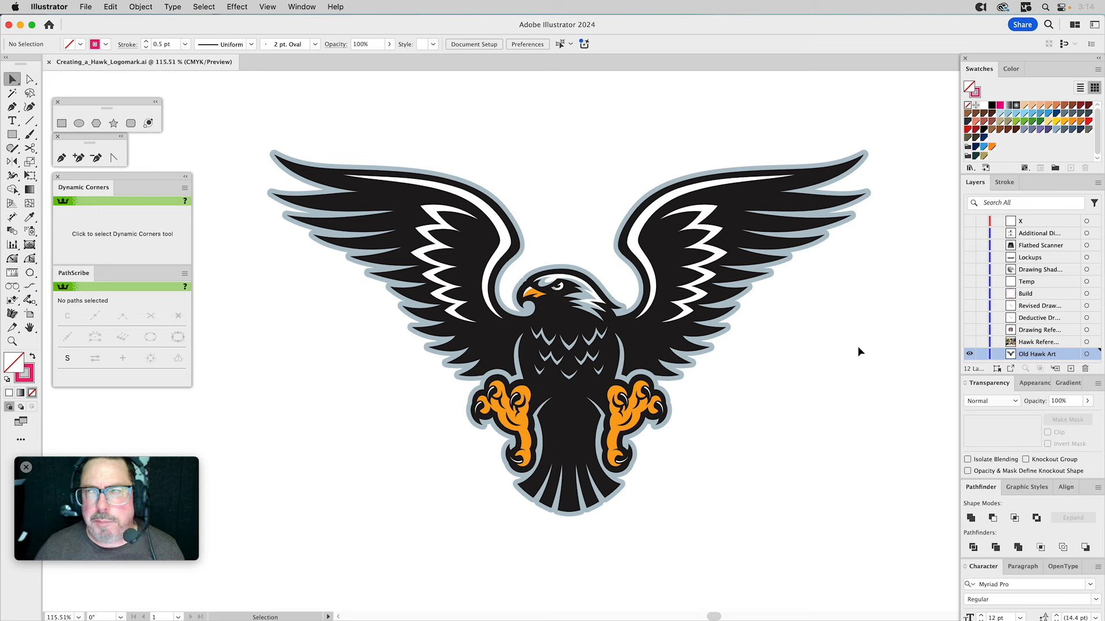
Step: View the hawk reference photos, followed by the circular hawk head image on the drawing reference layer
{"action": "left_click", "coordinate": [969, 342]}
{"action": "left_click", "coordinate": [1033, 343]}
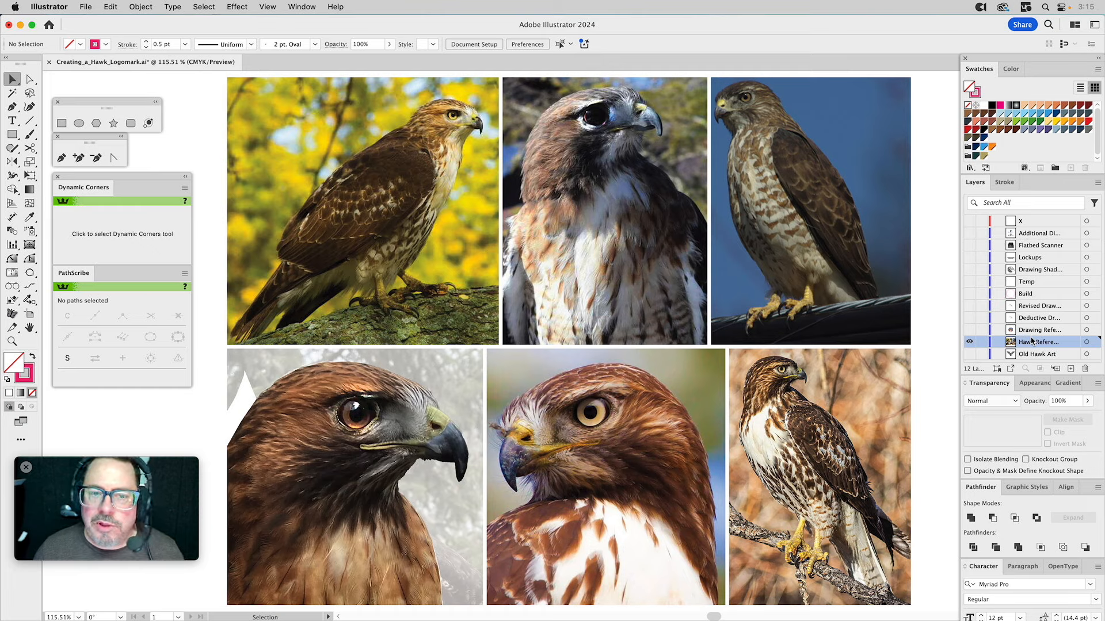
{"action": "left_click", "coordinate": [969, 330]}
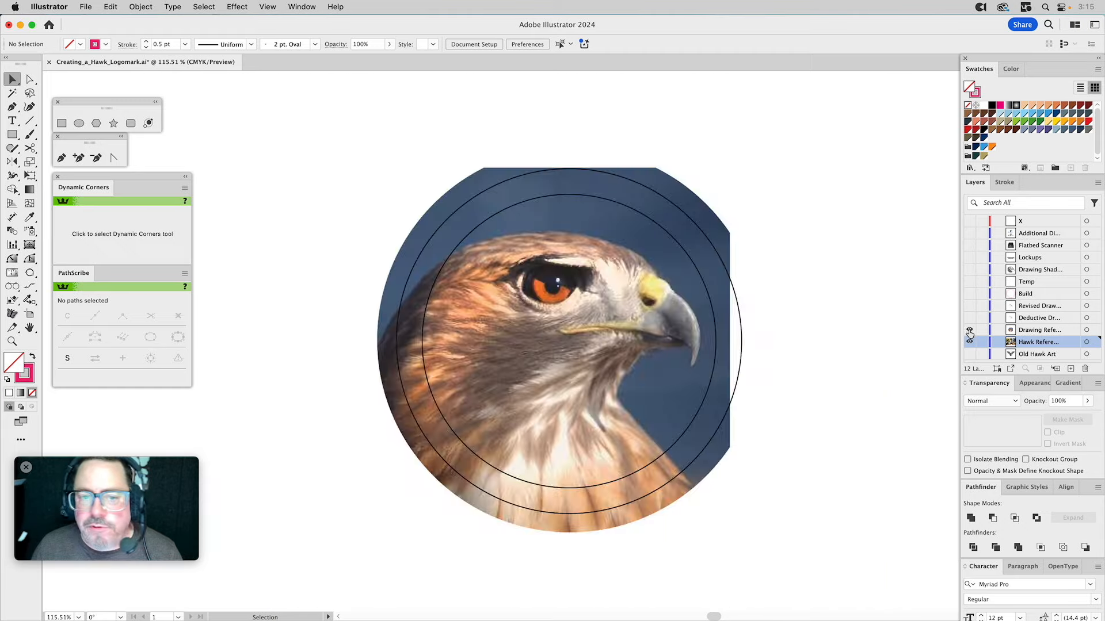
{"action": "left_click", "coordinate": [1031, 330]}
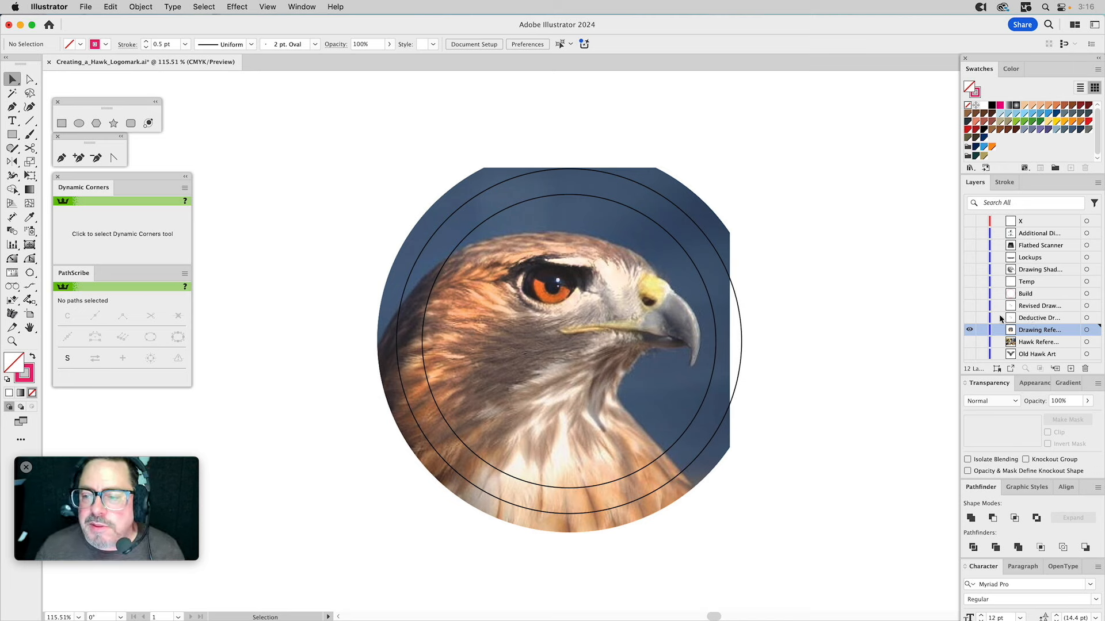
Step: Compare the deductive drawing and revised drawing layers with the hawk head reference by toggling their visibility
{"action": "left_click", "coordinate": [970, 318]}
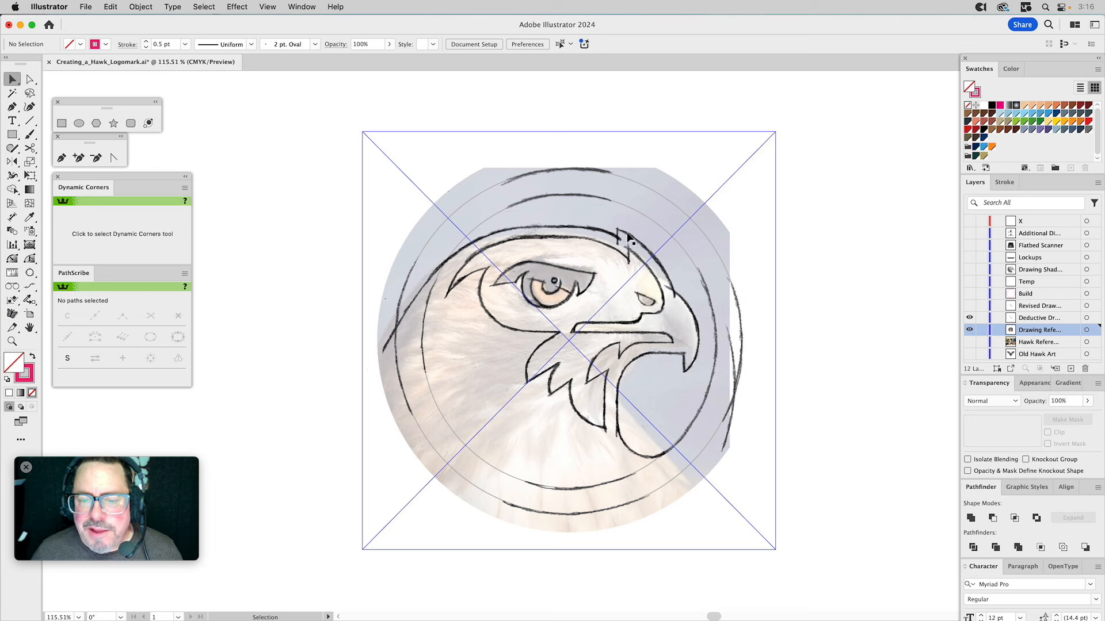
{"action": "left_click", "coordinate": [970, 316]}
{"action": "left_click", "coordinate": [970, 319]}
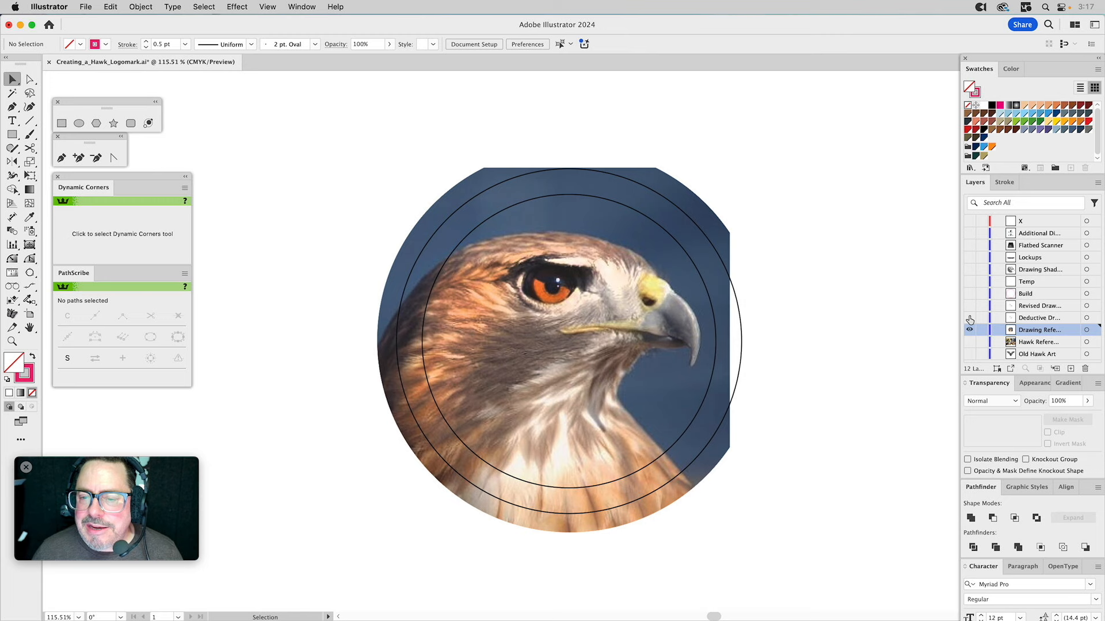
{"action": "left_click", "coordinate": [969, 308]}
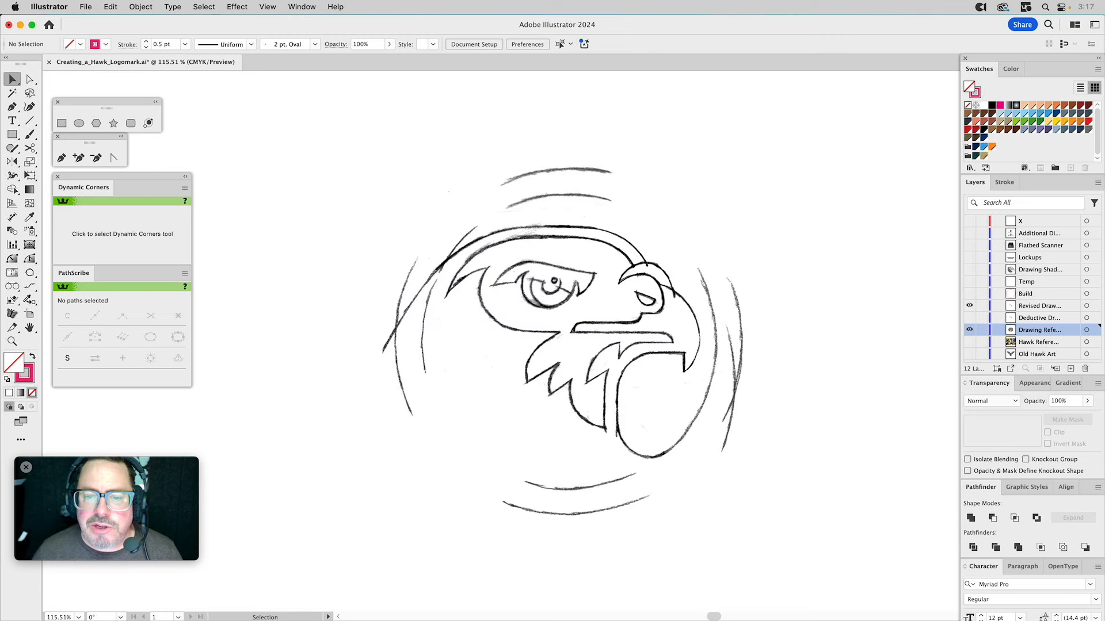
{"action": "left_click", "coordinate": [969, 308]}
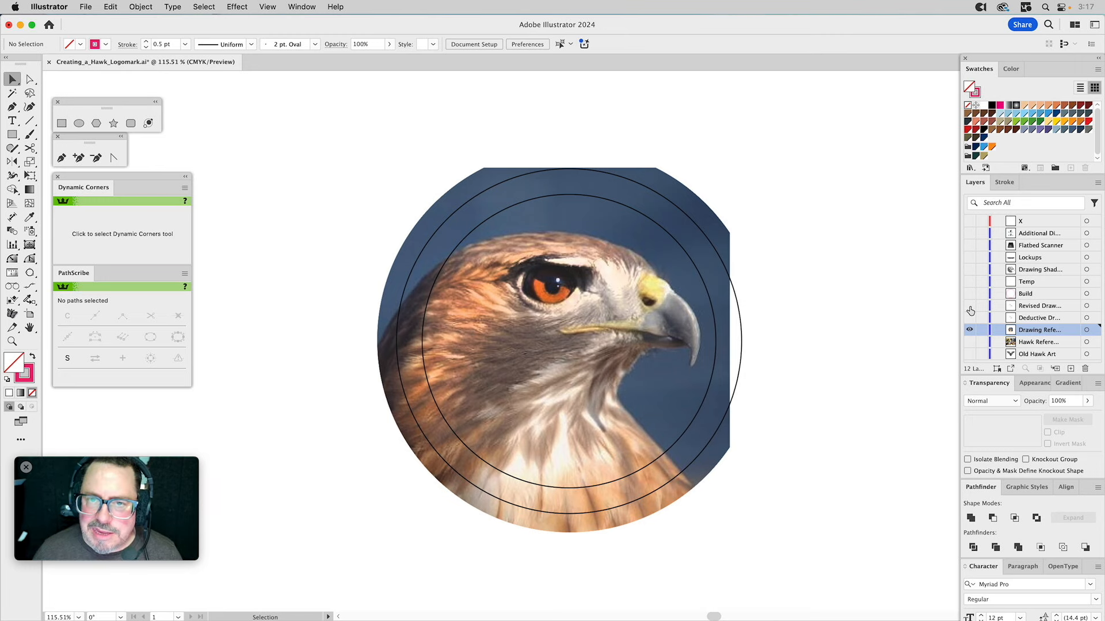
Step: Show the revised hawk sketch without the drawing reference layer and set the sketch's opacity to 20%
{"action": "left_click", "coordinate": [970, 308]}
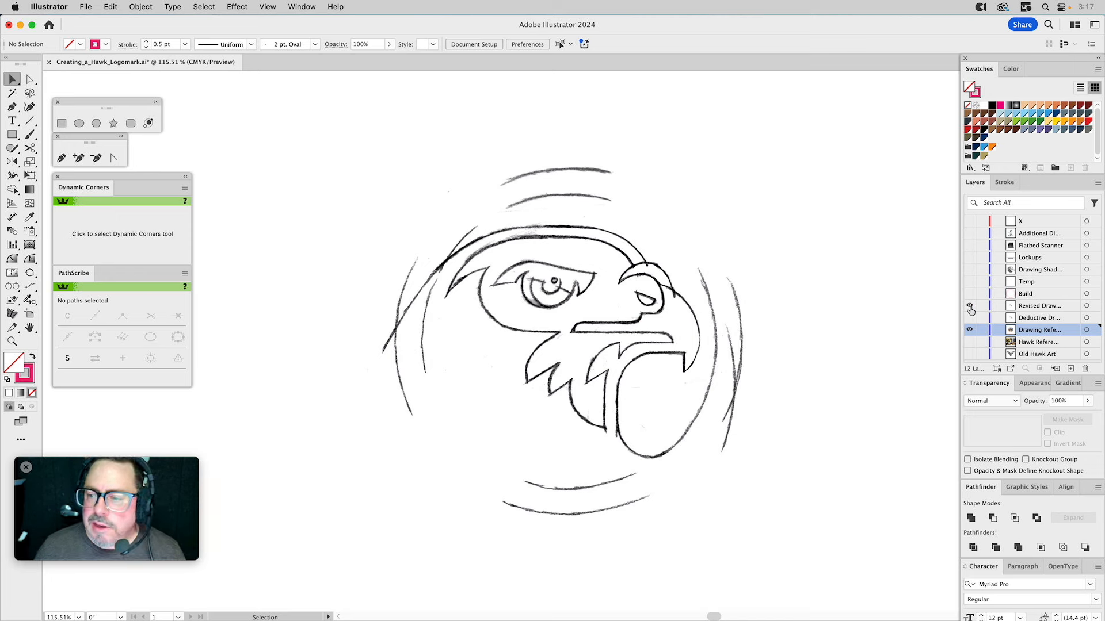
{"action": "left_click", "coordinate": [970, 332]}
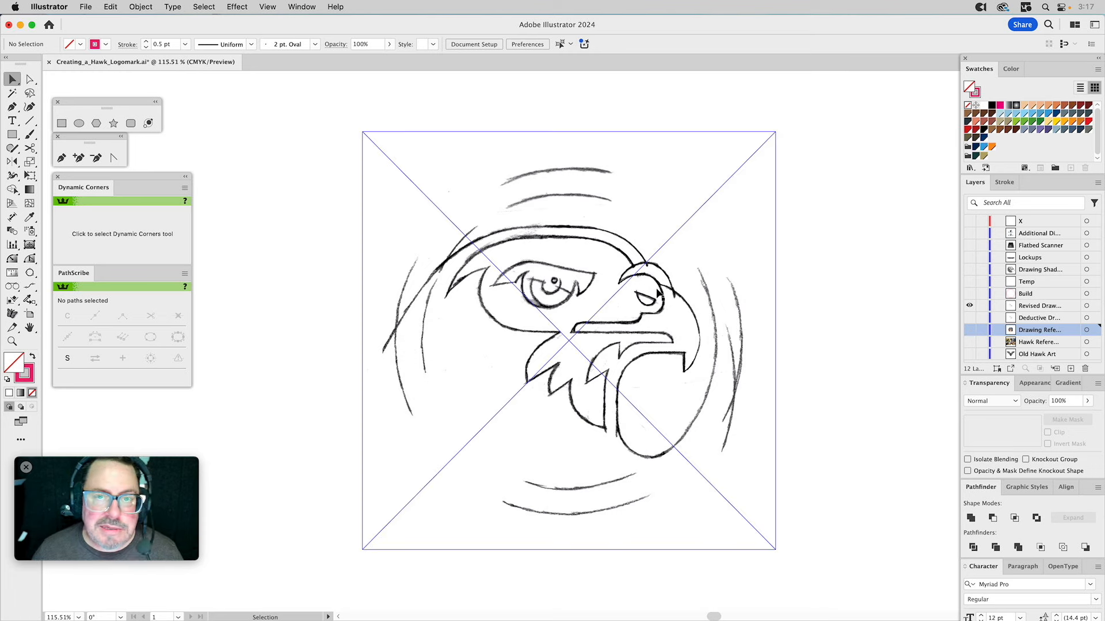
{"action": "left_click", "coordinate": [658, 292]}
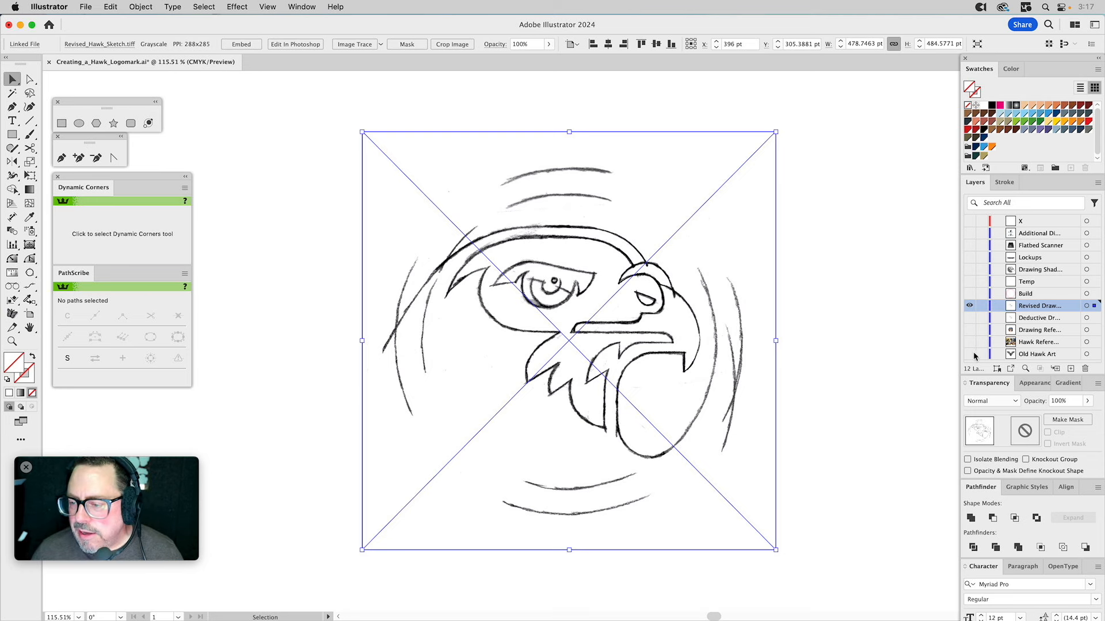
{"action": "left_click", "coordinate": [1072, 402]}
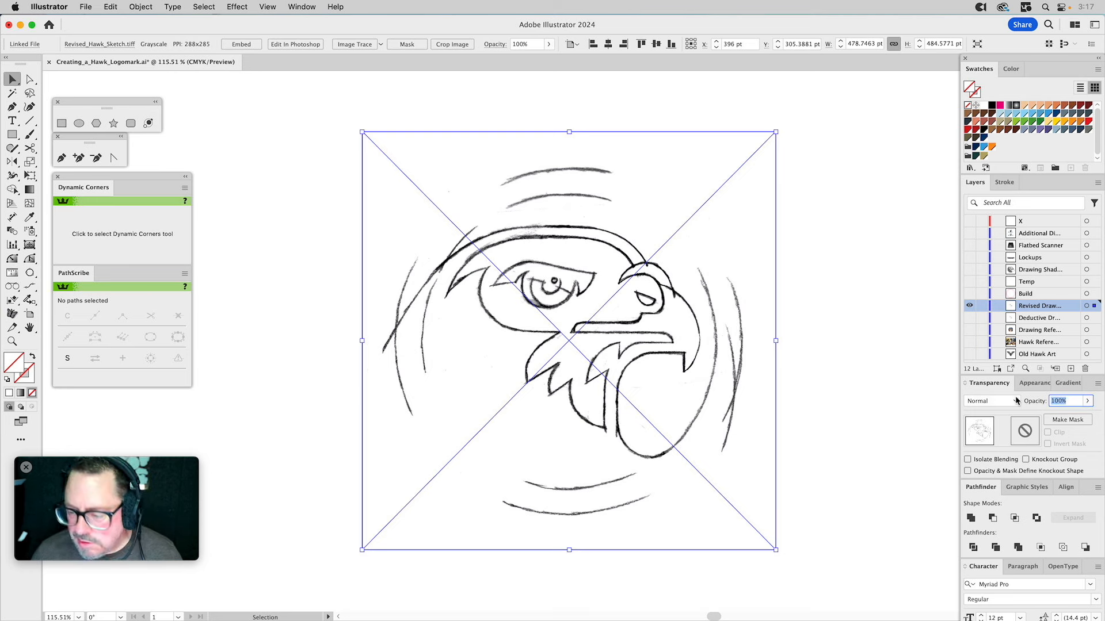
{"action": "type", "text": "20"}
{"action": "key", "text": "Return"}
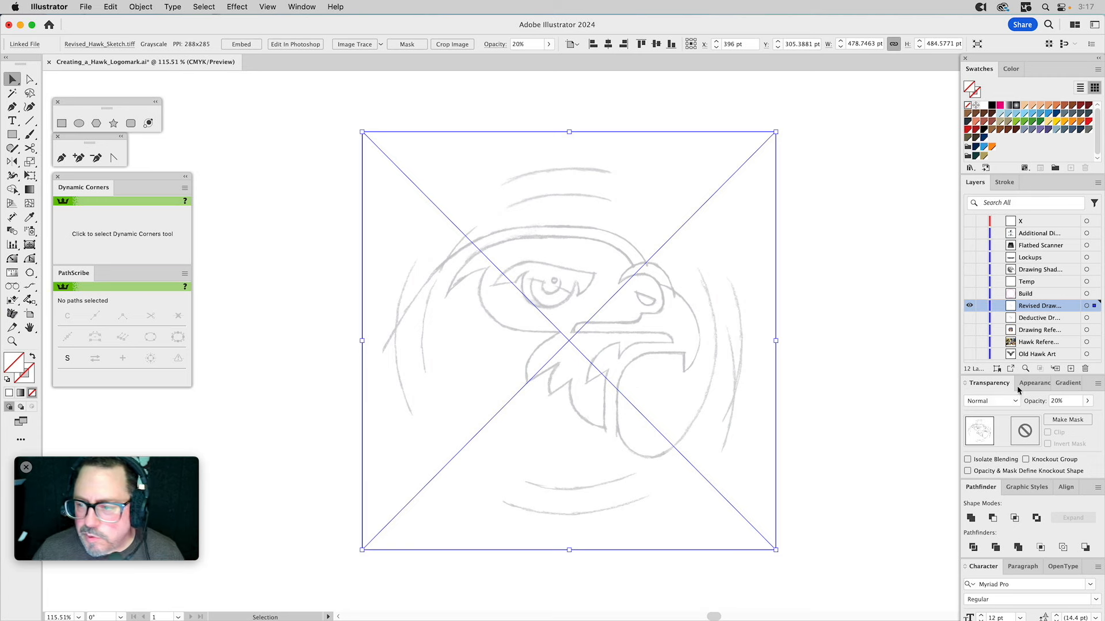
Step: Lock the revised drawing layer and show the Build layer
{"action": "left_click", "coordinate": [982, 305]}
{"action": "left_click", "coordinate": [970, 294]}
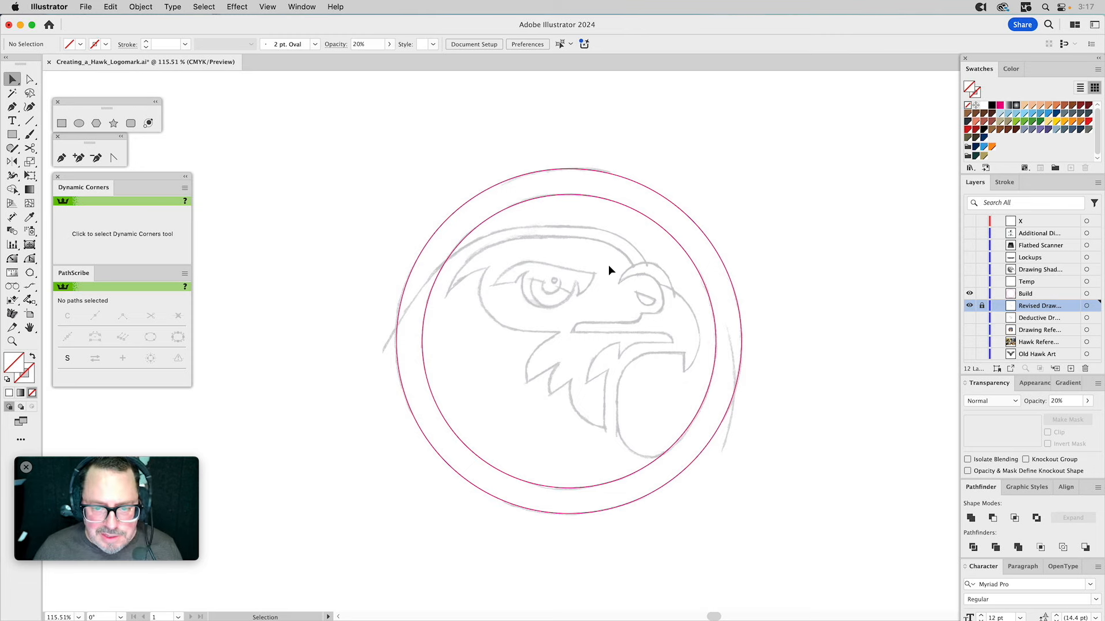
Step: On the Build layer, draw a circle about 61 pt in diameter from its centre over the sketched eye
{"action": "left_click", "coordinate": [12, 341]}
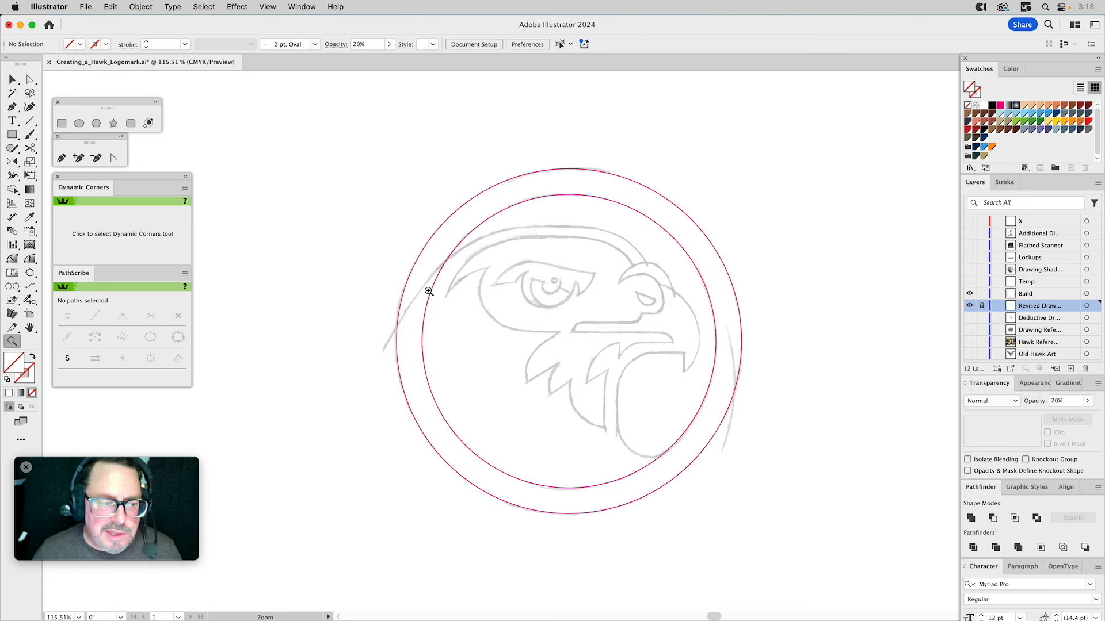
{"action": "left_click_drag", "start_coordinate": [439, 194], "coordinate": [675, 381]}
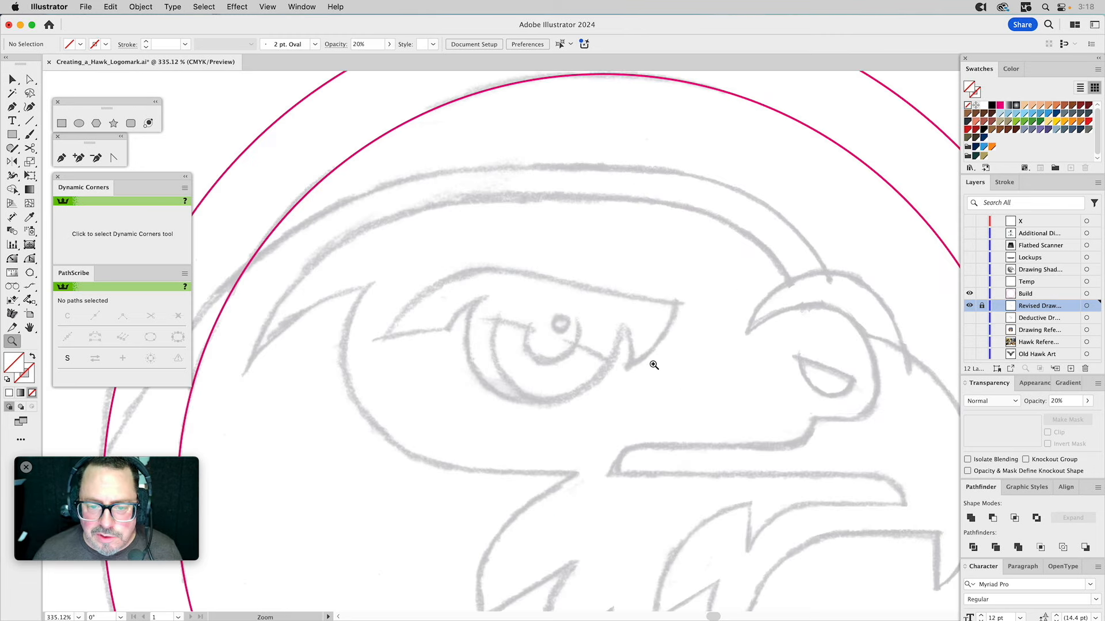
{"action": "left_click", "coordinate": [79, 123]}
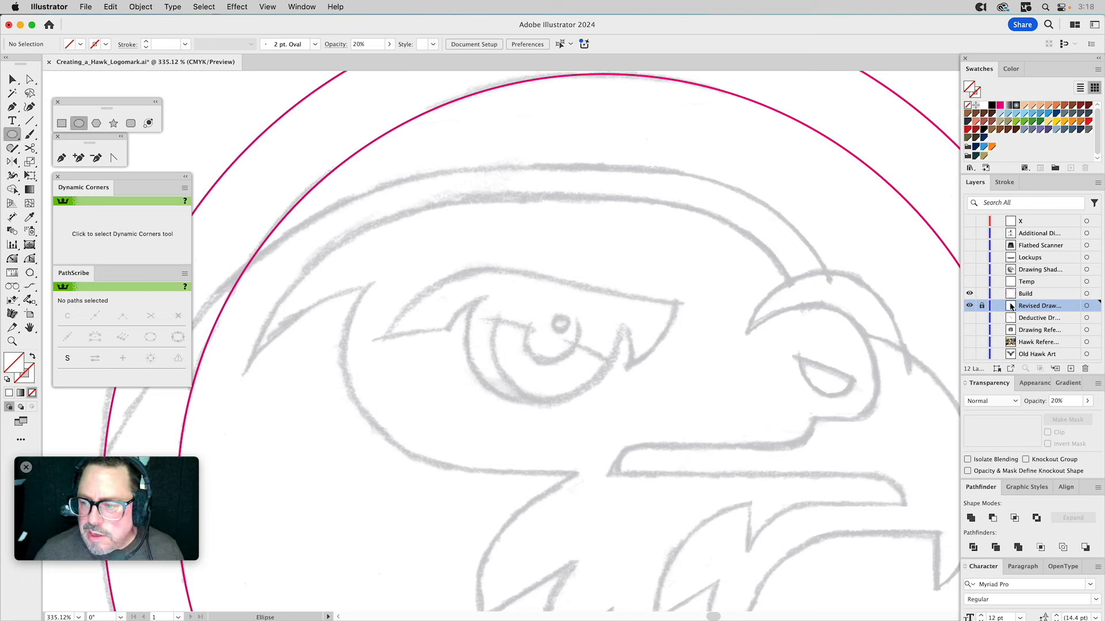
{"action": "left_click", "coordinate": [1028, 295]}
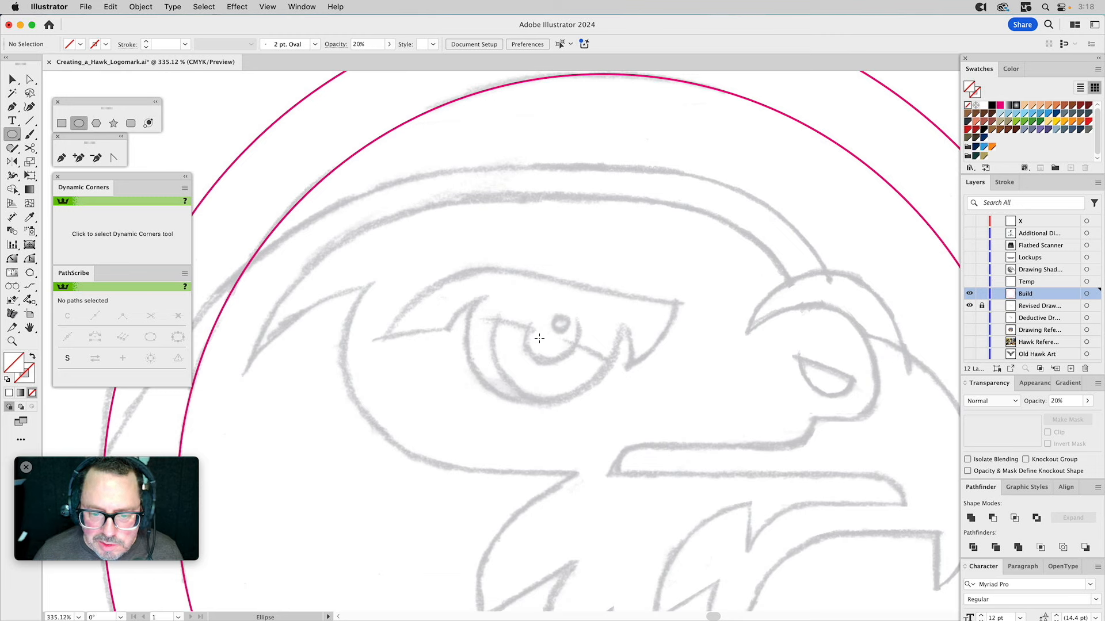
{"action": "left_click_drag", "start_coordinate": [540, 339], "coordinate": [617, 400]}
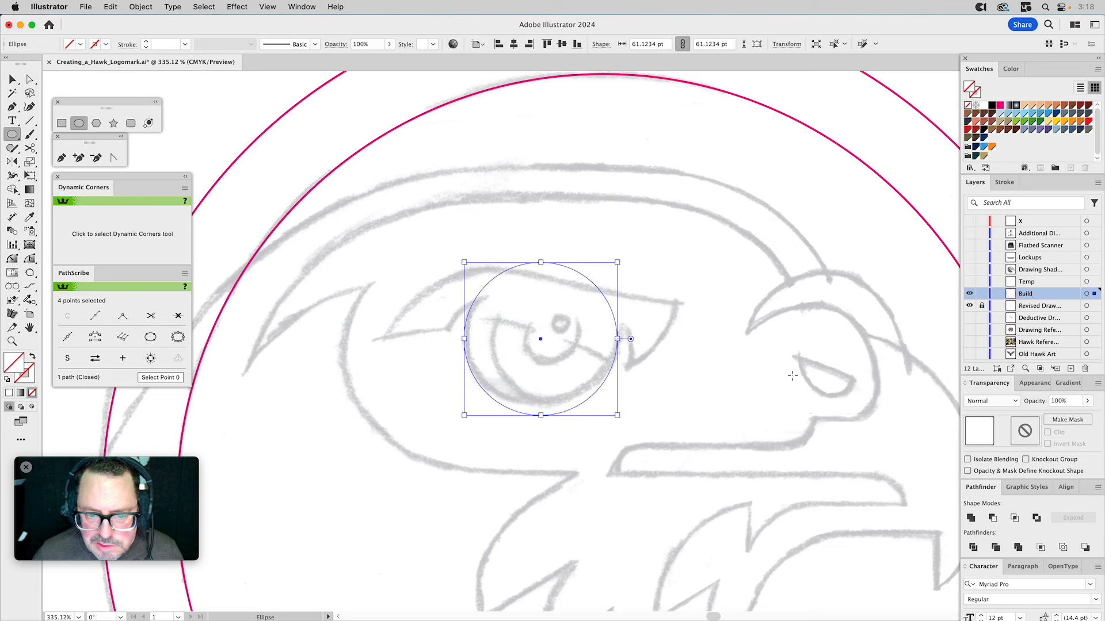
Step: Match the eye circle's stroke to the large circle's 0.75 pt magenta line and align the circle with the sketched eye outline
{"action": "left_click", "coordinate": [1027, 488]}
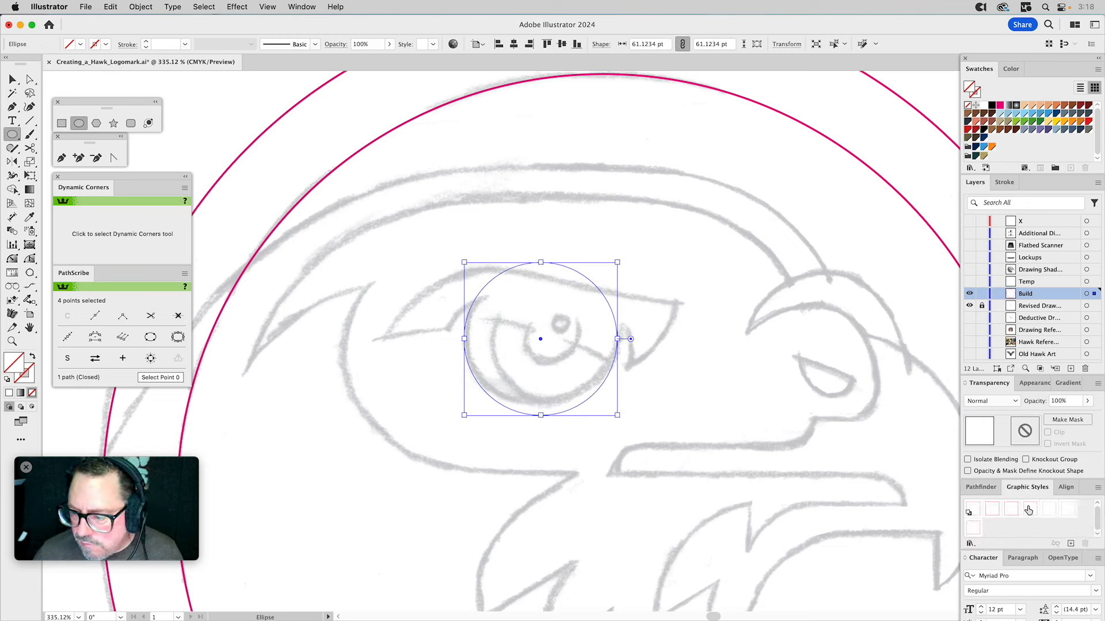
{"action": "left_click", "coordinate": [1029, 509]}
{"action": "key", "text": "v"}
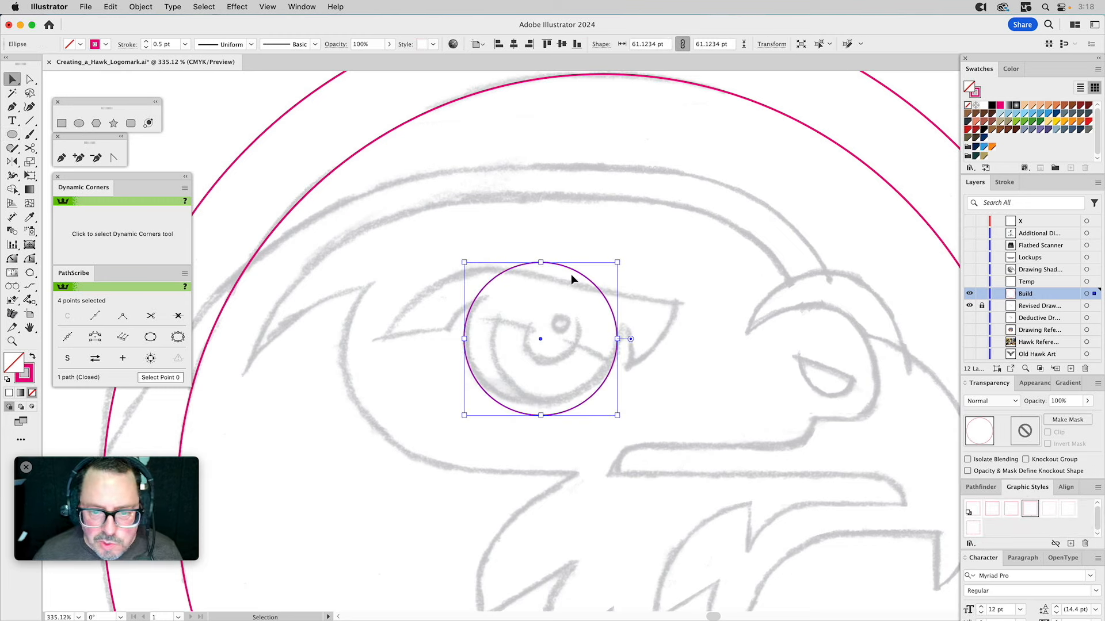
{"action": "key", "text": "i"}
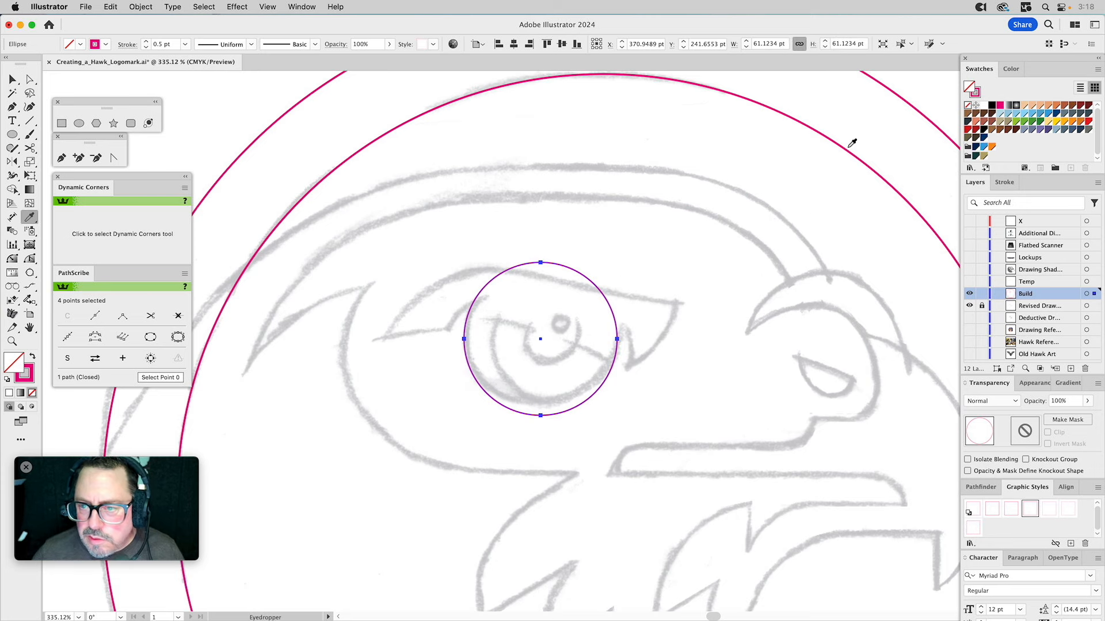
{"action": "left_click", "coordinate": [846, 148]}
{"action": "key", "text": "v"}
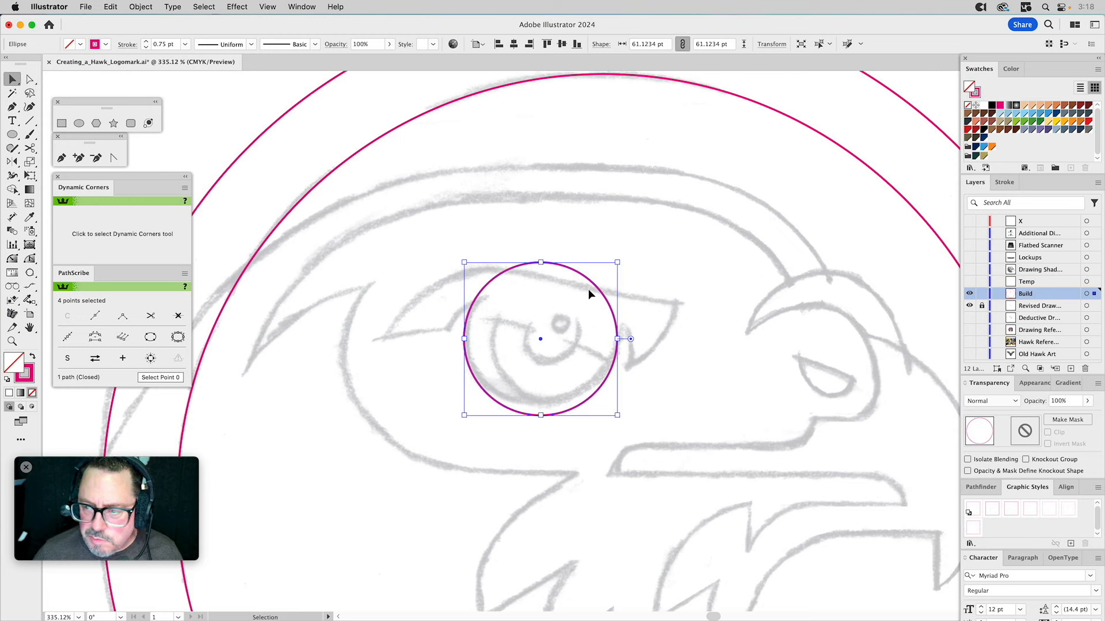
{"action": "left_click_drag", "start_coordinate": [596, 289], "coordinate": [598, 276]}
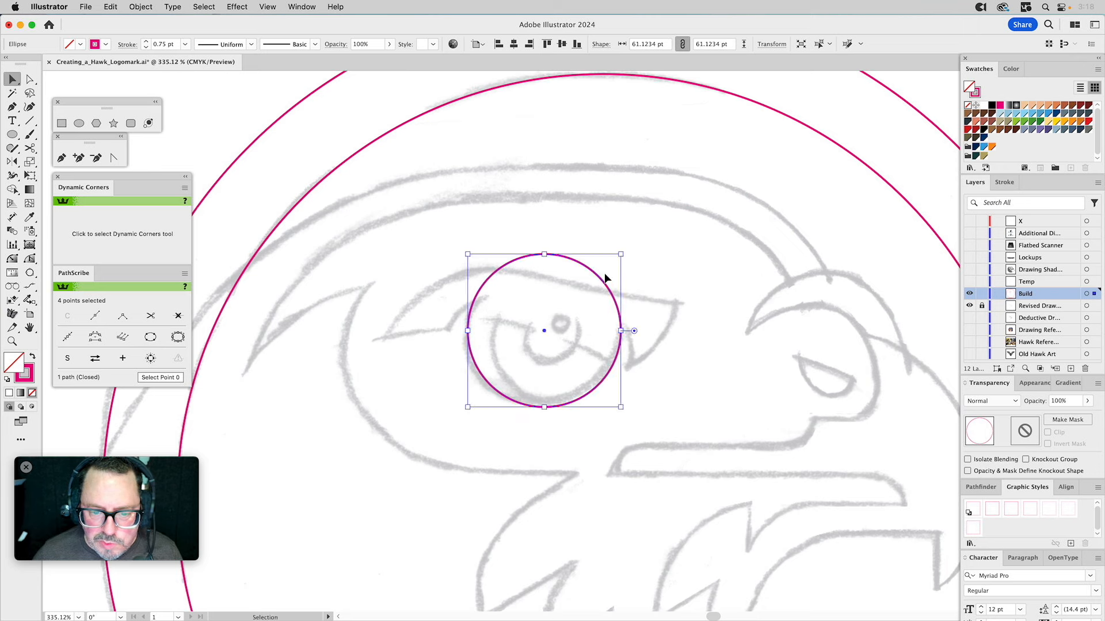
{"action": "mouse_move", "coordinate": [603, 286]}
{"action": "left_mouse_down"}
{"action": "mouse_move", "coordinate": [605, 227]}
{"action": "mouse_move", "coordinate": [601, 279]}
{"action": "left_mouse_up"}
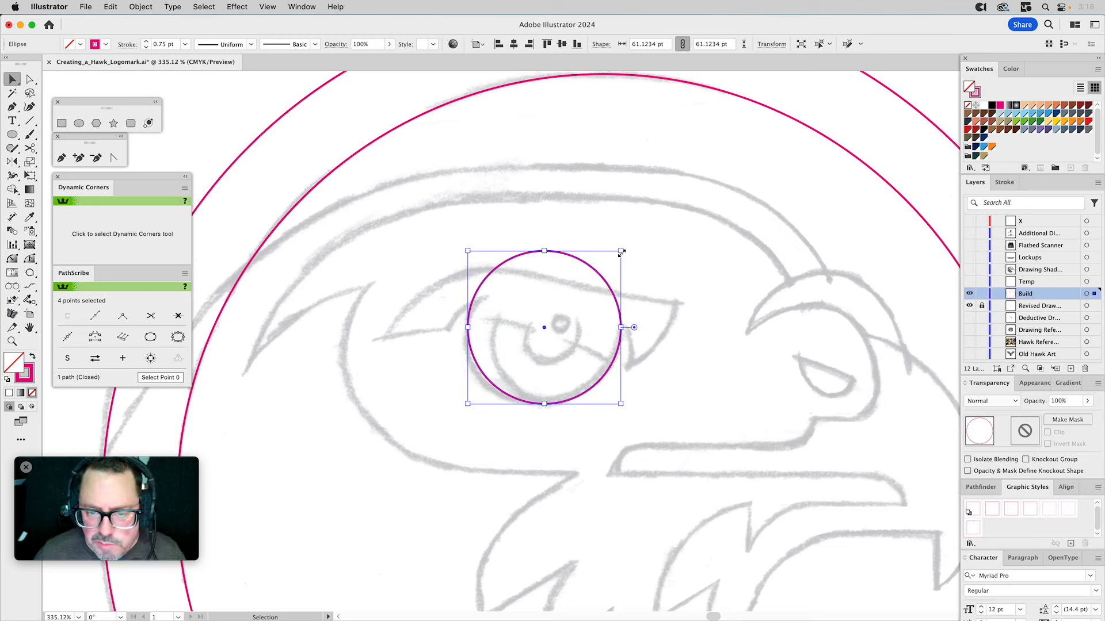
Step: Make a copy of the eye circle scaled to about 22 pt with the same 0.75 pt stroke and position it over the sketched pupil
{"action": "left_click_drag", "start_coordinate": [622, 251], "coordinate": [591, 300]}
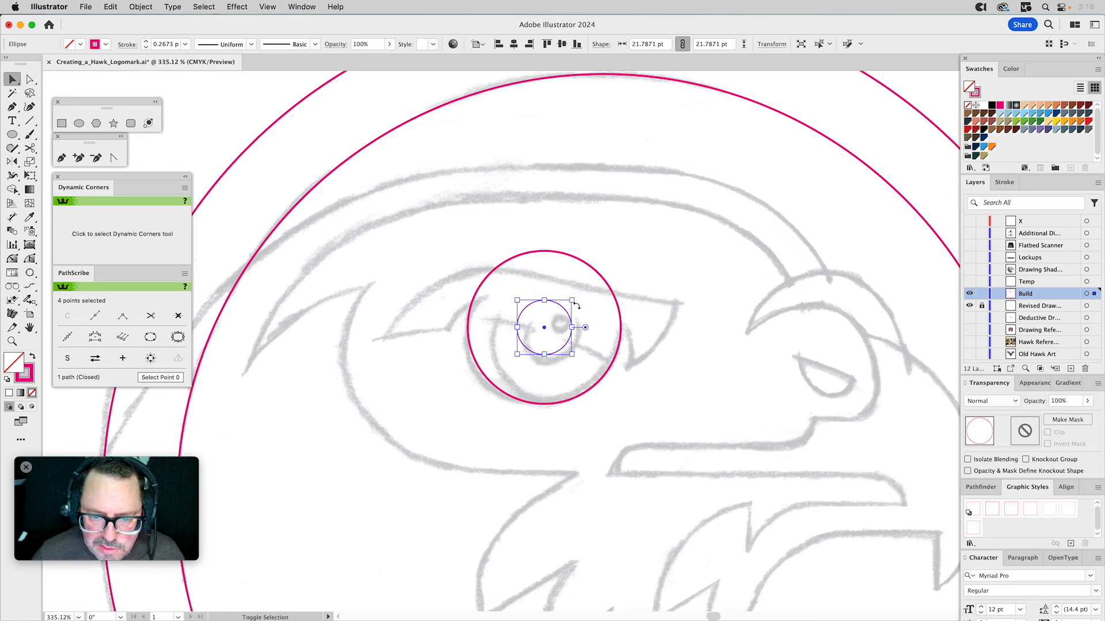
{"action": "key", "text": "i"}
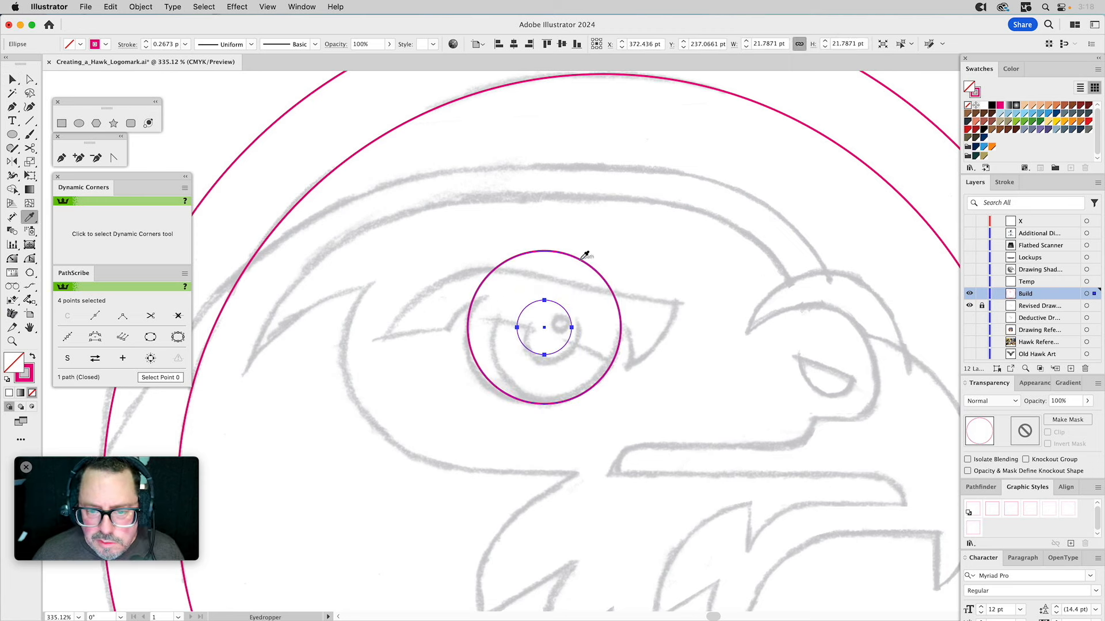
{"action": "left_click", "coordinate": [581, 258]}
{"action": "key", "text": "v"}
{"action": "left_click_drag", "start_coordinate": [559, 309], "coordinate": [564, 315]}
{"action": "key", "text": "i"}
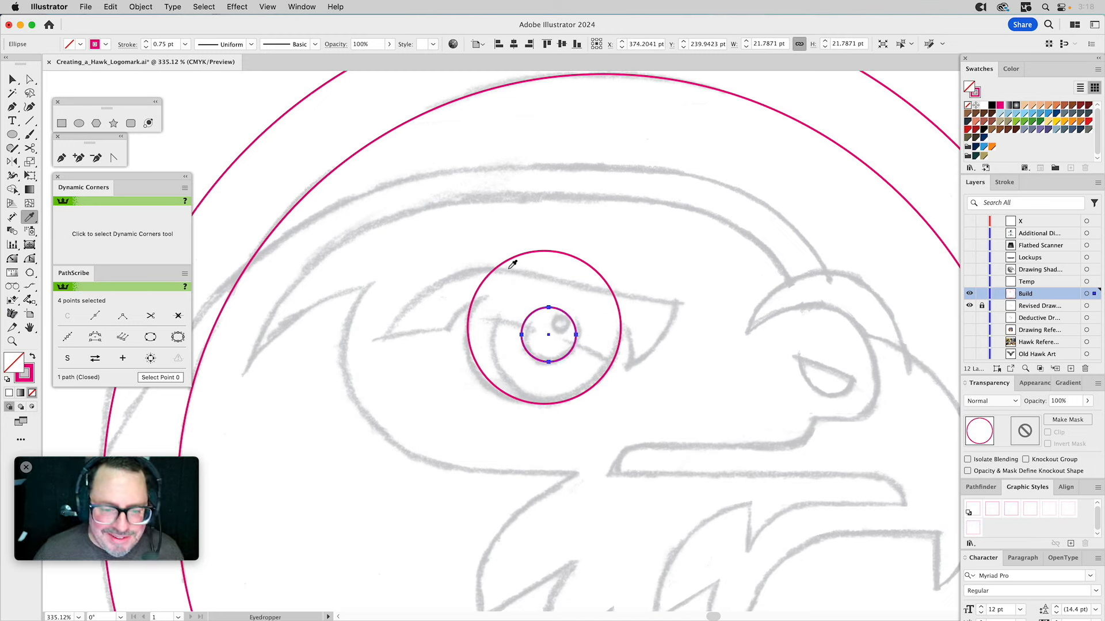
Step: Trace the upper edge of the eye with a three-point Pen path from its rear corner over the peak to its front corner
{"action": "left_click", "coordinate": [62, 158]}
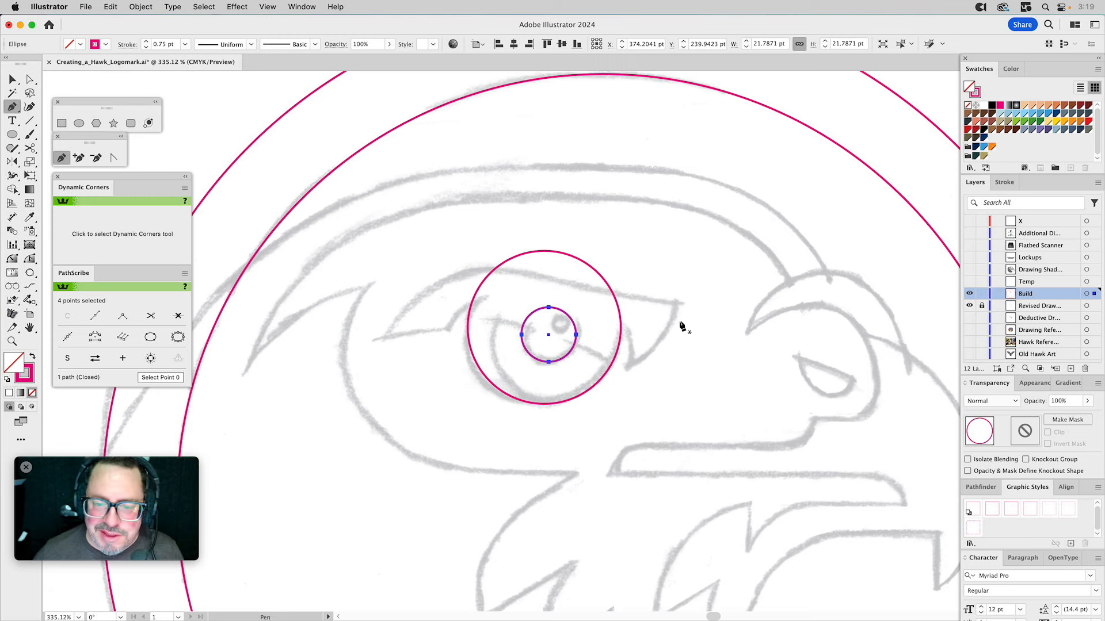
{"action": "left_click", "coordinate": [382, 337]}
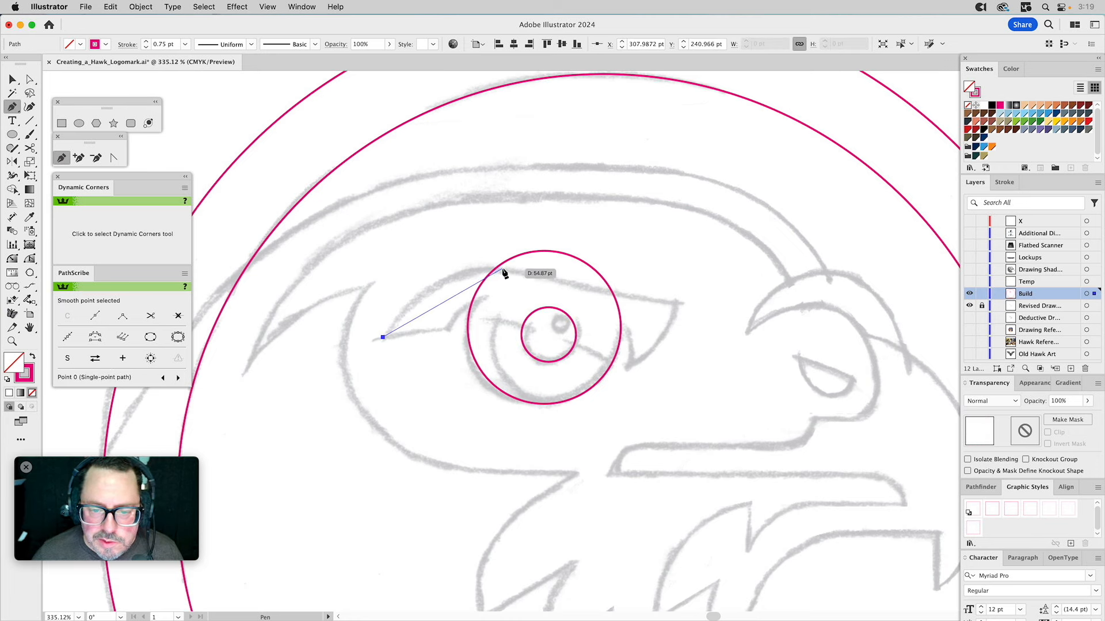
{"action": "left_click_drag", "start_coordinate": [503, 269], "coordinate": [556, 279]}
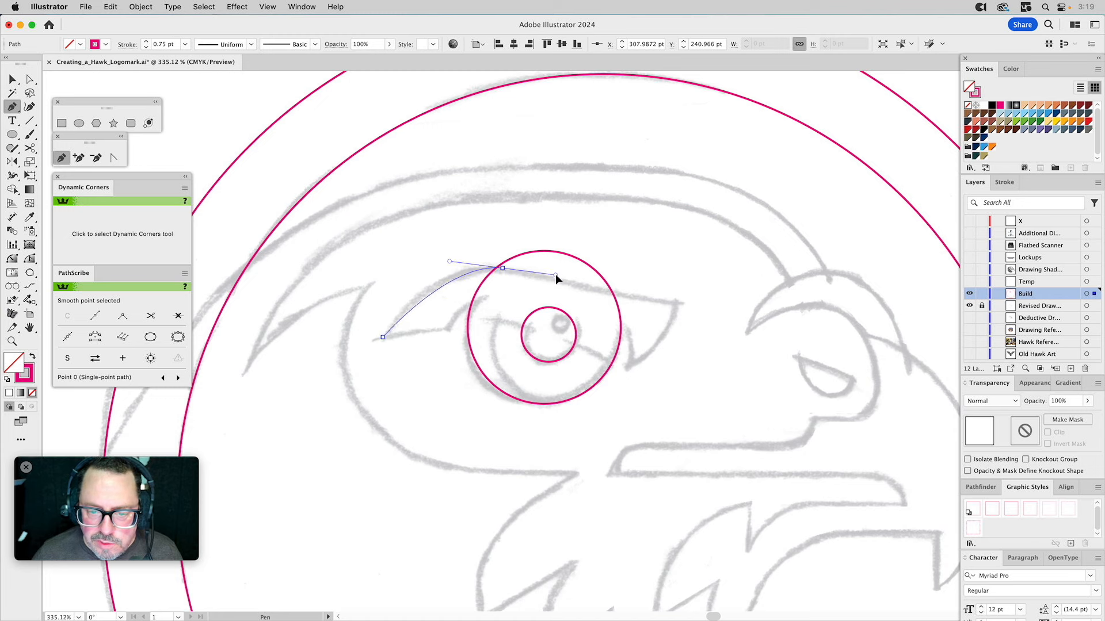
{"action": "left_click", "coordinate": [676, 303]}
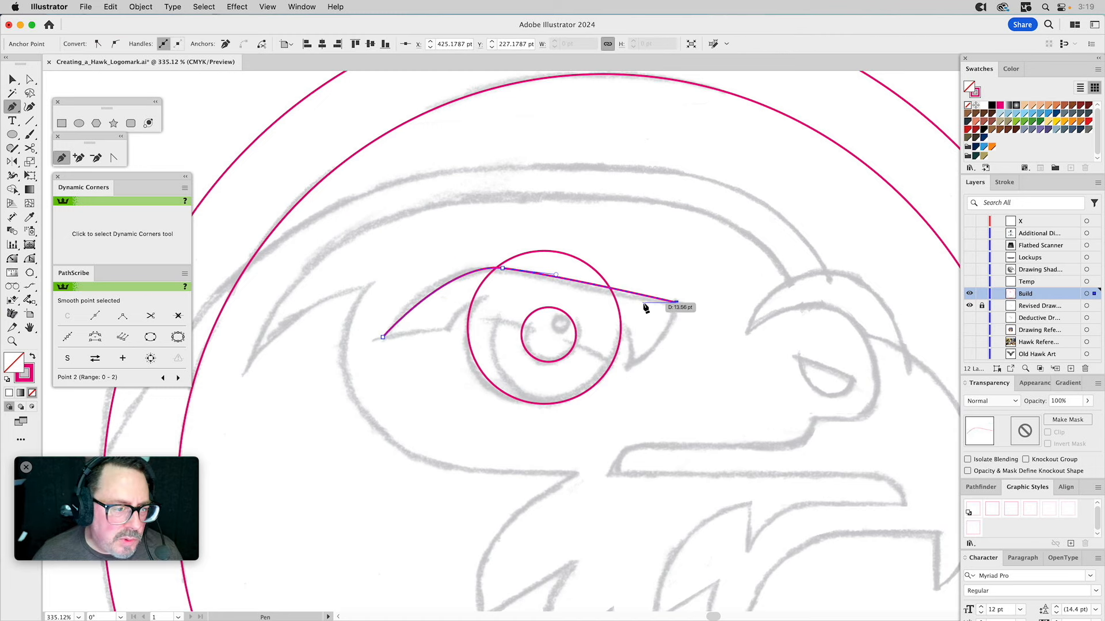
Step: Bend the front segment of the upper eye path with the PathScribe tool to follow the sketched curve
{"action": "key", "text": "a"}
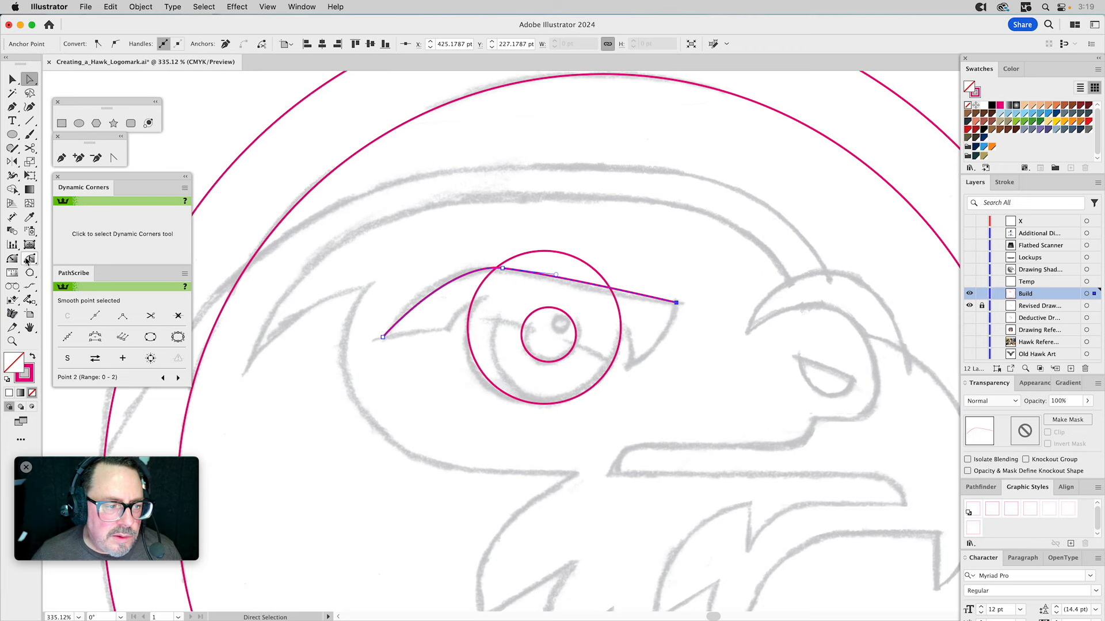
{"action": "left_click_drag", "start_coordinate": [27, 262], "coordinate": [72, 259]}
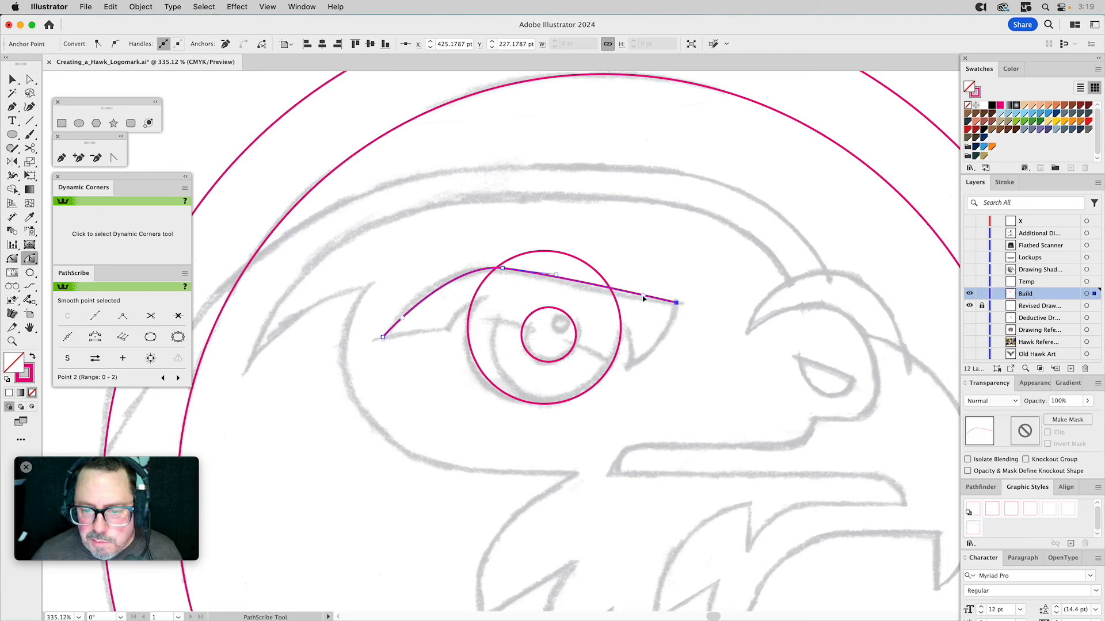
{"action": "left_click_drag", "start_coordinate": [643, 296], "coordinate": [615, 301]}
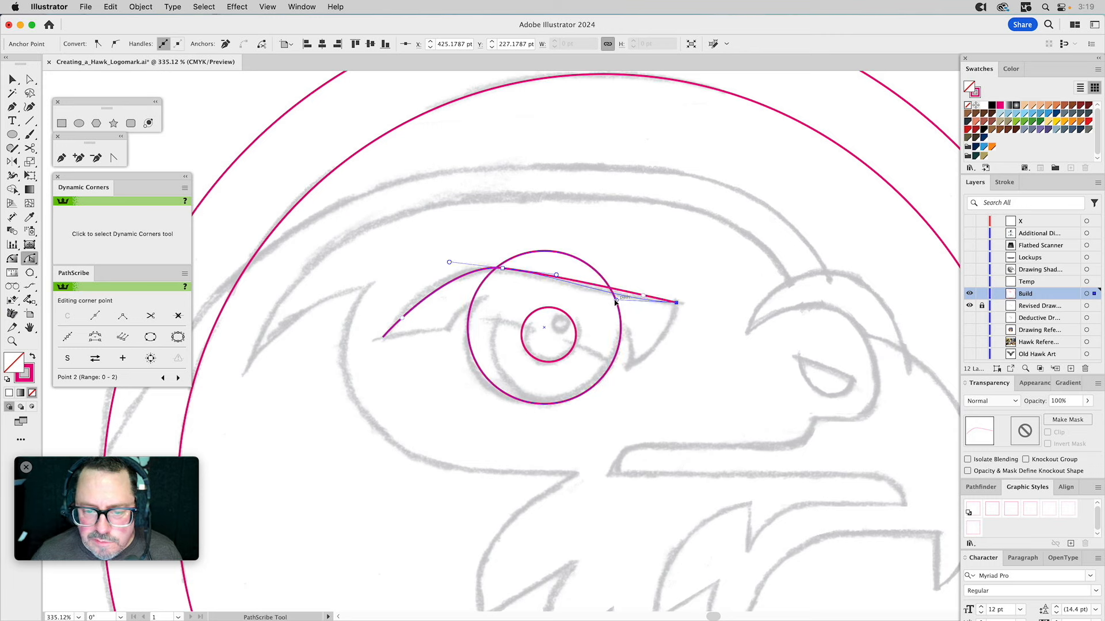
{"action": "left_click_drag", "start_coordinate": [616, 301], "coordinate": [615, 300]}
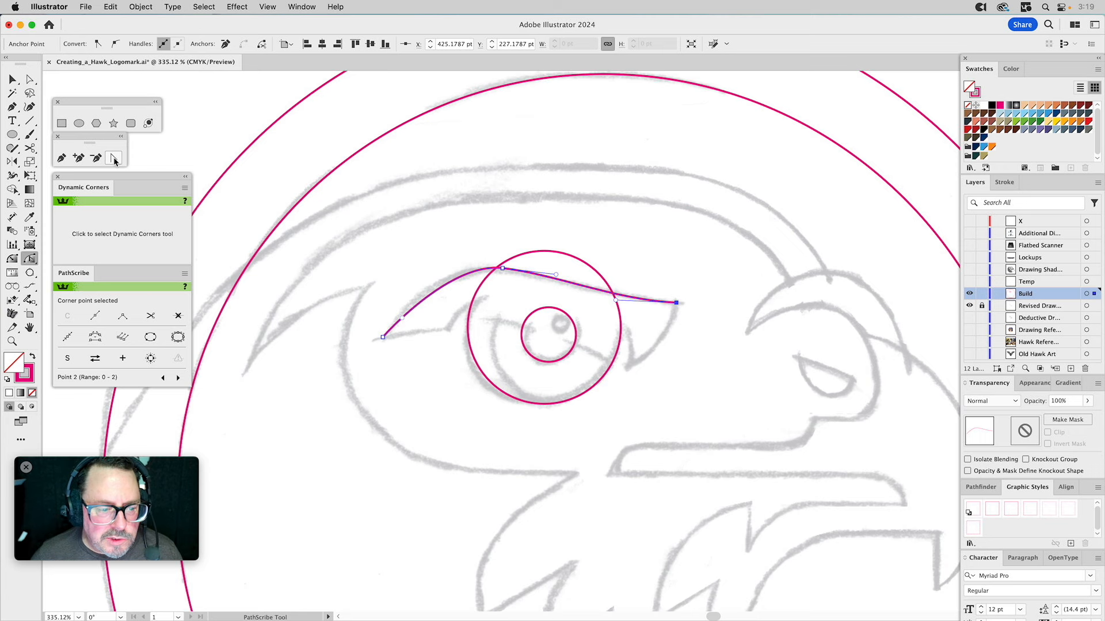
Step: Adjust the handles at the peak, rear corner and front corner of the upper eye path to fit the sketched curve
{"action": "left_click_drag", "start_coordinate": [556, 274], "coordinate": [564, 273]}
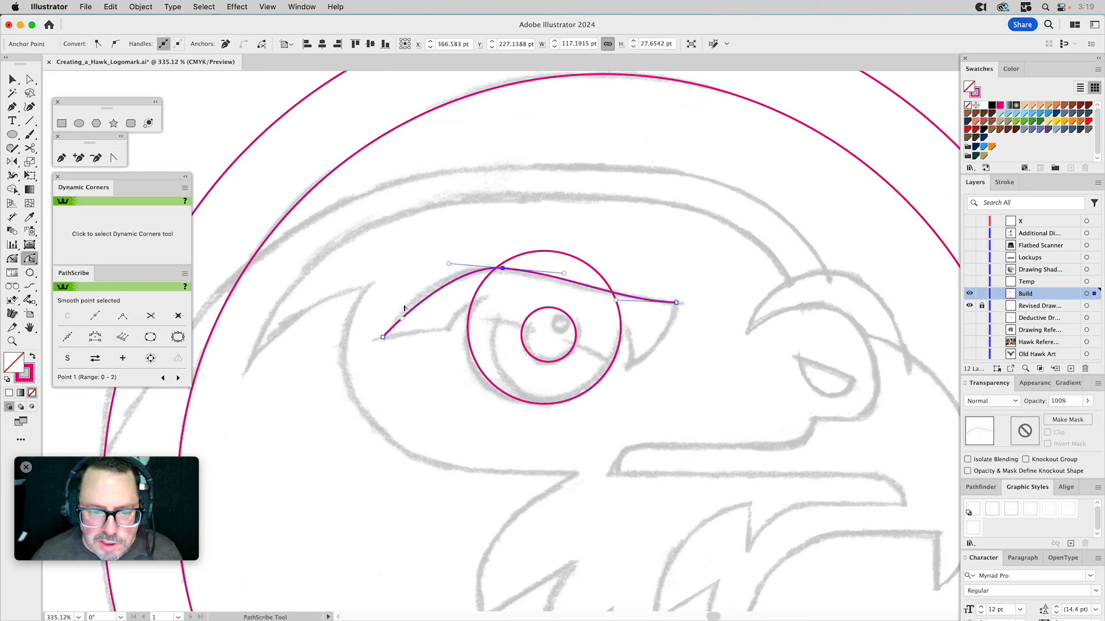
{"action": "left_click_drag", "start_coordinate": [403, 317], "coordinate": [403, 299]}
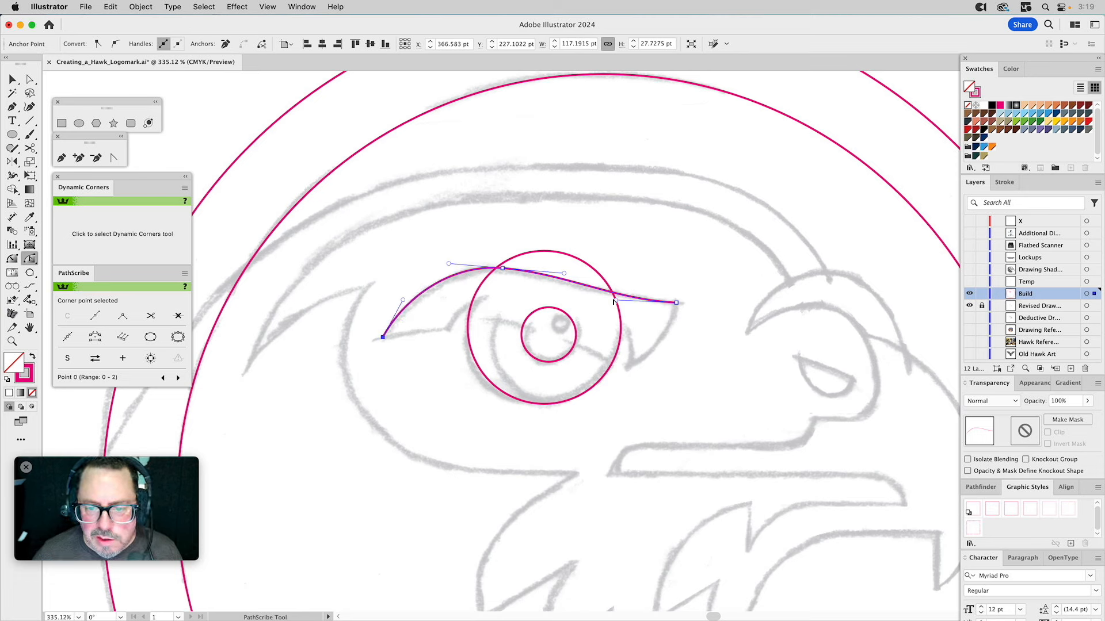
{"action": "left_click_drag", "start_coordinate": [615, 300], "coordinate": [589, 299]}
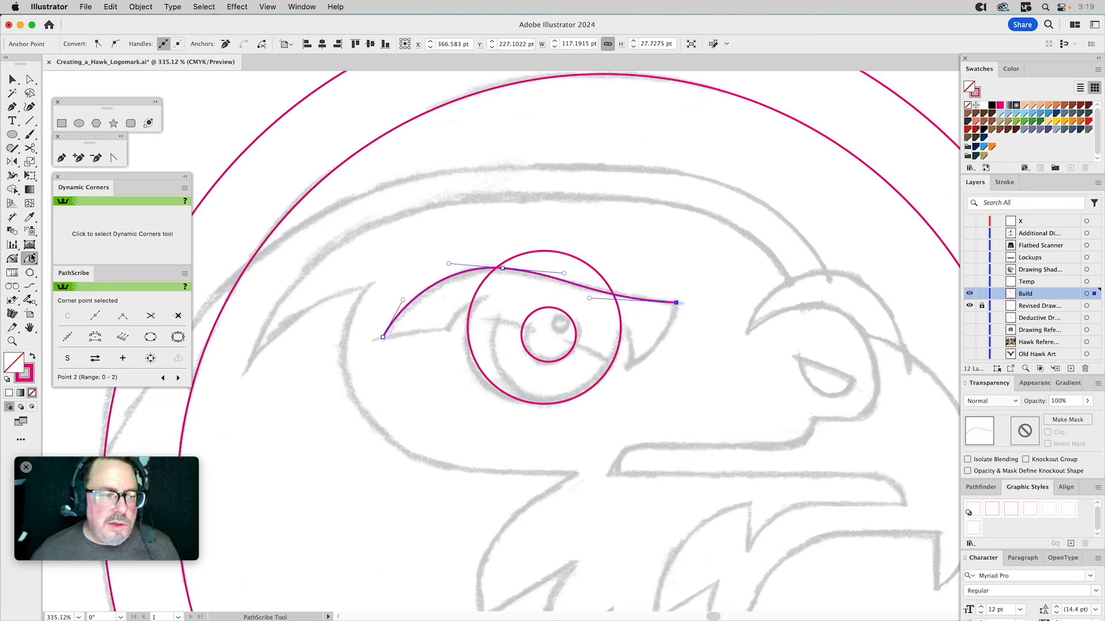
Step: Extend the eye path with the Arc by Points tool from the front corner to the lower tip and back up to the eye circle
{"action": "left_click_drag", "start_coordinate": [29, 272], "coordinate": [74, 315]}
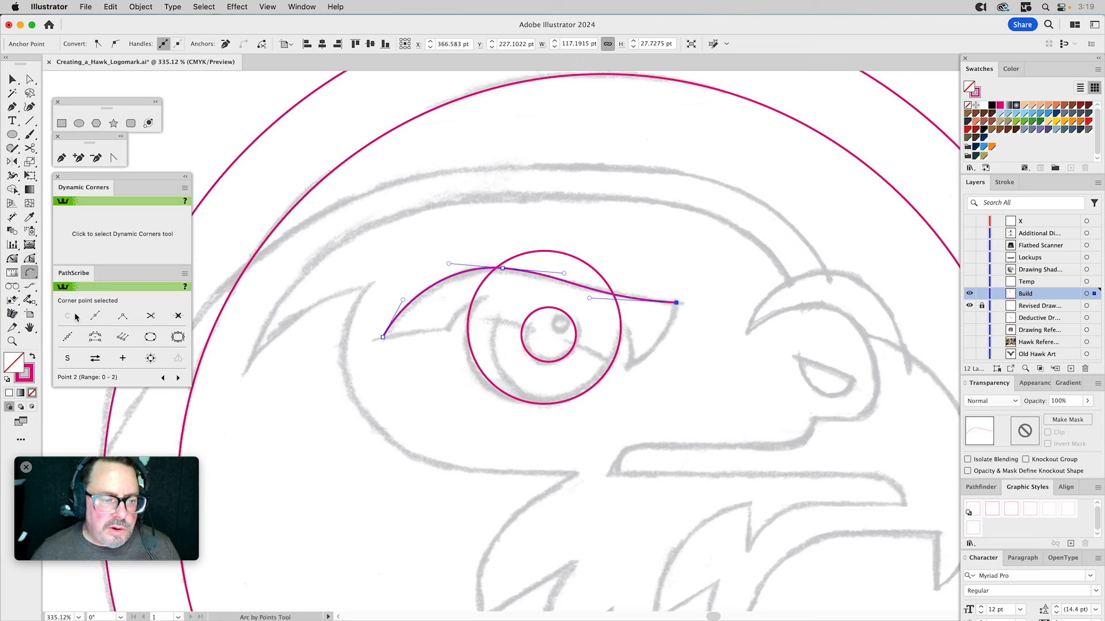
{"action": "left_click", "coordinate": [676, 303]}
{"action": "left_click", "coordinate": [628, 370]}
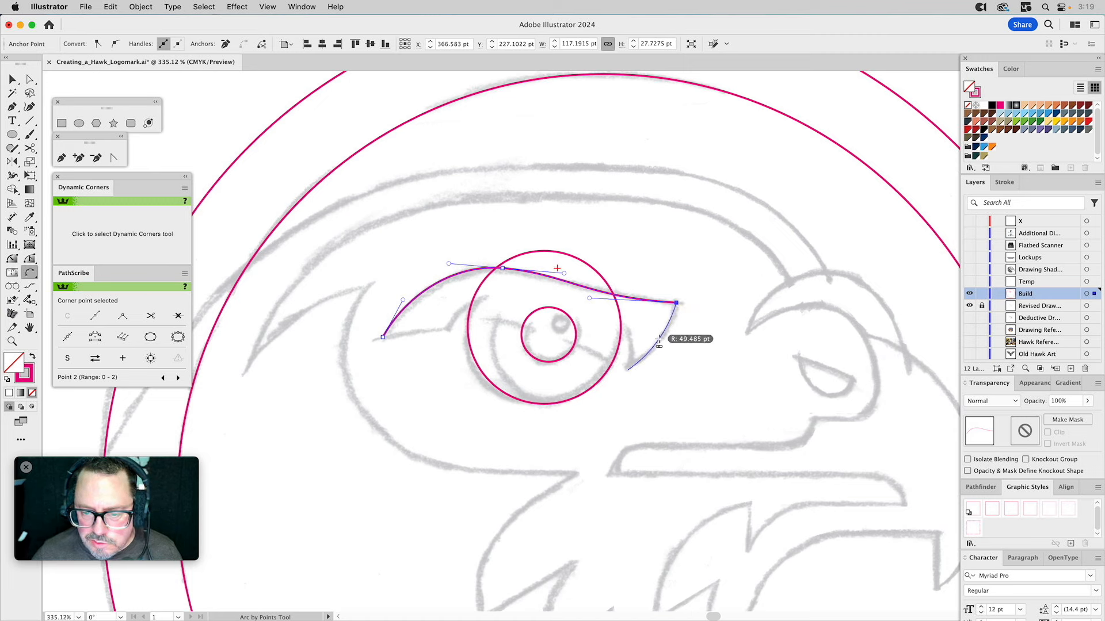
{"action": "left_click", "coordinate": [657, 359]}
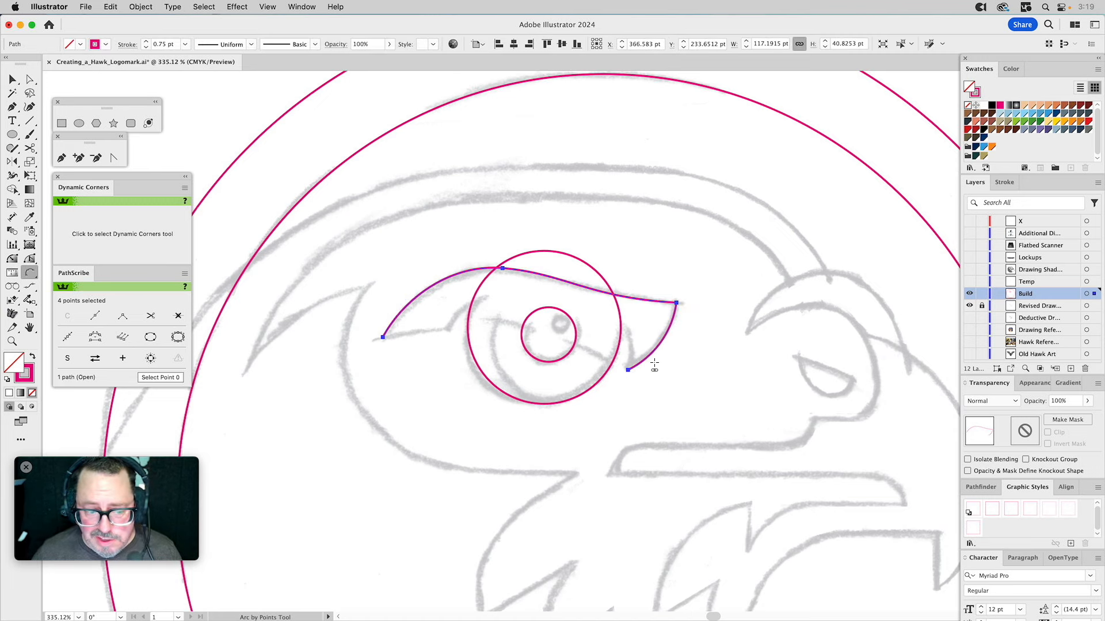
{"action": "left_click", "coordinate": [627, 370]}
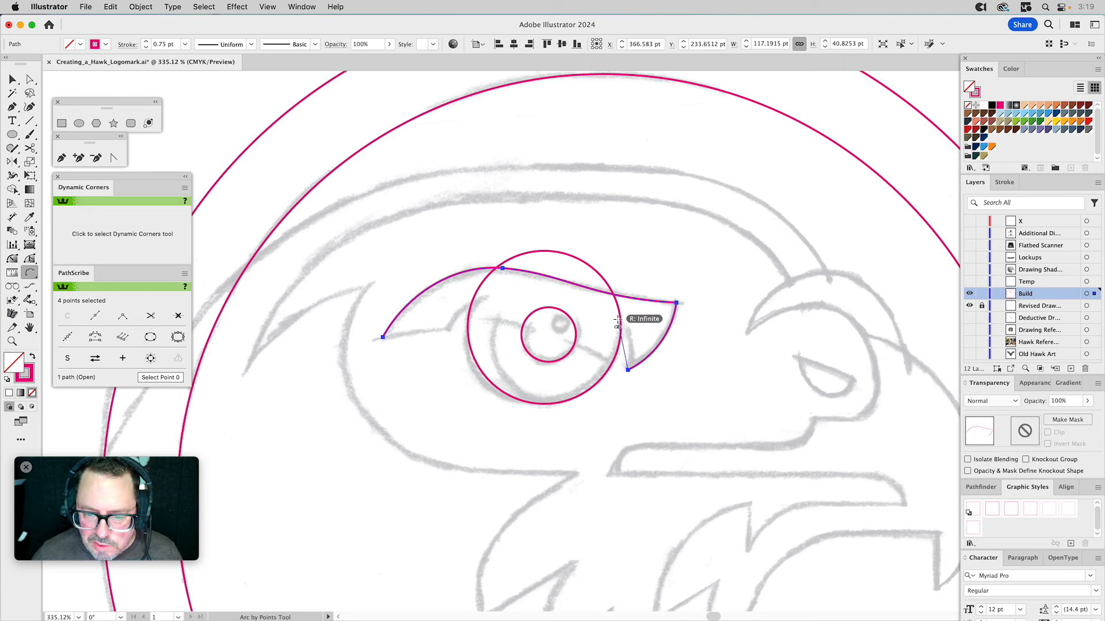
{"action": "left_click", "coordinate": [618, 319]}
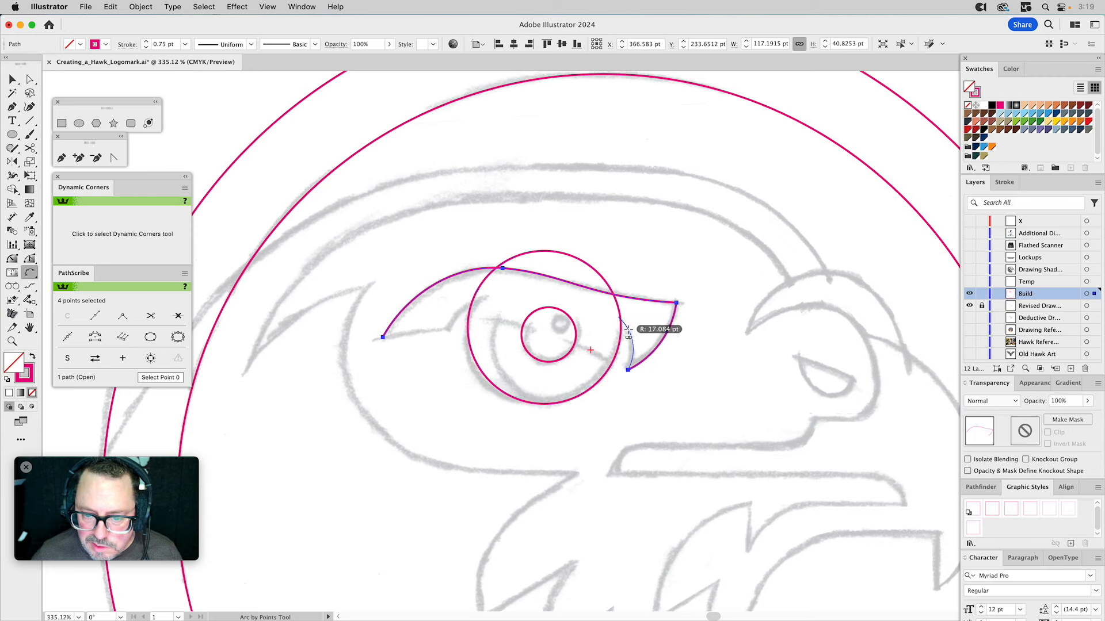
{"action": "left_click", "coordinate": [632, 344]}
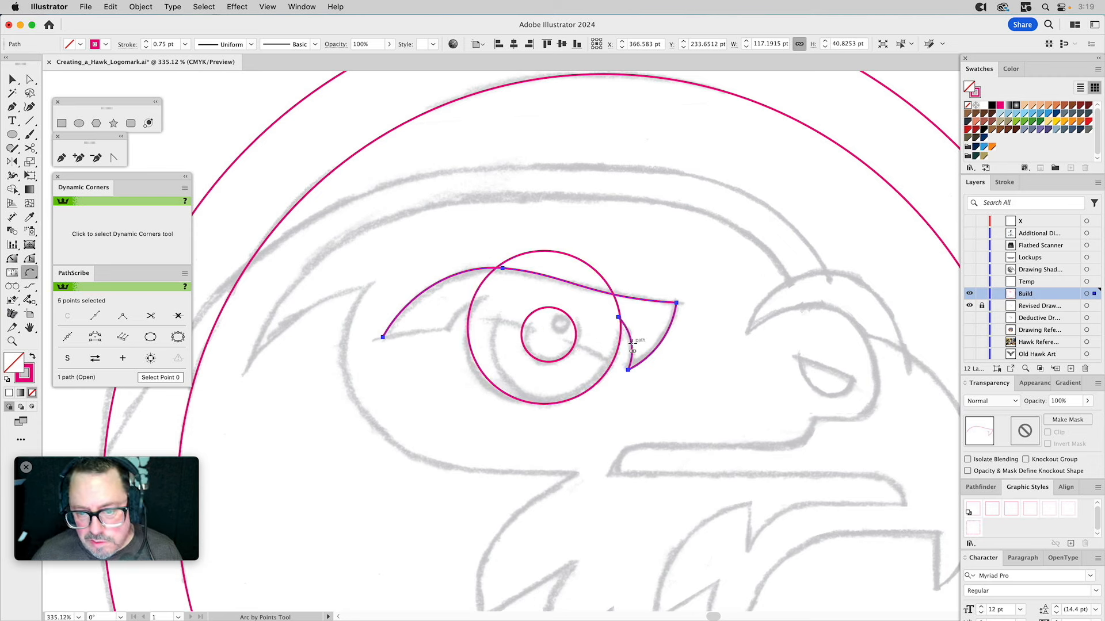
Step: Close the eyelid shape with arcs along the sketched lower lid over the pupil, down to the rear notch and back to the rear corner
{"action": "left_click", "coordinate": [618, 318]}
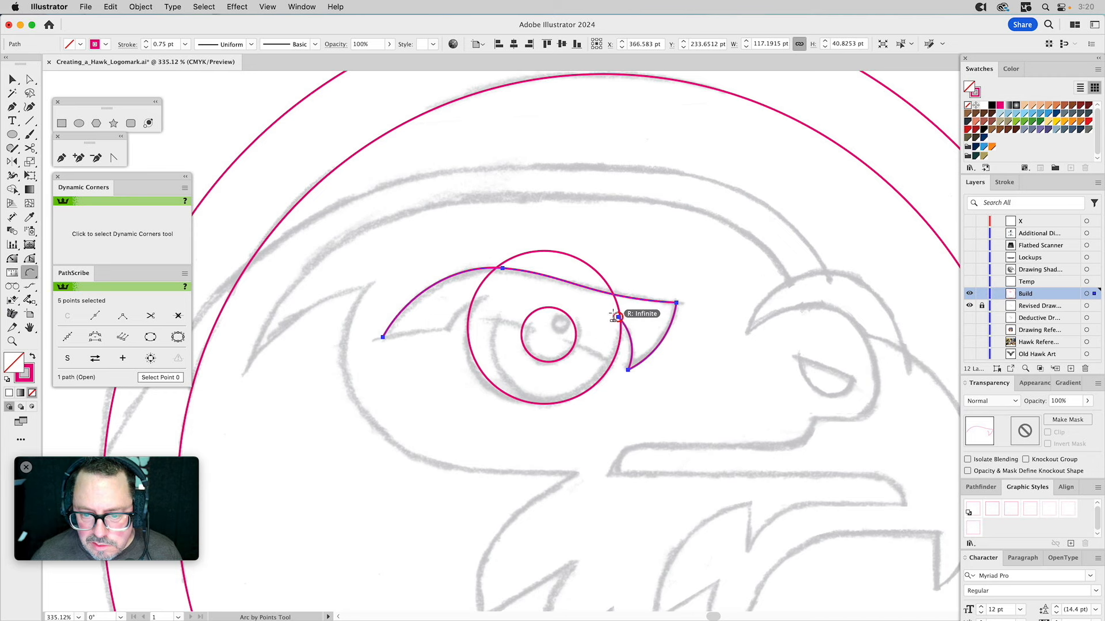
{"action": "left_click", "coordinate": [486, 297]}
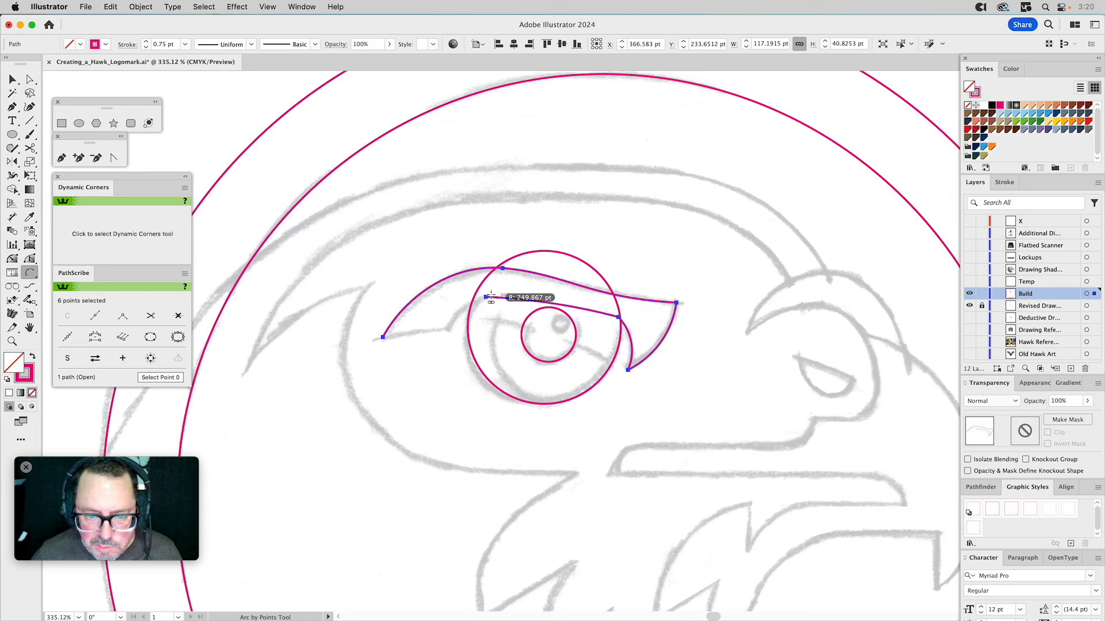
{"action": "left_click_drag", "start_coordinate": [446, 332], "coordinate": [454, 318]}
{"action": "left_click_drag", "start_coordinate": [384, 338], "coordinate": [420, 328]}
{"action": "key", "text": "super+shift+a"}
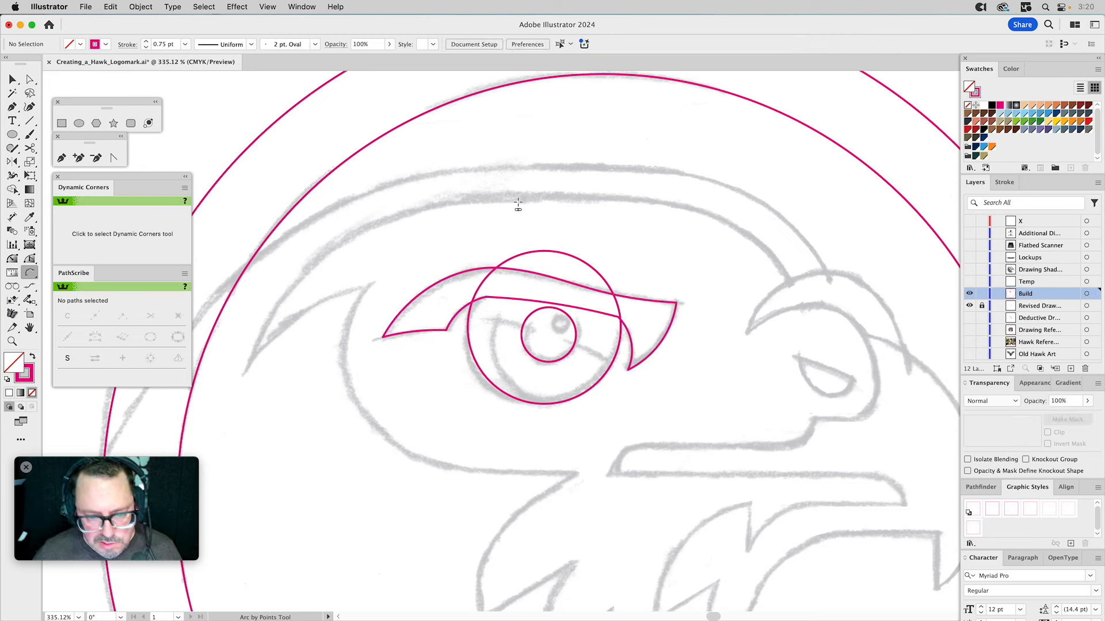
Step: Make a copy of the eye circle offset forward and slightly down, scaled to about 55.55 pt, to form the inner edge of the shading
{"action": "key", "text": "v"}
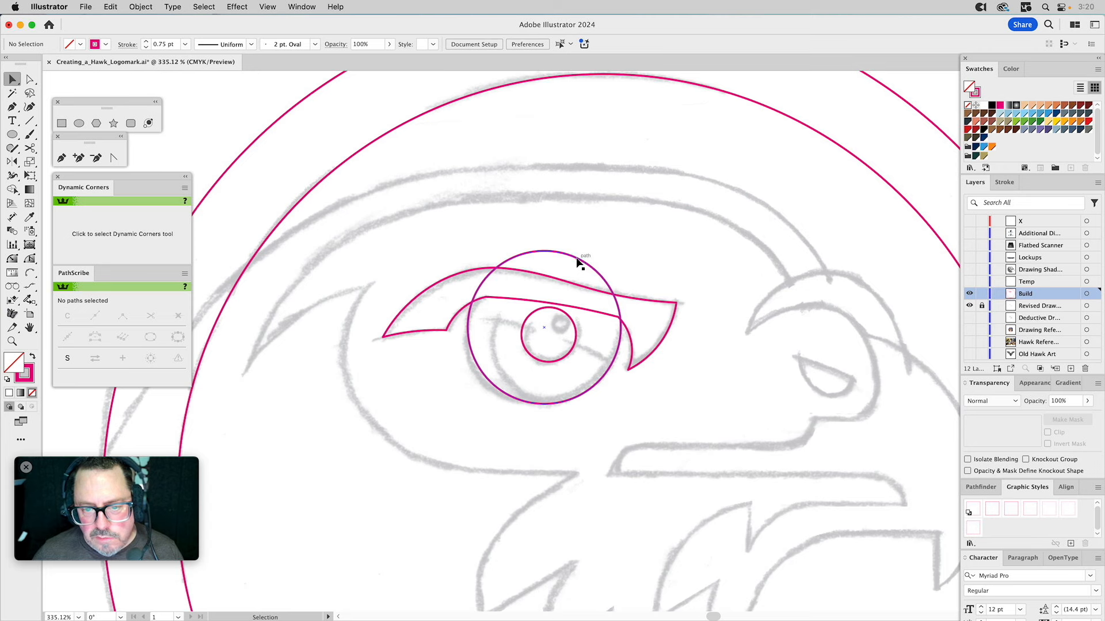
{"action": "left_click", "coordinate": [578, 260]}
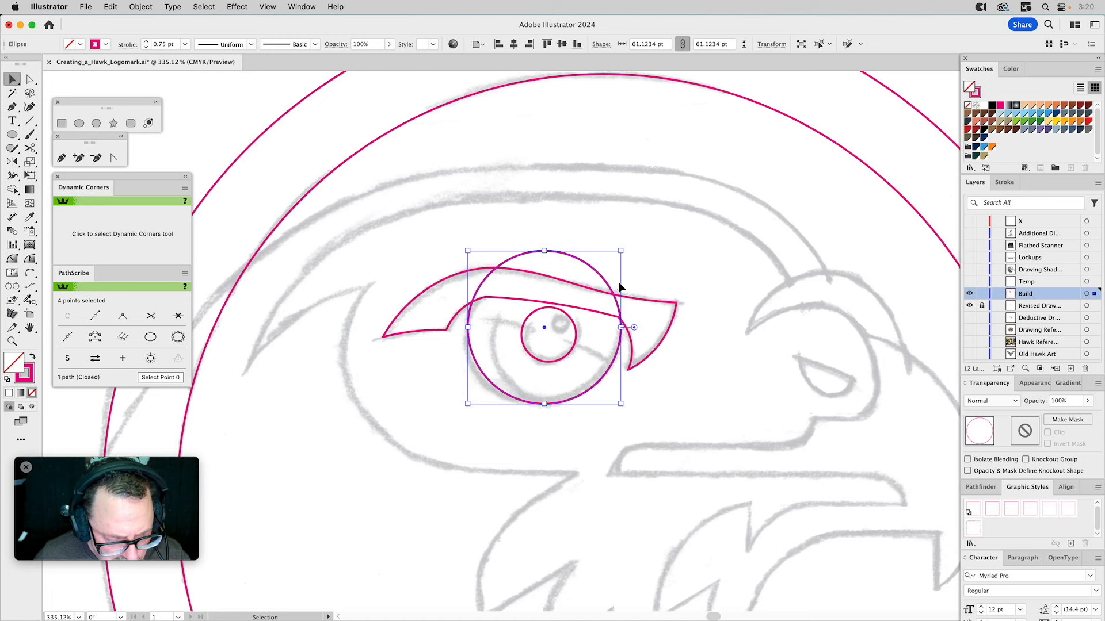
{"action": "left_click_drag", "start_coordinate": [589, 270], "coordinate": [614, 279]}
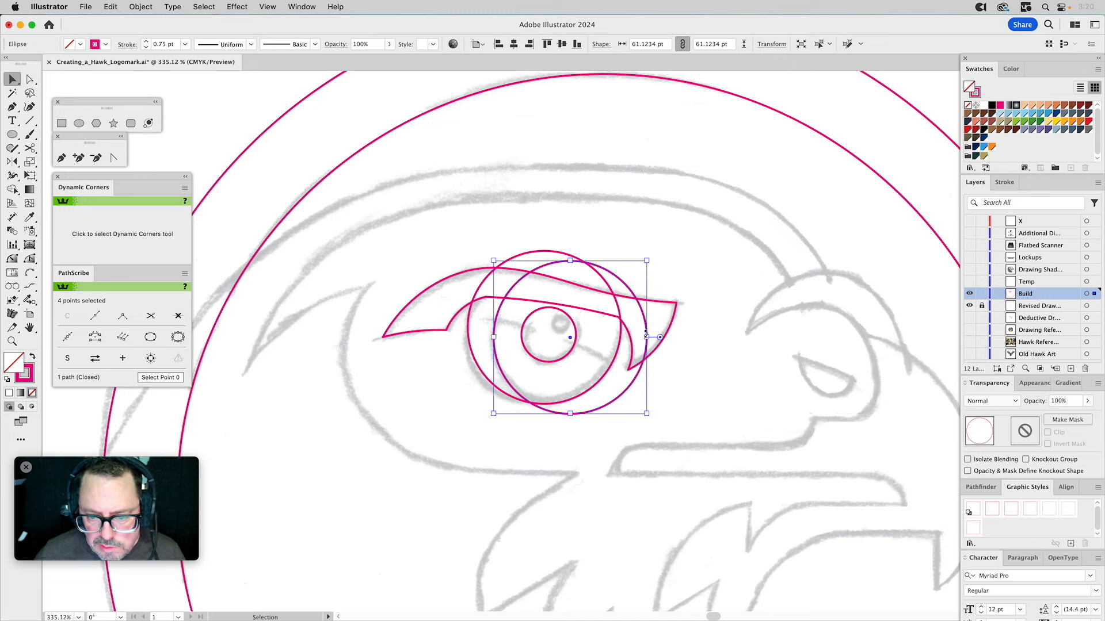
{"action": "left_click_drag", "start_coordinate": [647, 338], "coordinate": [633, 333]}
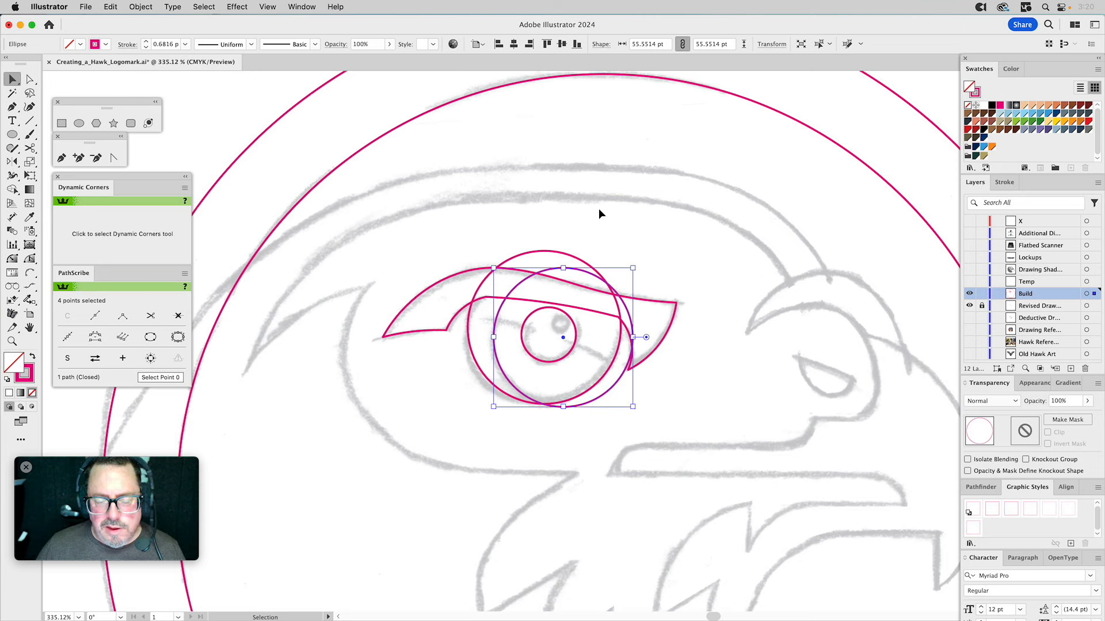
Step: Draw a closed four-sided arc shape across the eye, with its lower edge following the sketched shadow line through the pupil
{"action": "left_click", "coordinate": [30, 272]}
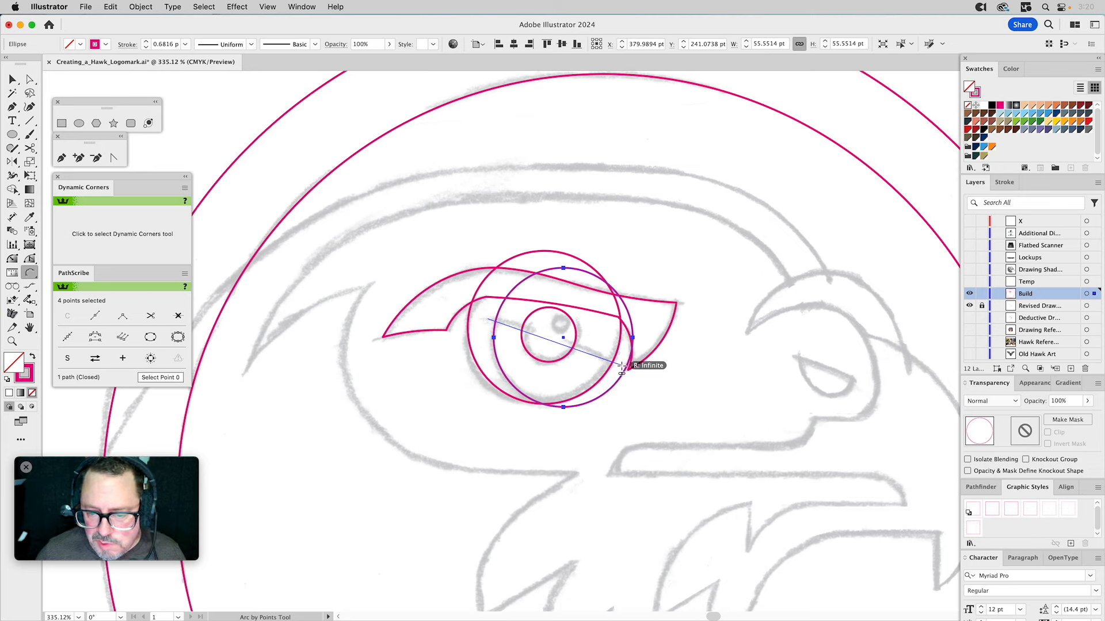
{"action": "left_click", "coordinate": [621, 367]}
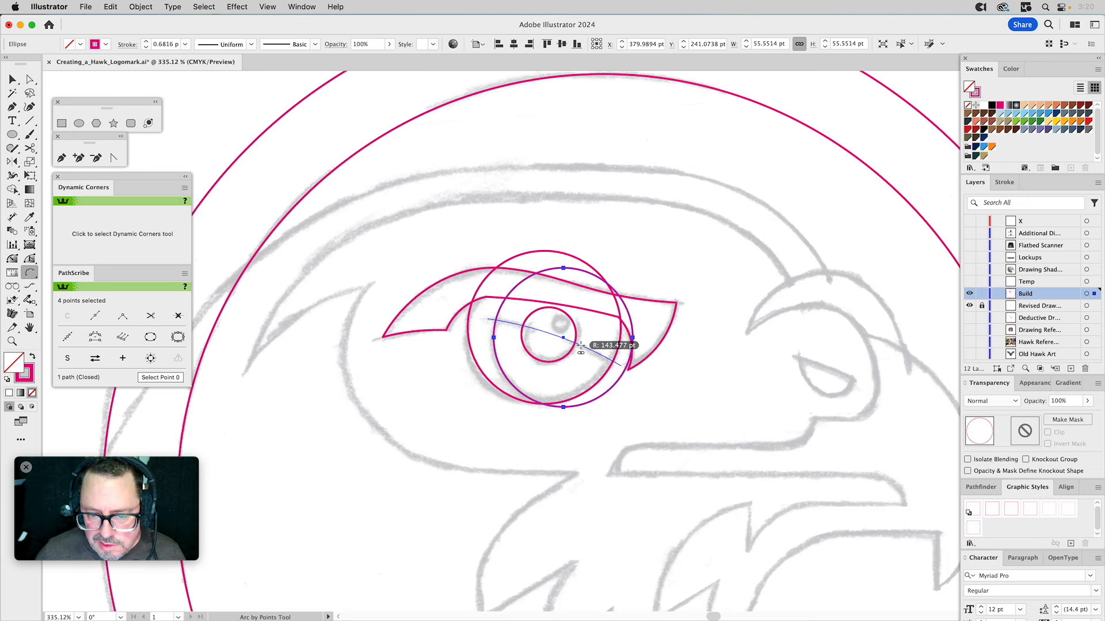
{"action": "left_click", "coordinate": [610, 340]}
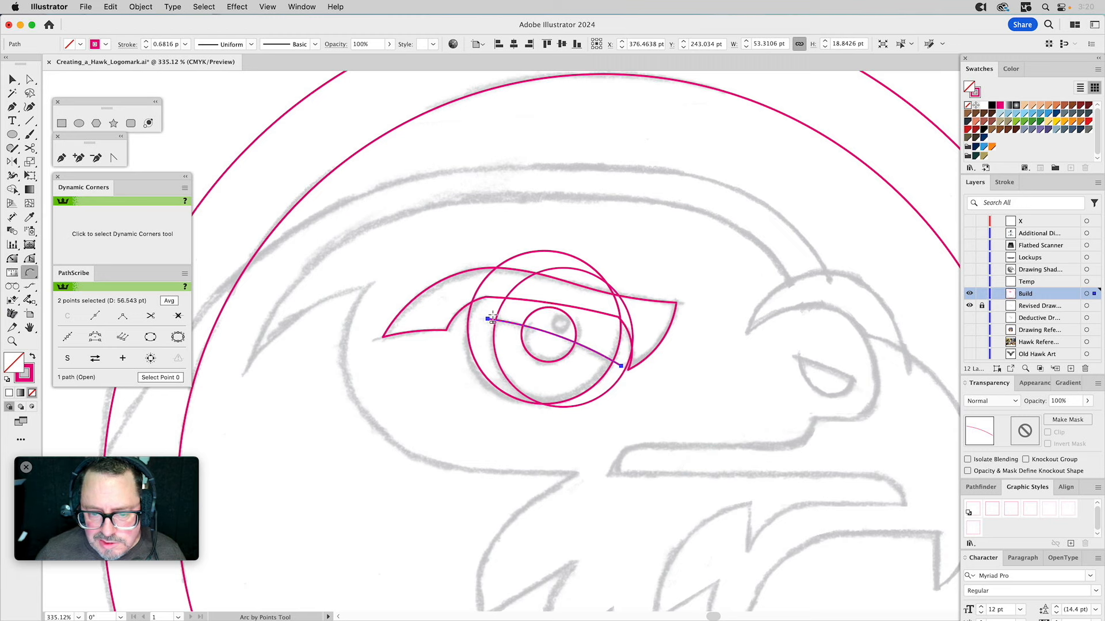
{"action": "left_click", "coordinate": [488, 319]}
{"action": "left_click", "coordinate": [503, 281]}
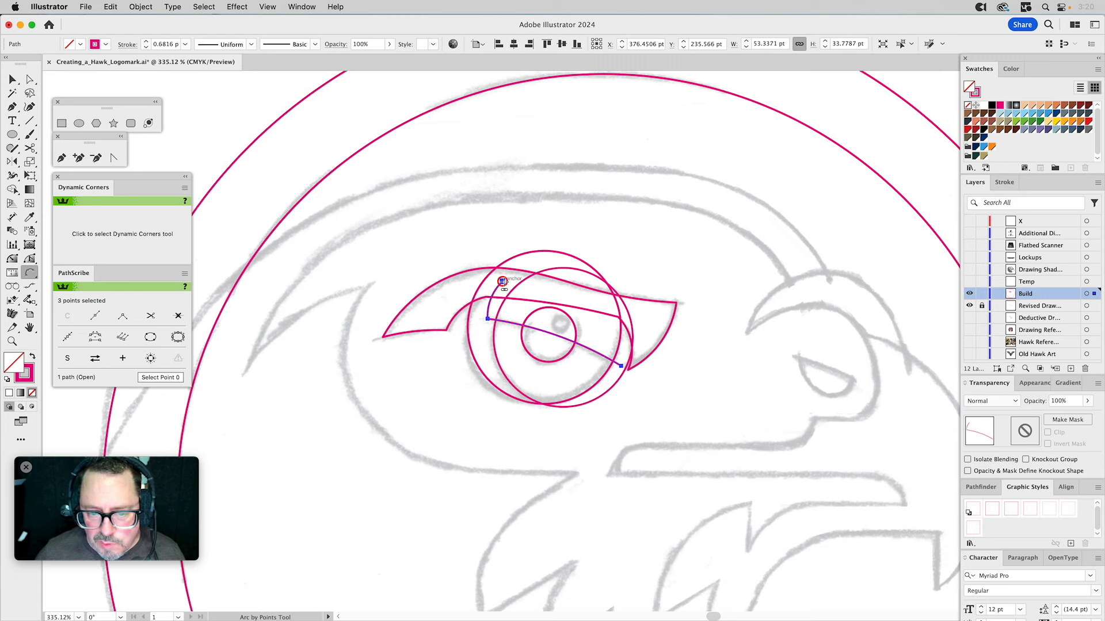
{"action": "left_click", "coordinate": [627, 312]}
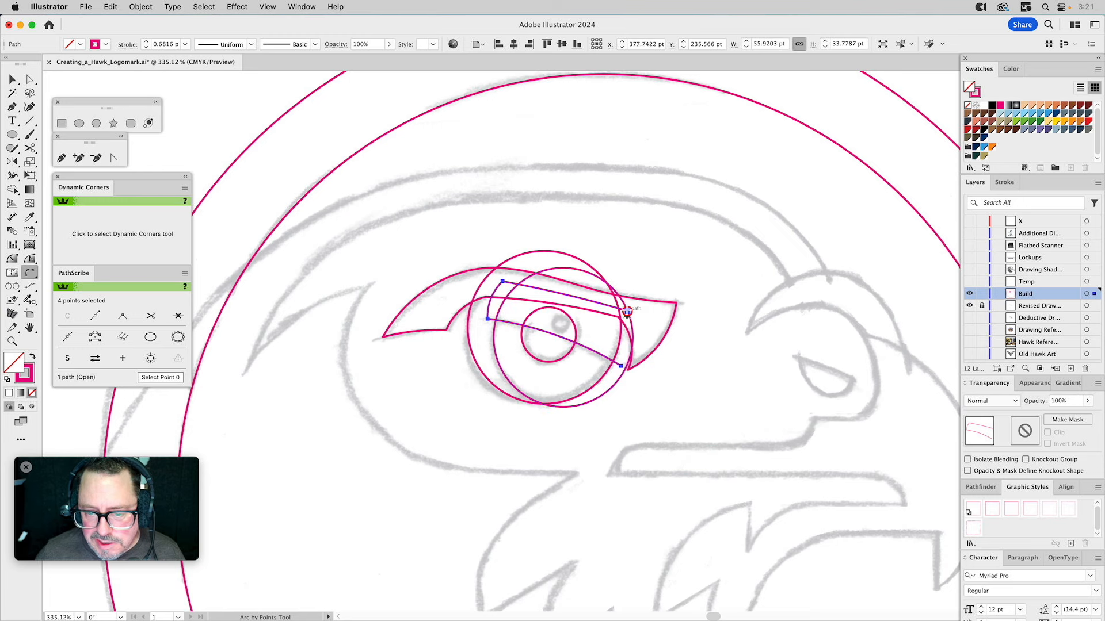
{"action": "left_click", "coordinate": [621, 366]}
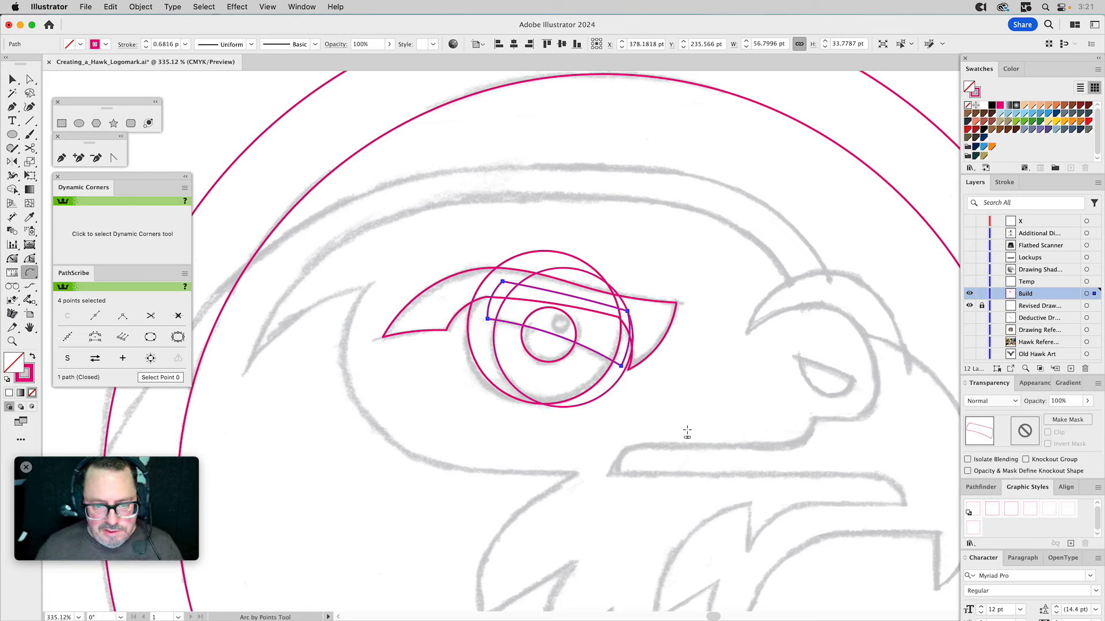
Step: Subtract the smaller offset circle from a copy of the eye circle with Pathfinder Minus Front to form the rear crescent
{"action": "key", "text": "v"}
{"action": "left_click", "coordinate": [516, 374]}
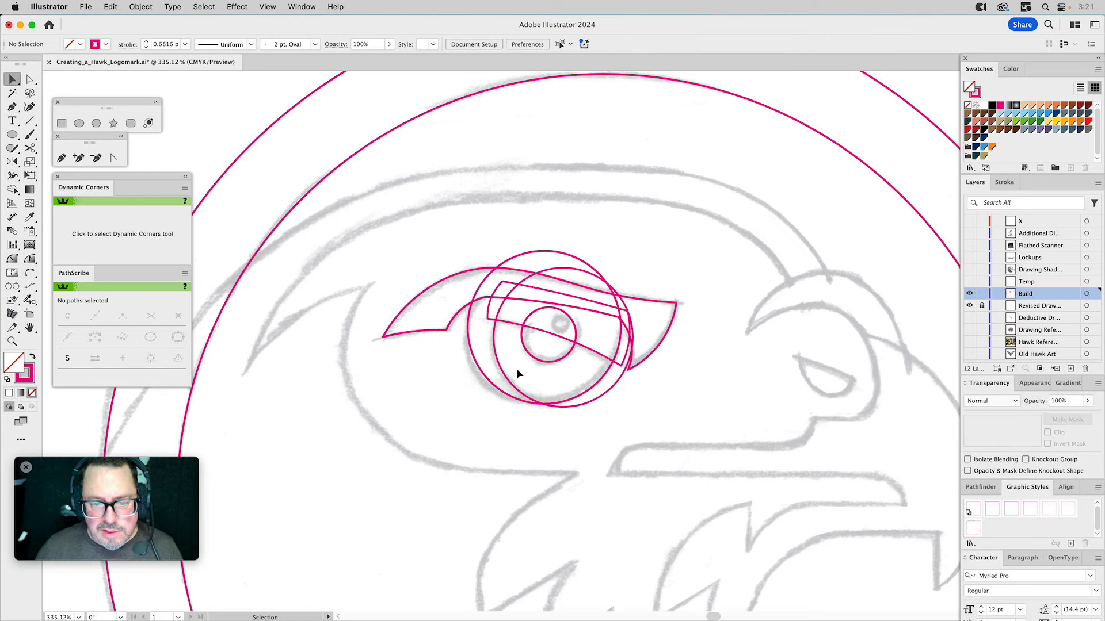
{"action": "left_click", "coordinate": [469, 353]}
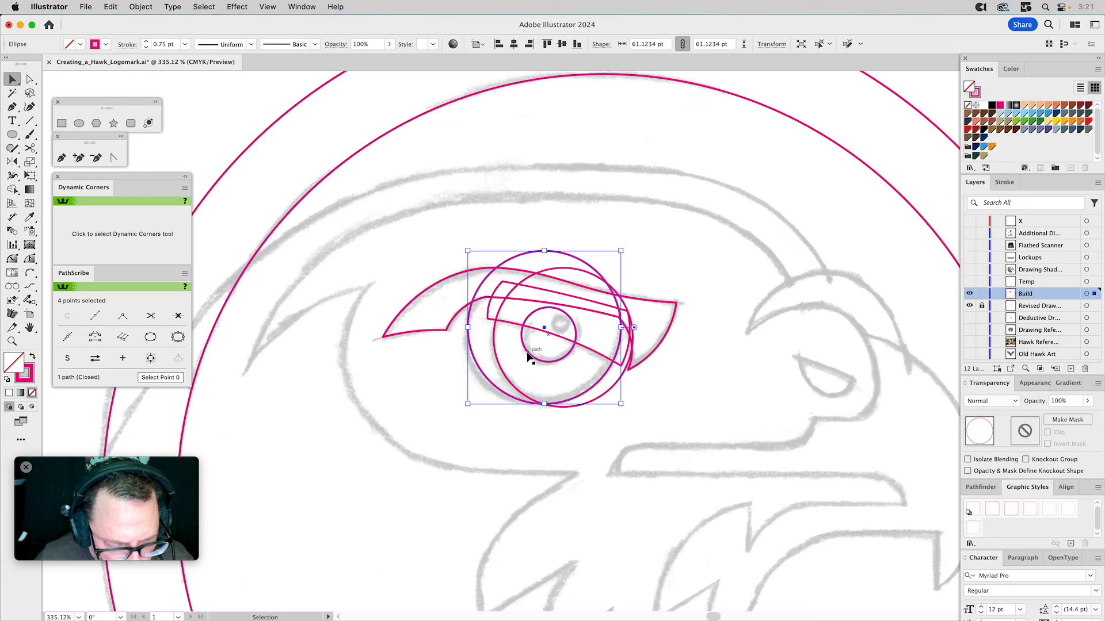
{"action": "left_click", "coordinate": [494, 334]}
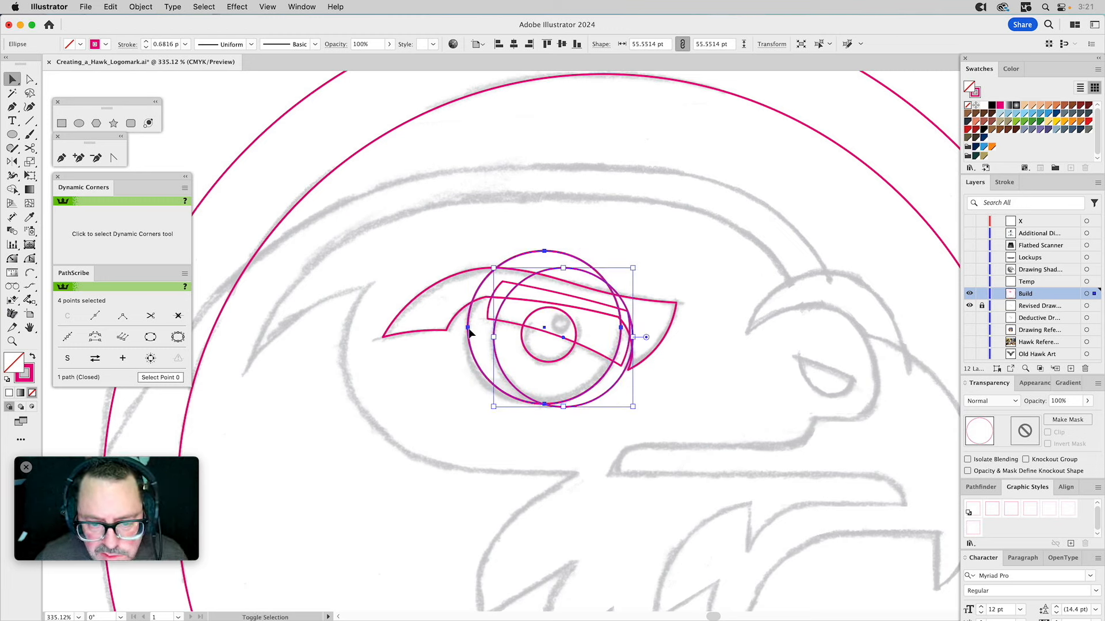
{"action": "left_click", "coordinate": [467, 328], "text": "shift"}
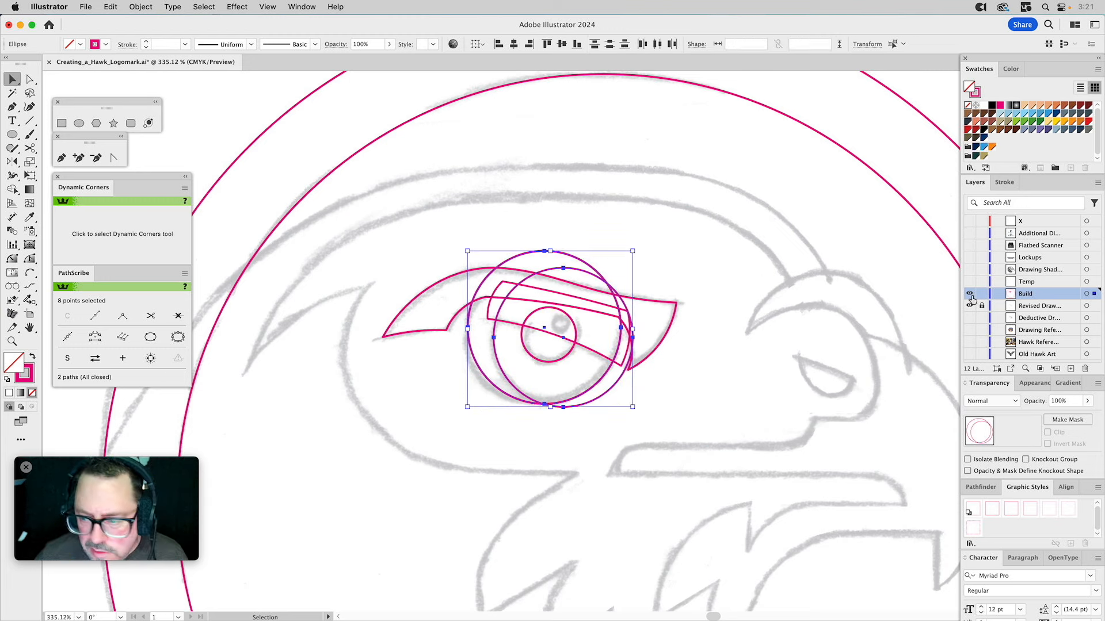
{"action": "left_click", "coordinate": [988, 488]}
{"action": "left_click_drag", "start_coordinate": [982, 493], "coordinate": [793, 132]}
{"action": "left_click", "coordinate": [803, 157]}
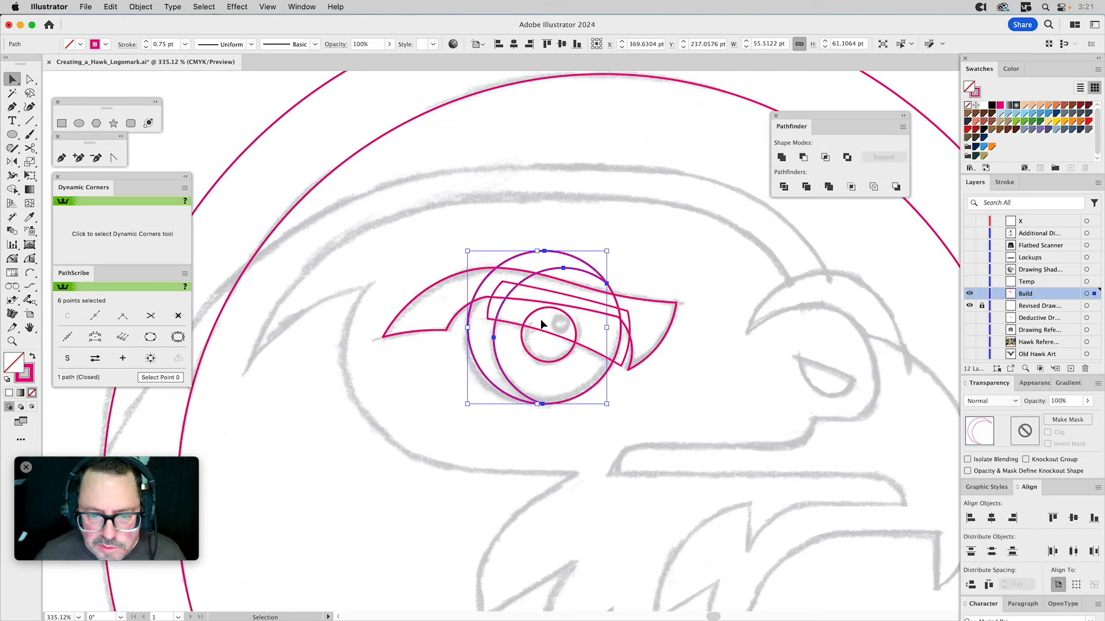
Step: Intersect the four-sided arc shape with a copy of the eye circle and unite the trimmed piece with the crescent
{"action": "left_click", "coordinate": [508, 326], "text": "shift"}
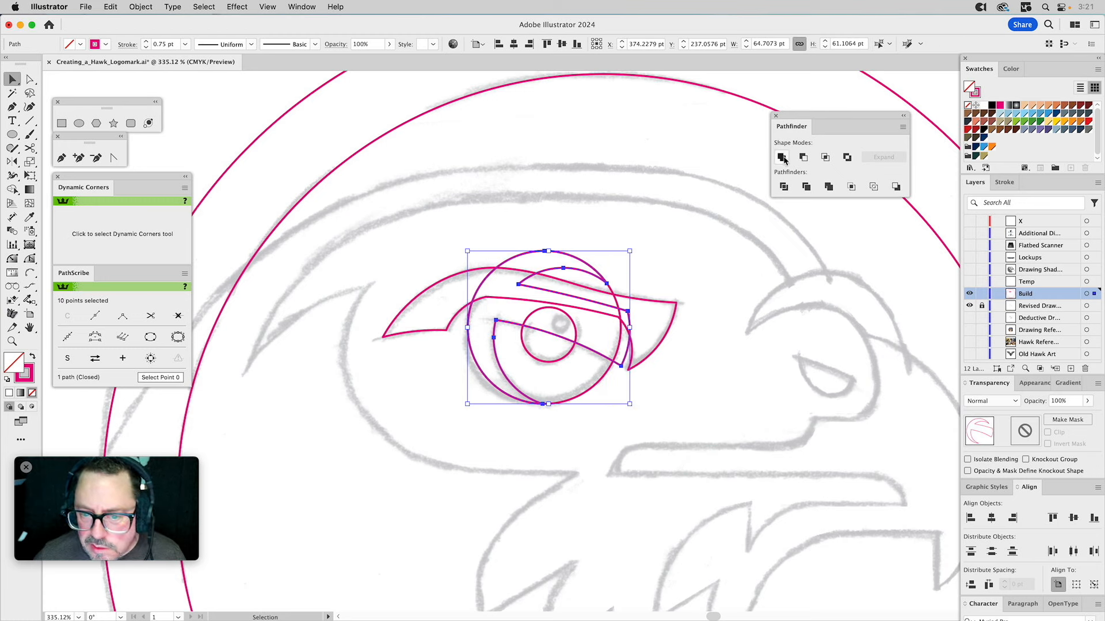
{"action": "left_click", "coordinate": [694, 256]}
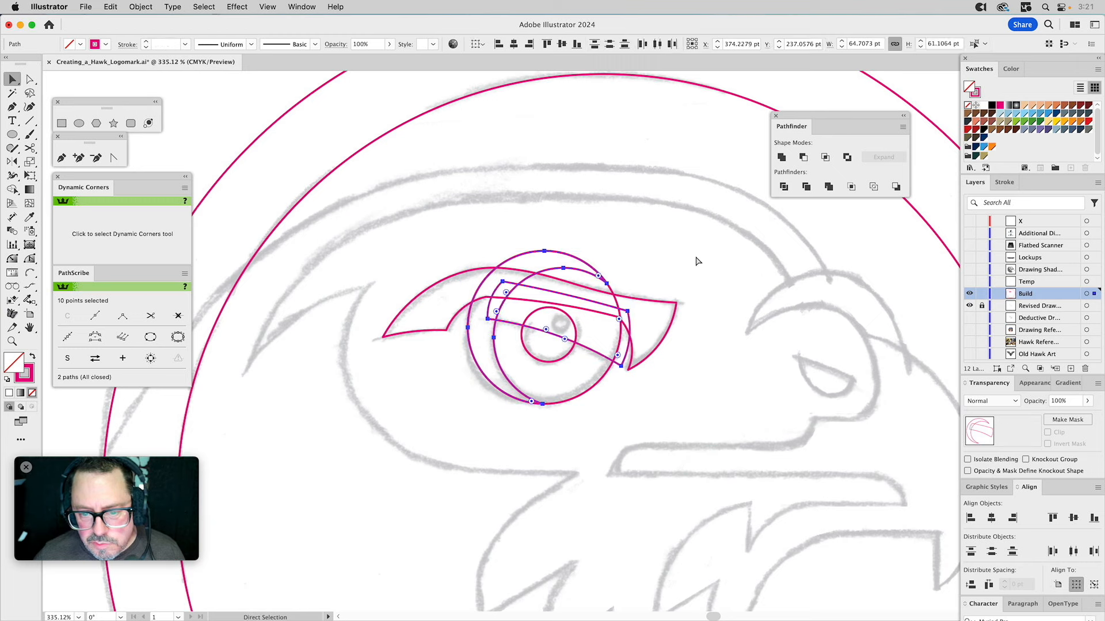
{"action": "left_click", "coordinate": [620, 329]}
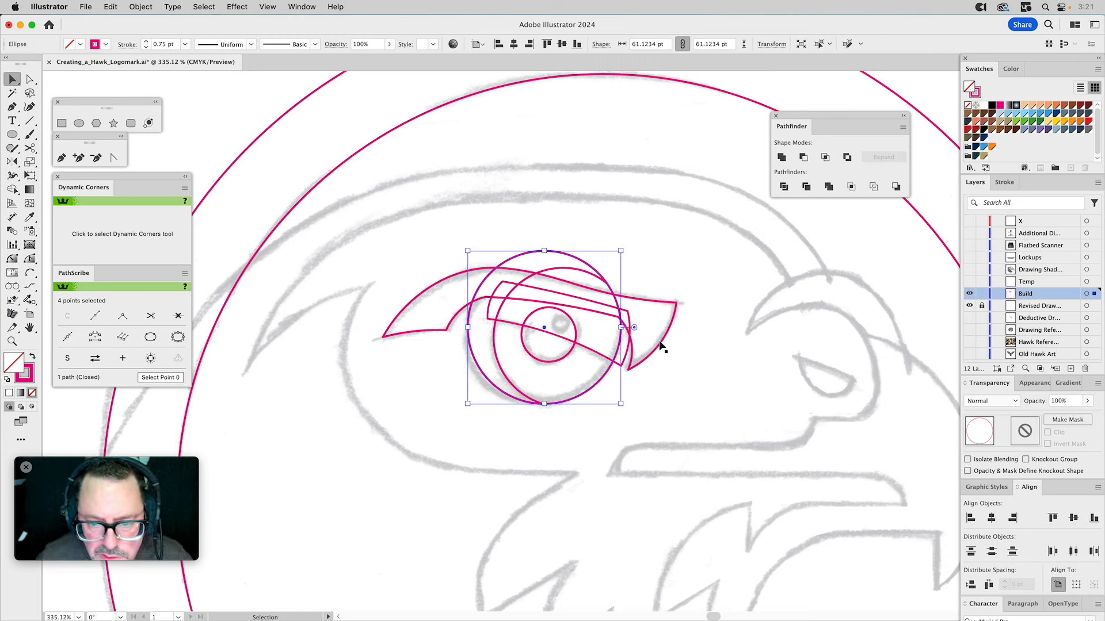
{"action": "left_click", "coordinate": [628, 313], "text": "shift"}
{"action": "left_click", "coordinate": [826, 158]}
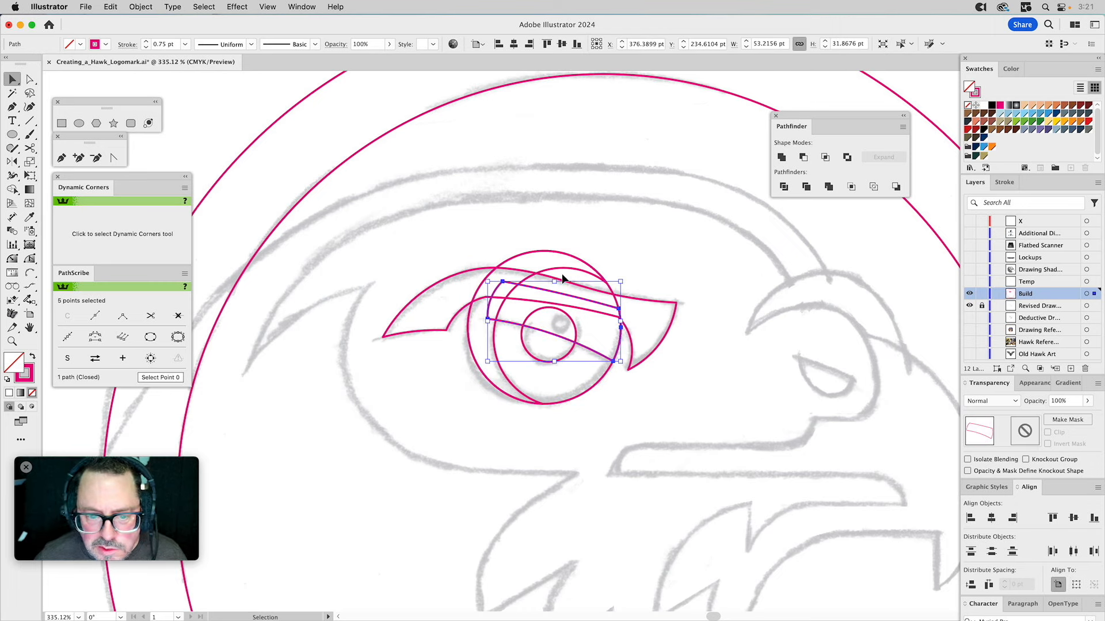
{"action": "left_click", "coordinate": [563, 270], "text": "shift"}
{"action": "left_click", "coordinate": [800, 159]}
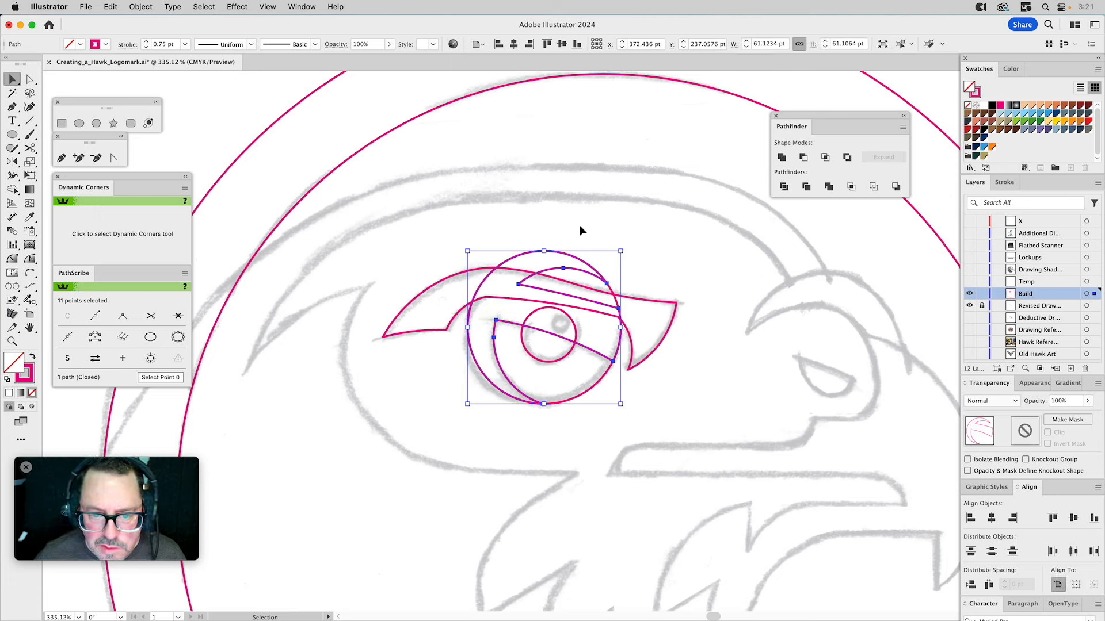
Step: Draw a closed four-point Pen shape covering the top of the eye circle, with its lower edge running along the upper eyelid shape
{"action": "left_click", "coordinate": [61, 158]}
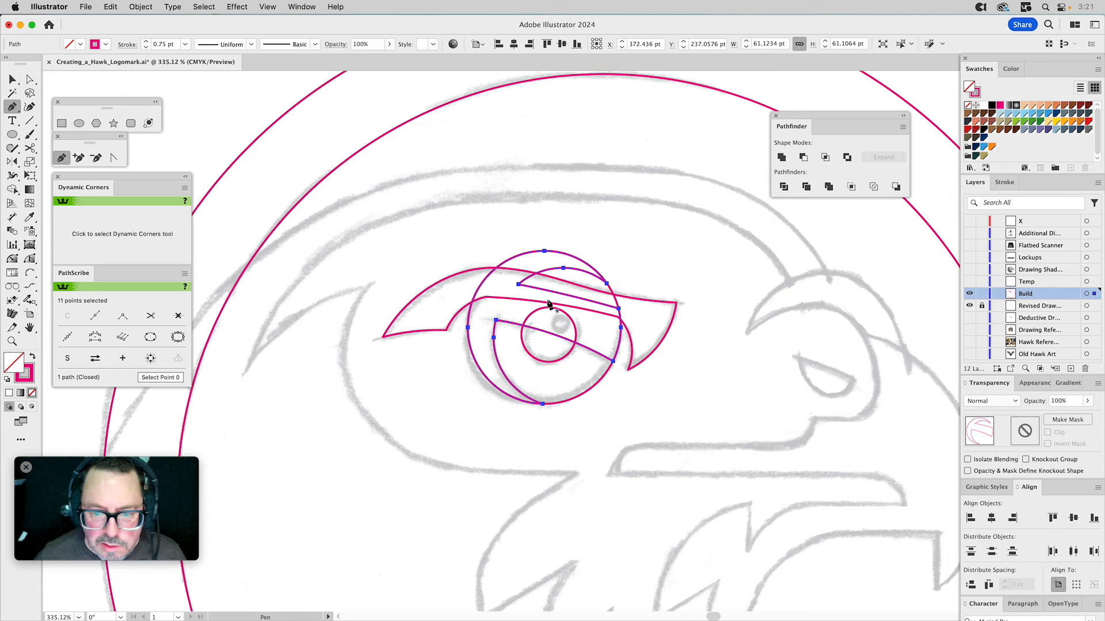
{"action": "left_click", "coordinate": [469, 283]}
{"action": "left_click_drag", "start_coordinate": [643, 315], "coordinate": [652, 286]}
{"action": "left_click", "coordinate": [639, 252]}
{"action": "left_click", "coordinate": [516, 214]}
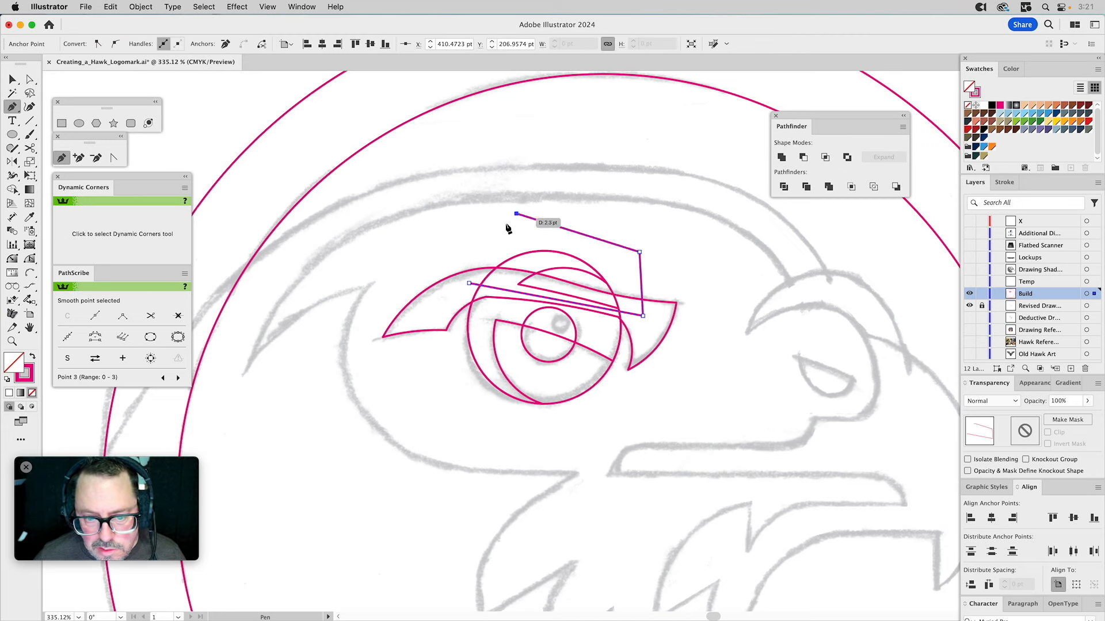
{"action": "left_click", "coordinate": [469, 284]}
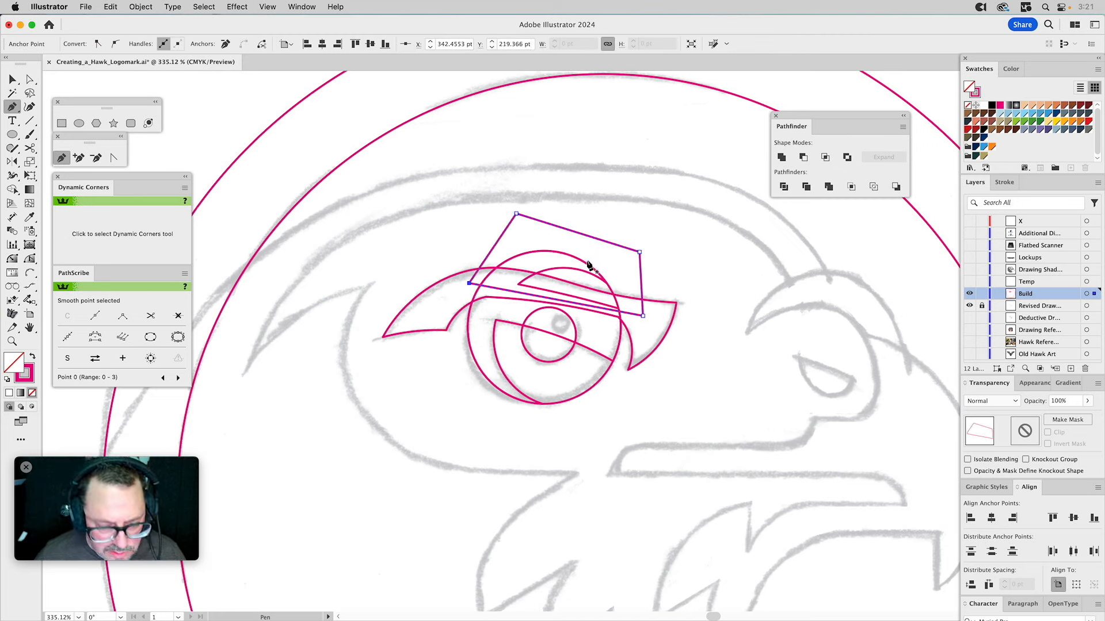
Step: Subtract the four-sided Pen shape from the eye's shading shape with Pathfinder Minus Front
{"action": "key", "text": "v"}
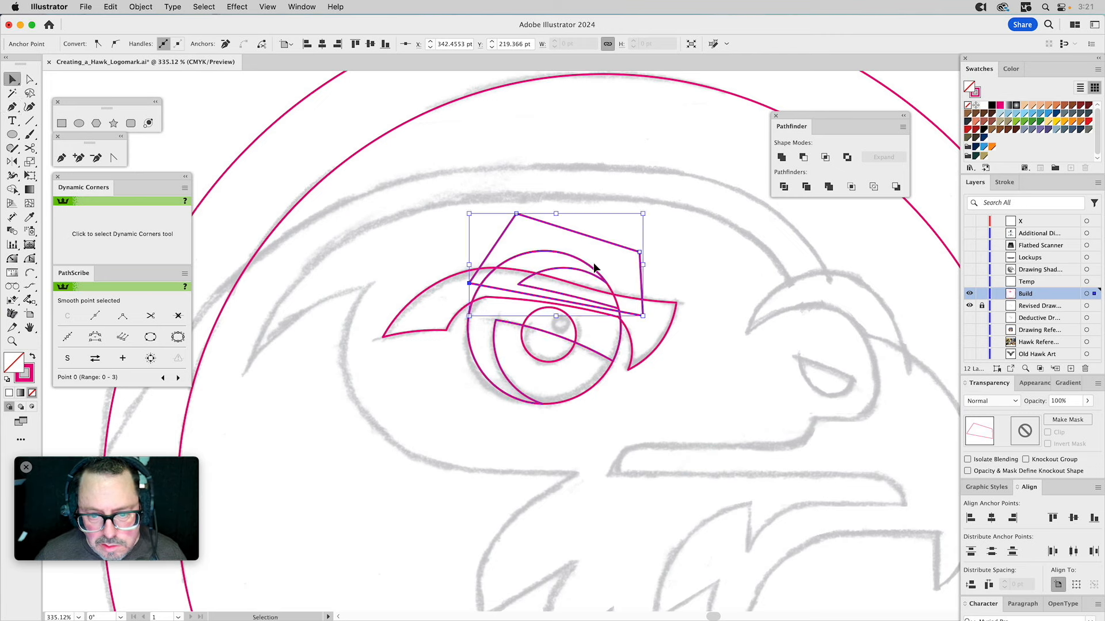
{"action": "left_click", "coordinate": [695, 277]}
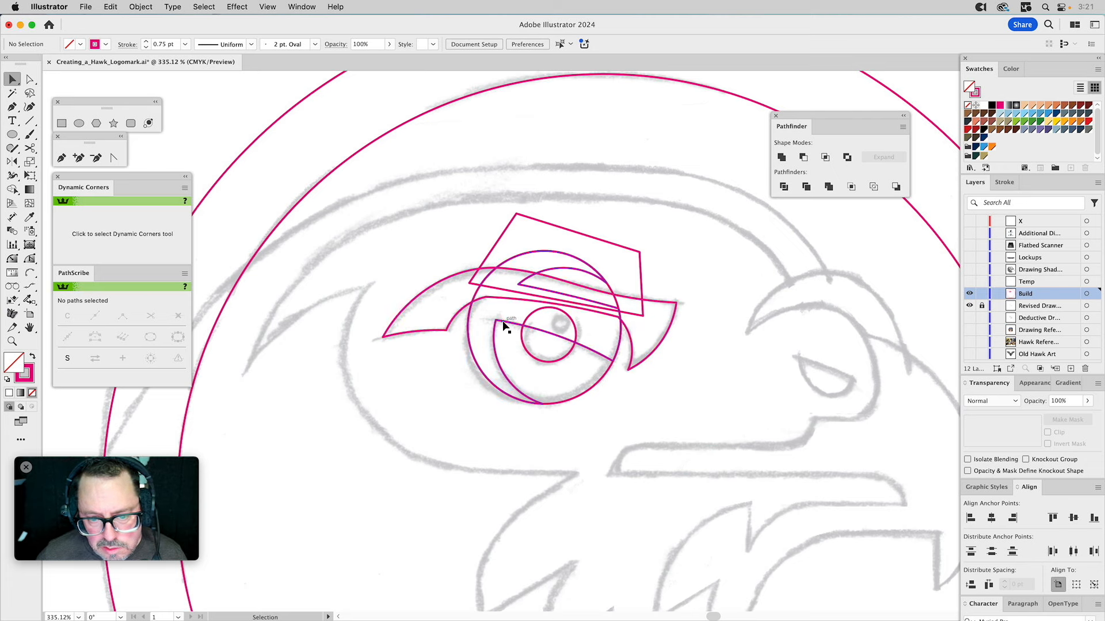
{"action": "left_click", "coordinate": [489, 287]}
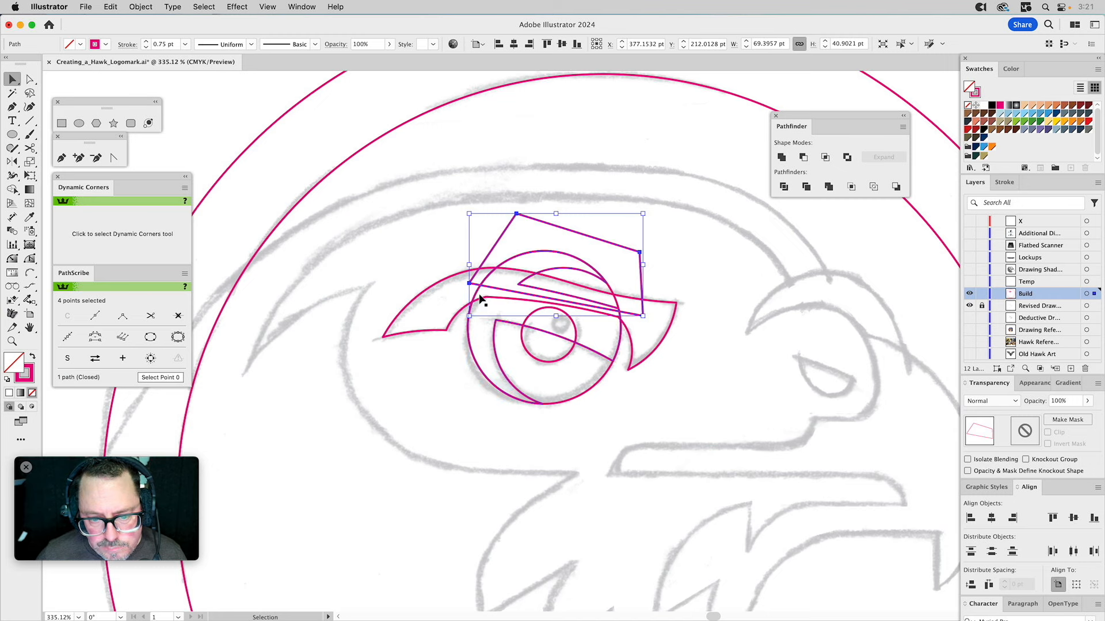
{"action": "left_click", "coordinate": [564, 270], "text": "shift"}
{"action": "left_click", "coordinate": [803, 157]}
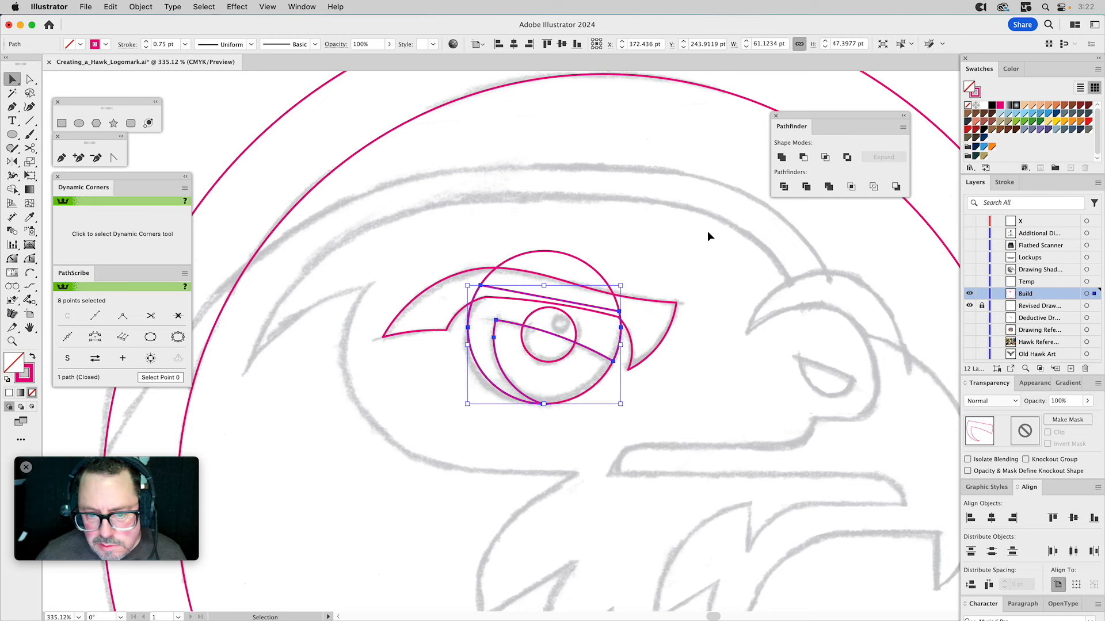
Step: Unite the trimmed shading shape with the upper eyelid shape using Pathfinder
{"action": "left_click", "coordinate": [633, 331], "text": "shift"}
{"action": "left_click", "coordinate": [782, 157]}
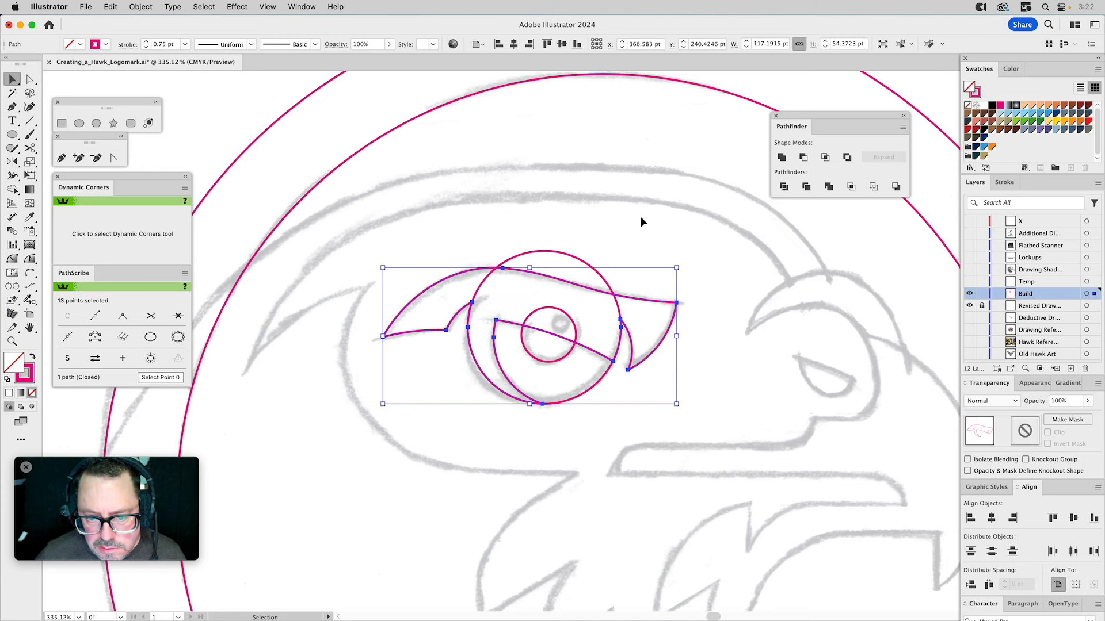
{"action": "left_click", "coordinate": [638, 216]}
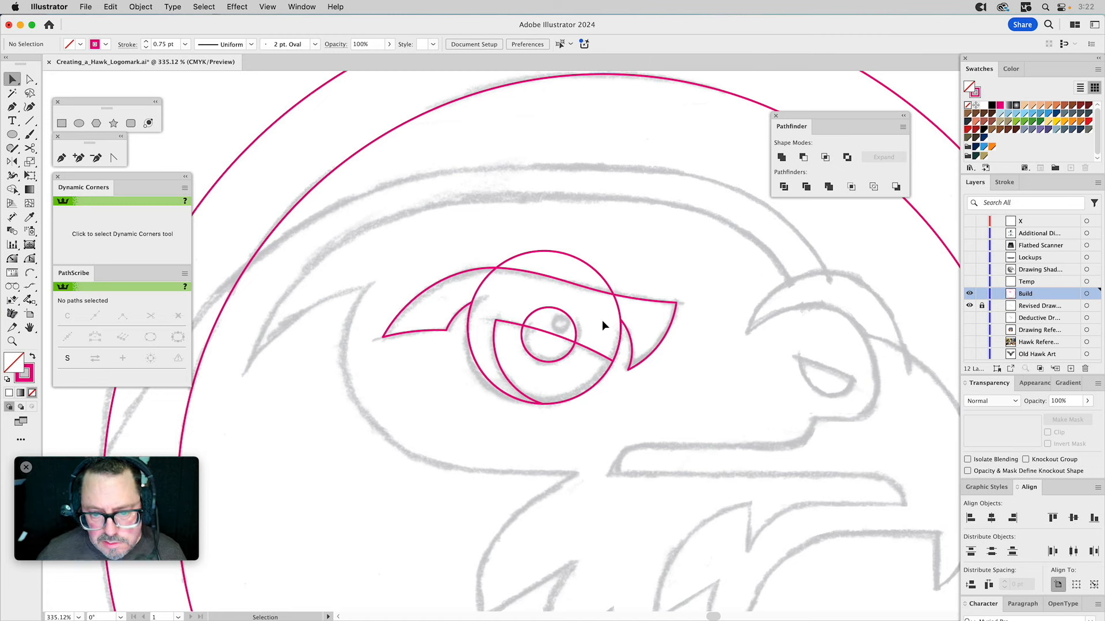
Step: Make a copy of the pupil circle scaled to about 7.2 pt with a matching 0.75 pt stroke, and place it on the pupil's lower-right edge
{"action": "left_click", "coordinate": [562, 314]}
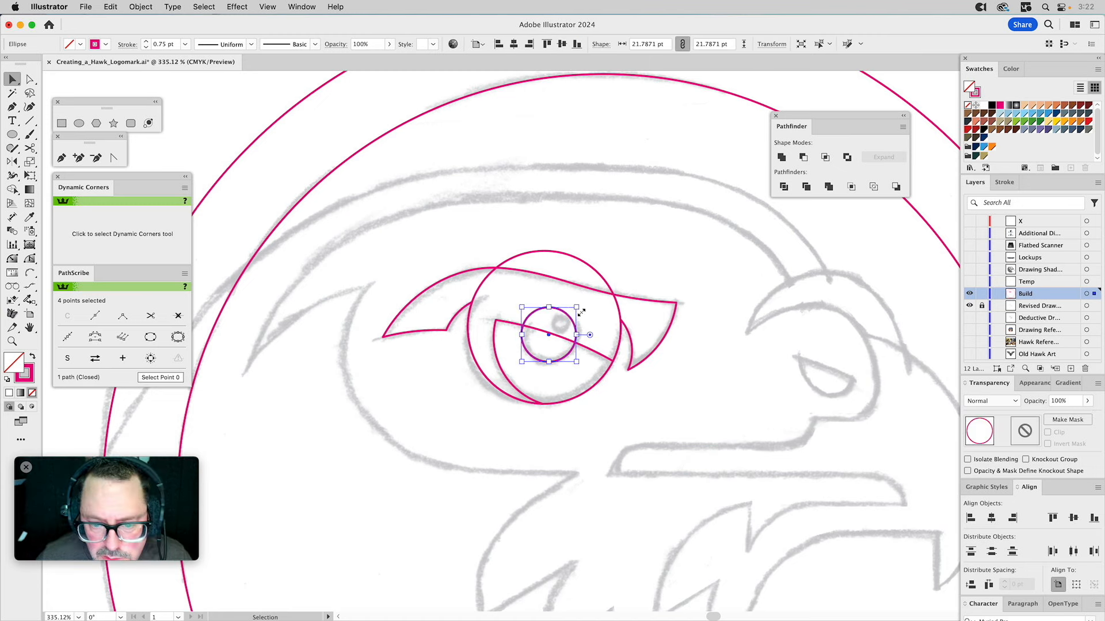
{"action": "left_click_drag", "start_coordinate": [577, 309], "coordinate": [563, 326]}
{"action": "key", "text": "i"}
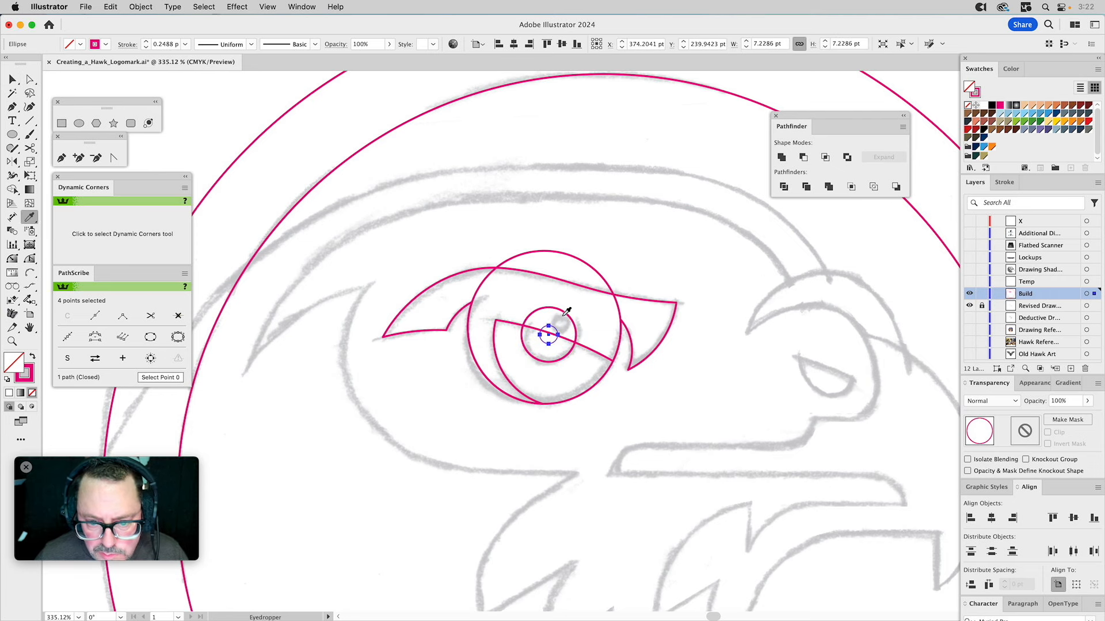
{"action": "left_click", "coordinate": [563, 314]}
{"action": "key", "text": "v"}
{"action": "left_click", "coordinate": [671, 257]}
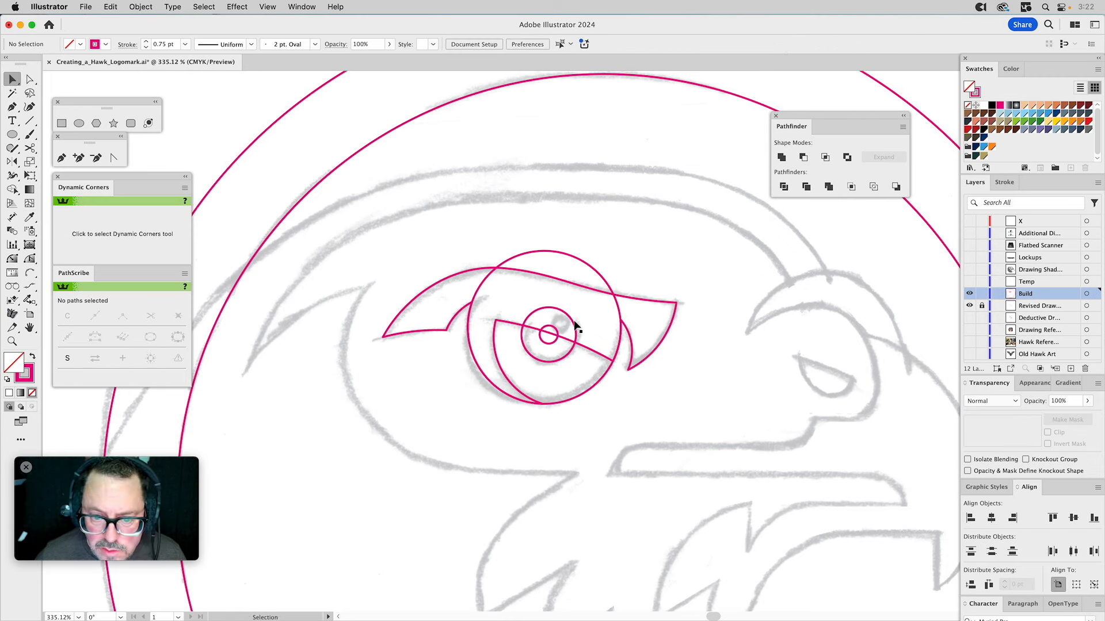
{"action": "left_click_drag", "start_coordinate": [552, 330], "coordinate": [570, 359]}
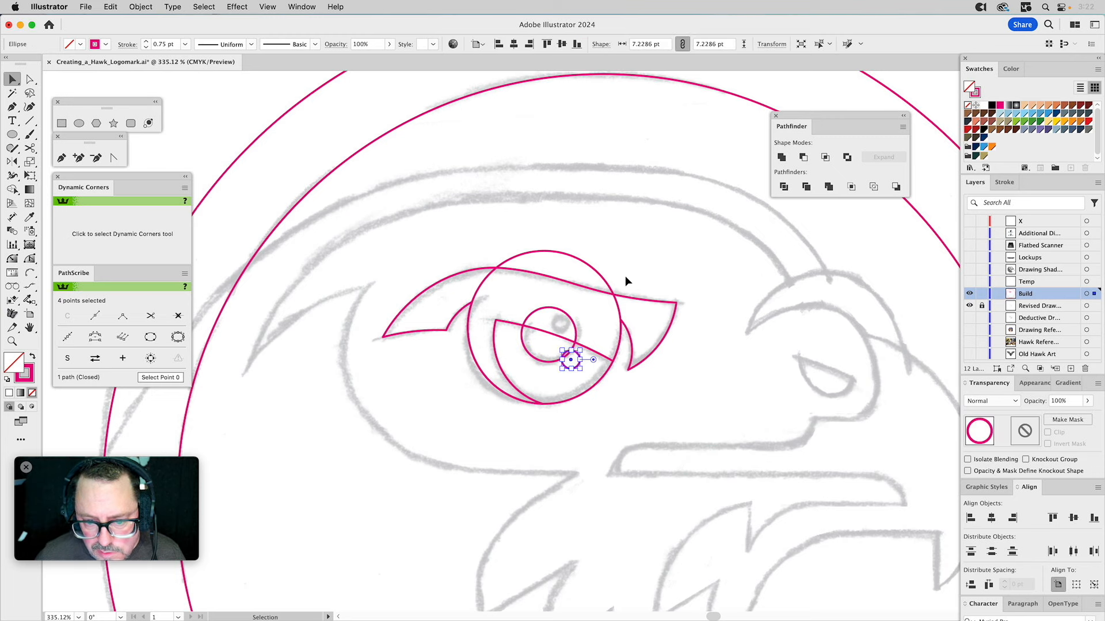
{"action": "left_click", "coordinate": [629, 275]}
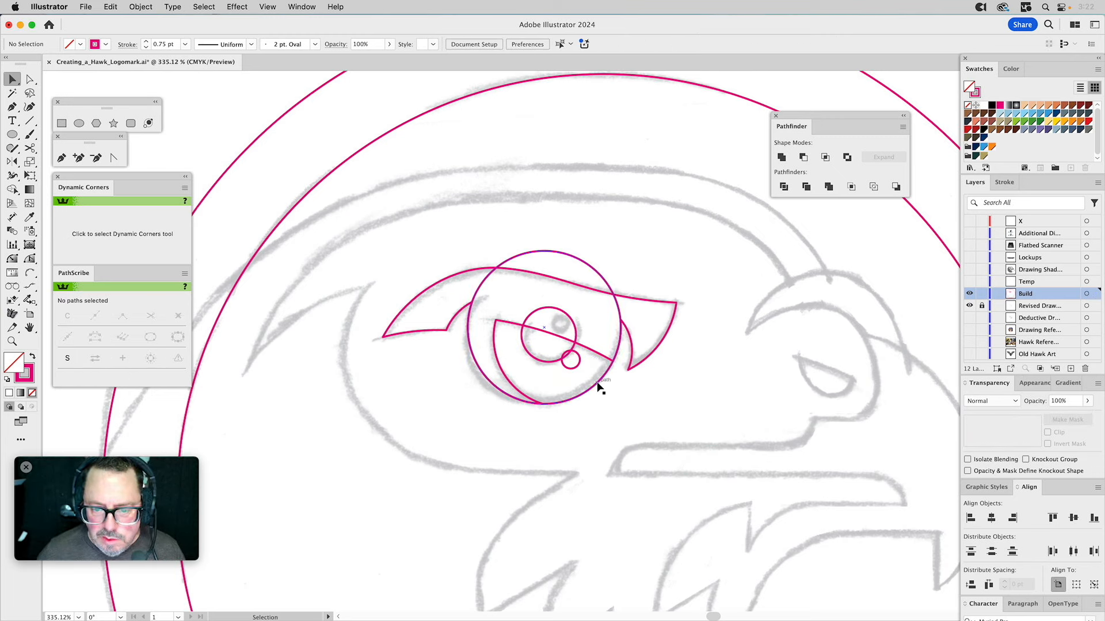
Step: Draw a closed four-point Pen shape over the top of the eye circle, with its slanted lower edge crossing within the upper eyelid
{"action": "left_click", "coordinate": [530, 277]}
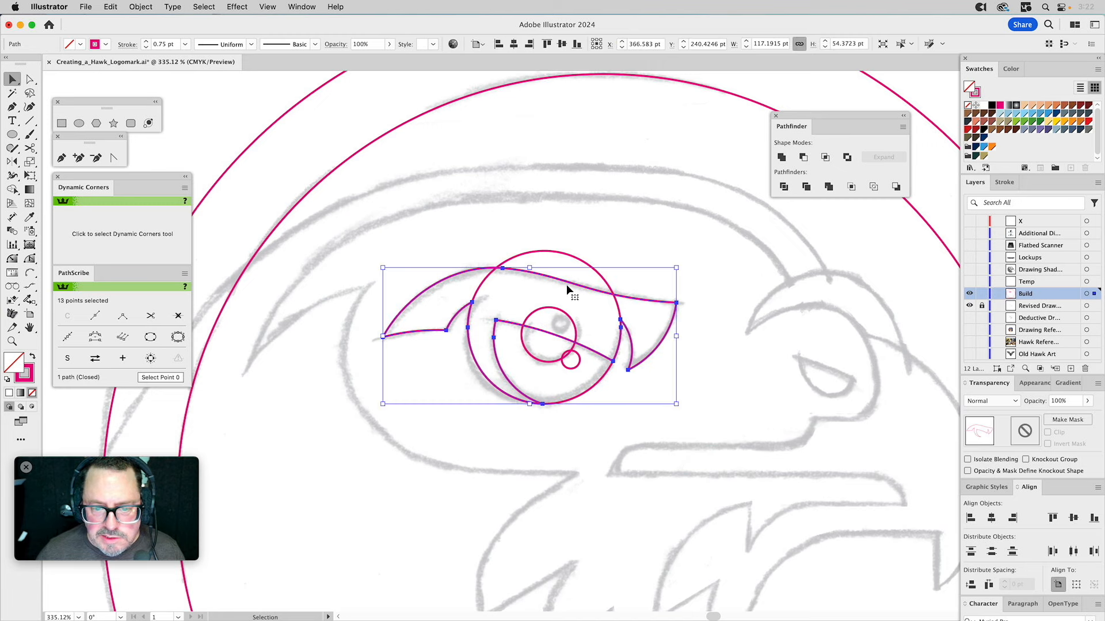
{"action": "left_click_drag", "start_coordinate": [599, 403], "coordinate": [599, 428]}
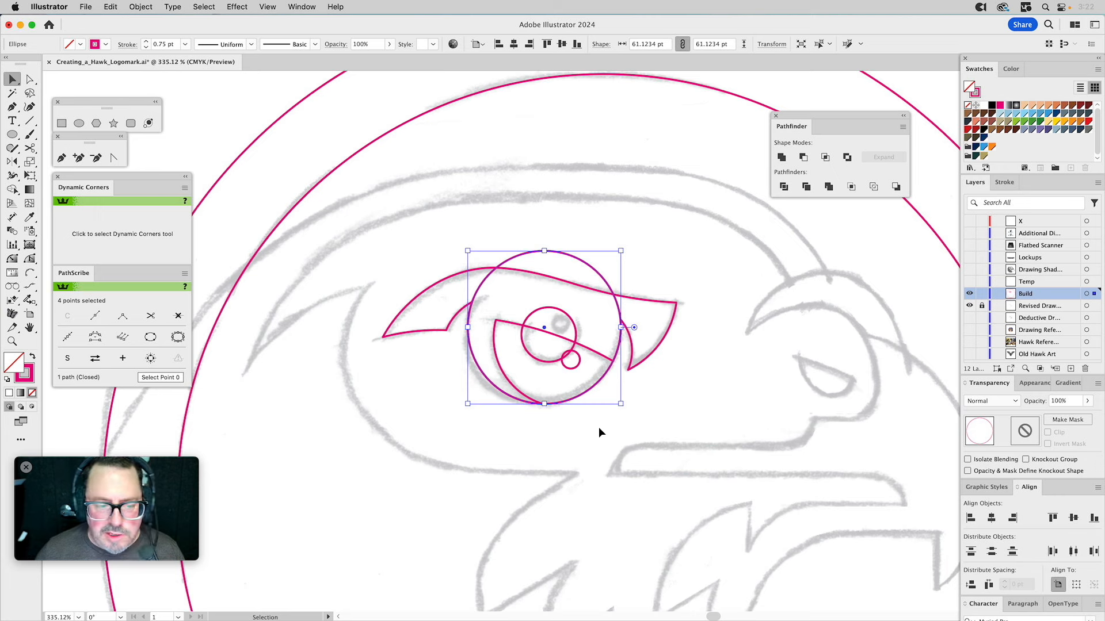
{"action": "left_click", "coordinate": [62, 158]}
{"action": "left_click", "coordinate": [465, 287]}
{"action": "left_click", "coordinate": [650, 315]}
{"action": "left_click", "coordinate": [625, 230]}
{"action": "left_click", "coordinate": [494, 228]}
{"action": "left_click", "coordinate": [465, 287]}
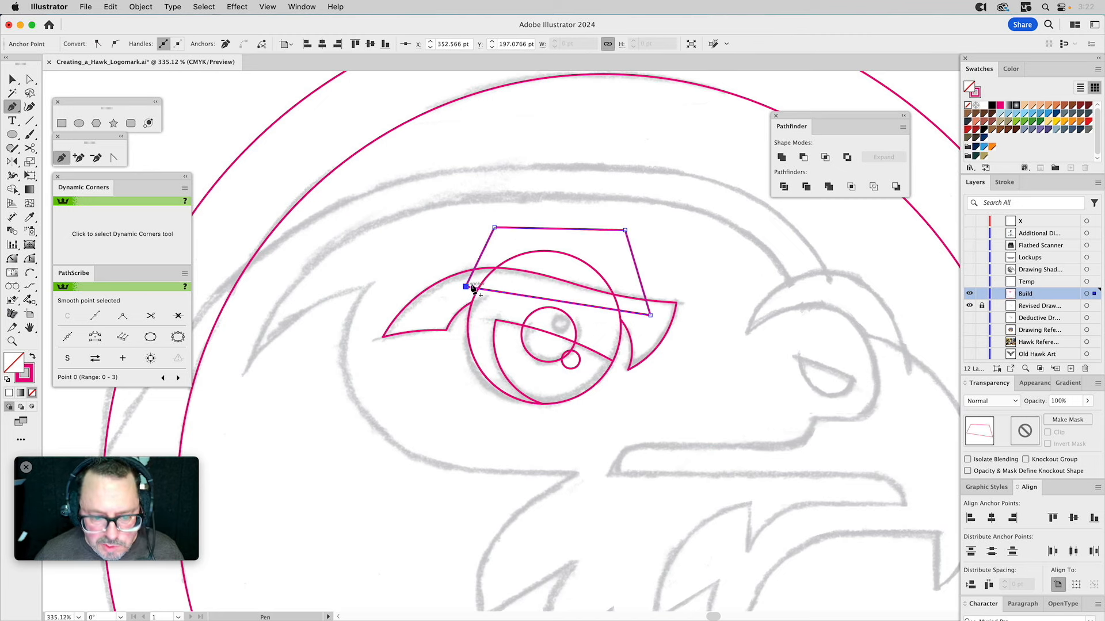
Step: Subtract the four-point Pen shape from the eye circle with Pathfinder Minus Front to cut off its top
{"action": "key", "text": "v"}
{"action": "left_click", "coordinate": [568, 255], "text": "shift"}
{"action": "left_click", "coordinate": [804, 158]}
{"action": "left_click", "coordinate": [632, 274]}
{"action": "left_click_drag", "start_coordinate": [635, 270], "coordinate": [480, 417]}
{"action": "key", "text": "super+b"}
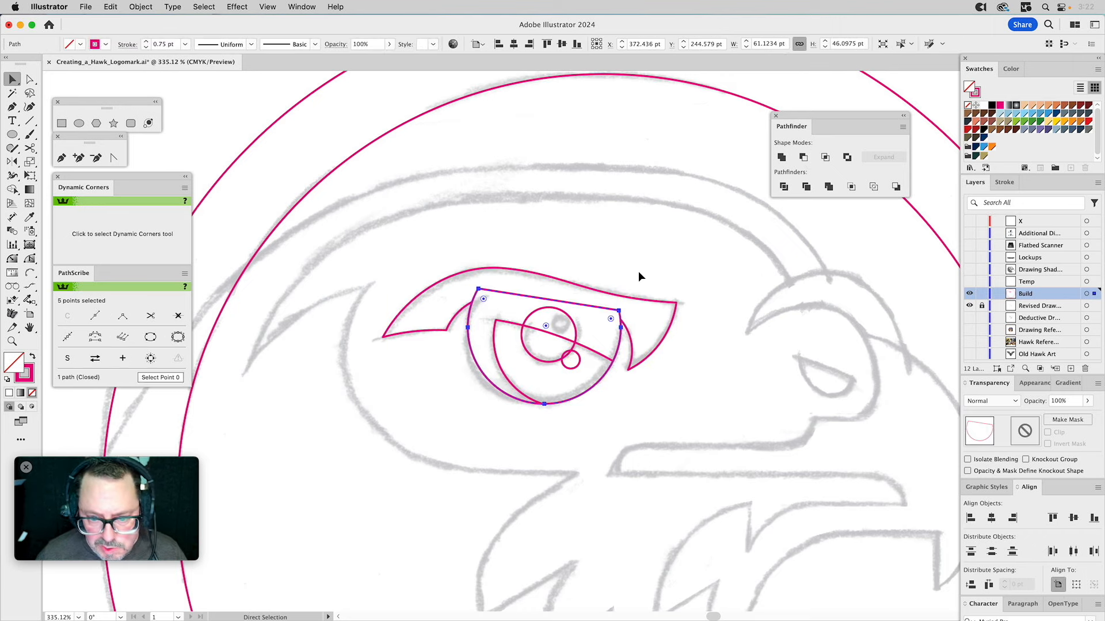
{"action": "left_click", "coordinate": [638, 268]}
Step: Draw a three-point arc with a radius of about 635 pt along the sketched line at the back of the hawk's head
{"action": "left_click_drag", "start_coordinate": [691, 320], "coordinate": [555, 235]}
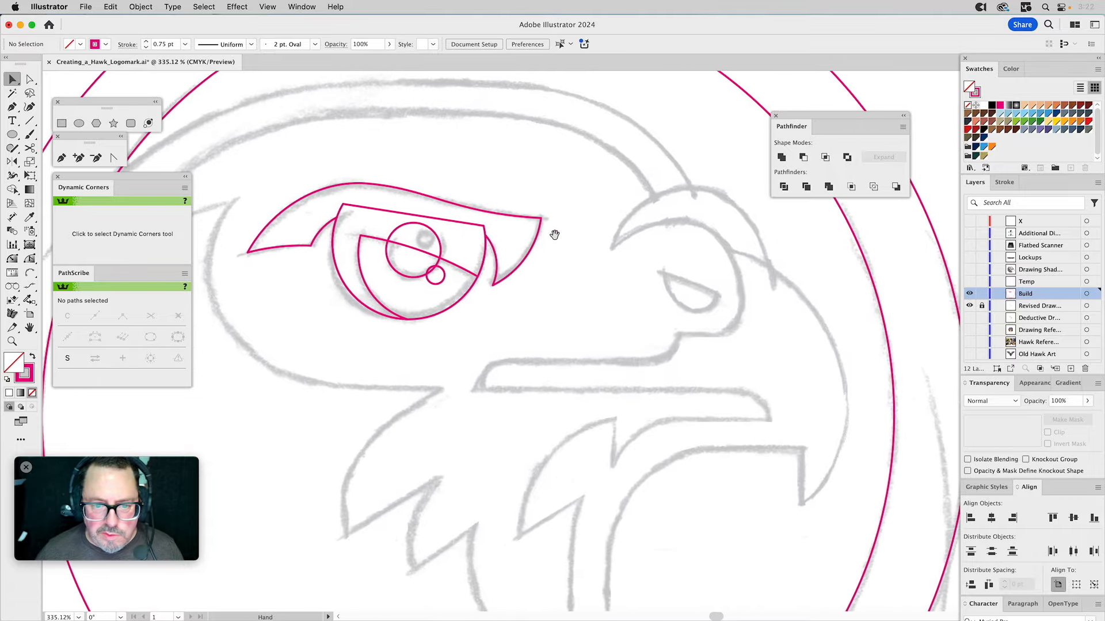
{"action": "left_click", "coordinate": [12, 341]}
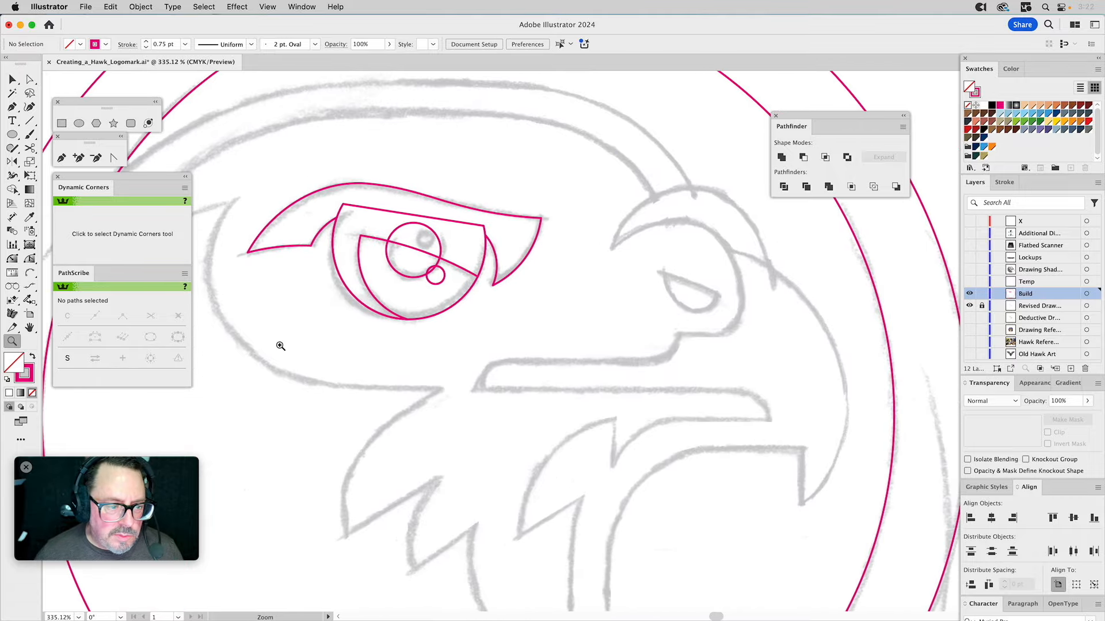
{"action": "left_click", "coordinate": [663, 343], "text": "alt"}
{"action": "left_click", "coordinate": [630, 332], "text": "alt"}
{"action": "left_click", "coordinate": [577, 330], "text": "alt"}
{"action": "left_click_drag", "start_coordinate": [544, 336], "coordinate": [663, 323]}
{"action": "mouse_move", "coordinate": [321, 168]}
{"action": "left_mouse_down"}
{"action": "mouse_move", "coordinate": [676, 465]}
{"action": "mouse_move", "coordinate": [848, 588]}
{"action": "left_mouse_up"}
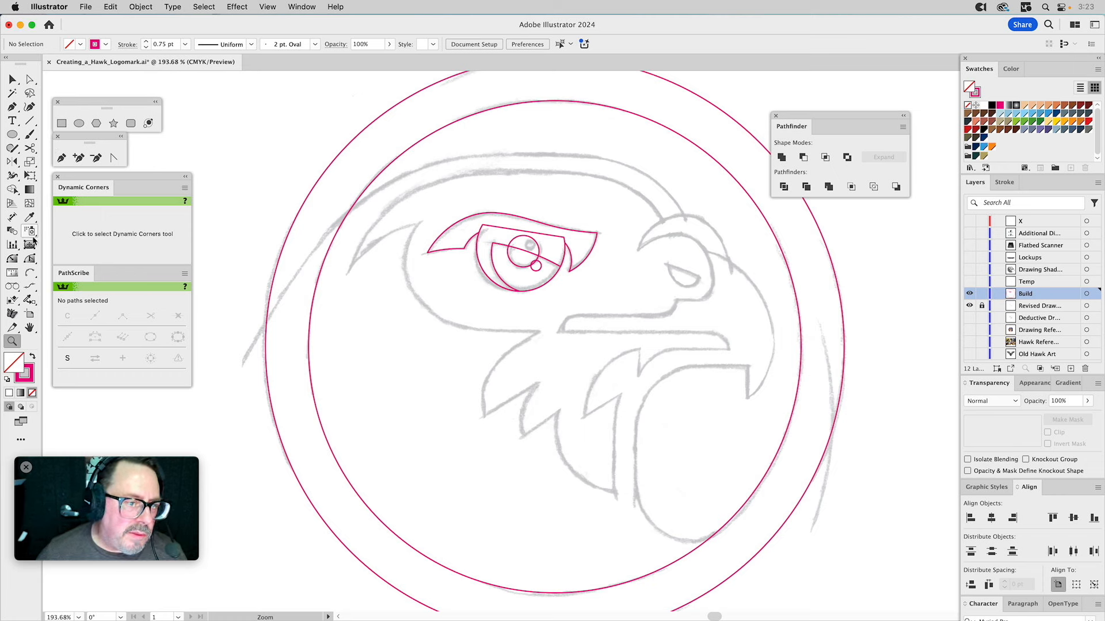
{"action": "left_click", "coordinate": [30, 274]}
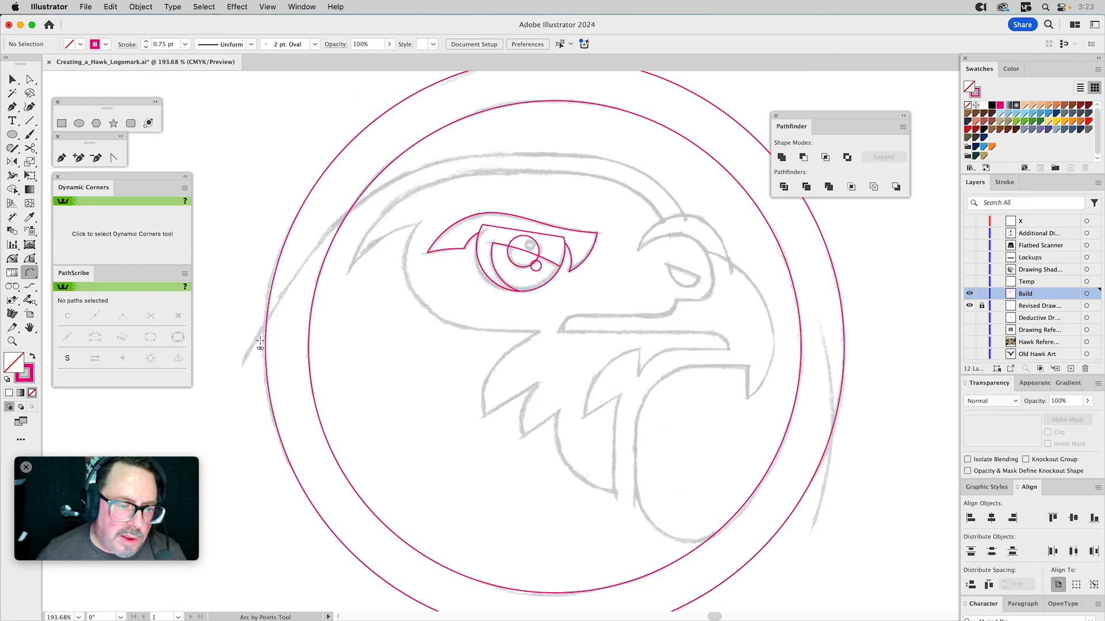
{"action": "left_click", "coordinate": [241, 365]}
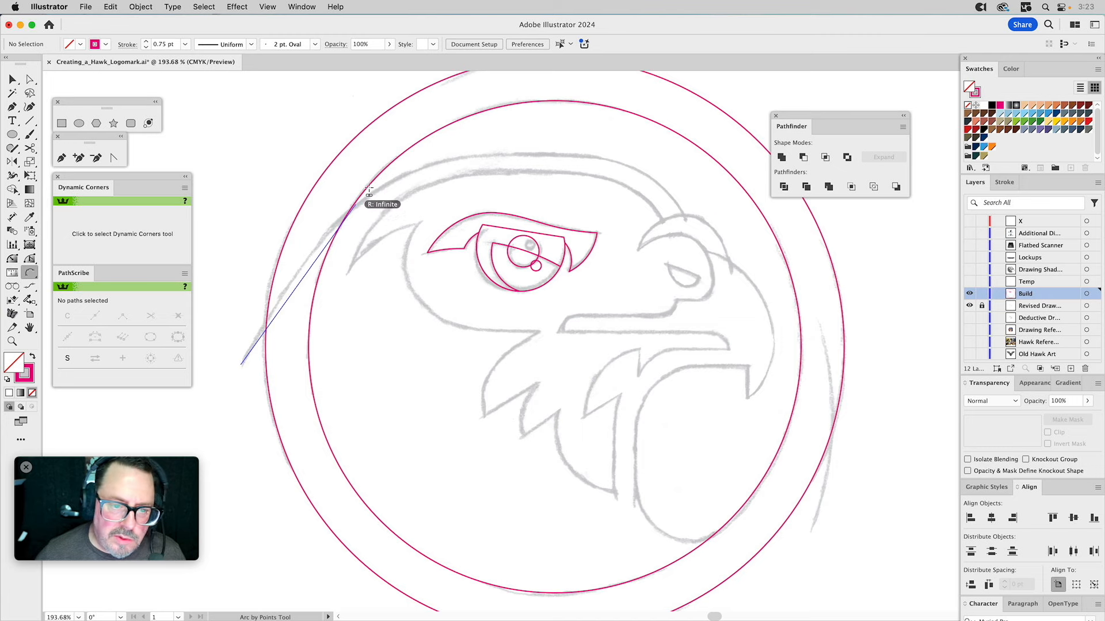
{"action": "left_click", "coordinate": [412, 141]}
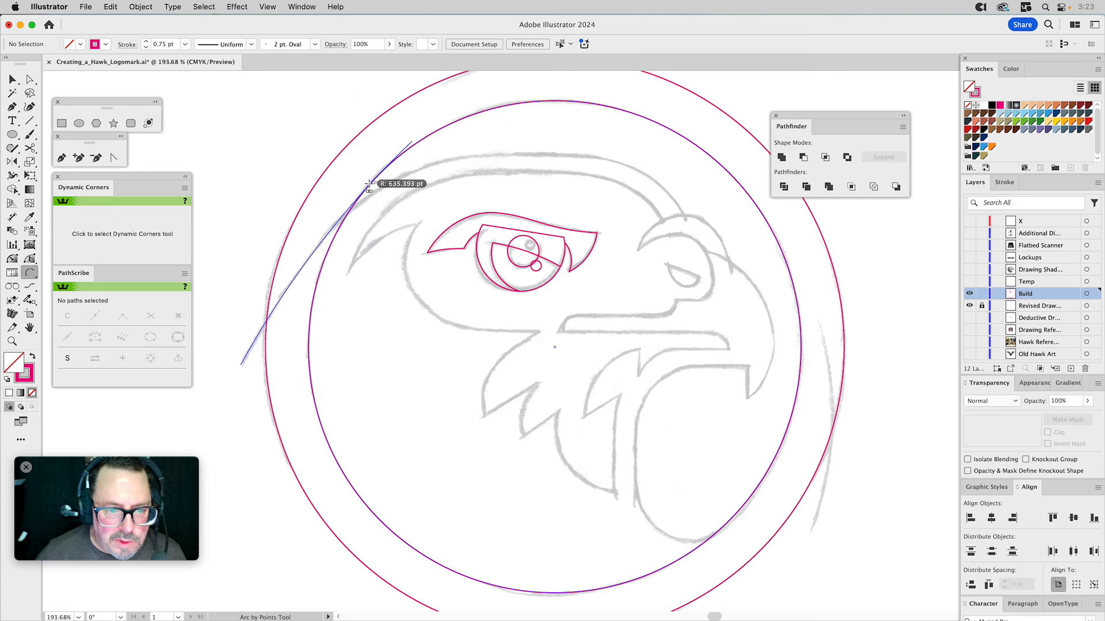
{"action": "left_click", "coordinate": [370, 187]}
{"action": "key", "text": "a"}
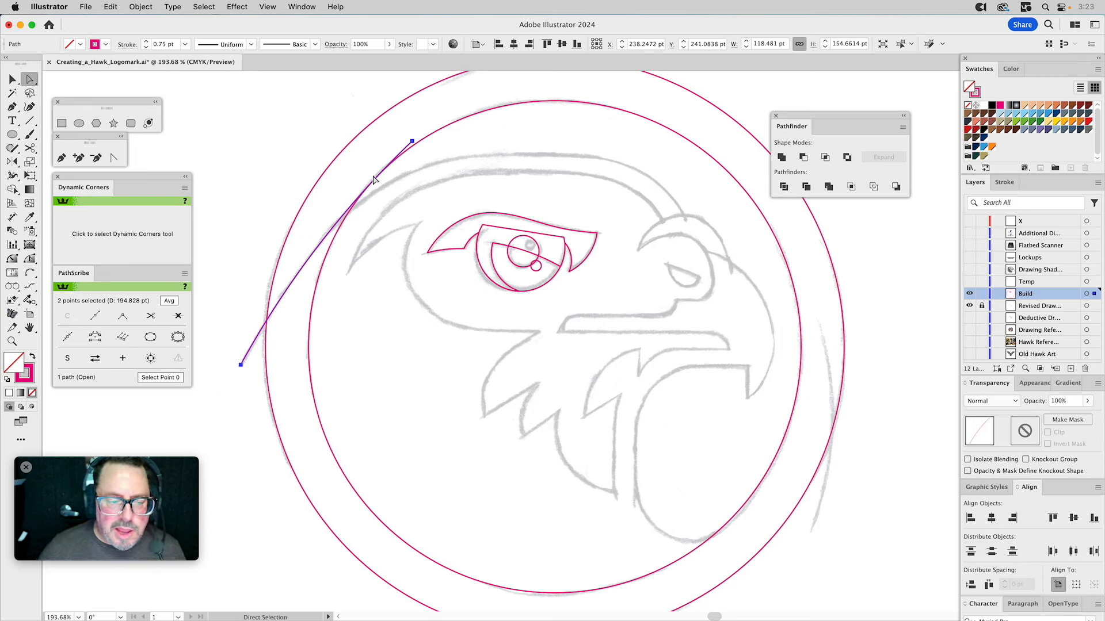
{"action": "left_click", "coordinate": [411, 143]}
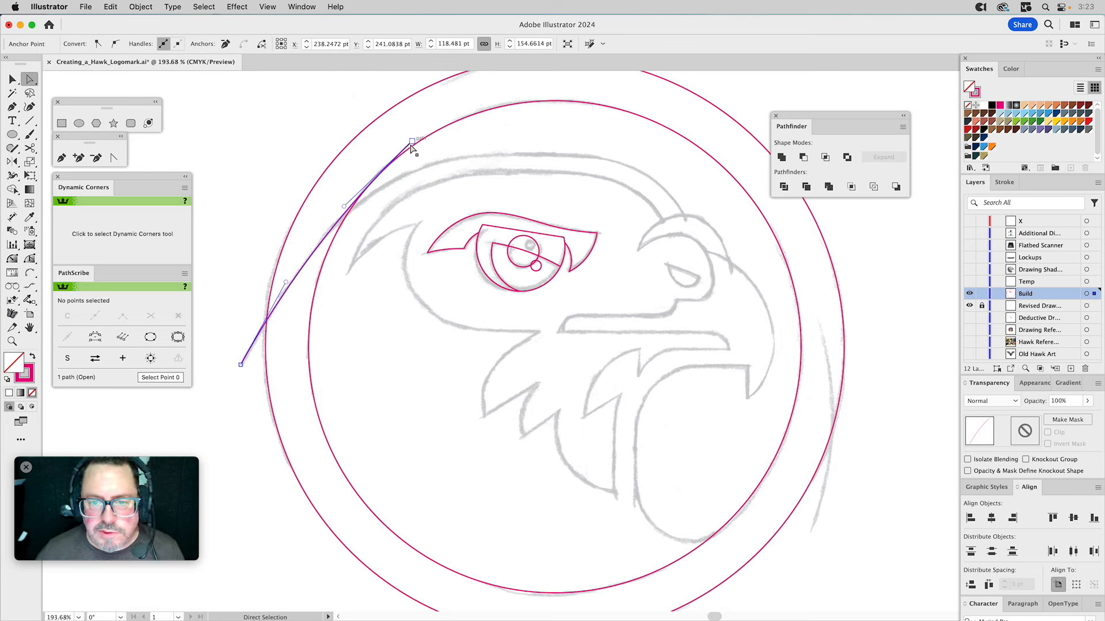
Step: Draw a circle touching the sketched crown line, shift it back over the eye and scale it to about 177 pt to fit the forehead curve
{"action": "left_click", "coordinate": [80, 123]}
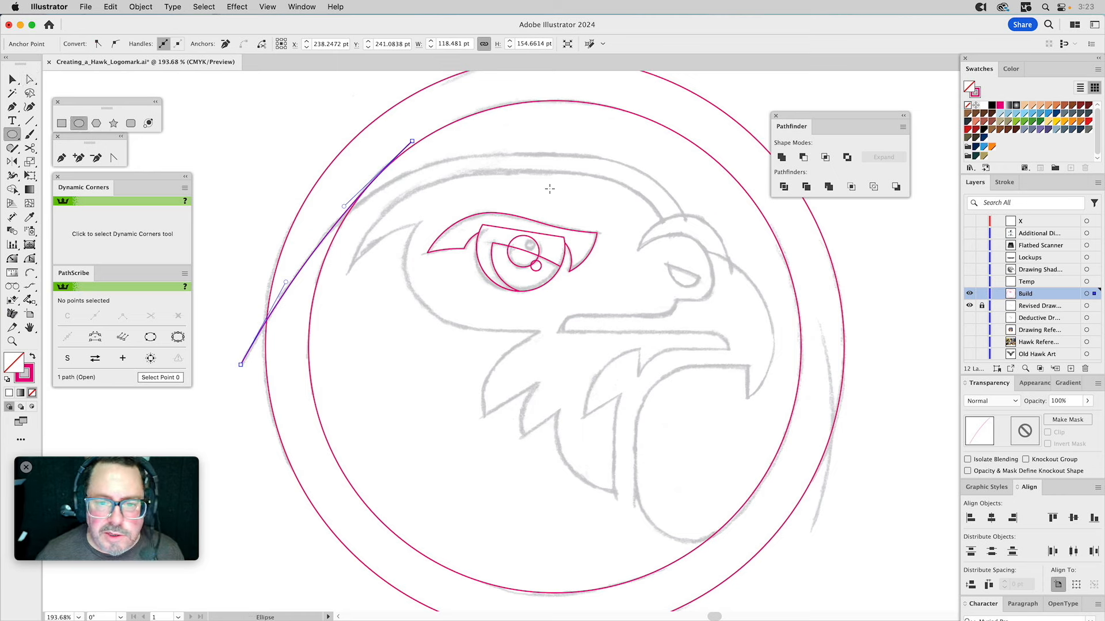
{"action": "left_click_drag", "start_coordinate": [568, 156], "coordinate": [715, 301]}
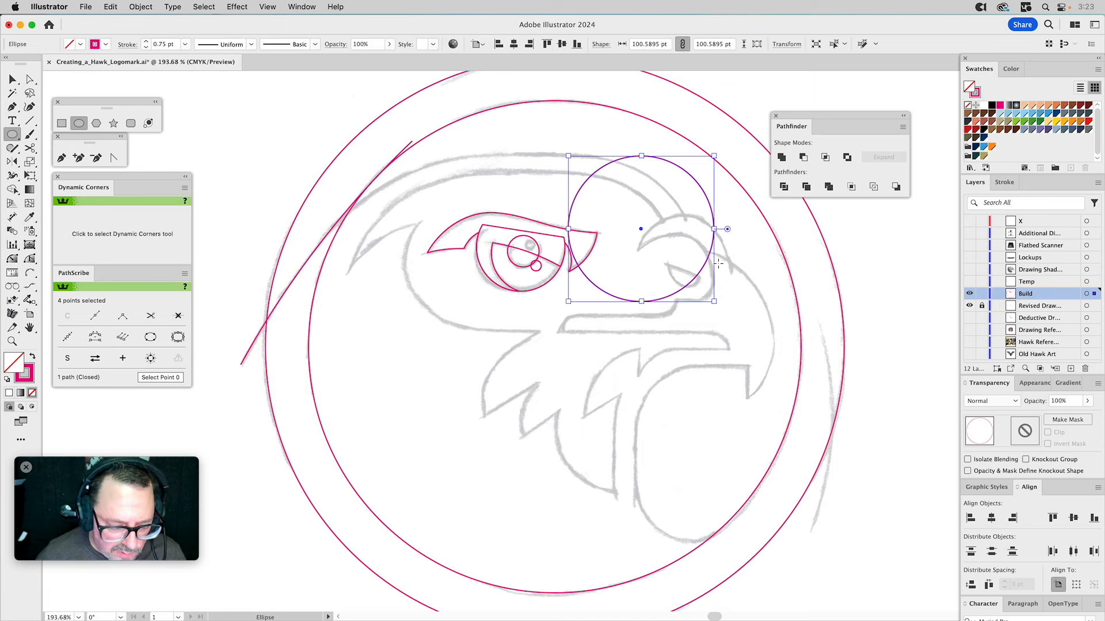
{"action": "key", "text": "v"}
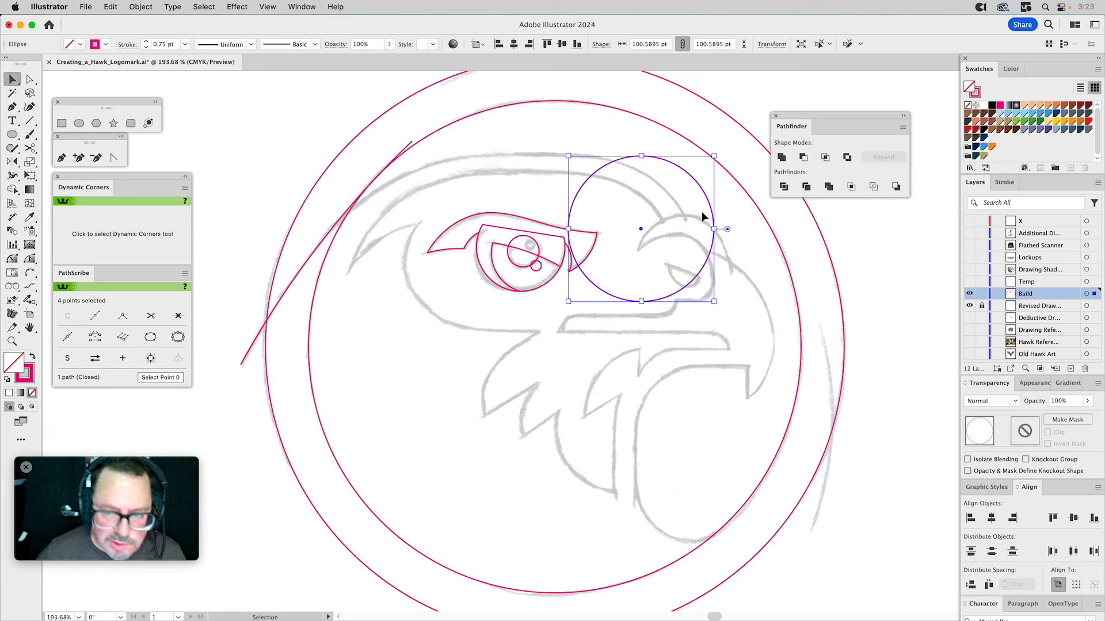
{"action": "left_click", "coordinate": [681, 178]}
{"action": "left_click_drag", "start_coordinate": [679, 167], "coordinate": [616, 167]}
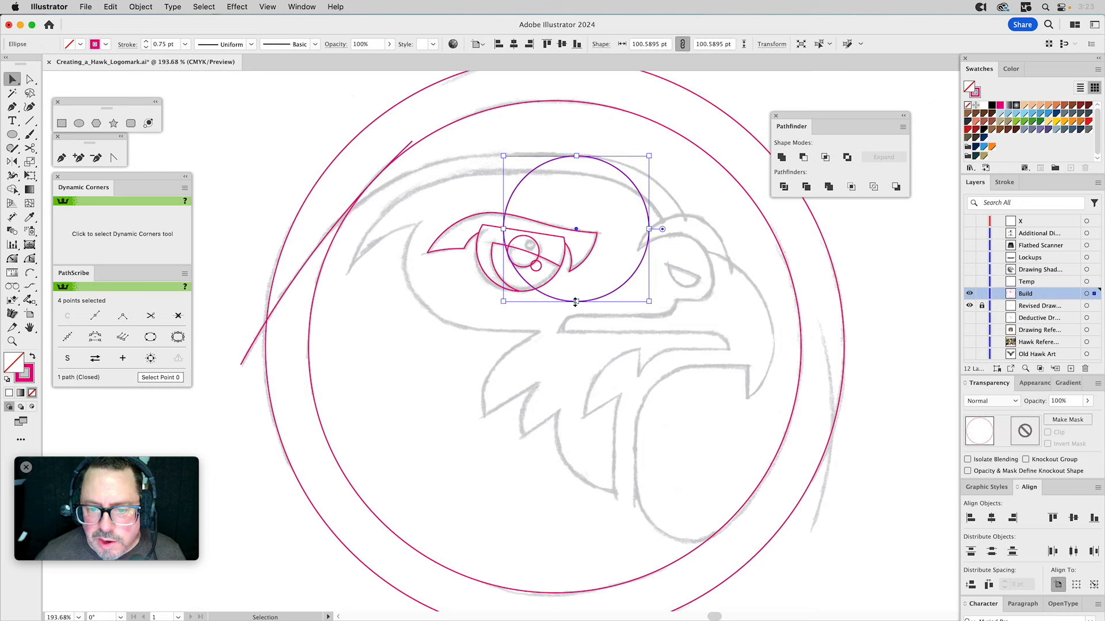
{"action": "left_click_drag", "start_coordinate": [578, 303], "coordinate": [615, 414]}
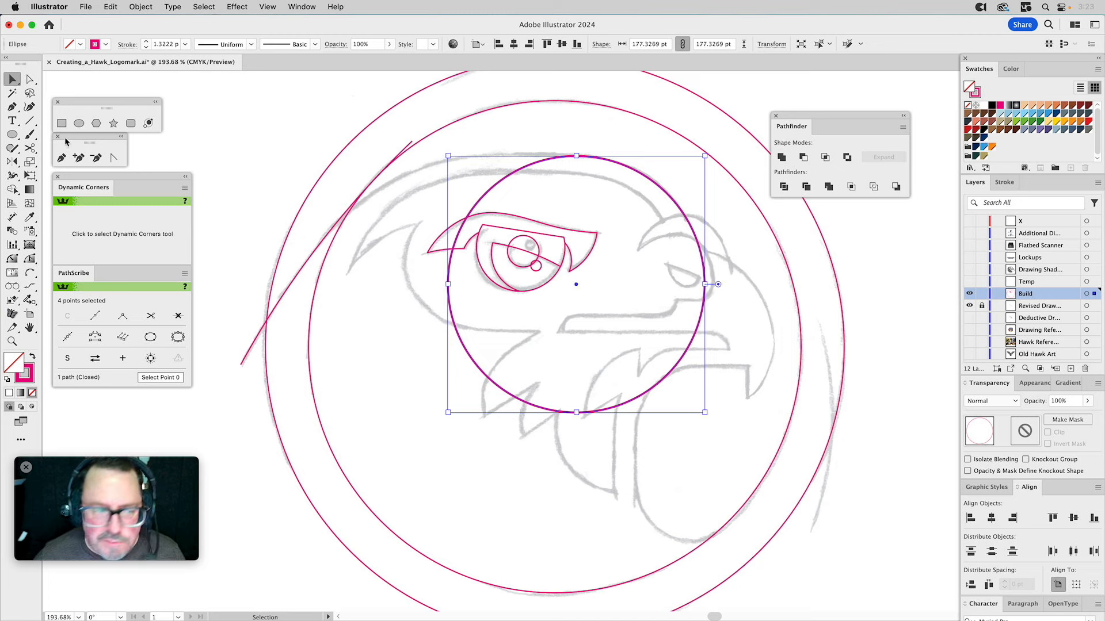
Step: Square off the two rear quadrants of the forehead circle with the Dynamic Corners tool, using a 0 pt radius
{"action": "left_click", "coordinate": [27, 262]}
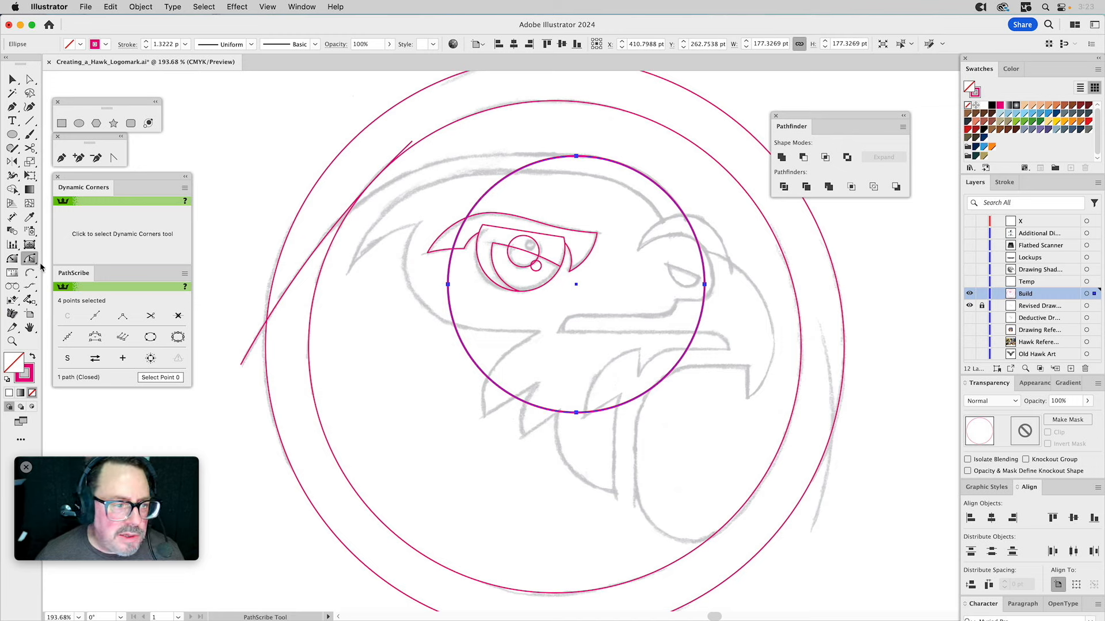
{"action": "left_click", "coordinate": [13, 259]}
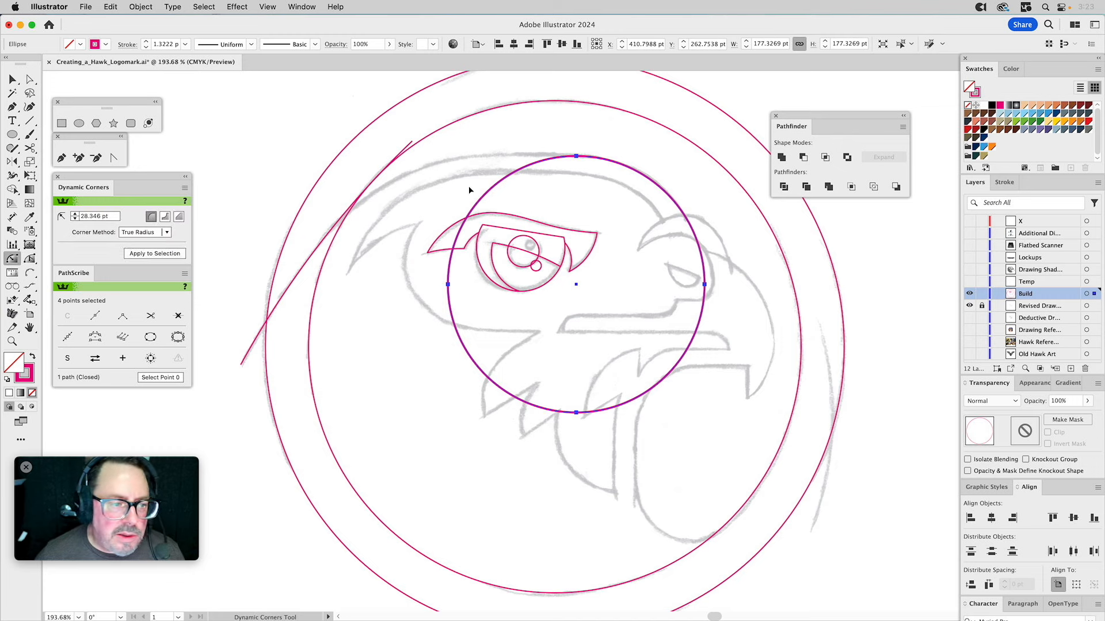
{"action": "left_click", "coordinate": [389, 161]}
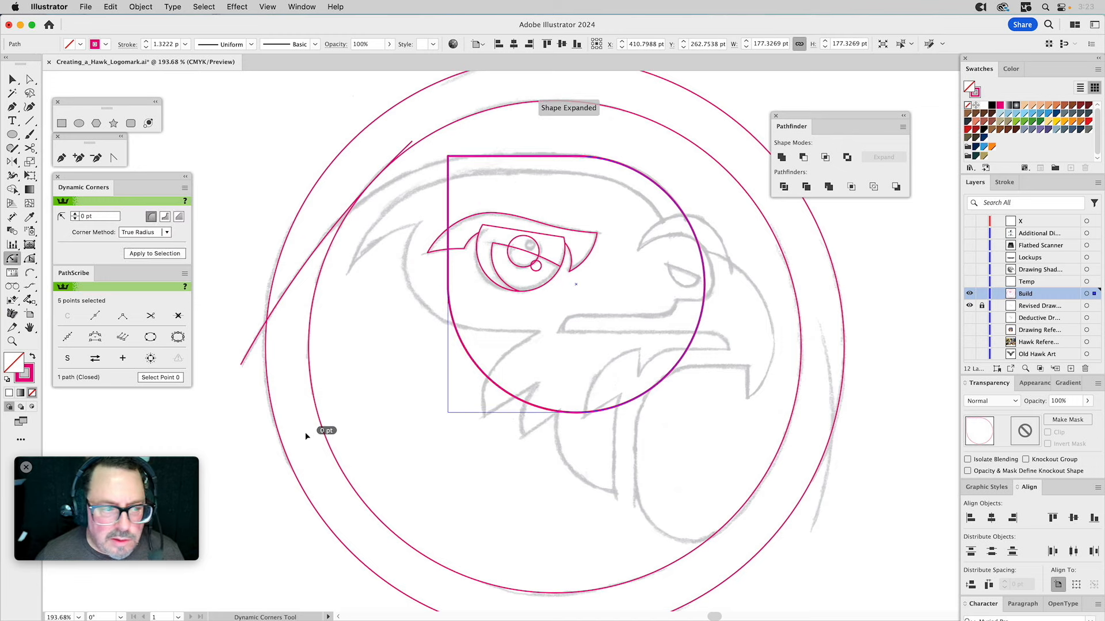
{"action": "left_click", "coordinate": [389, 407]}
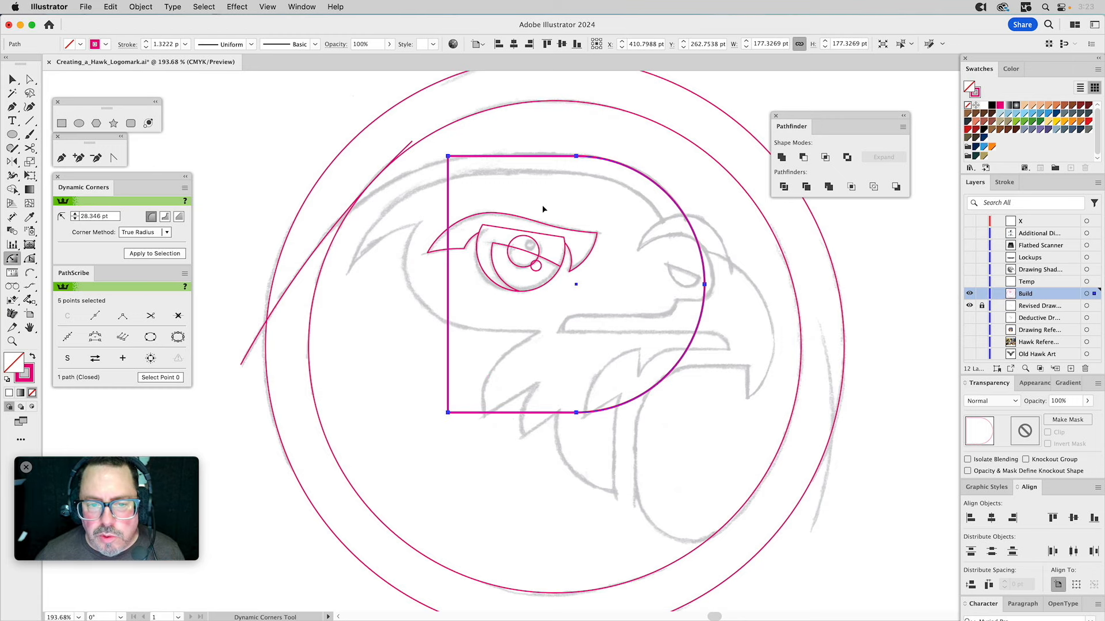
Step: Match the squared-off forehead shape's stroke to the inner large circle's 0.75 pt stroke with the Eyedropper
{"action": "key", "text": "a"}
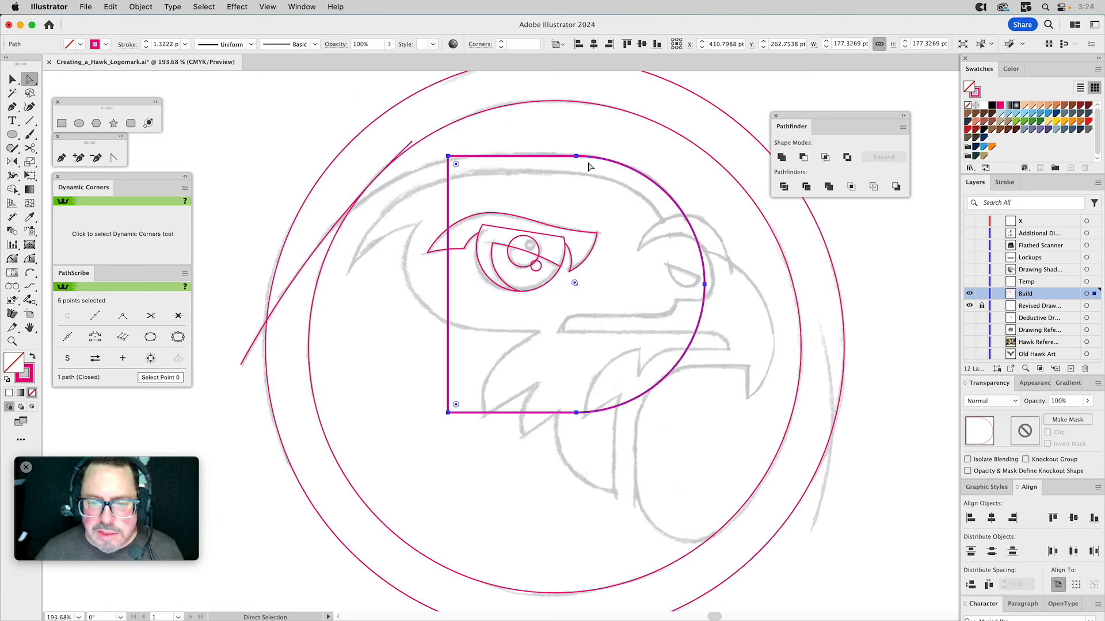
{"action": "key", "text": "i"}
{"action": "left_click", "coordinate": [541, 101]}
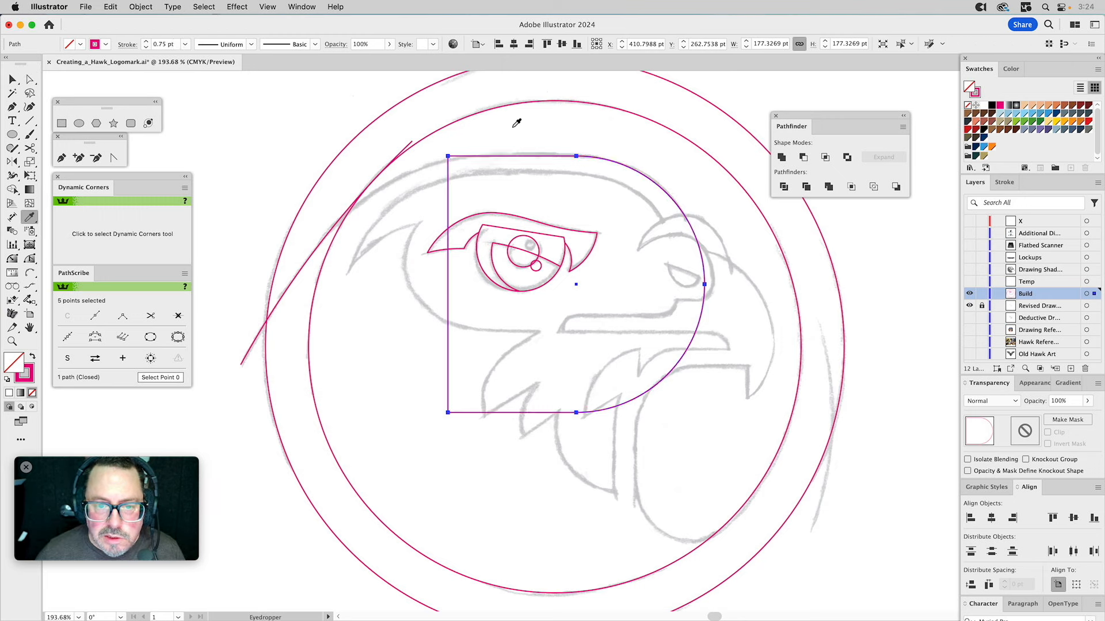
{"action": "key", "text": "a"}
{"action": "left_click", "coordinate": [512, 133]}
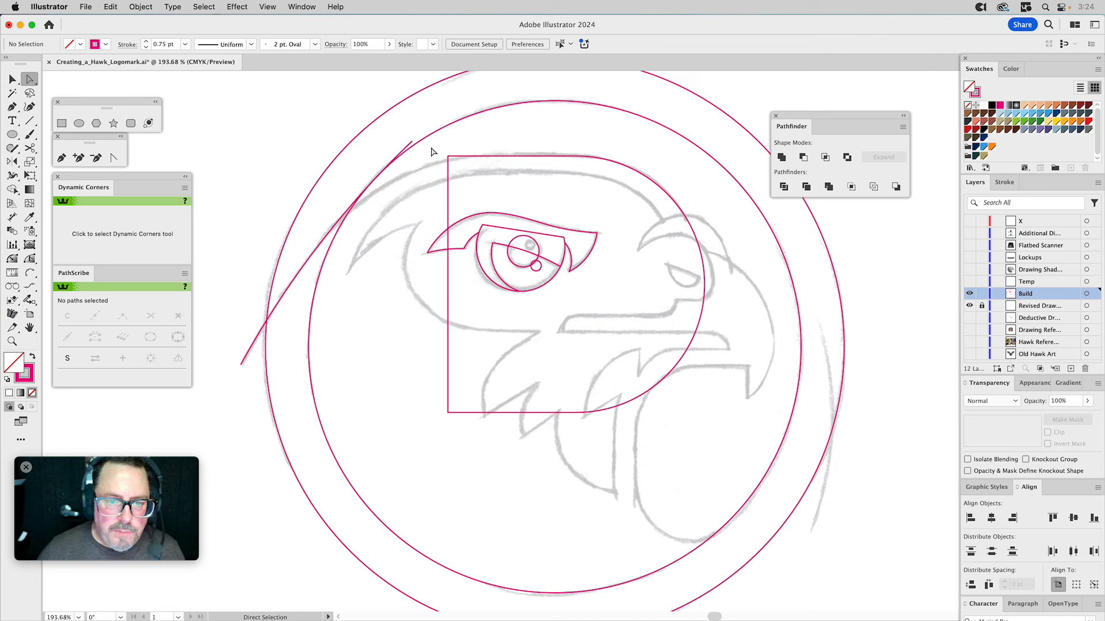
Step: Extend the back-of-head arc with the Pen tool into a closed shape that overlaps the squared-off forehead shape
{"action": "key", "text": "p"}
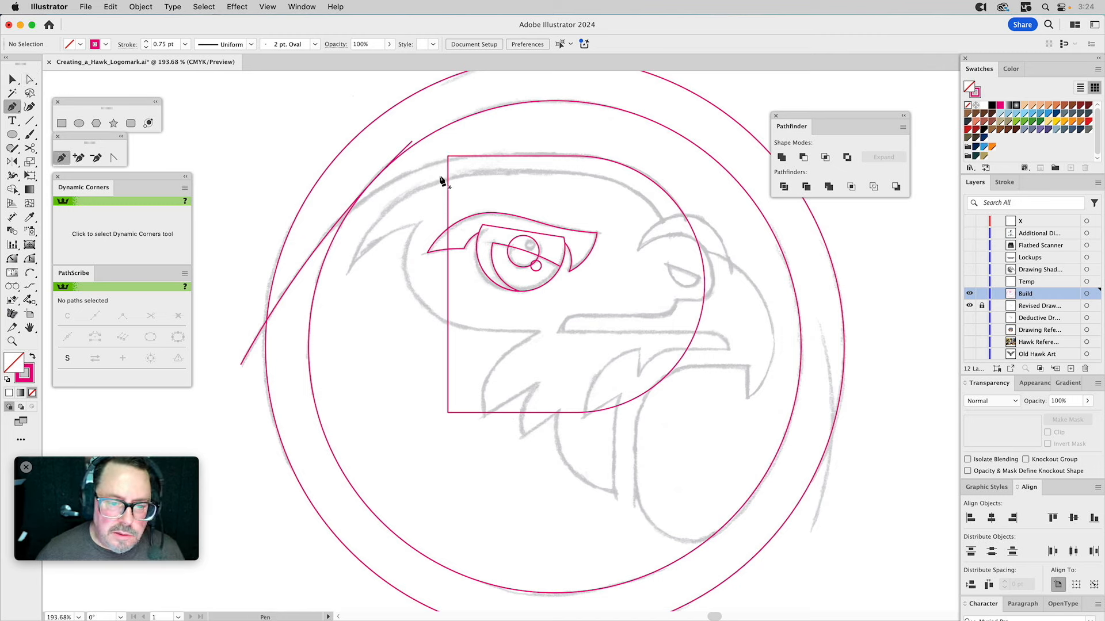
{"action": "left_click", "coordinate": [411, 141]}
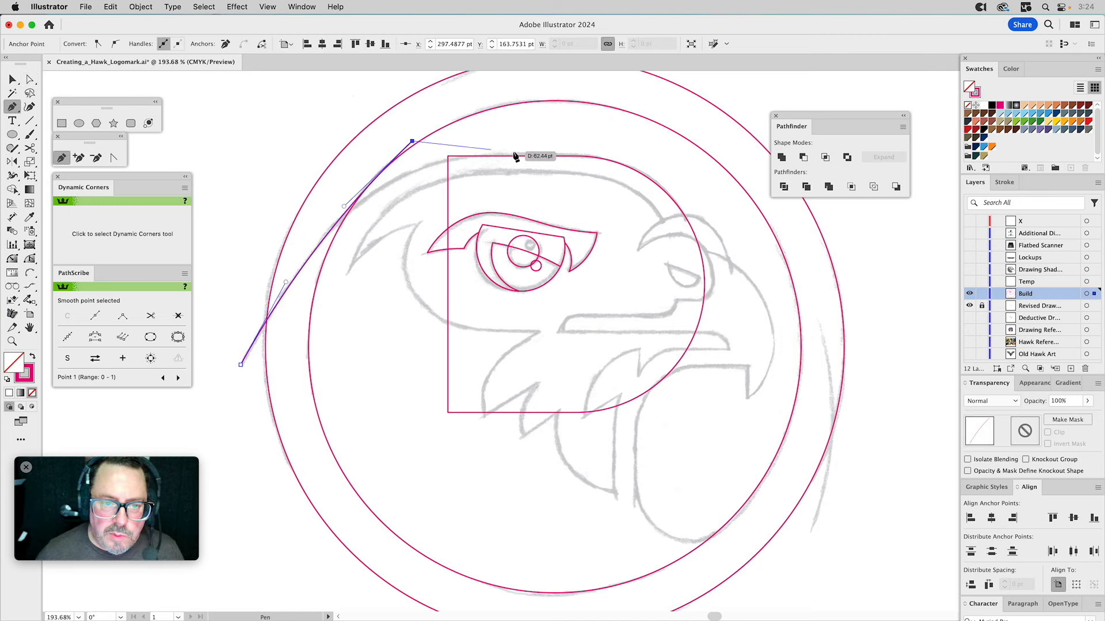
{"action": "left_click", "coordinate": [551, 162]}
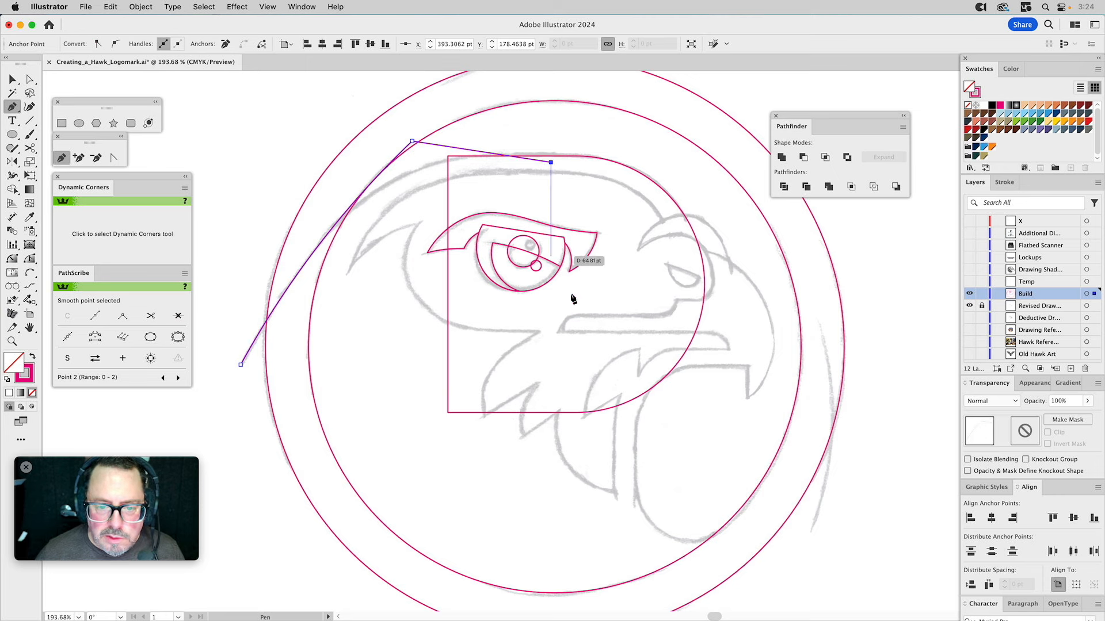
{"action": "left_click", "coordinate": [551, 412]}
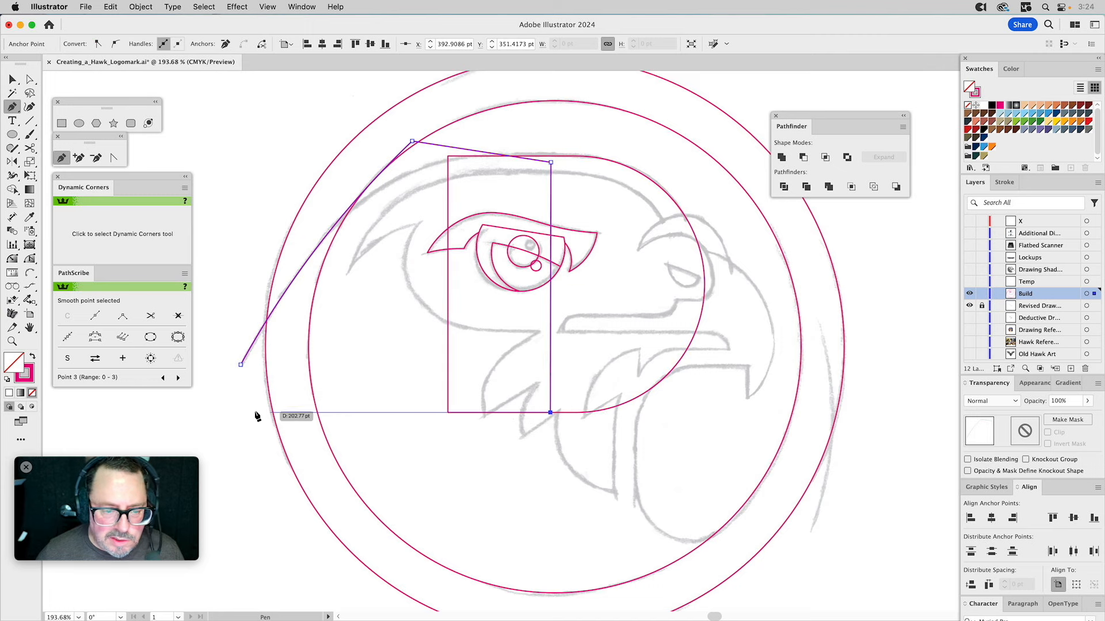
{"action": "left_click", "coordinate": [233, 412]}
{"action": "left_click", "coordinate": [241, 364]}
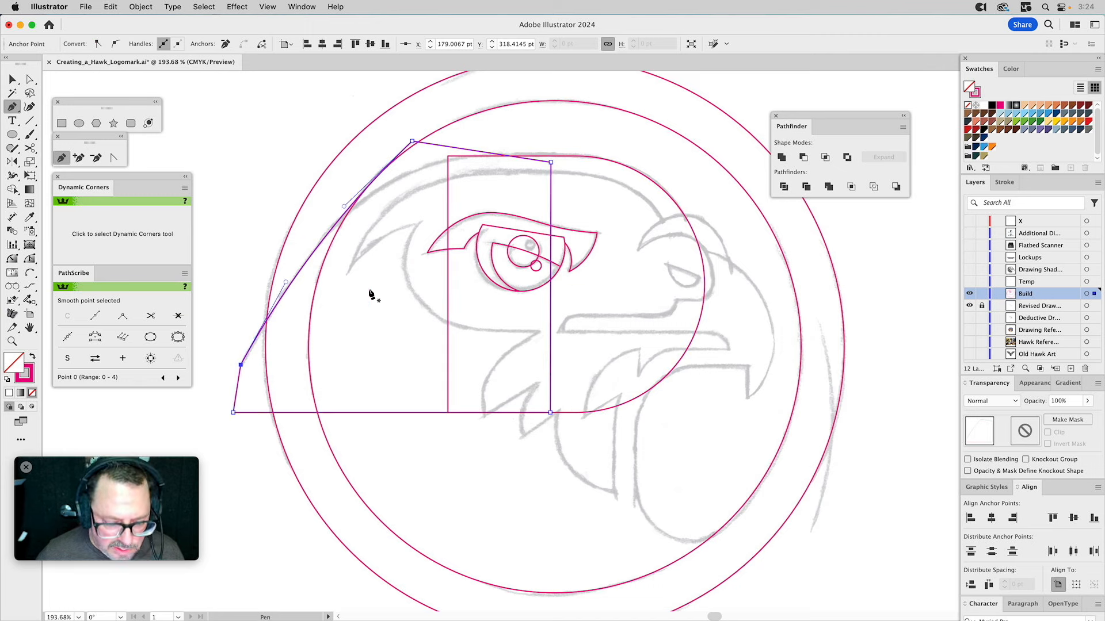
{"action": "key", "text": "v"}
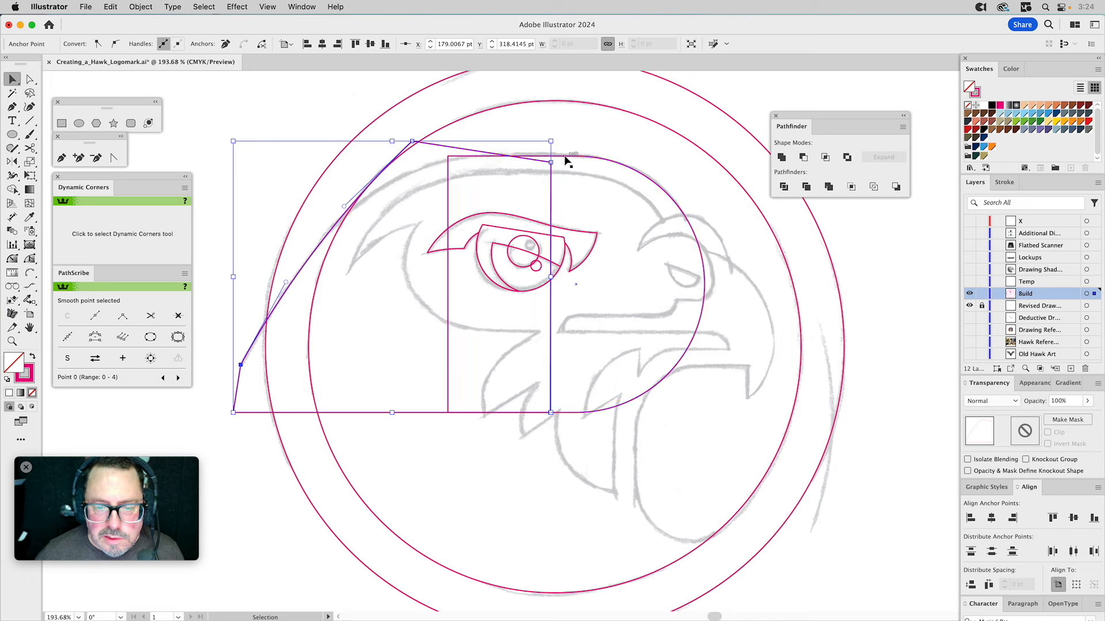
Step: Add an anchor to the back-of-head shape's upper edge and align that edge with the forehead shape's flat crown line, extending past the arc
{"action": "left_click", "coordinate": [78, 158]}
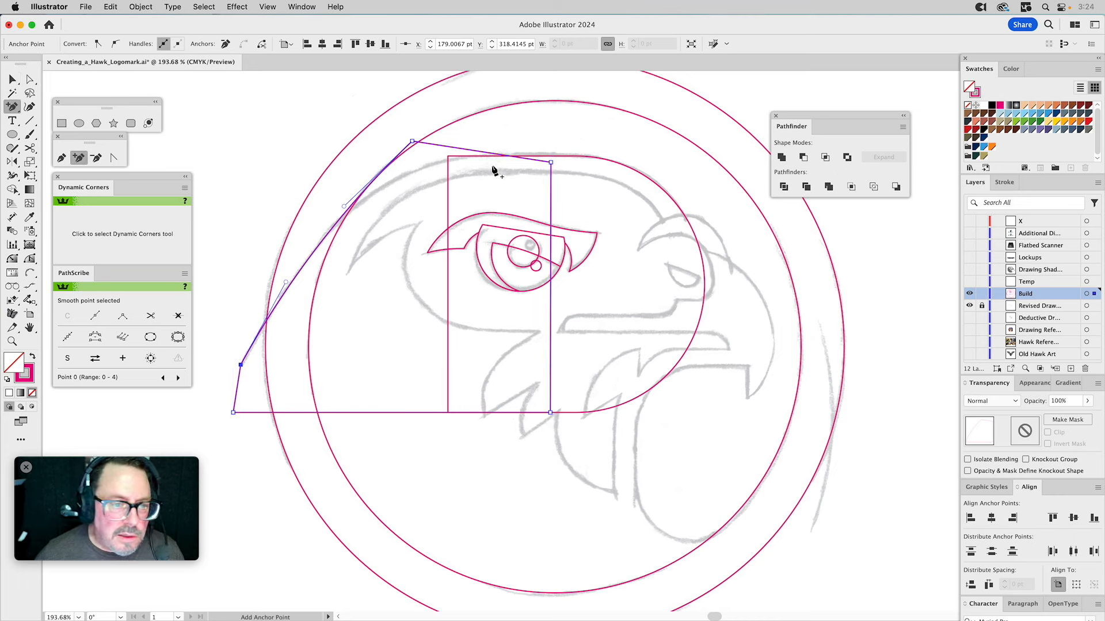
{"action": "left_click", "coordinate": [459, 148]}
{"action": "key", "text": "a"}
{"action": "left_click_drag", "start_coordinate": [460, 150], "coordinate": [449, 157]}
{"action": "left_click_drag", "start_coordinate": [551, 164], "coordinate": [552, 157]}
{"action": "left_click_drag", "start_coordinate": [448, 157], "coordinate": [353, 155]}
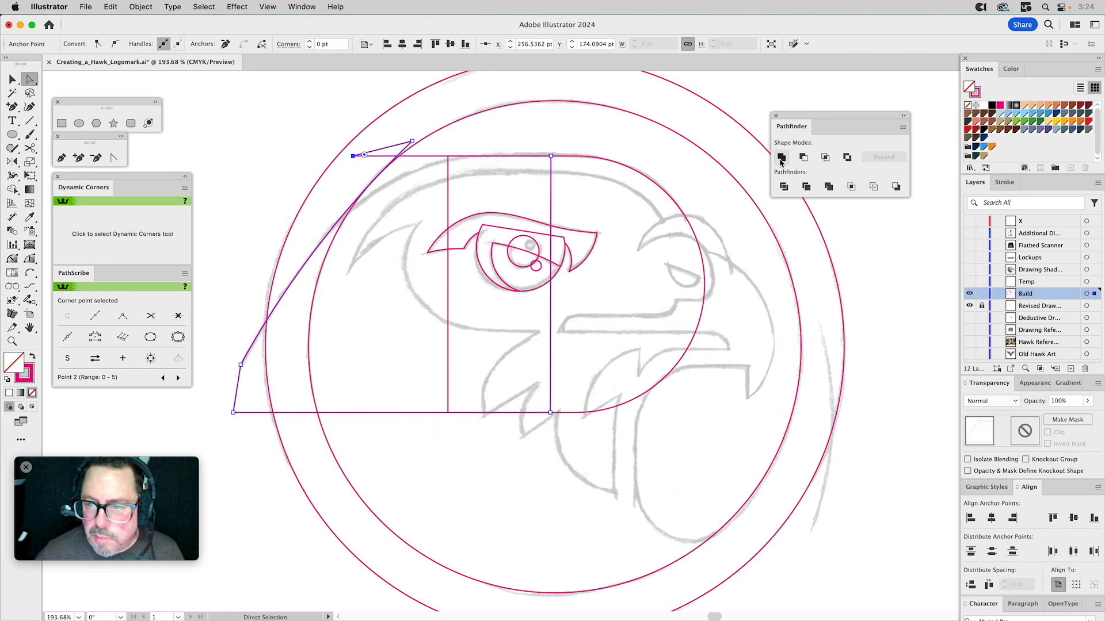
Step: Apply Pathfinder Unite to the self-crossing back-of-head shape and delete the small leftover triangle above the crown
{"action": "left_click", "coordinate": [780, 161]}
{"action": "left_click", "coordinate": [404, 133]}
{"action": "left_click", "coordinate": [382, 149]}
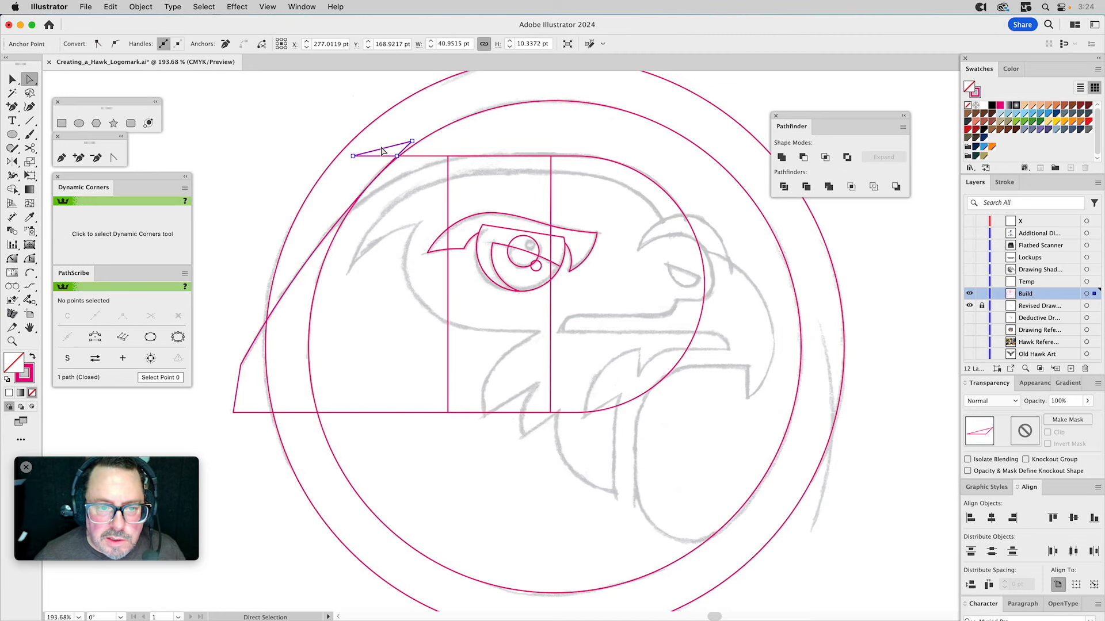
{"action": "key", "text": "Delete"}
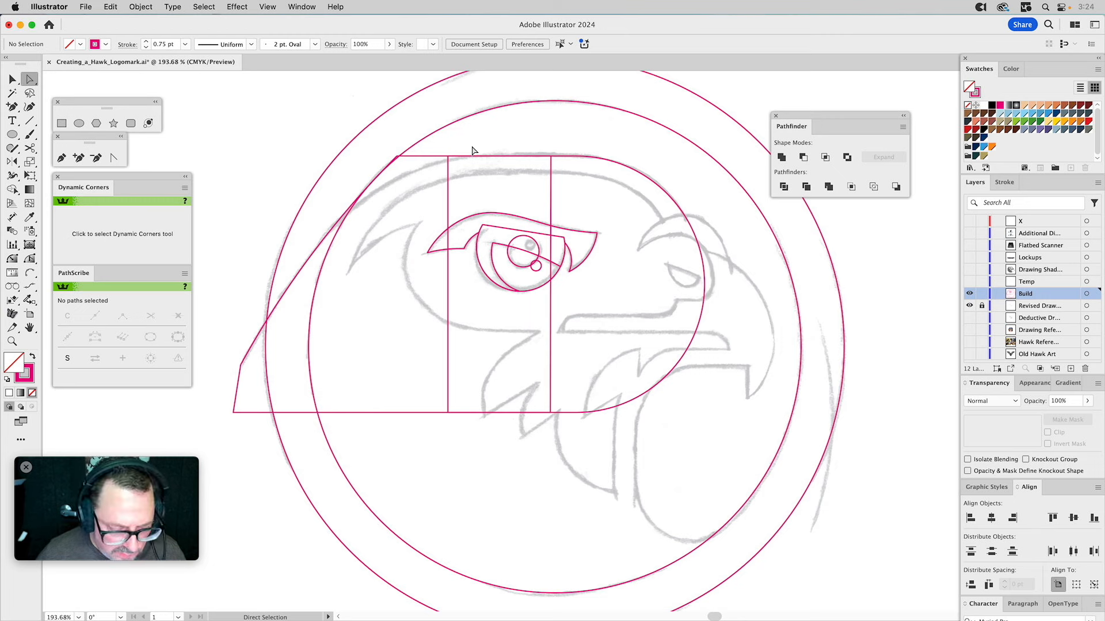
Step: Unite the back-of-head shape and the forehead shape into one head outline
{"action": "key", "text": "v"}
{"action": "left_click", "coordinate": [461, 157]}
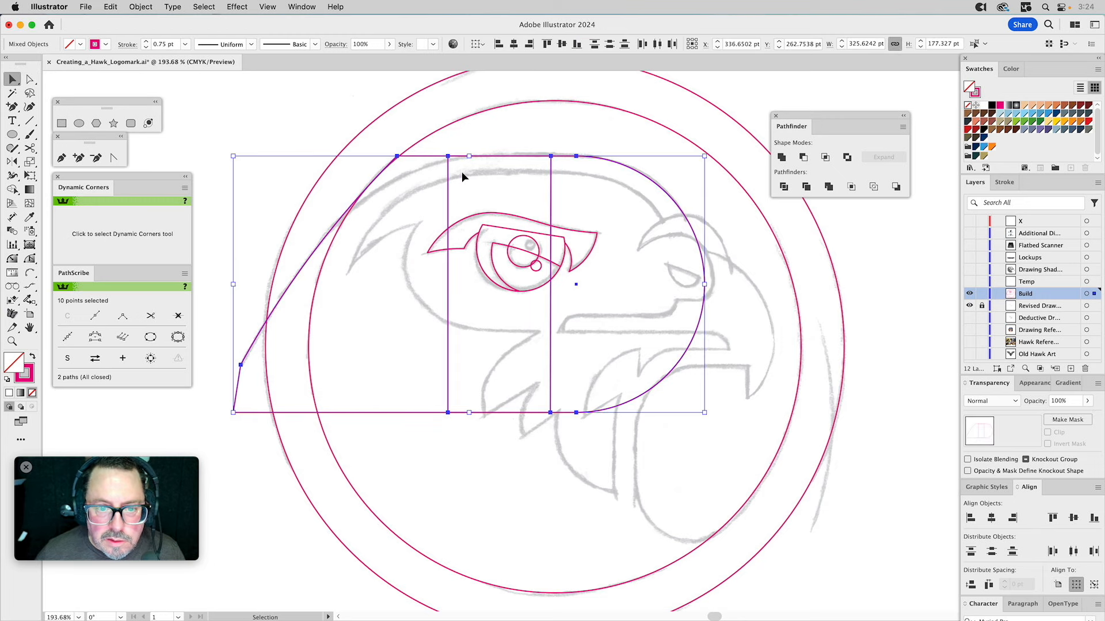
{"action": "left_click", "coordinate": [783, 160]}
{"action": "key", "text": "a"}
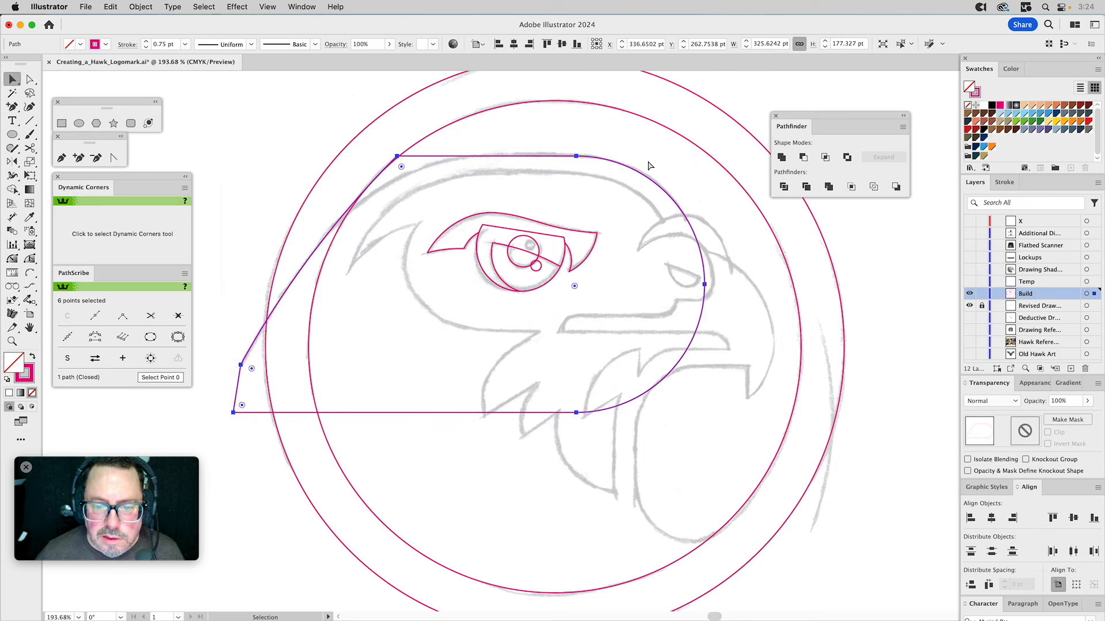
Step: Round the head outline's sharp corner at the rear of the crown to a radius of about 148 pt
{"action": "left_click", "coordinate": [549, 141]}
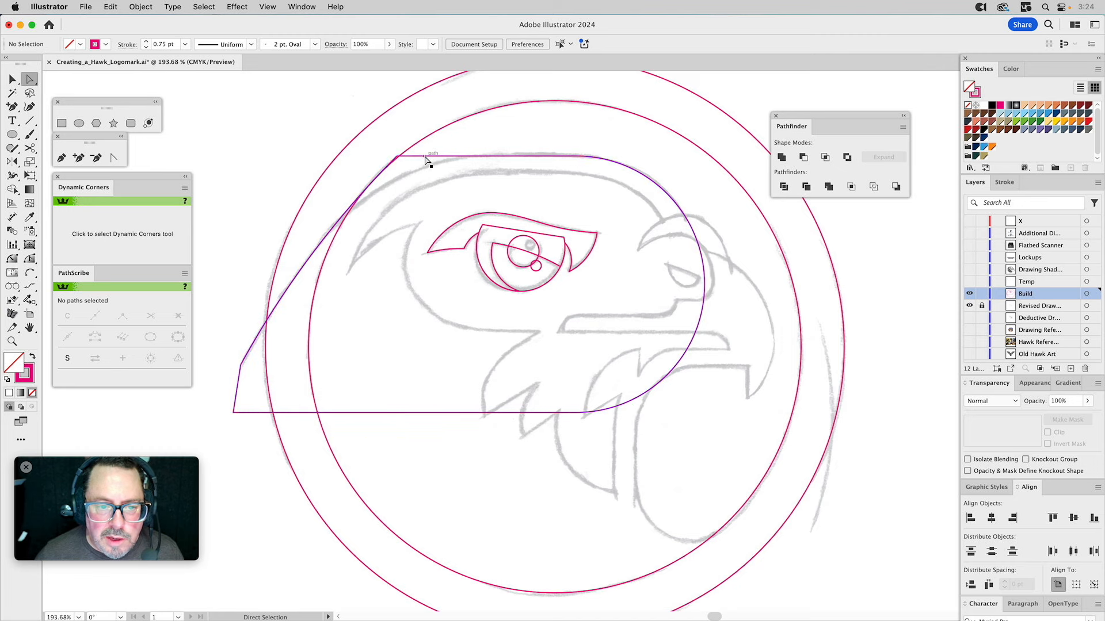
{"action": "left_click", "coordinate": [426, 158]}
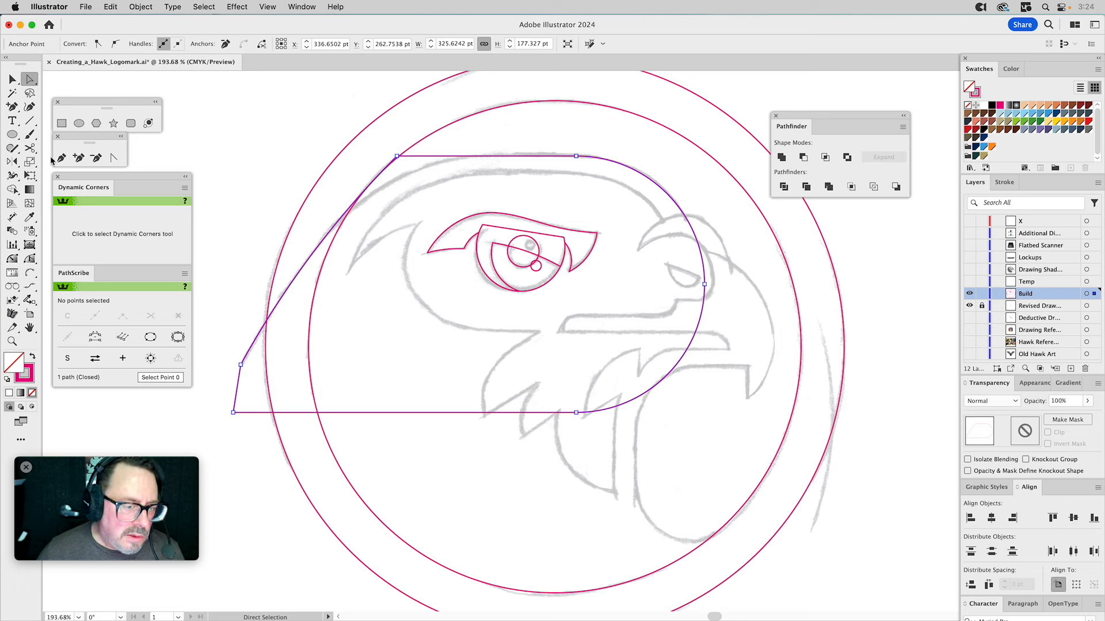
{"action": "left_click", "coordinate": [397, 156]}
{"action": "left_click_drag", "start_coordinate": [404, 172], "coordinate": [475, 382]}
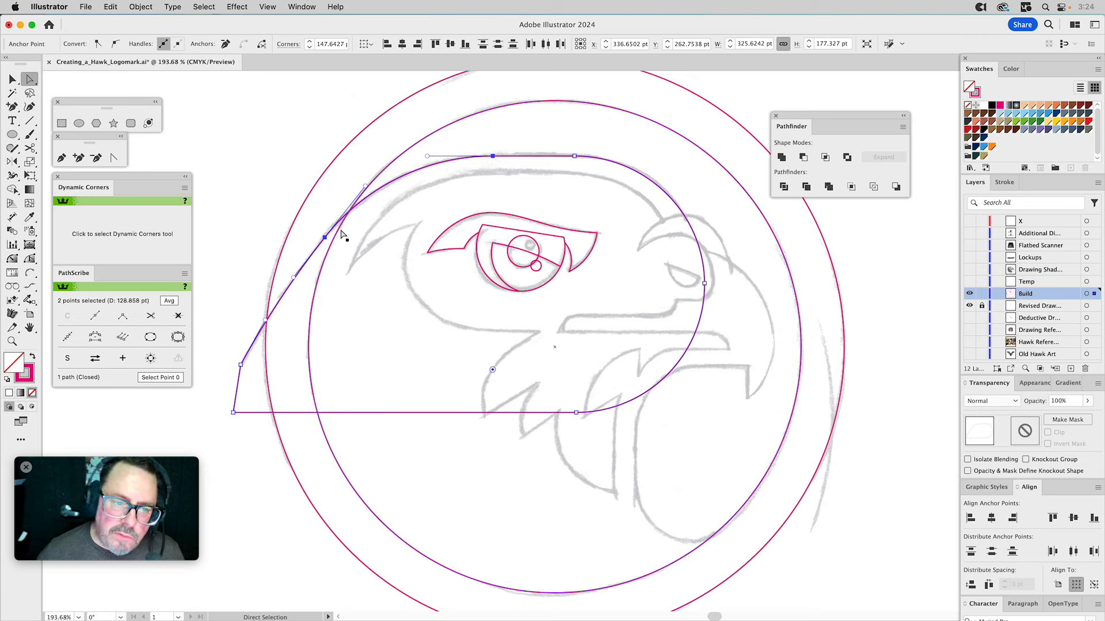
{"action": "left_click", "coordinate": [373, 303]}
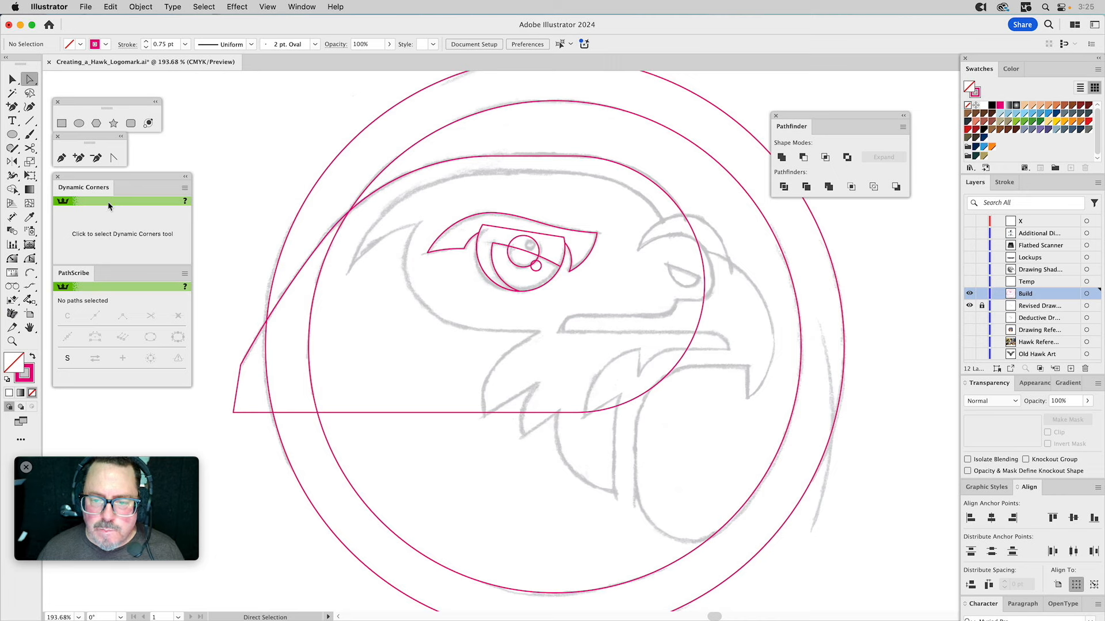
Step: Draw an ellipse around the nostril to follow the sketched outer beak-base curve and narrow it to about 67 by 81 pt
{"action": "left_click", "coordinate": [78, 125]}
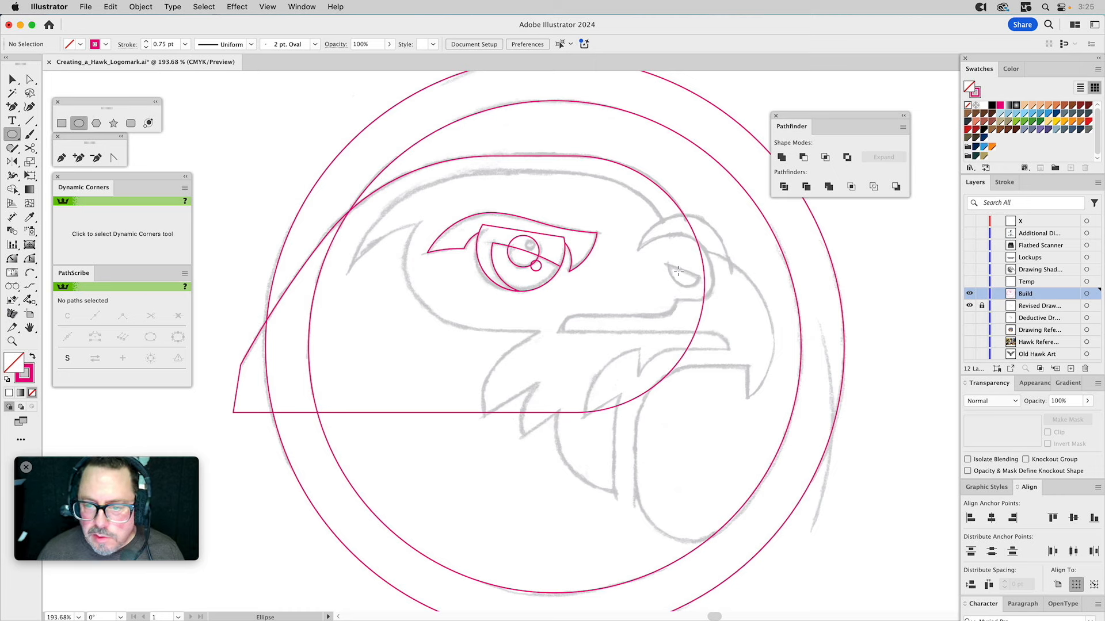
{"action": "left_click_drag", "start_coordinate": [685, 272], "coordinate": [737, 332]}
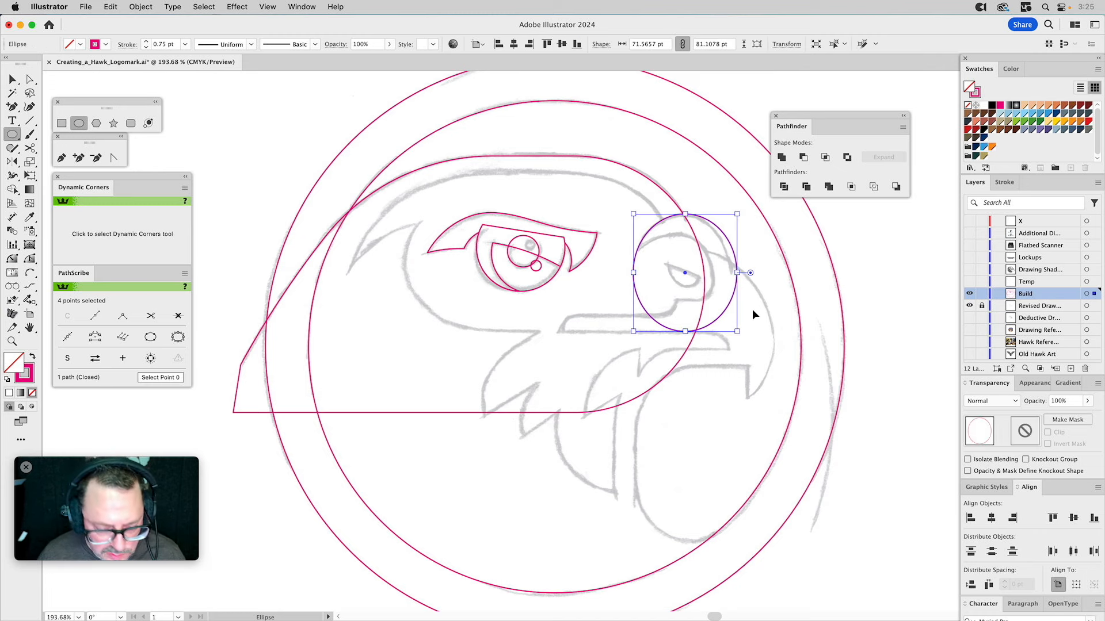
{"action": "key", "text": "v"}
{"action": "left_click_drag", "start_coordinate": [738, 273], "coordinate": [730, 277]}
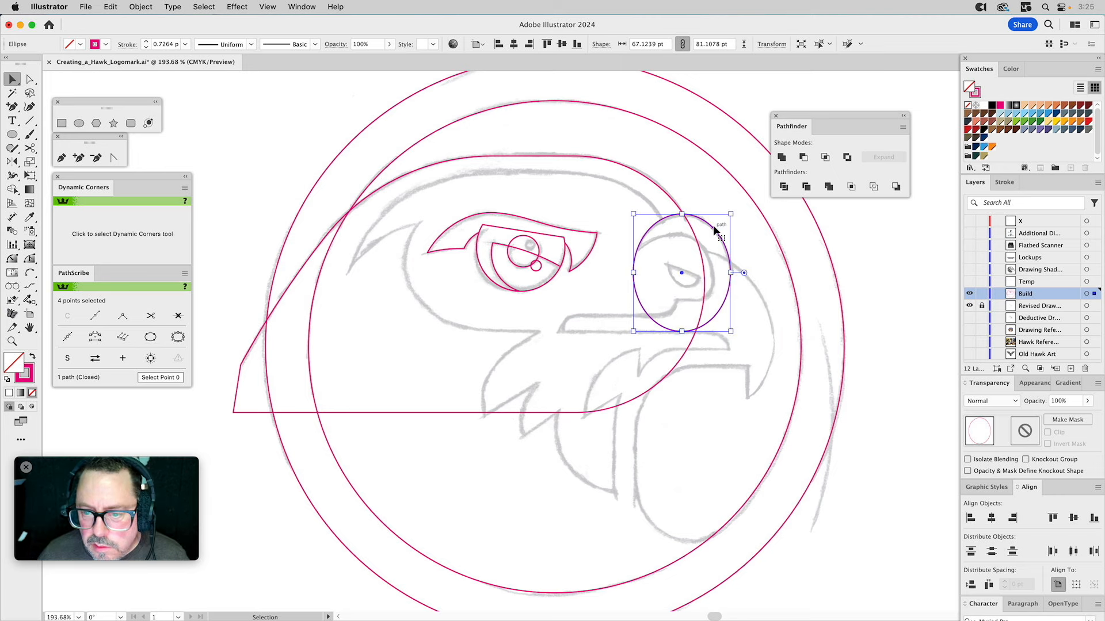
Step: Make a smaller copy of the beak-base ellipse and fit it to the inner cere curve at about 58 by 62 pt
{"action": "left_click_drag", "start_coordinate": [713, 231], "coordinate": [706, 251]}
{"action": "left_click_drag", "start_coordinate": [673, 351], "coordinate": [678, 325]}
{"action": "left_click_drag", "start_coordinate": [638, 278], "coordinate": [629, 280]}
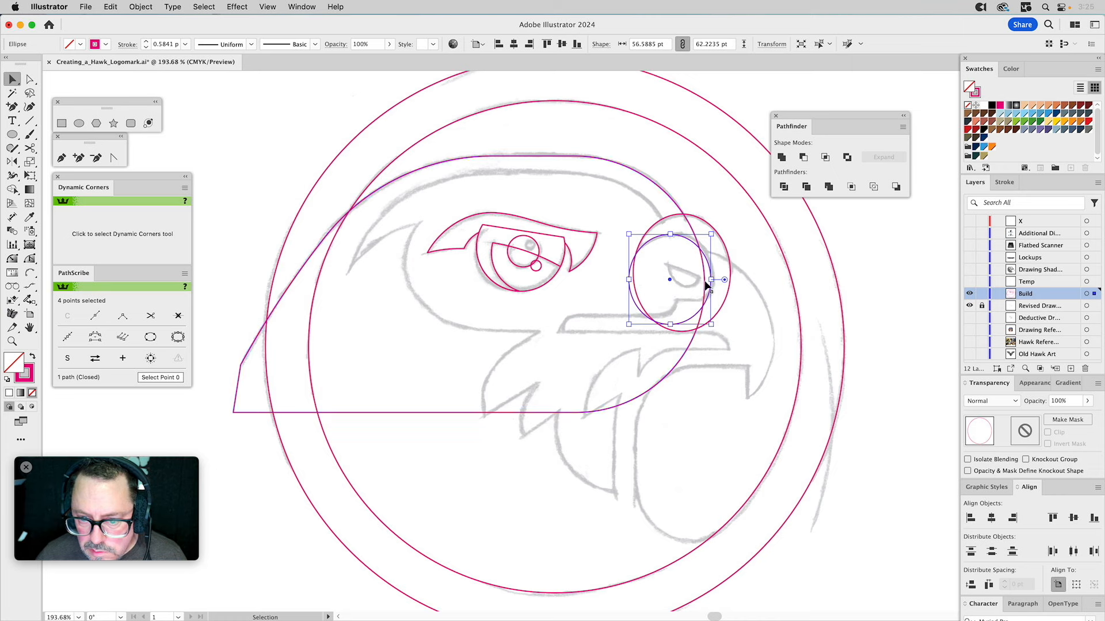
{"action": "left_click_drag", "start_coordinate": [711, 280], "coordinate": [713, 264]}
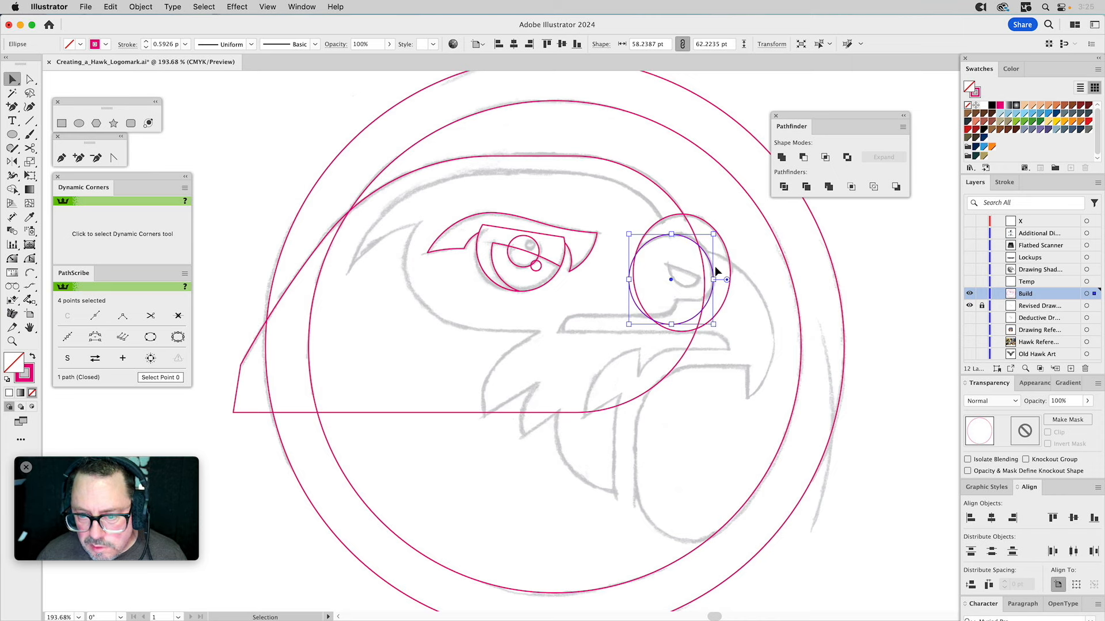
{"action": "left_click", "coordinate": [707, 204]}
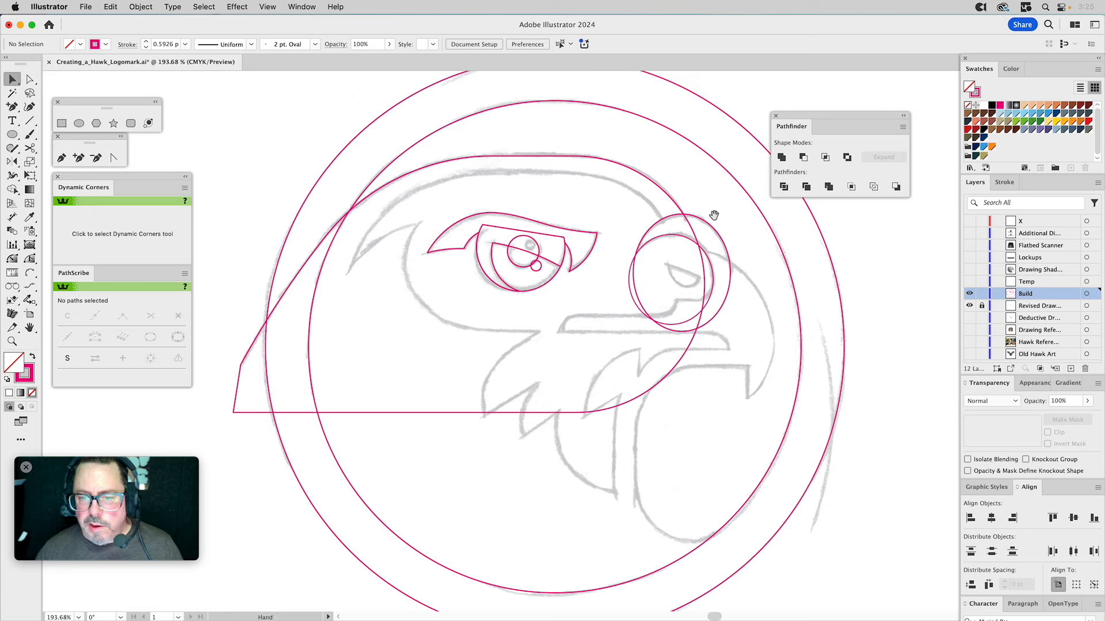
Step: Delete the larger beak-base ellipse, keeping the smaller one around the nostril
{"action": "scroll", "coordinate": [691, 231], "scroll_direction": "right", "scroll_amount": 5}
{"action": "scroll", "coordinate": [691, 230], "scroll_direction": "down", "scroll_amount": 3}
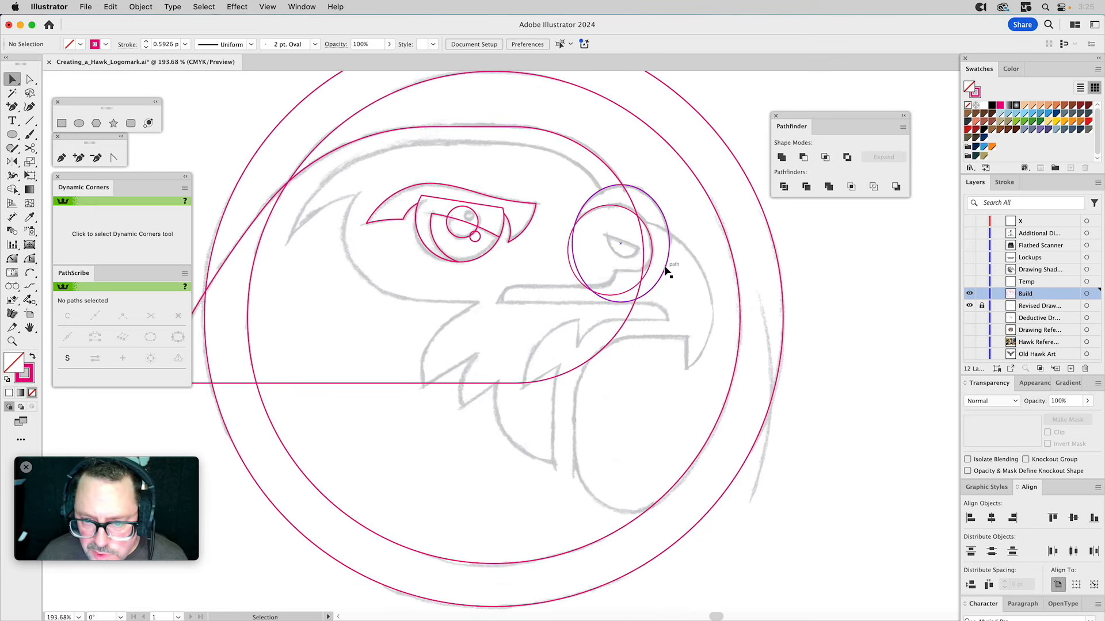
{"action": "left_click", "coordinate": [665, 268]}
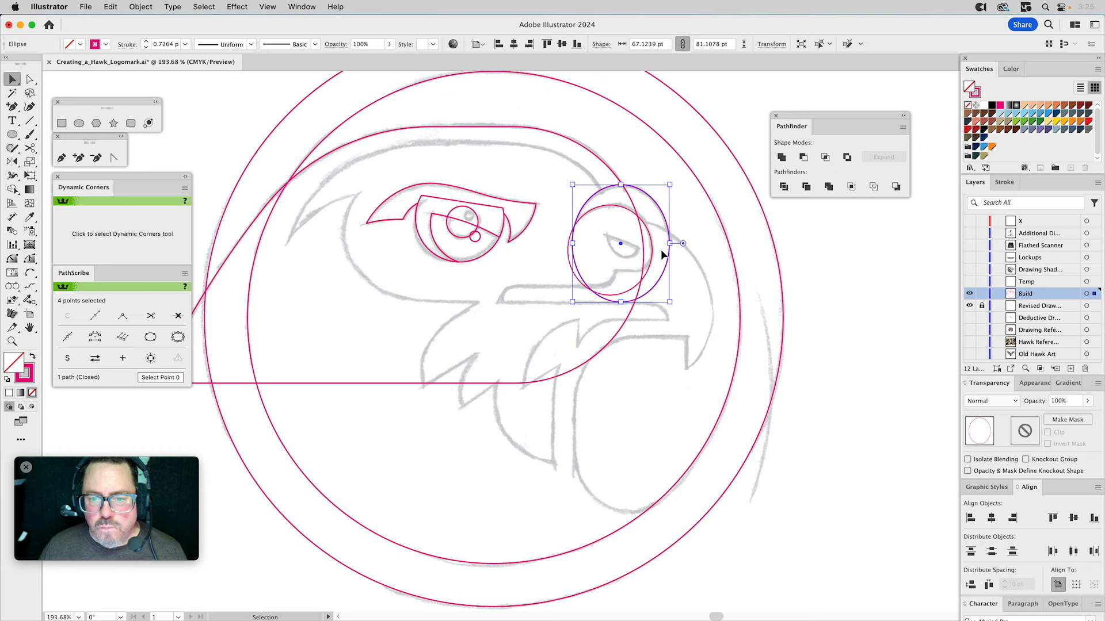
{"action": "left_click", "coordinate": [652, 188]}
{"action": "left_click", "coordinate": [649, 194]}
{"action": "key", "text": "Delete"}
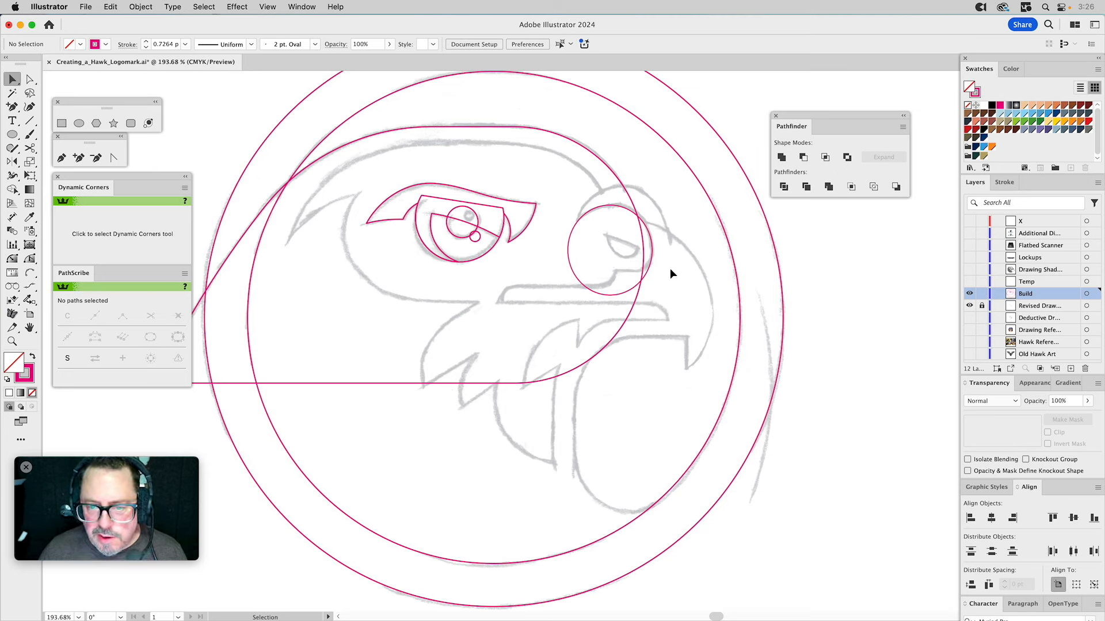
Step: Draw an ellipse of about 105 by 113 pt along the sketched front beak curve and stretch its upper edge slightly upward
{"action": "left_click", "coordinate": [79, 123]}
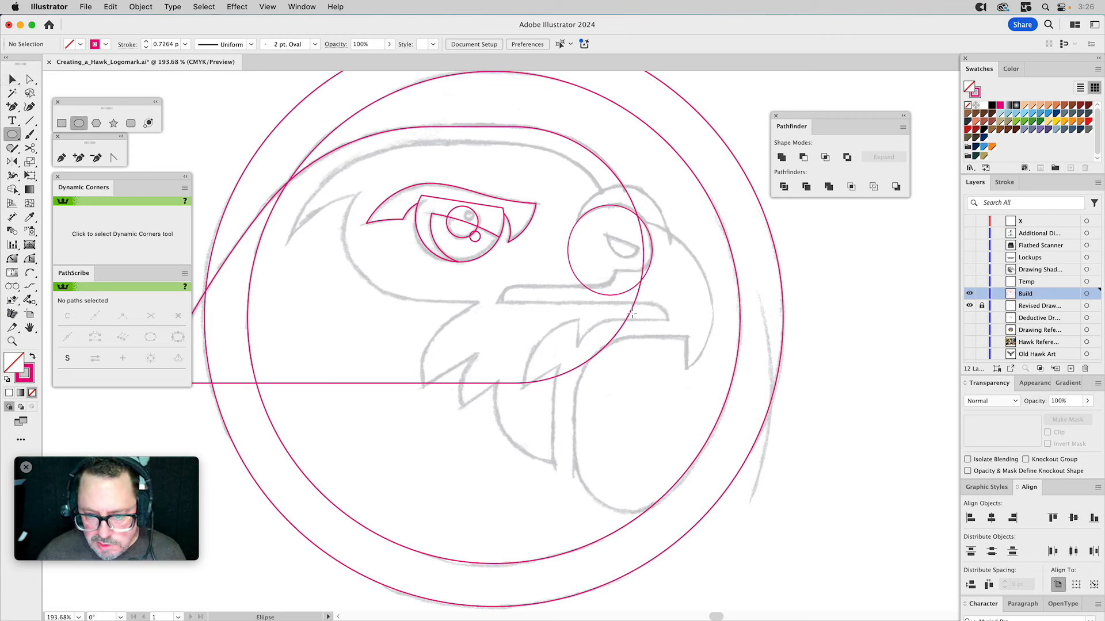
{"action": "left_click_drag", "start_coordinate": [636, 310], "coordinate": [713, 392]}
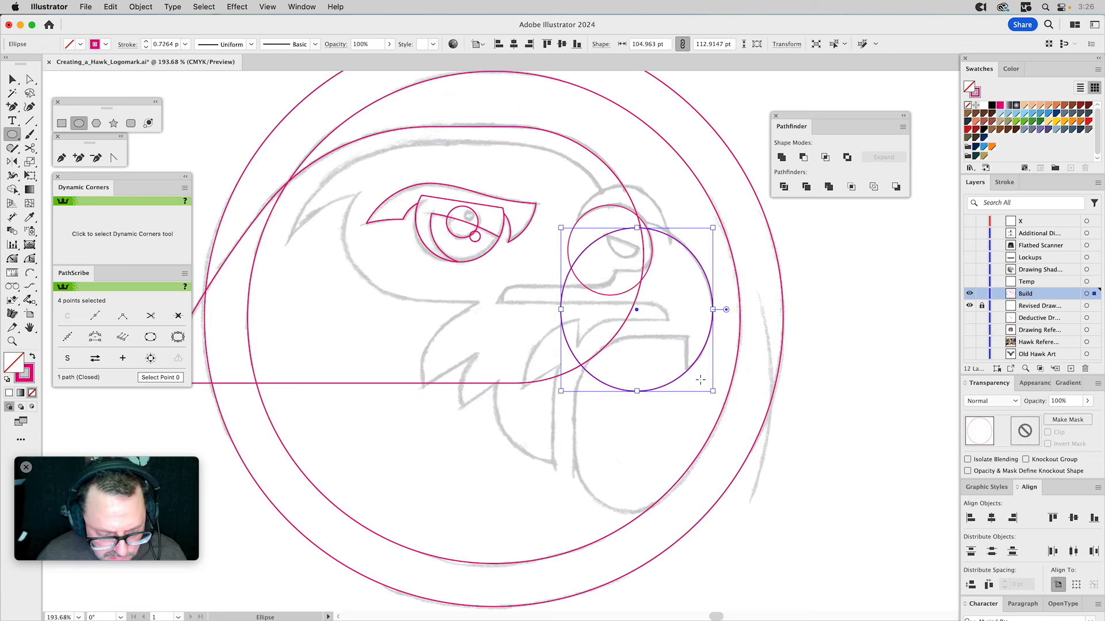
{"action": "key", "text": "v"}
{"action": "left_click_drag", "start_coordinate": [636, 227], "coordinate": [636, 222]}
{"action": "left_click", "coordinate": [683, 188]}
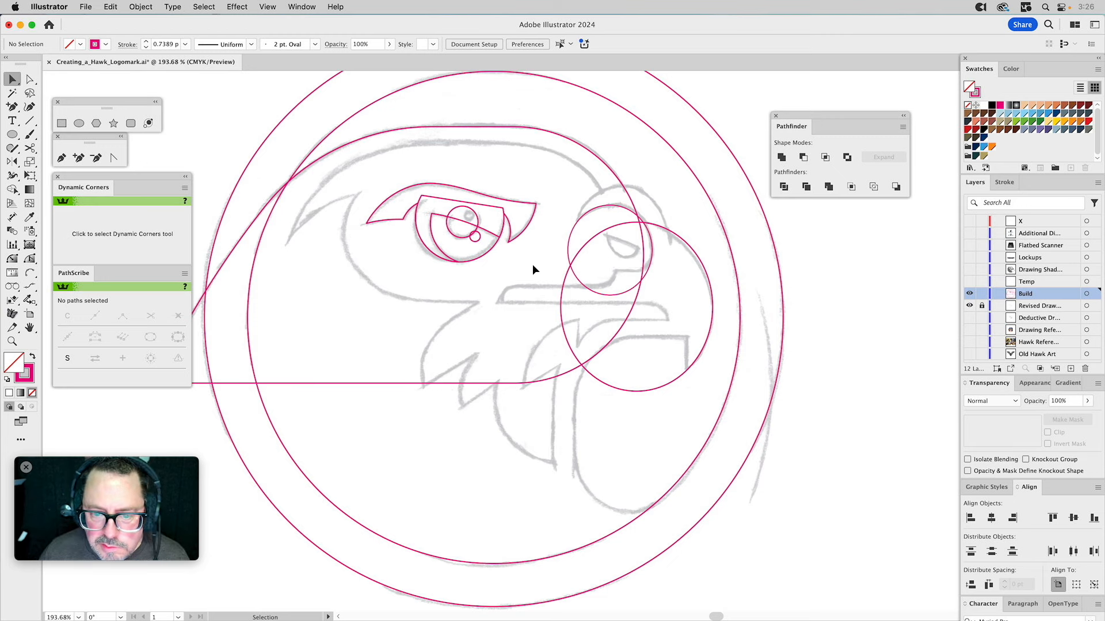
Step: Draw a spacing rectangle between the two sketched crown lines and set its height to 11 pt with proportions constrained
{"action": "left_click", "coordinate": [62, 124]}
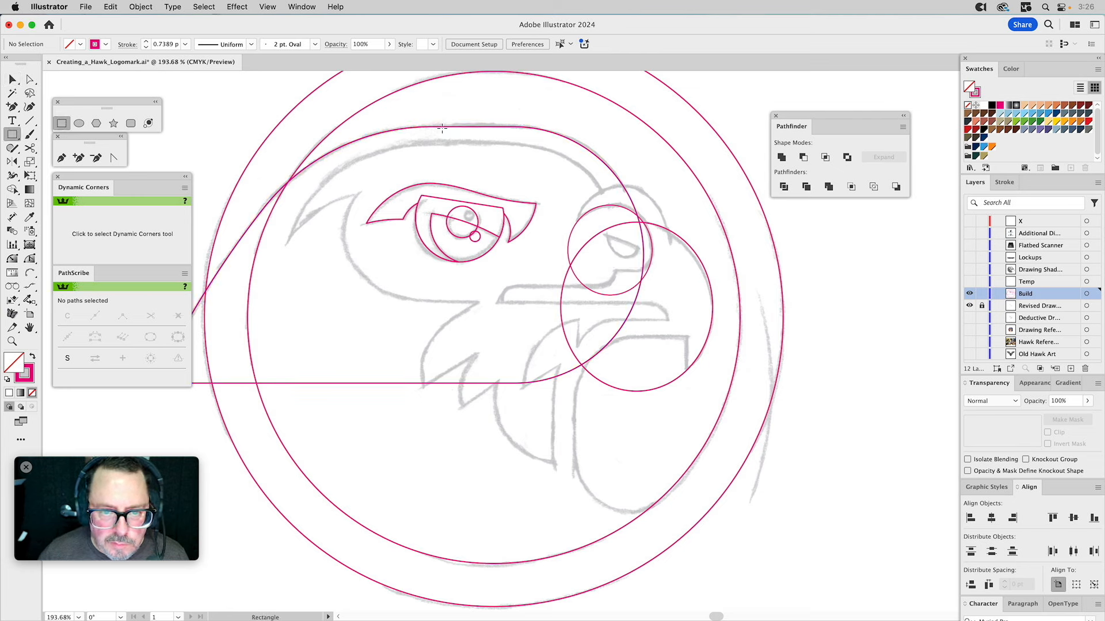
{"action": "left_click_drag", "start_coordinate": [442, 126], "coordinate": [495, 143]}
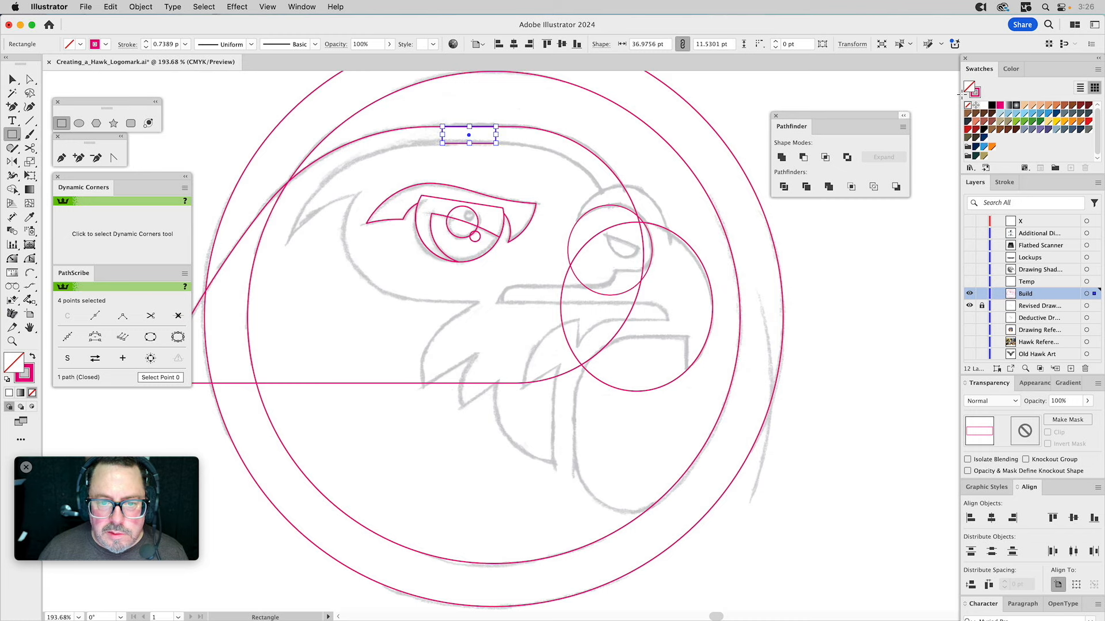
{"action": "left_click", "coordinate": [719, 43]}
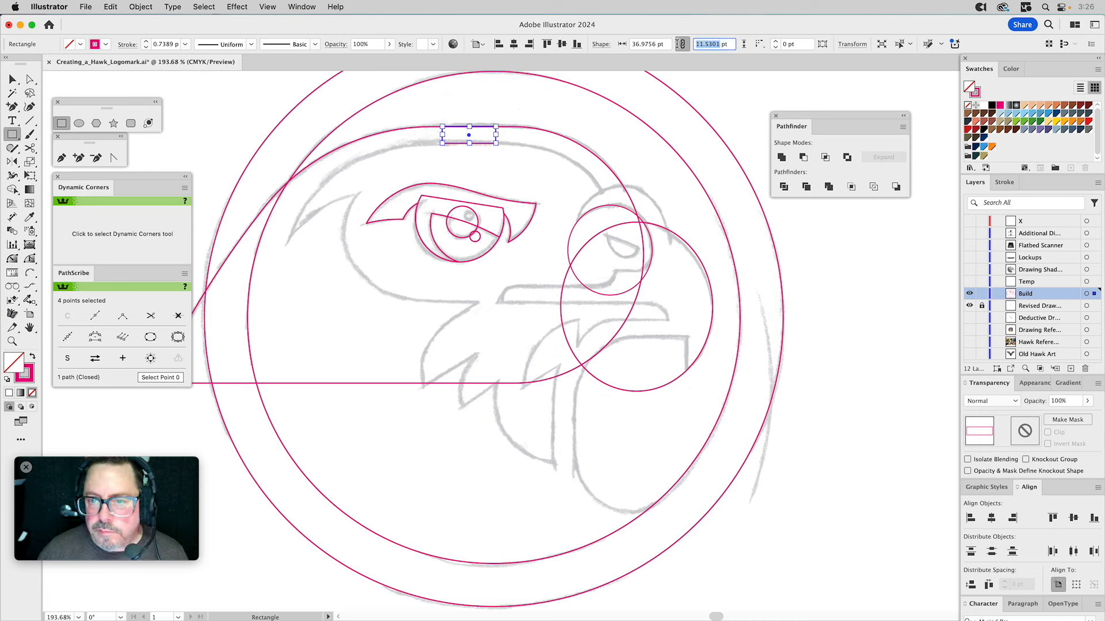
{"action": "type", "text": "11"}
{"action": "key", "text": "Return"}
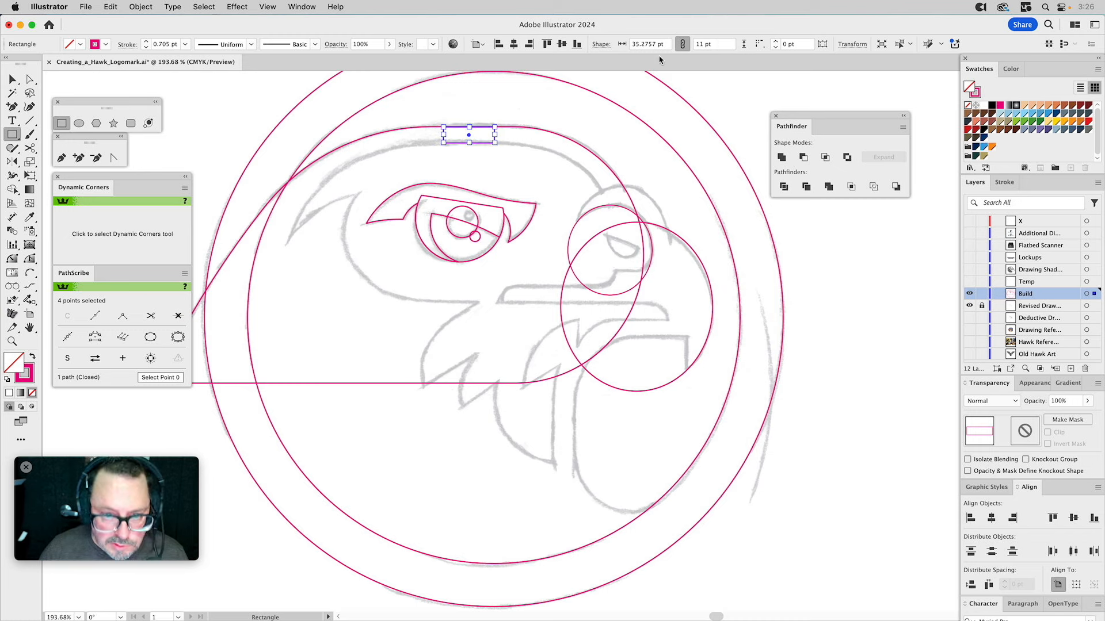
Step: Shift the 11 pt spacing rectangle slightly forward along the crown, then move it below the inner crown line
{"action": "key", "text": "v"}
{"action": "left_click", "coordinate": [478, 102]}
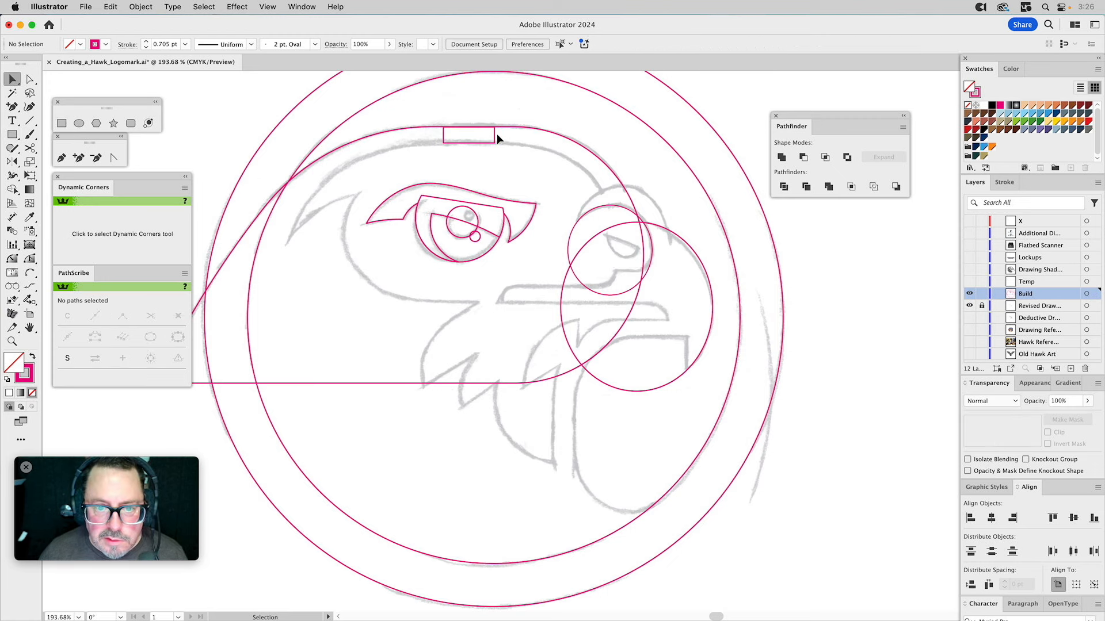
{"action": "left_click_drag", "start_coordinate": [503, 142], "coordinate": [500, 130]}
{"action": "left_click", "coordinate": [505, 114]}
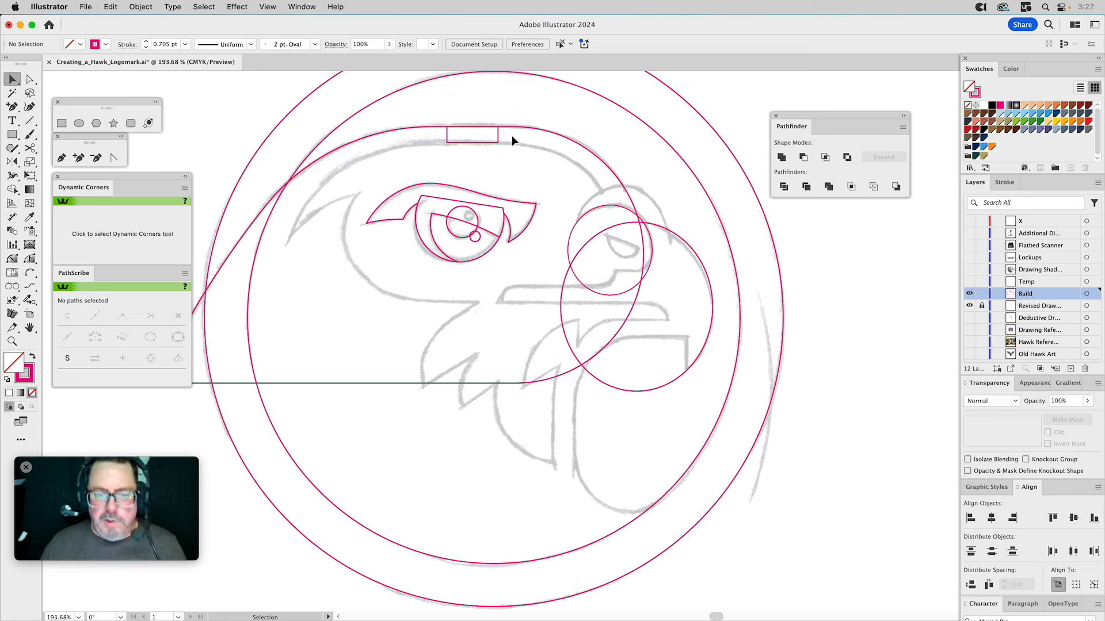
{"action": "left_click_drag", "start_coordinate": [498, 138], "coordinate": [494, 160]}
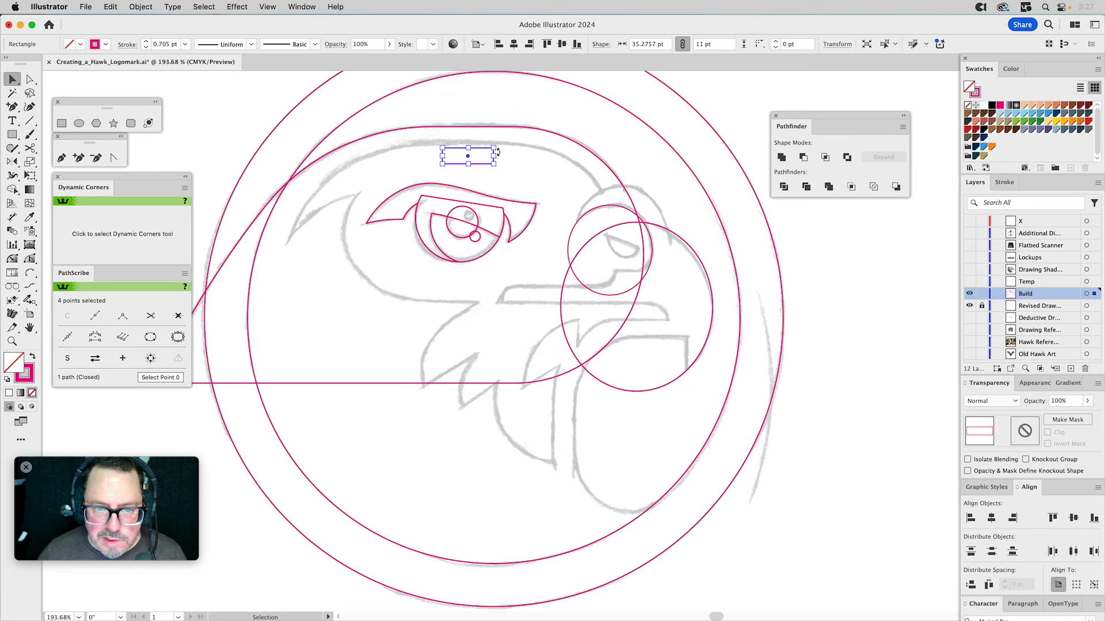
Step: Set the height of the spacing rectangle below the inner crown line to 13 pt with proportions constrained
{"action": "left_click", "coordinate": [717, 44]}
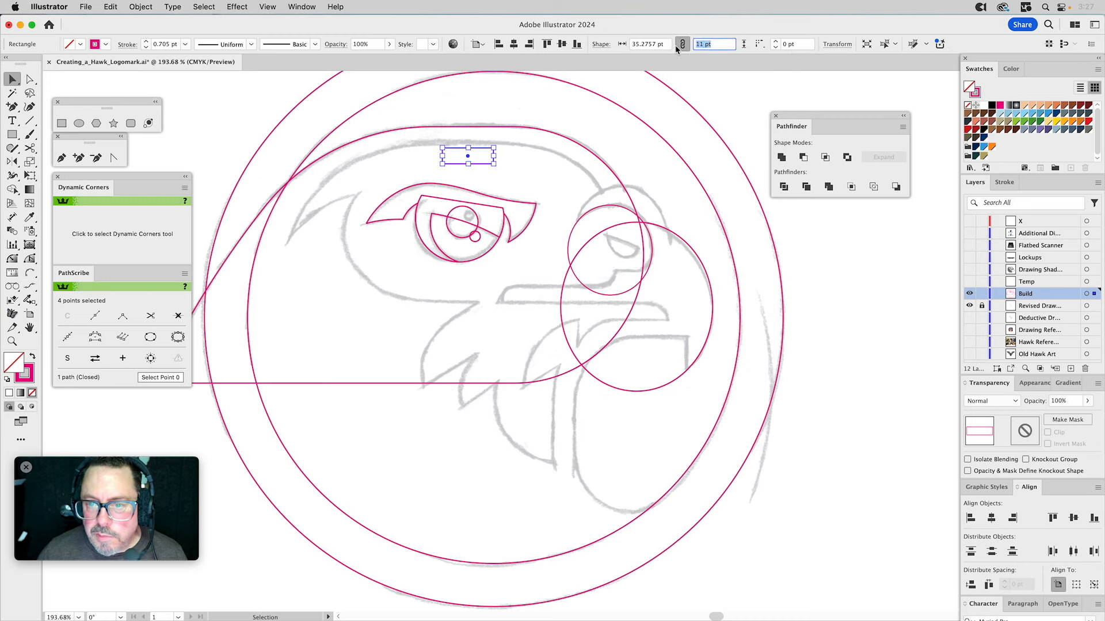
{"action": "type", "text": "13"}
{"action": "key", "text": "Return"}
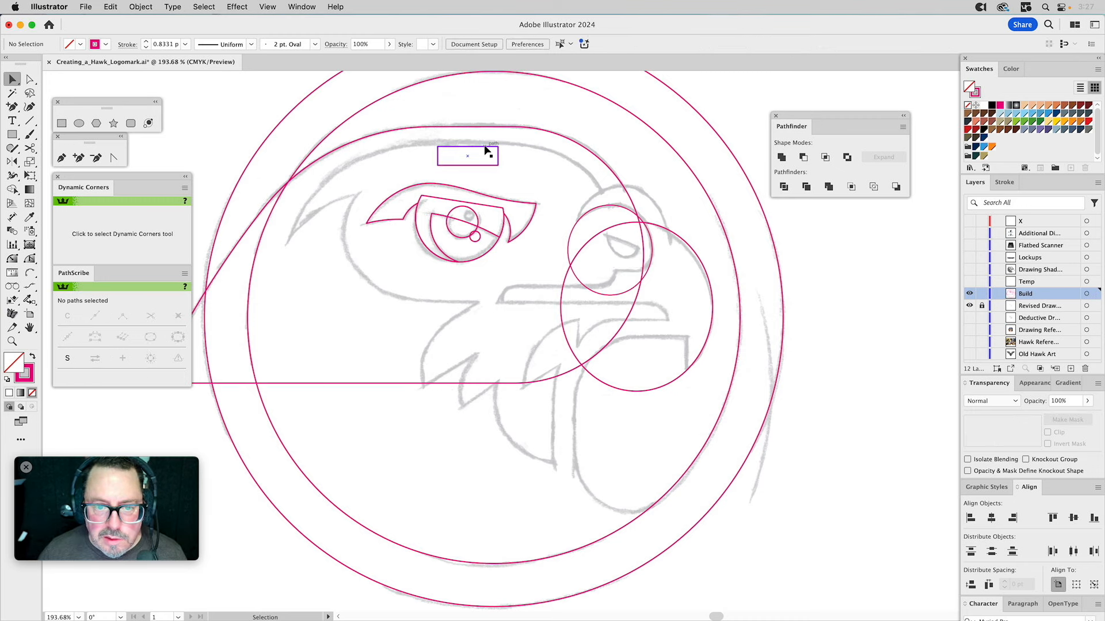
Step: Move the spacing rectangle upright into the gap between the sketched neck lines and set its thickness to 15 pt, keeping proportions constrained
{"action": "left_click_drag", "start_coordinate": [479, 151], "coordinate": [607, 481]}
{"action": "left_click", "coordinate": [605, 469]}
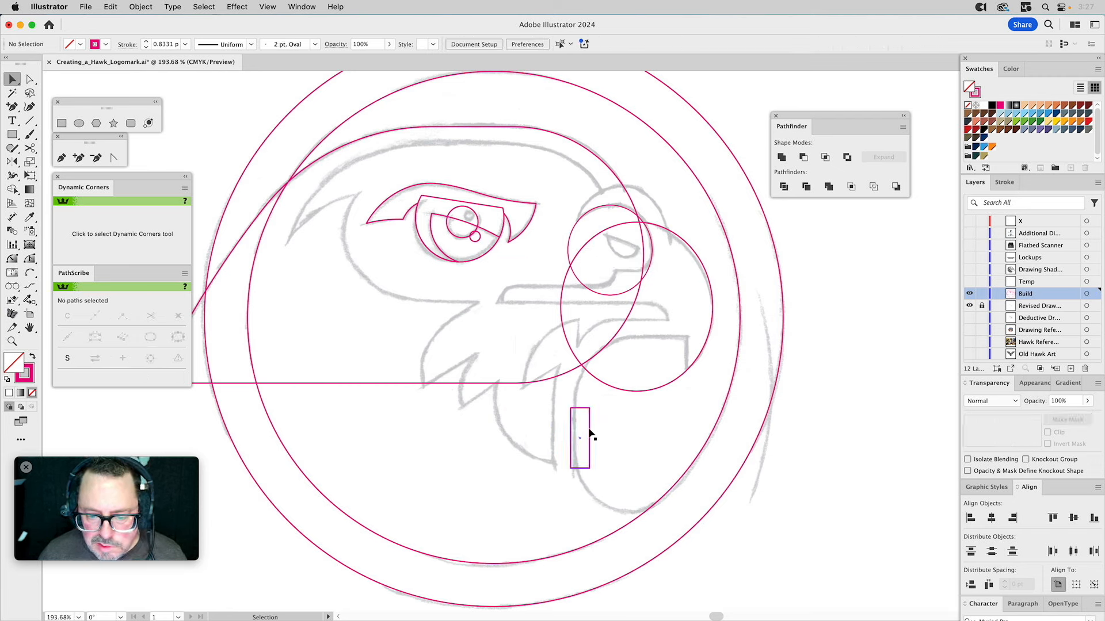
{"action": "left_click_drag", "start_coordinate": [590, 432], "coordinate": [554, 483]}
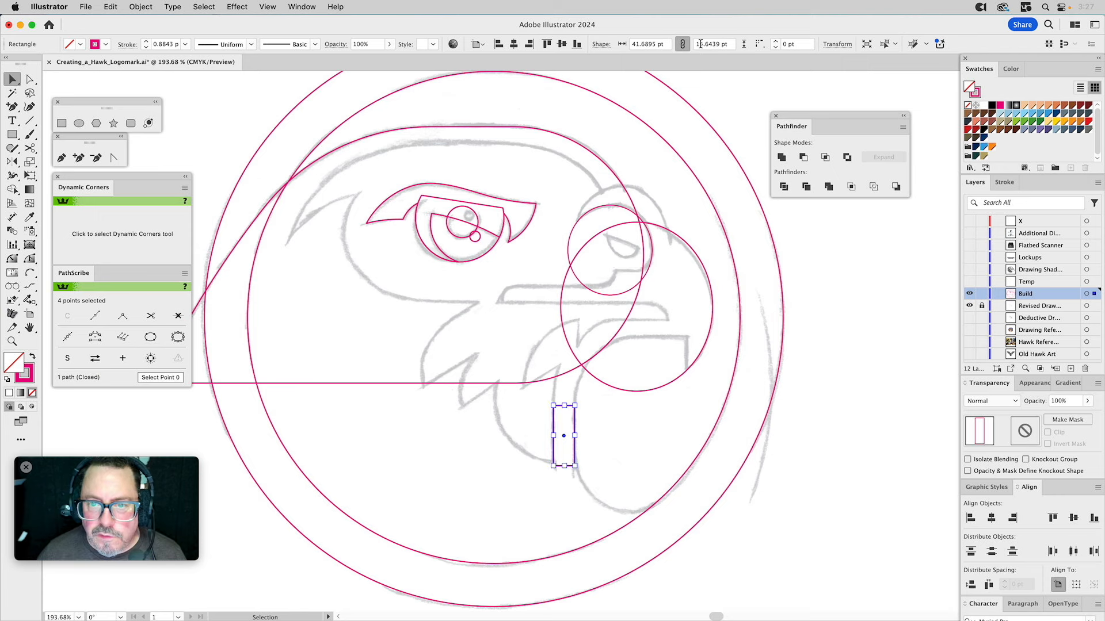
{"action": "double_click", "coordinate": [719, 44]}
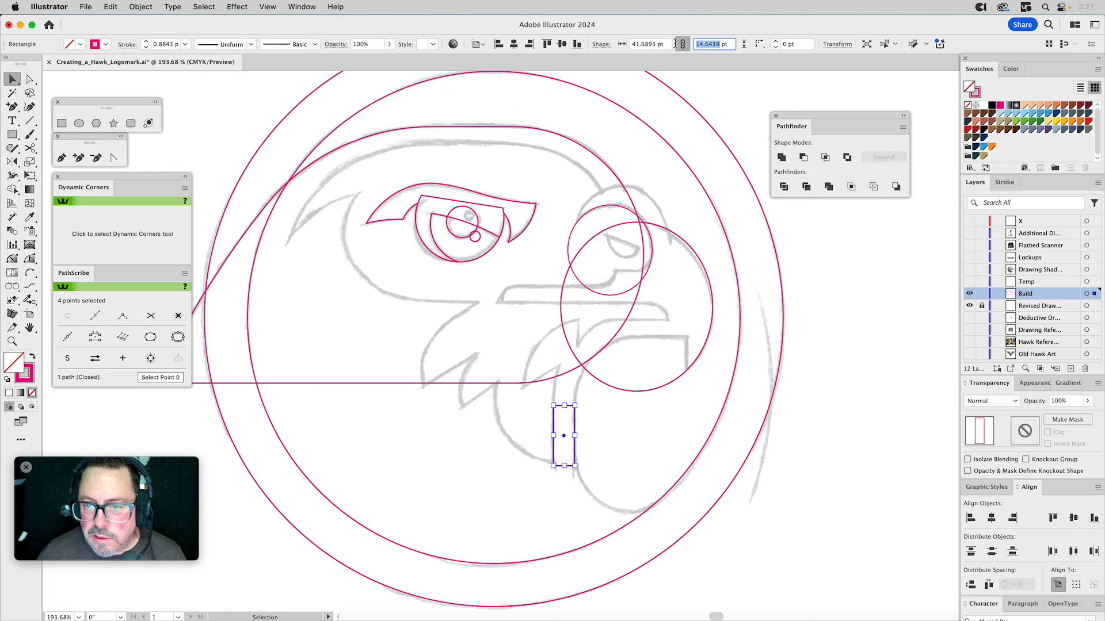
{"action": "type", "text": "15"}
{"action": "key", "text": "Return"}
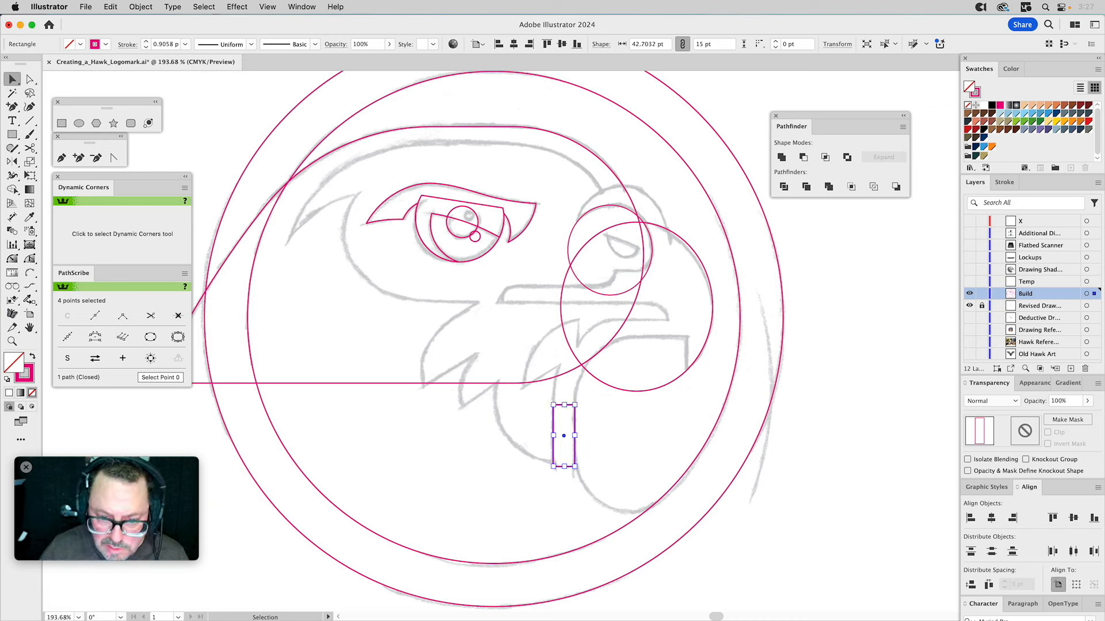
{"action": "left_click", "coordinate": [631, 140]}
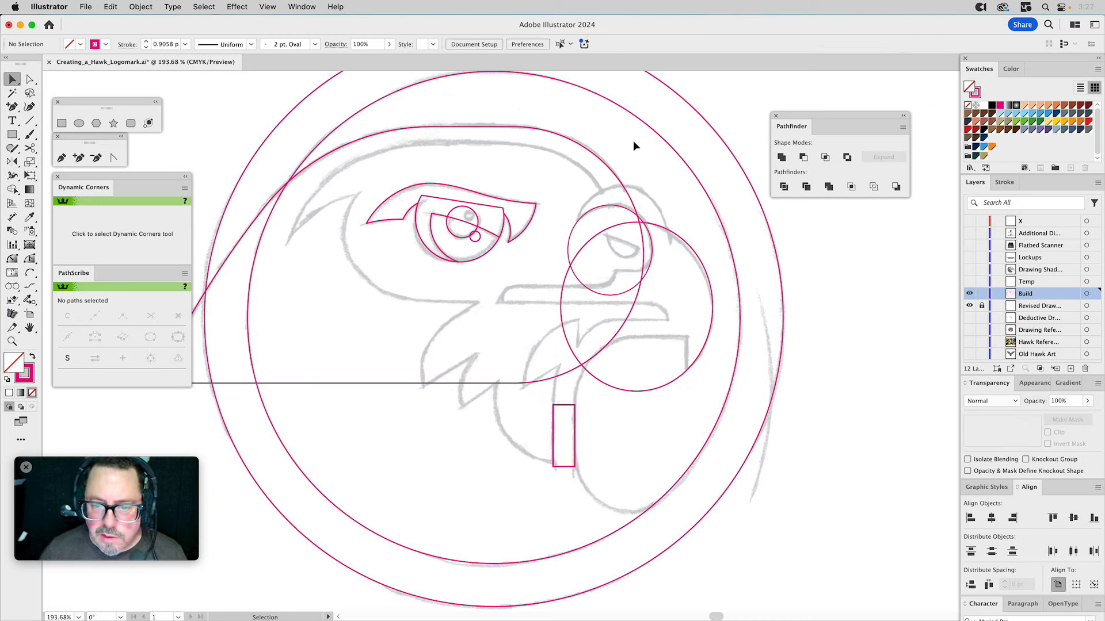
Step: Draw a rectangle about 77 pt wide from the sketched chin corner to the spacing rectangle and extend its lower edge to about 121 pt high
{"action": "left_click", "coordinate": [544, 132]}
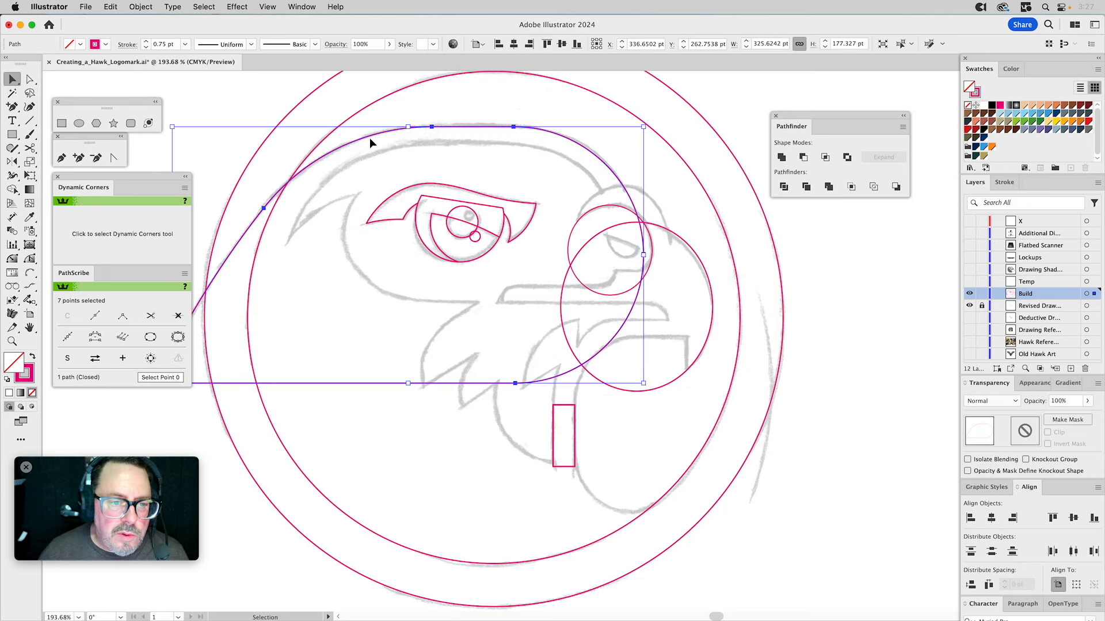
{"action": "left_click_drag", "start_coordinate": [464, 241], "coordinate": [455, 188]}
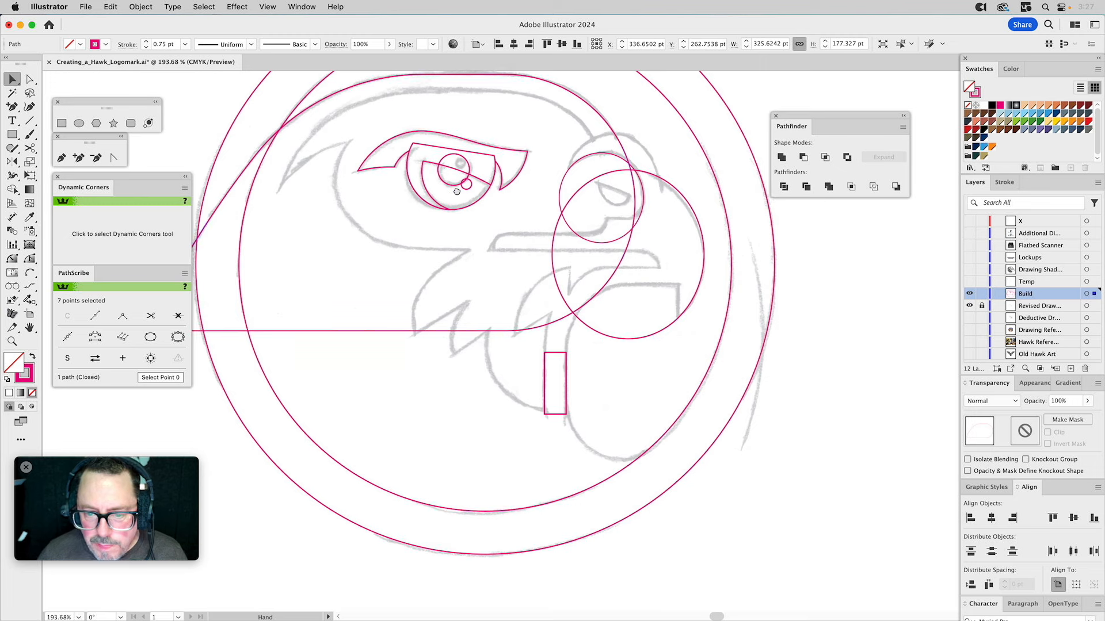
{"action": "left_click", "coordinate": [637, 379]}
{"action": "left_click", "coordinate": [64, 126]}
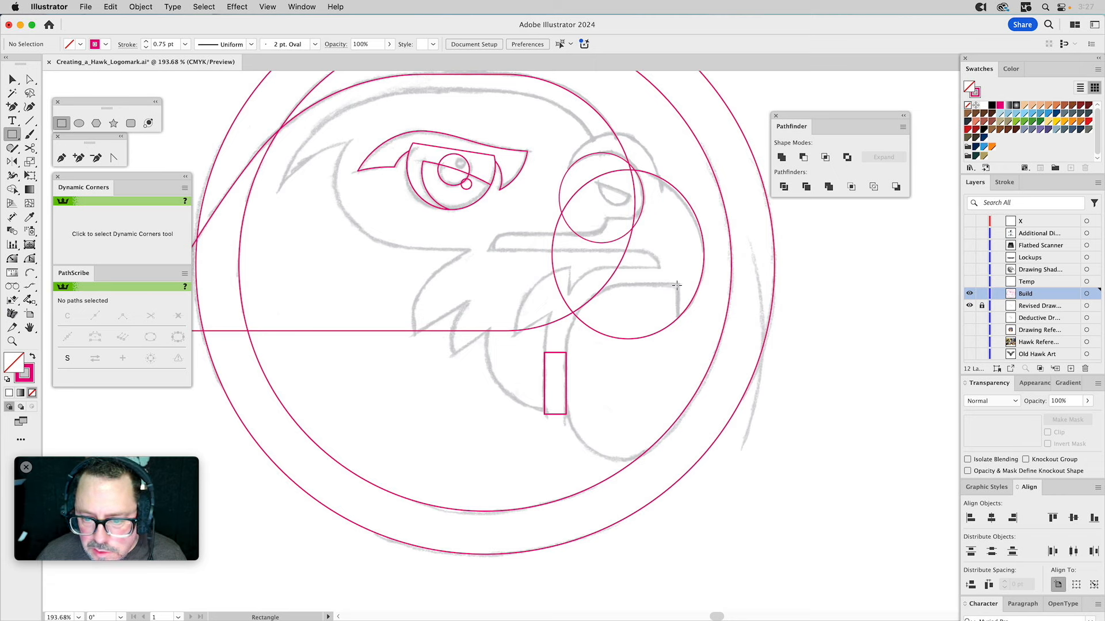
{"action": "left_click_drag", "start_coordinate": [677, 285], "coordinate": [566, 392]}
{"action": "key", "text": "a"}
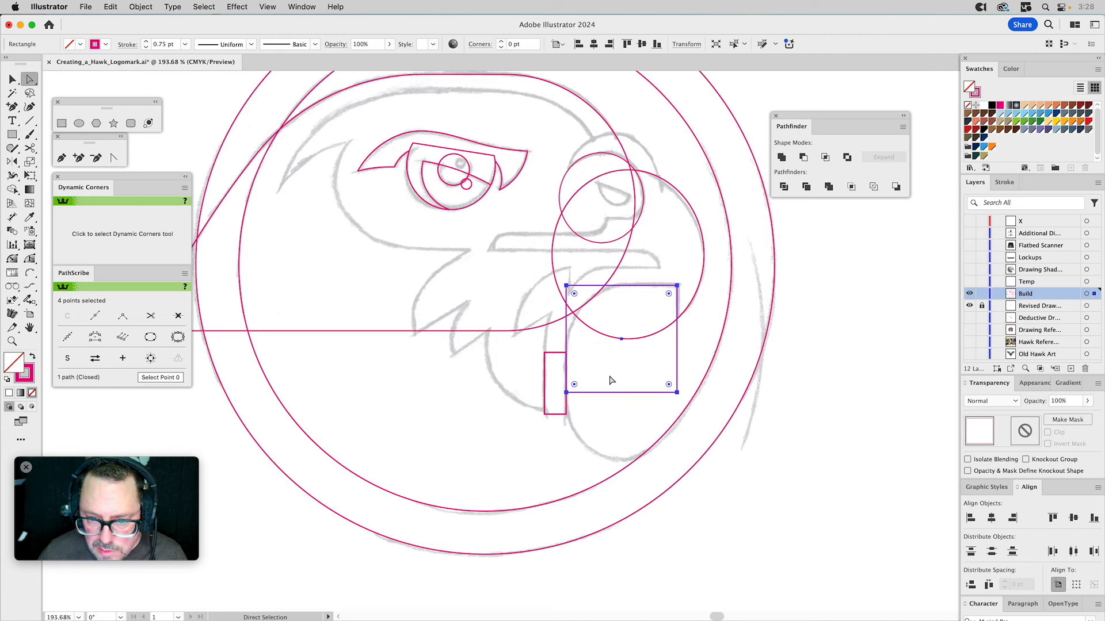
{"action": "left_click", "coordinate": [567, 392]}
{"action": "left_click", "coordinate": [677, 392], "text": "shift"}
{"action": "left_click_drag", "start_coordinate": [676, 393], "coordinate": [675, 459]}
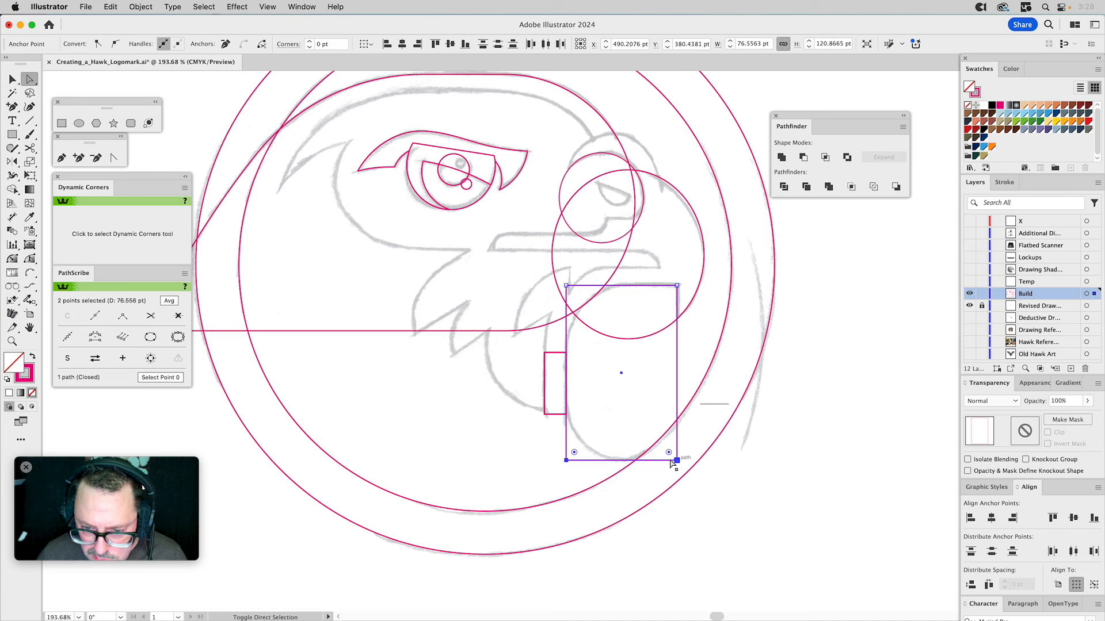
Step: Round the upper-left corner of the throat rectangle to a radius of about 45 pt, following the sketch
{"action": "left_click", "coordinate": [566, 286]}
{"action": "left_click_drag", "start_coordinate": [575, 294], "coordinate": [631, 353]}
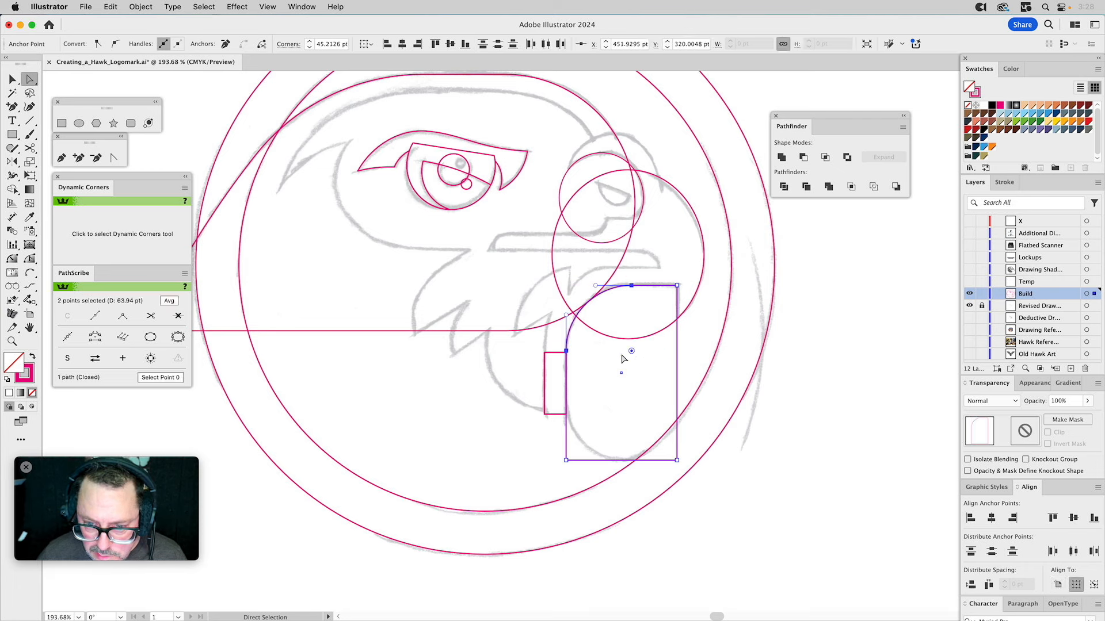
{"action": "left_click", "coordinate": [617, 376]}
Step: Place a horizontal copy of the 15 pt spacing rectangle directly beneath the sketched lower beak
{"action": "key", "text": "v"}
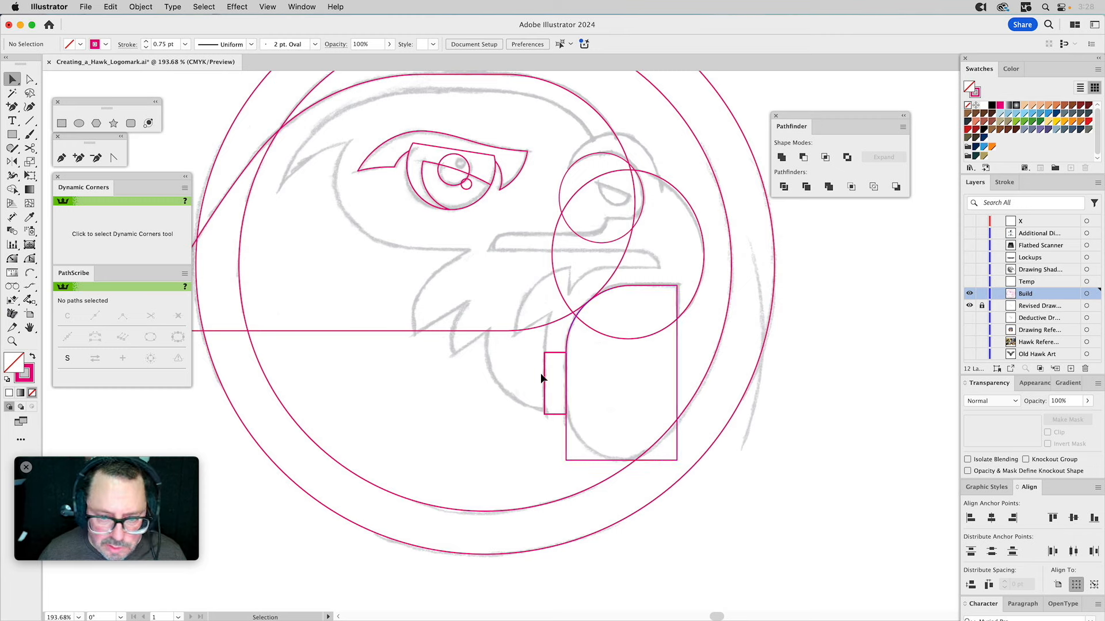
{"action": "left_click", "coordinate": [557, 357]}
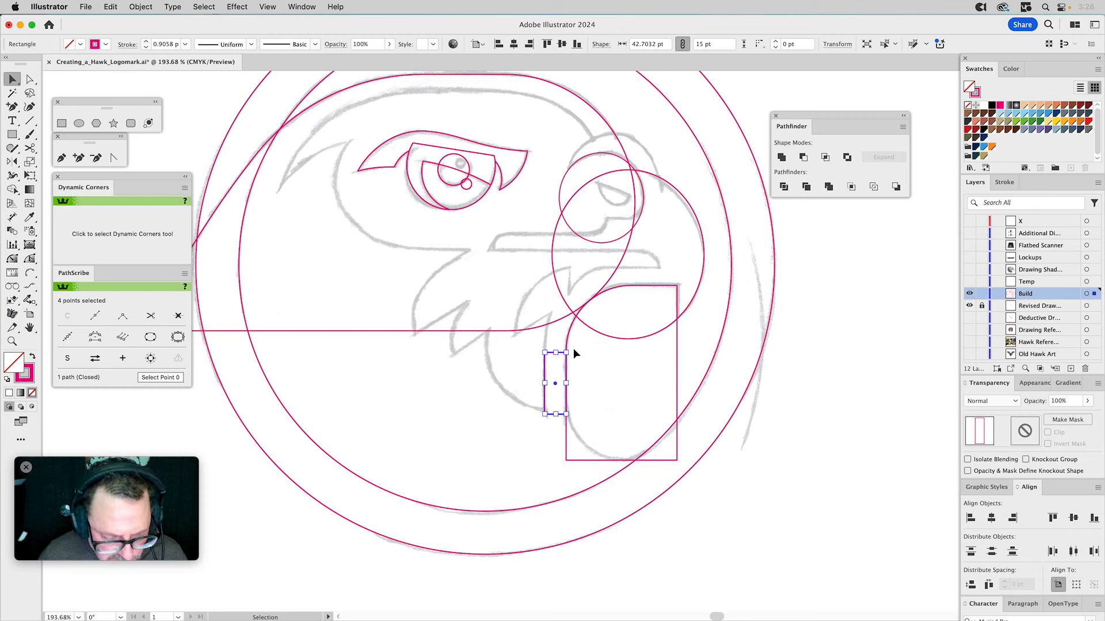
{"action": "left_click_drag", "start_coordinate": [573, 352], "coordinate": [644, 249]}
{"action": "left_click", "coordinate": [595, 375]}
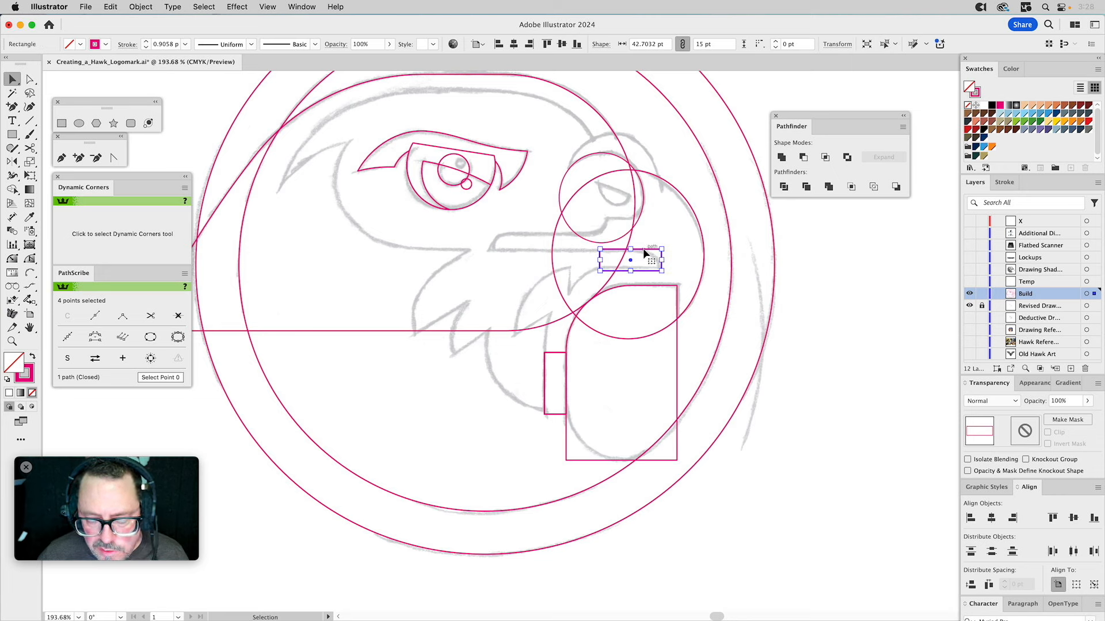
{"action": "left_click_drag", "start_coordinate": [644, 251], "coordinate": [643, 267]}
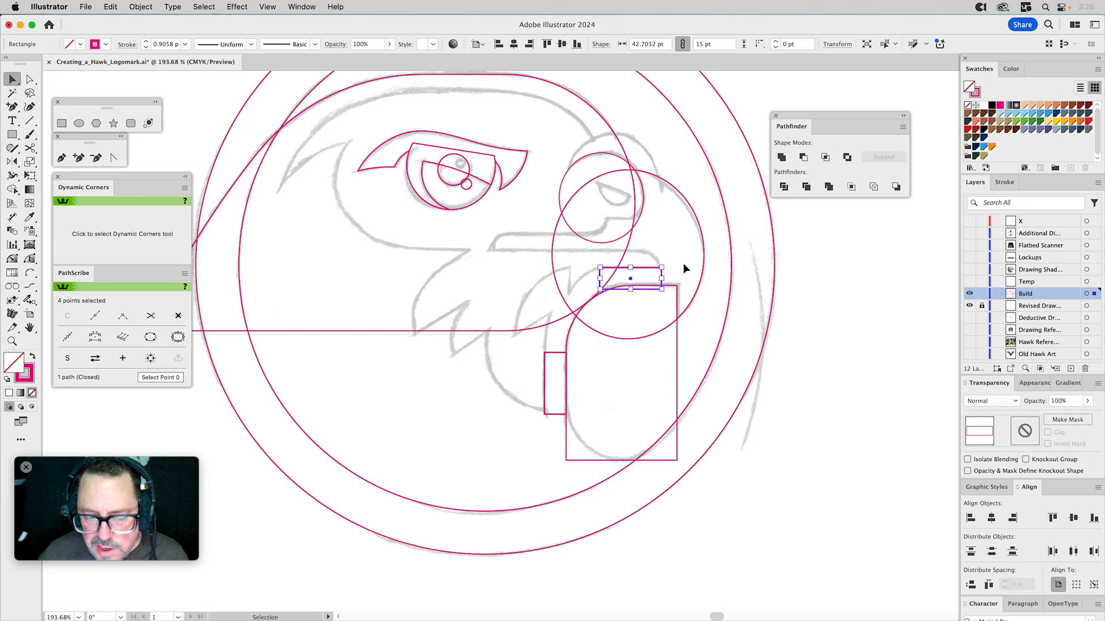
Step: Lower the throat shape's upper edge to the bottom of the horizontal spacing rectangle, and park that spacing rectangle outside the circles
{"action": "key", "text": "a"}
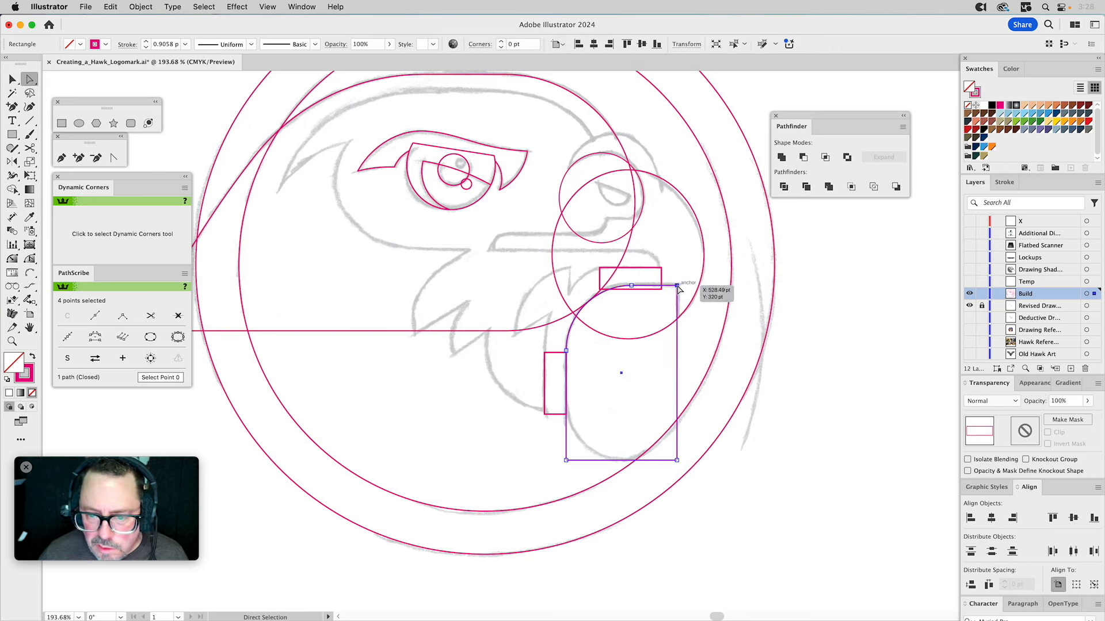
{"action": "left_click", "coordinate": [677, 285]}
{"action": "left_click", "coordinate": [567, 351], "text": "shift"}
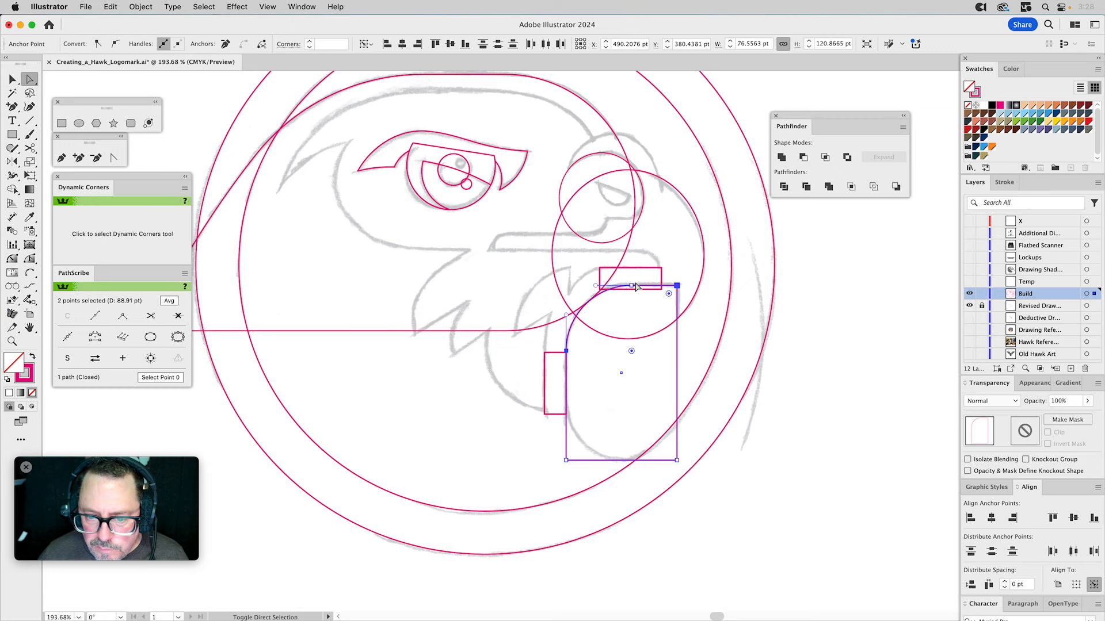
{"action": "mouse_move", "coordinate": [632, 289]}
{"action": "left_mouse_down"}
{"action": "mouse_move", "coordinate": [631, 298]}
{"action": "mouse_move", "coordinate": [630, 289]}
{"action": "left_mouse_up"}
{"action": "left_click", "coordinate": [683, 266]}
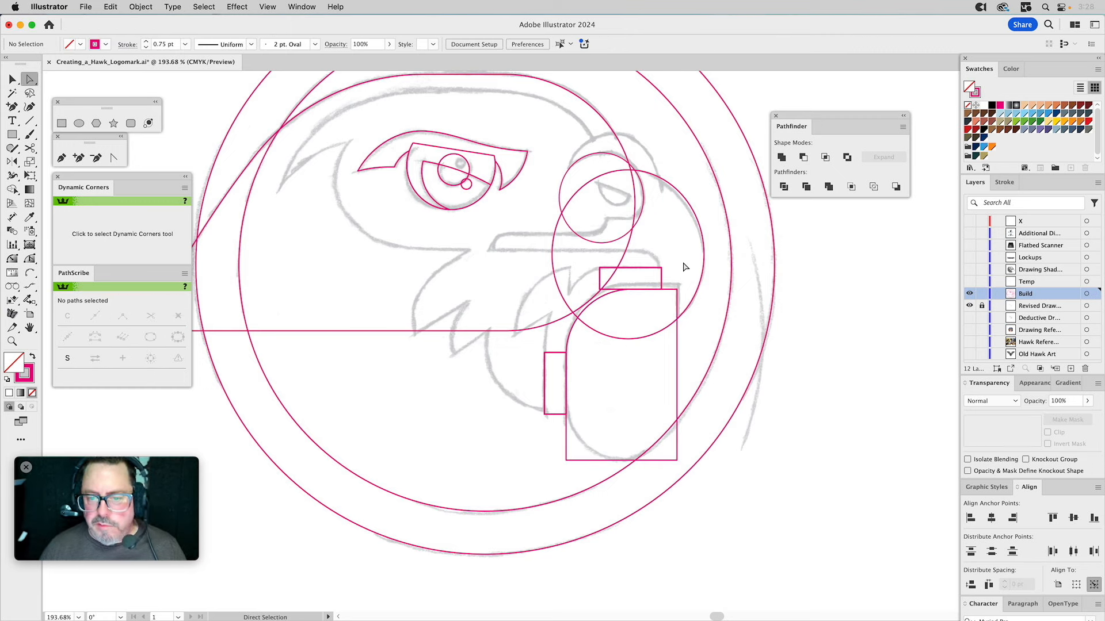
{"action": "key", "text": "v"}
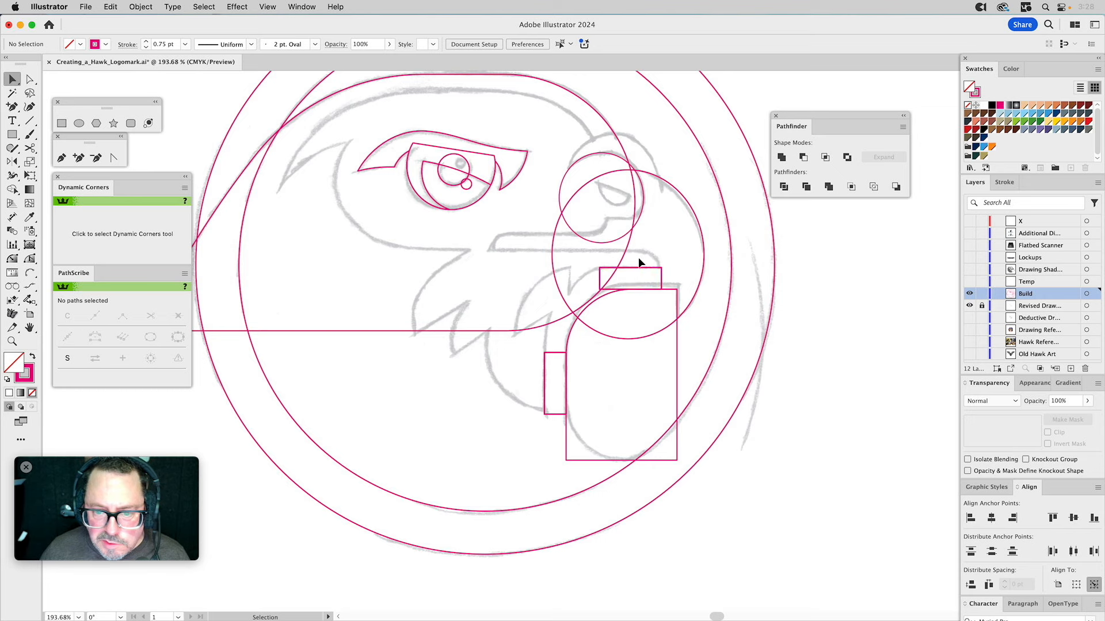
{"action": "left_click_drag", "start_coordinate": [639, 269], "coordinate": [847, 290]}
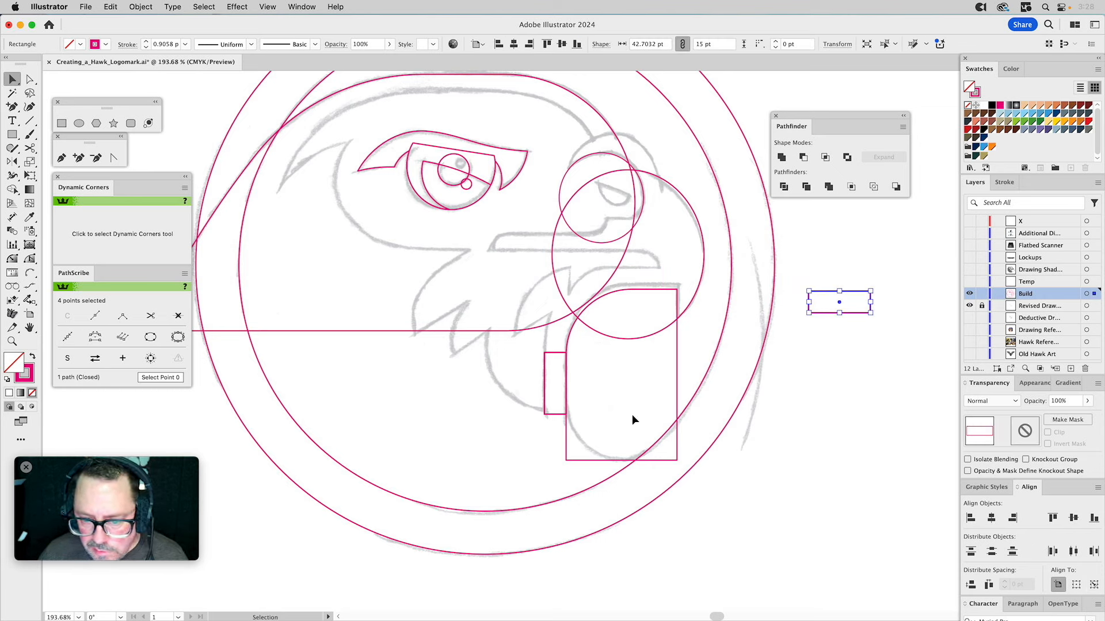
Step: Round both lower corners of the throat shape to a radius of about 38 pt, forming a continuous curved bottom
{"action": "key", "text": "a"}
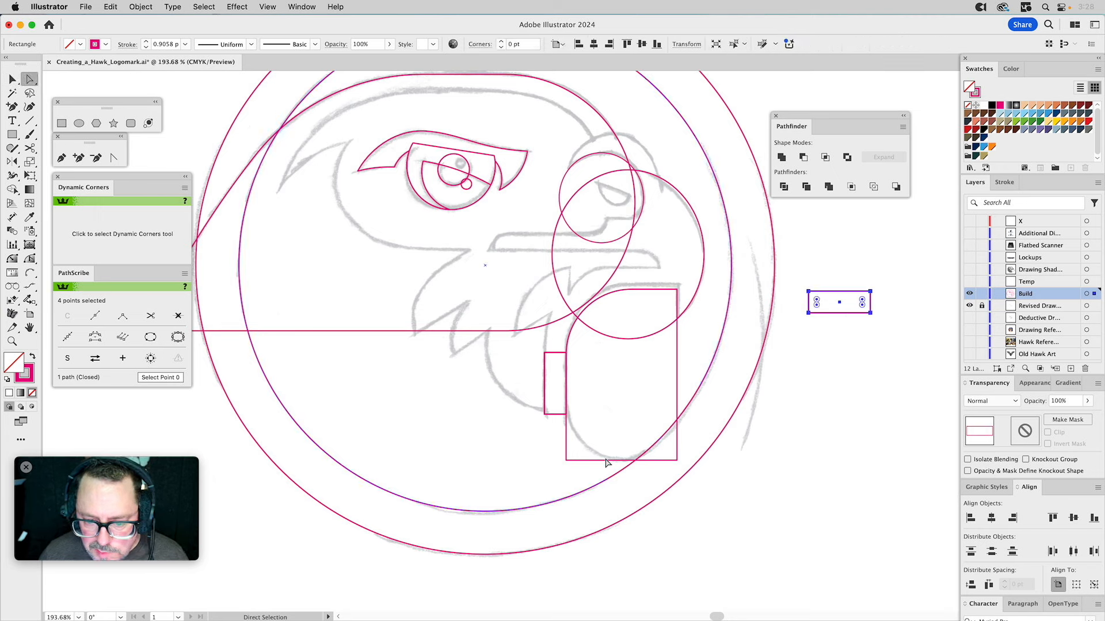
{"action": "left_click", "coordinate": [671, 428]}
{"action": "left_click", "coordinate": [644, 429]}
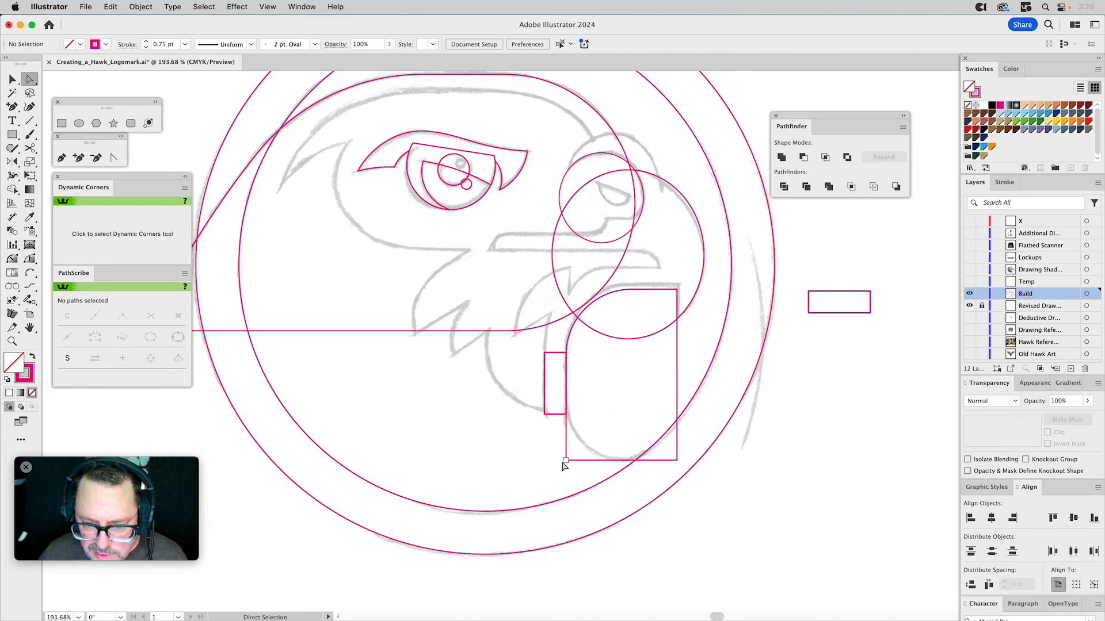
{"action": "left_click", "coordinate": [566, 460]}
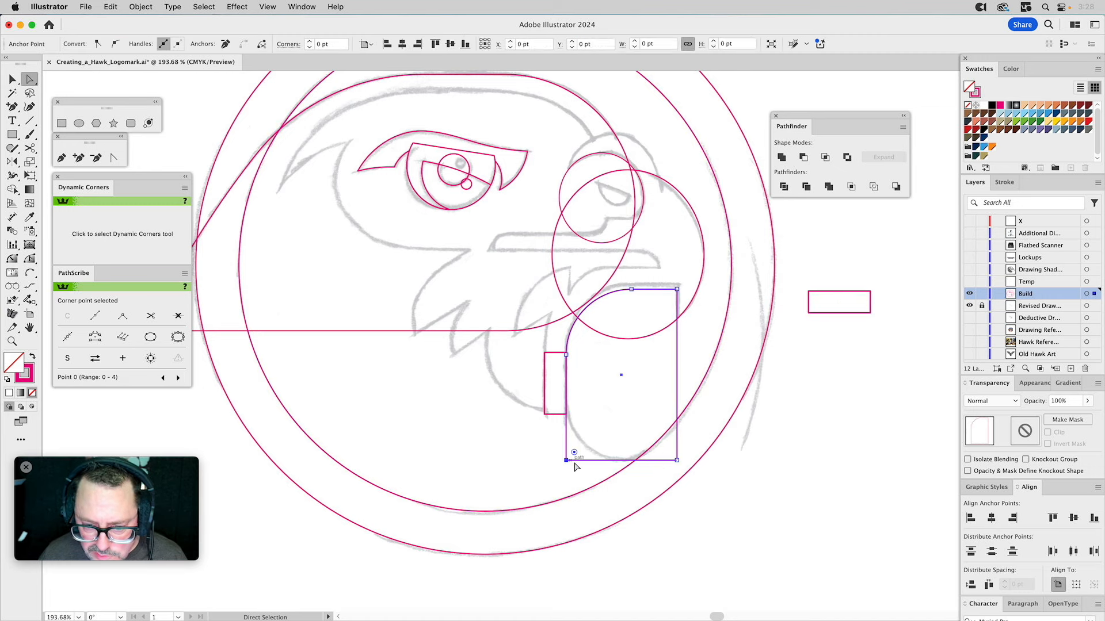
{"action": "left_click", "coordinate": [677, 461], "text": "shift"}
{"action": "left_click_drag", "start_coordinate": [669, 453], "coordinate": [591, 365]}
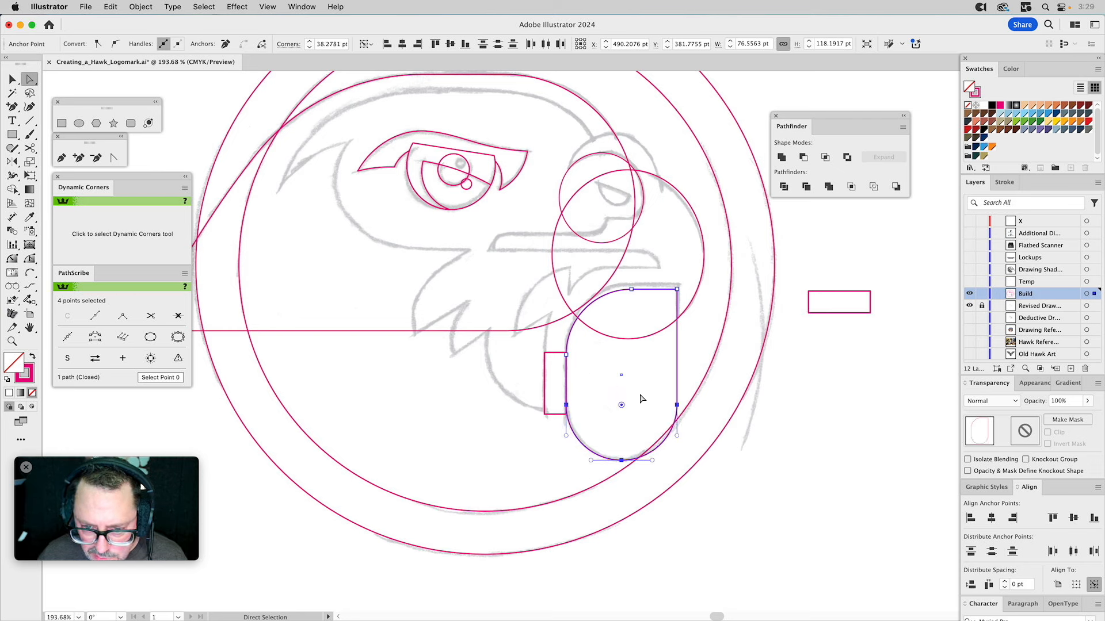
{"action": "left_click", "coordinate": [642, 399]}
{"action": "key", "text": "v"}
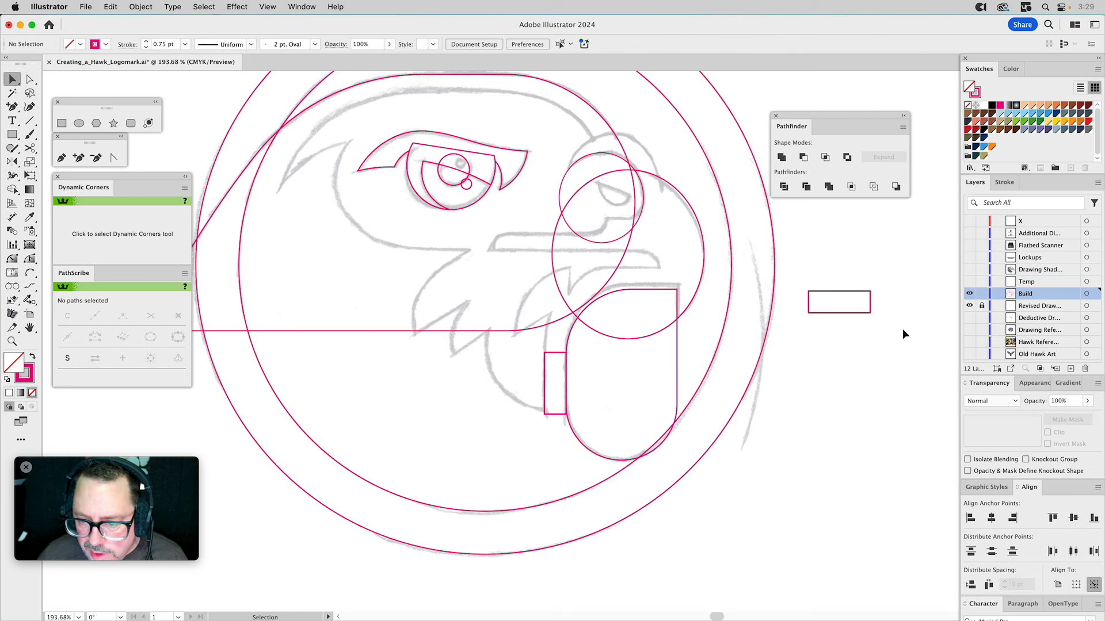
Step: Move the parked spacing rectangle back onto the throat shape's upper-right corner, and shift the throat shape straight up over it
{"action": "left_click_drag", "start_coordinate": [870, 313], "coordinate": [678, 291]}
{"action": "left_click", "coordinate": [687, 337]}
{"action": "left_click", "coordinate": [679, 347]}
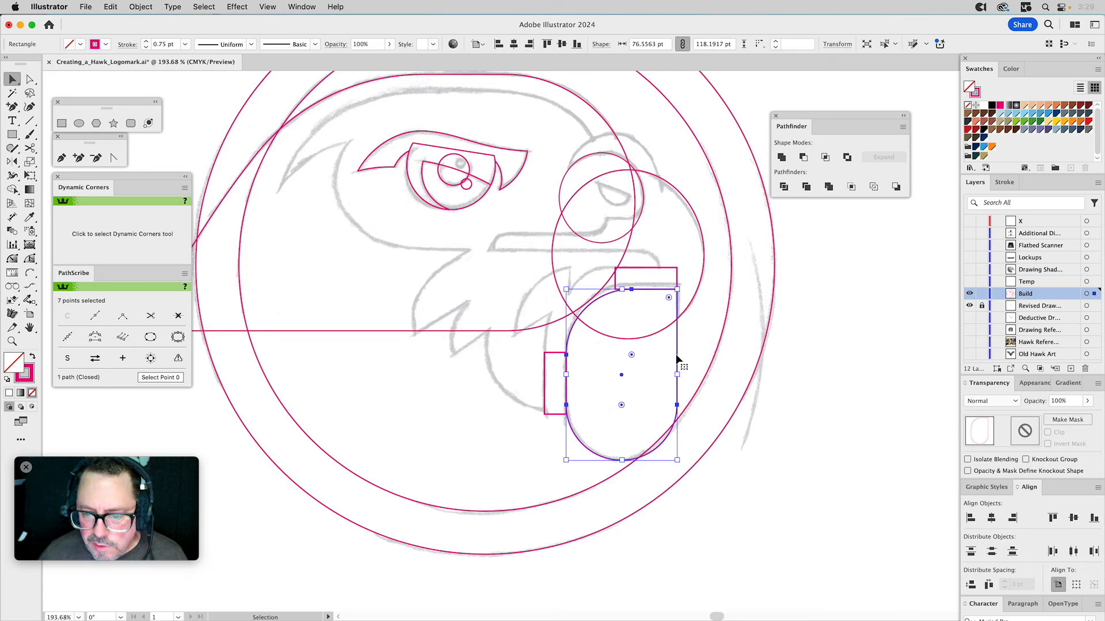
{"action": "left_click_drag", "start_coordinate": [676, 354], "coordinate": [673, 318]}
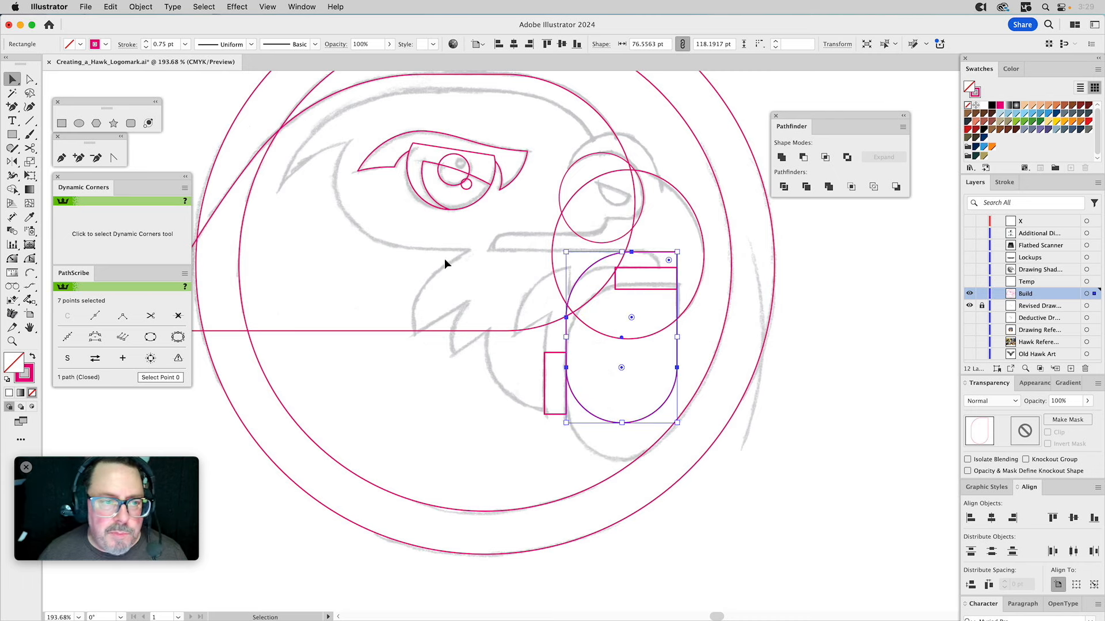
Step: Activate the Snap To Collisions tool and enable Add Points to Paths at Collisions in the ColliderScribe preferences
{"action": "left_click", "coordinate": [32, 81]}
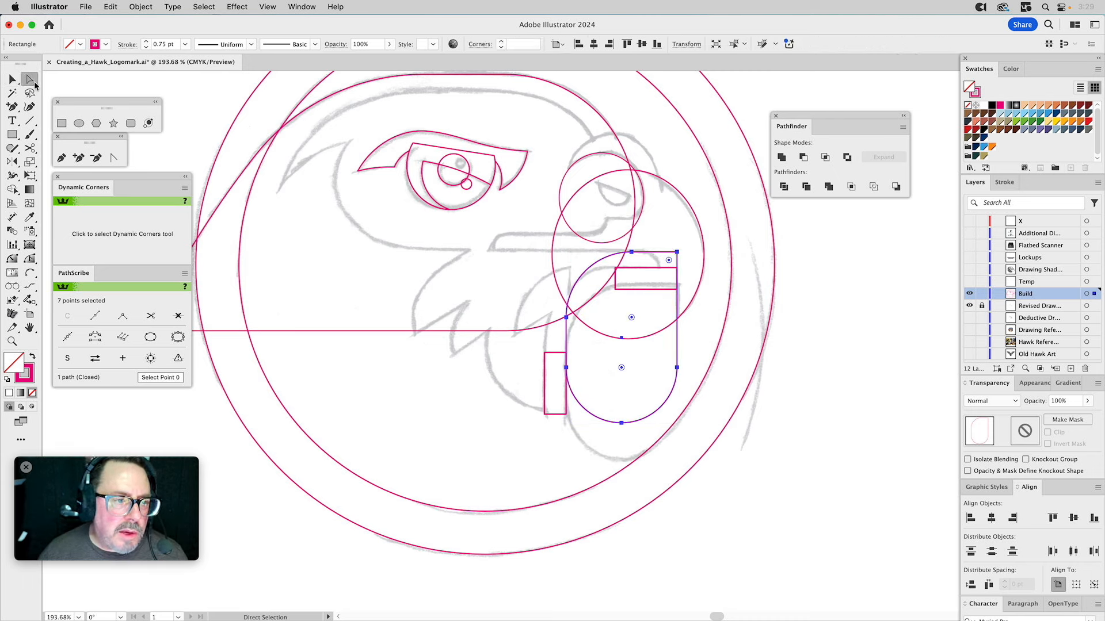
{"action": "left_click", "coordinate": [12, 85]}
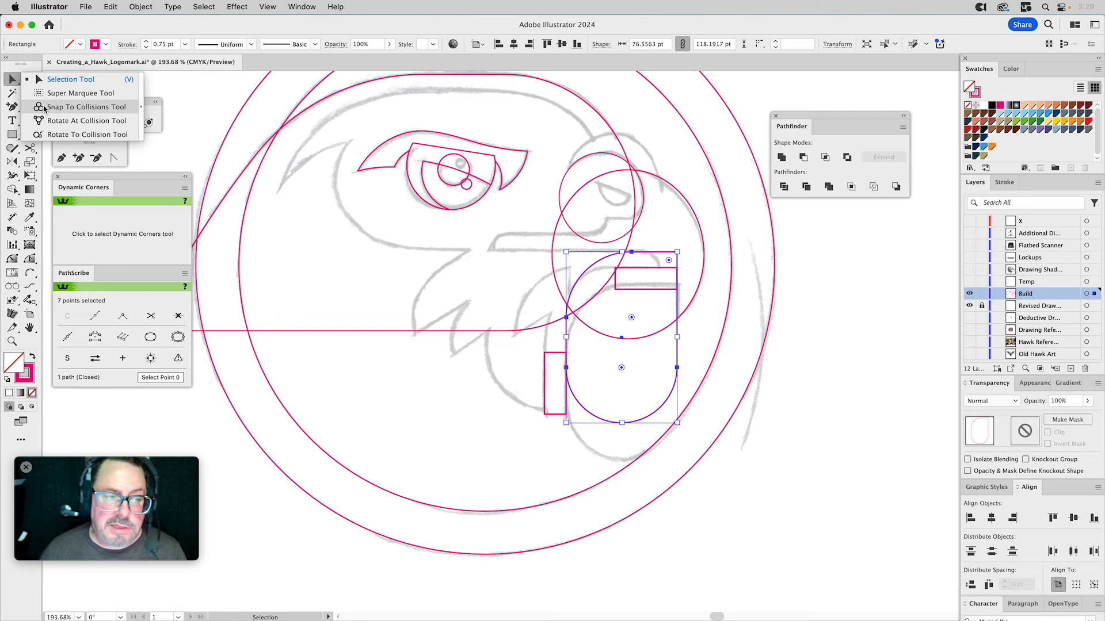
{"action": "left_click", "coordinate": [45, 108]}
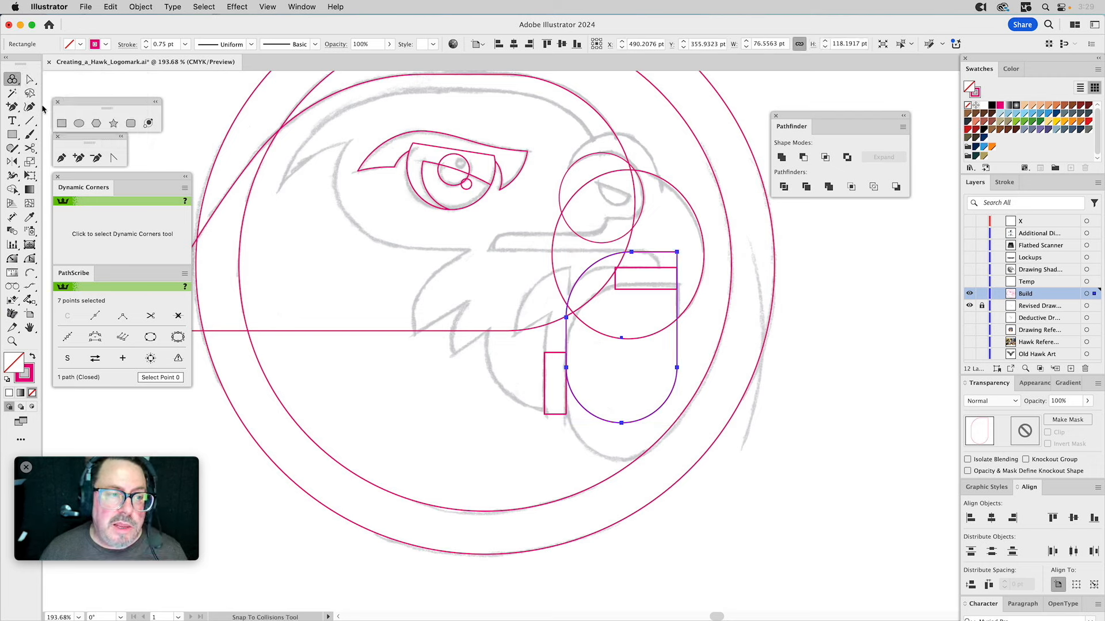
{"action": "double_click", "coordinate": [13, 80]}
{"action": "mouse_move", "coordinate": [482, 199]}
{"action": "mouse_move", "coordinate": [476, 218]}
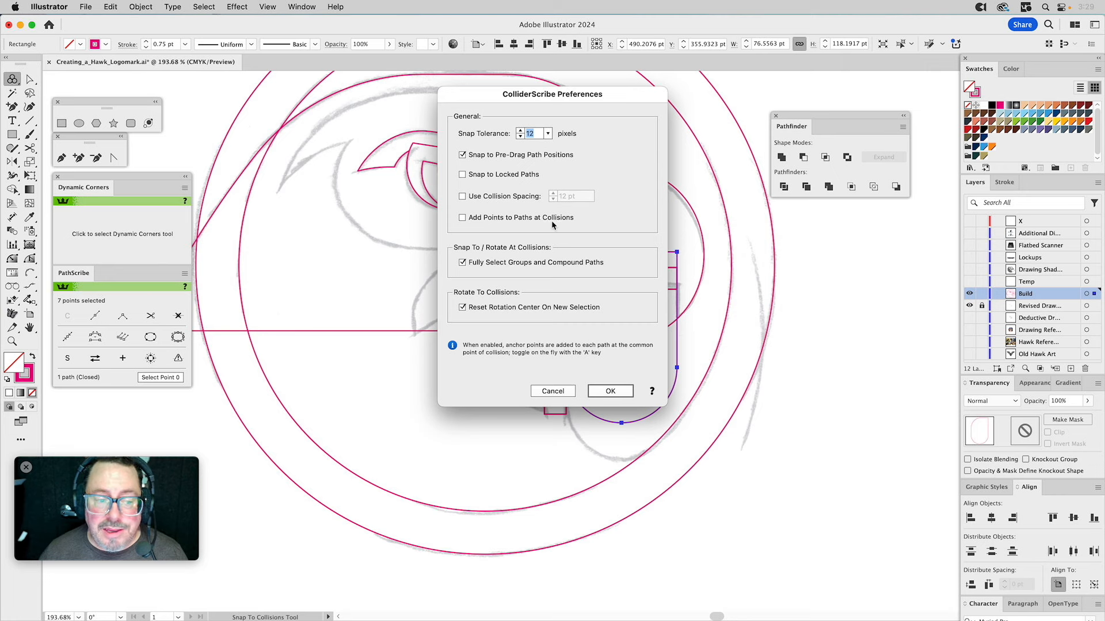
{"action": "left_click", "coordinate": [462, 218]}
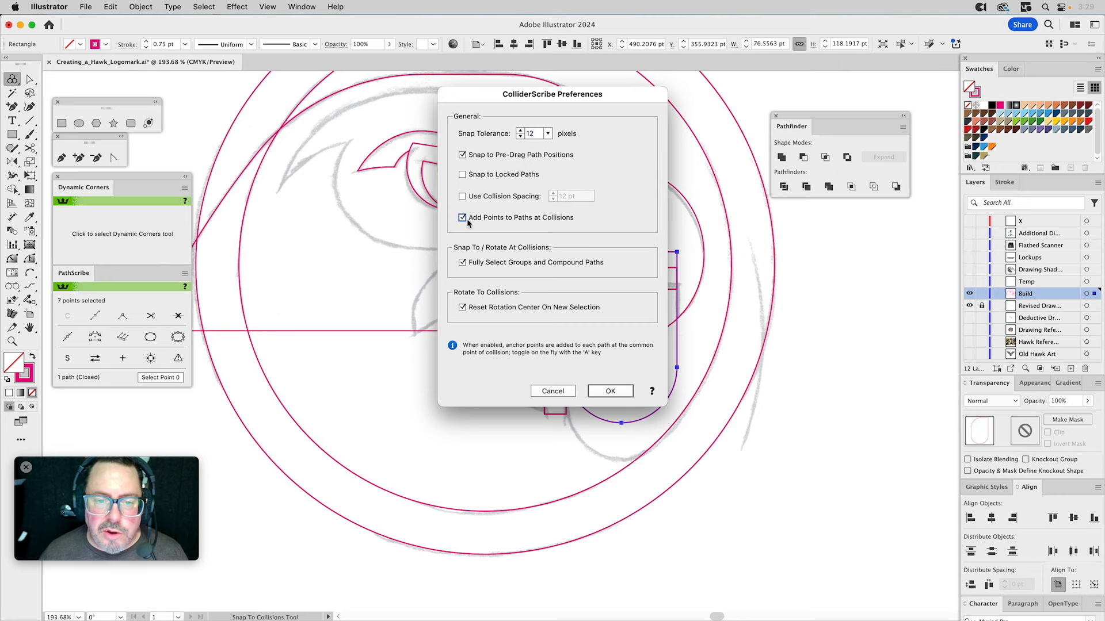
{"action": "left_click", "coordinate": [609, 391]}
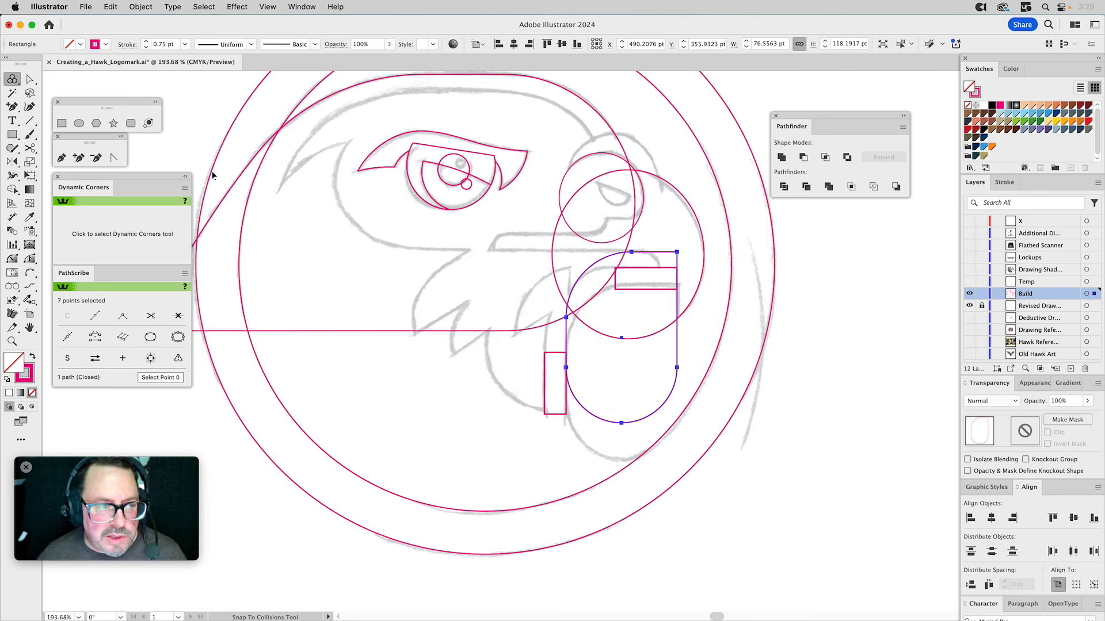
Step: Use Snap To Collisions to shift the throat shape straight down toward the inner circle, and deselect it
{"action": "left_click_drag", "start_coordinate": [673, 389], "coordinate": [669, 418]}
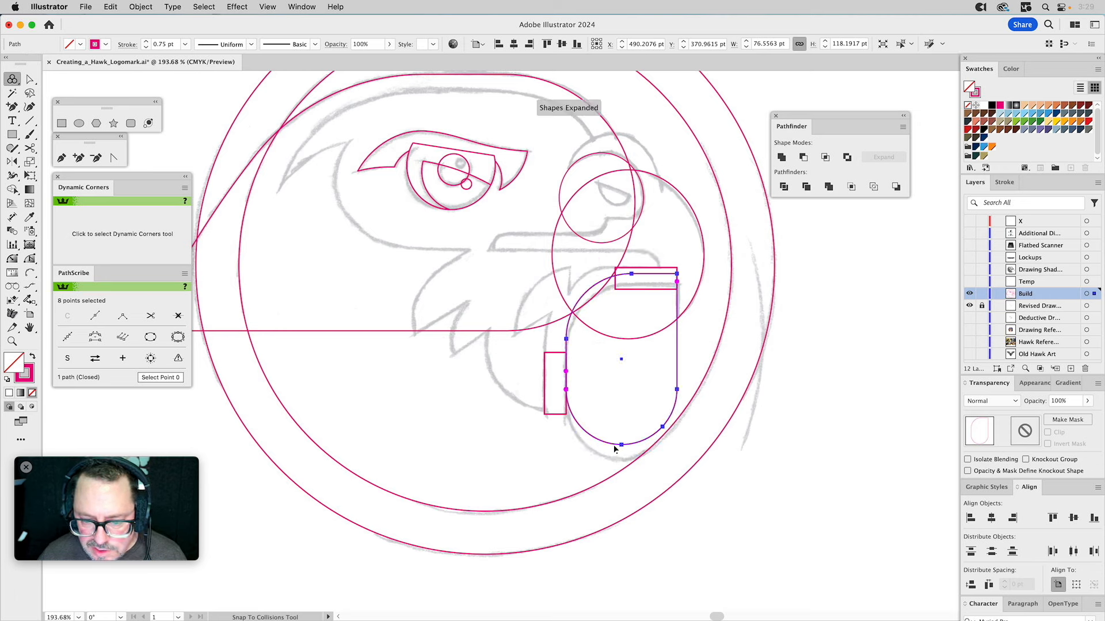
{"action": "left_click_drag", "start_coordinate": [615, 448], "coordinate": [611, 446]}
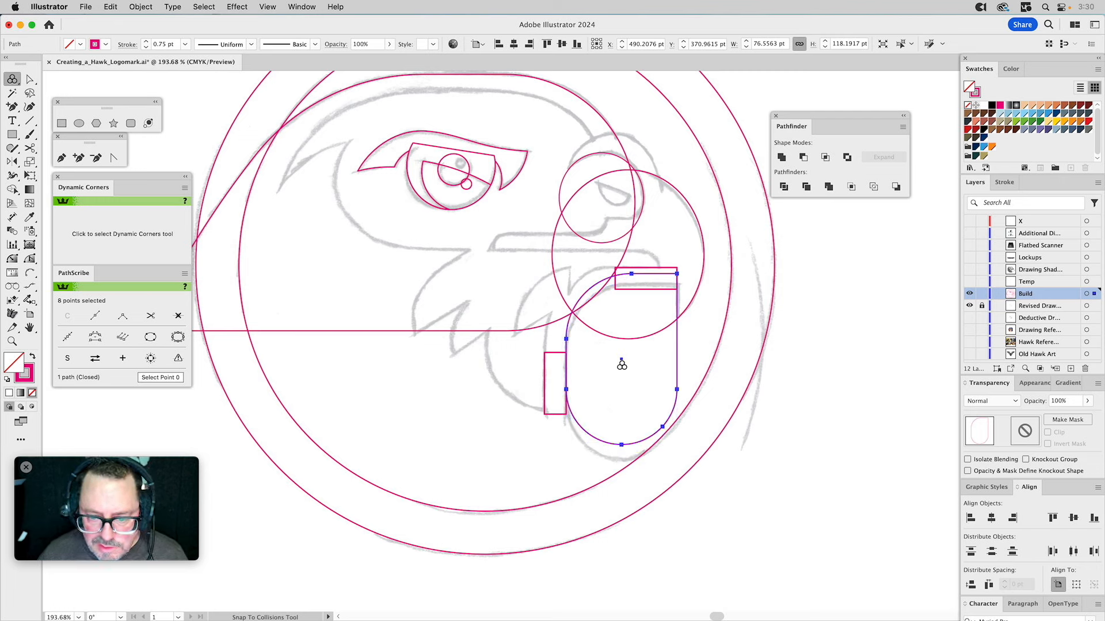
{"action": "key", "text": "v"}
{"action": "left_click", "coordinate": [663, 325]}
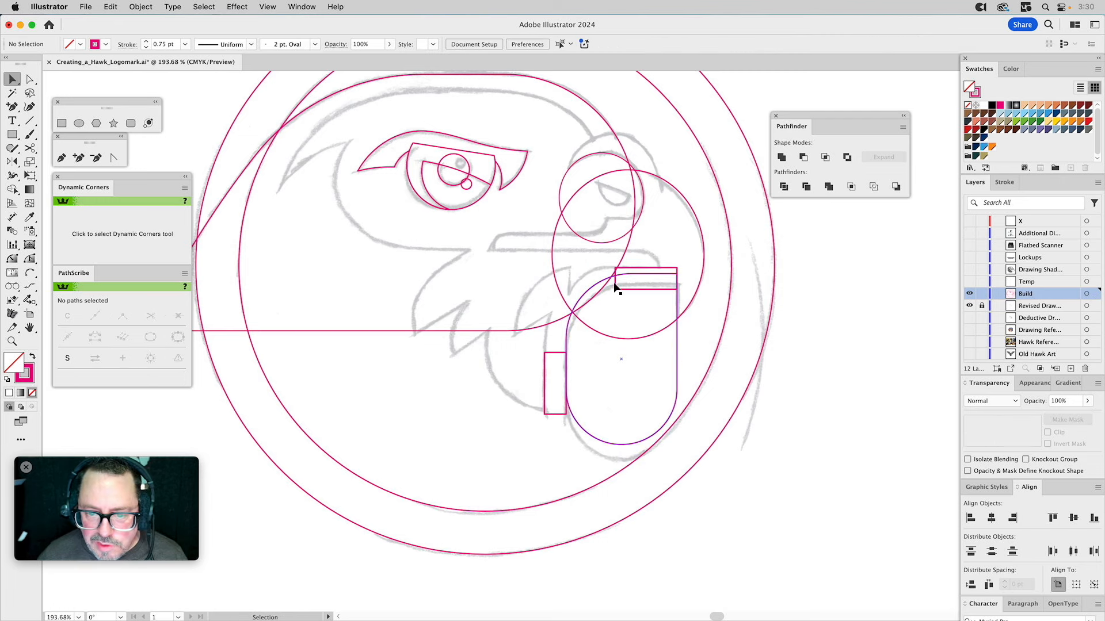
Step: Move both spacing rectangles clear of the throat shape, the horizontal one onto the ring's right side and the vertical one straight down
{"action": "left_click_drag", "start_coordinate": [628, 294], "coordinate": [718, 294]}
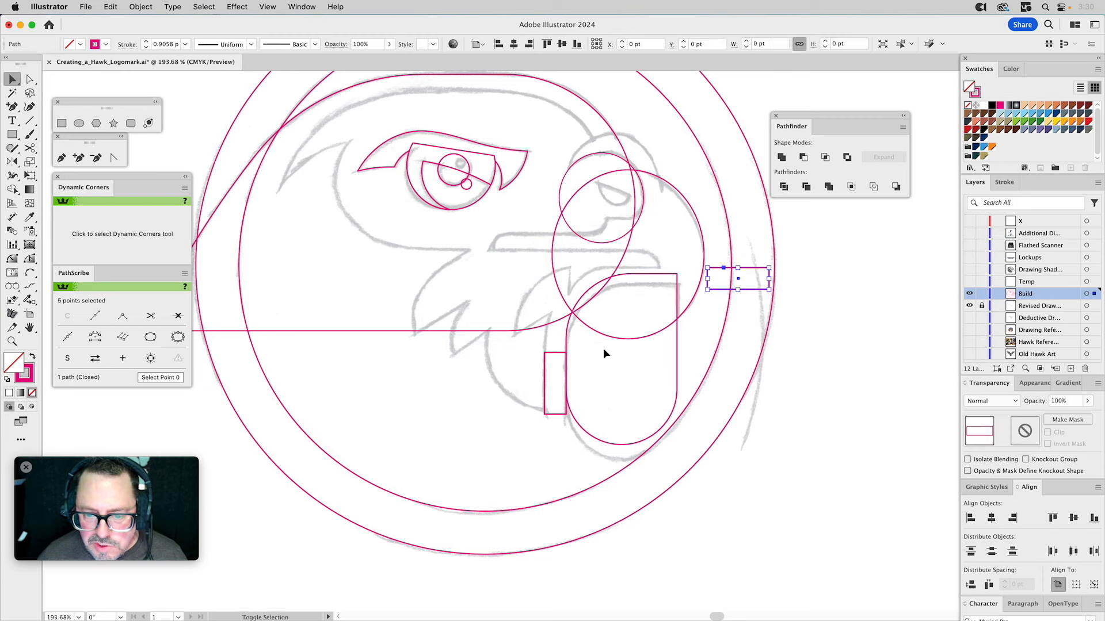
{"action": "left_click_drag", "start_coordinate": [546, 375], "coordinate": [548, 501]}
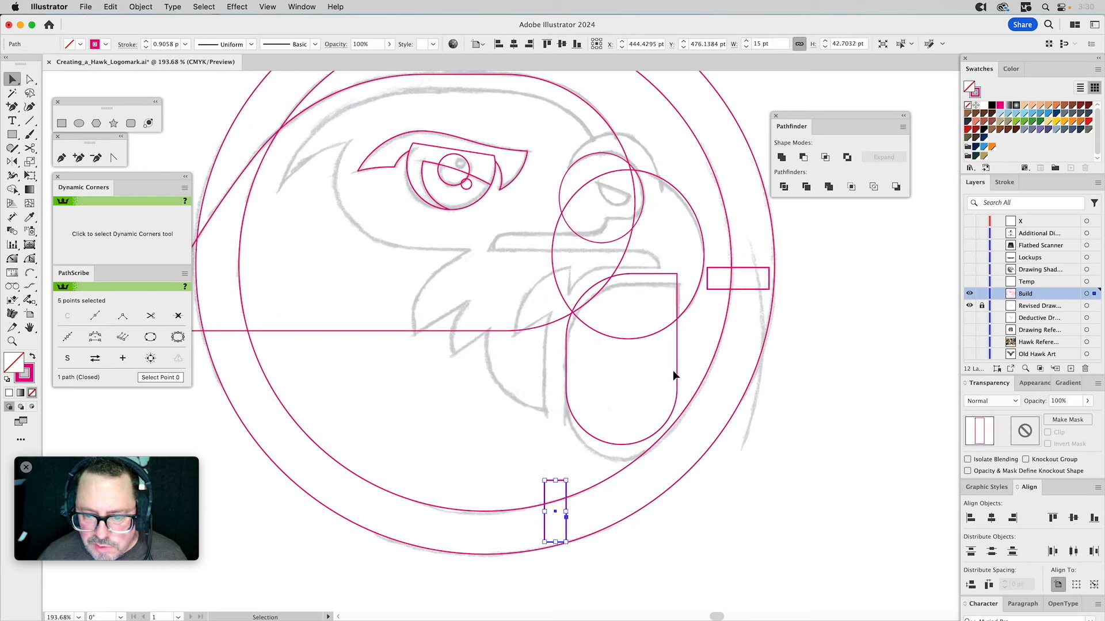
Step: Try snapping the throat shape down against the inner circle, and undo both the snap and the vertical spacing rectangle's move
{"action": "left_click", "coordinate": [678, 370]}
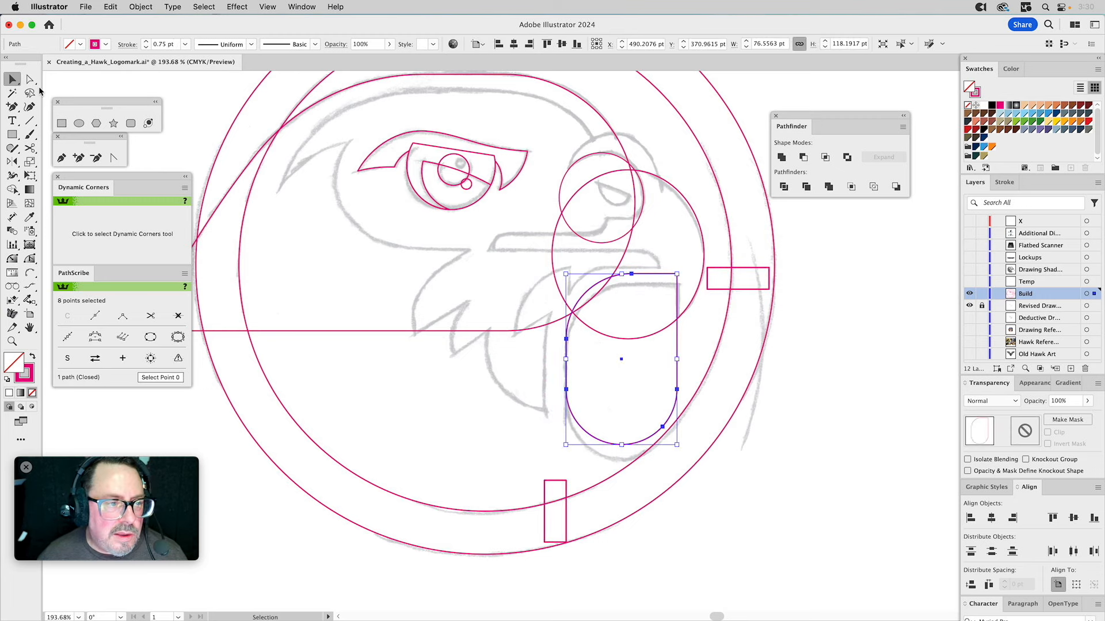
{"action": "left_click_drag", "start_coordinate": [19, 84], "coordinate": [53, 113]}
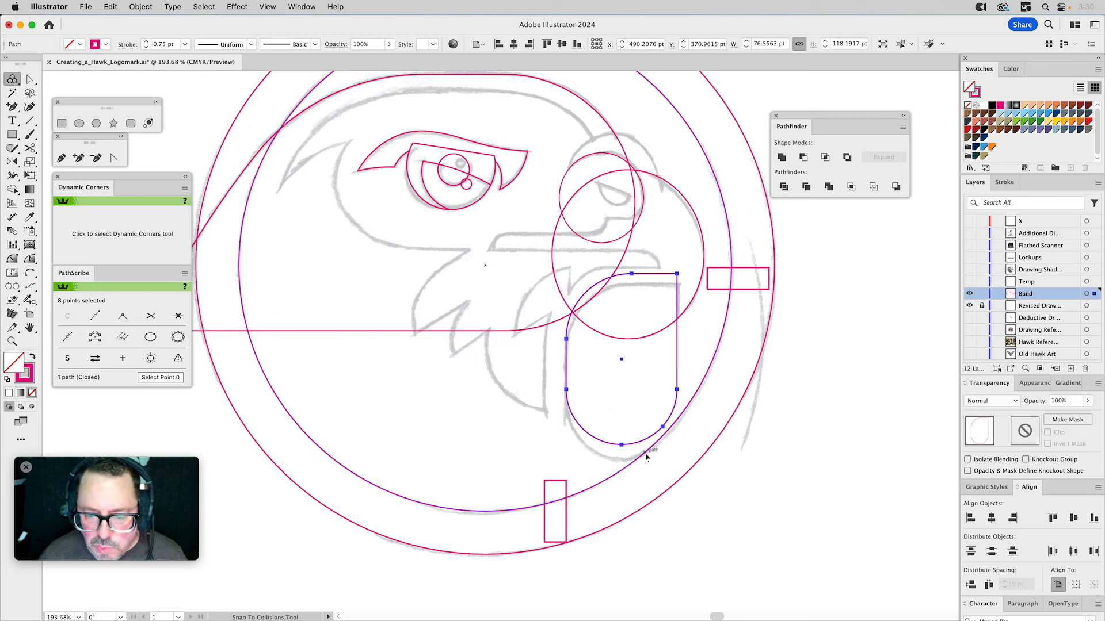
{"action": "left_click_drag", "start_coordinate": [640, 444], "coordinate": [640, 451]}
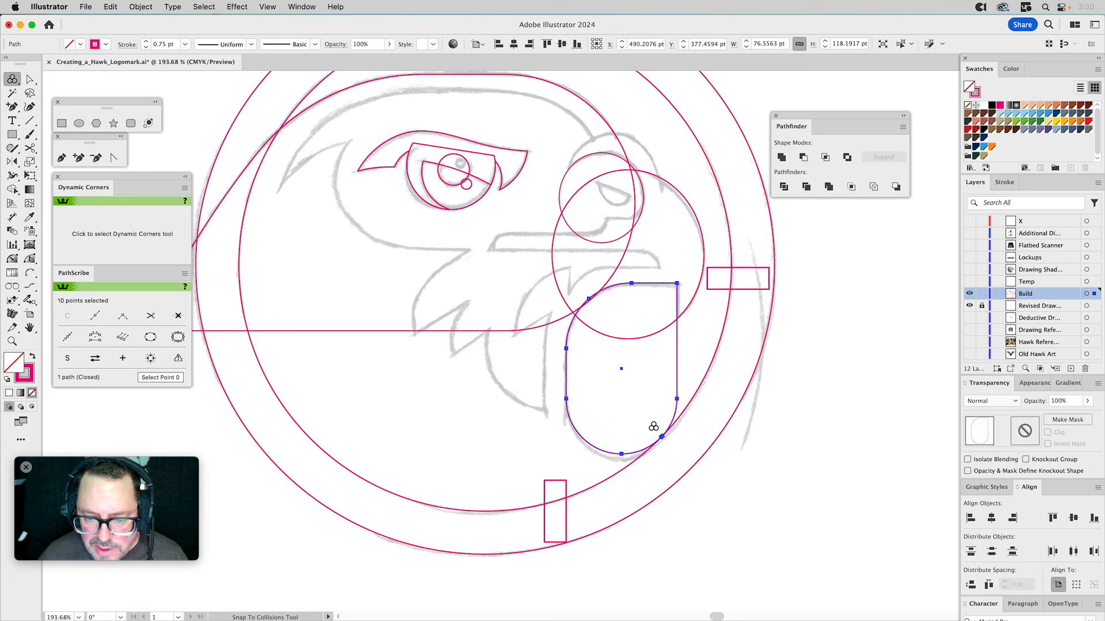
{"action": "key", "text": "v"}
{"action": "key", "text": "super+z"}
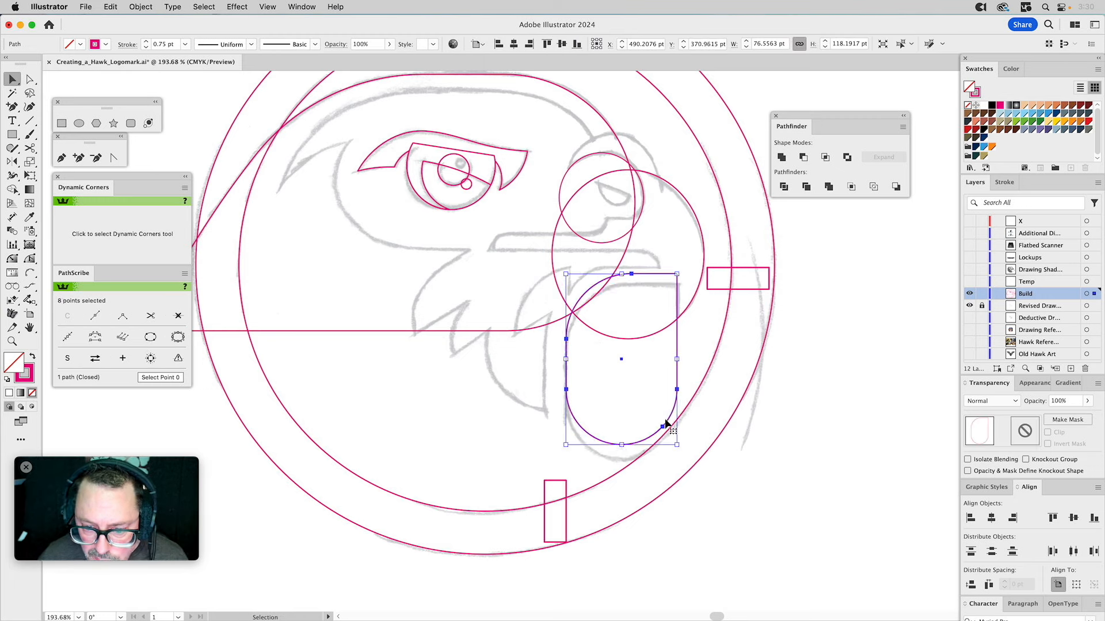
{"action": "left_click", "coordinate": [664, 434]}
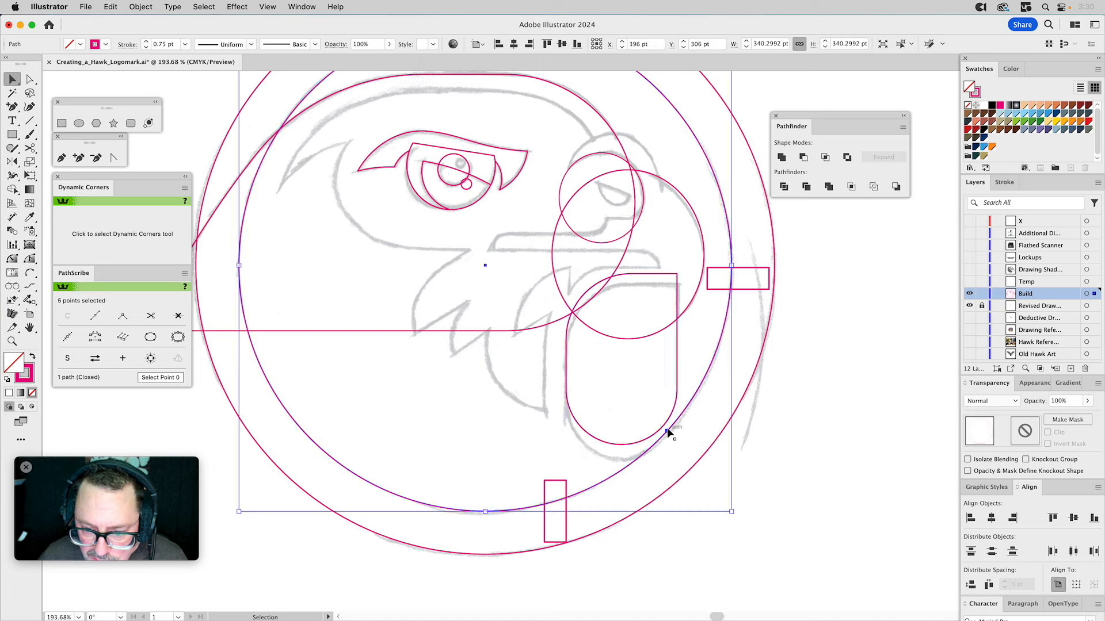
{"action": "key", "text": "a"}
{"action": "key", "text": "super+z"}
{"action": "key", "text": "v"}
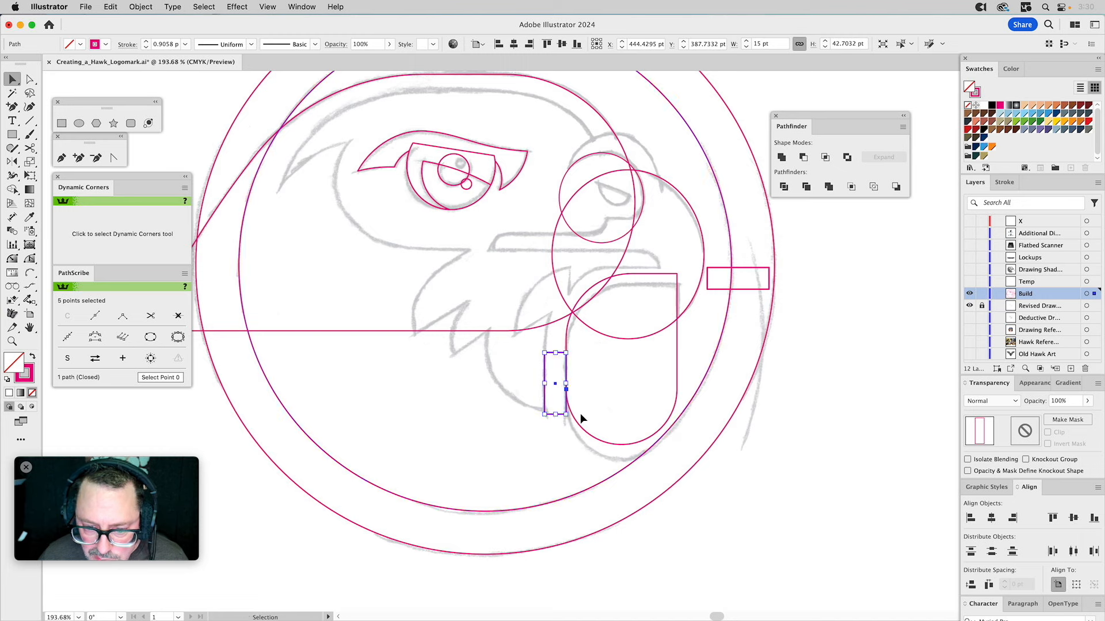
Step: Move the vertical spacing rectangle below the throat shape and snap the throat shape down until its lower-right curve touches the inner circle
{"action": "left_click_drag", "start_coordinate": [556, 383], "coordinate": [557, 469]}
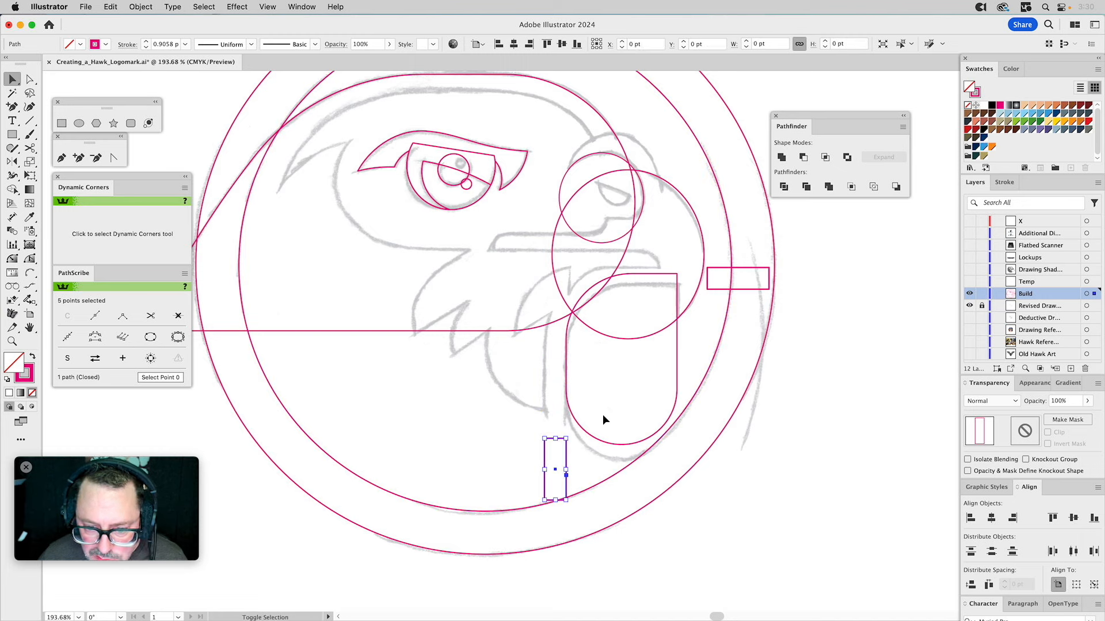
{"action": "left_click_drag", "start_coordinate": [12, 79], "coordinate": [60, 107]}
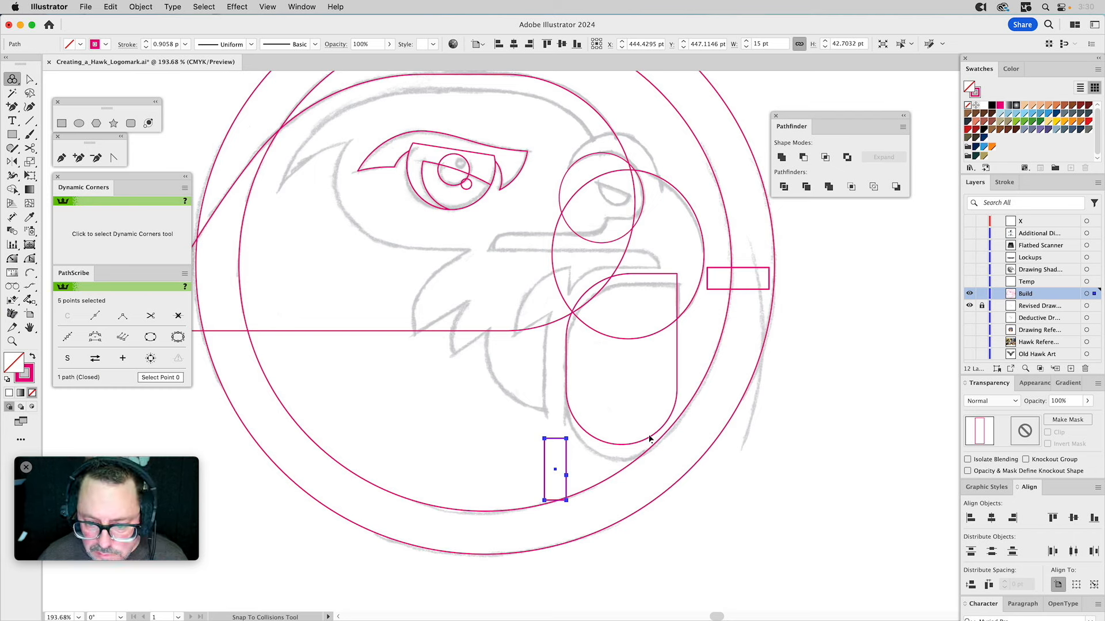
{"action": "left_click_drag", "start_coordinate": [649, 437], "coordinate": [650, 444]}
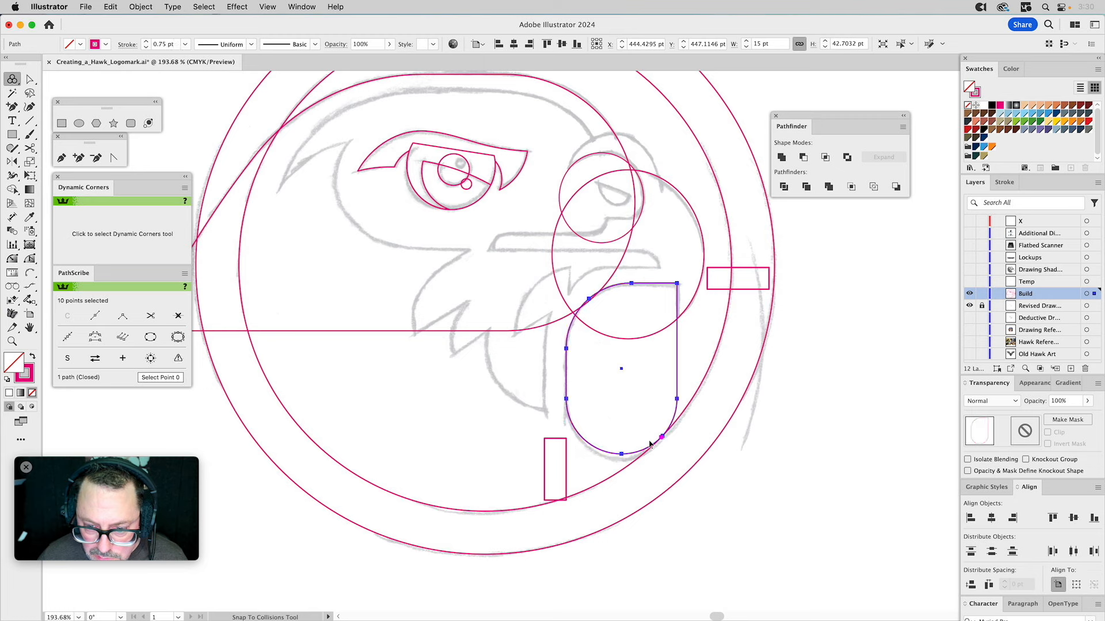
{"action": "key", "text": "v"}
{"action": "left_click", "coordinate": [686, 441]}
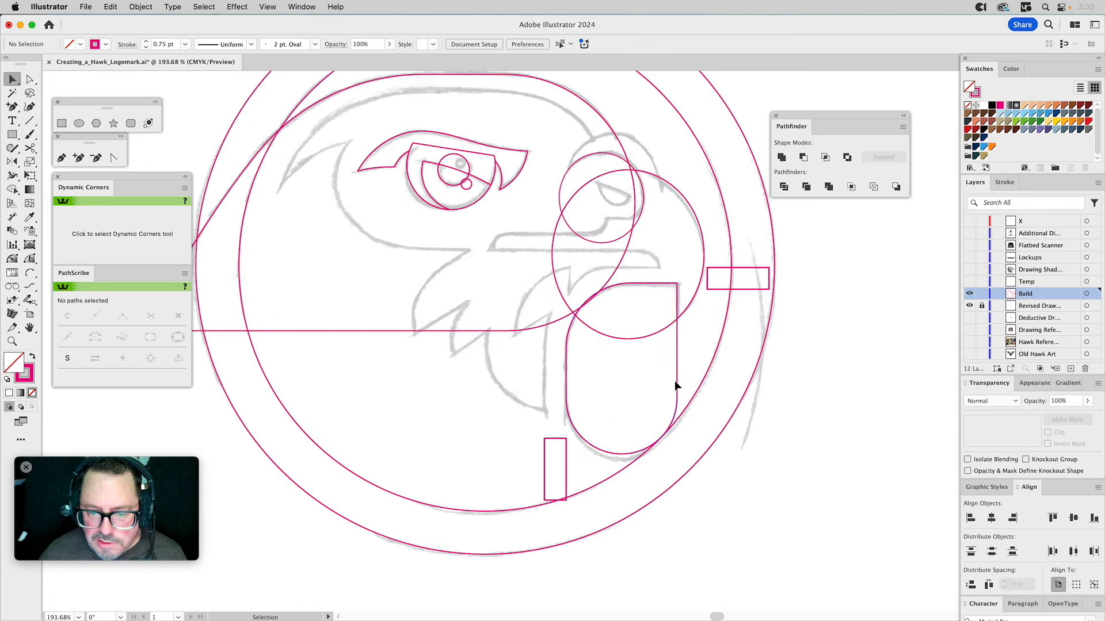
{"action": "left_click", "coordinate": [677, 383]}
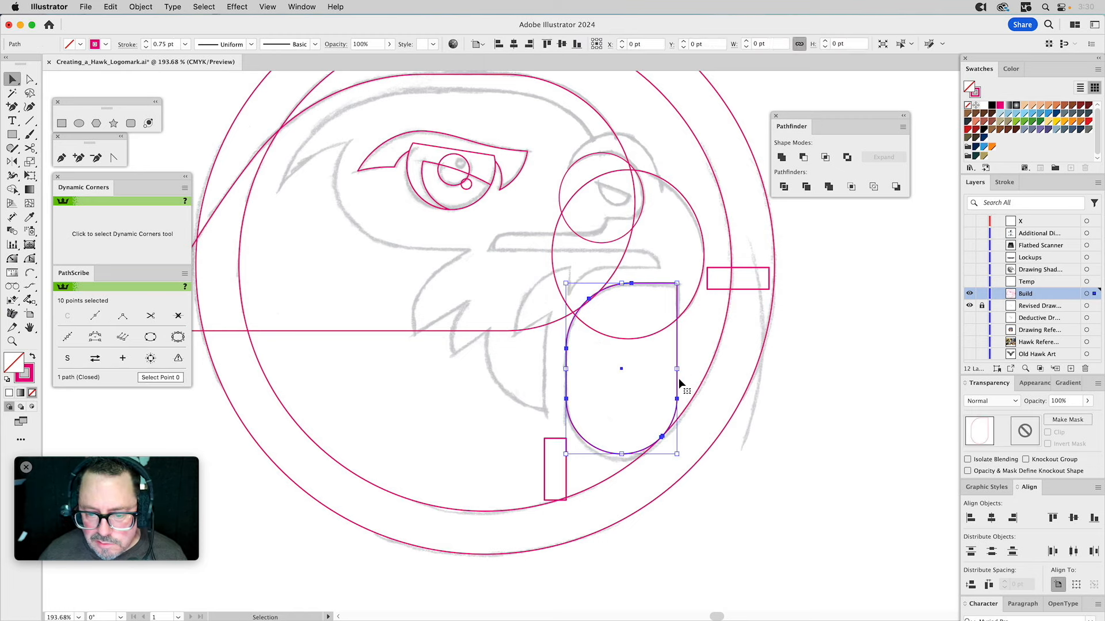
{"action": "left_click", "coordinate": [643, 360]}
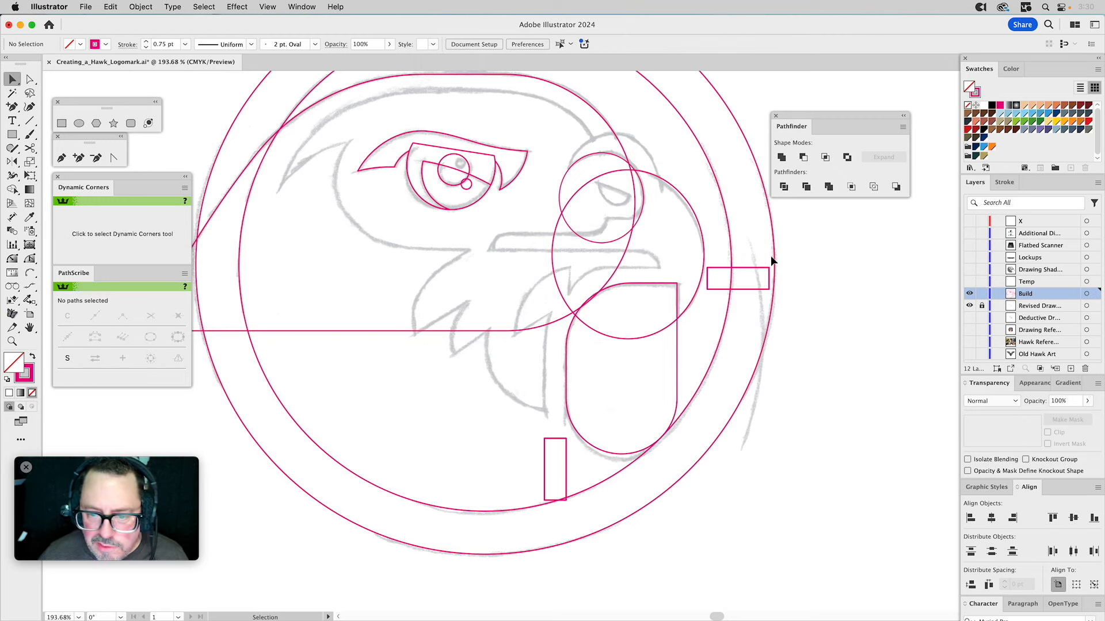
Step: Lower the throat shape's upper edge to the bottom of the repositioned horizontal spacing rectangle, and park that rectangle outside the circles
{"action": "left_click_drag", "start_coordinate": [760, 271], "coordinate": [675, 270]}
{"action": "key", "text": "a"}
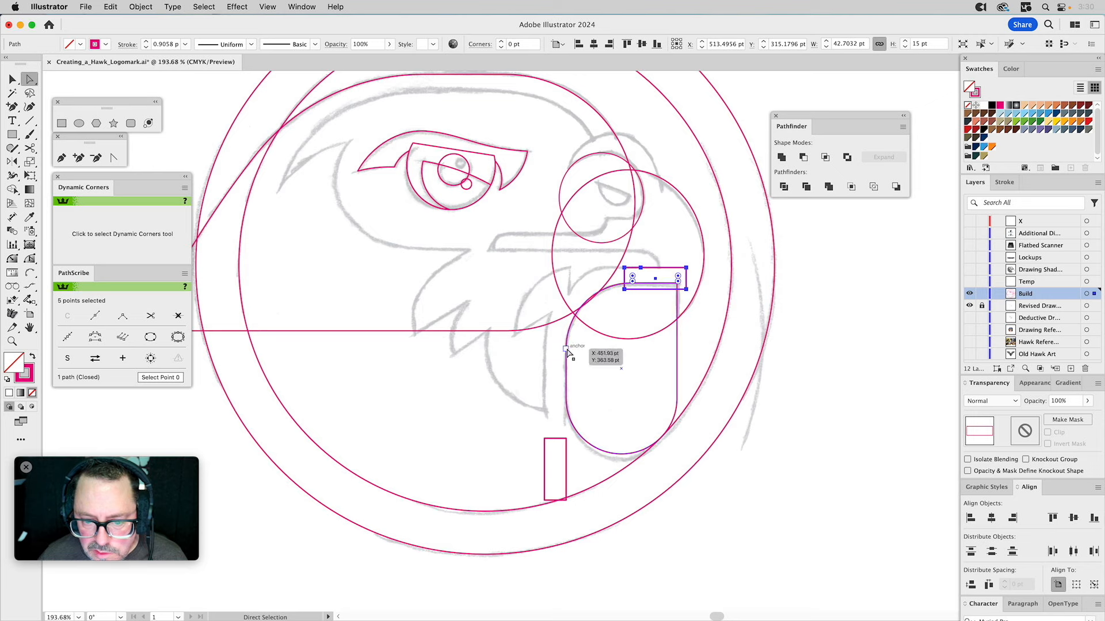
{"action": "left_click", "coordinate": [566, 349]}
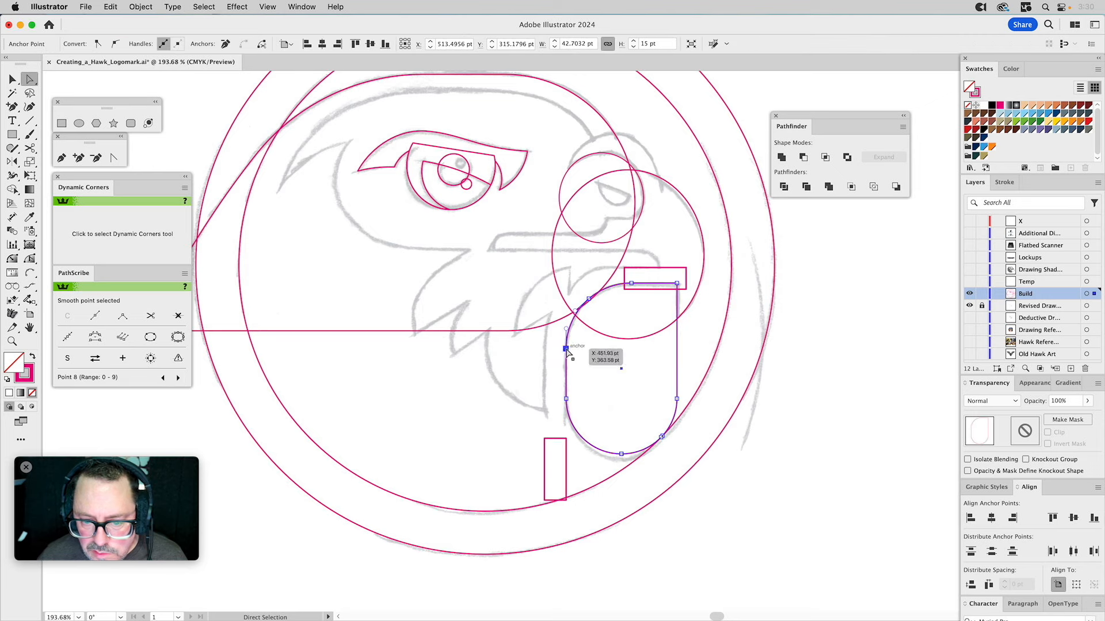
{"action": "left_click", "coordinate": [589, 299], "text": "shift"}
{"action": "left_click", "coordinate": [631, 283], "text": "shift"}
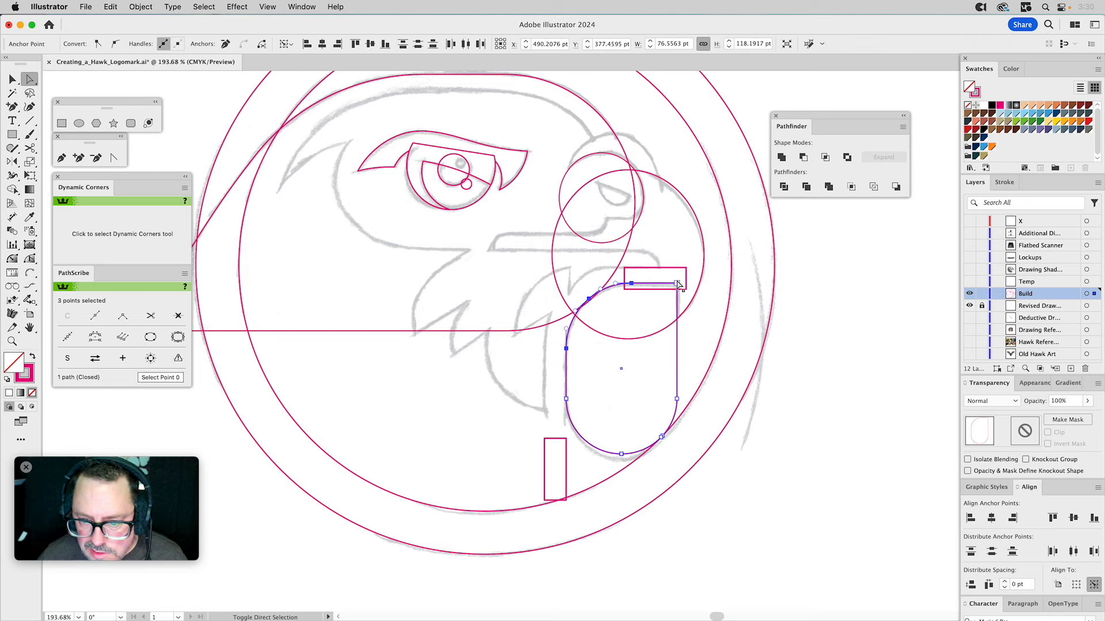
{"action": "left_click_drag", "start_coordinate": [678, 287], "coordinate": [677, 295]}
{"action": "key", "text": "v"}
{"action": "left_click", "coordinate": [849, 340]}
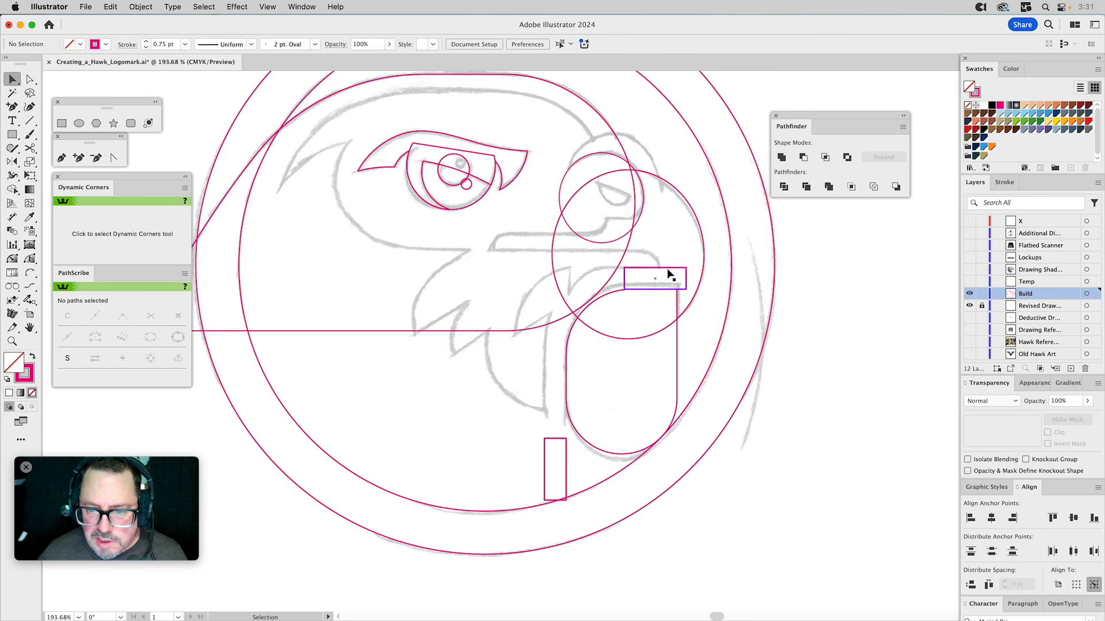
{"action": "left_click_drag", "start_coordinate": [669, 272], "coordinate": [867, 286]}
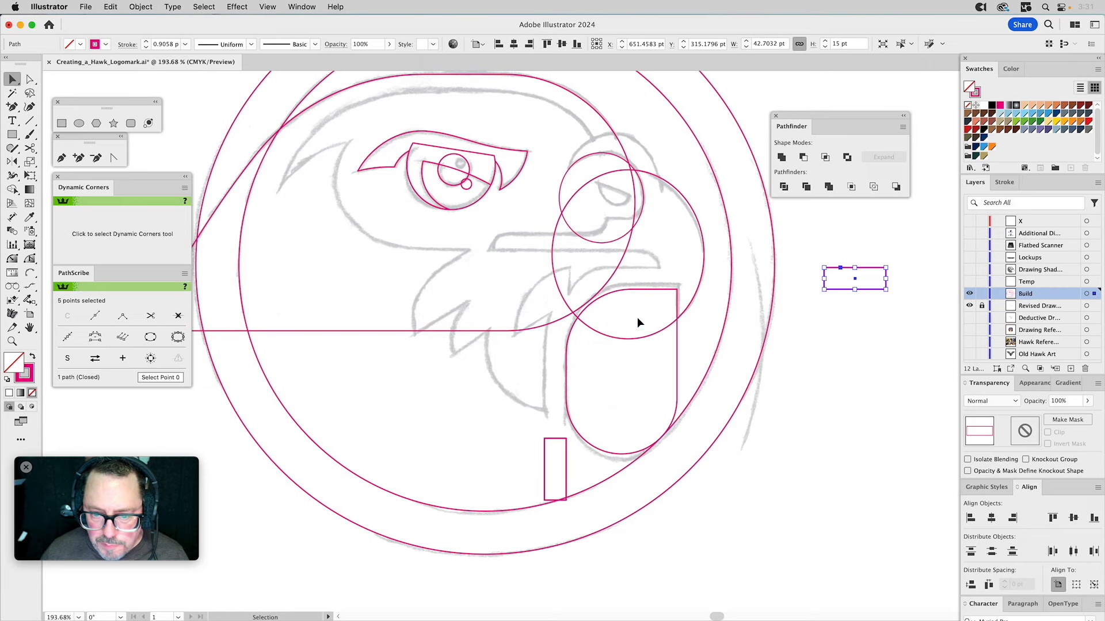
Step: Draw a closed straight-sided Pen path from the throat's circle contact point, below the inner circle, to the head shape's lower-left corner and back across the head
{"action": "scroll", "coordinate": [383, 273], "scroll_direction": "left", "scroll_amount": 5}
{"action": "scroll", "coordinate": [383, 274], "scroll_direction": "up", "scroll_amount": 2}
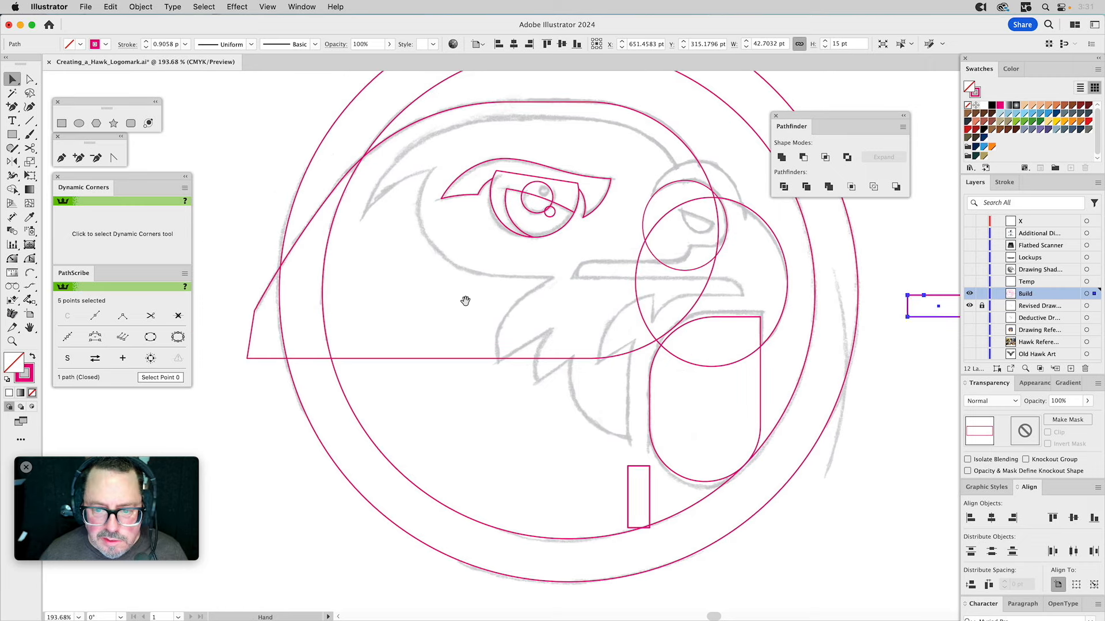
{"action": "left_click", "coordinate": [62, 157]}
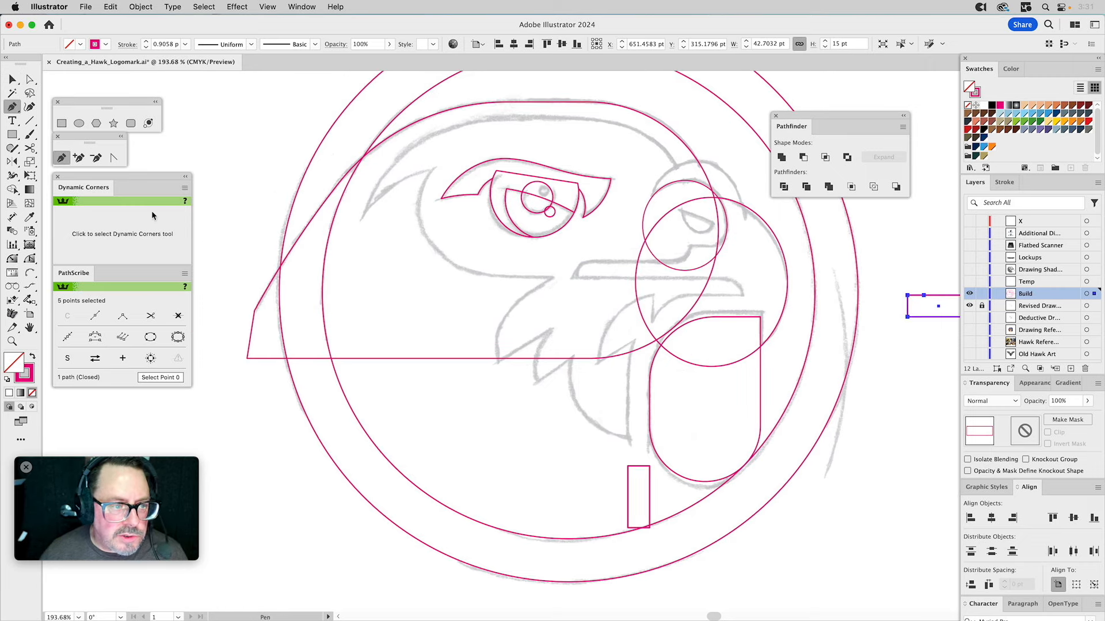
{"action": "left_click", "coordinate": [749, 343]}
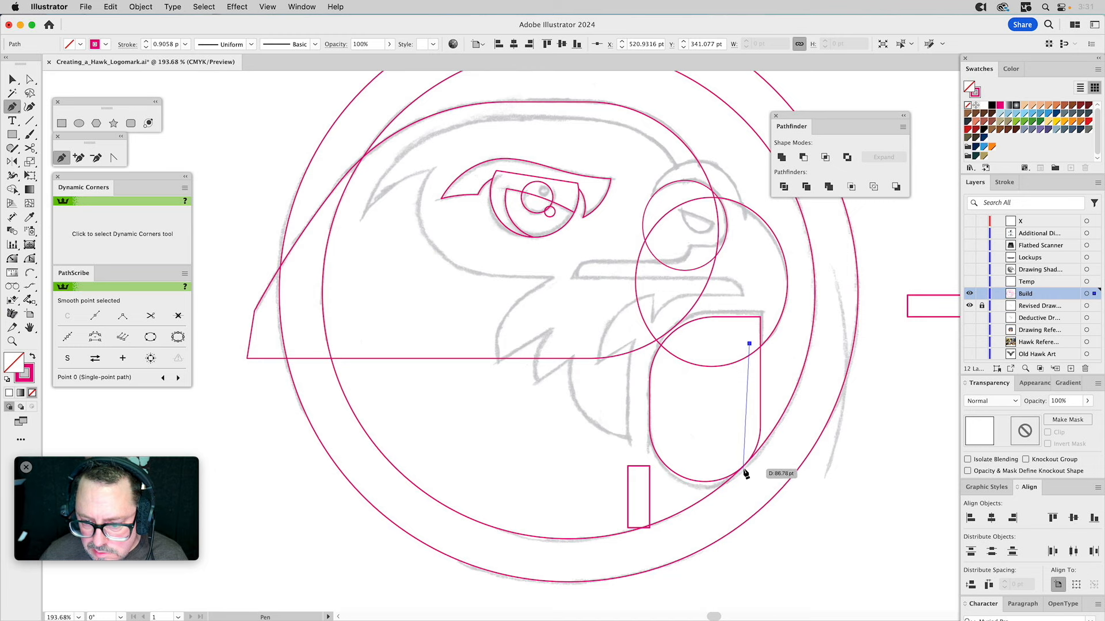
{"action": "left_click", "coordinate": [744, 465]}
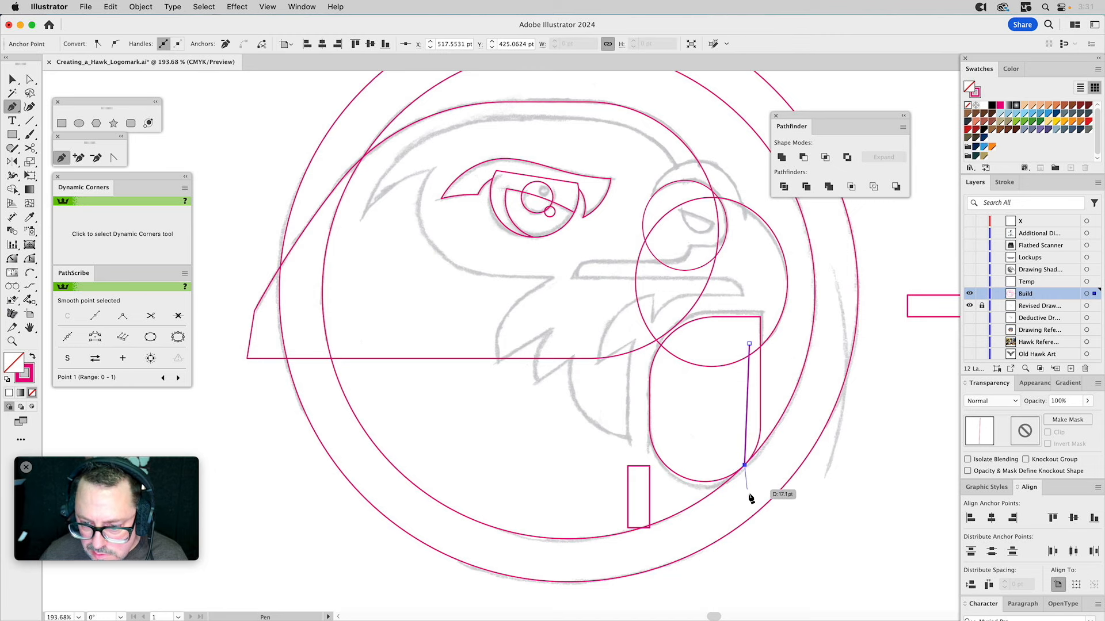
{"action": "left_click", "coordinate": [748, 500]}
{"action": "left_click", "coordinate": [614, 563]}
{"action": "left_click", "coordinate": [428, 538]}
{"action": "left_click", "coordinate": [247, 358]}
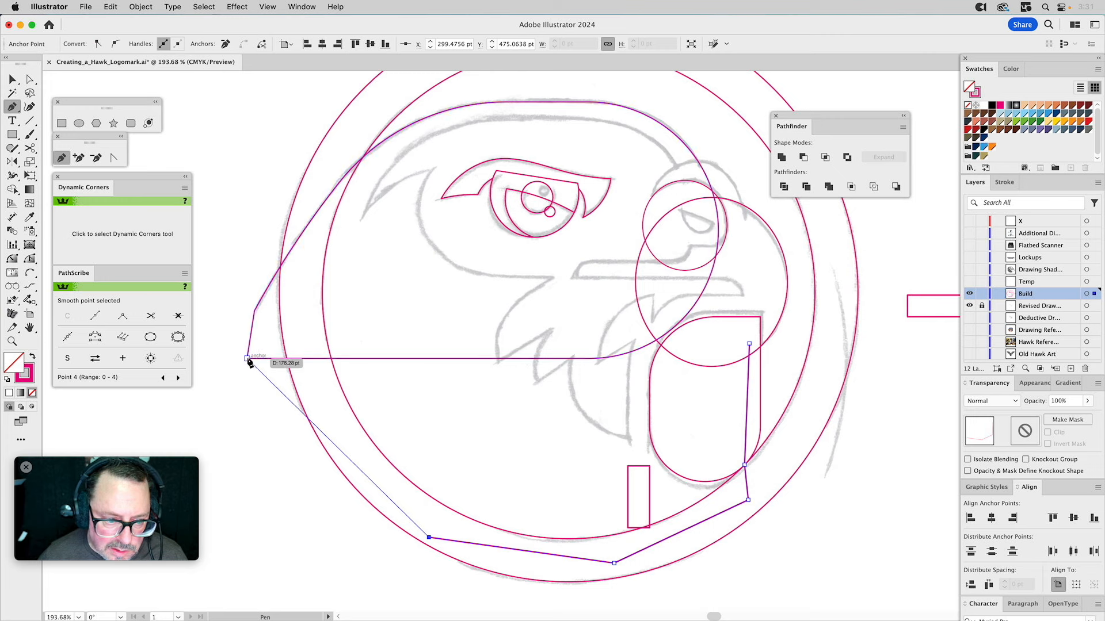
{"action": "left_click", "coordinate": [369, 299]}
{"action": "left_click", "coordinate": [747, 294]}
{"action": "left_click", "coordinate": [749, 345]}
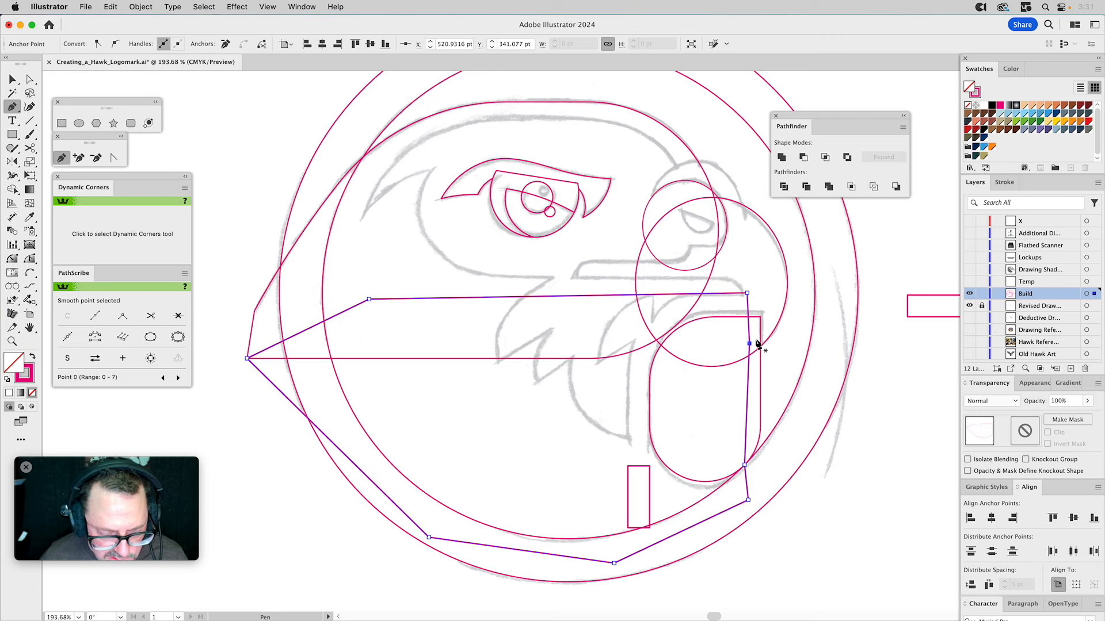
Step: Unite the new Pen path with the head shape and the large beak circle into one outline
{"action": "key", "text": "v"}
{"action": "left_click", "coordinate": [616, 105], "text": "shift"}
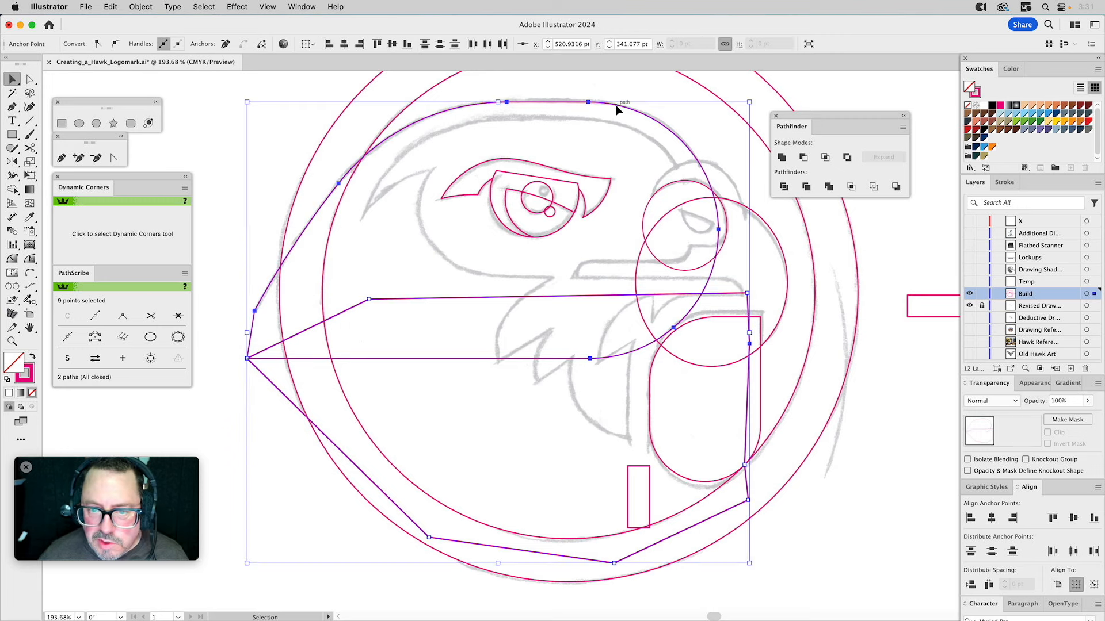
{"action": "left_click", "coordinate": [740, 206], "text": "shift"}
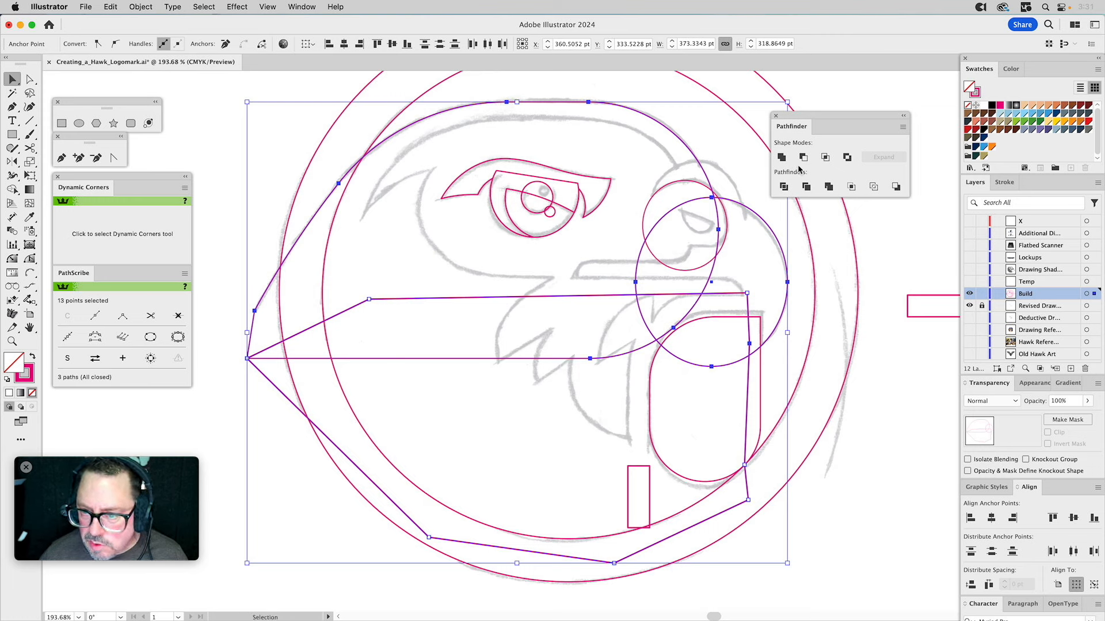
{"action": "left_click", "coordinate": [782, 158]}
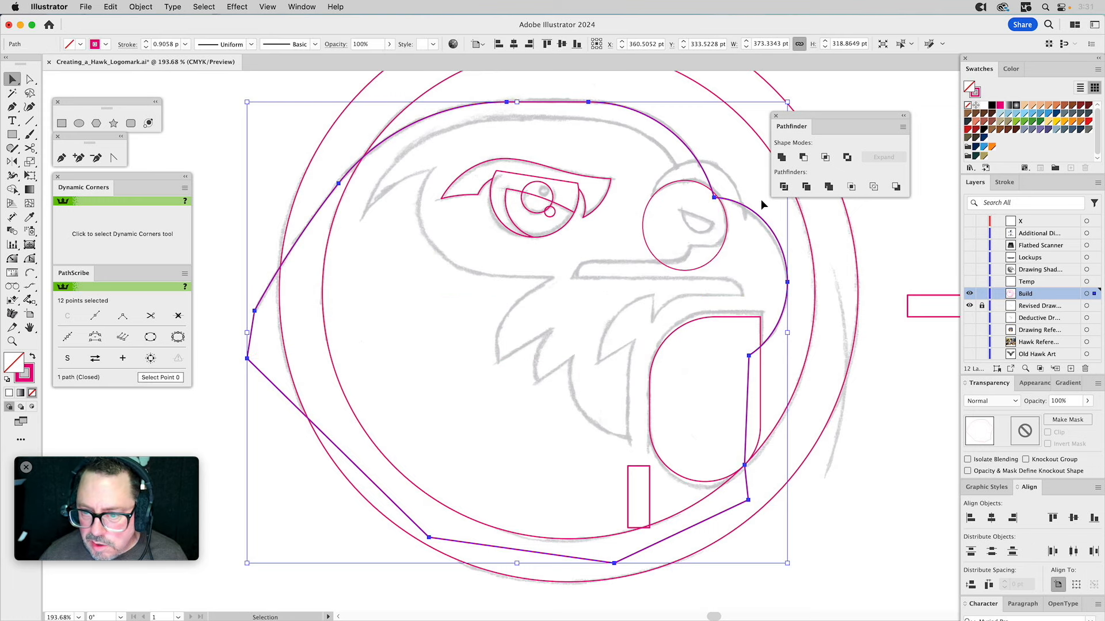
{"action": "left_click", "coordinate": [746, 164]}
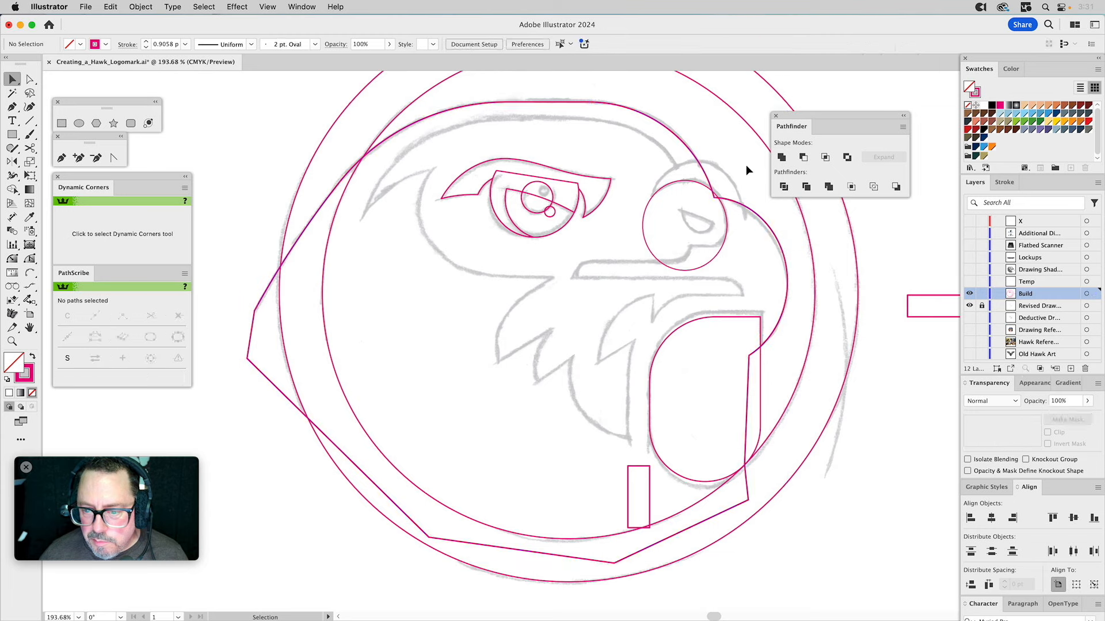
Step: Subtract the throat shape, filled blue, from the head outline, and move the remaining unfilled throat shape to the Temp layer
{"action": "left_click", "coordinate": [714, 322]}
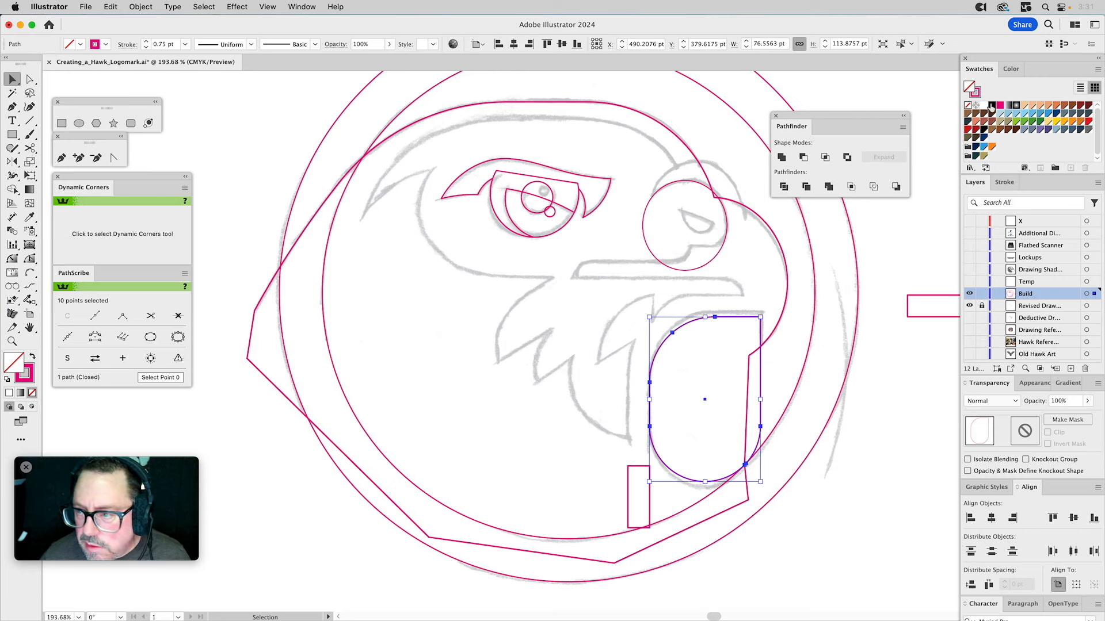
{"action": "left_click", "coordinate": [1025, 131]}
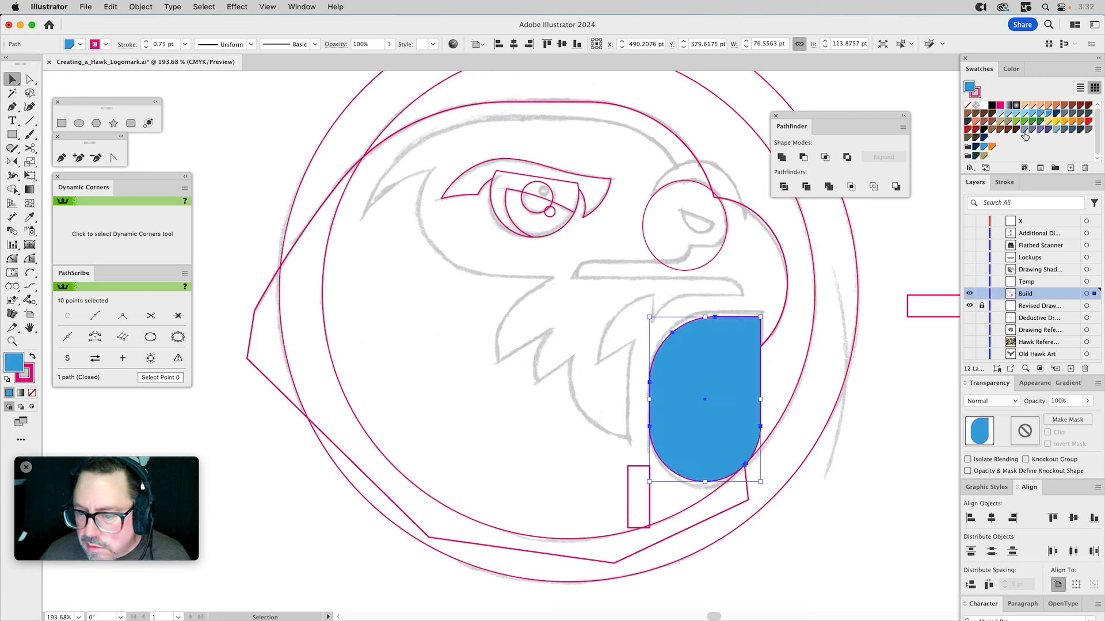
{"action": "left_click", "coordinate": [781, 321], "text": "shift"}
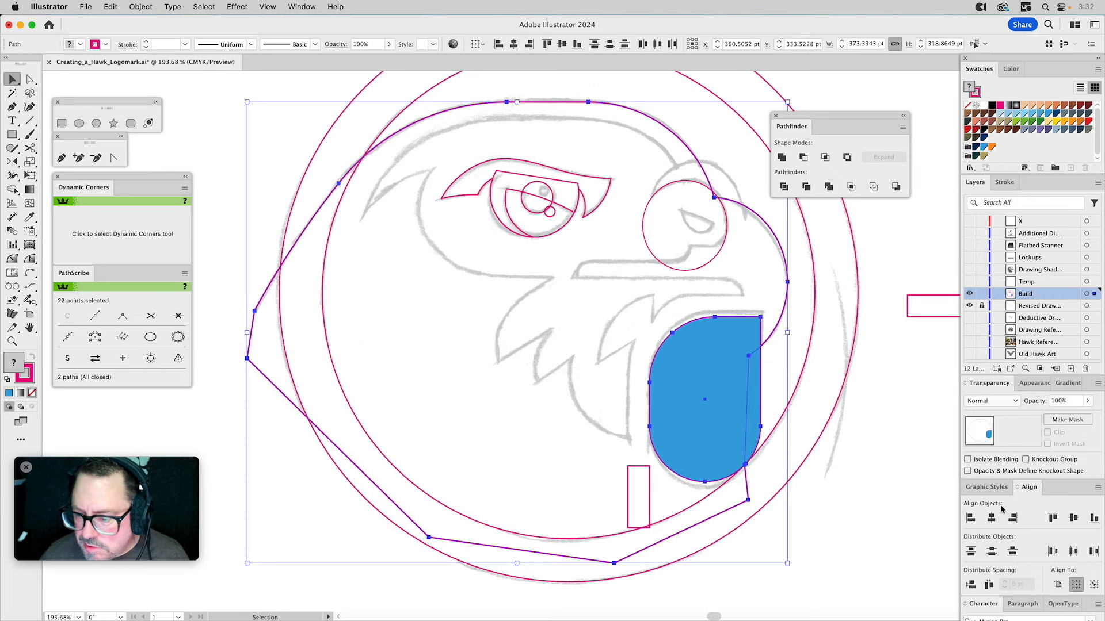
{"action": "left_click", "coordinate": [804, 157]}
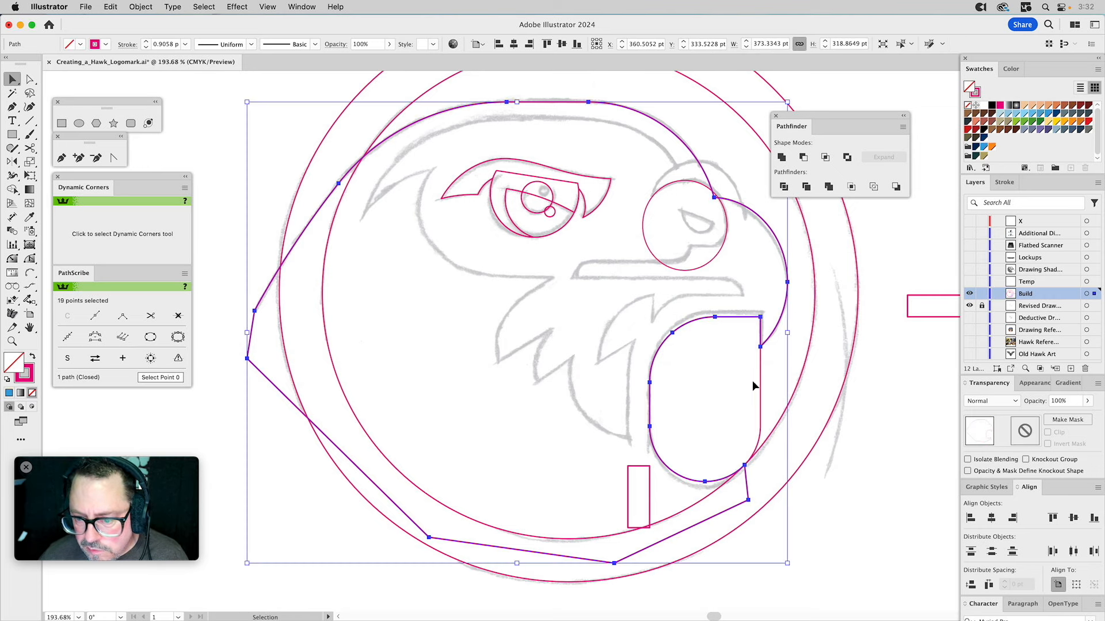
{"action": "left_click", "coordinate": [721, 402]}
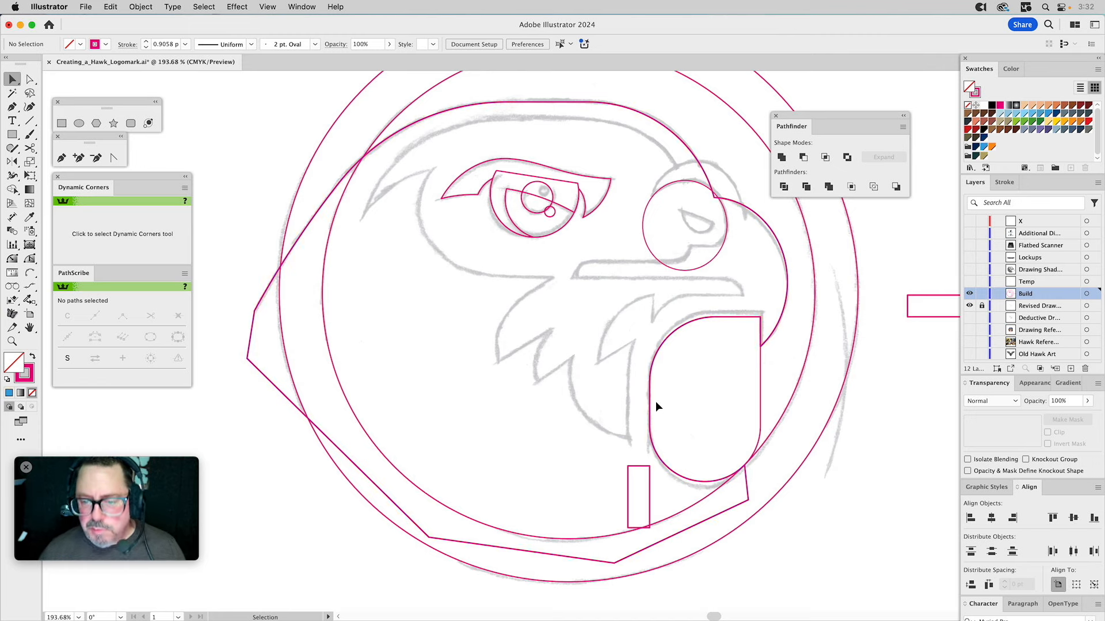
{"action": "left_click", "coordinate": [761, 373]}
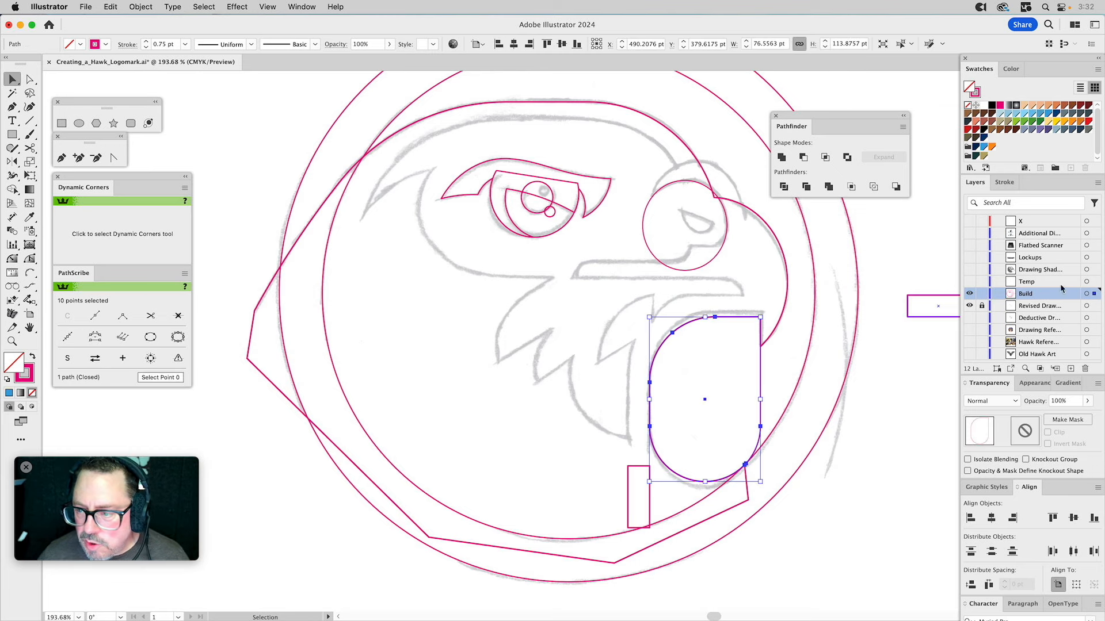
{"action": "left_click_drag", "start_coordinate": [1094, 294], "coordinate": [1094, 282]}
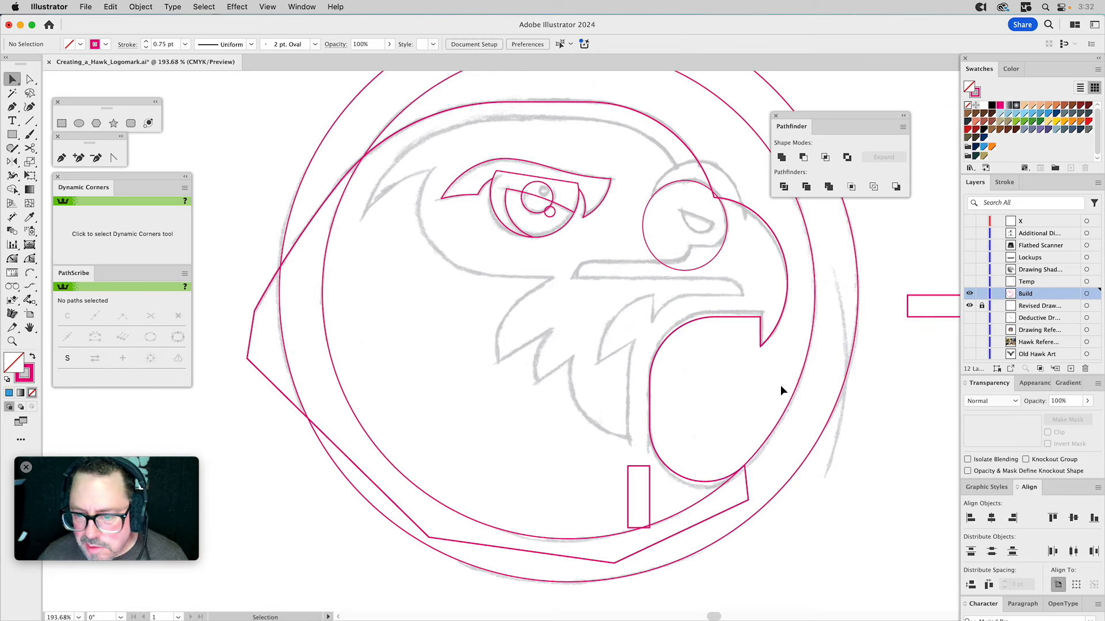
Step: Move the vertical spacing rectangle from beneath the throat to outside the circles, just below the horizontal spacing rectangle
{"action": "key", "text": "space"}
{"action": "left_click_drag", "start_coordinate": [727, 387], "coordinate": [676, 420]}
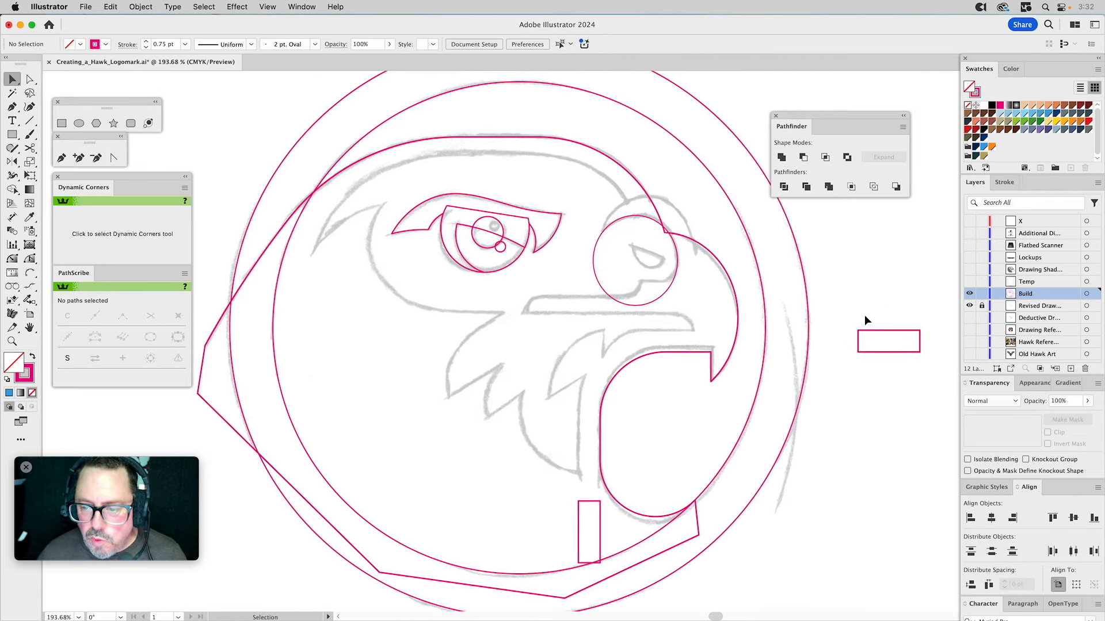
{"action": "left_click_drag", "start_coordinate": [865, 316], "coordinate": [885, 339]}
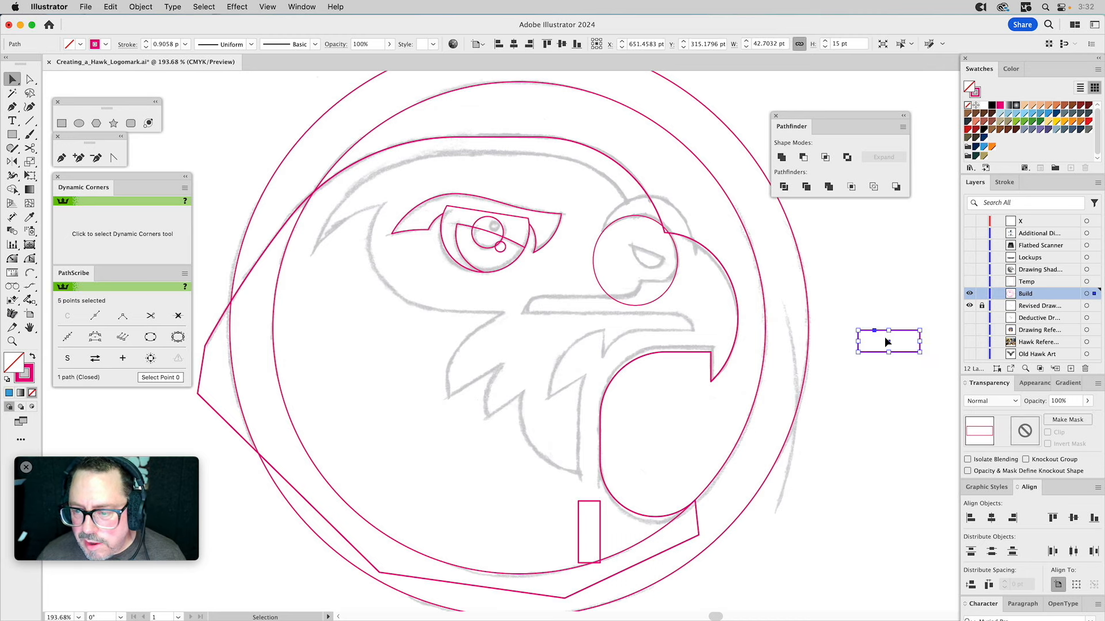
{"action": "left_click_drag", "start_coordinate": [590, 503], "coordinate": [844, 397]}
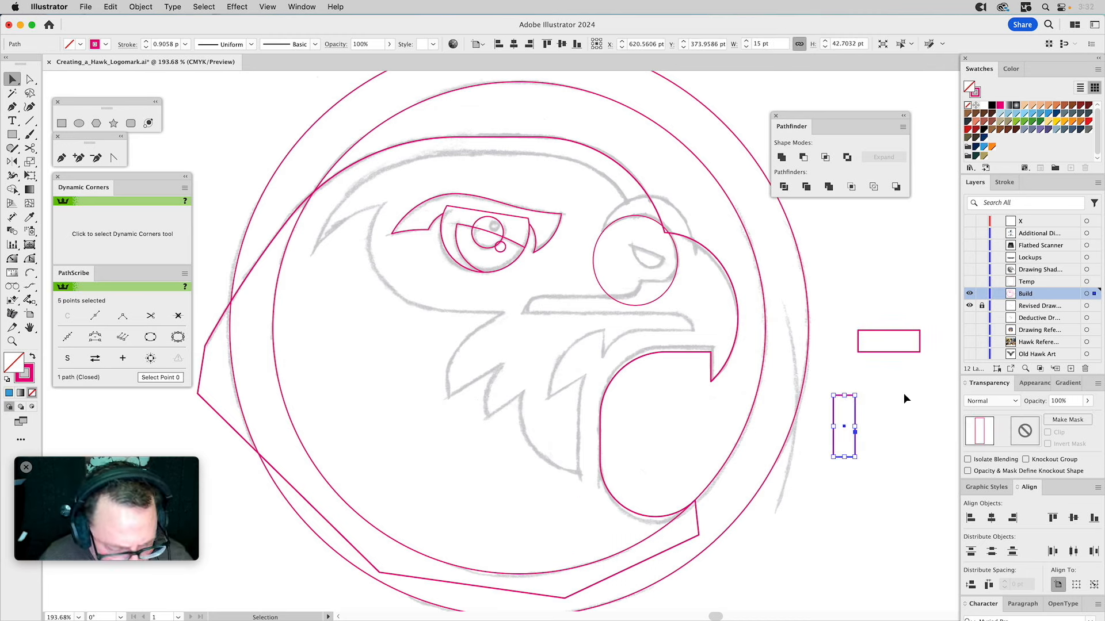
Step: Remove the extra anchor point from the right edge of the vertical spacing rectangle
{"action": "key", "text": "a"}
{"action": "left_click", "coordinate": [855, 432]}
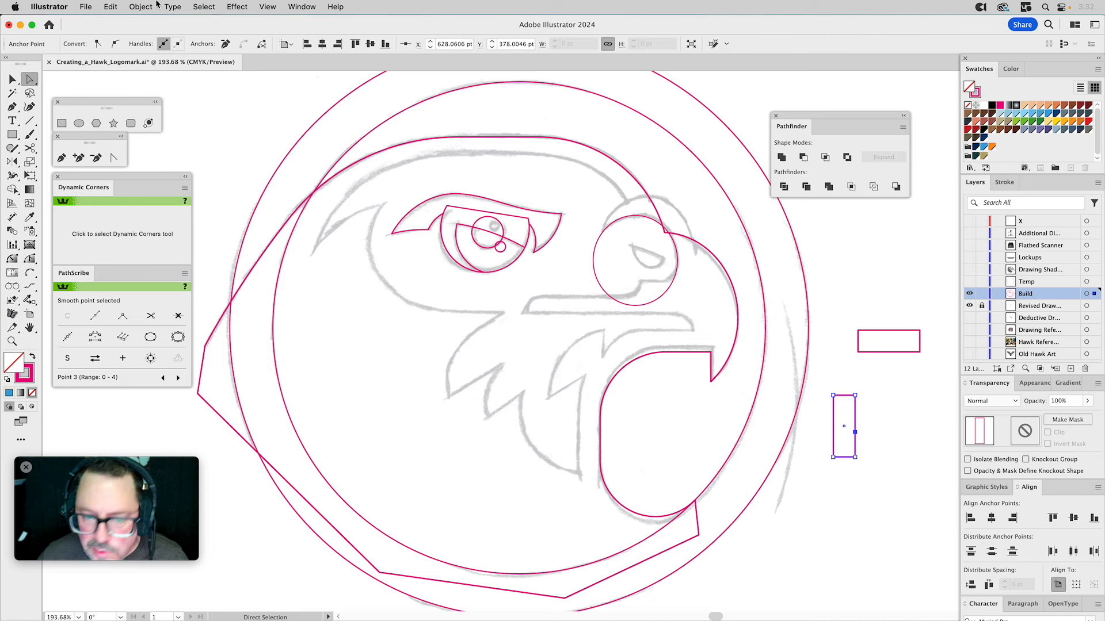
{"action": "left_click", "coordinate": [222, 47]}
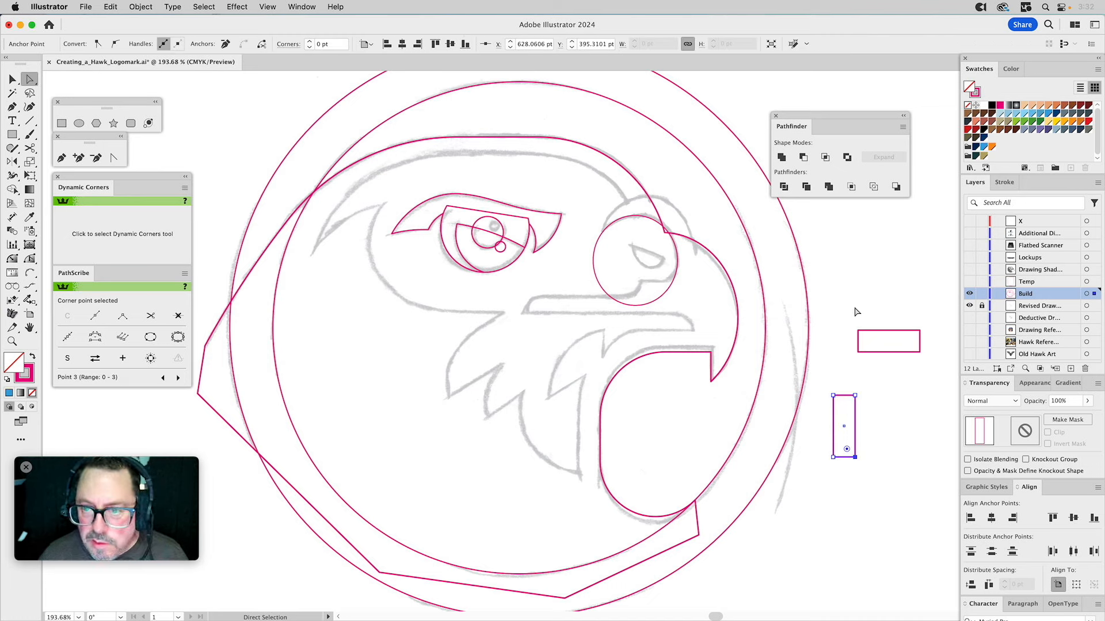
{"action": "key", "text": "v"}
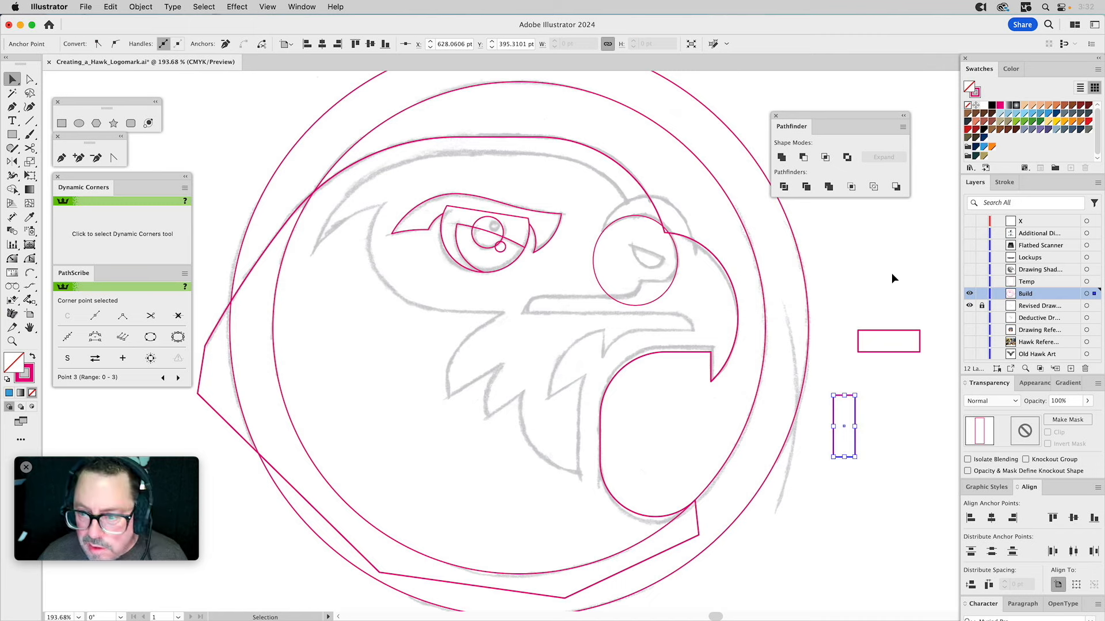
{"action": "left_click", "coordinate": [892, 273]}
Step: Duplicate the vertical spacing rectangle beside itself and set the copy's width to 11 pt with proportions constrained
{"action": "left_click", "coordinate": [833, 429]}
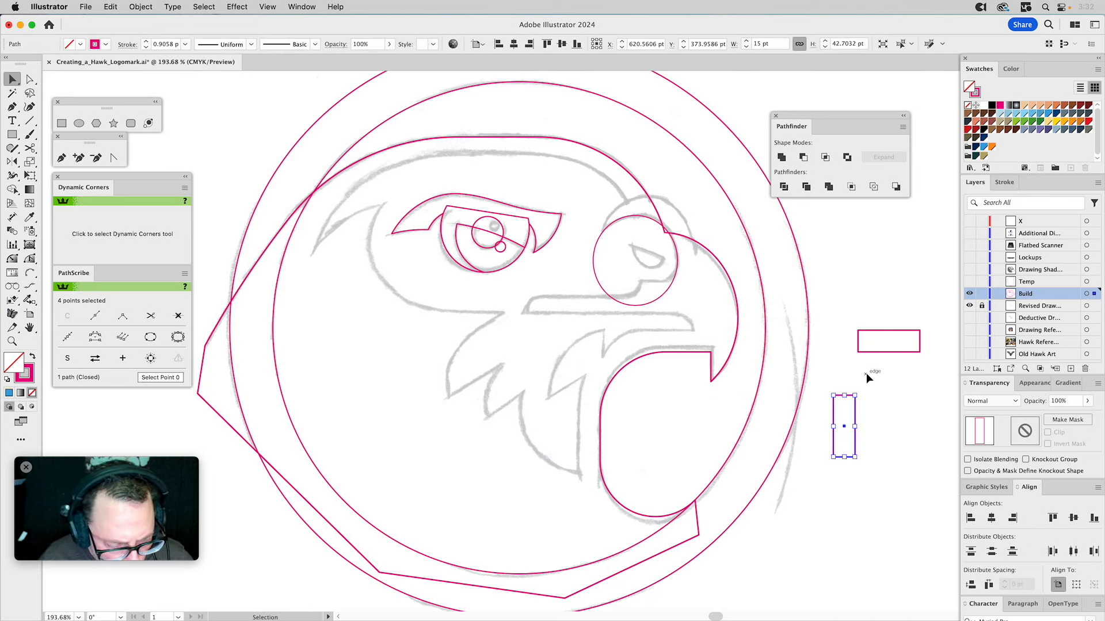
{"action": "left_click_drag", "start_coordinate": [856, 405], "coordinate": [892, 405], "text": "alt"}
{"action": "double_click", "coordinate": [756, 45]}
{"action": "type", "text": "11"}
{"action": "key", "text": "Return"}
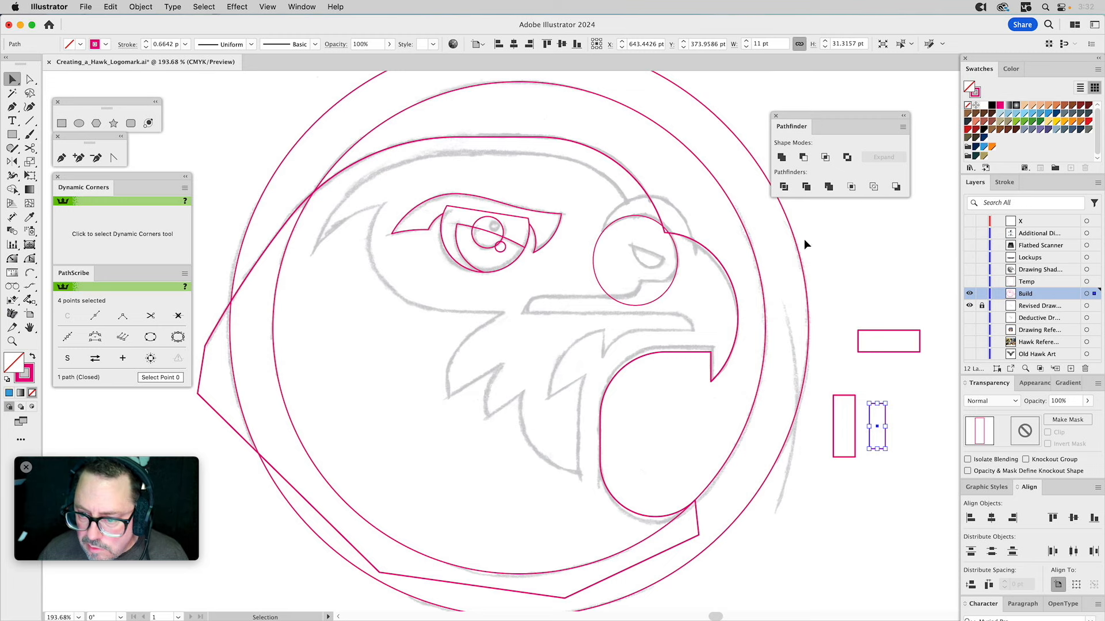
{"action": "left_click", "coordinate": [832, 261]}
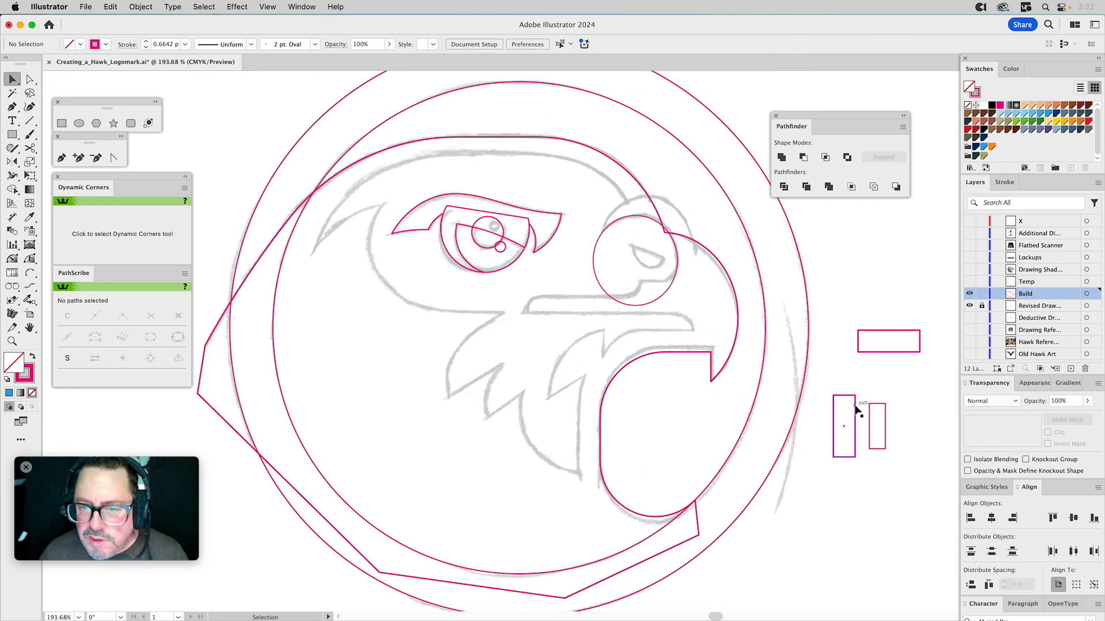
Step: Place the larger vertical spacing rectangle against the small beak circle's right side, and make a copy of that circle about 72 pt wide reaching the rectangle's far edge
{"action": "left_click_drag", "start_coordinate": [833, 397], "coordinate": [678, 263]}
{"action": "left_click", "coordinate": [695, 204]}
{"action": "left_click", "coordinate": [677, 252]}
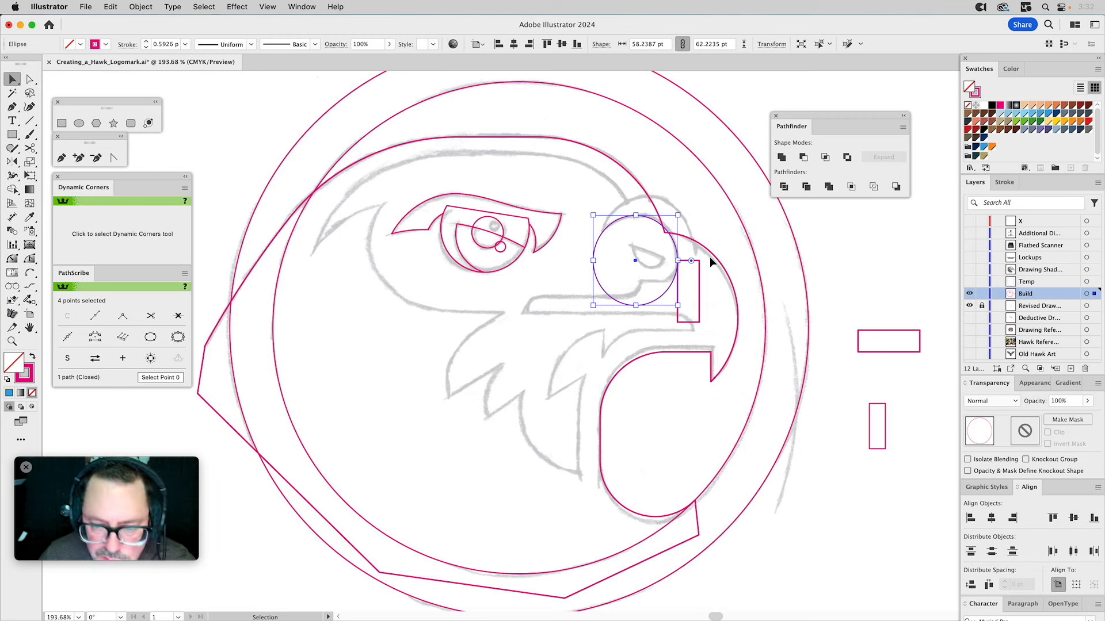
{"action": "left_click_drag", "start_coordinate": [676, 261], "coordinate": [699, 260]}
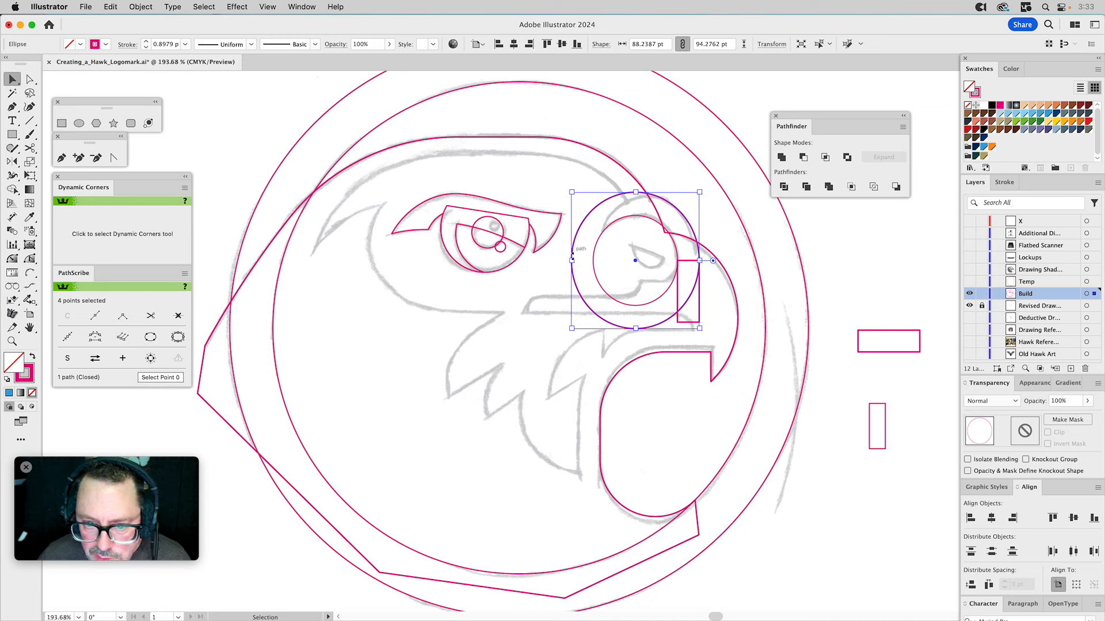
{"action": "left_click_drag", "start_coordinate": [574, 261], "coordinate": [595, 254]}
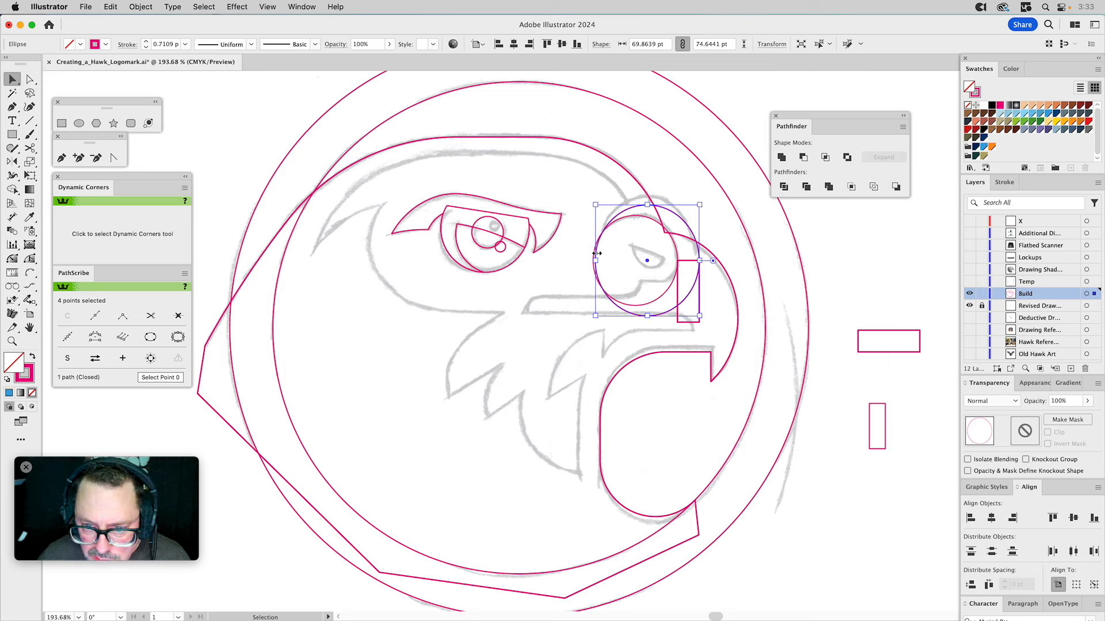
{"action": "left_click", "coordinate": [674, 183]}
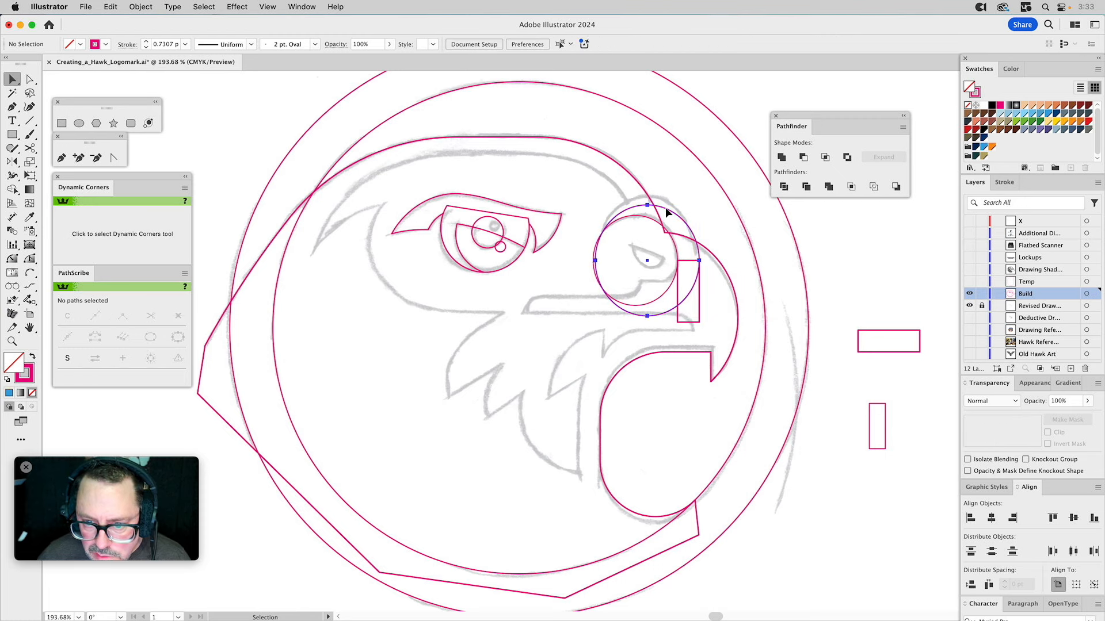
Step: Try shifting the original small beak circle slightly downward, and undo the shift
{"action": "left_click", "coordinate": [666, 210]}
{"action": "left_click", "coordinate": [671, 192]}
{"action": "left_click_drag", "start_coordinate": [642, 218], "coordinate": [643, 222]}
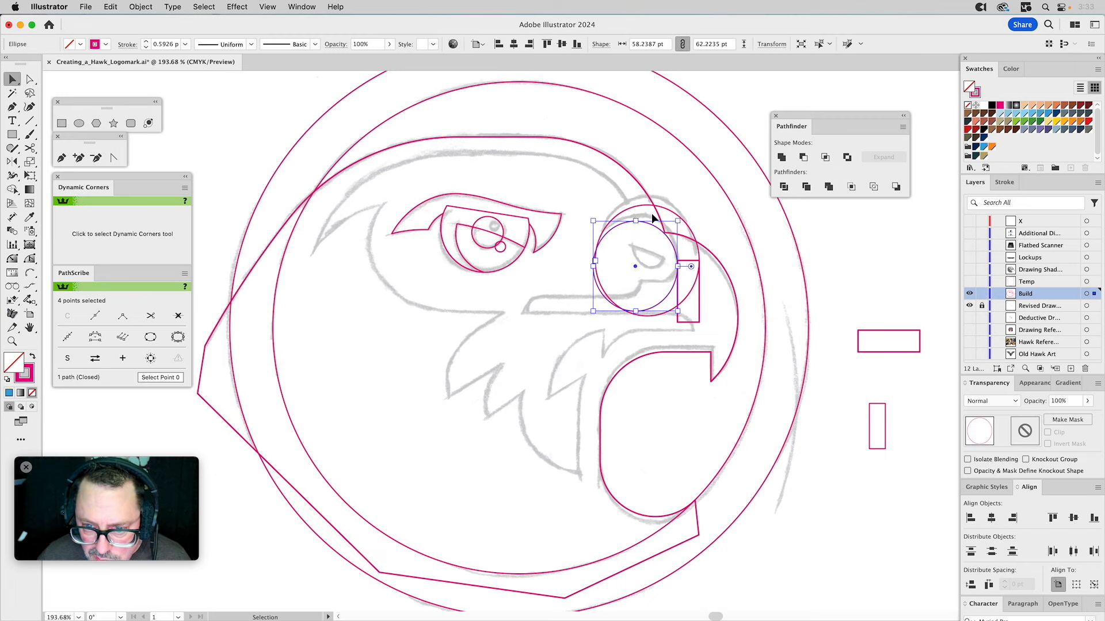
{"action": "key", "text": "a"}
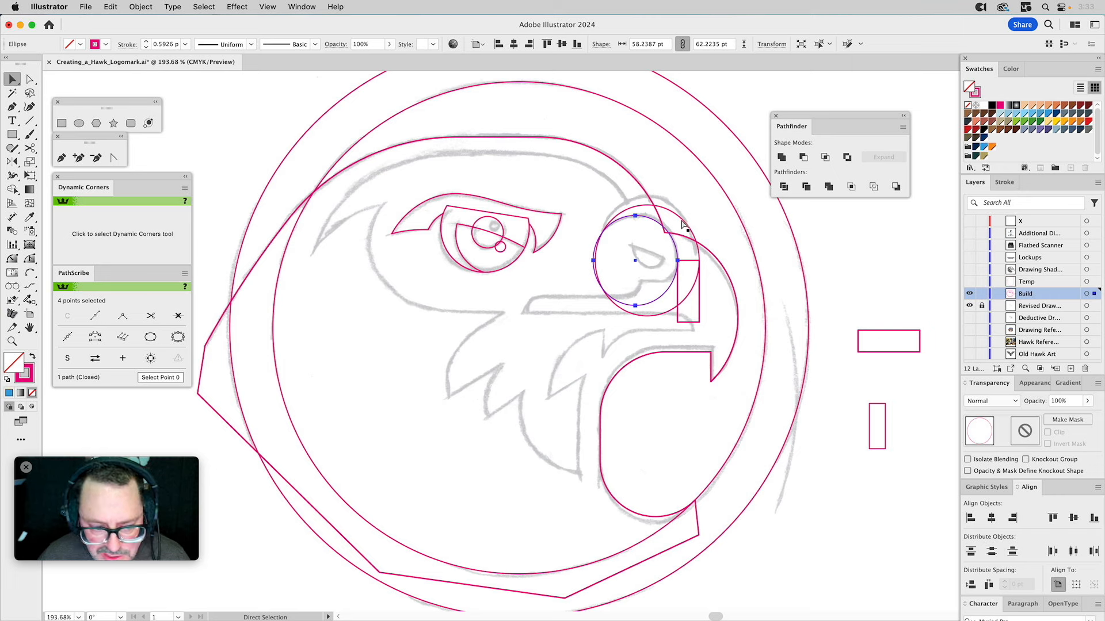
{"action": "left_click_drag", "start_coordinate": [684, 226], "coordinate": [684, 226]}
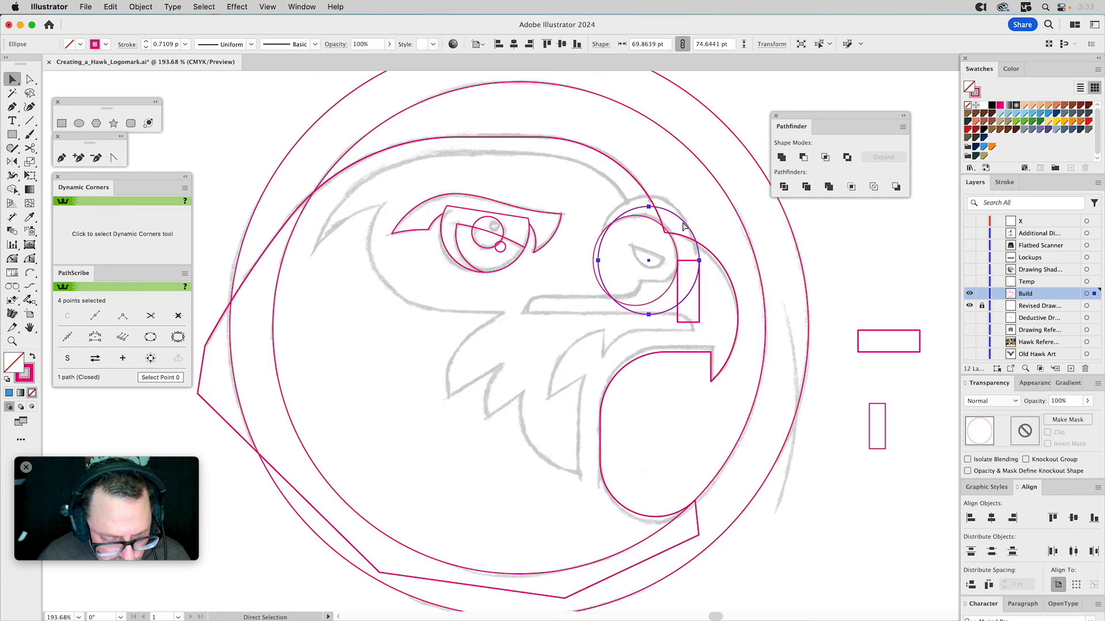
Step: Check the circles in outline view, and step through the scaling history to restore the copied circle at about 72 pt wide
{"action": "key", "text": "super+y"}
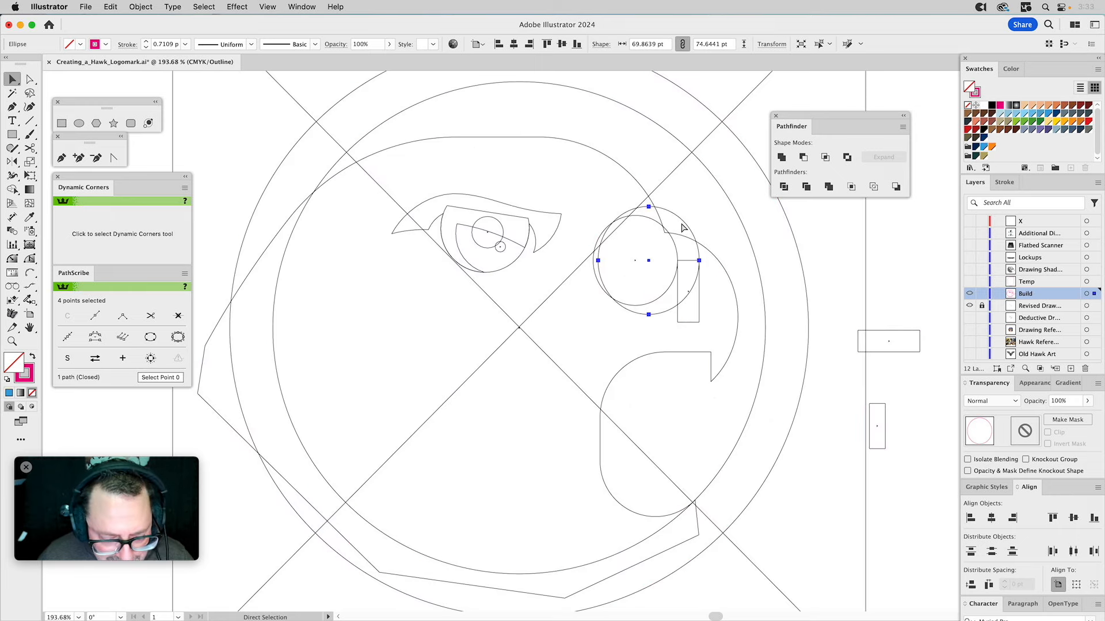
{"action": "key", "text": "super+y"}
{"action": "left_click", "coordinate": [110, 7]}
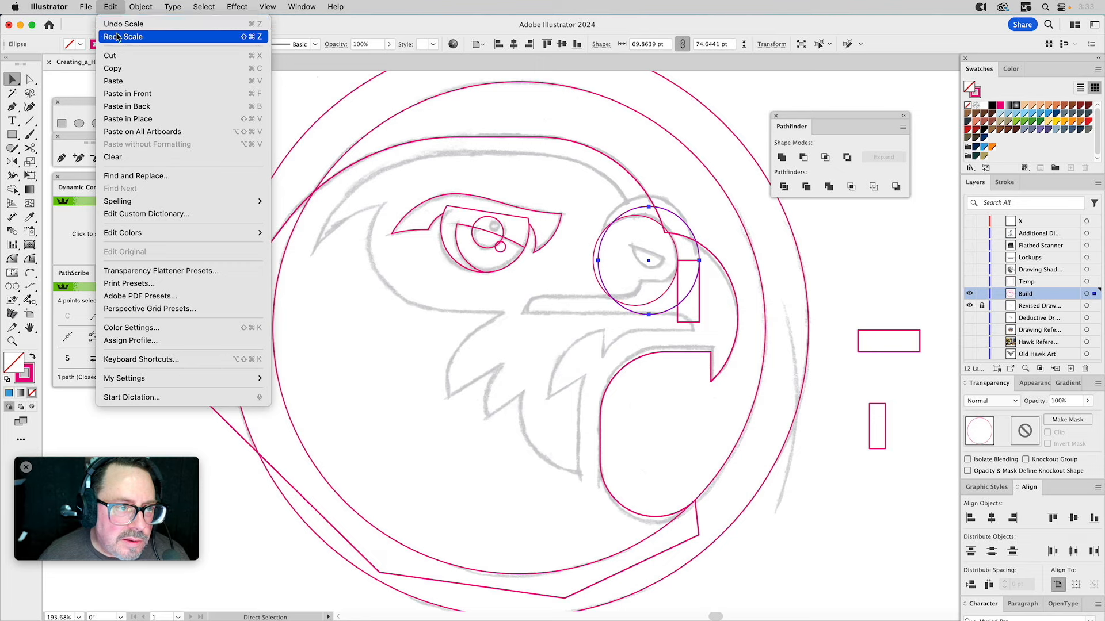
{"action": "left_click", "coordinate": [119, 37]}
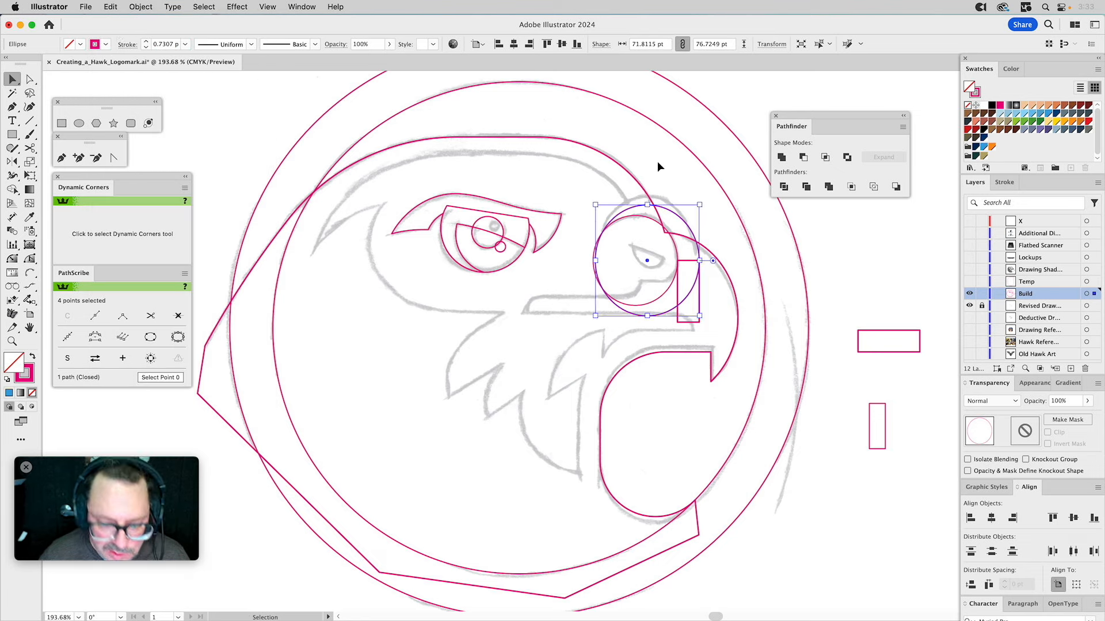
{"action": "left_click", "coordinate": [88, 6]}
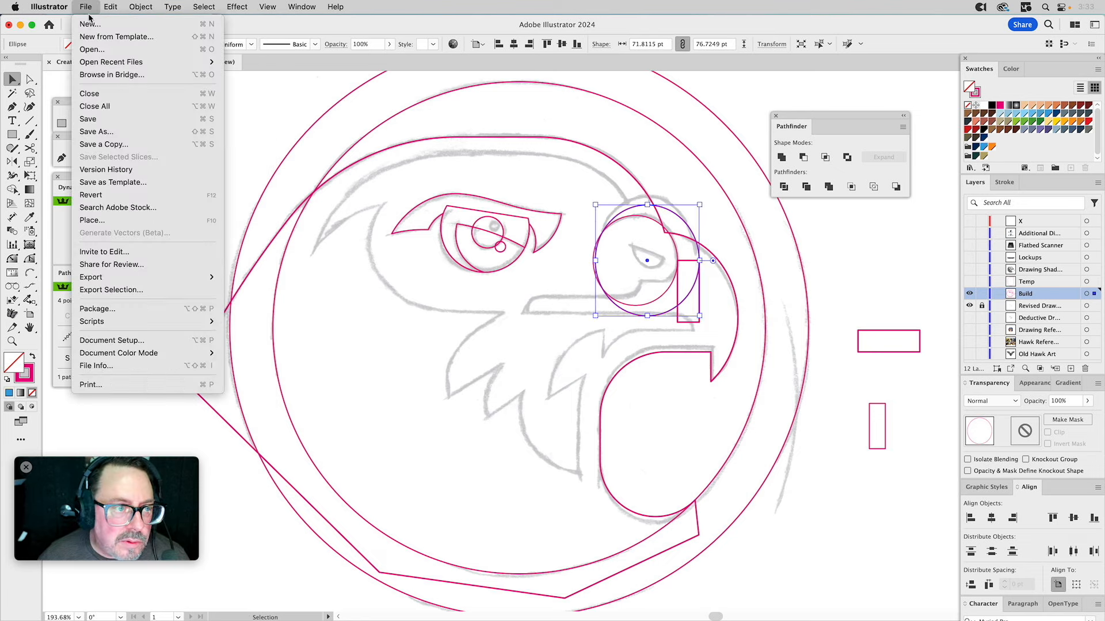
{"action": "mouse_move", "coordinate": [110, 7]}
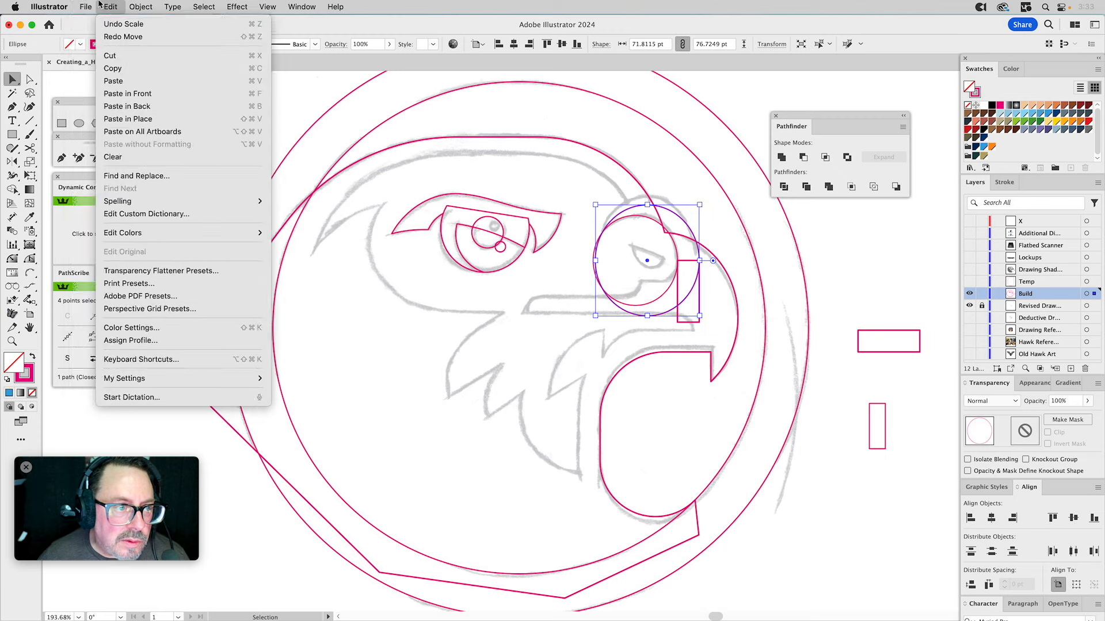
{"action": "left_click", "coordinate": [122, 26]}
{"action": "key", "text": "super+z"}
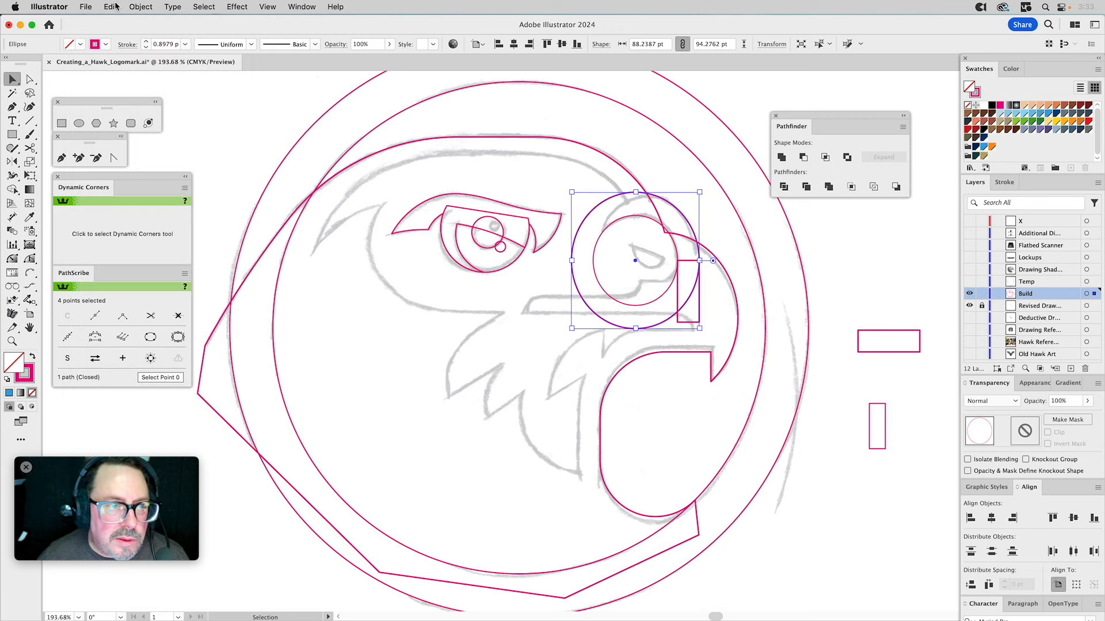
{"action": "left_click", "coordinate": [111, 6]}
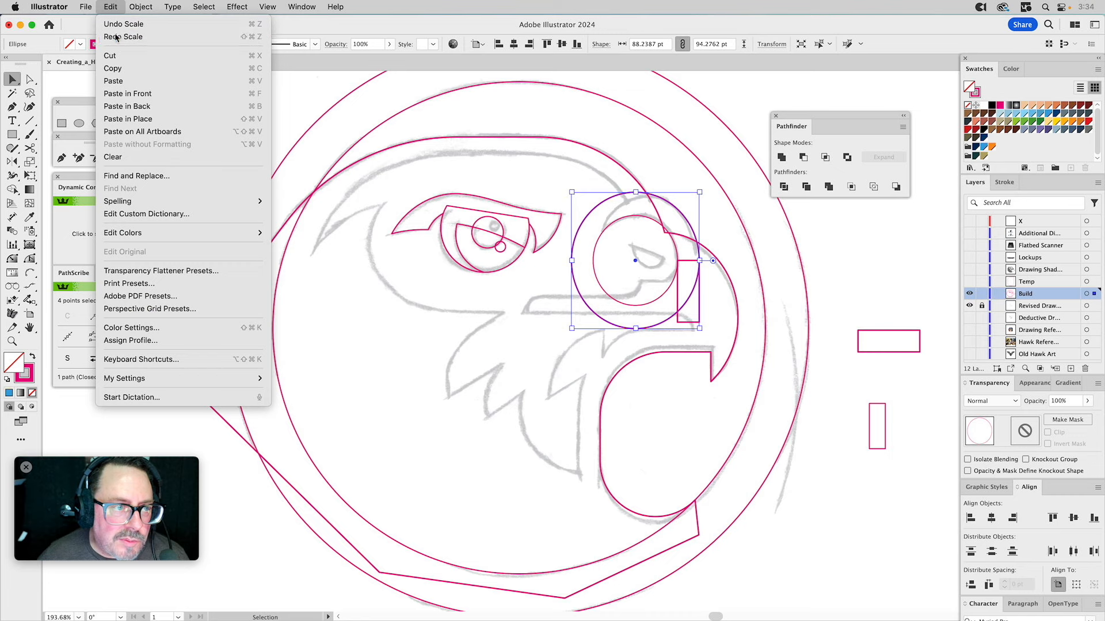
{"action": "left_click", "coordinate": [117, 26]}
{"action": "left_click", "coordinate": [111, 6]}
{"action": "left_click", "coordinate": [120, 37]}
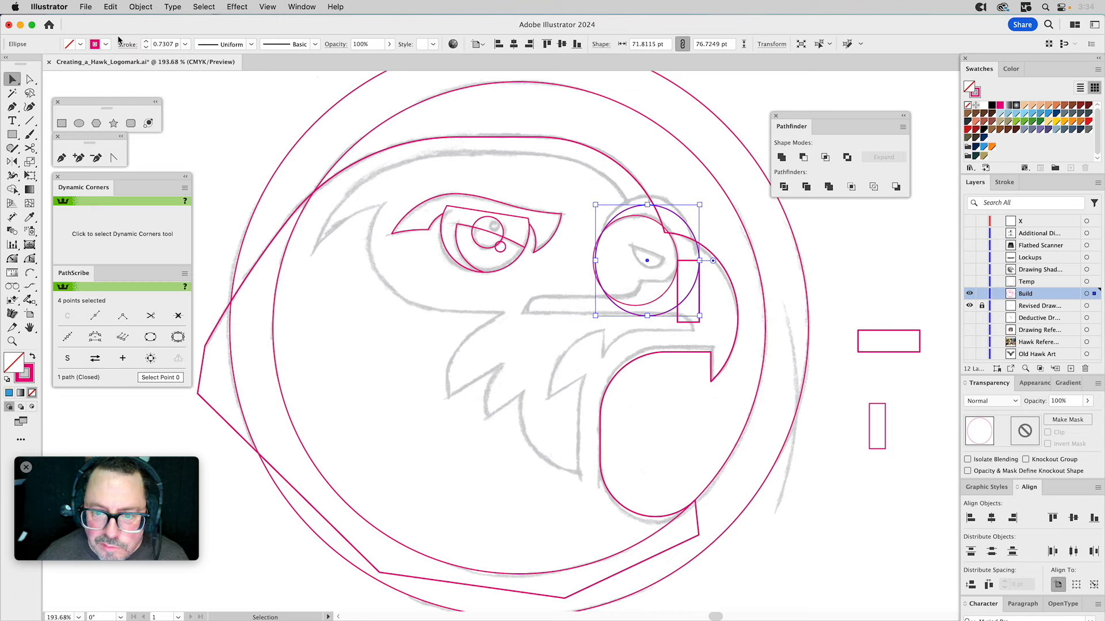
Step: Stretch the larger beak circle's upper edge upward to the sketch line, making it about 82 pt tall
{"action": "left_click", "coordinate": [668, 172]}
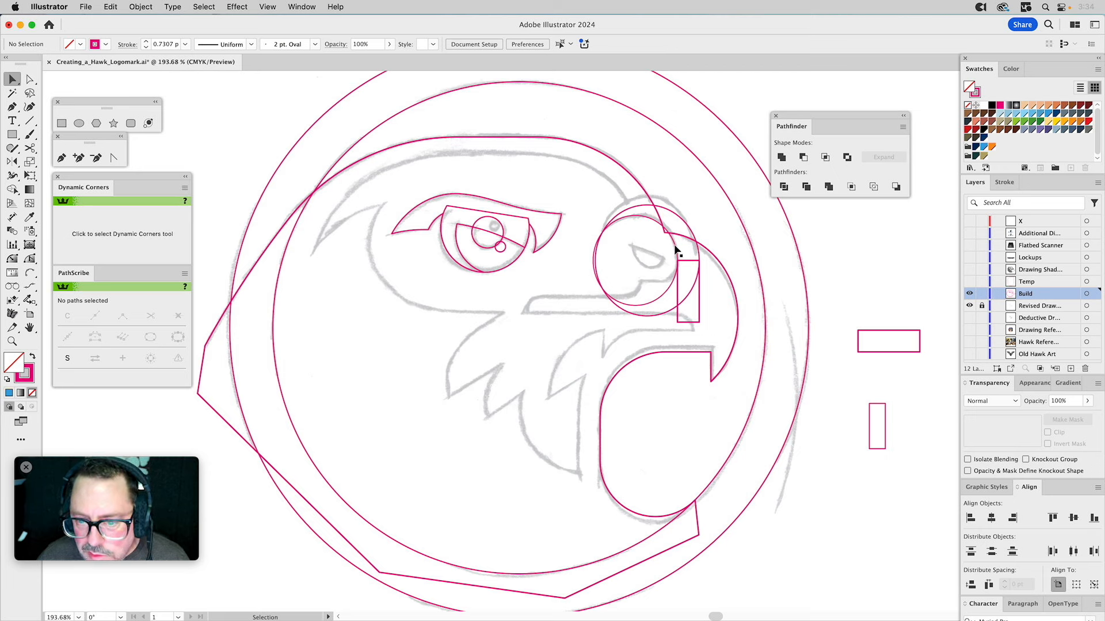
{"action": "left_click", "coordinate": [648, 208]}
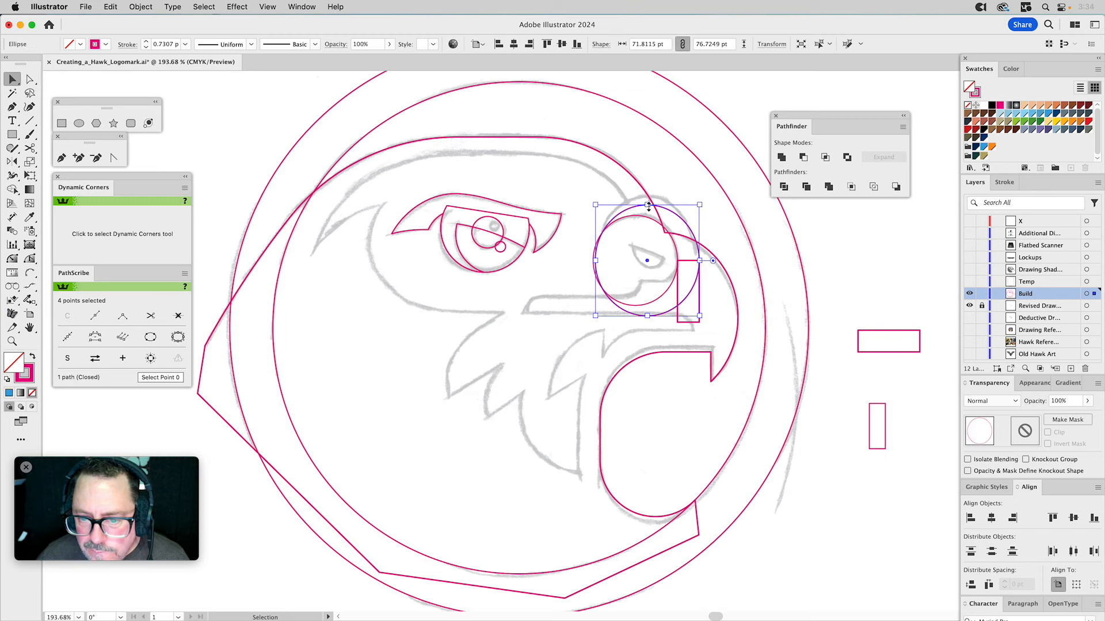
{"action": "left_click_drag", "start_coordinate": [649, 205], "coordinate": [649, 198]}
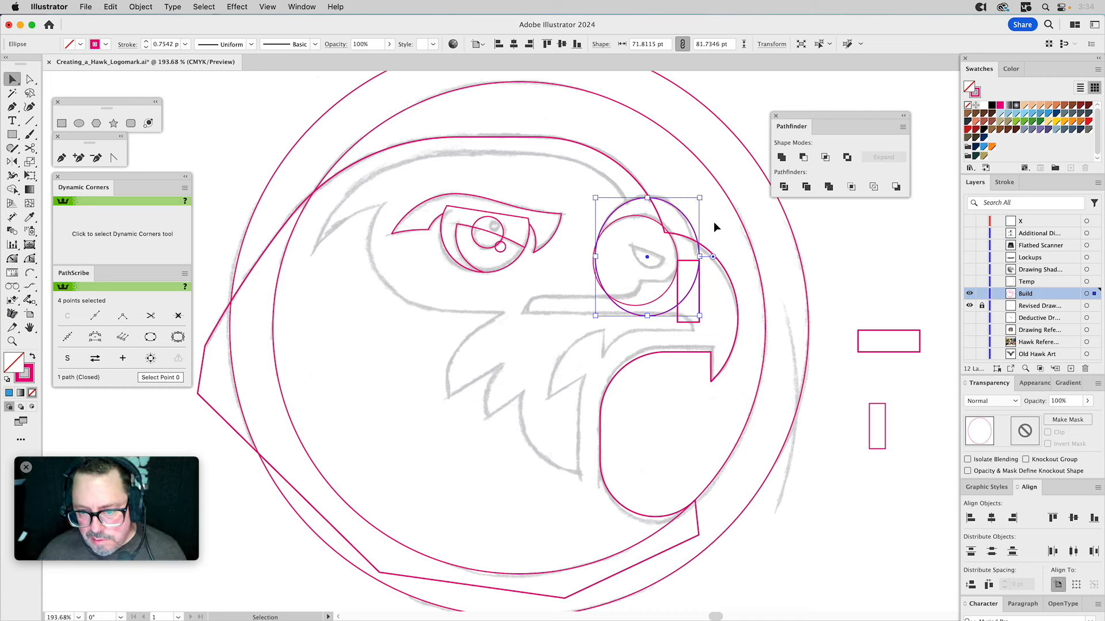
{"action": "left_click", "coordinate": [702, 266]}
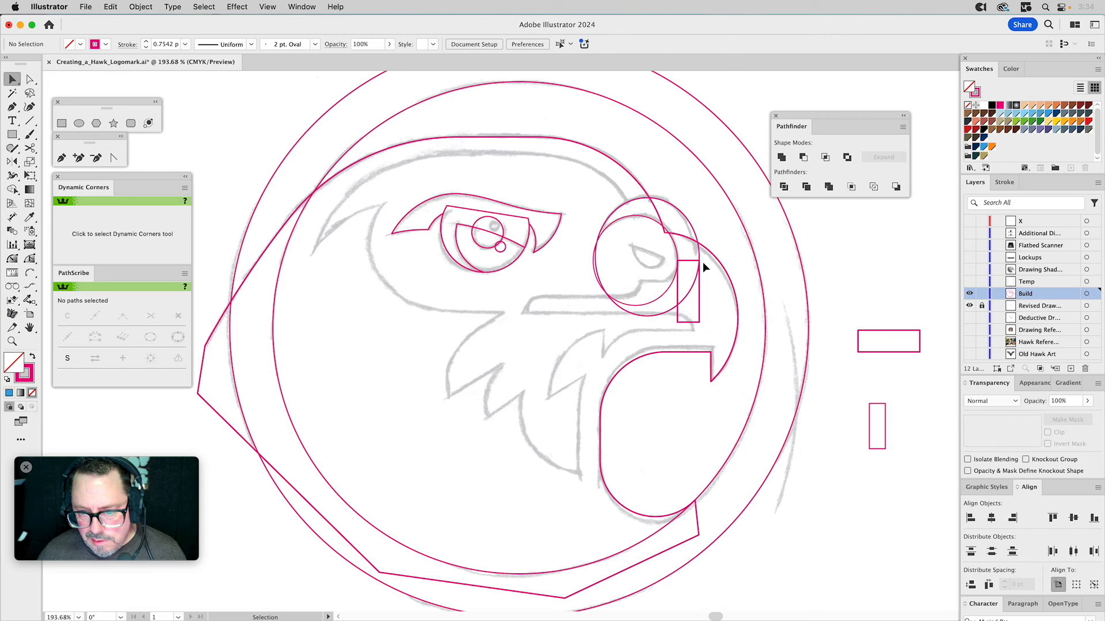
Step: Stretch the small beak circle's left edge slightly outward, making it about 60 pt wide
{"action": "left_click", "coordinate": [609, 226]}
{"action": "left_click_drag", "start_coordinate": [592, 263], "coordinate": [591, 273]}
{"action": "left_click", "coordinate": [679, 177]}
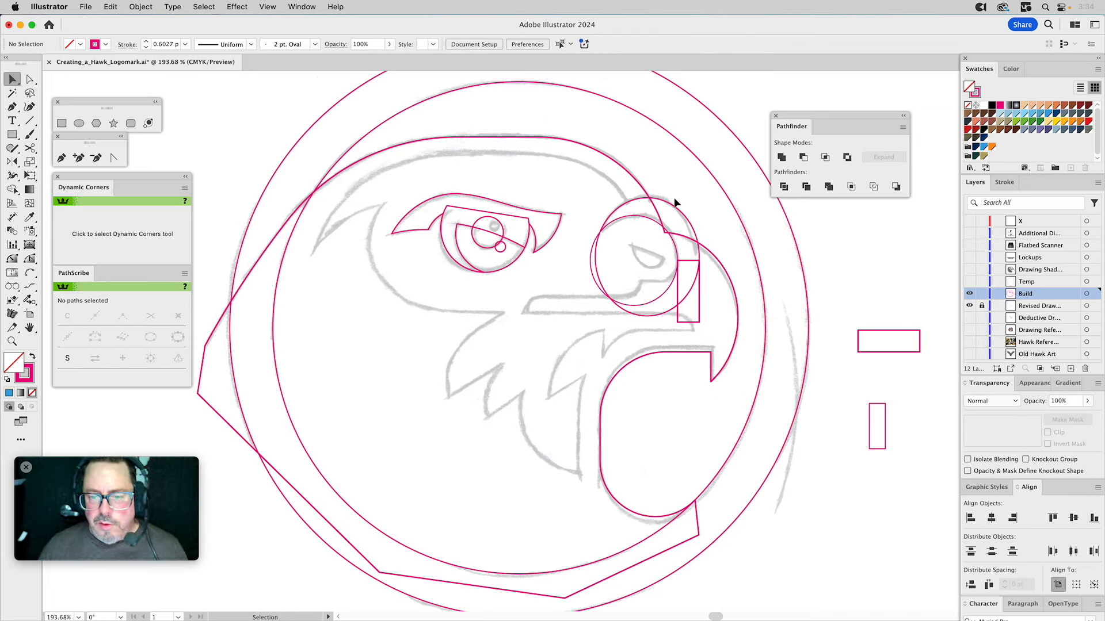
Step: Extend the larger beak circle's lower edge to make it about 82.3 pt tall, and move the vertical spacer outside the head beside the other spacers
{"action": "left_click", "coordinate": [686, 225]}
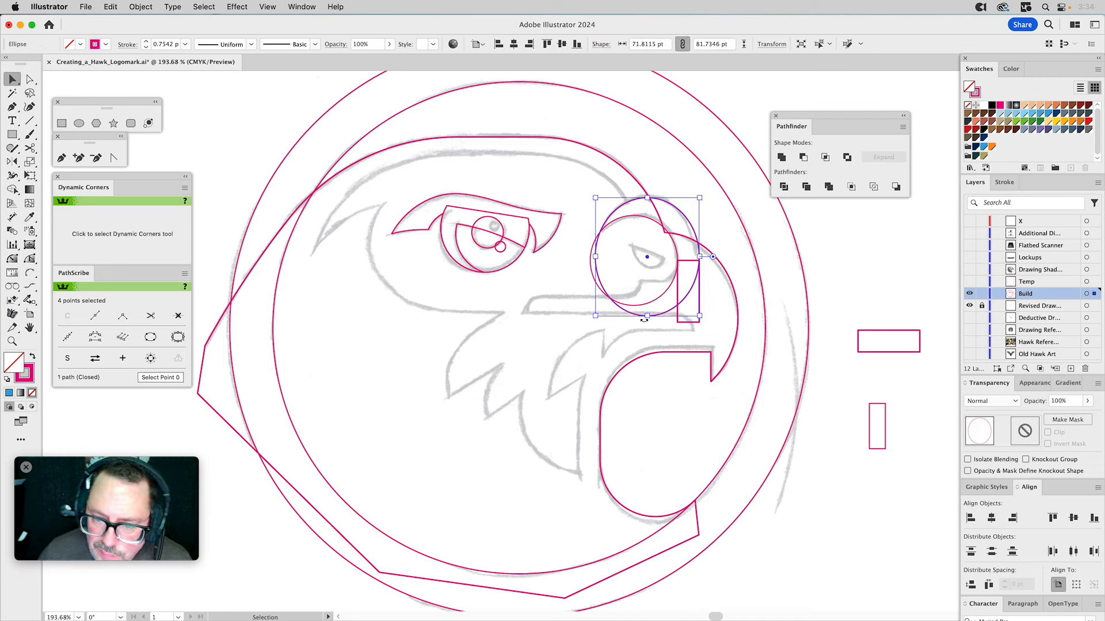
{"action": "left_click_drag", "start_coordinate": [649, 320], "coordinate": [652, 317]}
{"action": "left_click", "coordinate": [655, 168]}
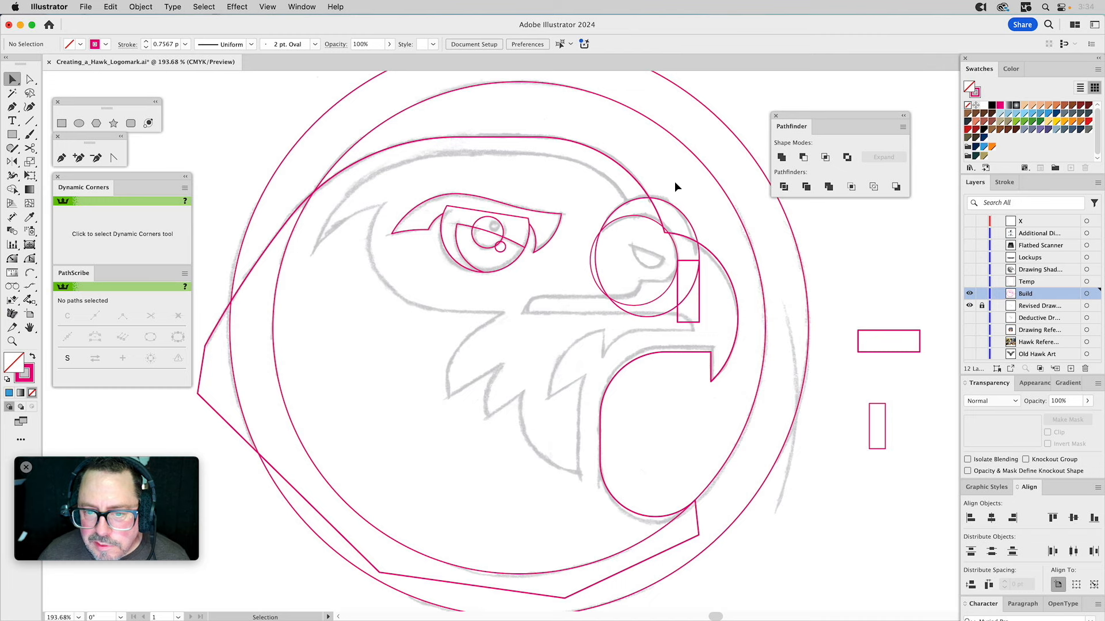
{"action": "left_click_drag", "start_coordinate": [688, 261], "coordinate": [873, 262]}
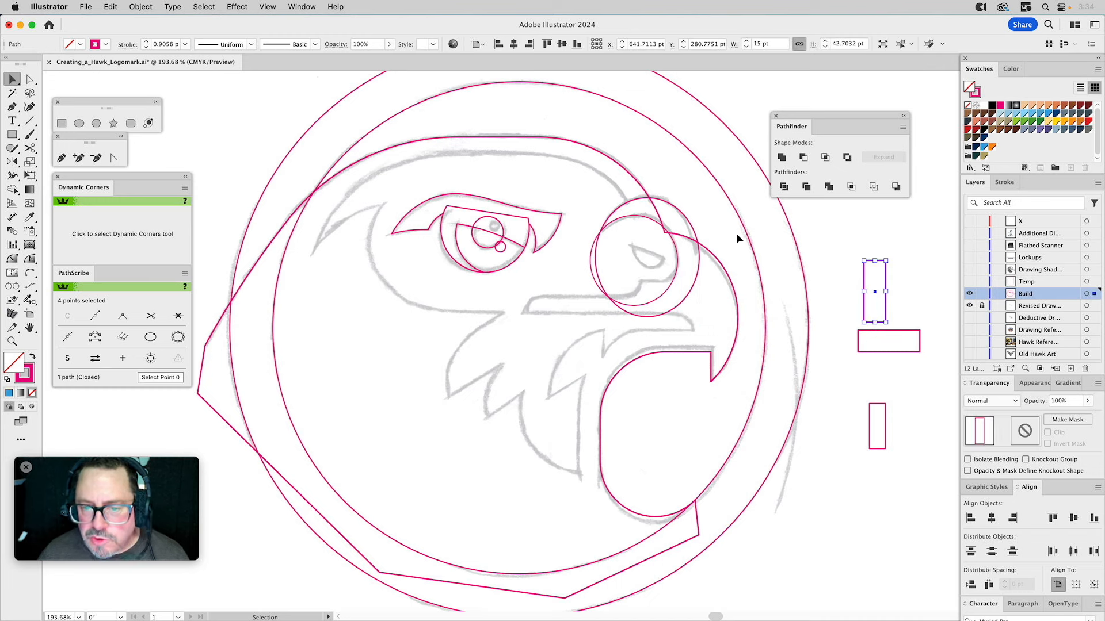
Step: Offset the hawk head outline inward by -15 pt with miter joins and a miter limit of 4
{"action": "left_click", "coordinate": [643, 190]}
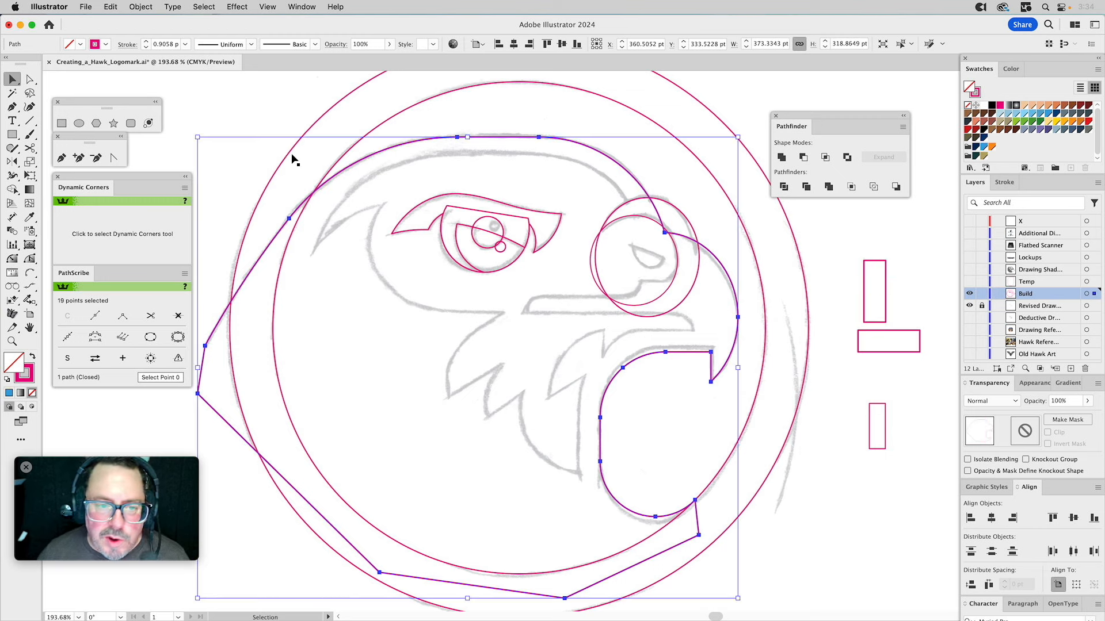
{"action": "left_click", "coordinate": [140, 7]}
{"action": "mouse_move", "coordinate": [195, 333]}
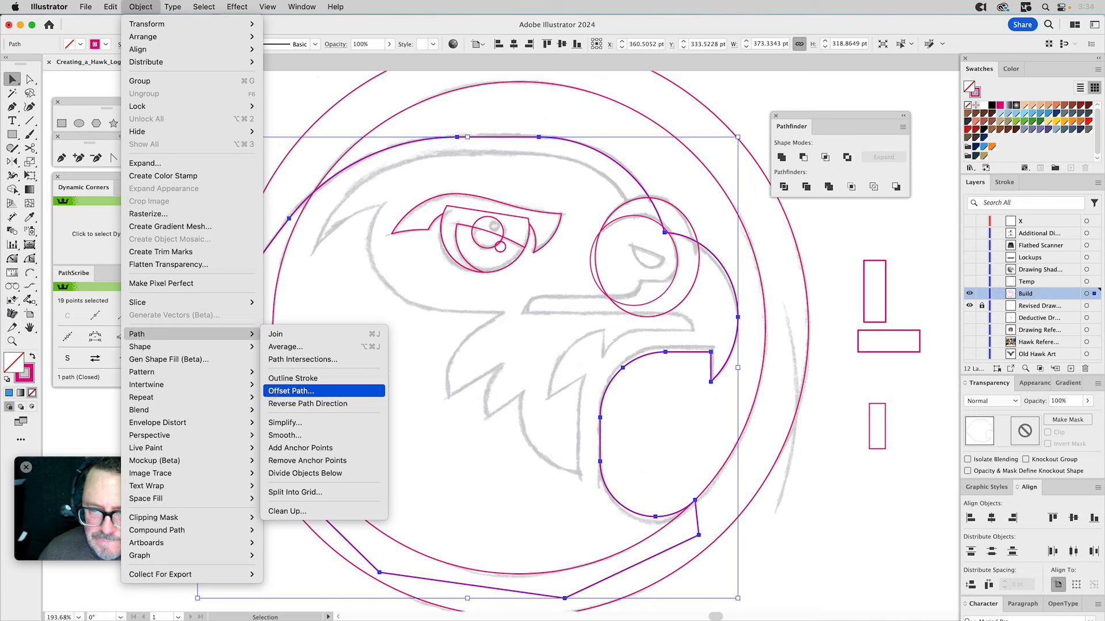
{"action": "left_click", "coordinate": [272, 393]}
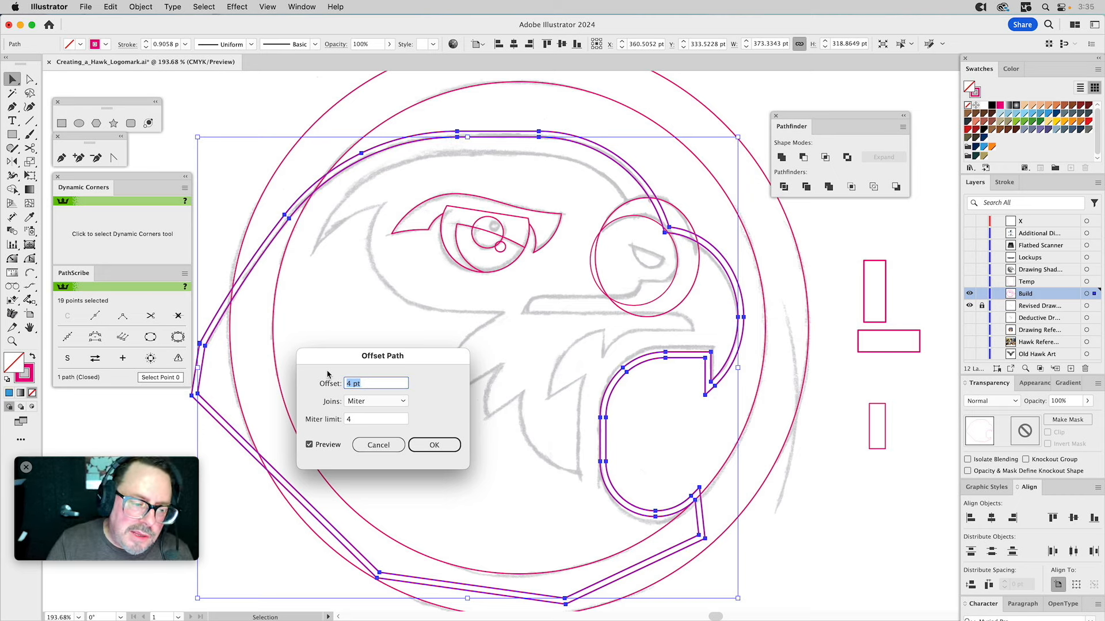
{"action": "type", "text": "-15"}
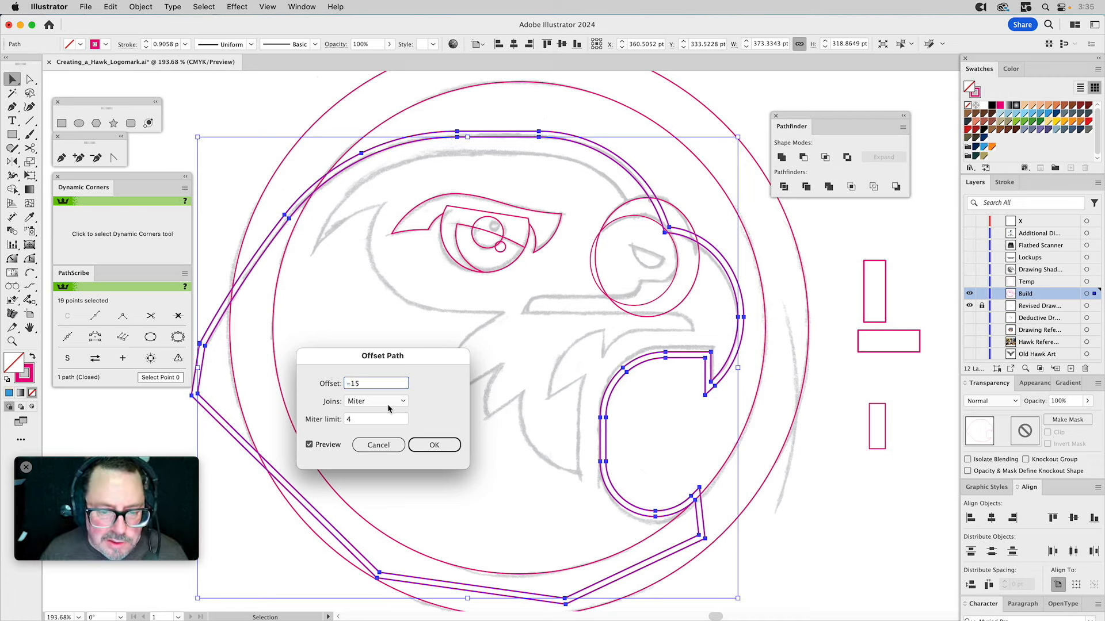
{"action": "double_click", "coordinate": [331, 444]}
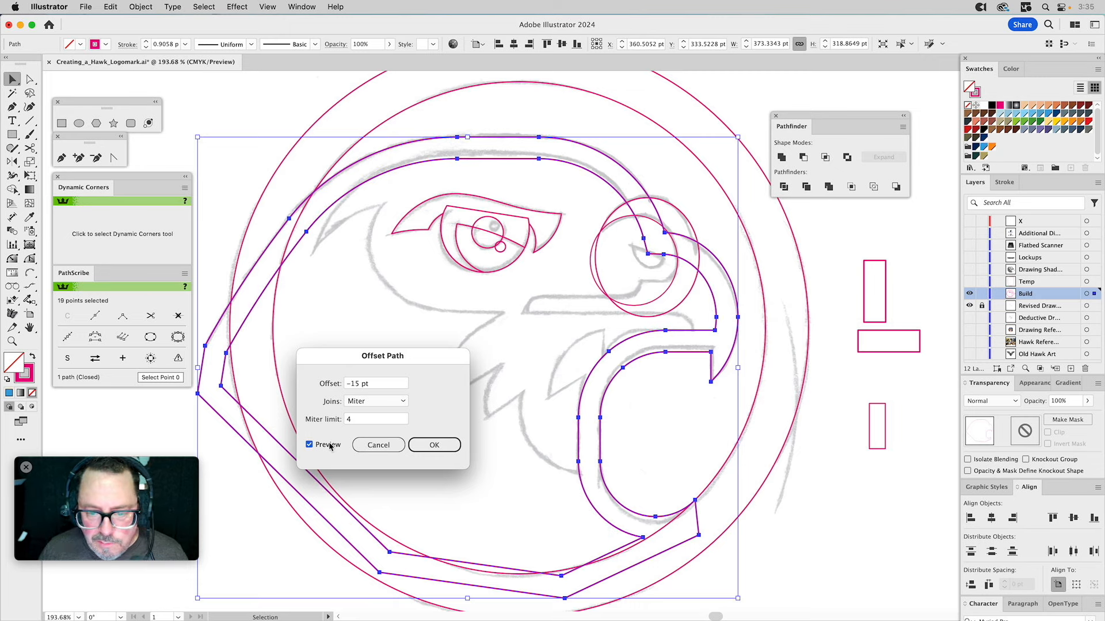
{"action": "left_click", "coordinate": [452, 449]}
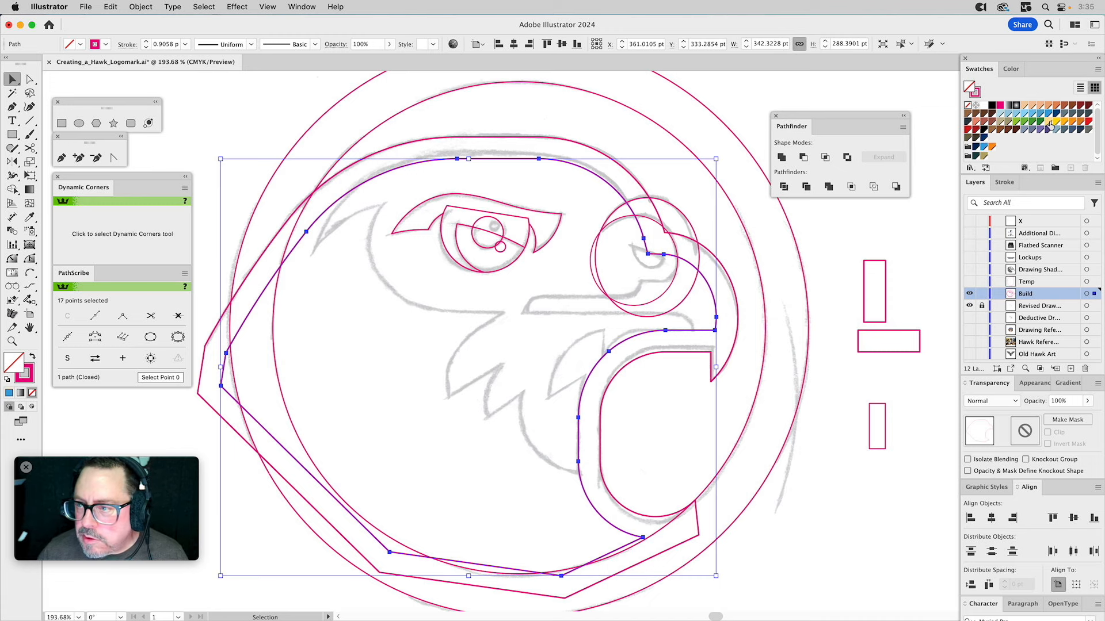
Step: Give the inner offset head path a blue stroke
{"action": "left_click_drag", "start_coordinate": [1048, 114], "coordinate": [979, 92]}
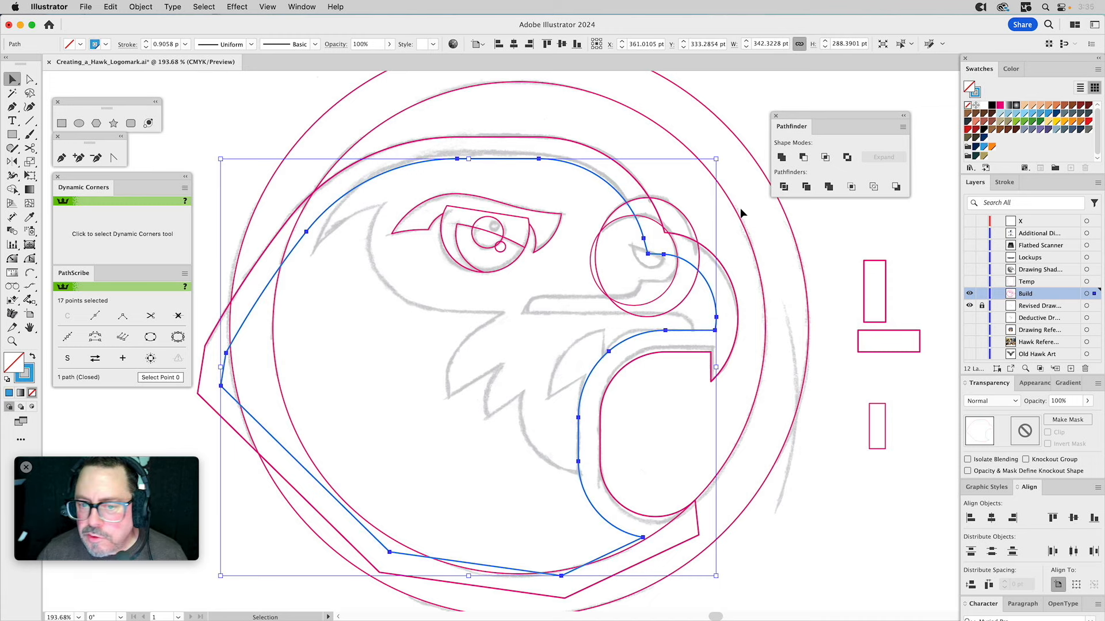
{"action": "left_click", "coordinate": [676, 173]}
{"action": "mouse_move", "coordinate": [626, 188]}
{"action": "left_mouse_down"}
{"action": "mouse_move", "coordinate": [645, 168]}
{"action": "mouse_move", "coordinate": [621, 177]}
{"action": "left_mouse_up"}
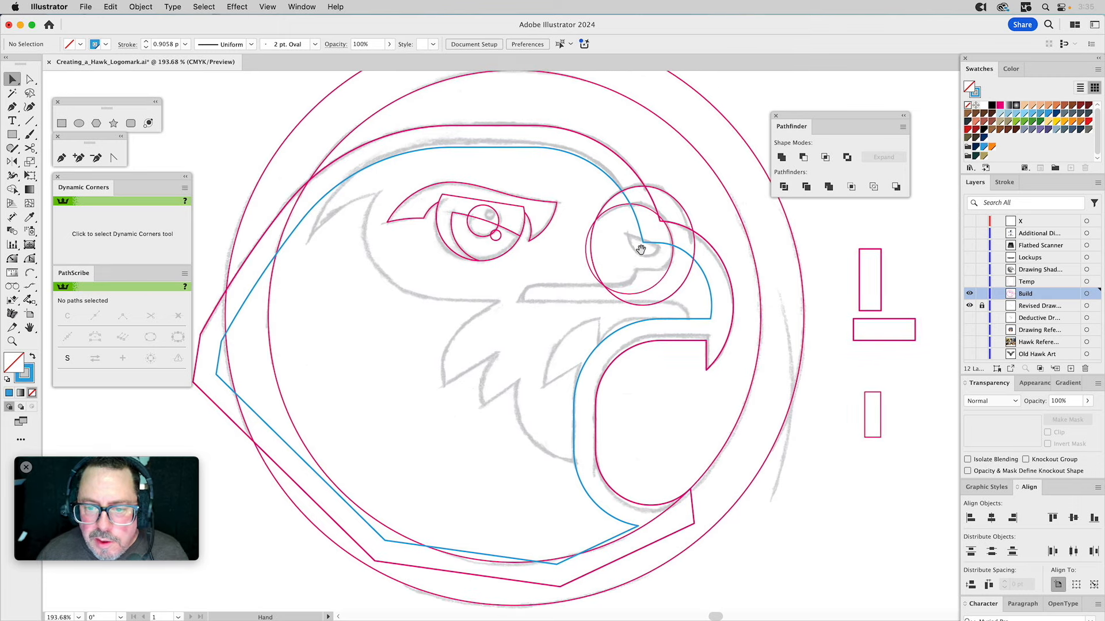
Step: Group all the traced hawk shapes without the spacers, and store a copy of them on layer X
{"action": "left_click", "coordinate": [661, 196]}
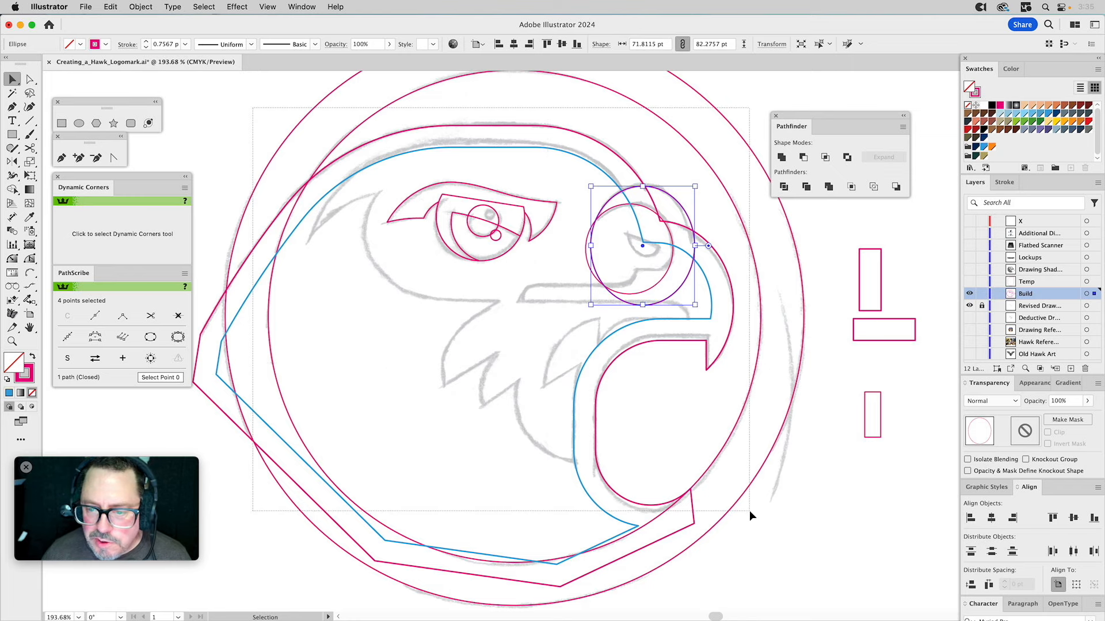
{"action": "key", "text": "super+a"}
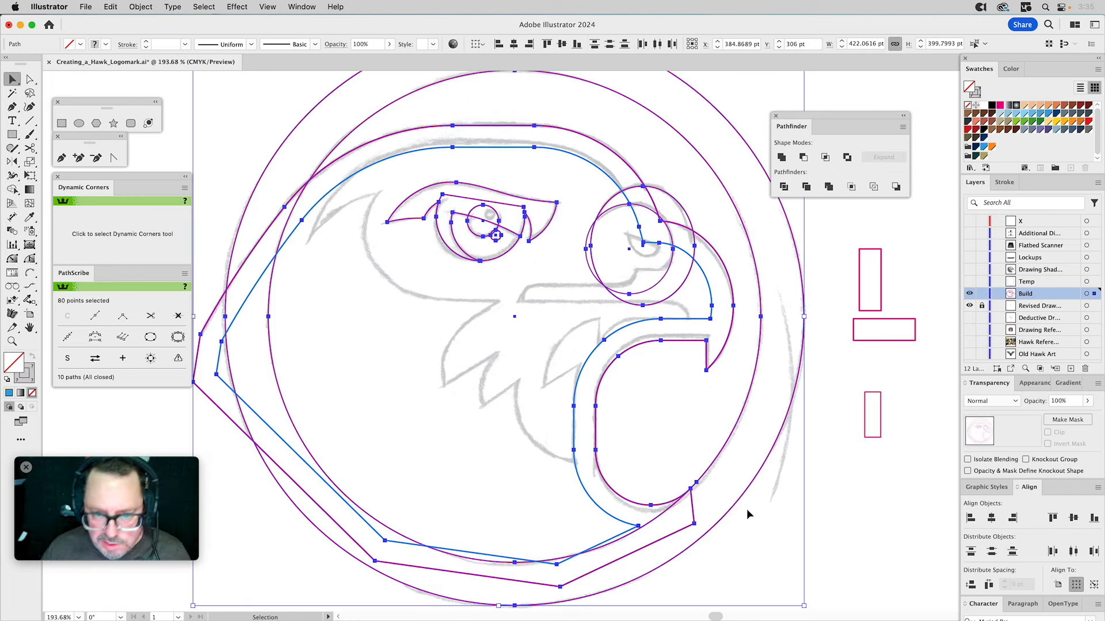
{"action": "key", "text": "super+g"}
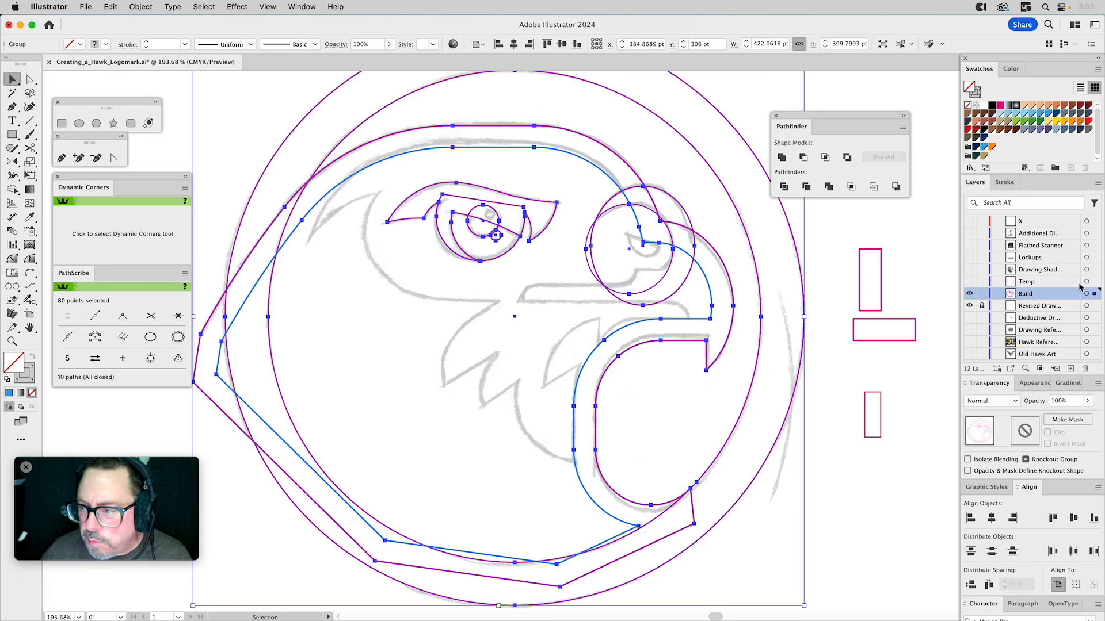
{"action": "left_click_drag", "start_coordinate": [1094, 294], "coordinate": [1093, 227]}
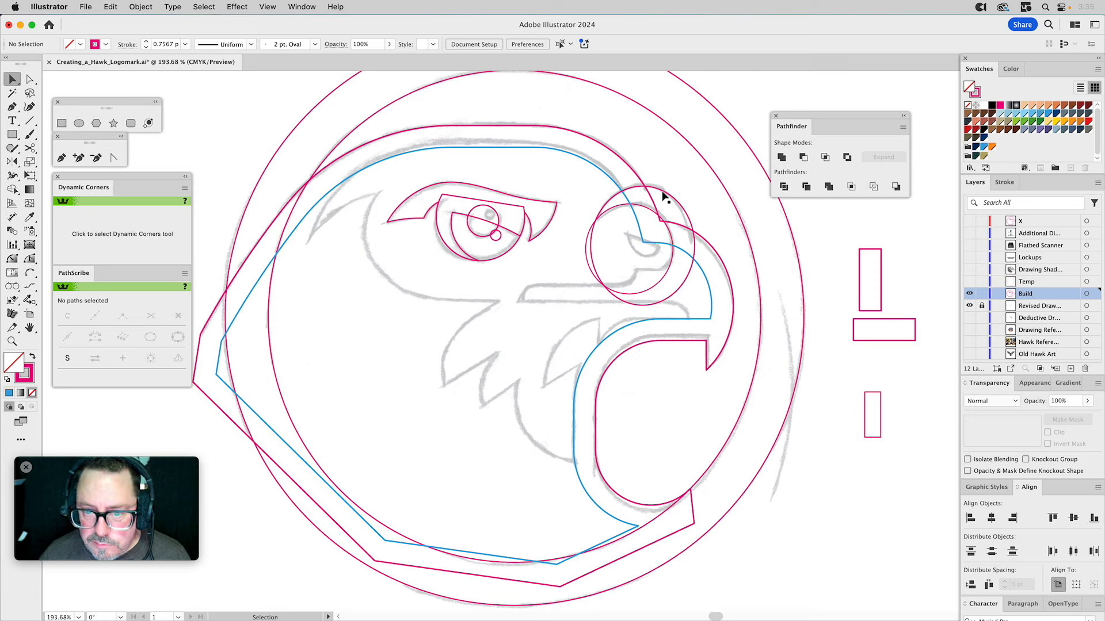
Step: Unite the larger beak circle with the magenta outer head outline
{"action": "left_click", "coordinate": [631, 172], "text": "shift"}
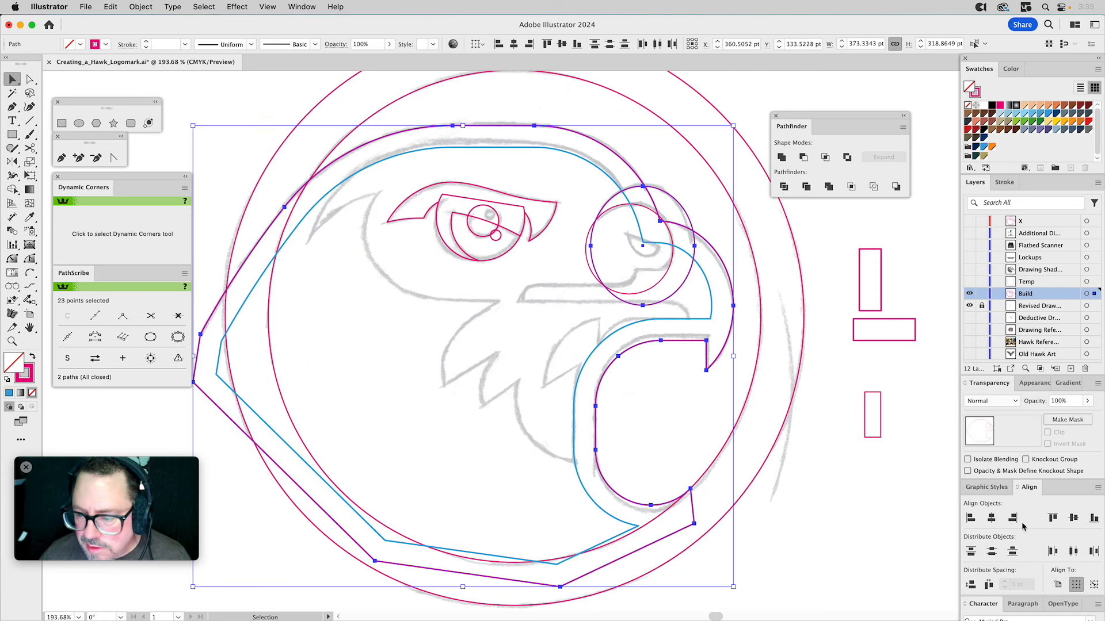
{"action": "left_click", "coordinate": [783, 155]}
{"action": "left_click", "coordinate": [659, 206]}
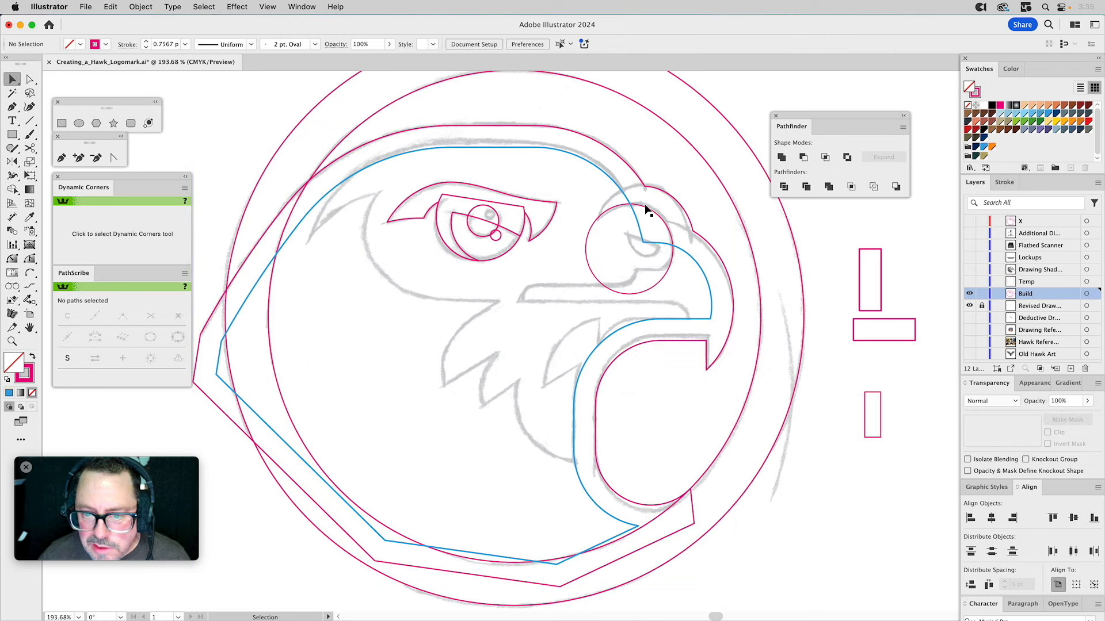
Step: Match the small beak circle's stroke to the blue inner head path
{"action": "left_click", "coordinate": [646, 207]}
{"action": "key", "text": "i"}
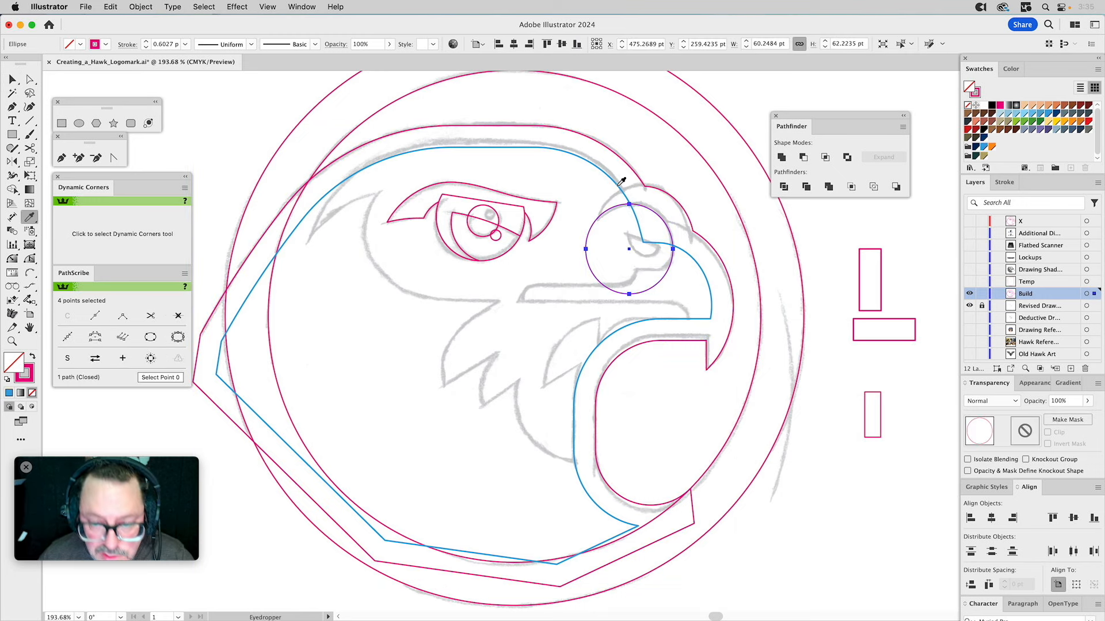
{"action": "left_click", "coordinate": [621, 182]}
Step: Try uniting the small beak circle with the blue inner head path, and undo the merge
{"action": "left_click", "coordinate": [637, 219], "text": "shift+super"}
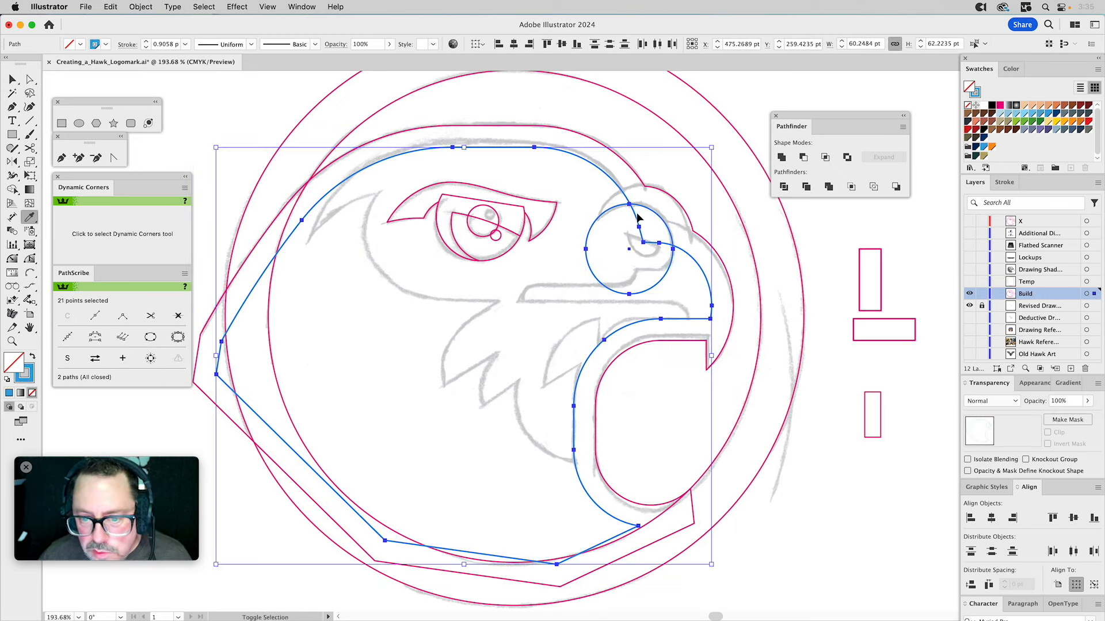
{"action": "left_click", "coordinate": [782, 157]}
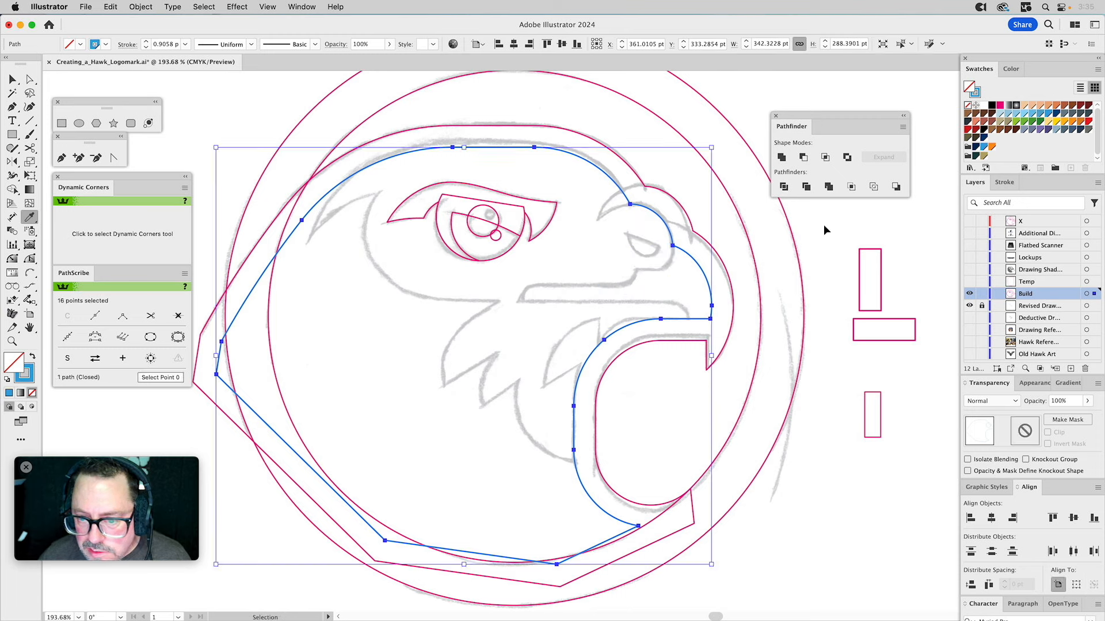
{"action": "key", "text": "super+shift+a"}
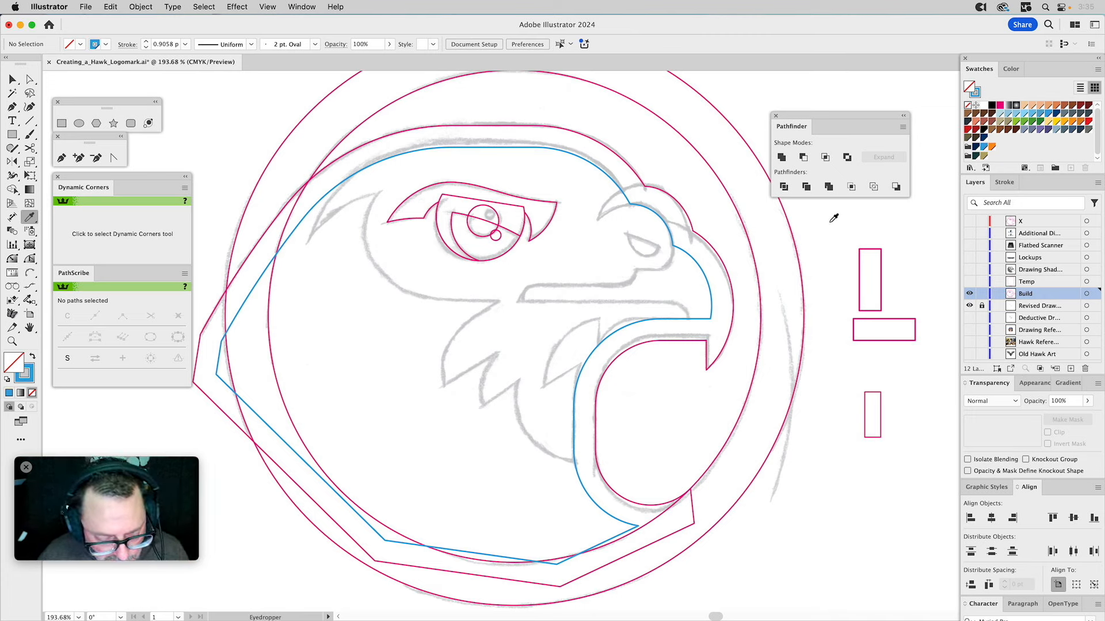
{"action": "key", "text": "super+z"}
{"action": "key", "text": "super+z"}
{"action": "key", "text": "v"}
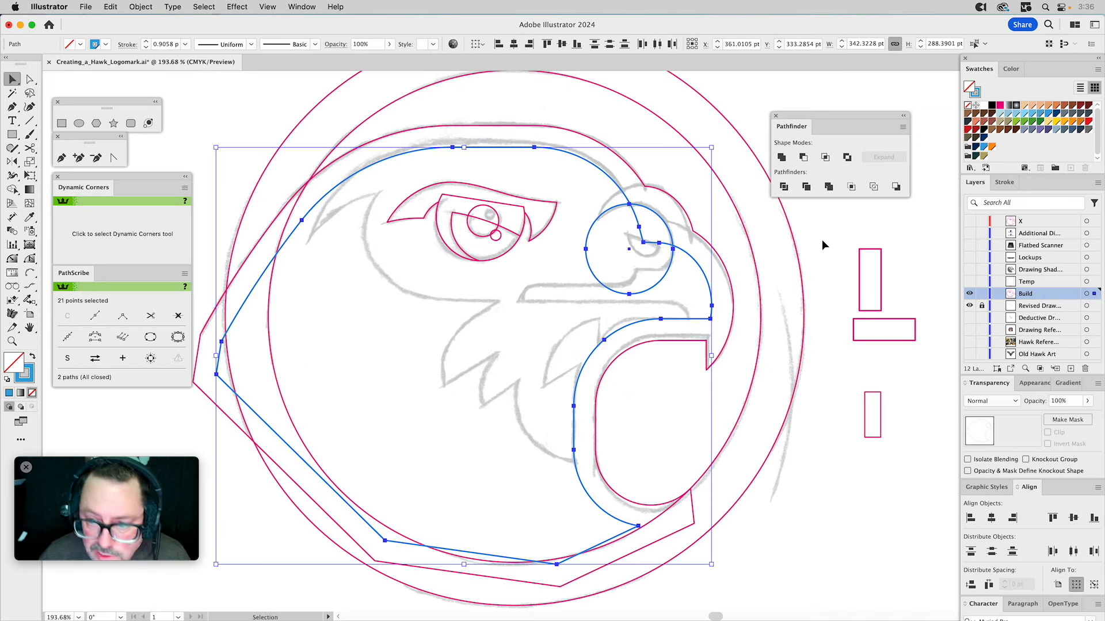
Step: Unite the small beak circle with the blue inner head path, keeping a full copy of the circle in place
{"action": "left_click", "coordinate": [678, 271]}
{"action": "left_click", "coordinate": [671, 262]}
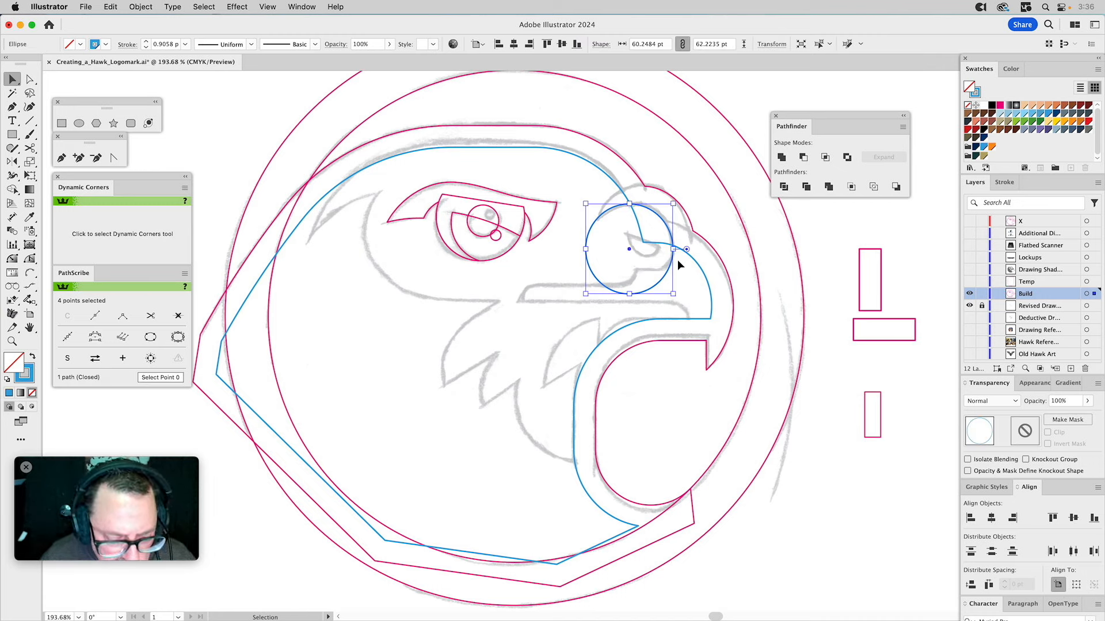
{"action": "left_click", "coordinate": [698, 264], "text": "shift"}
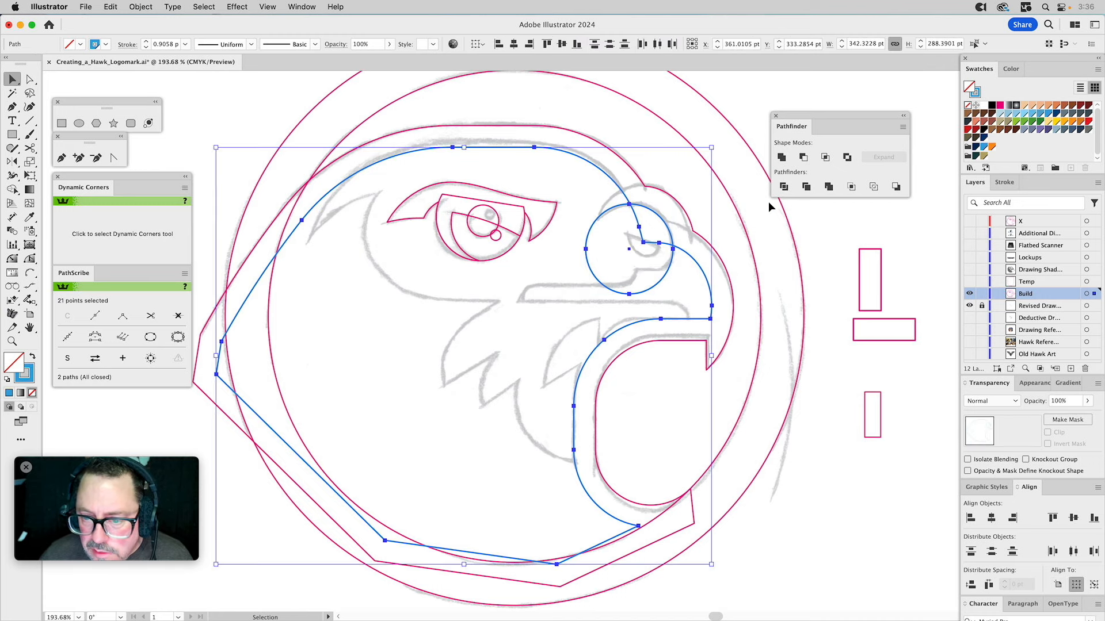
{"action": "left_click", "coordinate": [781, 157]}
{"action": "left_click", "coordinate": [823, 224]}
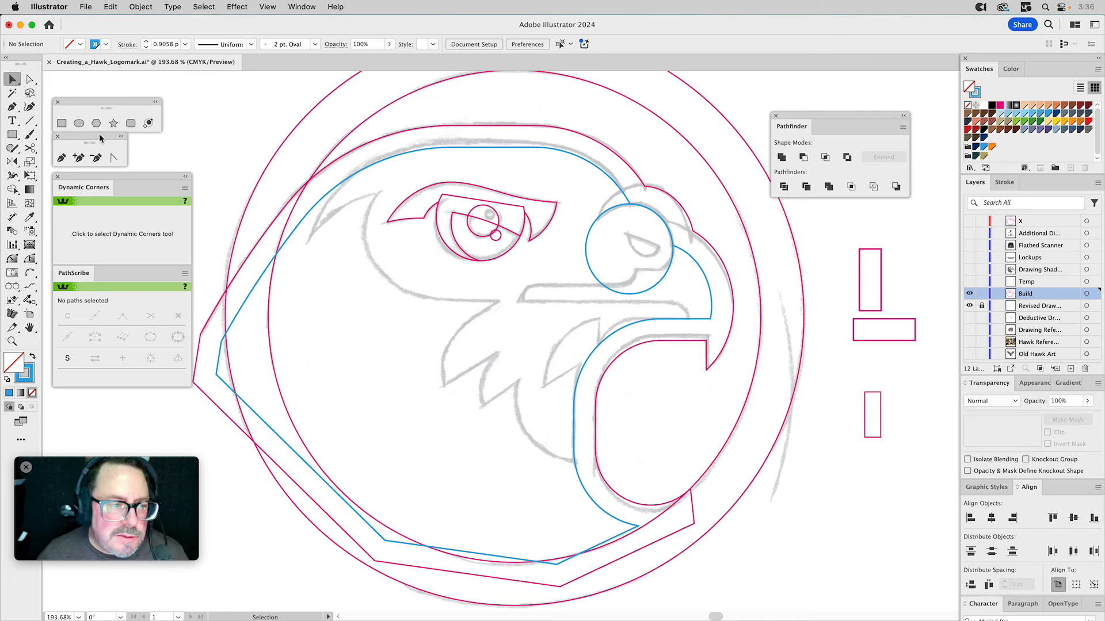
Step: Place a copy of the 11 pt spacer inside the head below the mouth line and turn it horizontal
{"action": "left_click", "coordinate": [61, 123]}
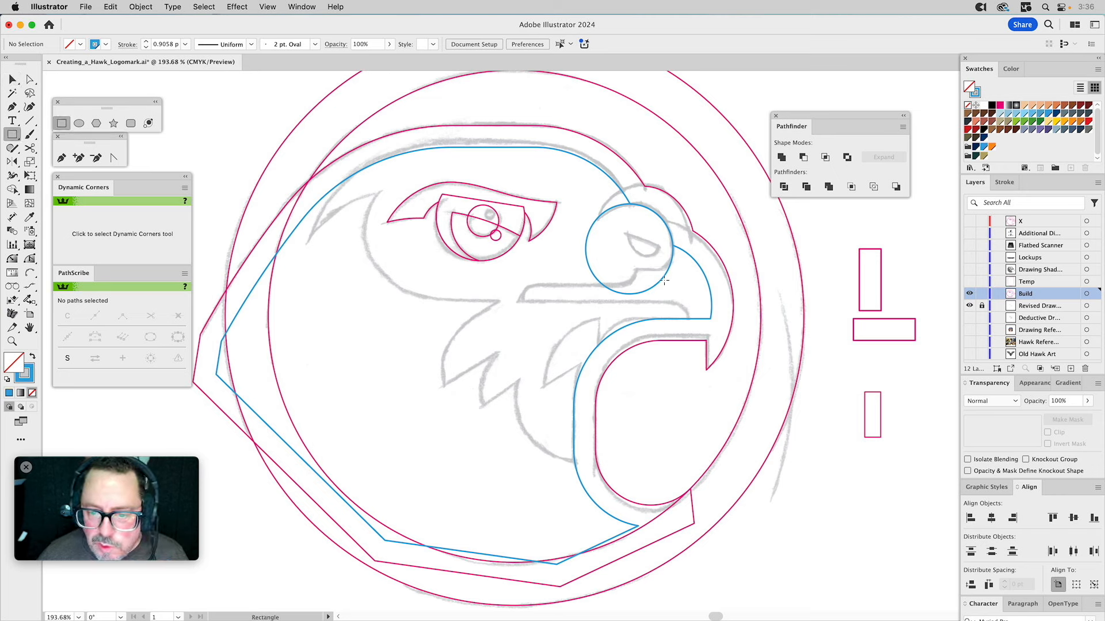
{"action": "key", "text": "v"}
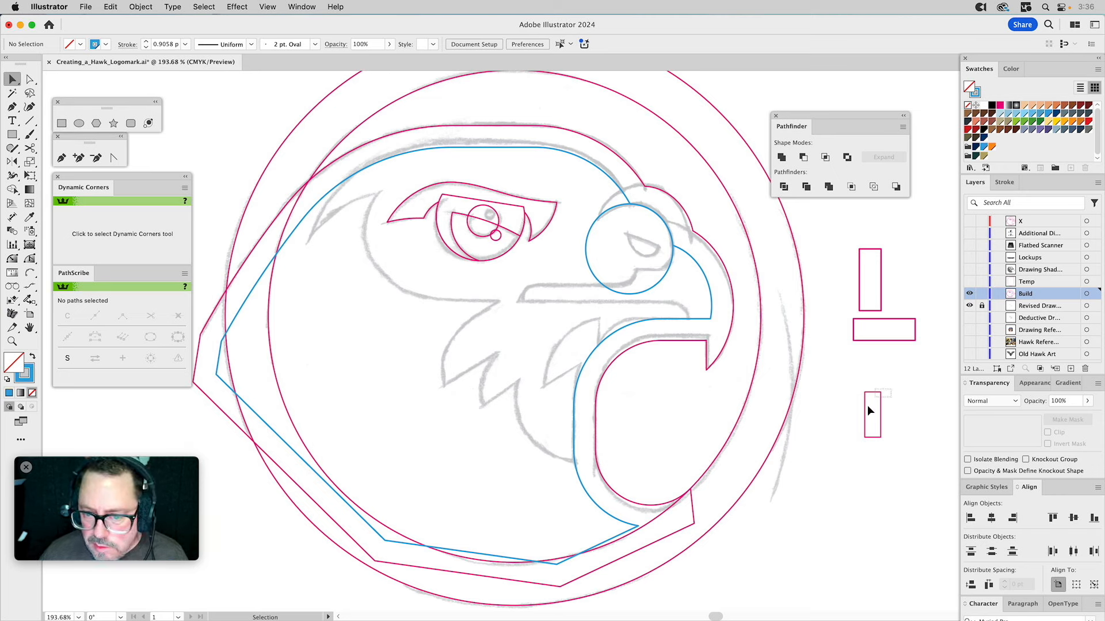
{"action": "left_click", "coordinate": [874, 394]}
{"action": "left_click_drag", "start_coordinate": [868, 416], "coordinate": [616, 355]}
{"action": "left_click", "coordinate": [576, 309]}
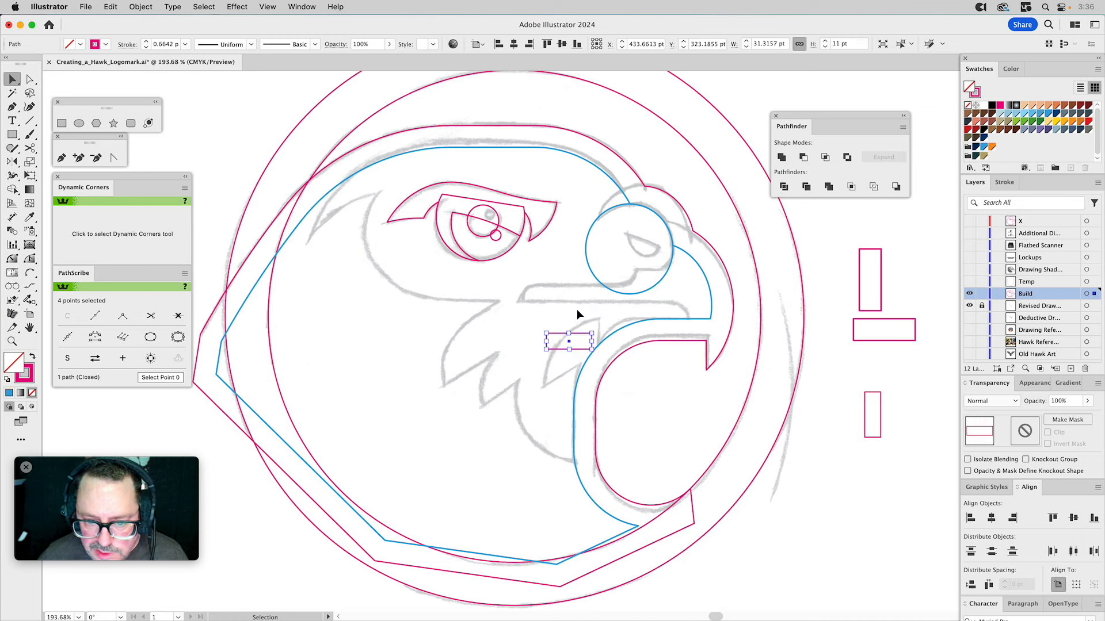
Step: Rest the horizontal spacer on the blue jaw edge at the sketched mouth line's right end, and place a copy one spacer height up at its left end
{"action": "left_click_drag", "start_coordinate": [547, 348], "coordinate": [635, 312]}
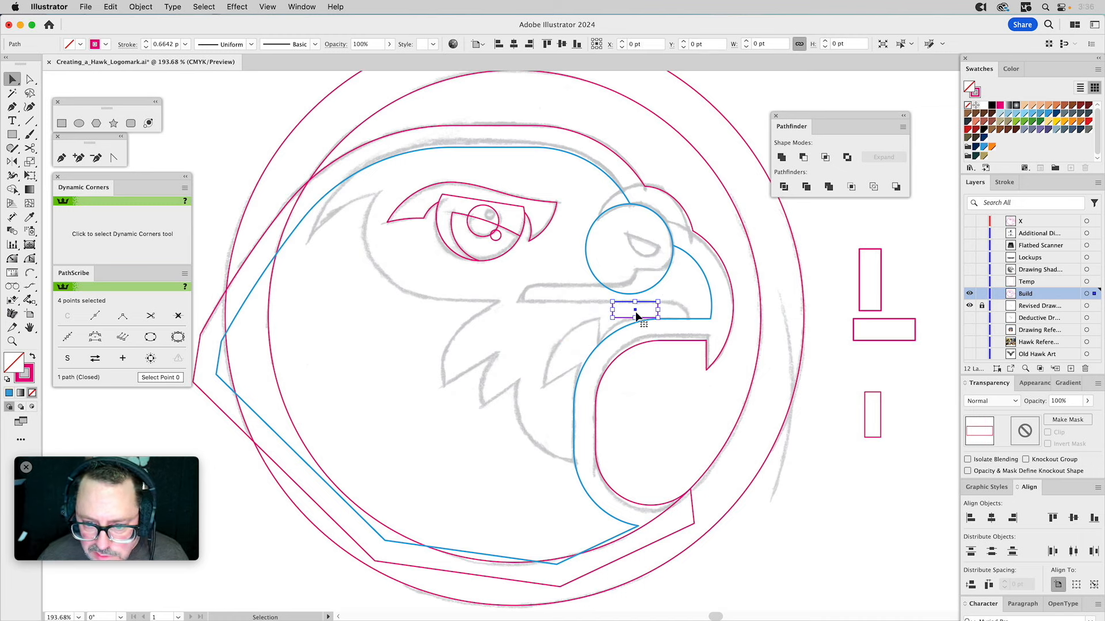
{"action": "left_click", "coordinate": [675, 303]}
{"action": "left_click_drag", "start_coordinate": [658, 318], "coordinate": [687, 319]}
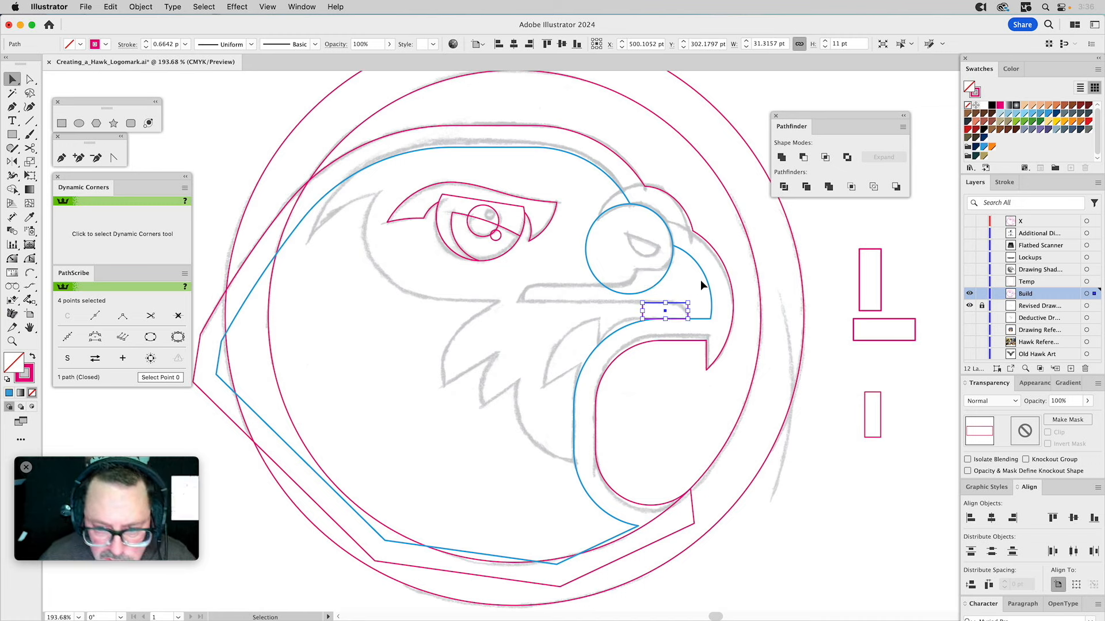
{"action": "left_click", "coordinate": [698, 284]}
{"action": "left_click_drag", "start_coordinate": [689, 309], "coordinate": [555, 282]}
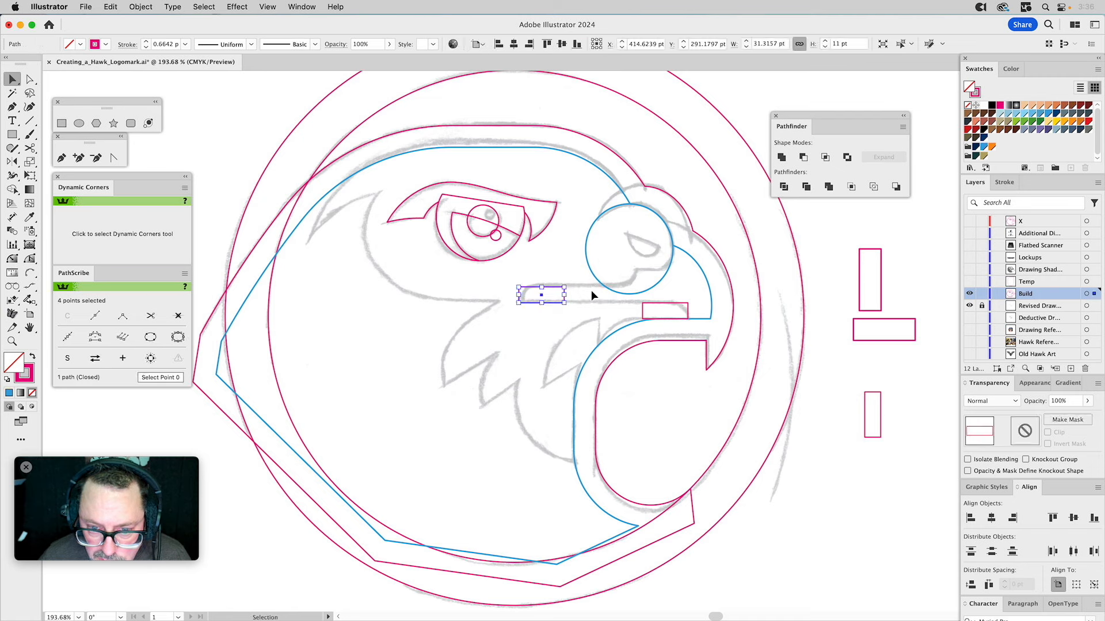
Step: Move the lower spacer's left side across to beyond the beak, and stretch the upper spacer's right end past the beak to about 157 pt wide
{"action": "key", "text": "a"}
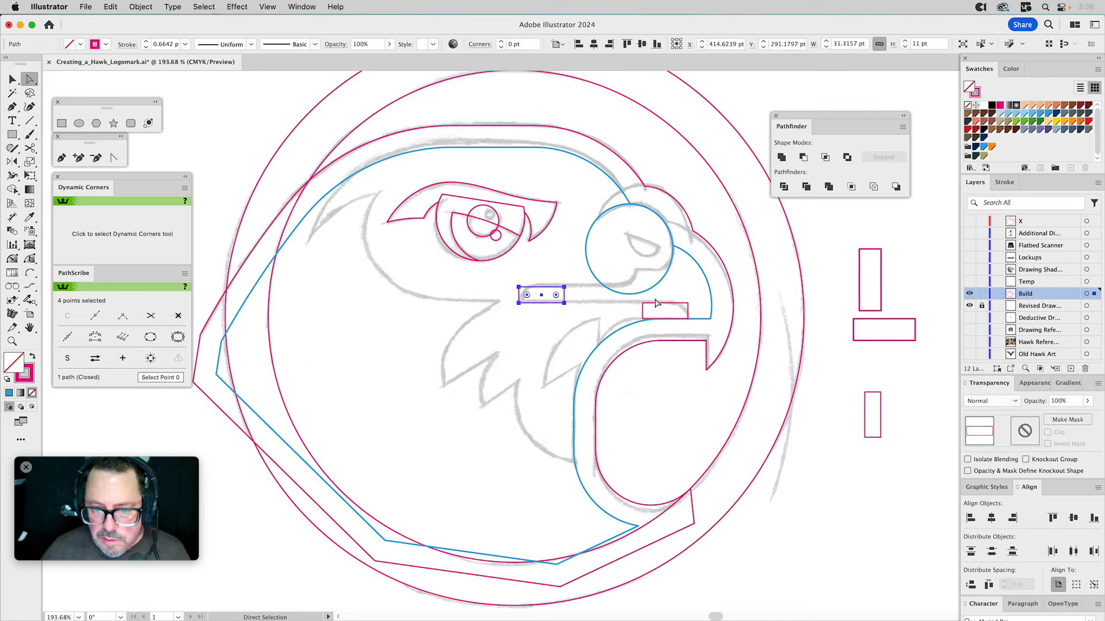
{"action": "left_click", "coordinate": [642, 318]}
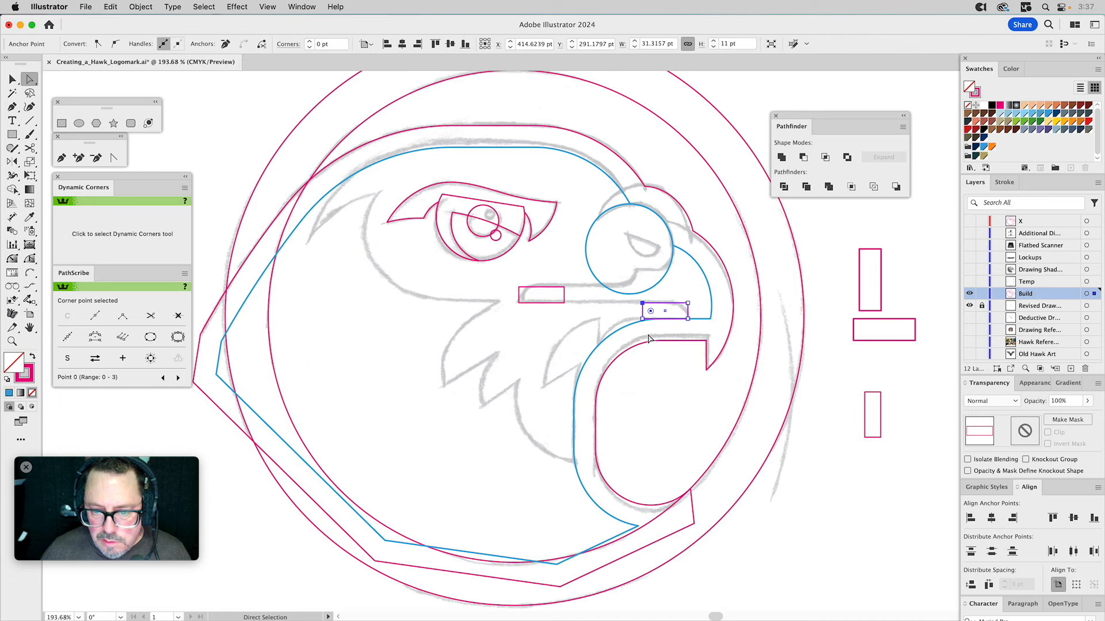
{"action": "left_click_drag", "start_coordinate": [646, 320], "coordinate": [774, 321]}
{"action": "left_click_drag", "start_coordinate": [570, 281], "coordinate": [749, 306]}
{"action": "left_click", "coordinate": [690, 304]}
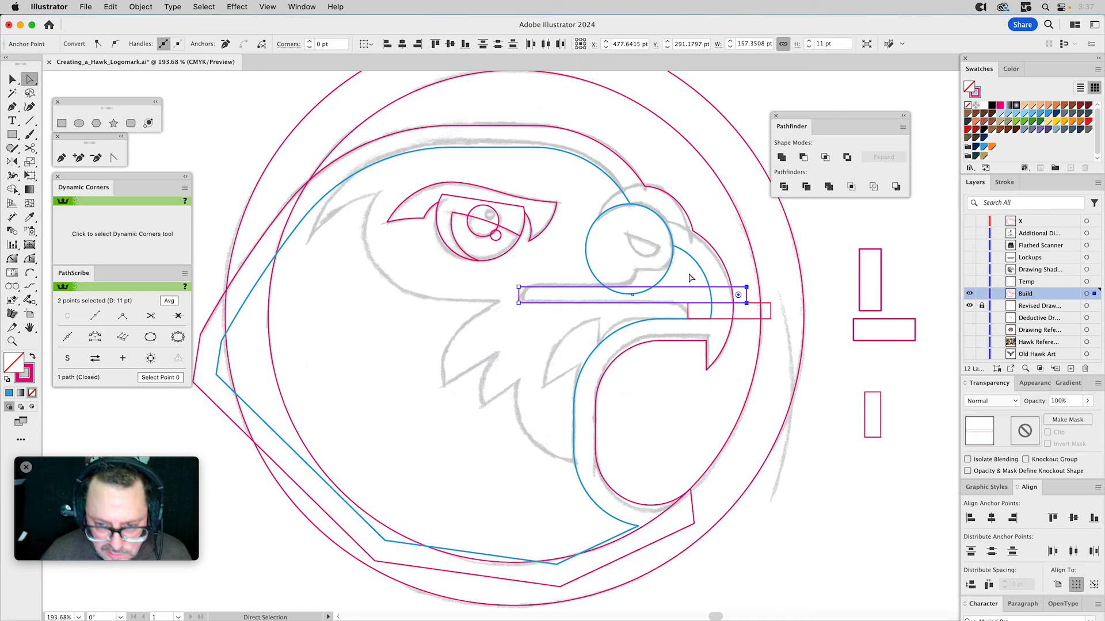
Step: Place a copy of the short lower spacer directly on top of the long mouth spacer, starting at the sketched step below the nostril
{"action": "key", "text": "v"}
{"action": "left_click", "coordinate": [738, 253]}
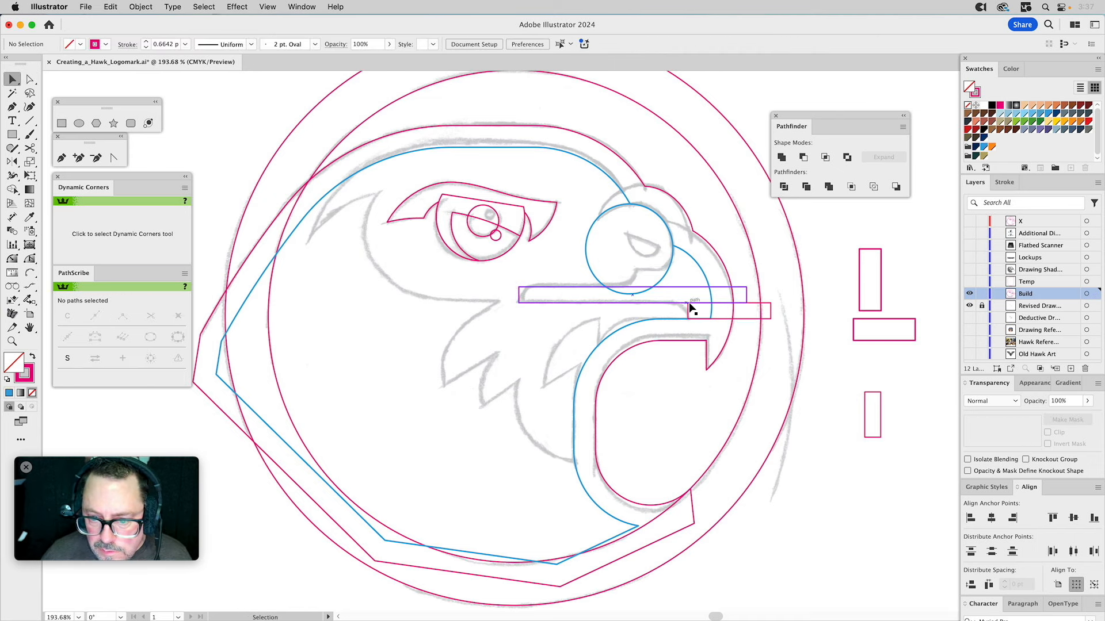
{"action": "left_click", "coordinate": [689, 309]}
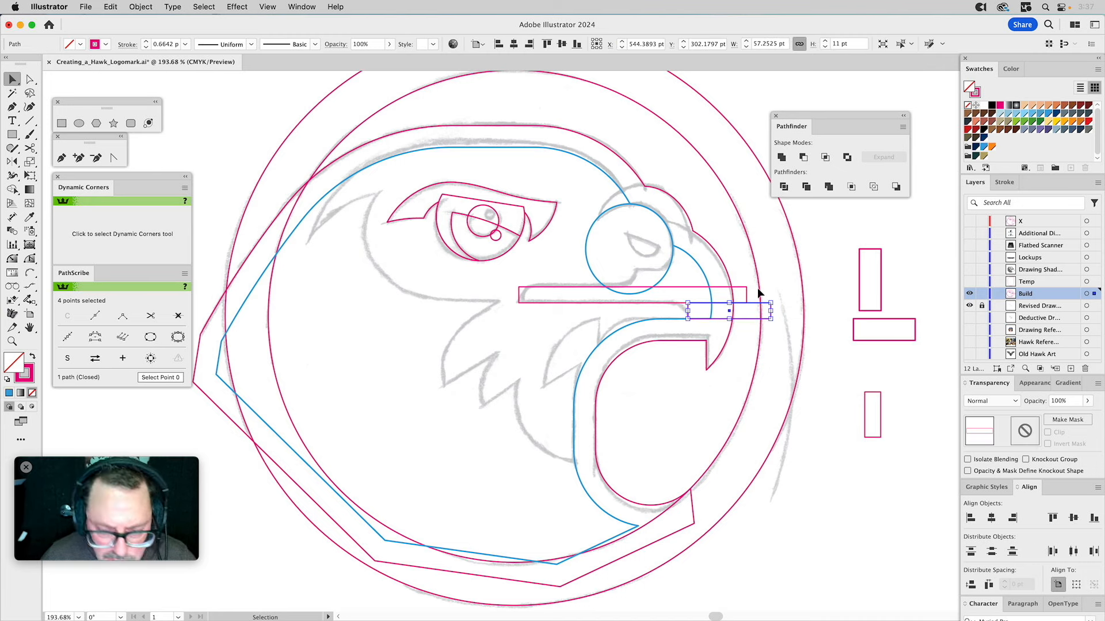
{"action": "left_click", "coordinate": [777, 282]}
{"action": "left_click_drag", "start_coordinate": [694, 319], "coordinate": [636, 288]}
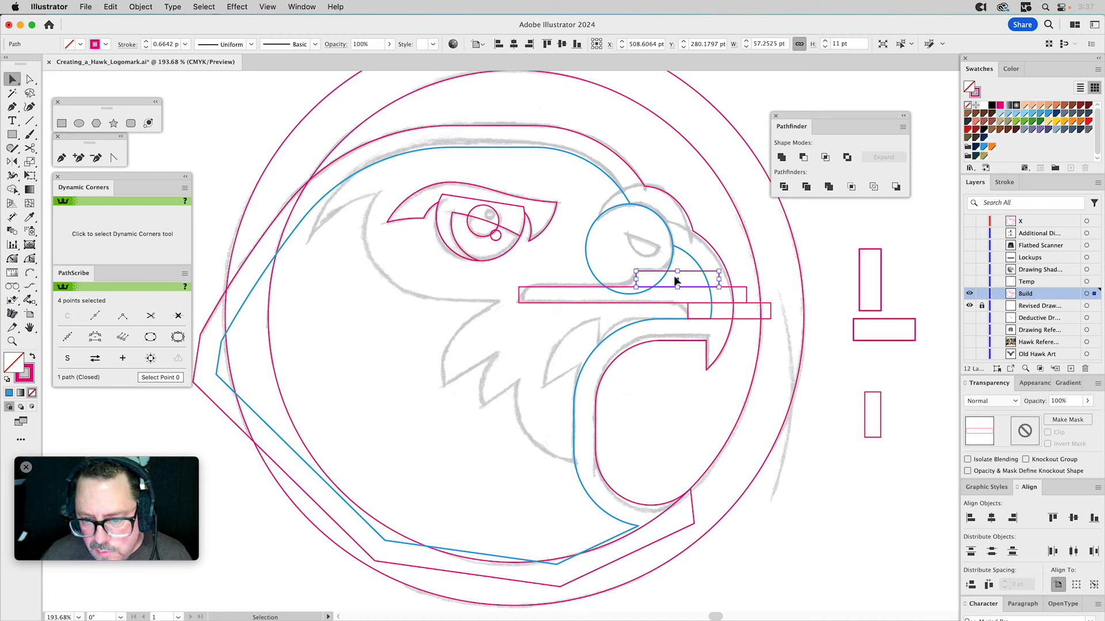
{"action": "left_click", "coordinate": [646, 273]}
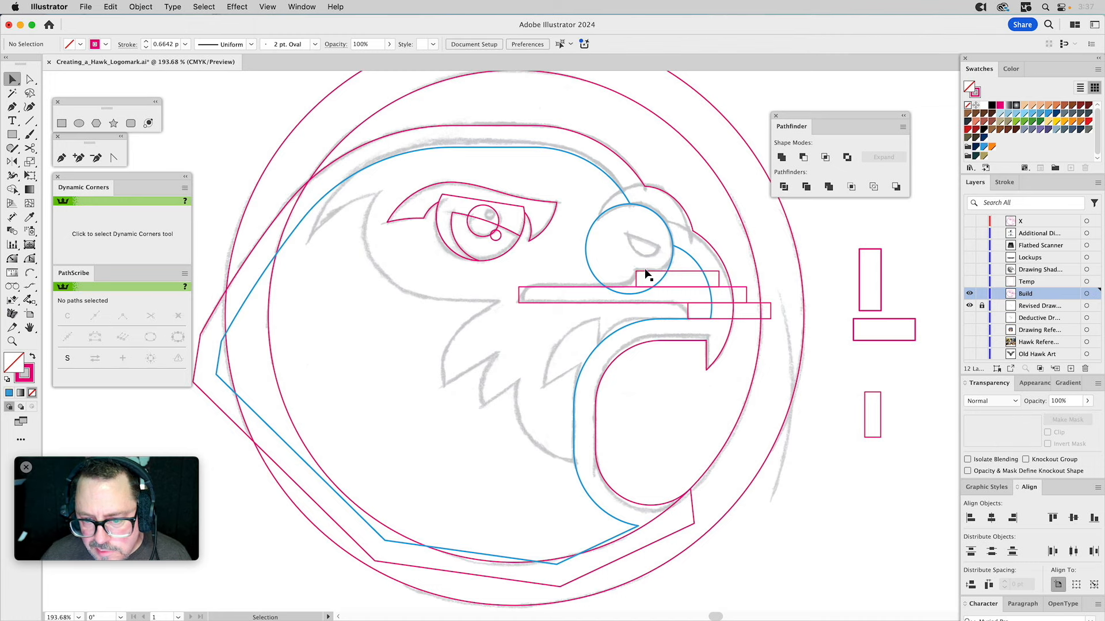
Step: Unite the three stacked horizontal spacers into one stepped mouth shape
{"action": "left_click", "coordinate": [646, 272]}
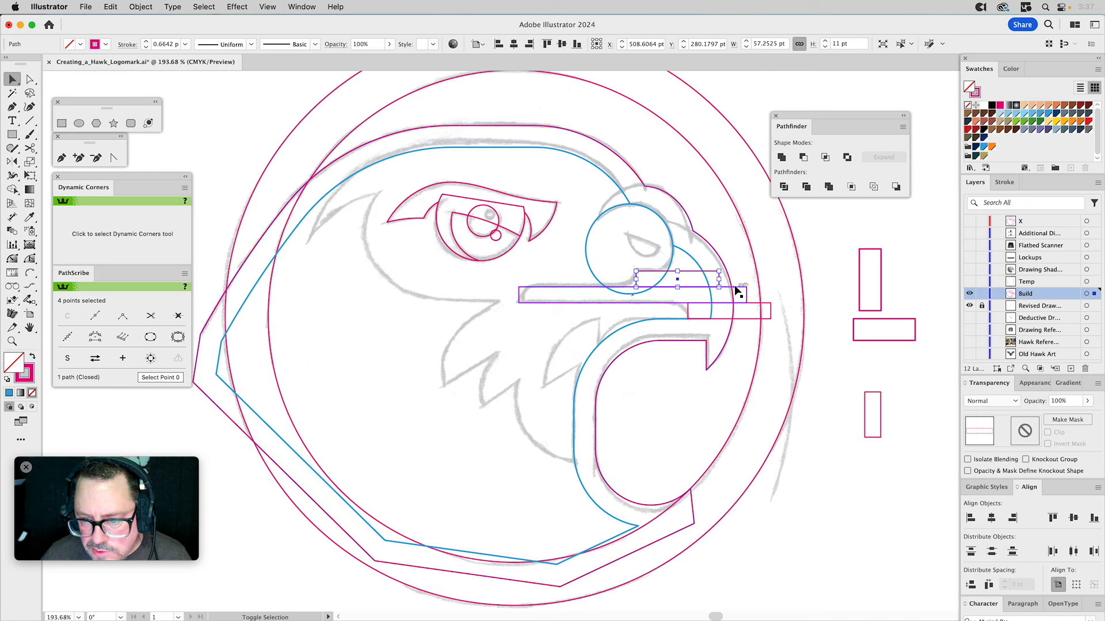
{"action": "left_click", "coordinate": [736, 290], "text": "shift"}
{"action": "left_click", "coordinate": [760, 305], "text": "shift"}
{"action": "left_click", "coordinate": [782, 157]}
{"action": "left_click", "coordinate": [827, 223]}
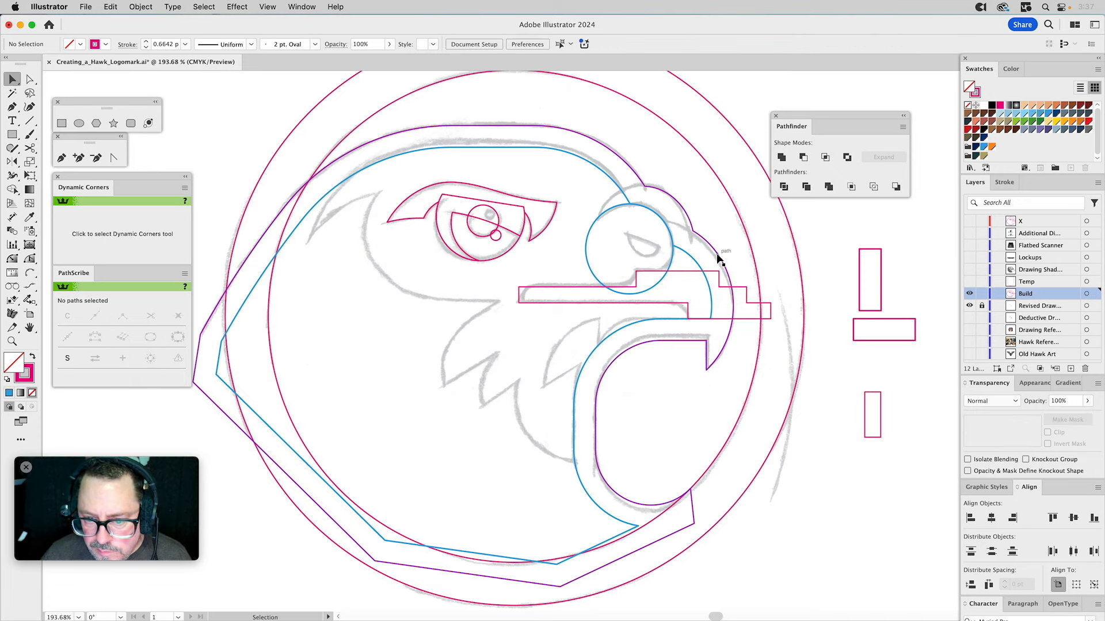
Step: Draw a closed Pen shape from inside the small beak circle, through the circle's right edge where the blue beak curve starts, out past the beak and back
{"action": "left_click", "coordinate": [673, 266]}
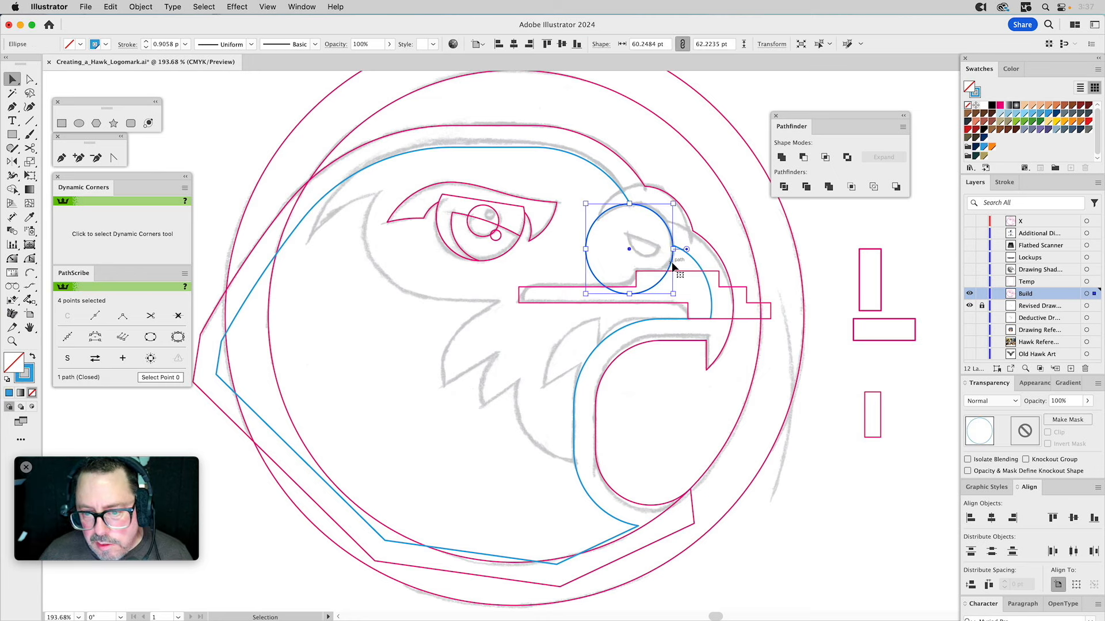
{"action": "key", "text": "a"}
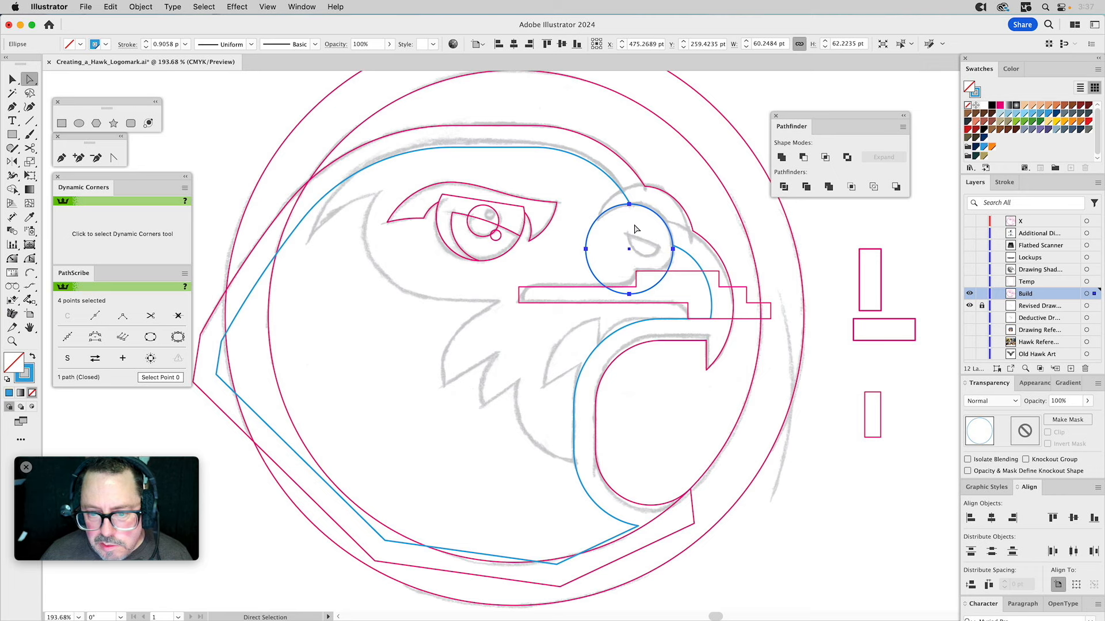
{"action": "left_click", "coordinate": [62, 157]}
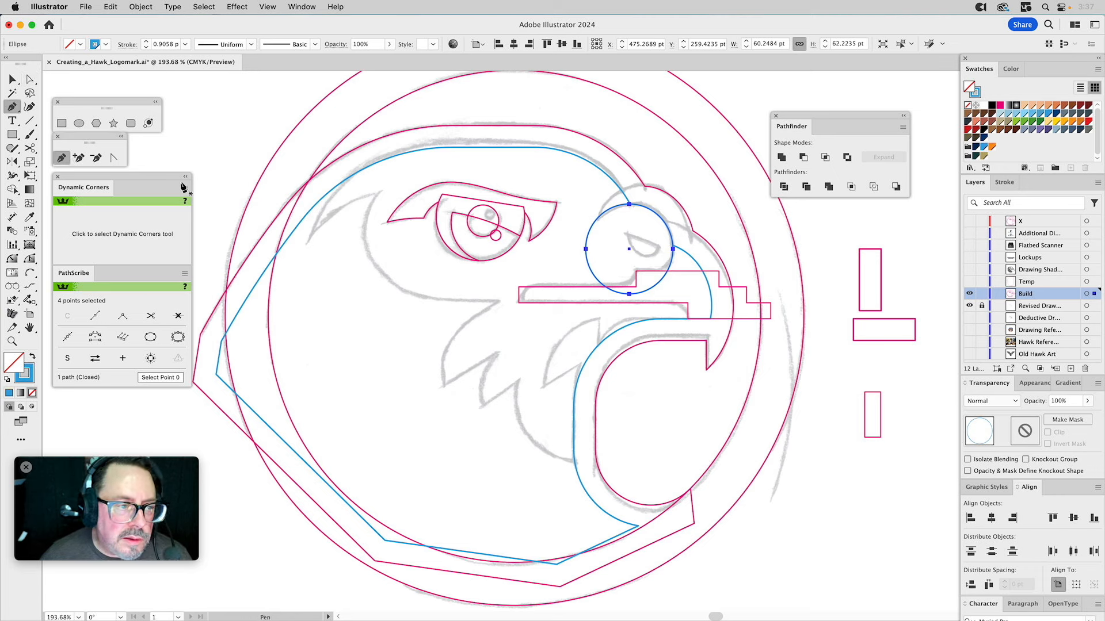
{"action": "left_click", "coordinate": [635, 246]}
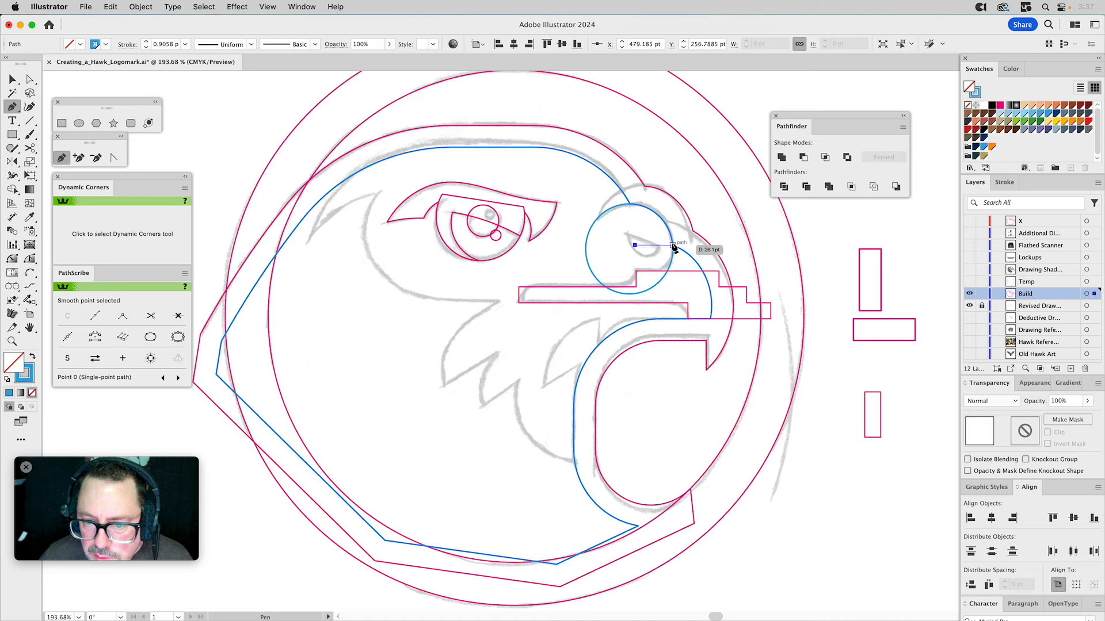
{"action": "left_click_drag", "start_coordinate": [673, 246], "coordinate": [718, 233]}
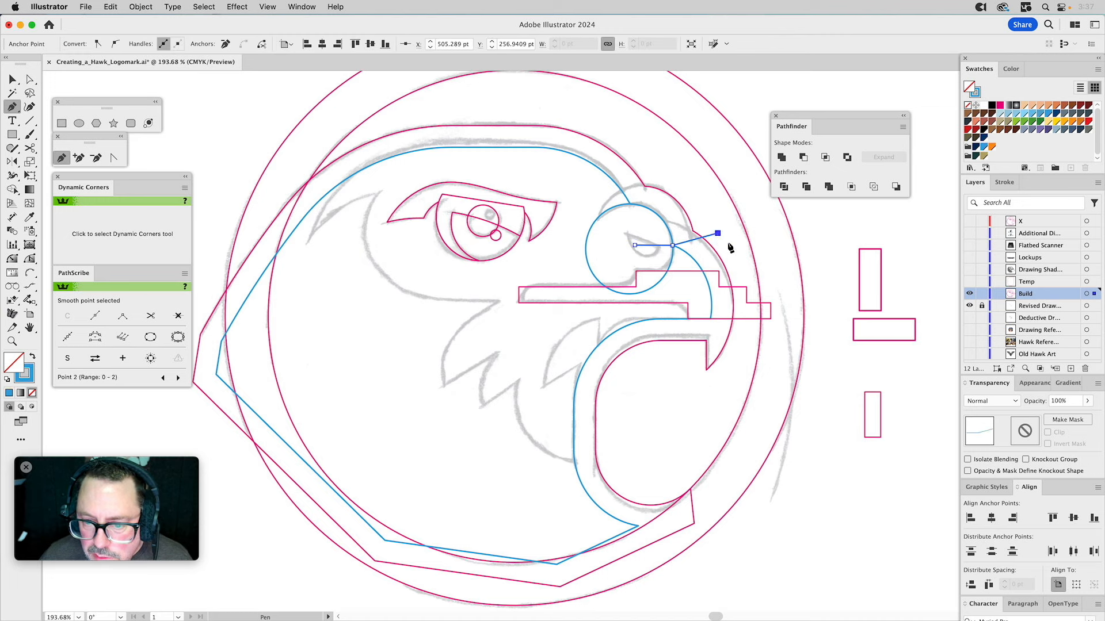
{"action": "left_click_drag", "start_coordinate": [749, 283], "coordinate": [703, 292]}
{"action": "left_click", "coordinate": [703, 293]}
{"action": "left_click", "coordinate": [630, 287]}
{"action": "left_click", "coordinate": [634, 245]}
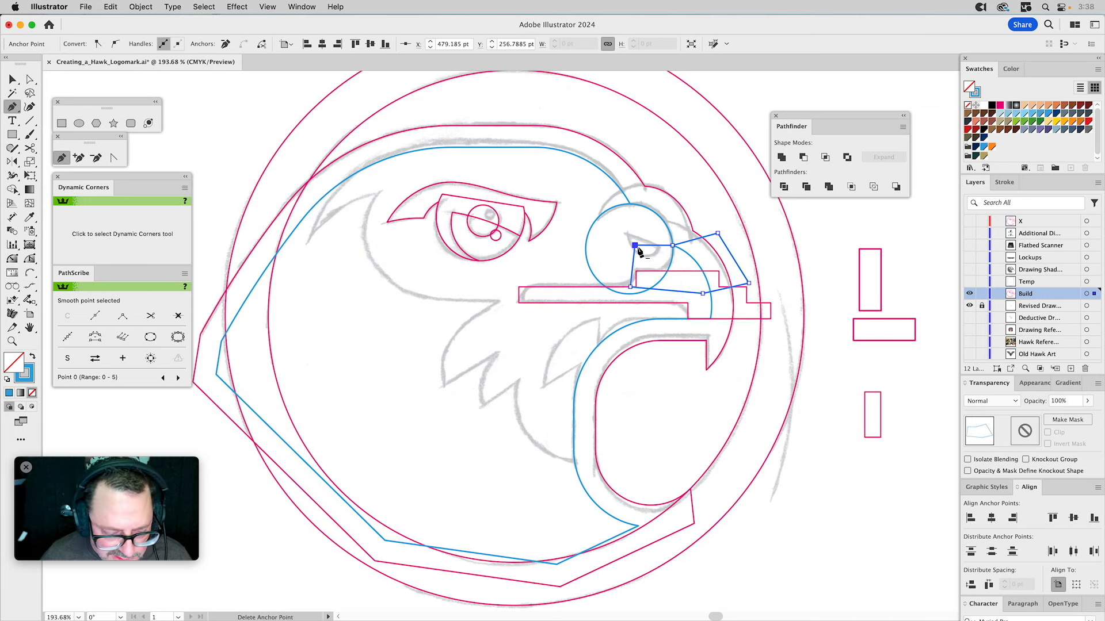
Step: Subtract the beak circle from the new Pen shape, and pull the shape's outer right corner slightly down and outward
{"action": "key", "text": "v"}
{"action": "left_click", "coordinate": [672, 256]}
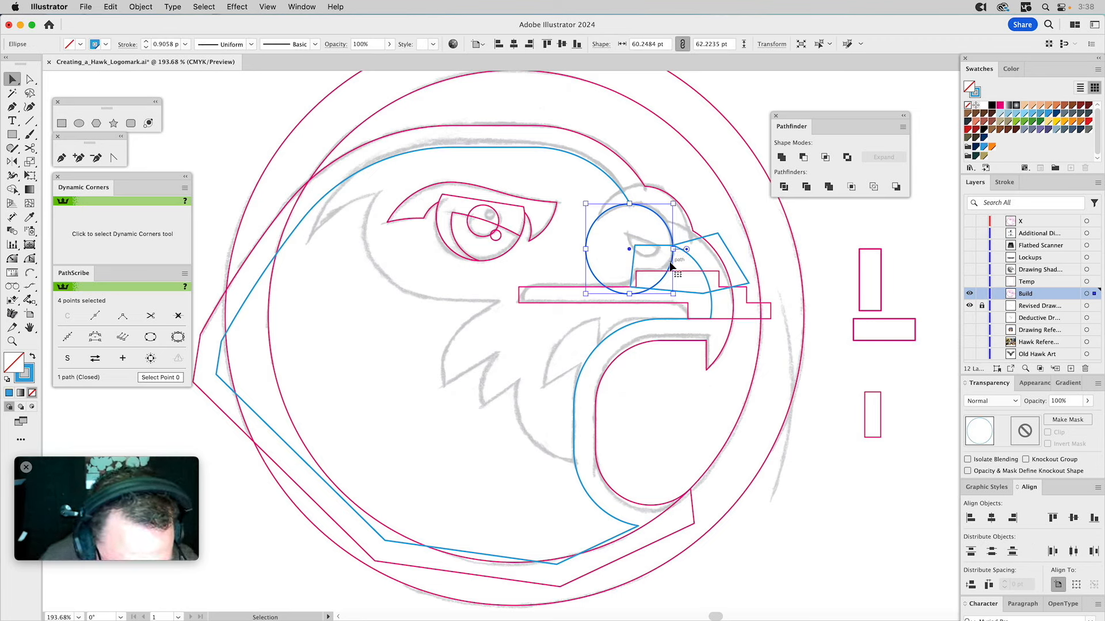
{"action": "left_click", "coordinate": [711, 239], "text": "shift"}
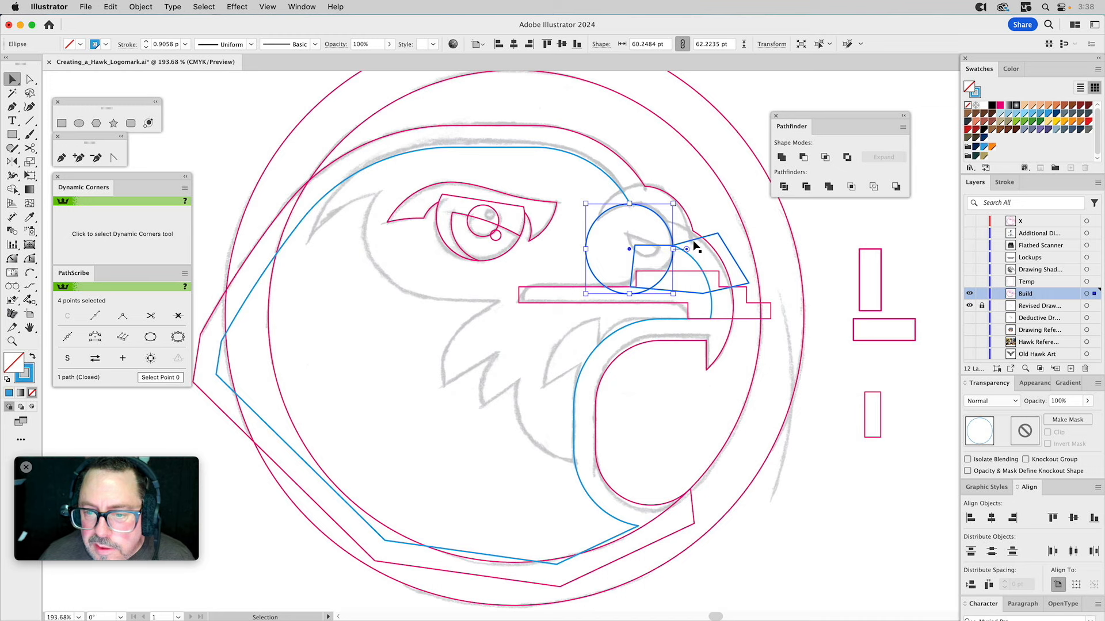
{"action": "left_click", "coordinate": [803, 158]}
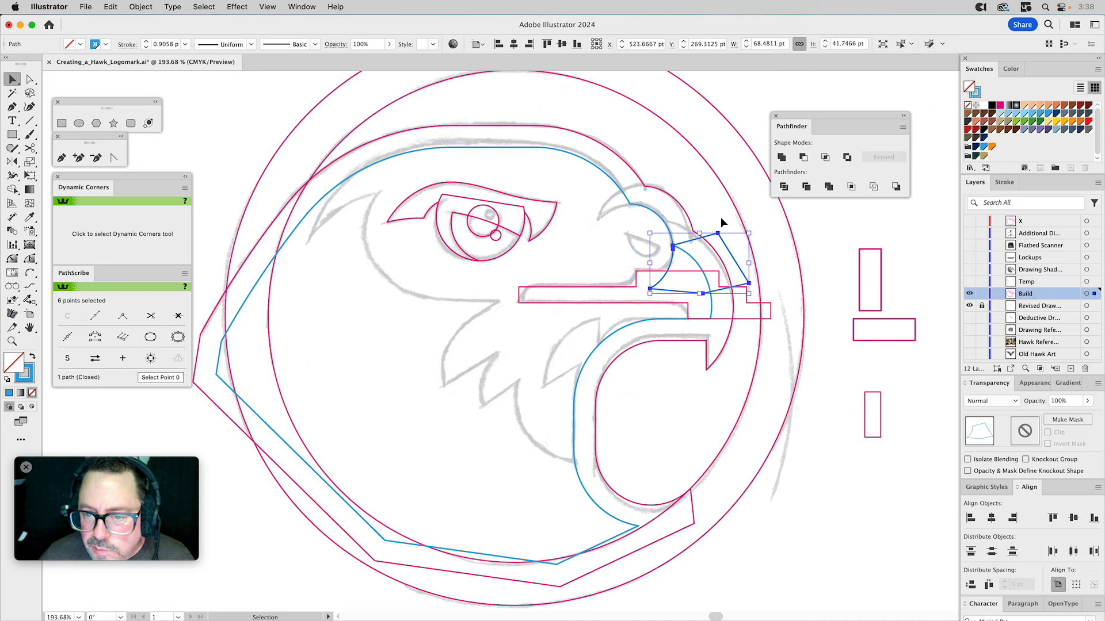
{"action": "left_click", "coordinate": [714, 199]}
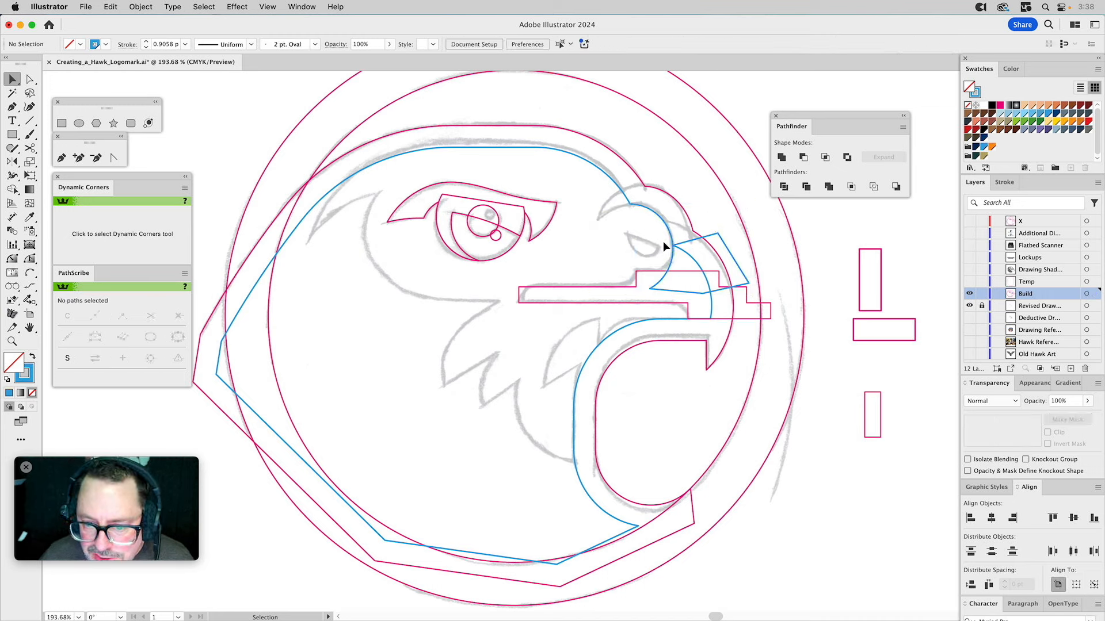
{"action": "key", "text": "a"}
{"action": "left_click_drag", "start_coordinate": [748, 284], "coordinate": [754, 301]}
{"action": "key", "text": "v"}
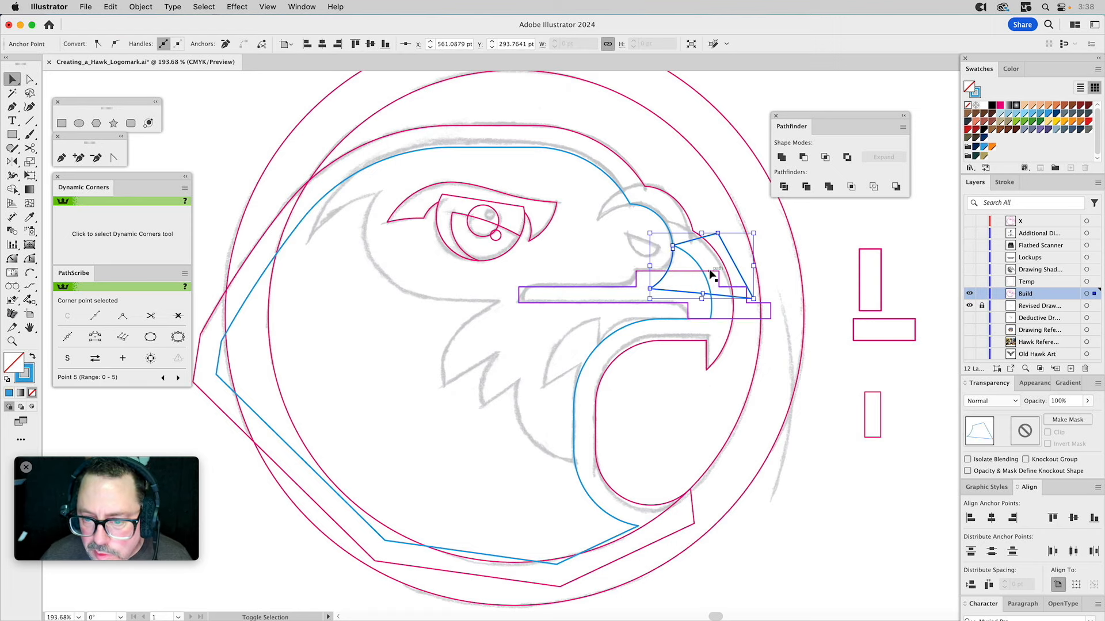
Step: Unite the trimmed Pen shape with the stepped mouth shape and give the result an orange stroke
{"action": "left_click", "coordinate": [711, 275], "text": "shift"}
{"action": "left_click", "coordinate": [712, 274], "text": "shift"}
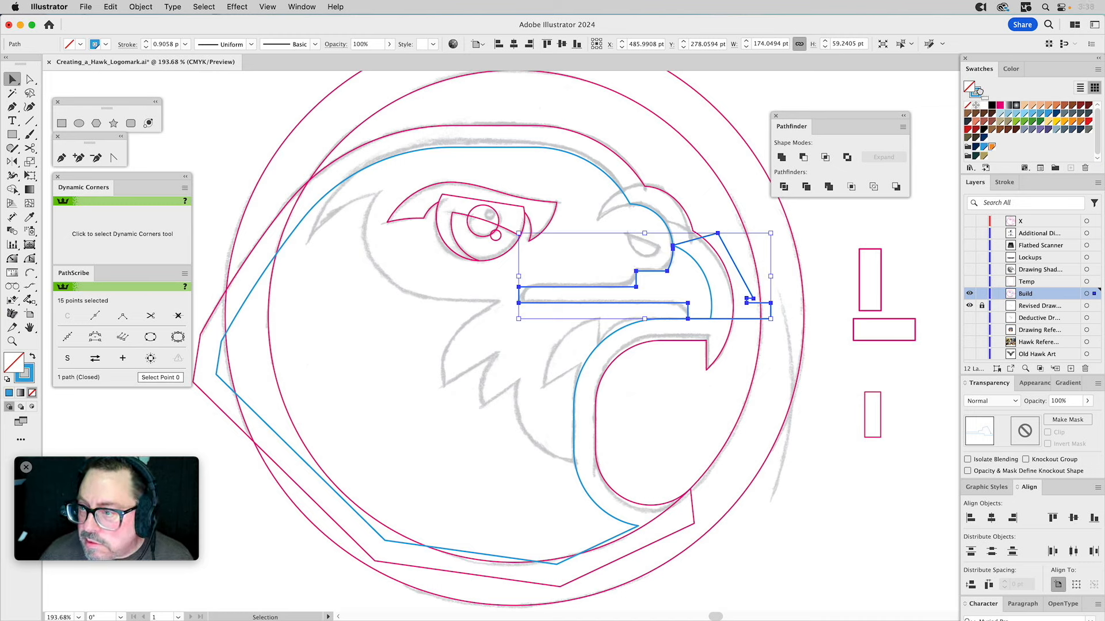
{"action": "left_click_drag", "start_coordinate": [991, 147], "coordinate": [979, 93]}
{"action": "left_click", "coordinate": [838, 216]}
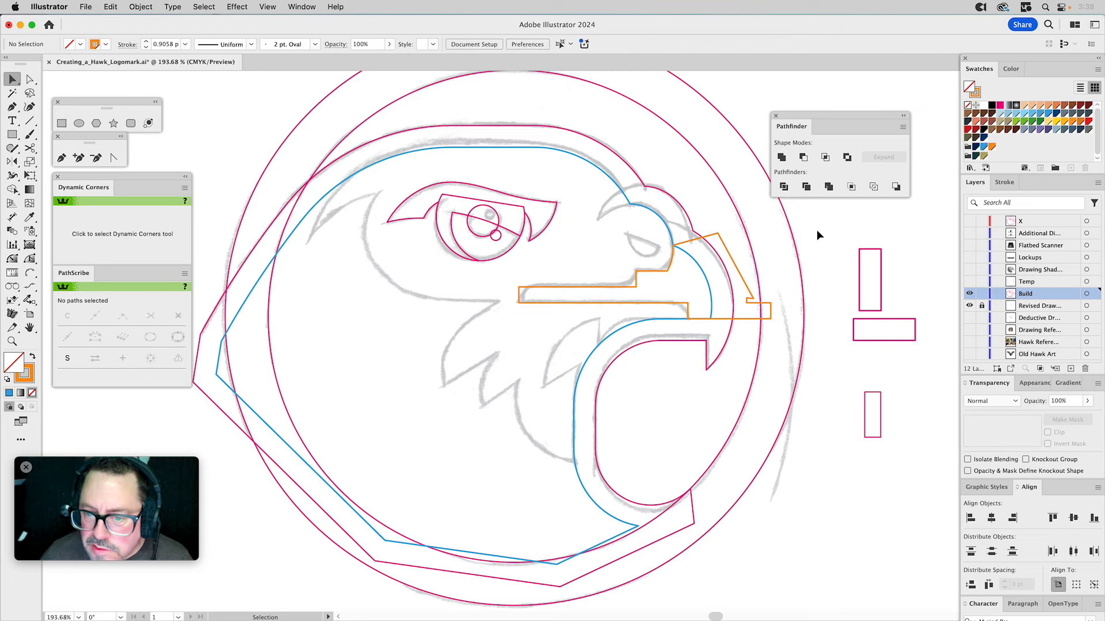
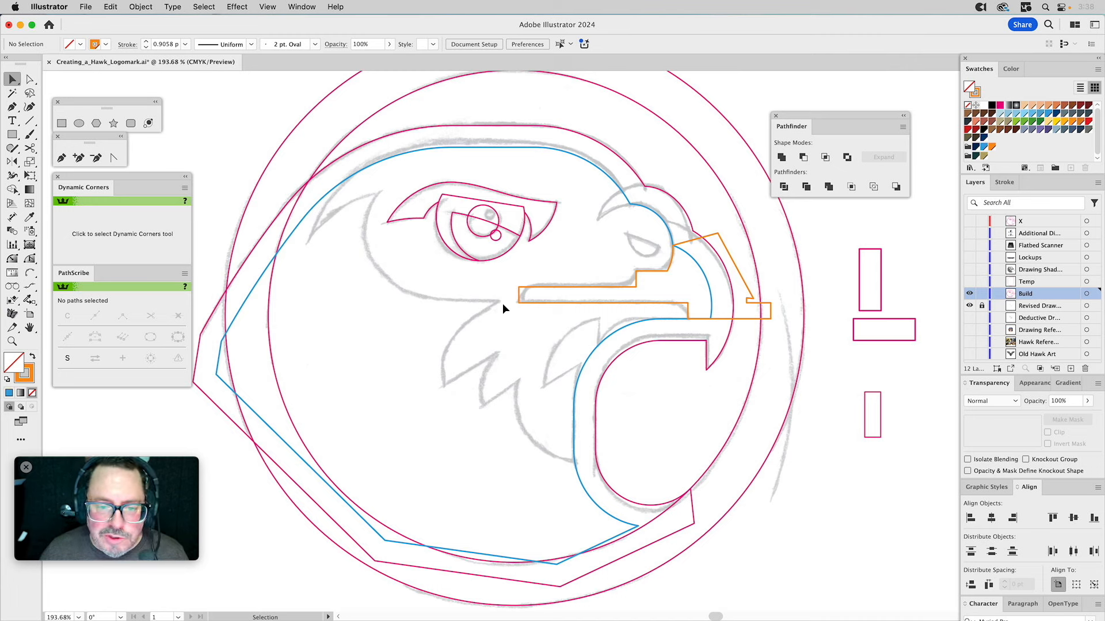
Step: Draw a rectangle about 107 by 90 pt up and left from the mouth line's left end, and fully round its two left corners
{"action": "left_click", "coordinate": [81, 123]}
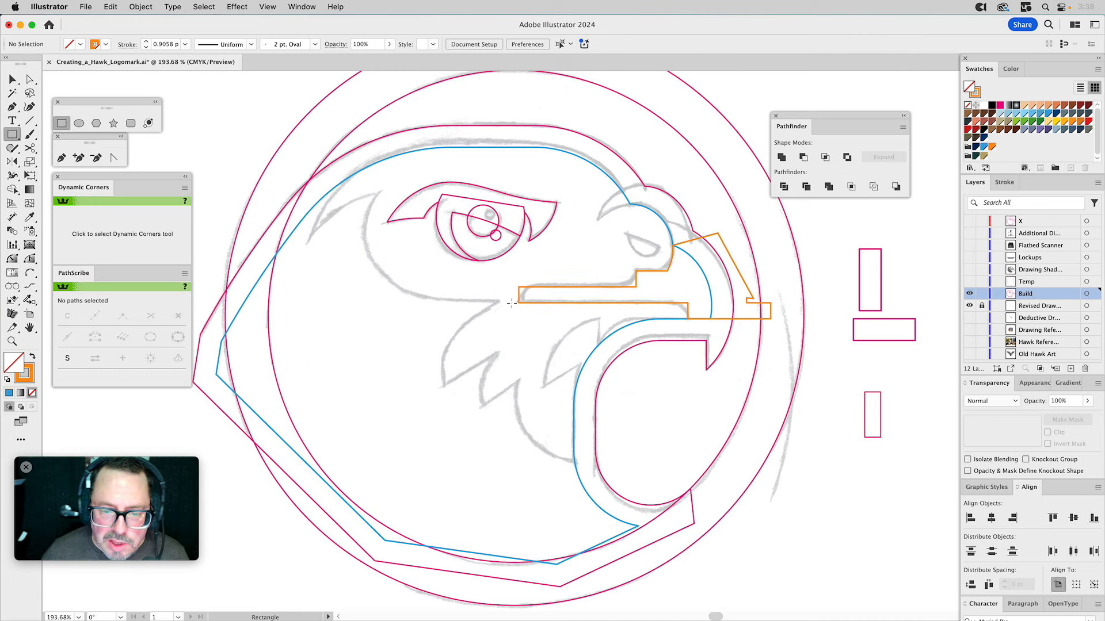
{"action": "left_click_drag", "start_coordinate": [518, 303], "coordinate": [364, 172]}
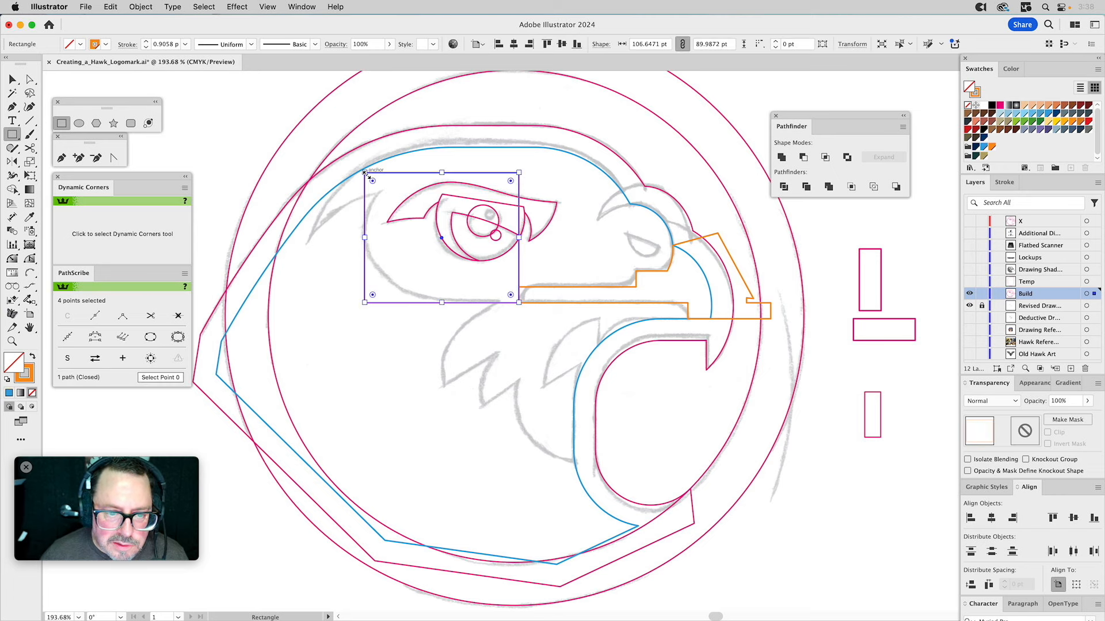
{"action": "key", "text": "a"}
{"action": "left_click", "coordinate": [364, 173]}
{"action": "left_click", "coordinate": [364, 302], "text": "shift"}
{"action": "left_click_drag", "start_coordinate": [372, 295], "coordinate": [573, 250]}
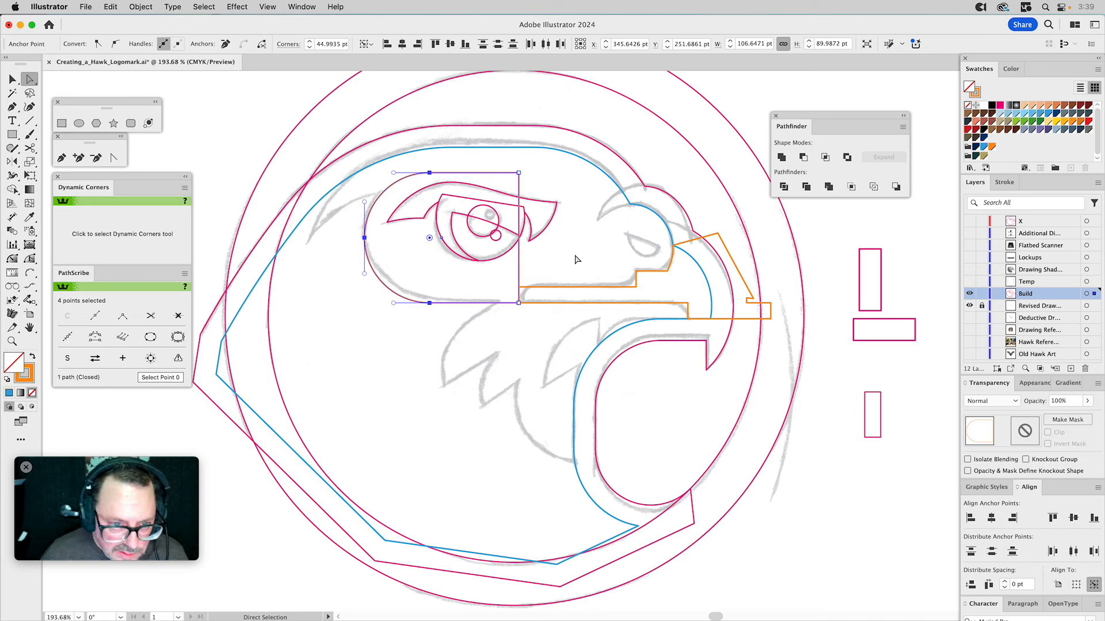
{"action": "key", "text": "v"}
{"action": "left_click", "coordinate": [572, 257]}
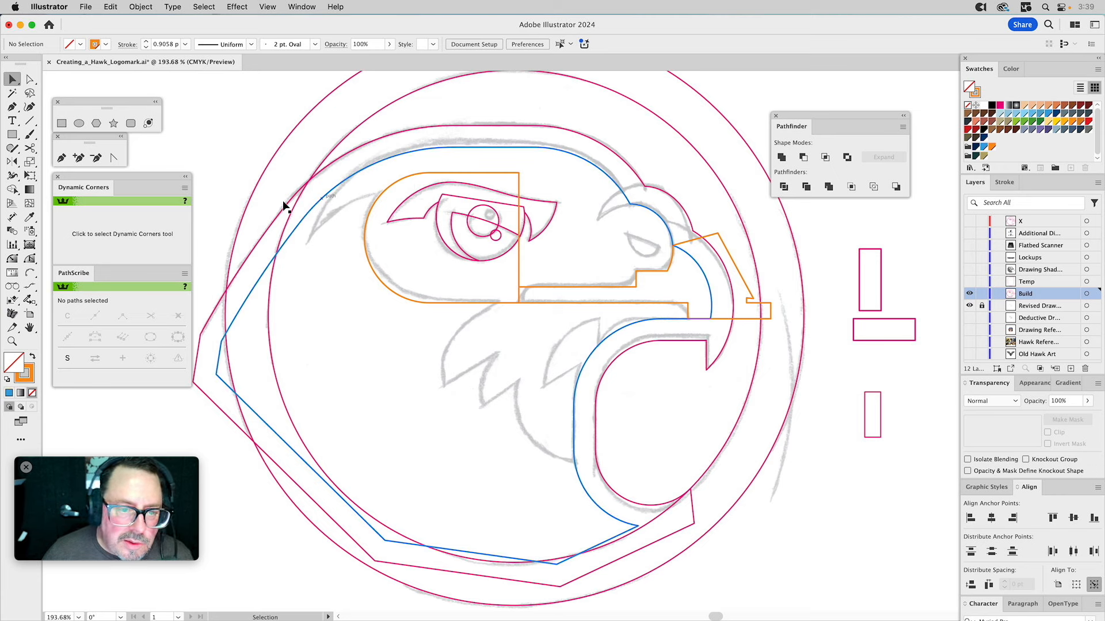
Step: Trace the sketched brow feather with two joined point-to-point arcs, from the blue head path to the feather tip and back to the rounded cheek shape
{"action": "left_click", "coordinate": [30, 273]}
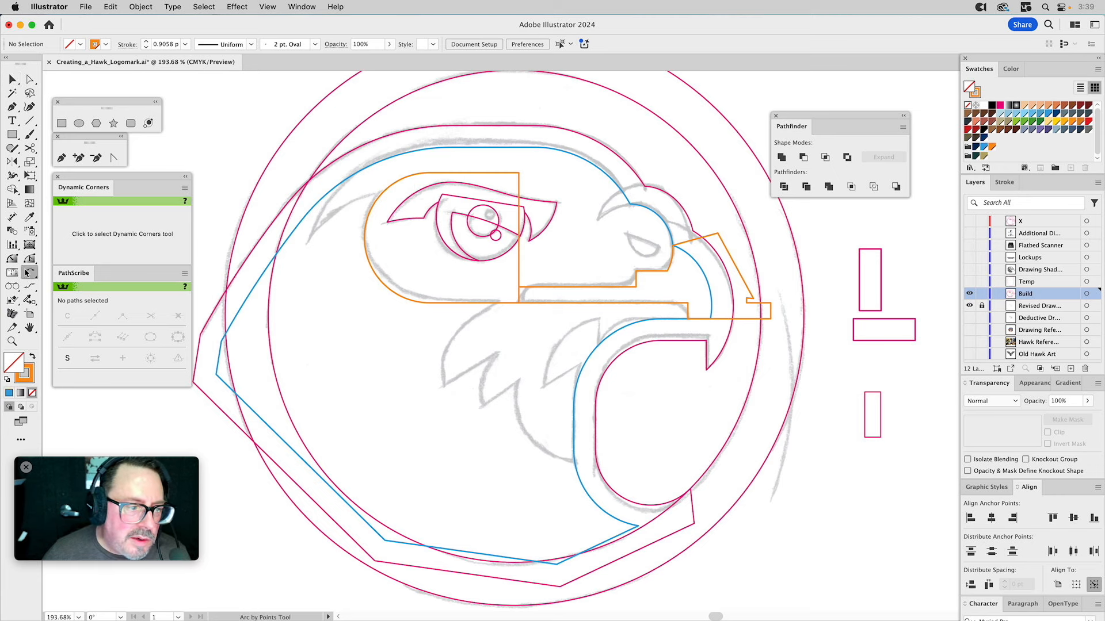
{"action": "left_click", "coordinate": [365, 239]}
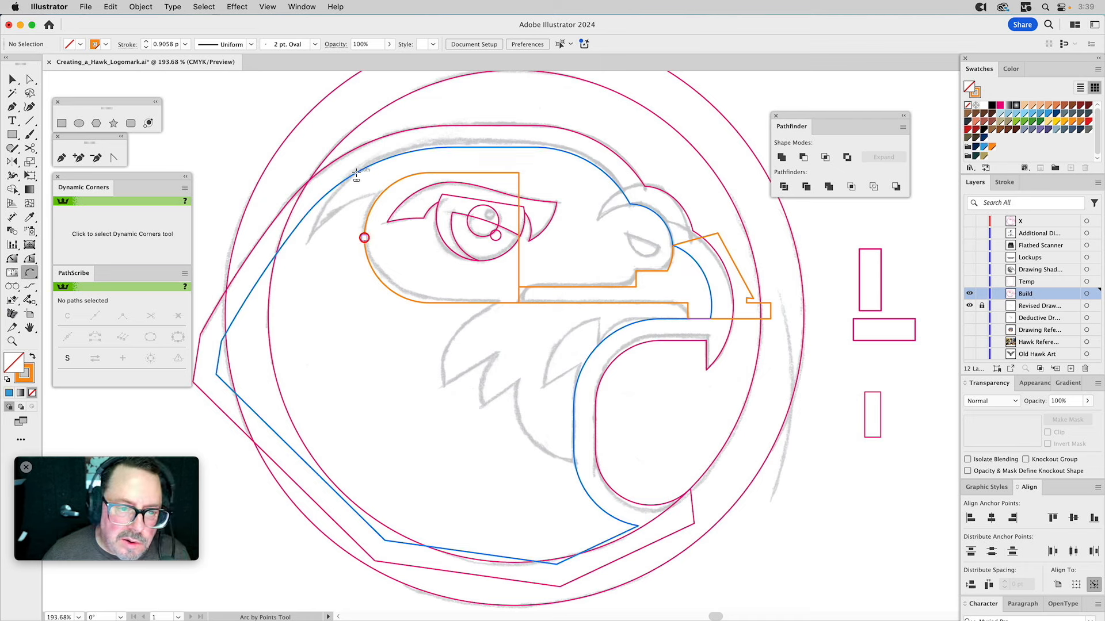
{"action": "key", "text": "Escape"}
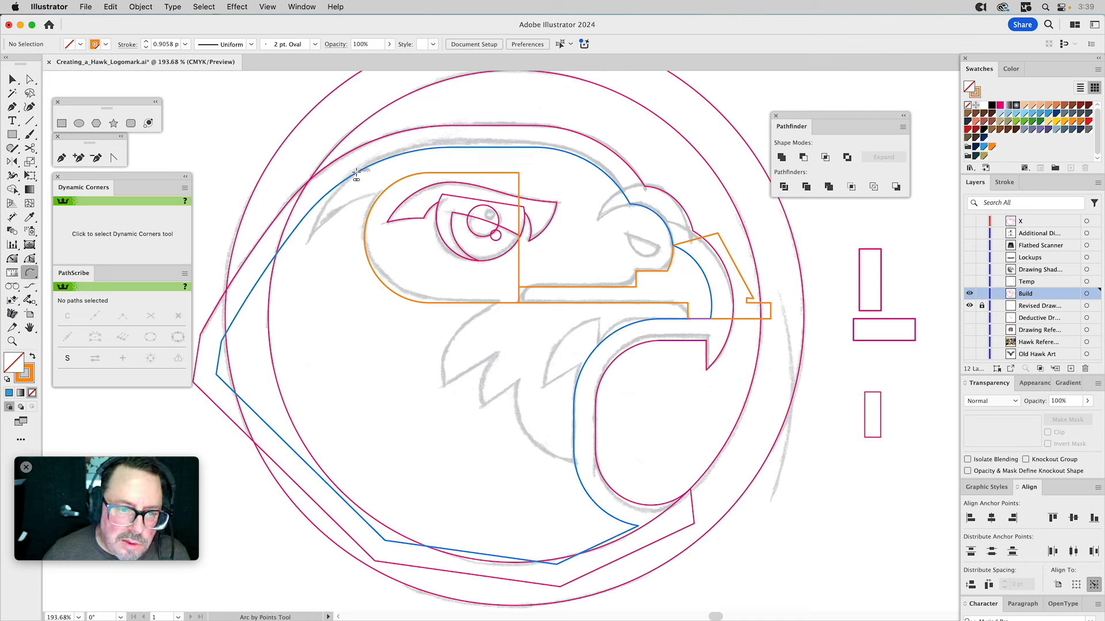
{"action": "left_click", "coordinate": [356, 172]}
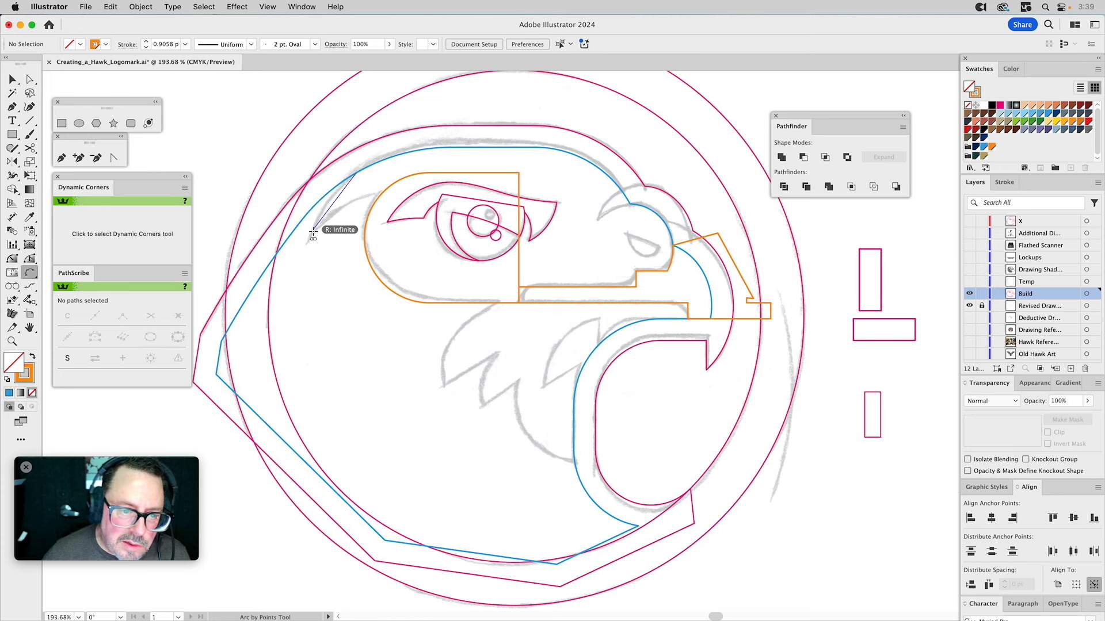
{"action": "left_click", "coordinate": [311, 234]}
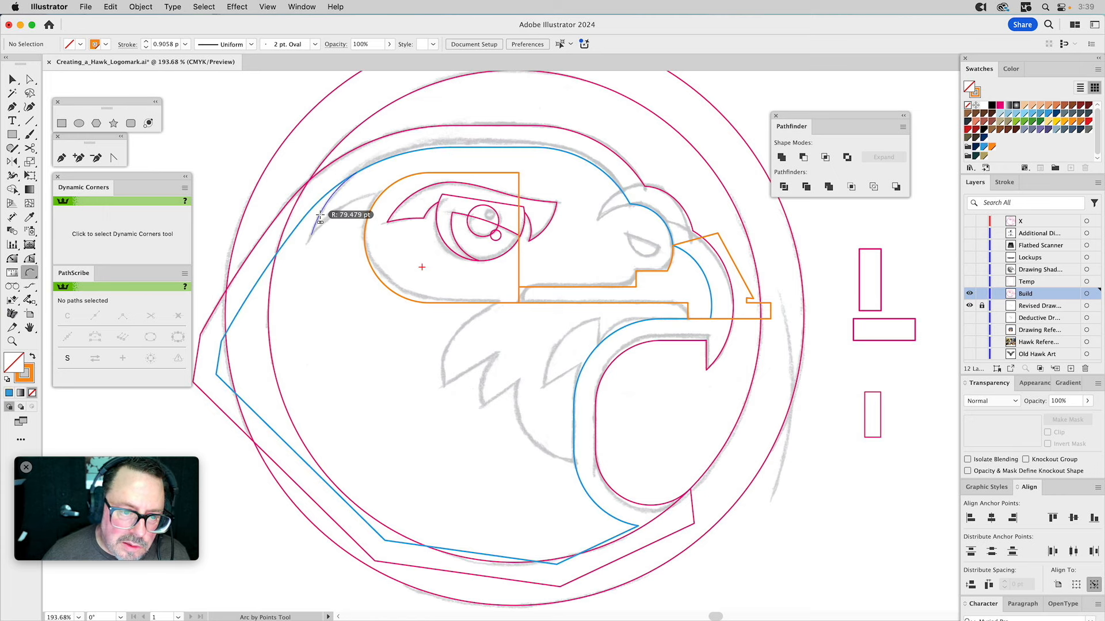
{"action": "left_click", "coordinate": [321, 214]}
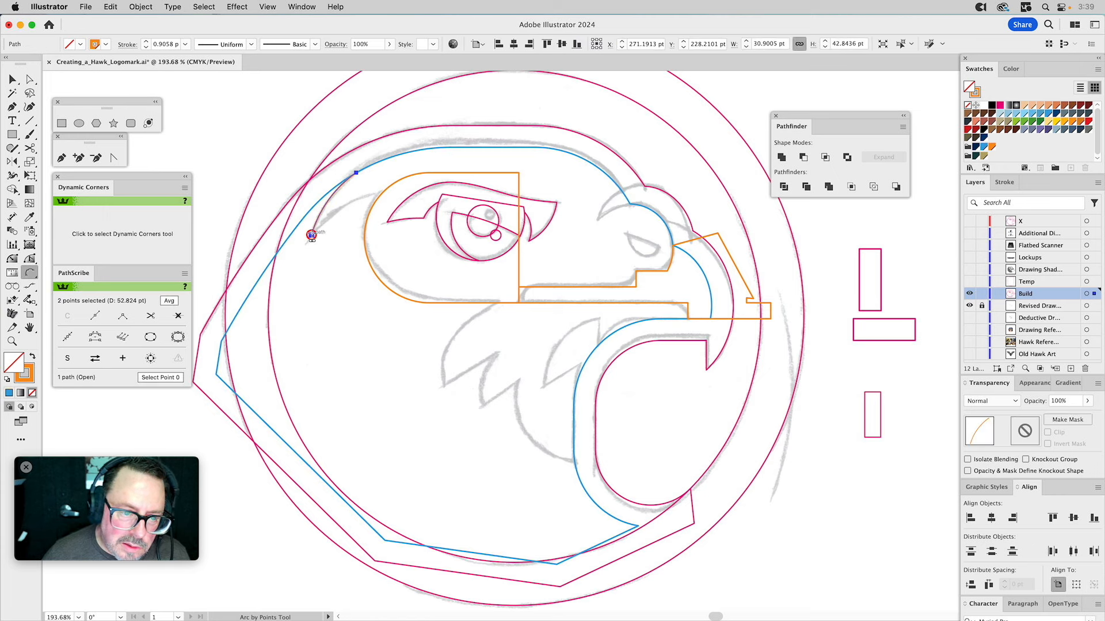
{"action": "left_click", "coordinate": [391, 189]}
{"action": "left_click", "coordinate": [371, 183]}
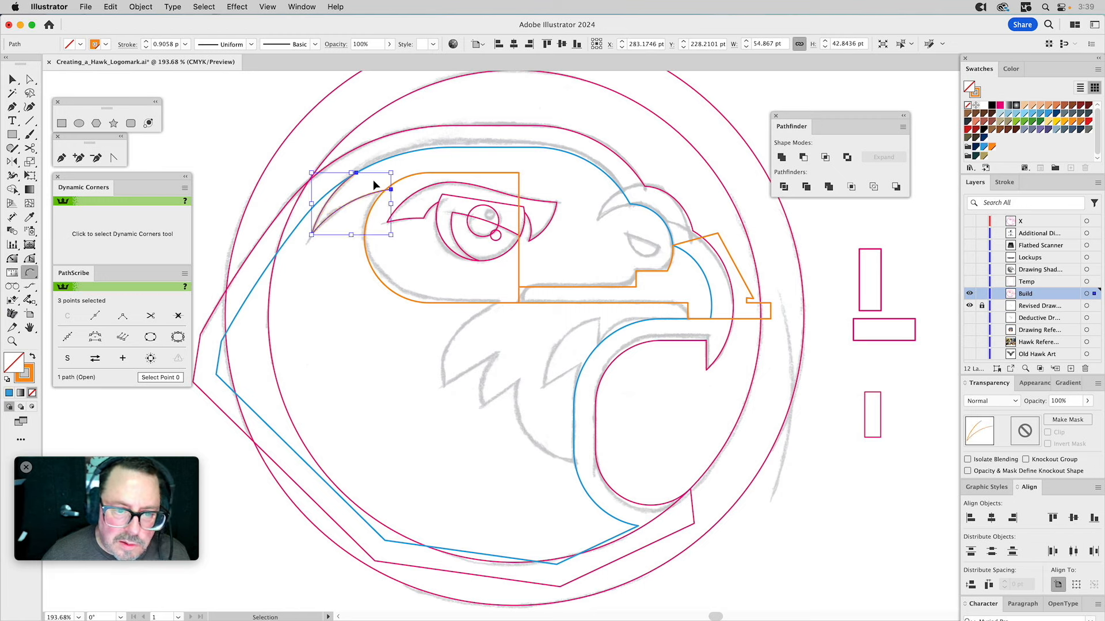
{"action": "key", "text": "super+shift+a"}
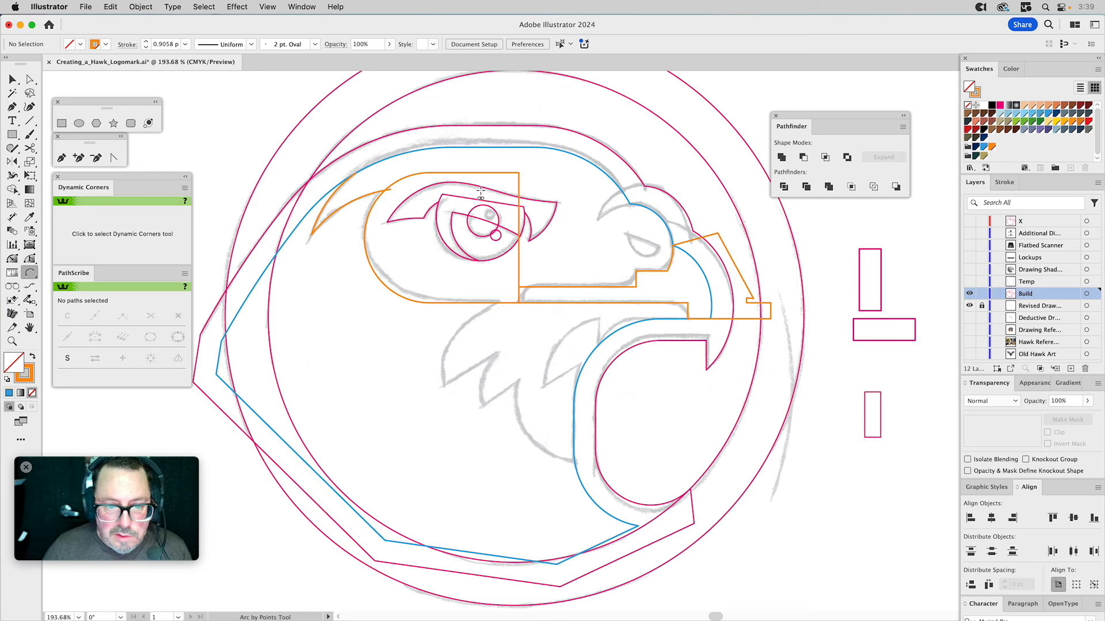
Step: Close the feather path with the Pen tool, running along the rounded shape's top to its right corner and back above the blue head path
{"action": "left_click", "coordinate": [61, 158]}
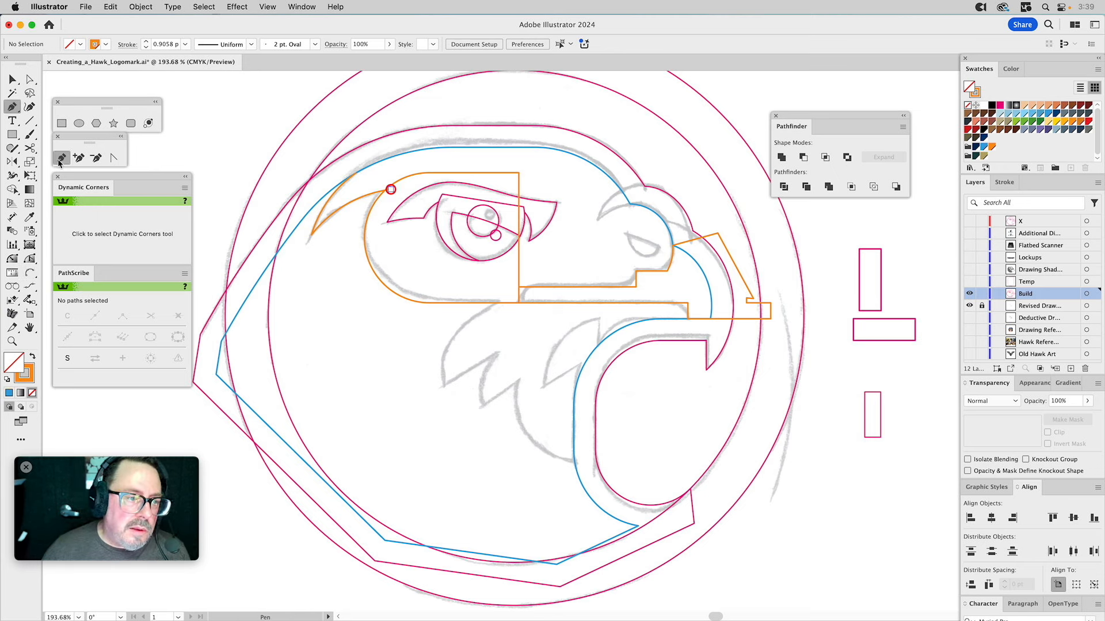
{"action": "left_click_drag", "start_coordinate": [391, 189], "coordinate": [516, 138]}
{"action": "left_click", "coordinate": [357, 141]}
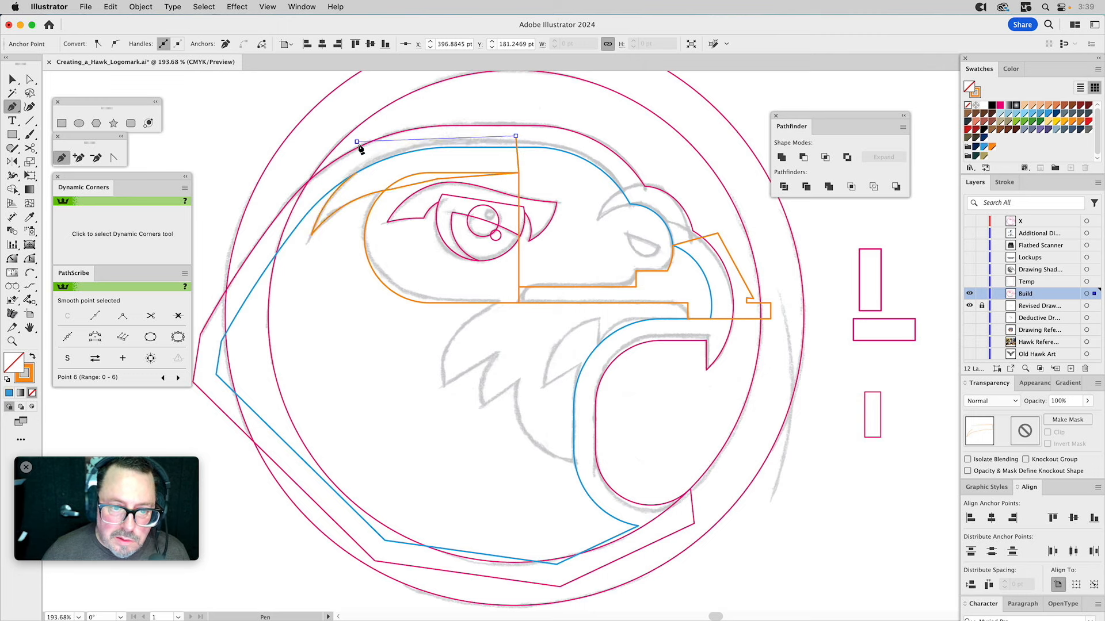
{"action": "left_click", "coordinate": [357, 173]}
{"action": "key", "text": "v"}
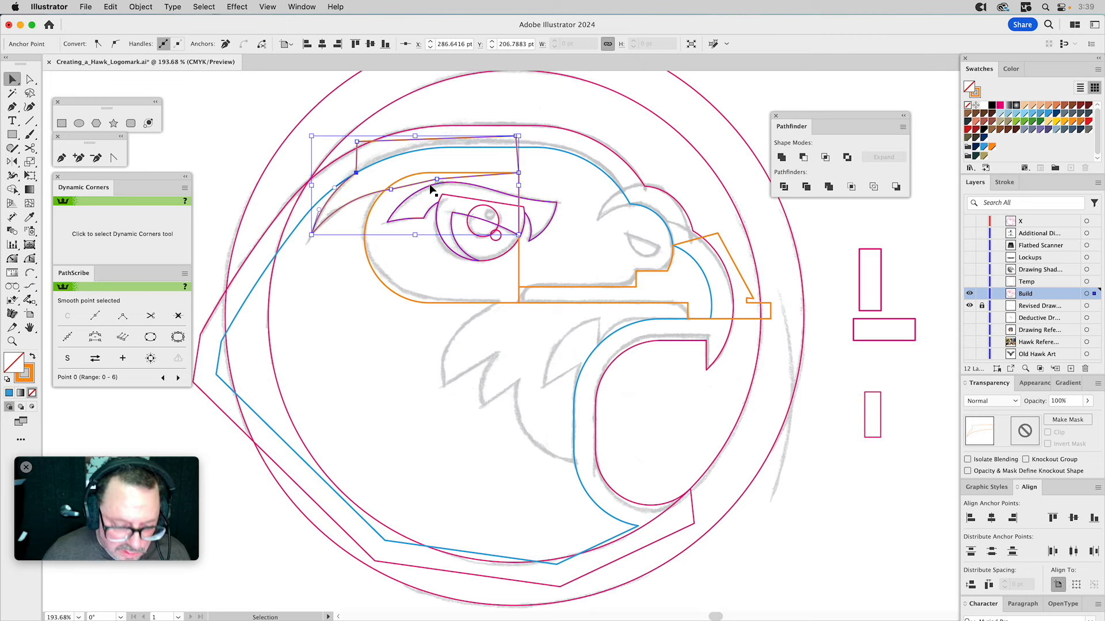
Step: Unite the brow feather path with the rounded cheek shape and pull its three outer corner anchors past the back and bottom of the head
{"action": "left_click", "coordinate": [426, 177], "text": "shift"}
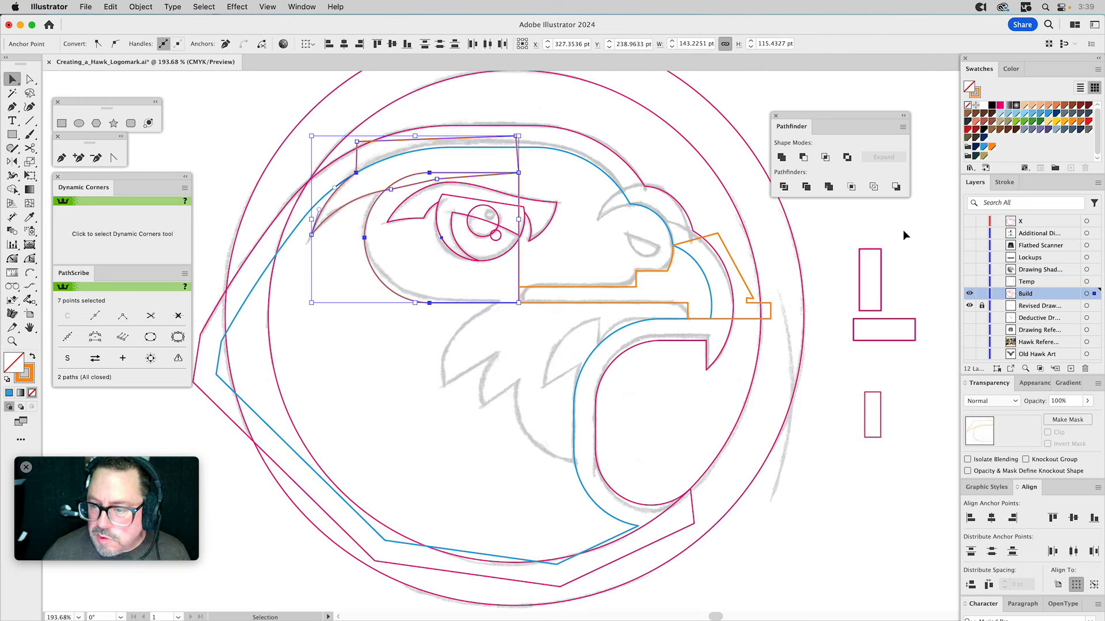
{"action": "left_click", "coordinate": [786, 163]}
{"action": "key", "text": "a"}
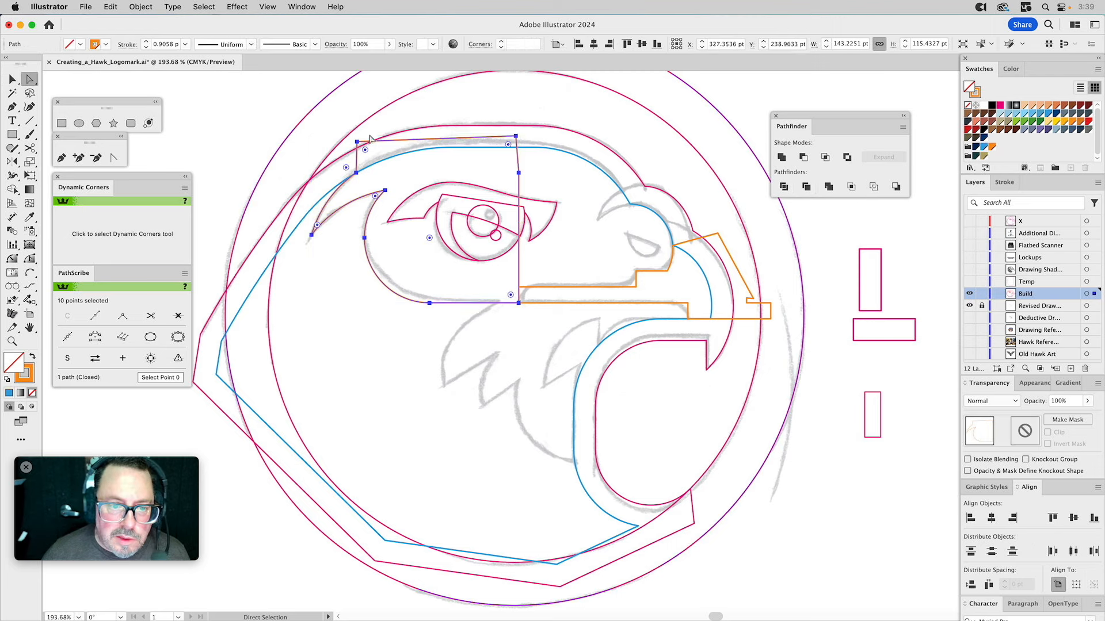
{"action": "left_click", "coordinate": [358, 142]}
{"action": "left_click_drag", "start_coordinate": [358, 142], "coordinate": [213, 168]}
{"action": "left_click_drag", "start_coordinate": [515, 136], "coordinate": [207, 439]}
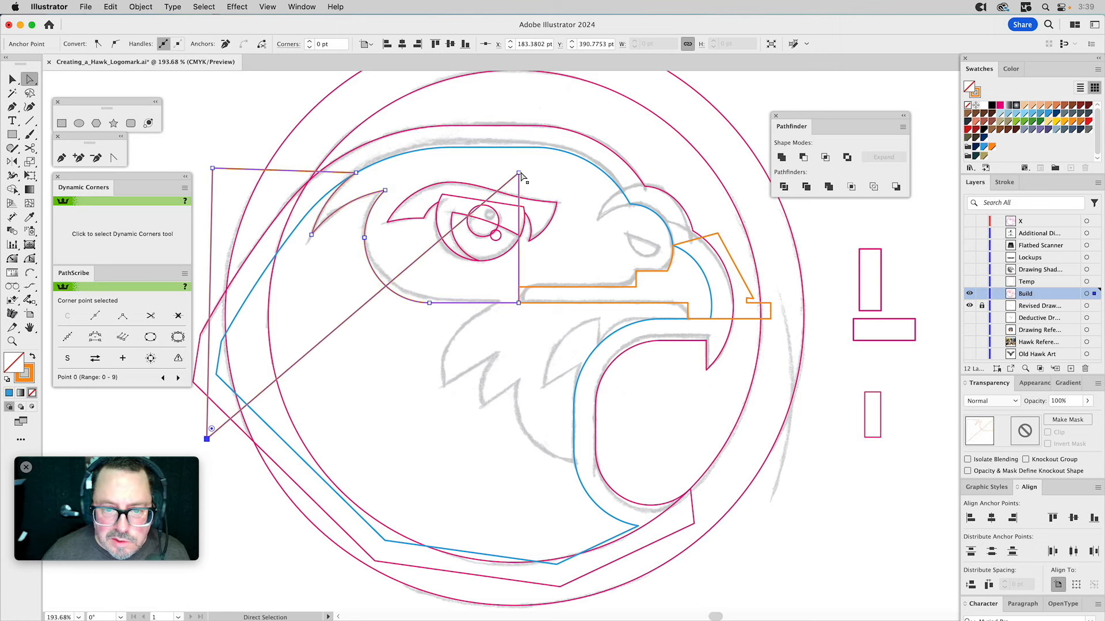
{"action": "left_click_drag", "start_coordinate": [520, 173], "coordinate": [473, 602]}
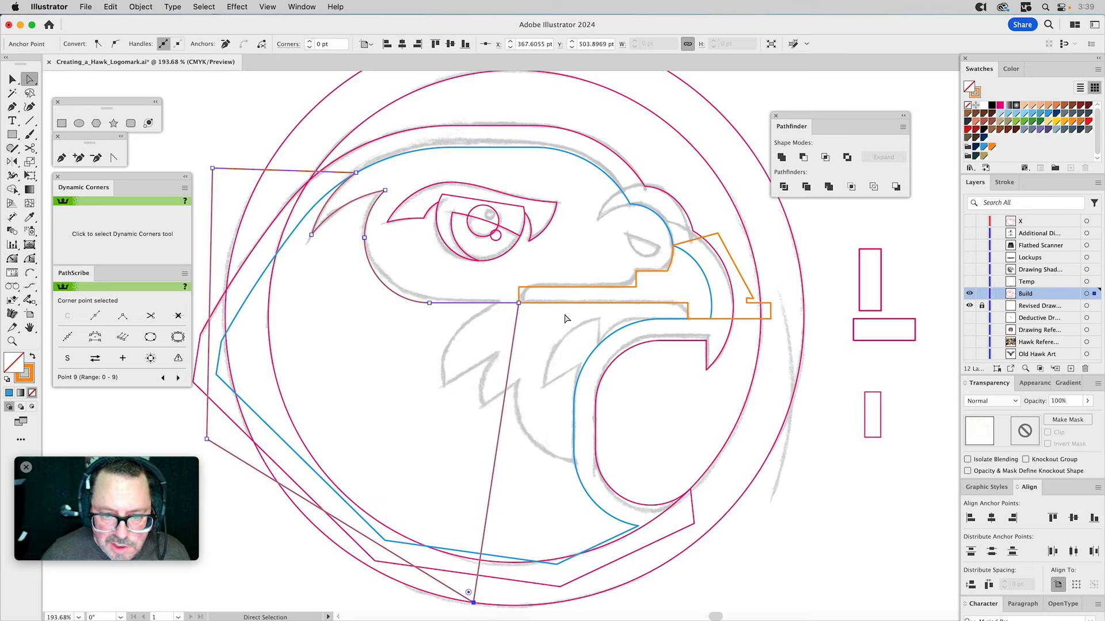
{"action": "left_click", "coordinate": [295, 270]}
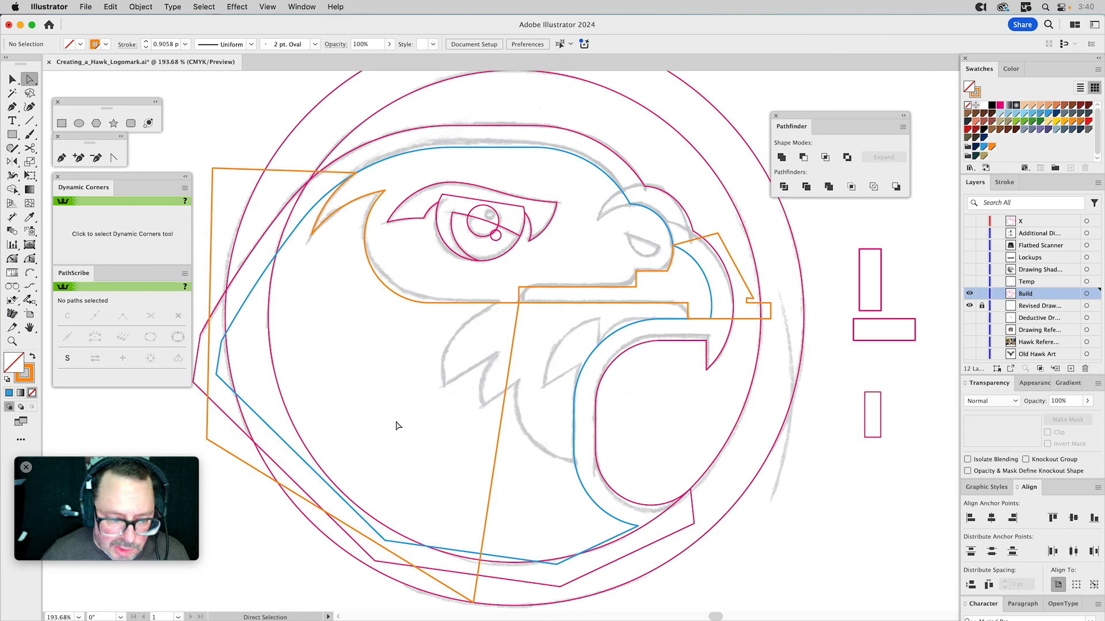
Step: Draw an ellipse about 80 by 87 pt from the blue throat path outward and nudge it up to match the sketched cheek curve
{"action": "key", "text": "v"}
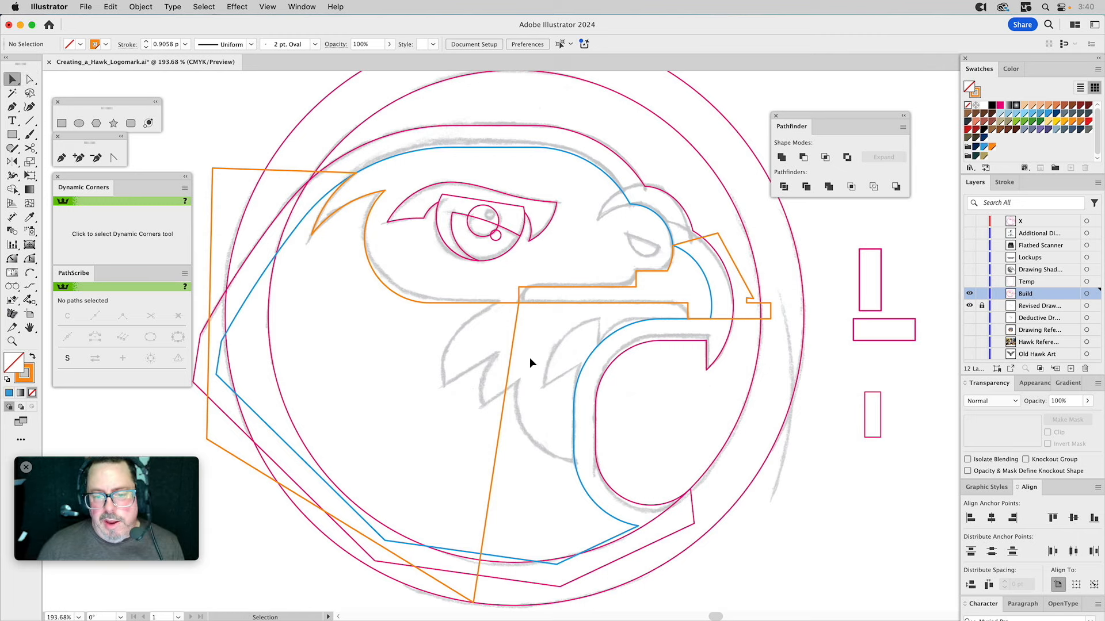
{"action": "left_click", "coordinate": [80, 123]}
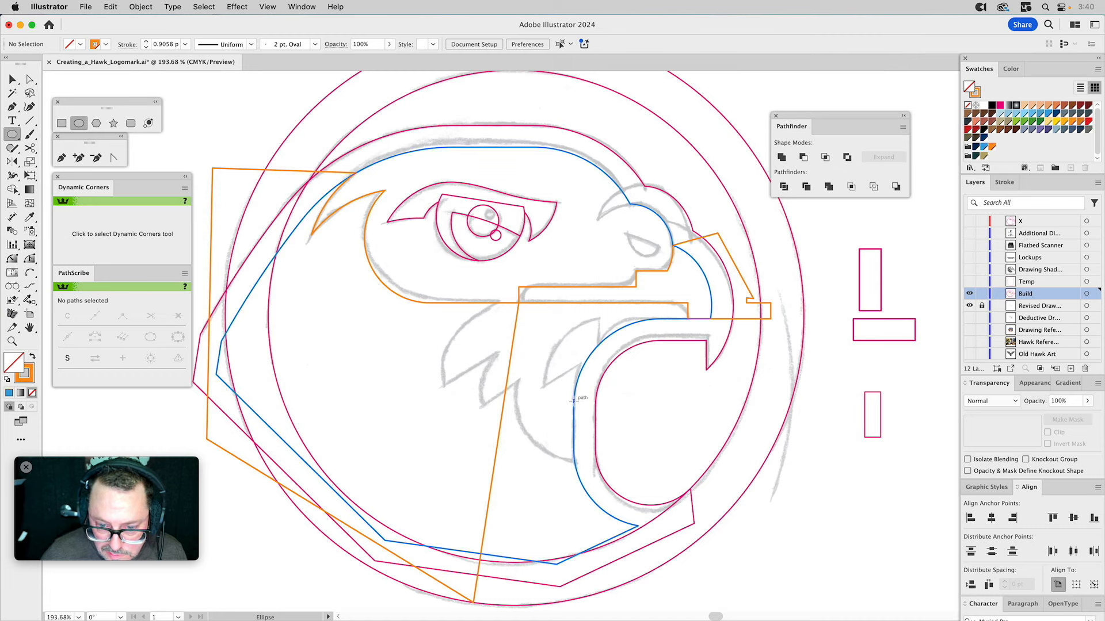
{"action": "left_click_drag", "start_coordinate": [574, 401], "coordinate": [632, 464]}
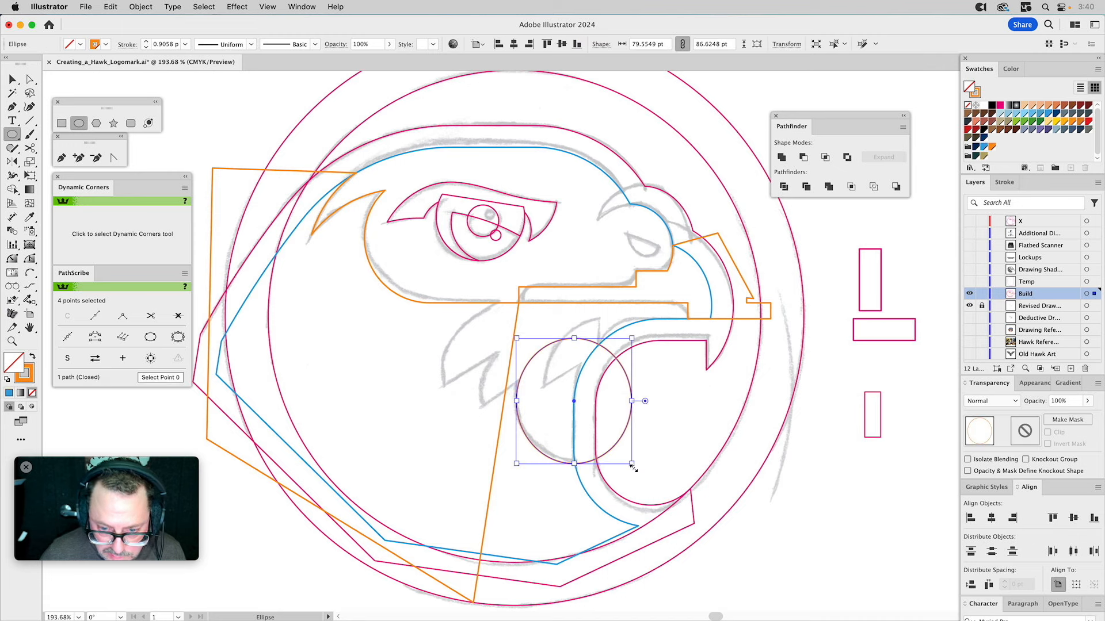
{"action": "key", "text": "v"}
{"action": "left_click", "coordinate": [648, 466]}
{"action": "mouse_move", "coordinate": [606, 458]}
{"action": "left_mouse_down"}
{"action": "mouse_move", "coordinate": [606, 441]}
{"action": "mouse_move", "coordinate": [605, 450]}
{"action": "left_mouse_up"}
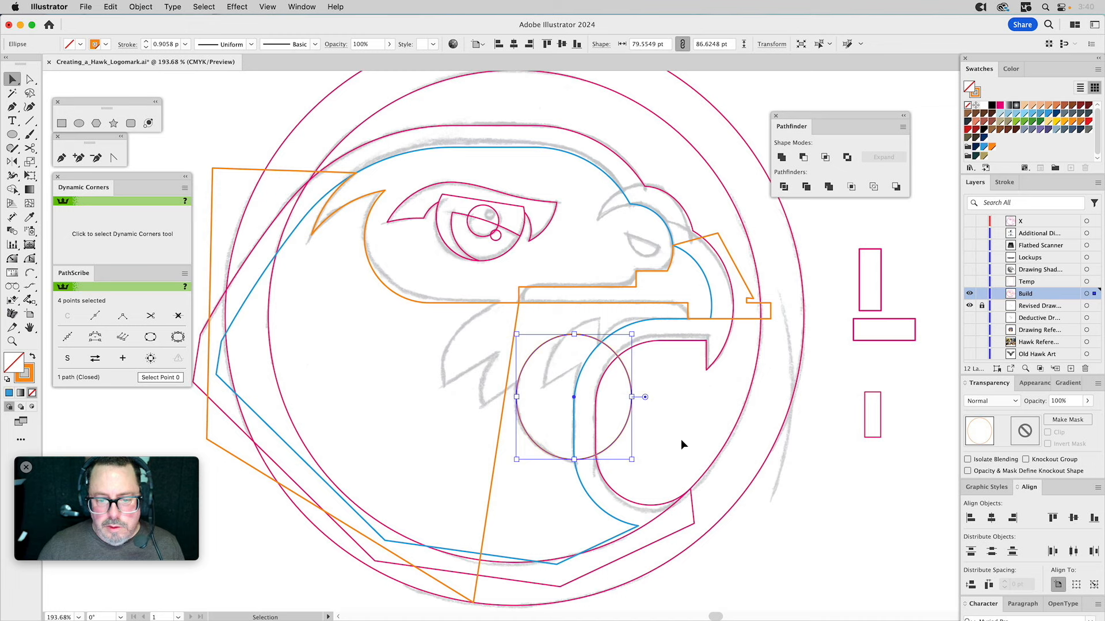
Step: Draw a rectangle about 81 by 32 pt, then rotate and slightly scale it to fit the upper sketched cheek feather, lower corner on the tip
{"action": "left_click", "coordinate": [61, 123]}
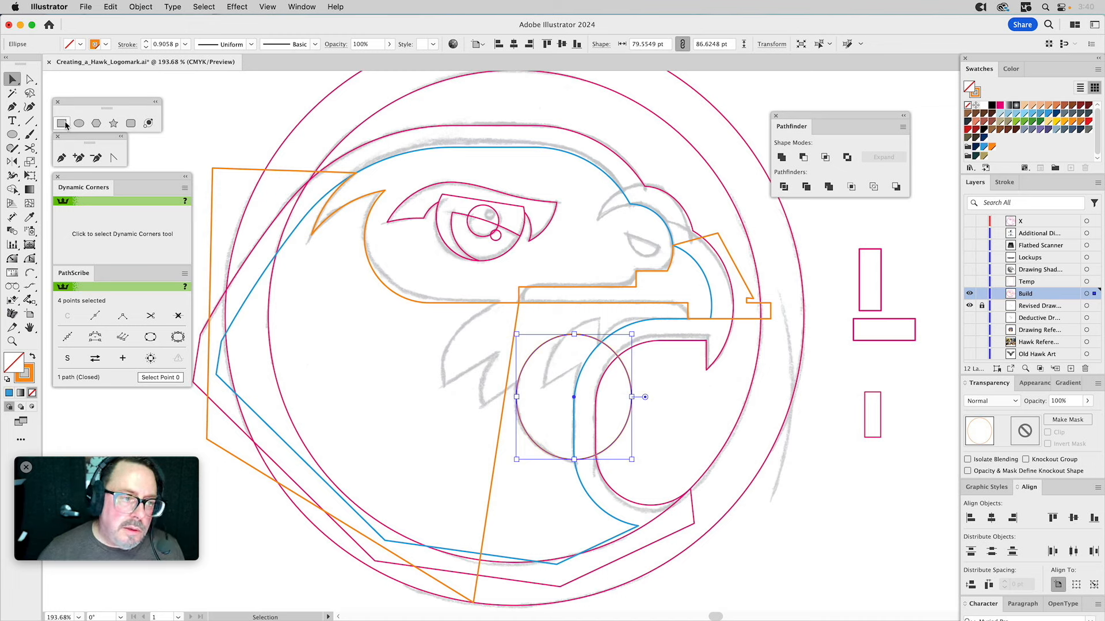
{"action": "left_click_drag", "start_coordinate": [365, 365], "coordinate": [483, 411]}
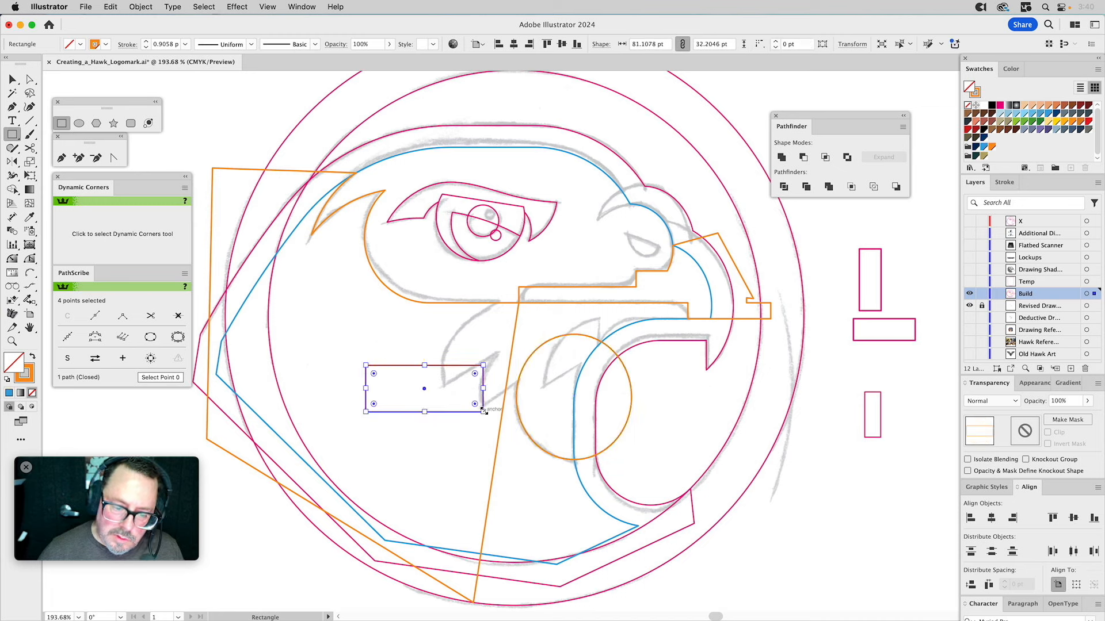
{"action": "key", "text": "v"}
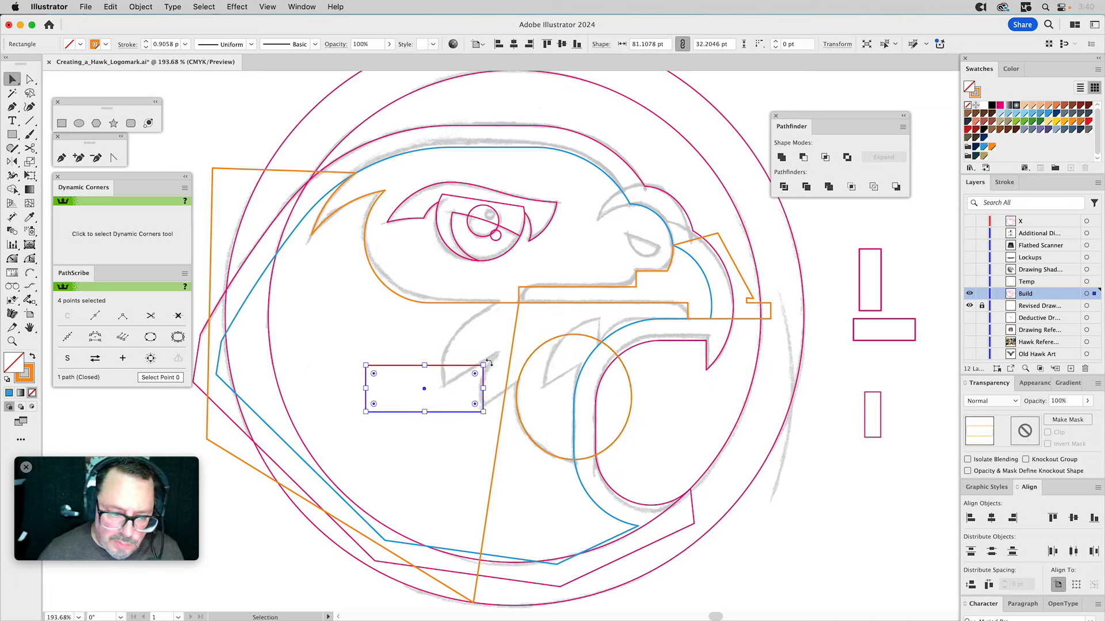
{"action": "left_click_drag", "start_coordinate": [488, 363], "coordinate": [474, 326]}
{"action": "left_click", "coordinate": [410, 440]}
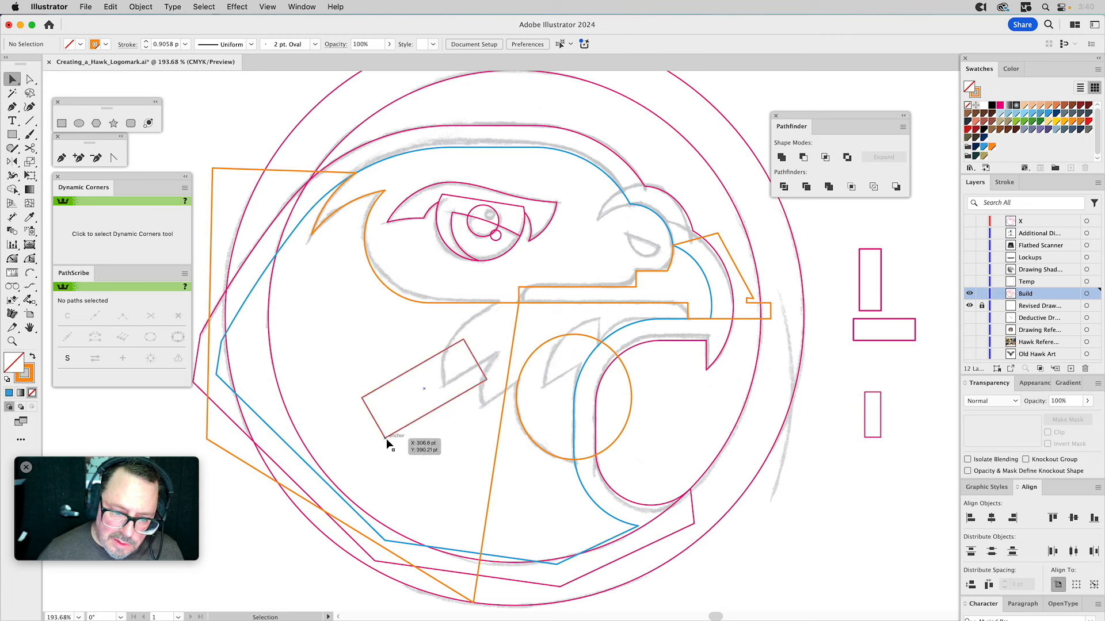
{"action": "left_click_drag", "start_coordinate": [388, 437], "coordinate": [445, 384]}
{"action": "left_click_drag", "start_coordinate": [446, 386], "coordinate": [446, 385]}
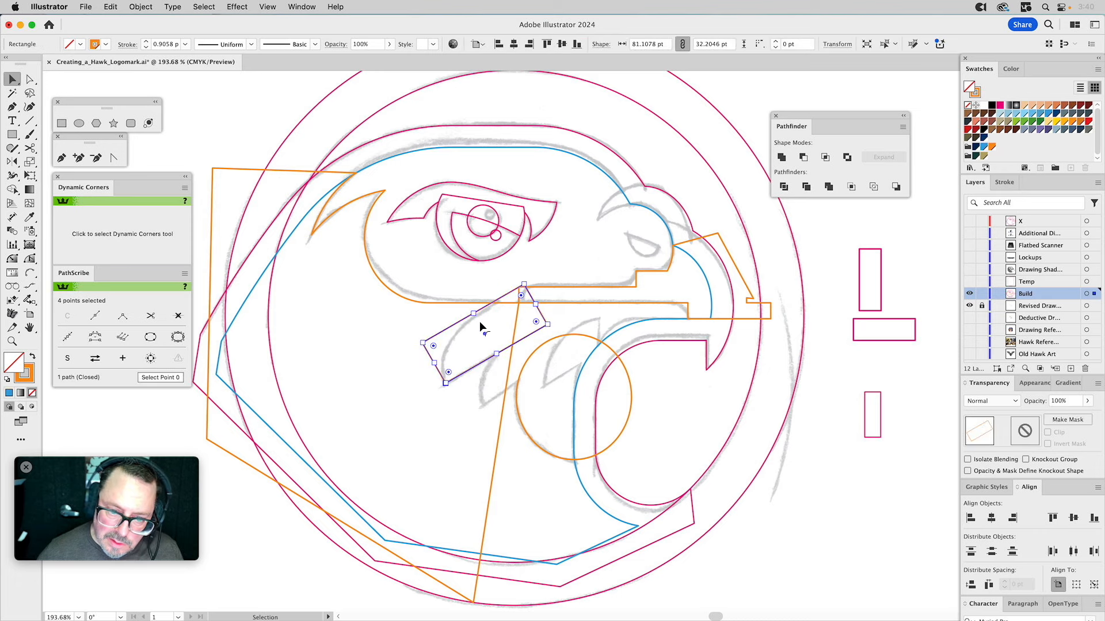
{"action": "left_click_drag", "start_coordinate": [473, 314], "coordinate": [308, 413]}
Step: Round the angled rectangle's outer left corner to follow the curved edge of the upper cheek feather
{"action": "key", "text": "a"}
{"action": "left_click", "coordinate": [369, 351]}
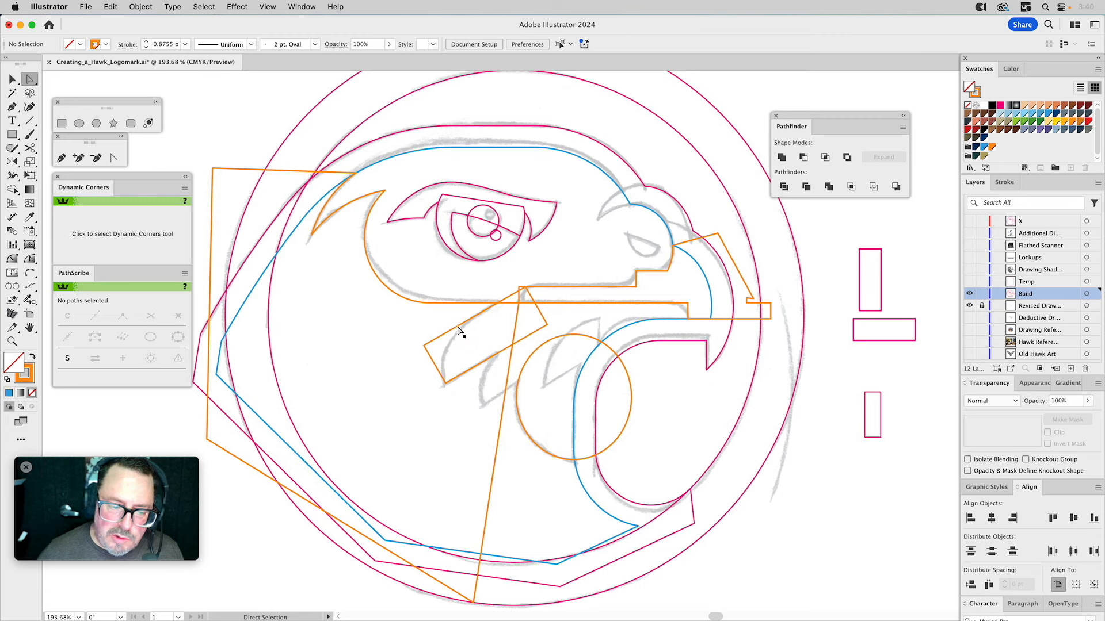
{"action": "left_click", "coordinate": [424, 346]}
{"action": "left_click_drag", "start_coordinate": [426, 348], "coordinate": [530, 429]}
{"action": "left_click", "coordinate": [406, 411]}
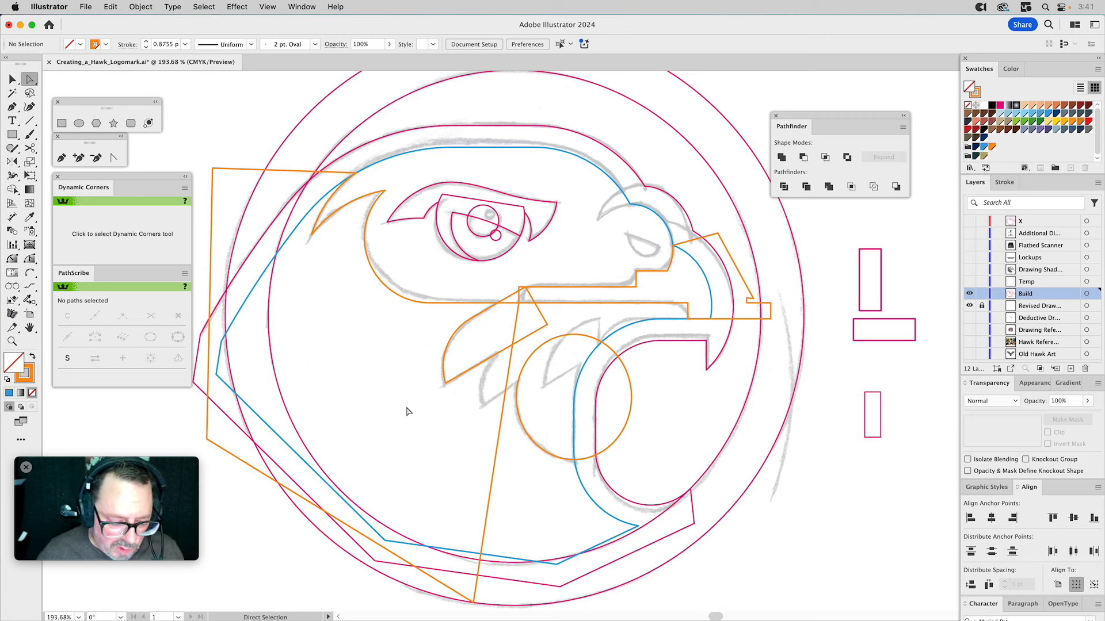
Step: Duplicate the cheek feather shape onto the lower sketched feather and scale the copy down to about 66 by 61 pt from its tip
{"action": "key", "text": "v"}
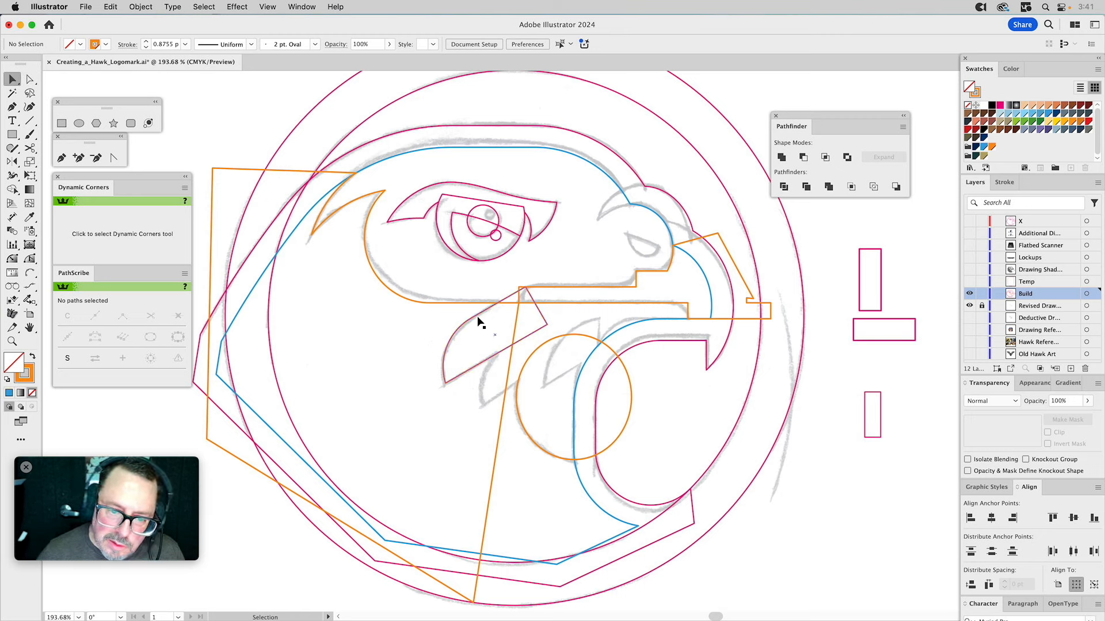
{"action": "left_click", "coordinate": [479, 322]}
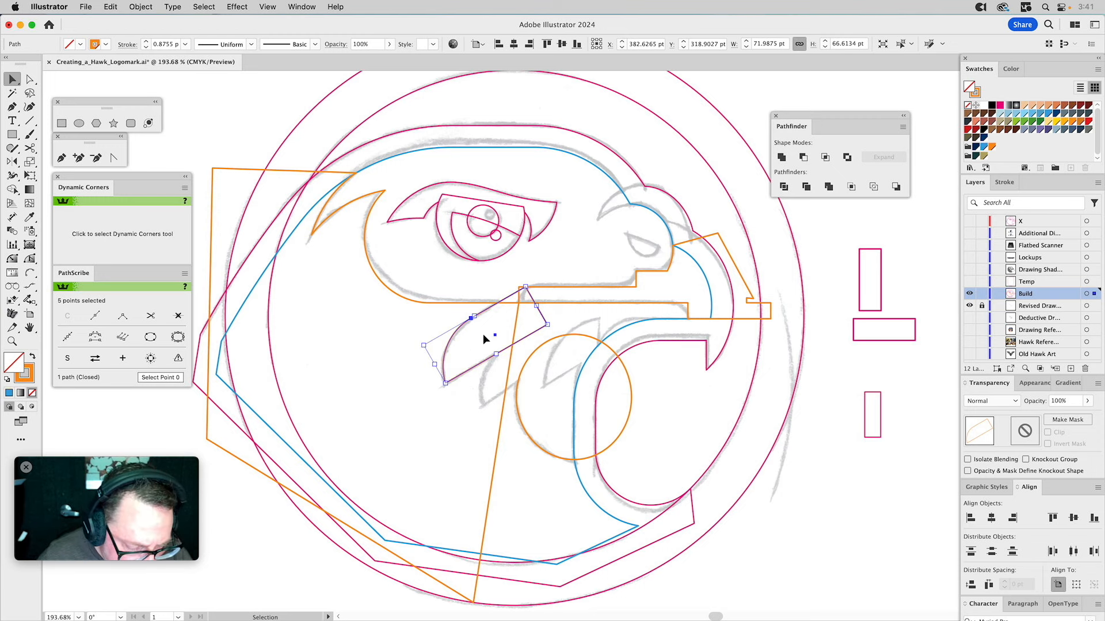
{"action": "left_click", "coordinate": [482, 320]}
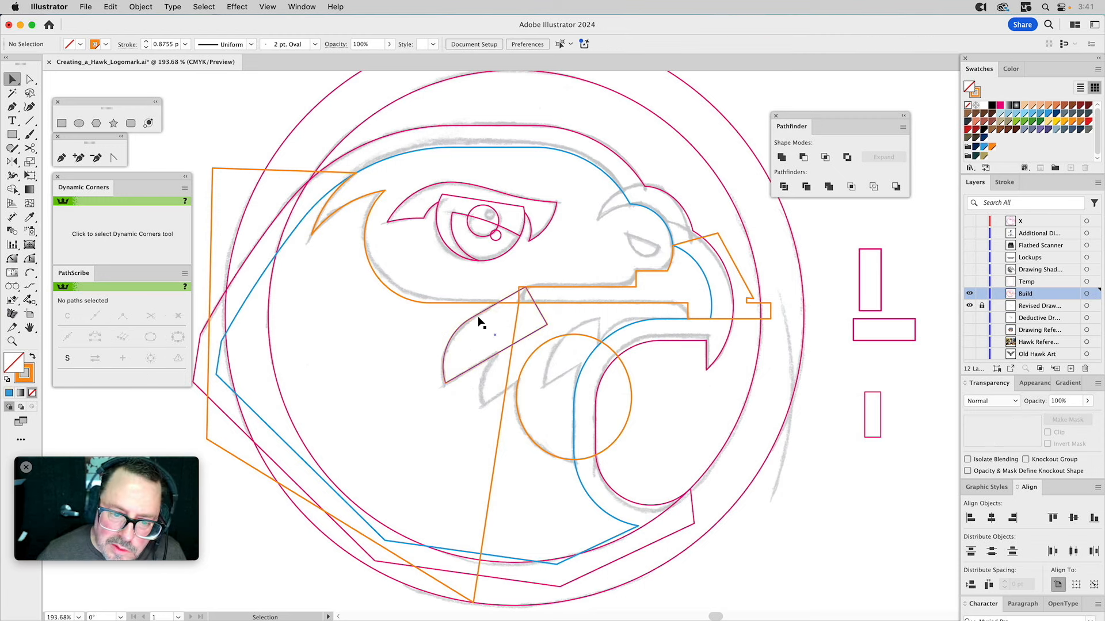
{"action": "left_click_drag", "start_coordinate": [481, 320], "coordinate": [516, 335]}
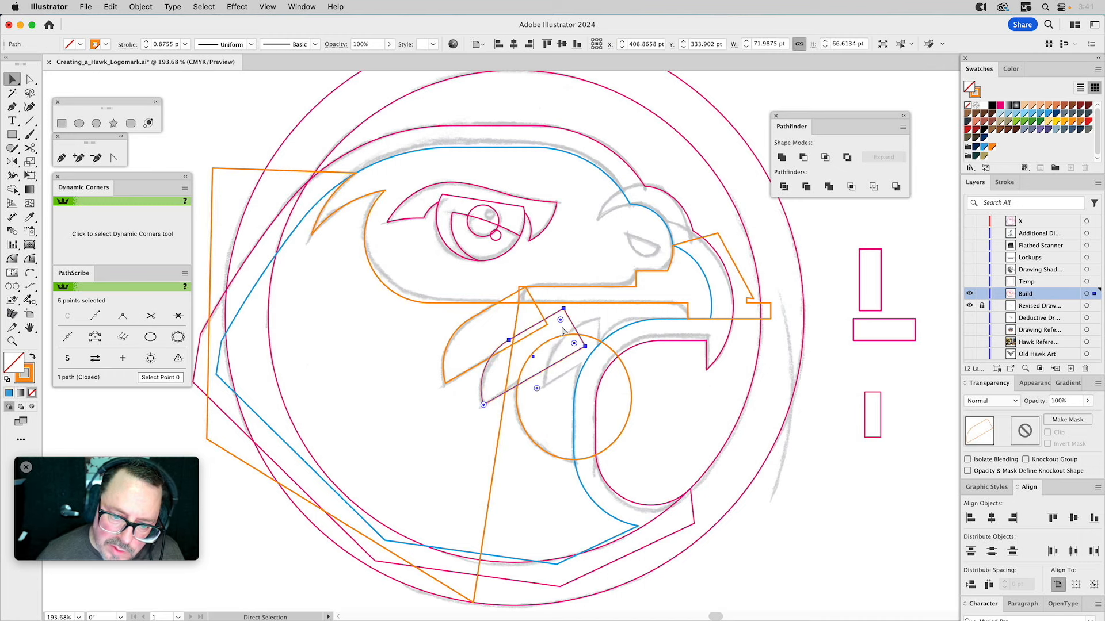
{"action": "left_click_drag", "start_coordinate": [564, 309], "coordinate": [560, 318]}
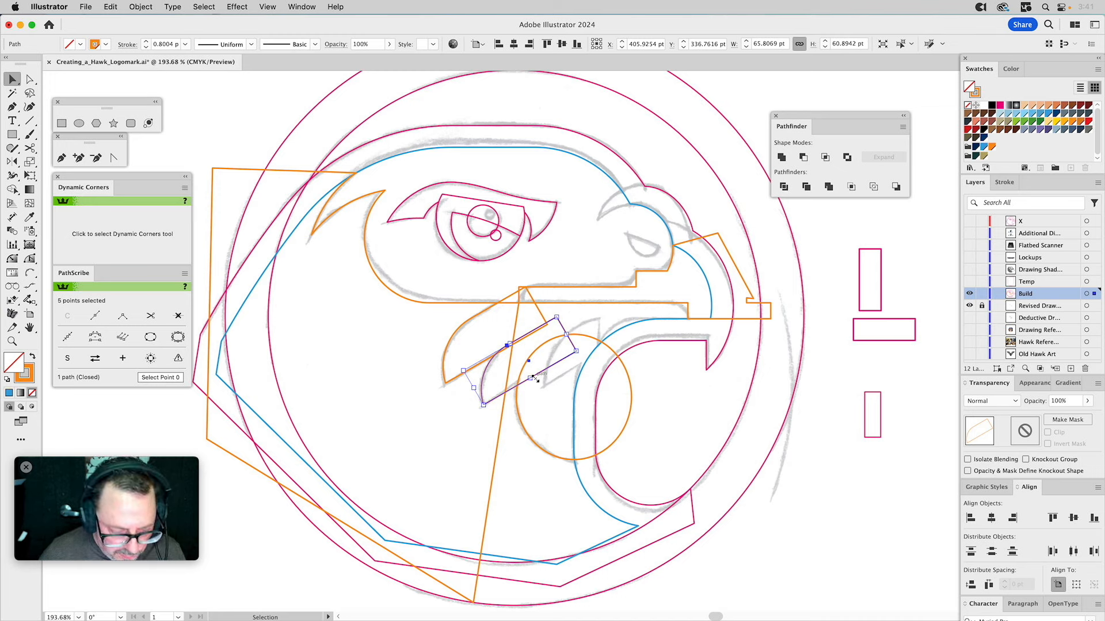
Step: Unite the two cheek feather shapes and merge the result with the ellipse into one shape
{"action": "left_click", "coordinate": [542, 315], "text": "shift"}
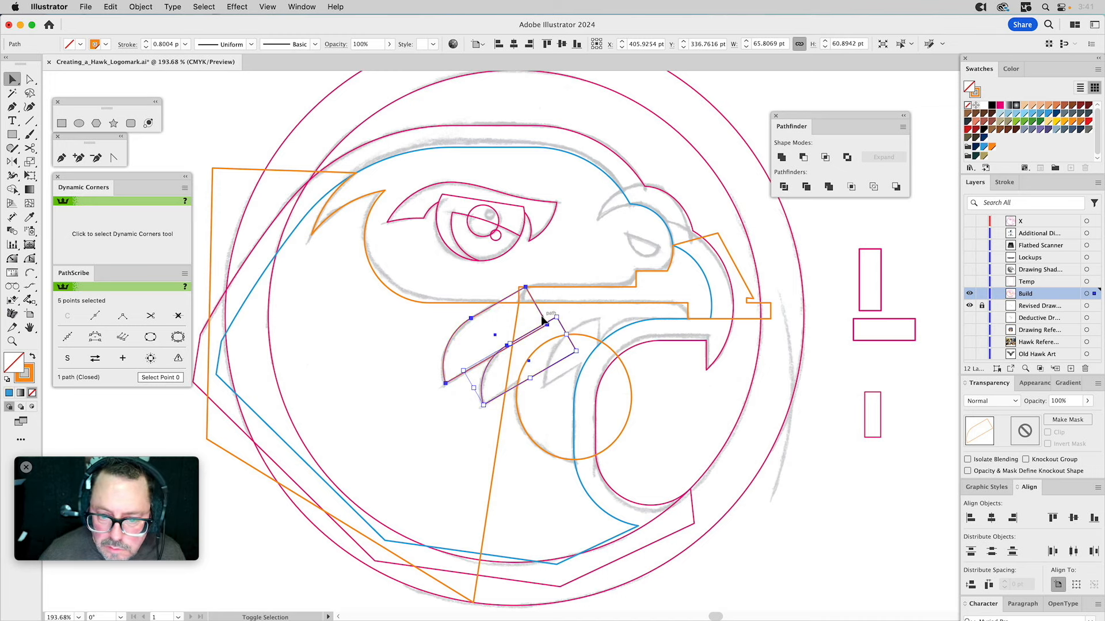
{"action": "left_click", "coordinate": [782, 157]}
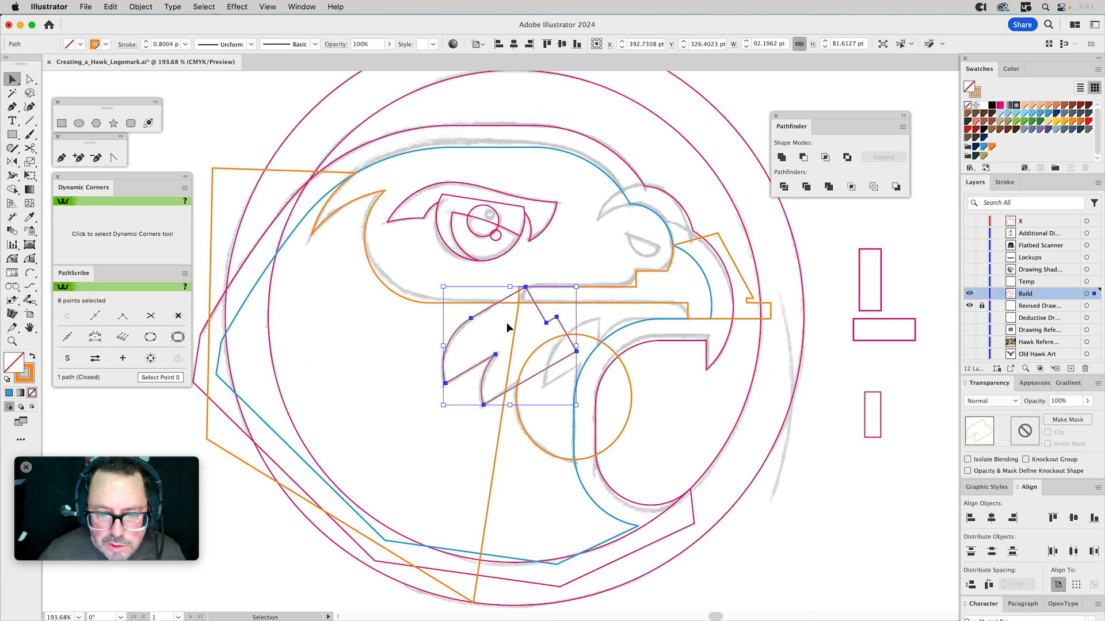
{"action": "left_click", "coordinate": [538, 355], "text": "shift"}
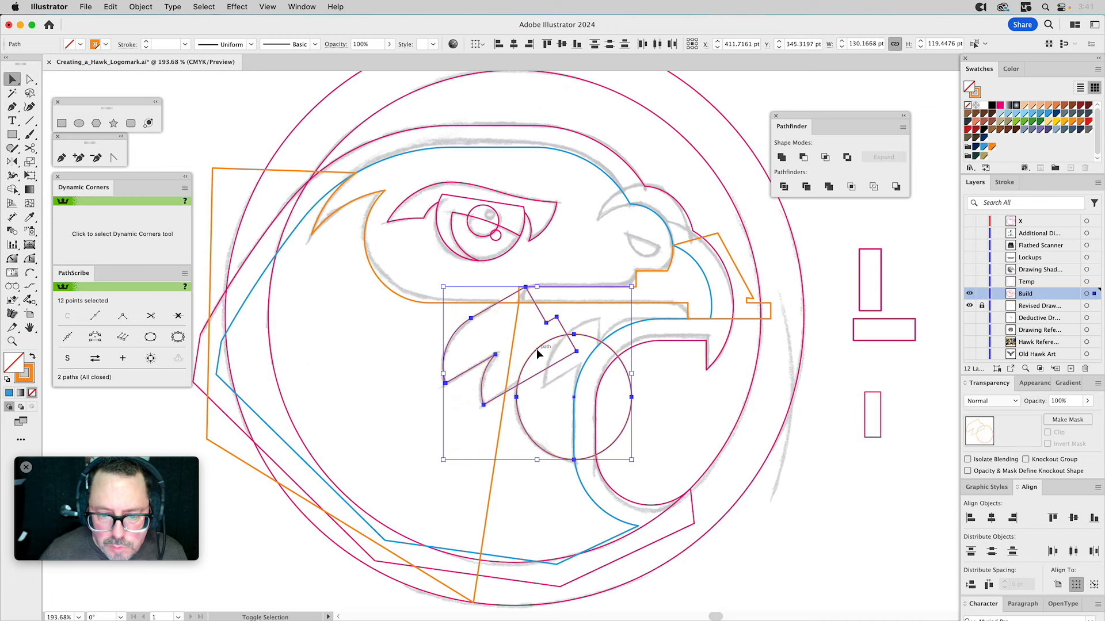
{"action": "left_click", "coordinate": [781, 157]}
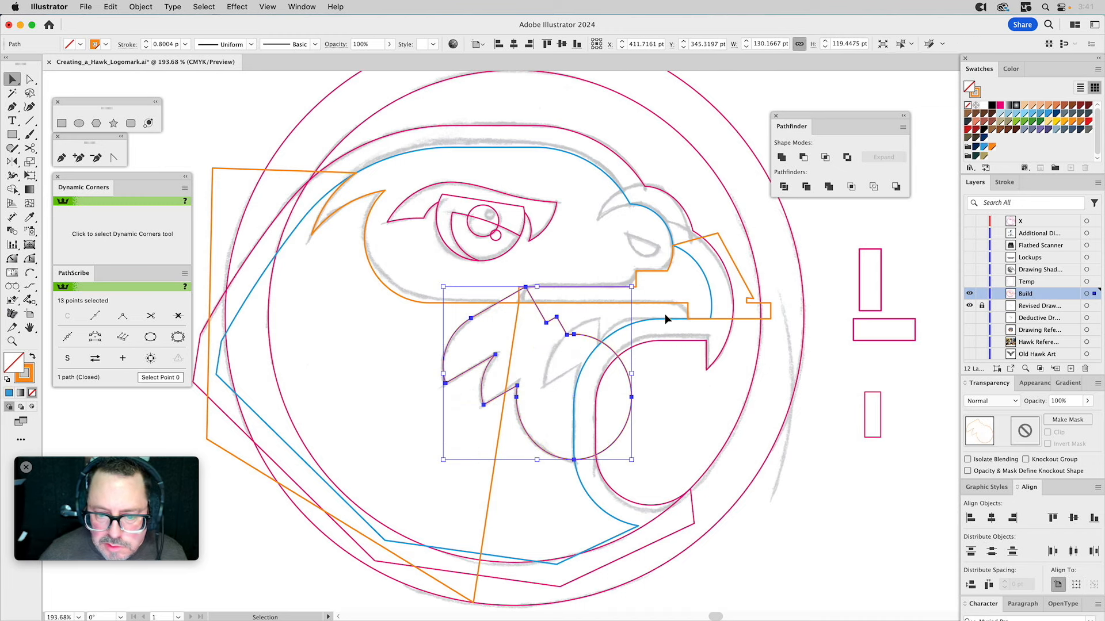
{"action": "left_click", "coordinate": [697, 394]}
Step: Add an anchor point to the large cheek shape's slanted edge below the mouth and move it inside the ellipse, near the blue throat path
{"action": "scroll", "coordinate": [630, 430], "scroll_direction": "down", "scroll_amount": 4}
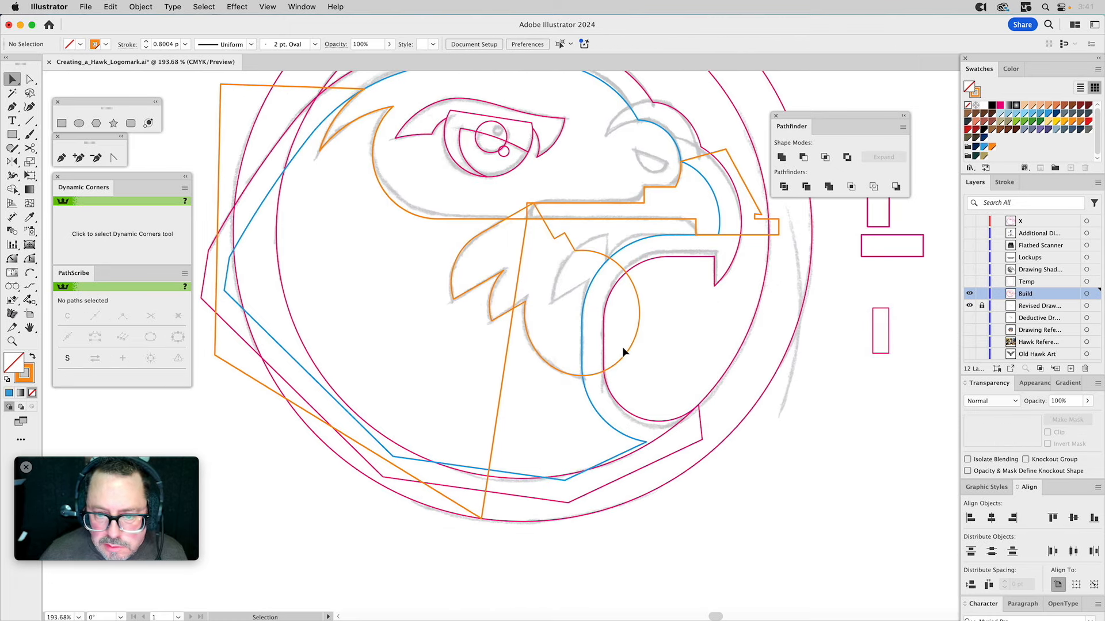
{"action": "key", "text": "a"}
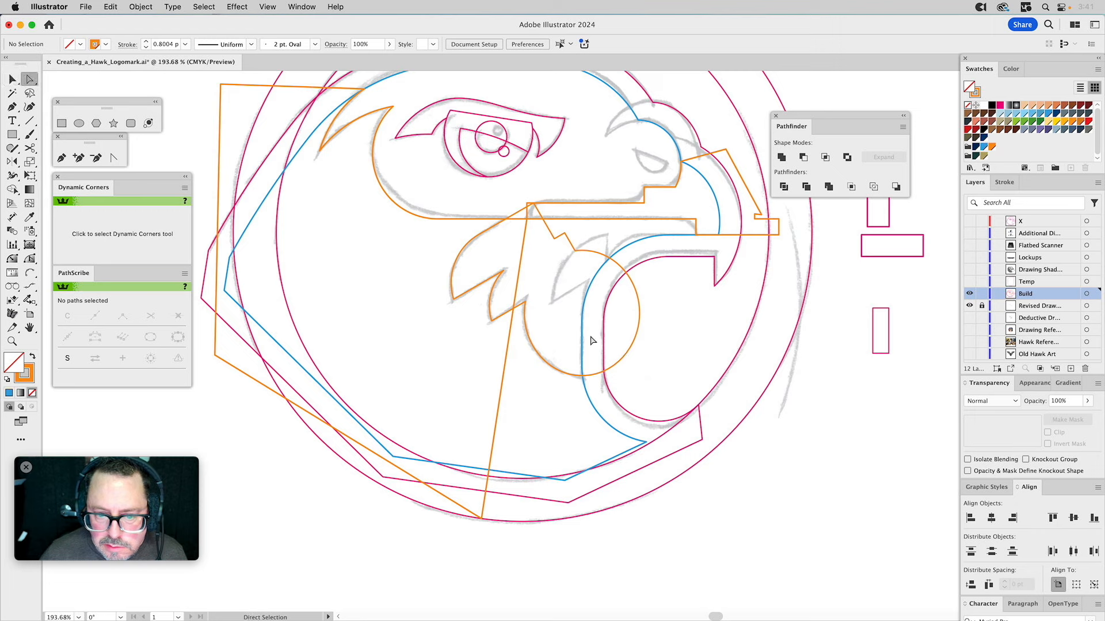
{"action": "left_click", "coordinate": [519, 279]}
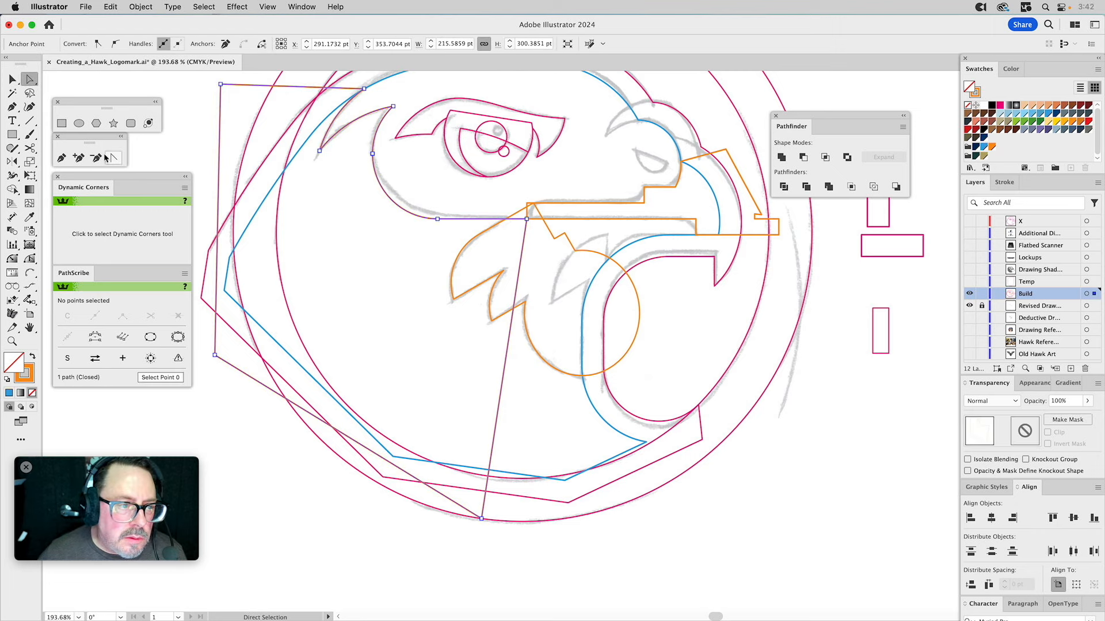
{"action": "left_click", "coordinate": [79, 158]}
{"action": "left_click", "coordinate": [522, 249]}
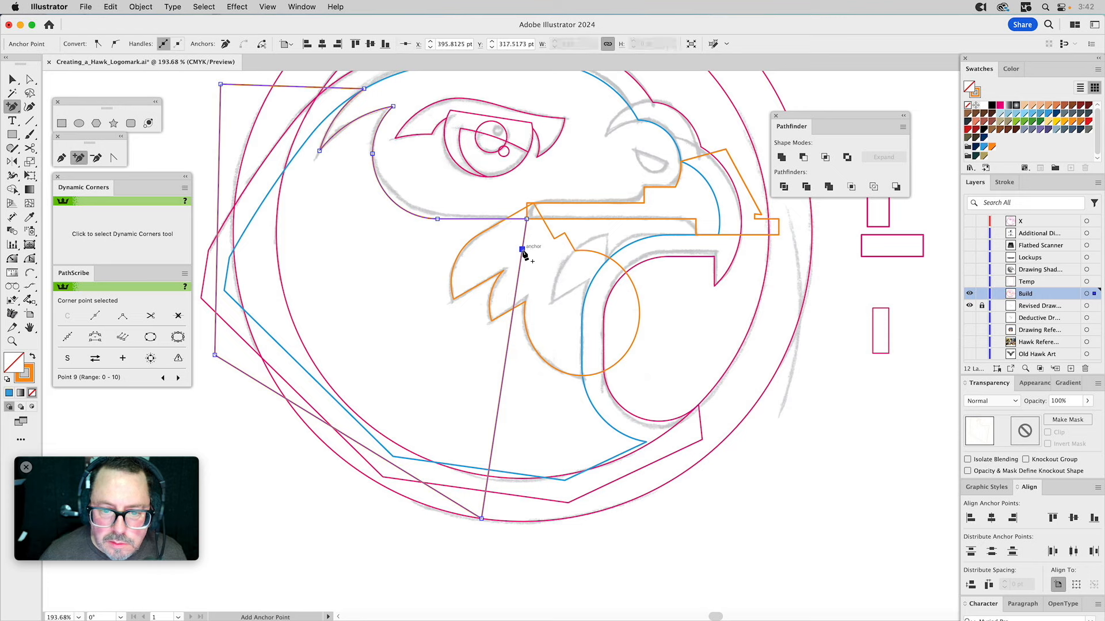
{"action": "left_click_drag", "start_coordinate": [522, 250], "coordinate": [592, 320]}
Step: Add two more anchors to the large shape's lower slanted edge, moving one beside the throat curve and the other beyond the neck's lower right corner
{"action": "key", "text": "plus"}
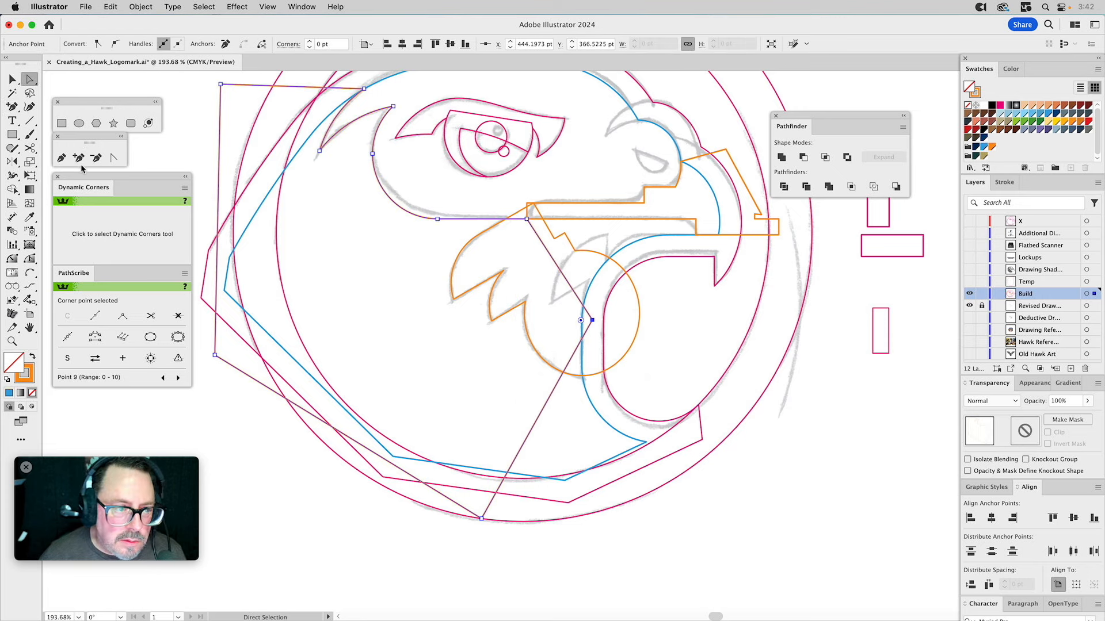
{"action": "left_click", "coordinate": [551, 394]}
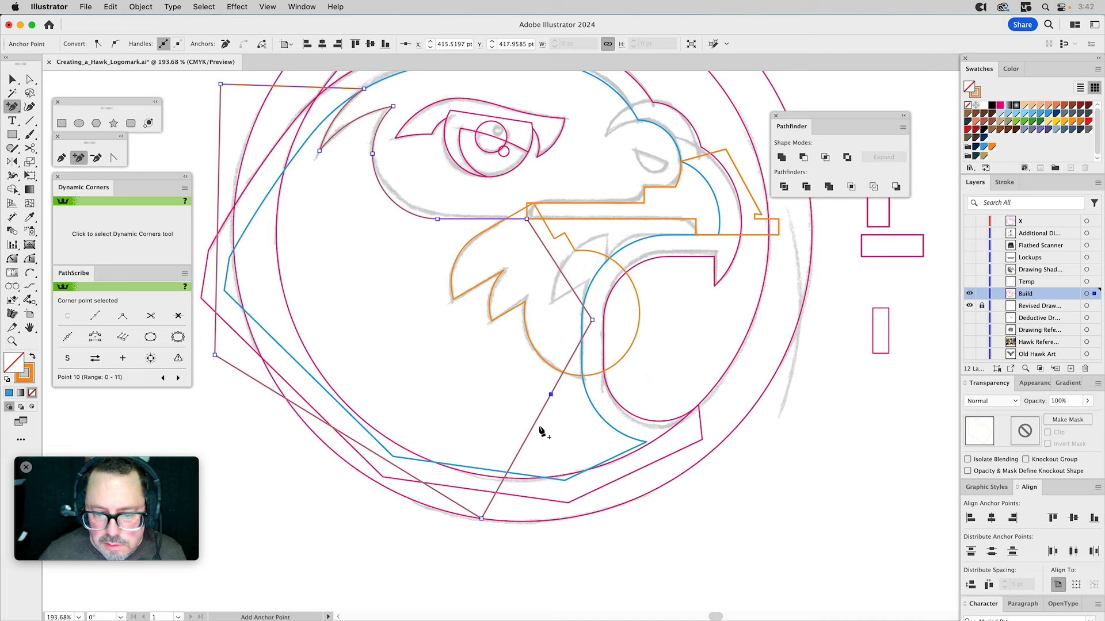
{"action": "left_click", "coordinate": [527, 438]}
{"action": "key", "text": "a"}
{"action": "left_click_drag", "start_coordinate": [552, 395], "coordinate": [606, 408]}
{"action": "left_click_drag", "start_coordinate": [527, 438], "coordinate": [701, 470]}
{"action": "key", "text": "v"}
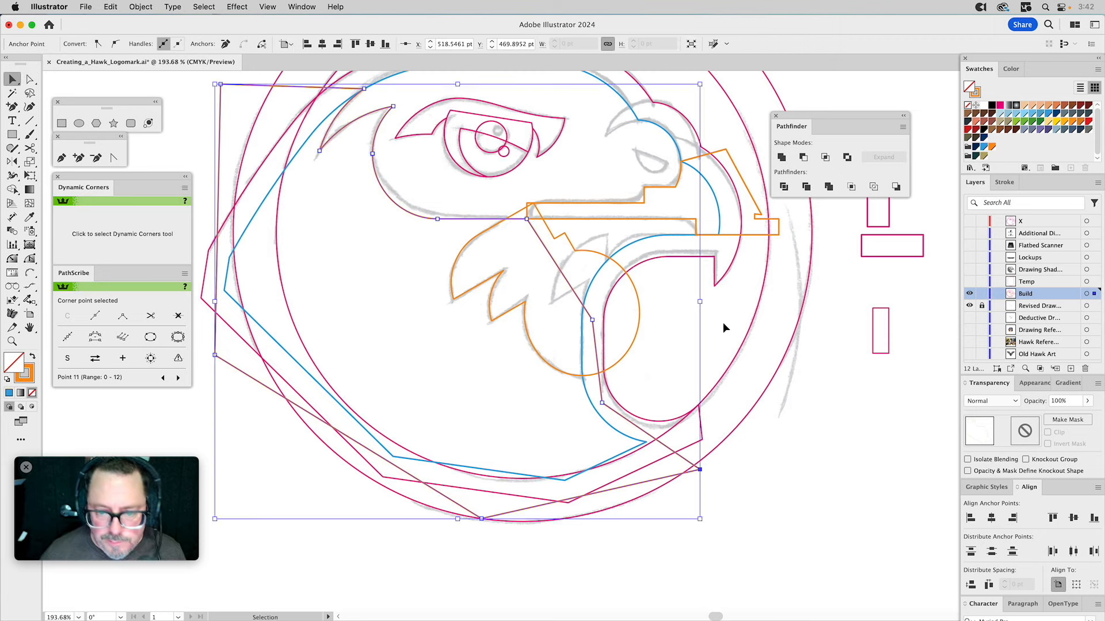
Step: Fill the large cheek and brow feather shape with light blue and select the united cheek feather shape over it
{"action": "left_click", "coordinate": [723, 324]}
{"action": "key", "text": "space"}
{"action": "left_click_drag", "start_coordinate": [708, 311], "coordinate": [728, 350]}
{"action": "left_click", "coordinate": [390, 234]}
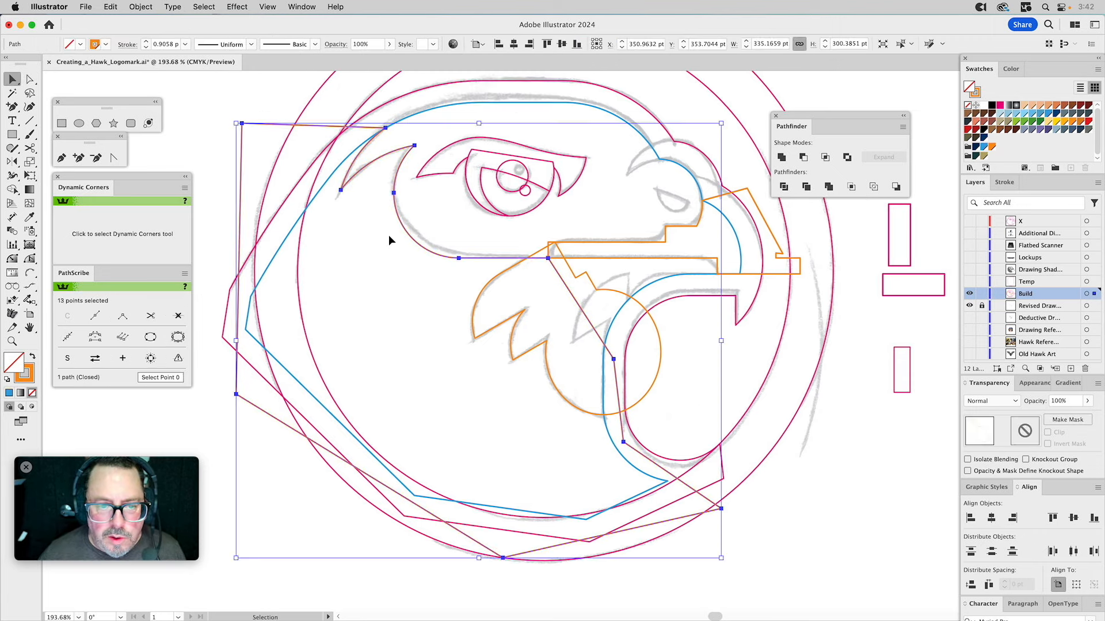
{"action": "left_click", "coordinate": [1000, 116]}
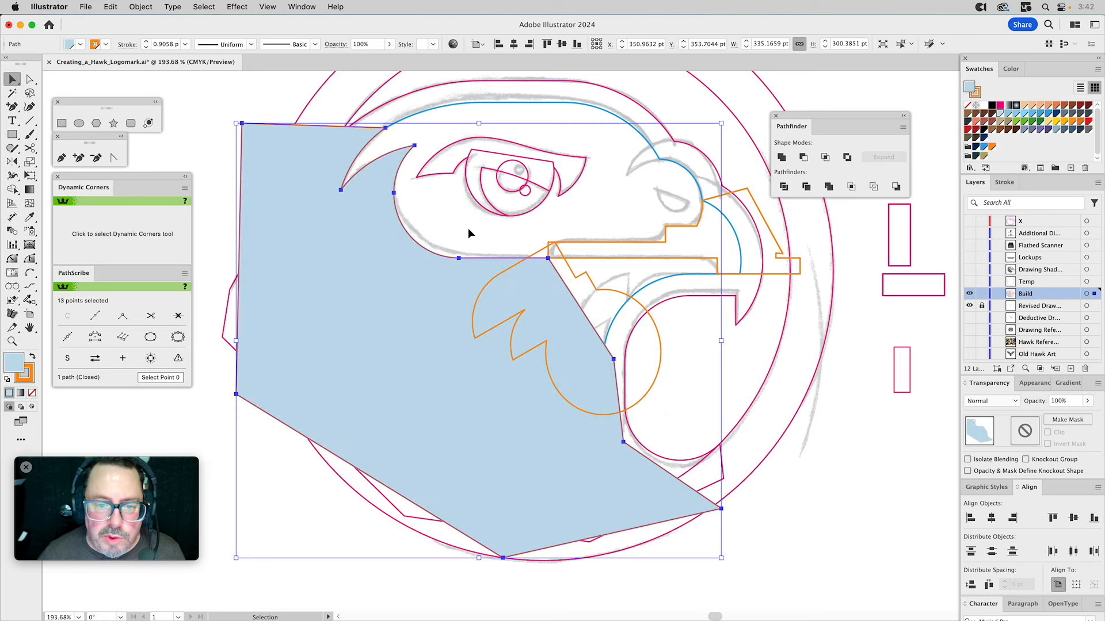
{"action": "left_click", "coordinate": [468, 227]}
{"action": "left_click", "coordinate": [540, 252]}
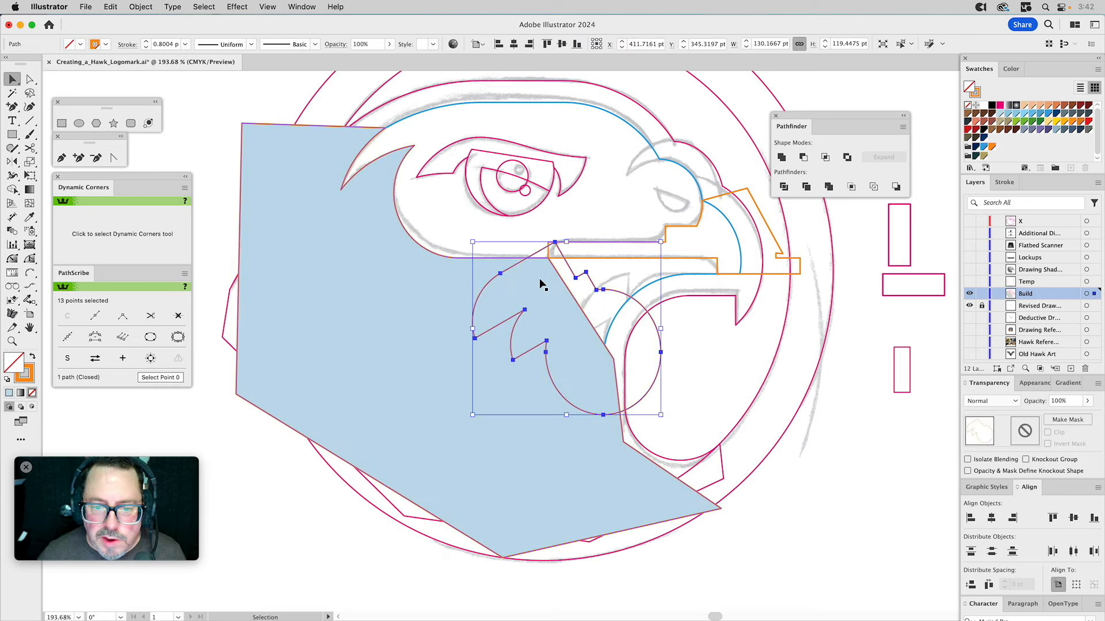
Step: Subtract the united cheek feather shape from the light blue shape, and cut the resulting shape out of the blue head outline
{"action": "left_click", "coordinate": [539, 278], "text": "shift"}
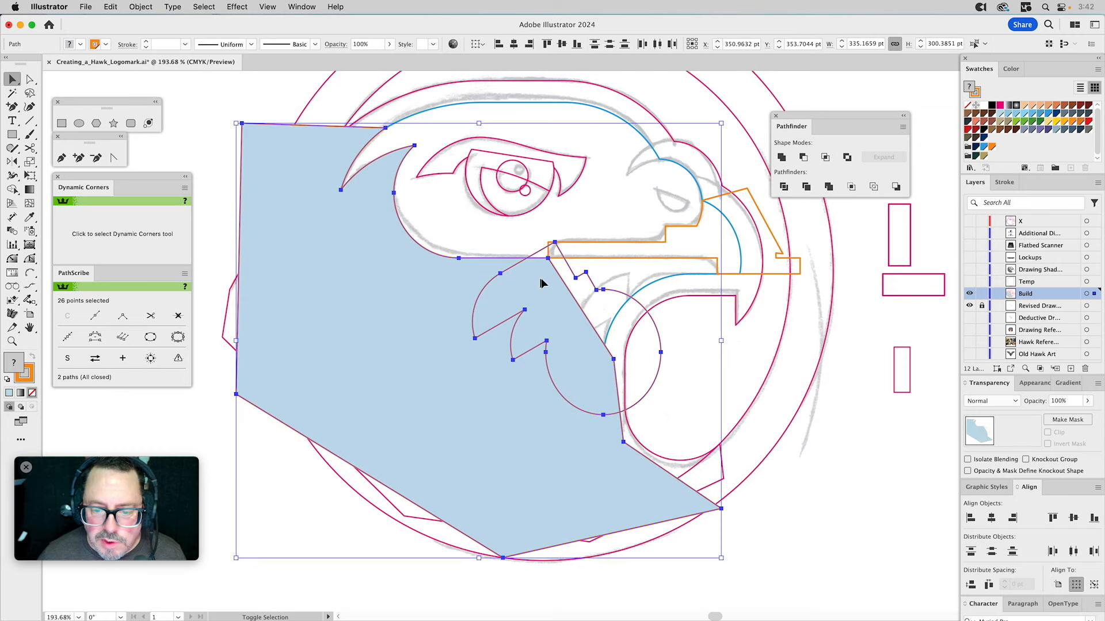
{"action": "left_click", "coordinate": [804, 157]}
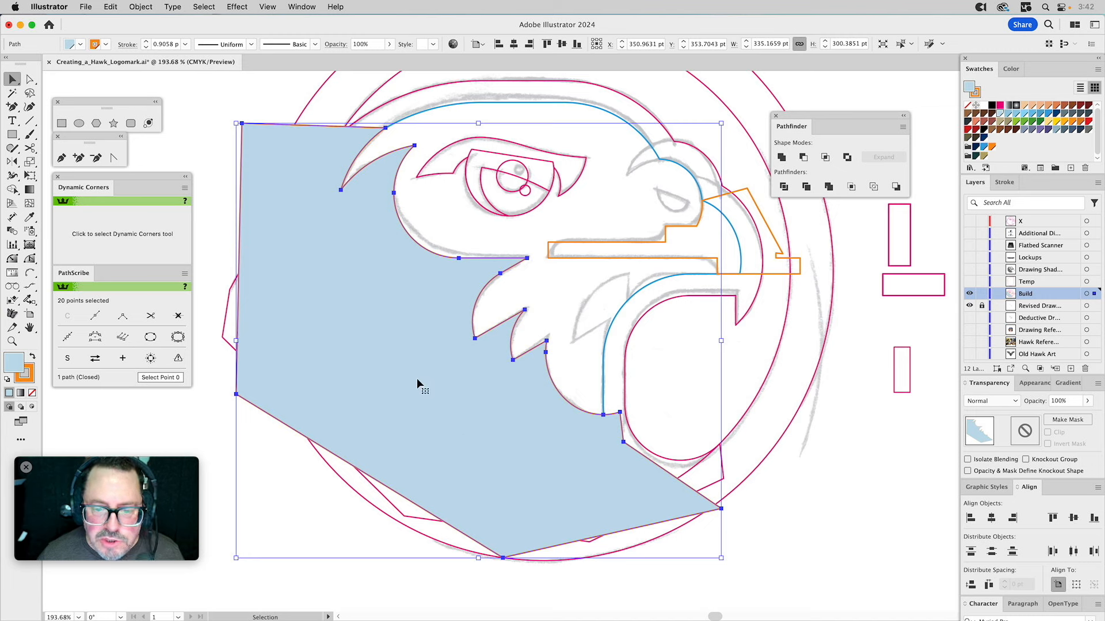
{"action": "left_click", "coordinate": [636, 292], "text": "shift"}
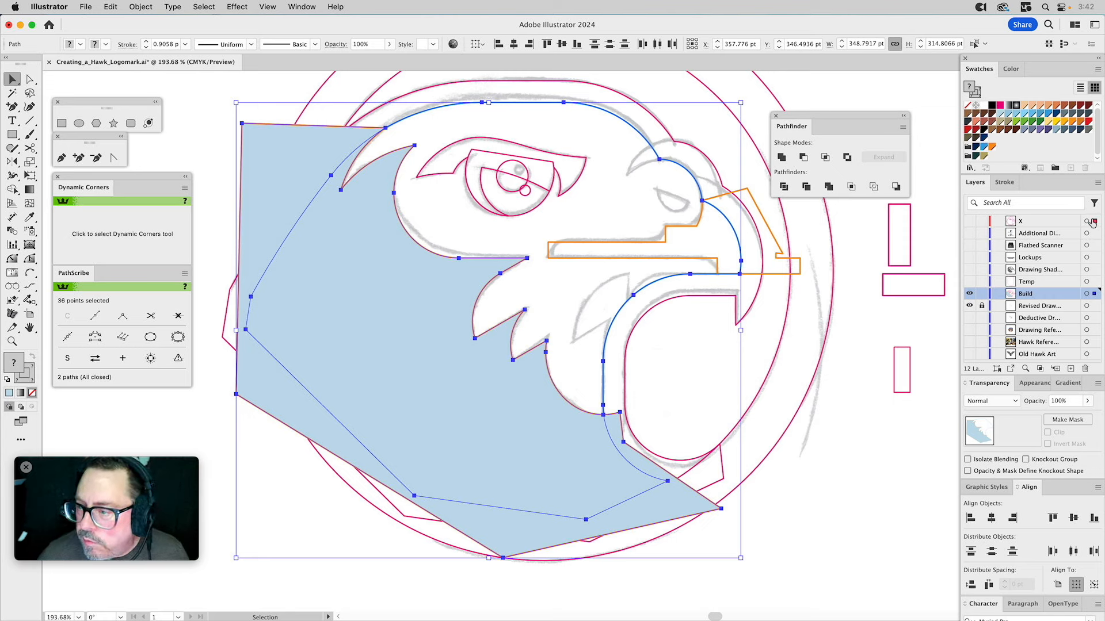
{"action": "key", "text": "super+shift+a"}
{"action": "left_click", "coordinate": [449, 276]}
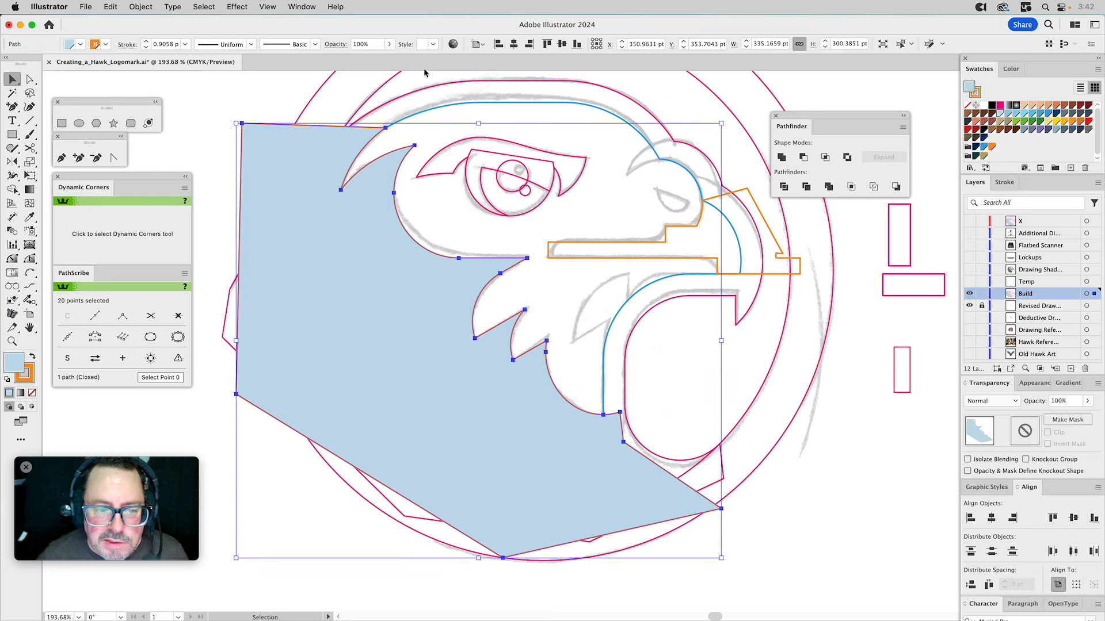
{"action": "left_click", "coordinate": [428, 111], "text": "shift"}
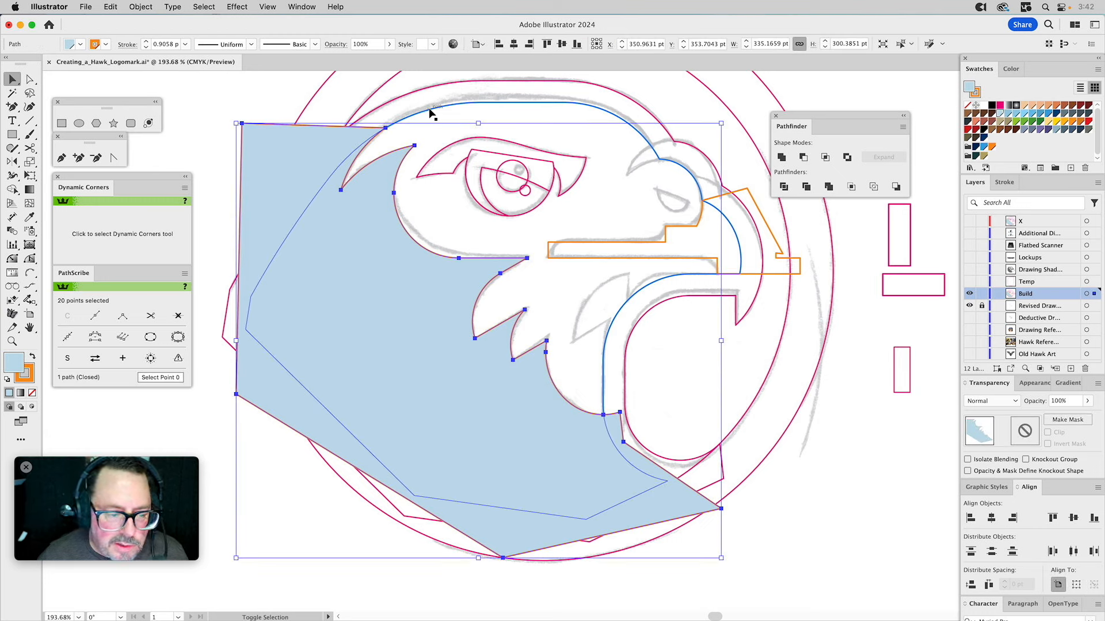
{"action": "left_click", "coordinate": [804, 157]}
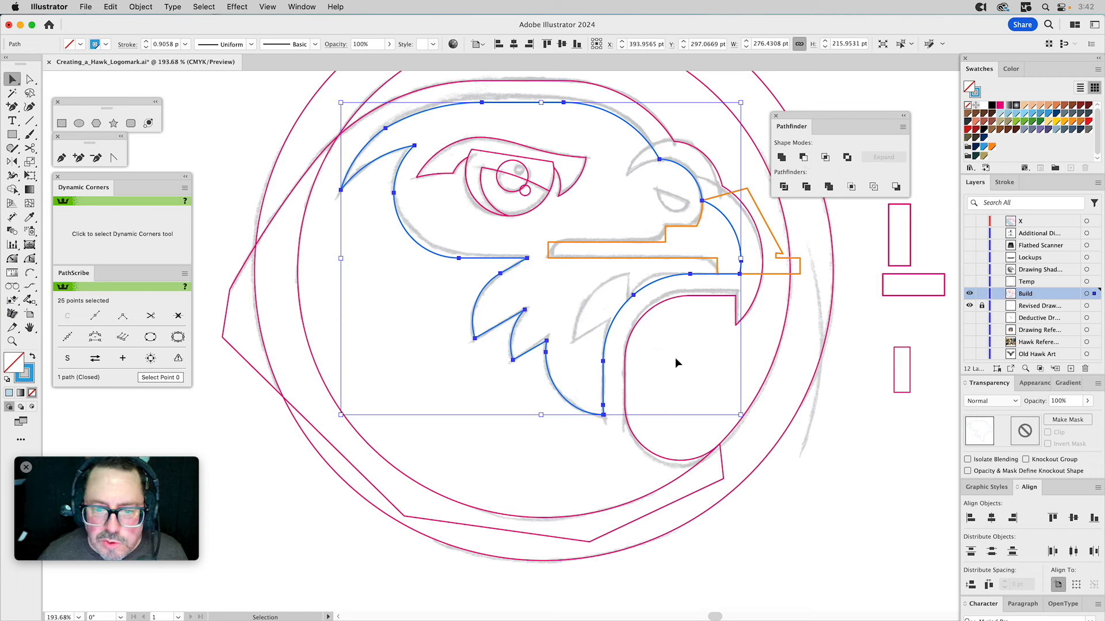
{"action": "left_click", "coordinate": [674, 357]}
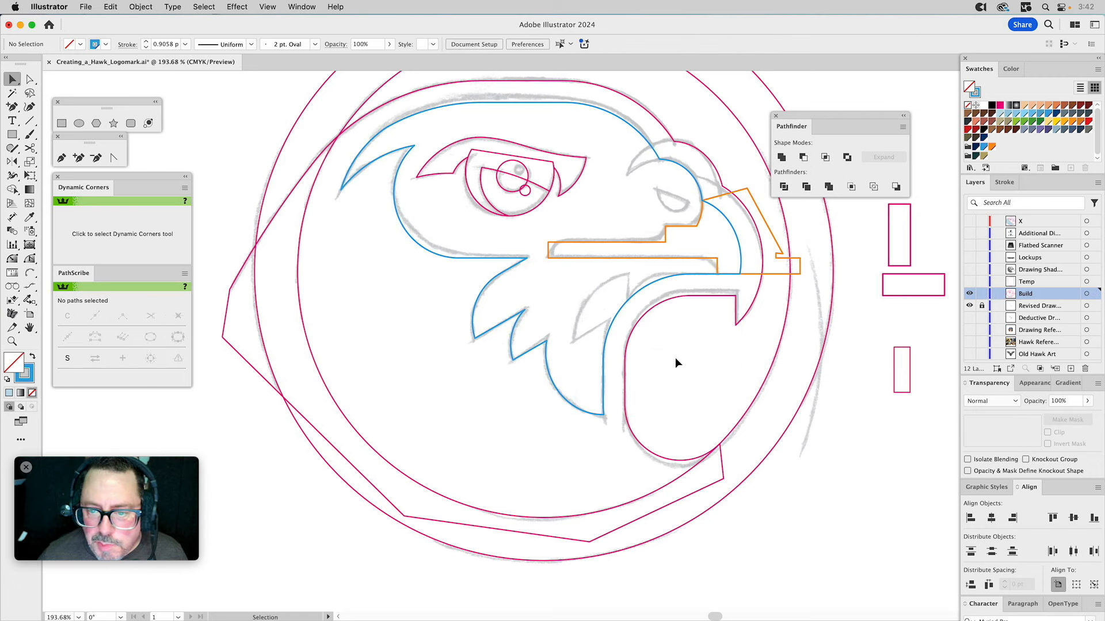
Step: Fill the orange-outlined mouth and beak shape with green to show the area it covers over the head
{"action": "left_click", "coordinate": [723, 198]}
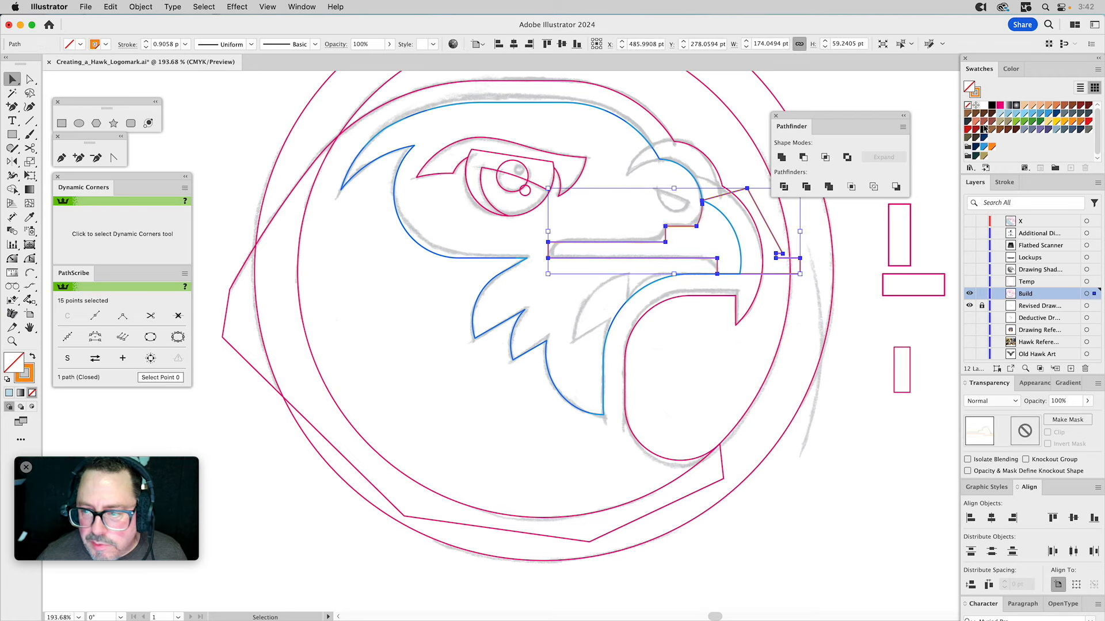
{"action": "left_click", "coordinate": [1000, 114]}
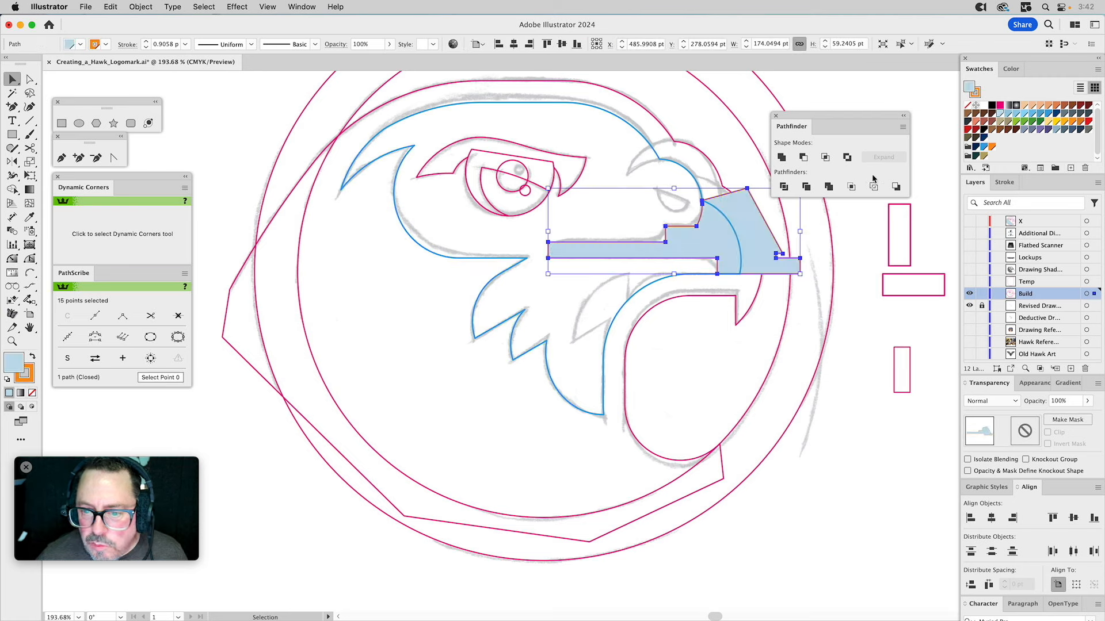
{"action": "left_click", "coordinate": [1015, 122]}
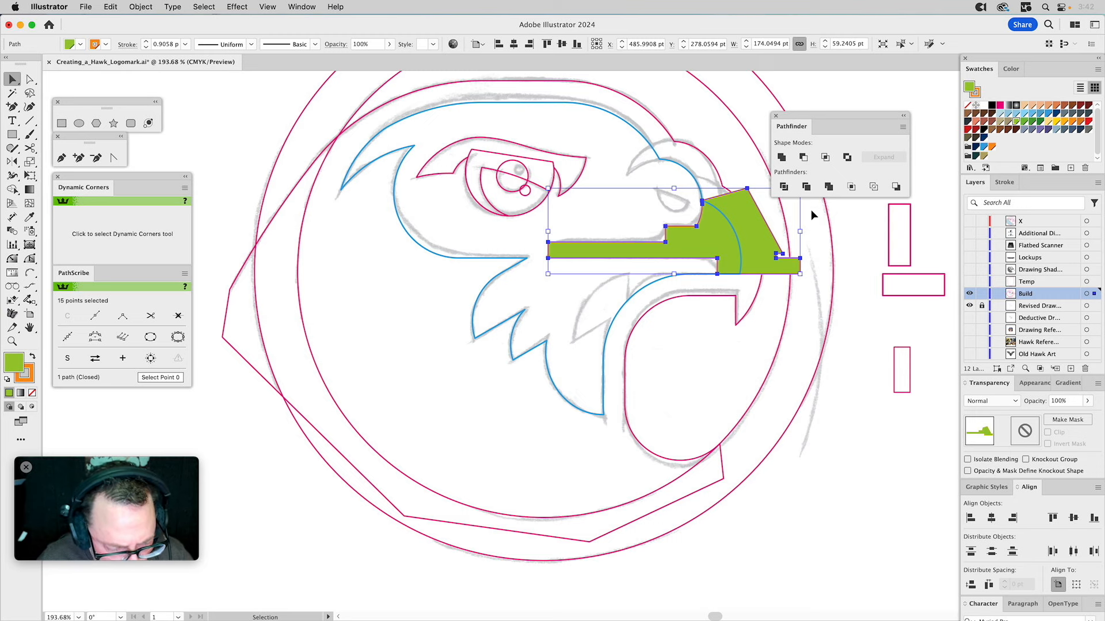
Step: Move the green mouth shape's two bottom corner anchors straight down about 8 pt, past the blue throat line
{"action": "left_click", "coordinate": [690, 173]}
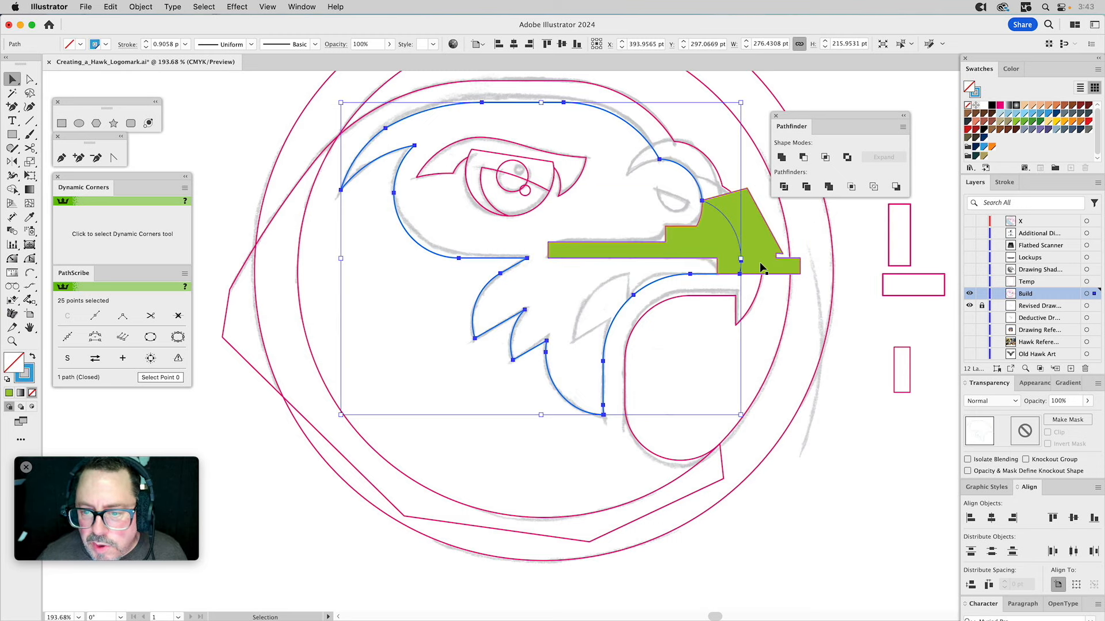
{"action": "key", "text": "a"}
{"action": "left_click", "coordinate": [718, 274]}
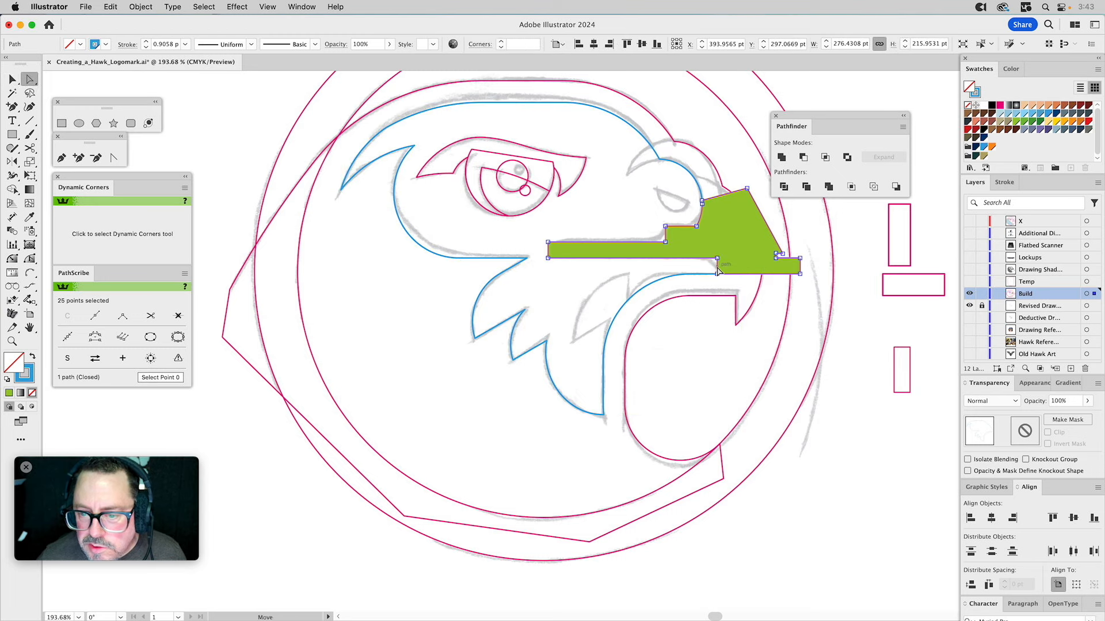
{"action": "left_click_drag", "start_coordinate": [800, 275], "coordinate": [800, 286]}
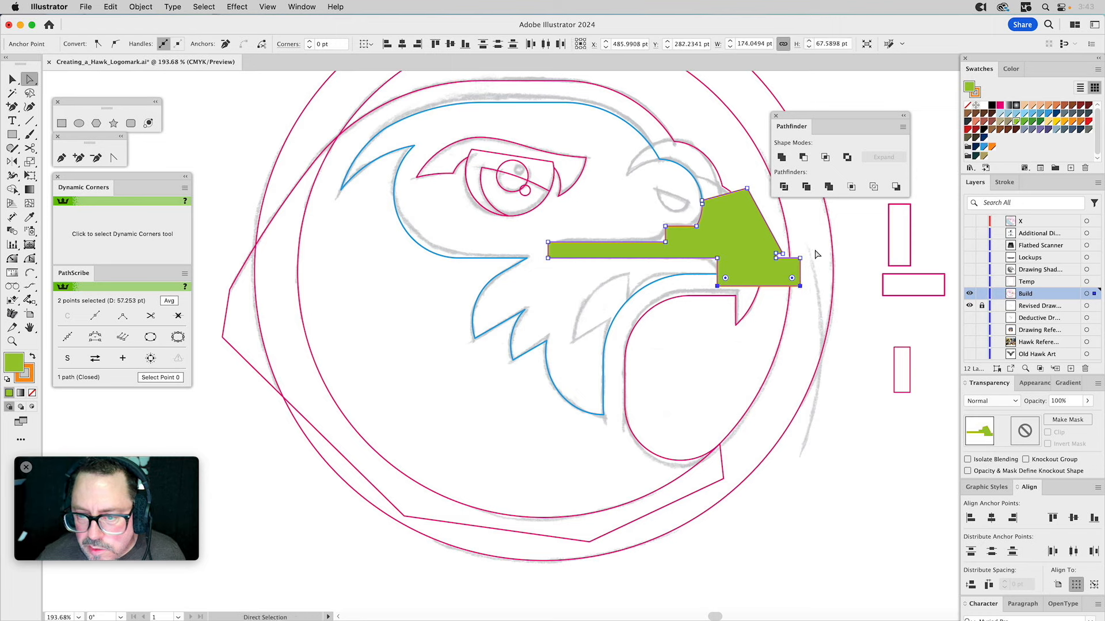
Step: Subtract the green mouth and beak shape from the blue head outline and deselect the result
{"action": "key", "text": "v"}
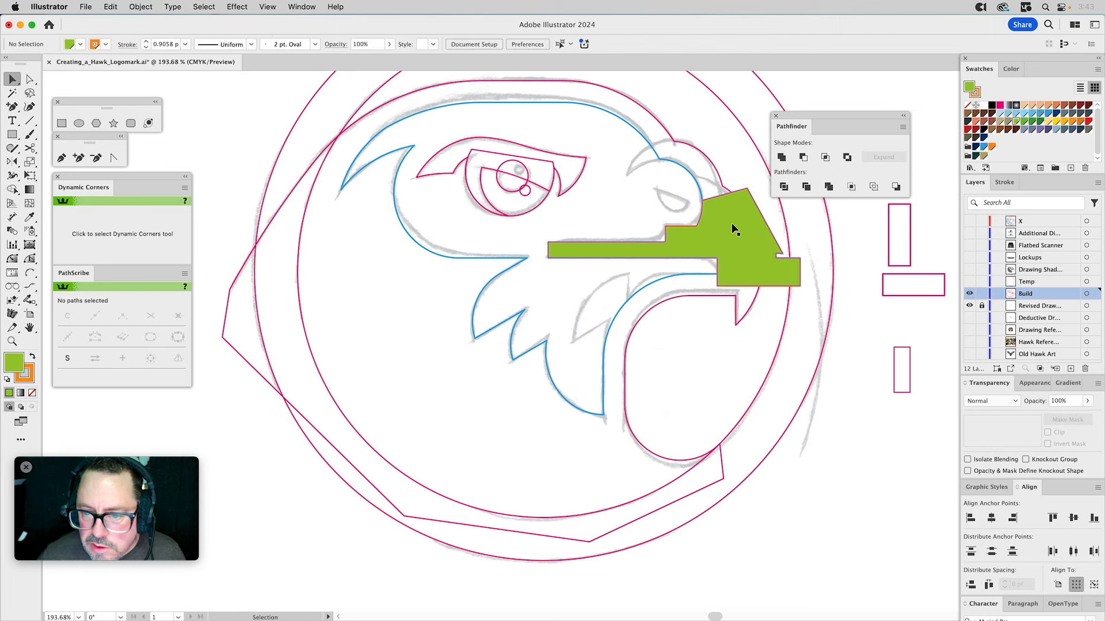
{"action": "left_click", "coordinate": [686, 276], "text": "shift"}
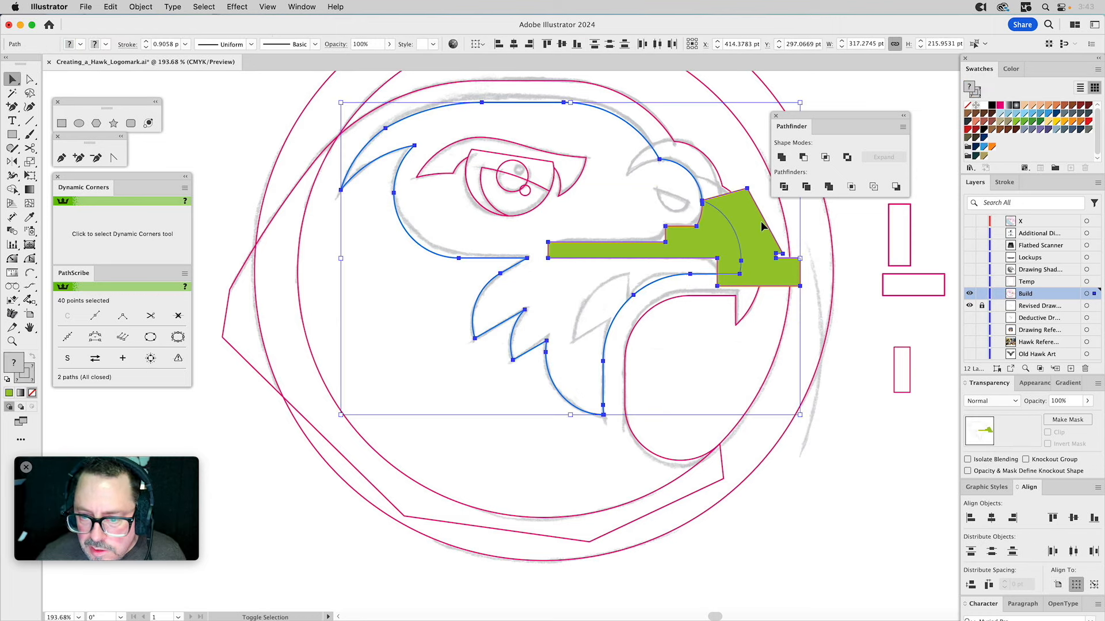
{"action": "left_click", "coordinate": [803, 157]}
{"action": "left_click", "coordinate": [741, 155]}
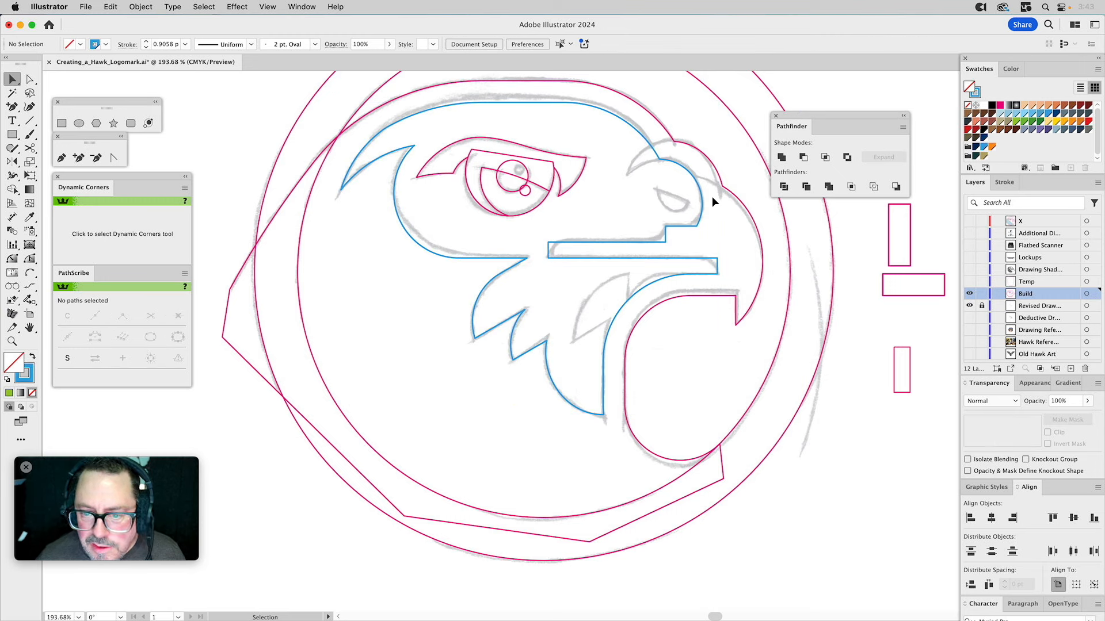
{"action": "key", "text": "a"}
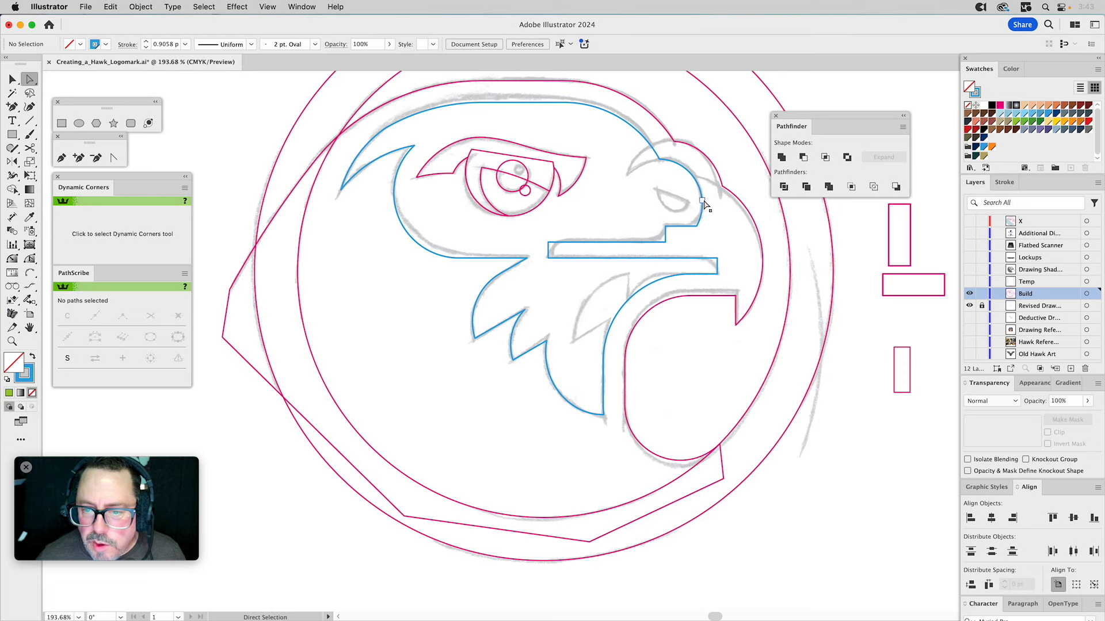
Step: Remove the redundant smooth anchor point on the front curve of the blue beak outline
{"action": "left_click", "coordinate": [703, 201]}
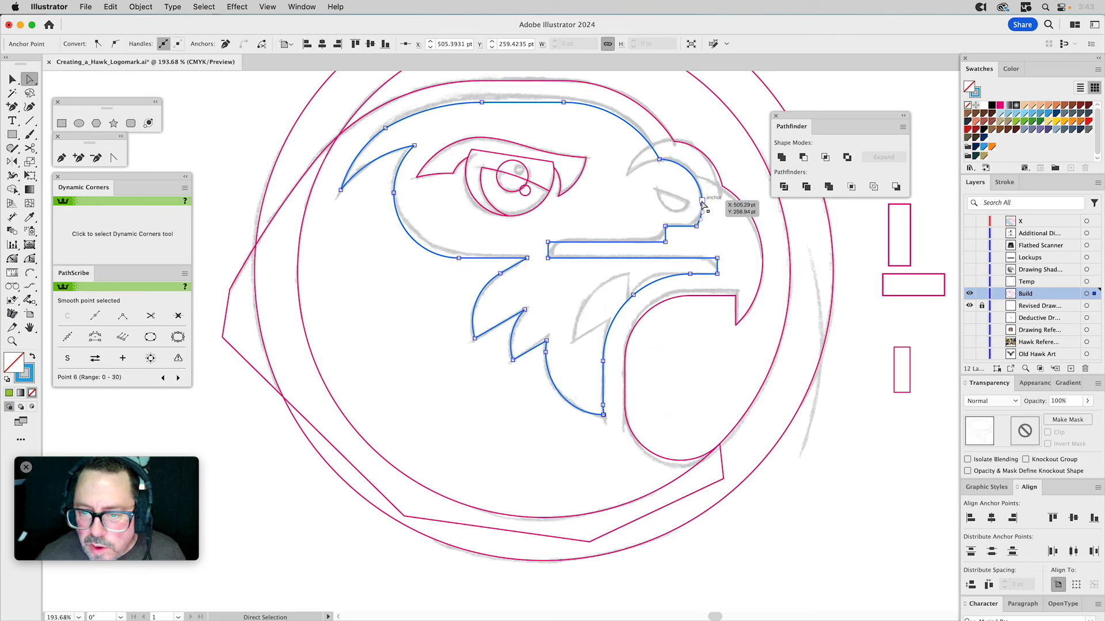
{"action": "left_click", "coordinate": [702, 203]}
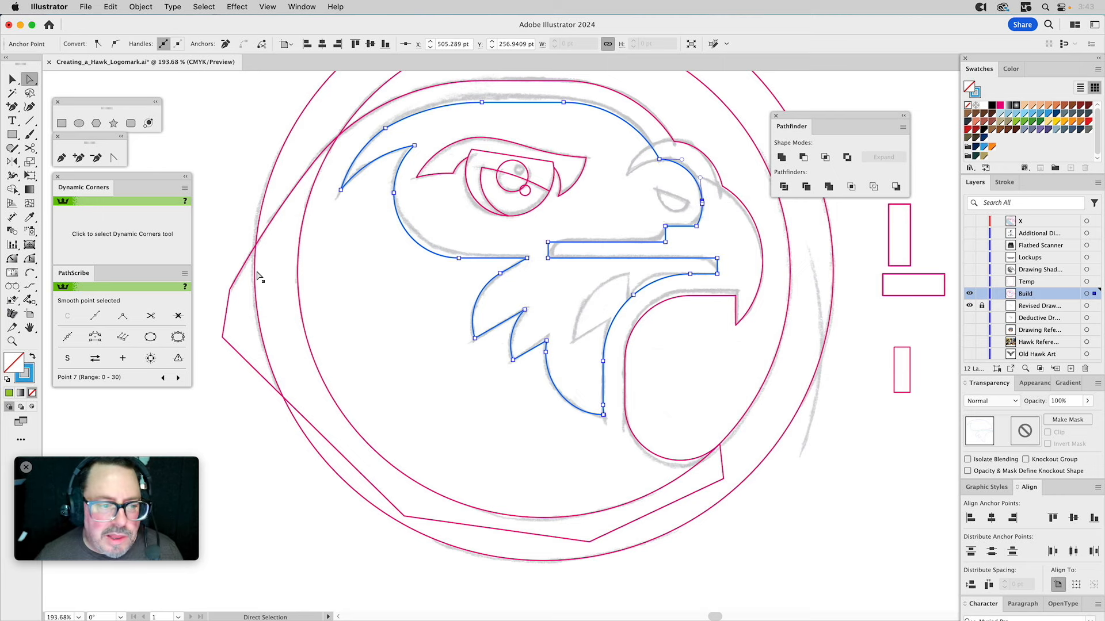
{"action": "left_click", "coordinate": [178, 319]}
{"action": "left_click", "coordinate": [711, 225]}
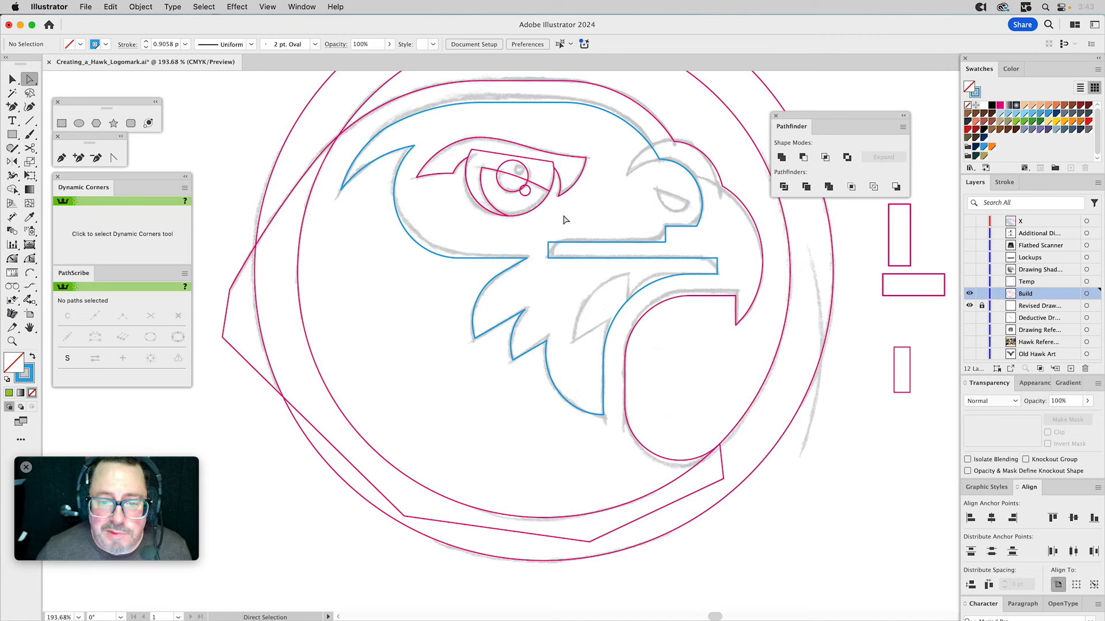
Step: Round the upper beak's notch, inner mouth corner and lower front corner to an 11 pt radius with Dynamic Corners
{"action": "left_click", "coordinate": [549, 242]}
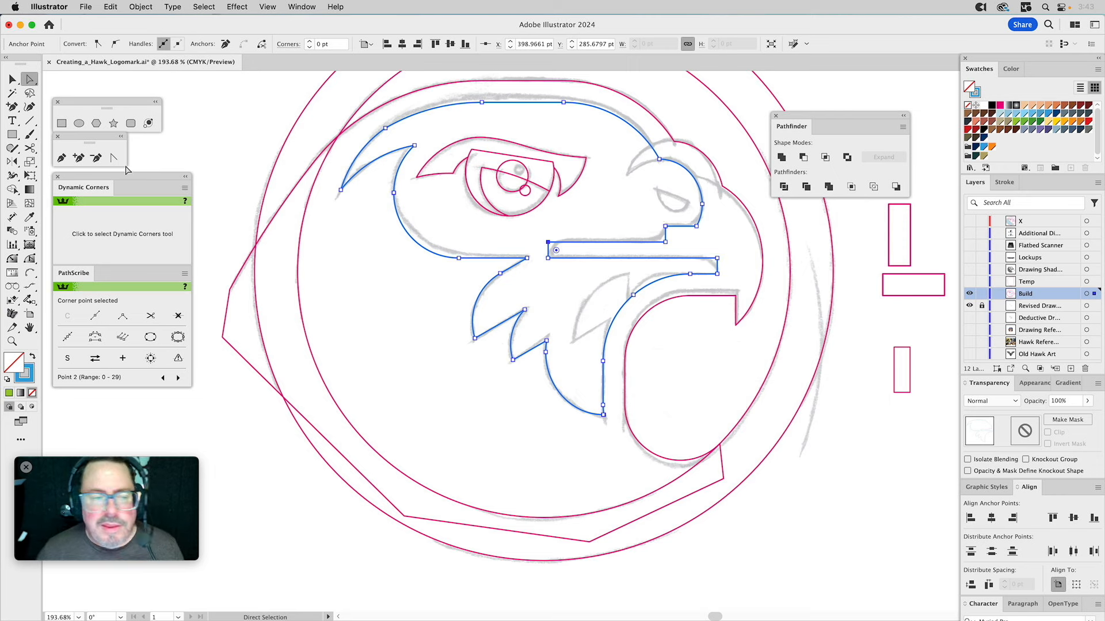
{"action": "left_click", "coordinate": [30, 258]}
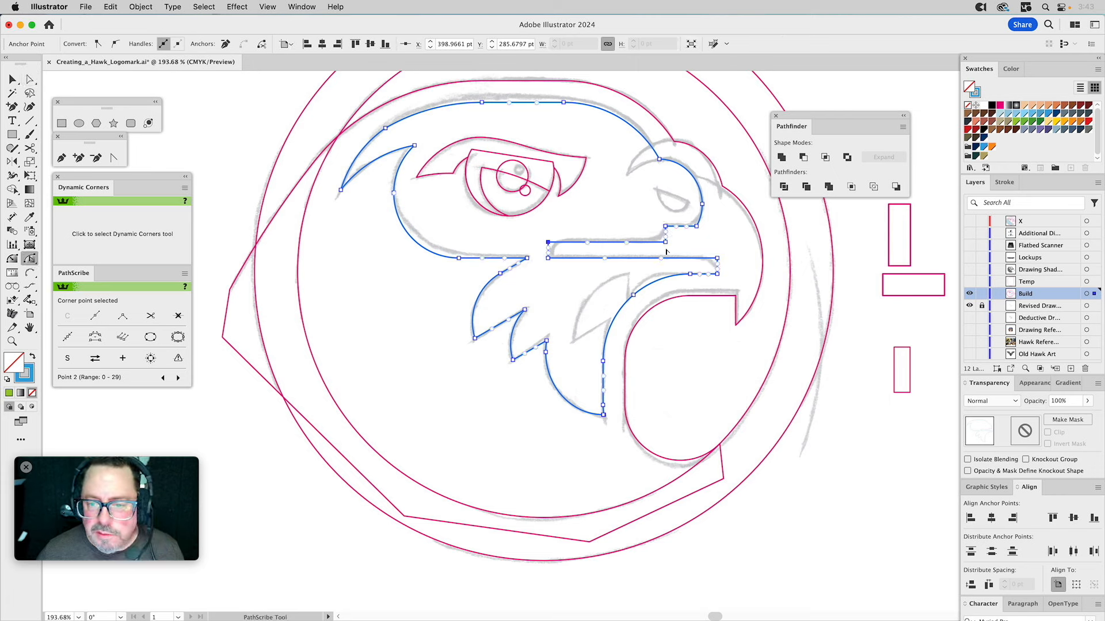
{"action": "left_click", "coordinate": [12, 258]}
{"action": "left_click_drag", "start_coordinate": [668, 245], "coordinate": [628, 207]}
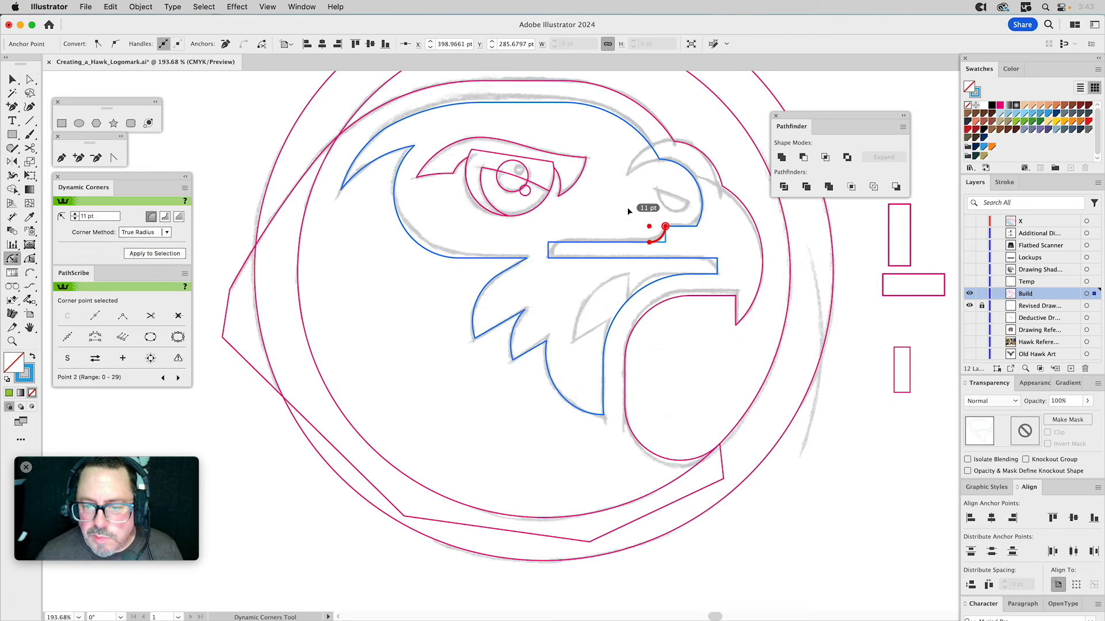
{"action": "left_click_drag", "start_coordinate": [557, 253], "coordinate": [576, 275]}
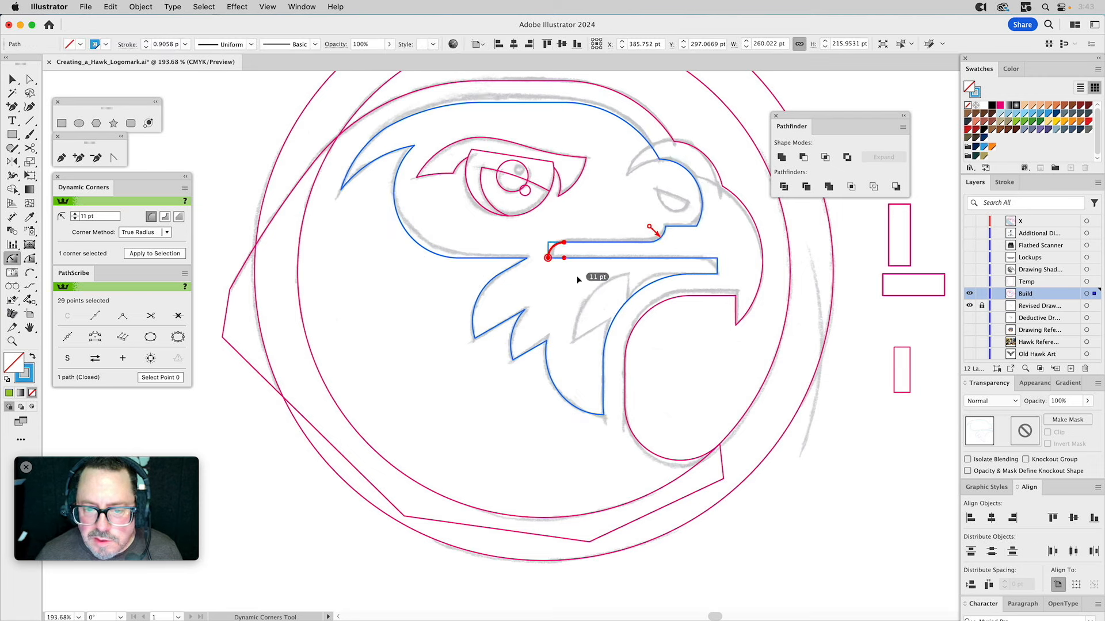
{"action": "left_click", "coordinate": [589, 190]}
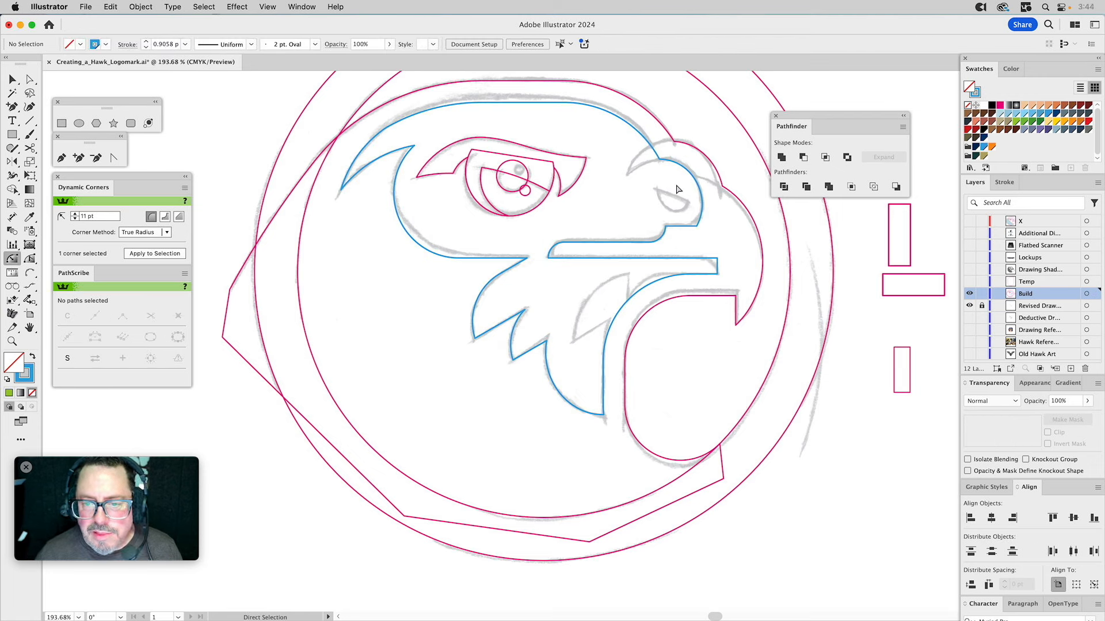
{"action": "left_click", "coordinate": [697, 223]}
{"action": "left_click", "coordinate": [727, 234]}
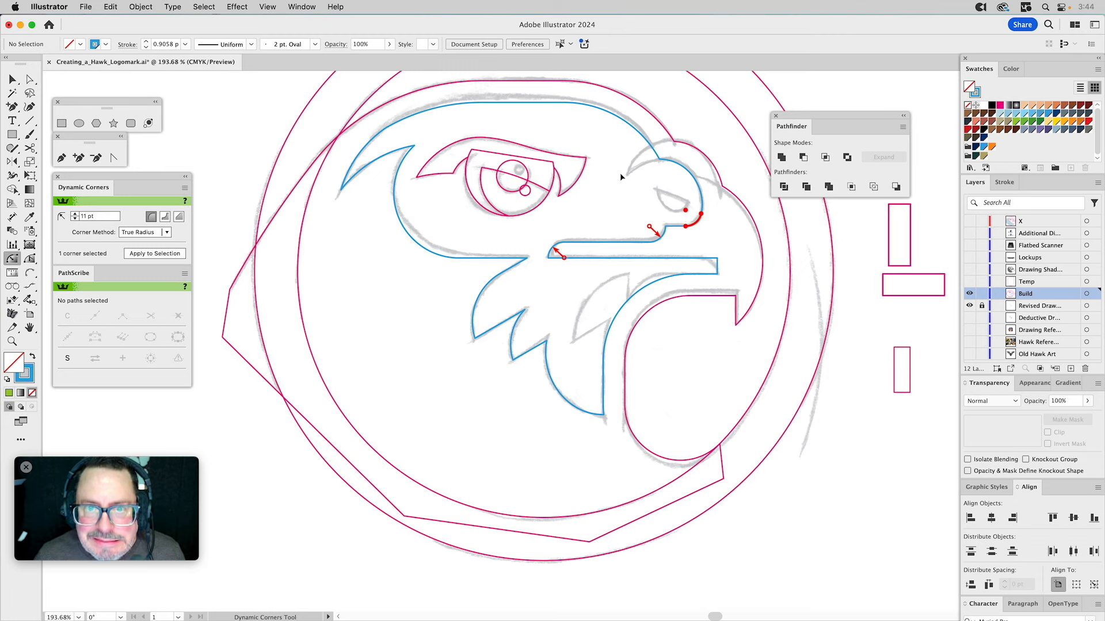
Step: Hide the Build and revised drawing layers and show the X layer
{"action": "key", "text": "v"}
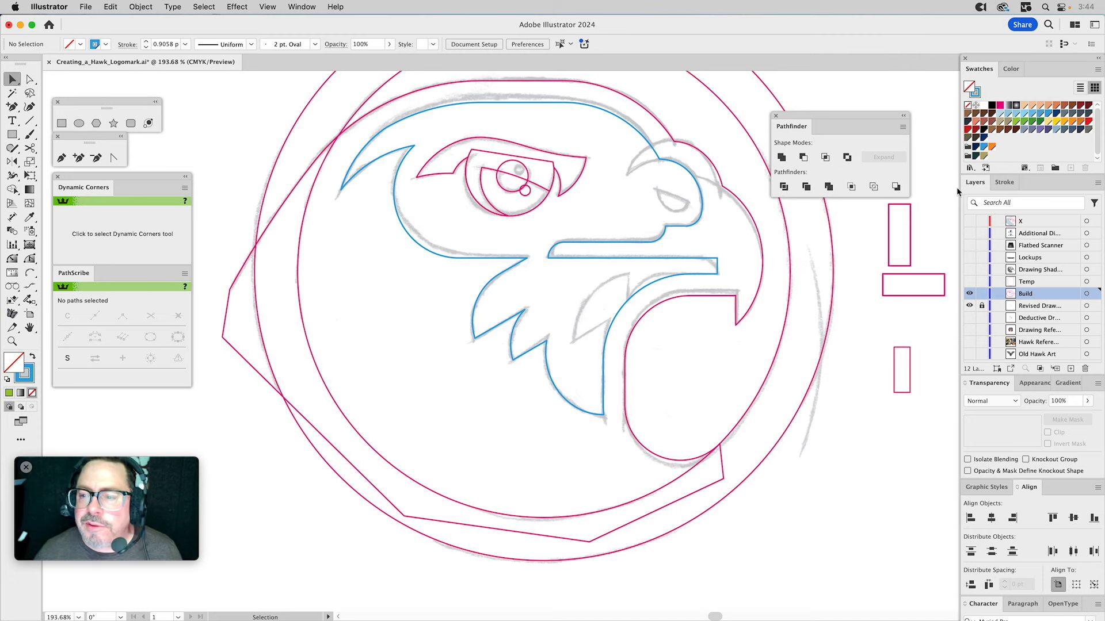
{"action": "left_click", "coordinate": [969, 293]}
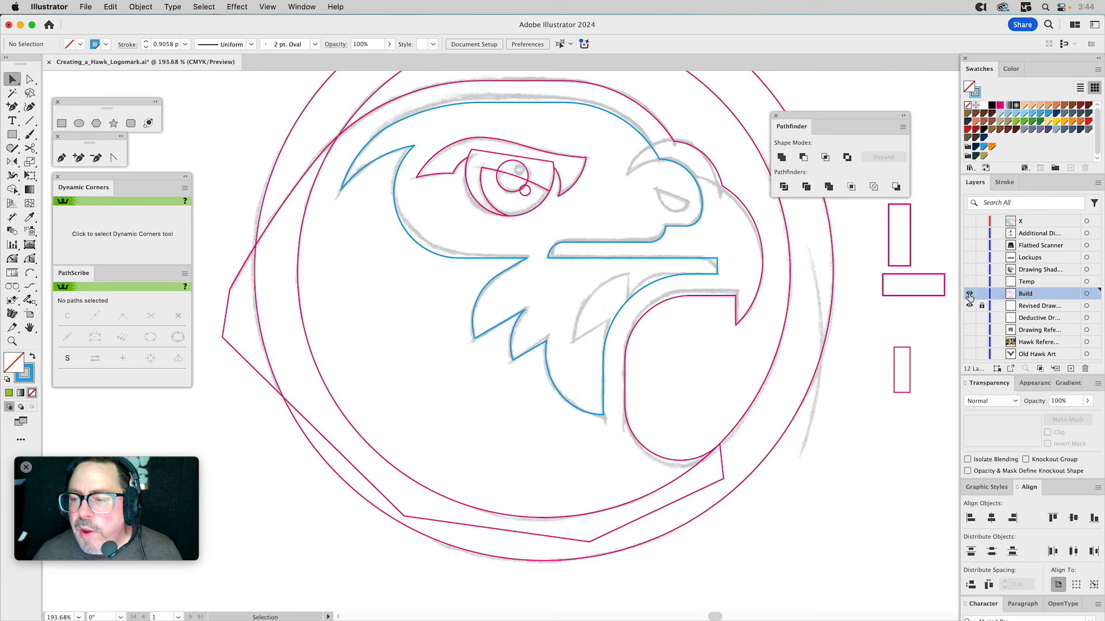
{"action": "left_click", "coordinate": [968, 306]}
{"action": "left_click", "coordinate": [969, 221]}
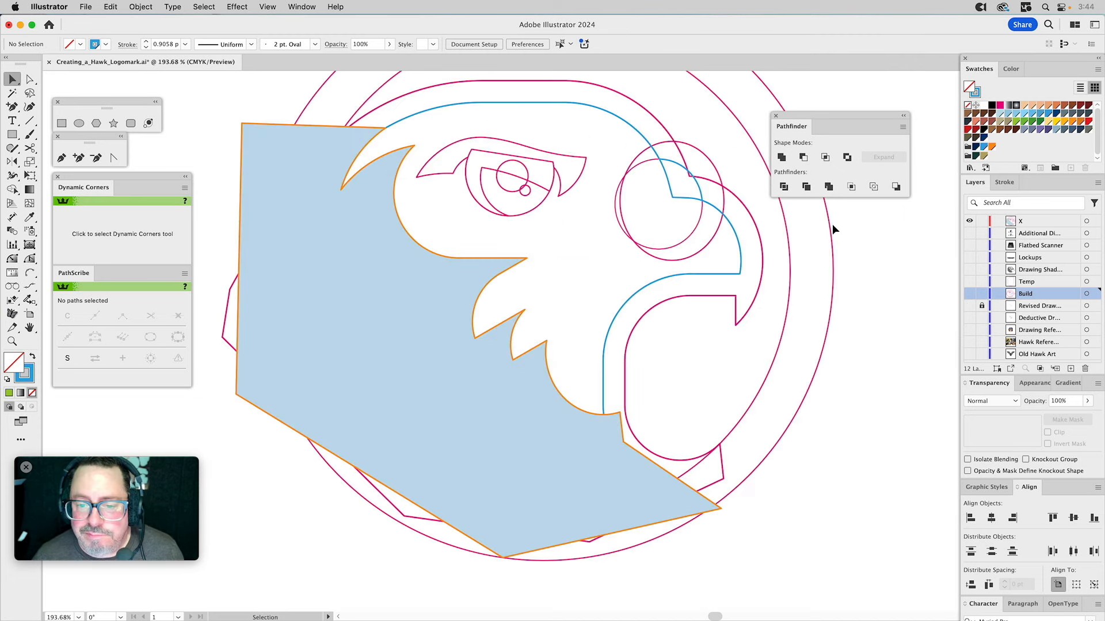
Step: Copy the two overlapping ellipses at the beak from inside the group on the X layer
{"action": "left_click", "coordinate": [645, 164]}
{"action": "double_click", "coordinate": [643, 161]}
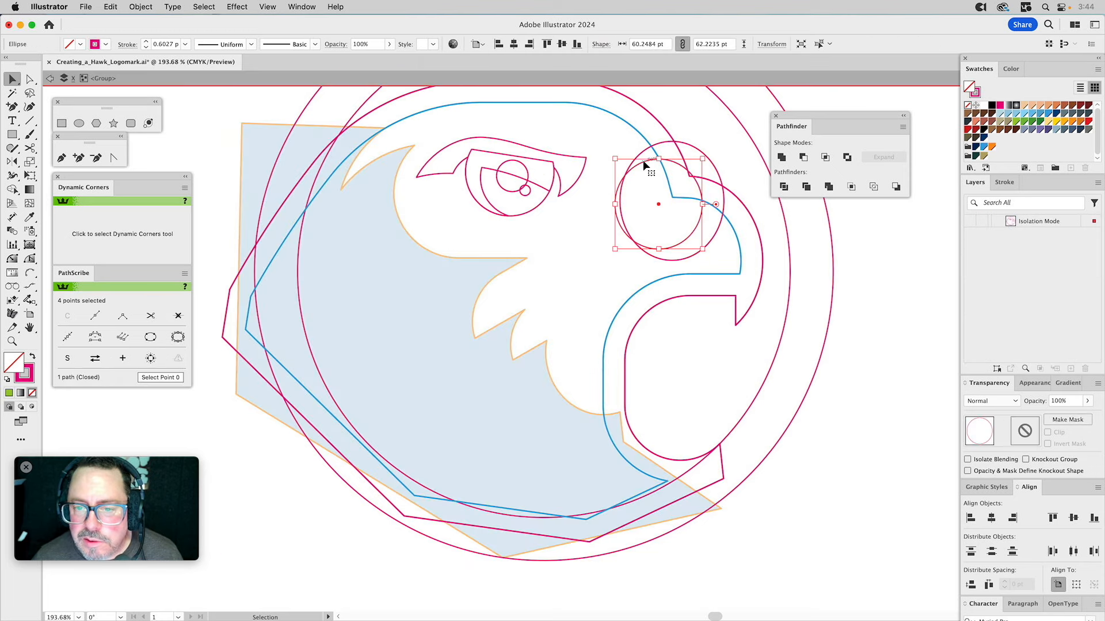
{"action": "left_click", "coordinate": [640, 151], "text": "shift"}
{"action": "key", "text": "a"}
{"action": "key", "text": "v"}
{"action": "double_click", "coordinate": [919, 111]}
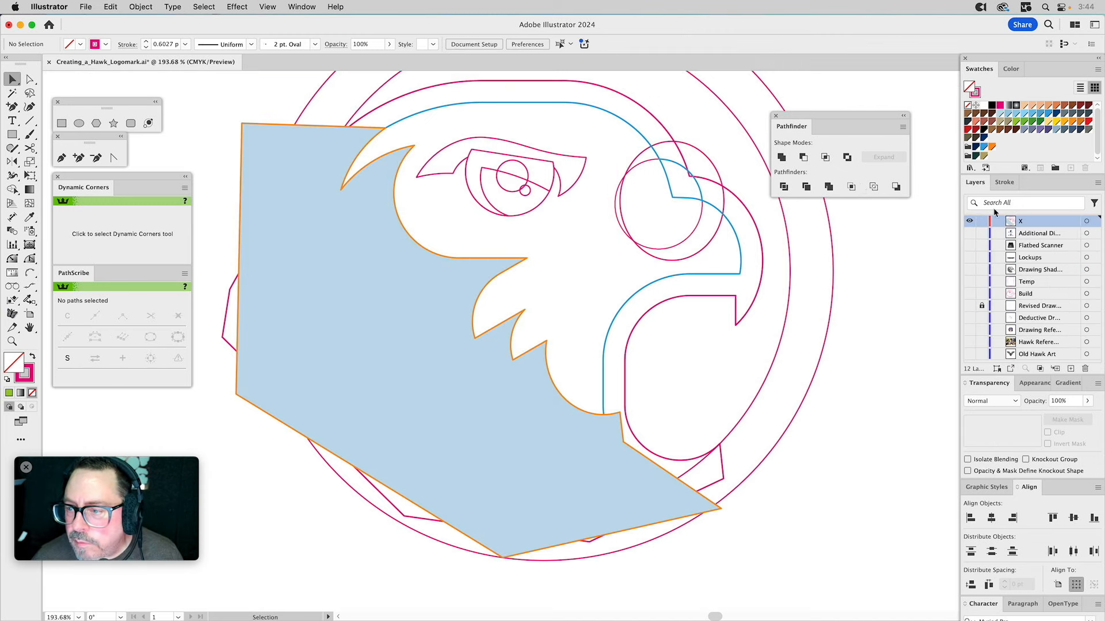
Step: Hide the X layer, show the revised drawing and Build layers, and paste the two ellipses in place on Build
{"action": "left_click", "coordinate": [970, 222]}
{"action": "key", "text": "super+y"}
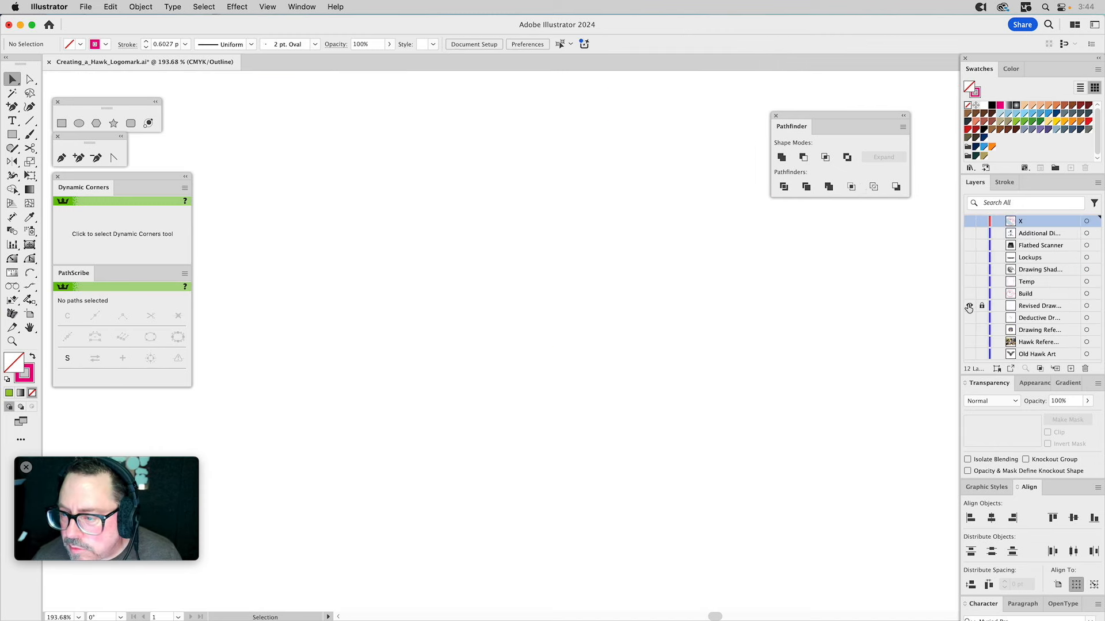
{"action": "left_click", "coordinate": [969, 306]}
{"action": "key", "text": "super+y"}
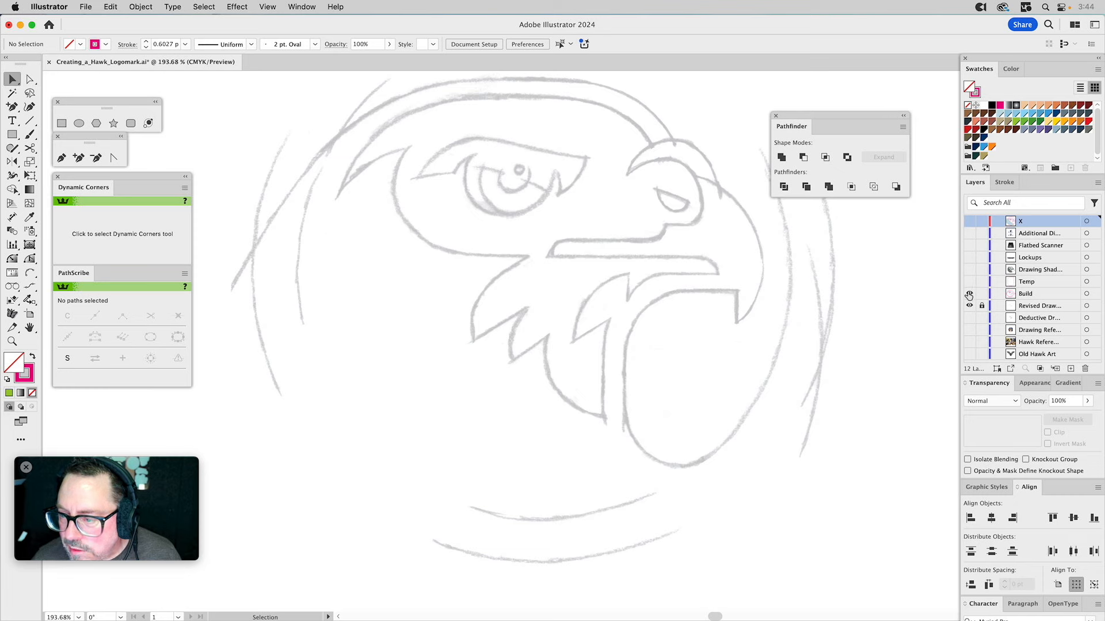
{"action": "left_click", "coordinate": [969, 293]}
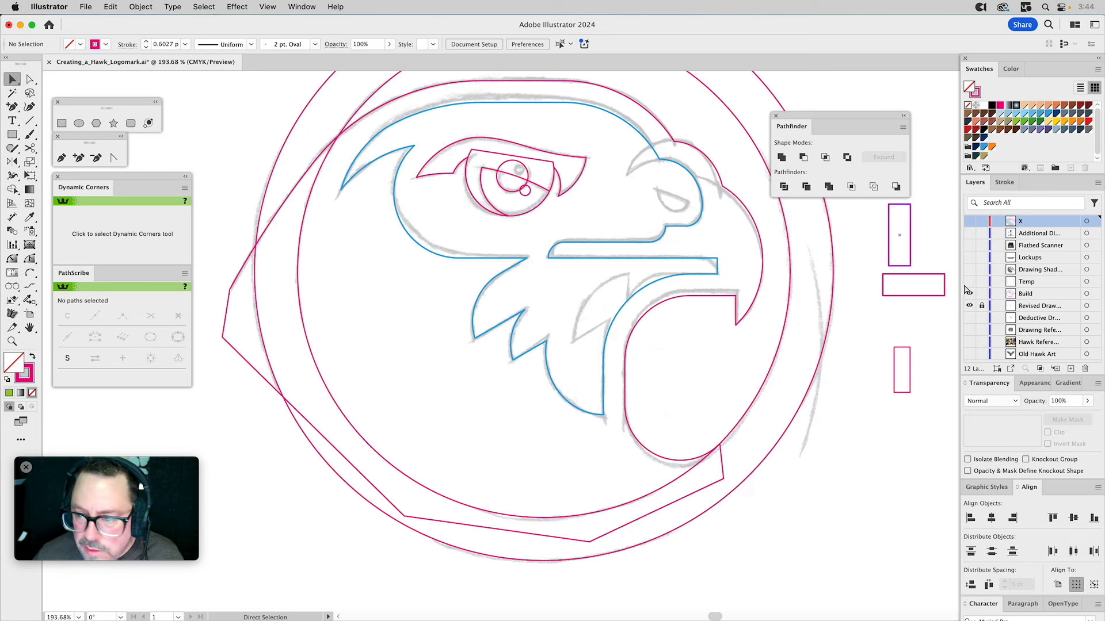
{"action": "left_click", "coordinate": [1028, 295]}
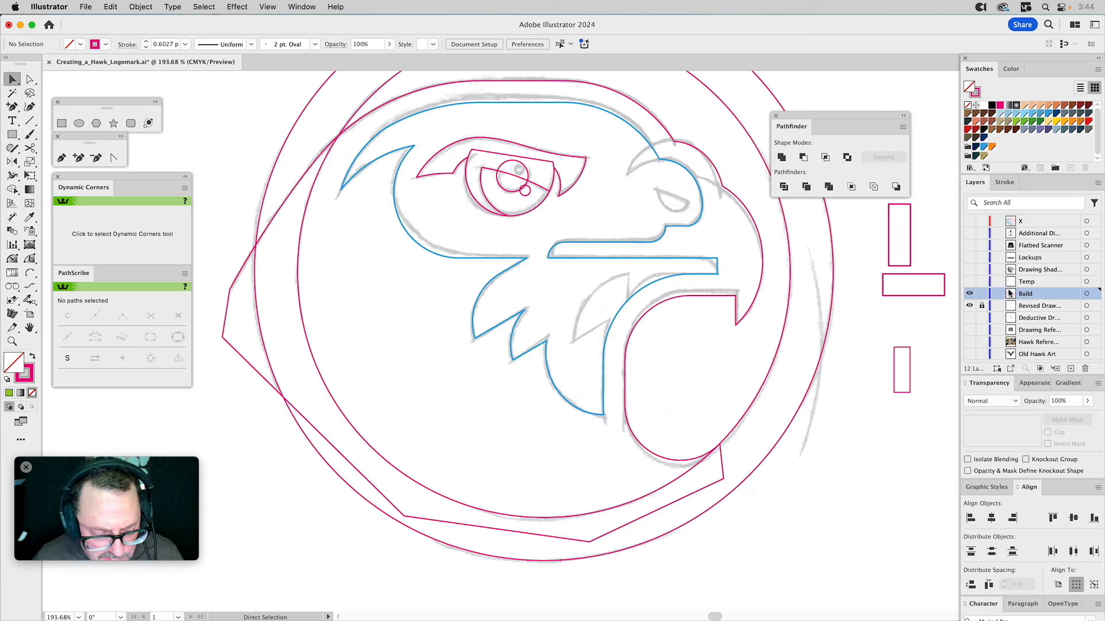
{"action": "key", "text": "super+f"}
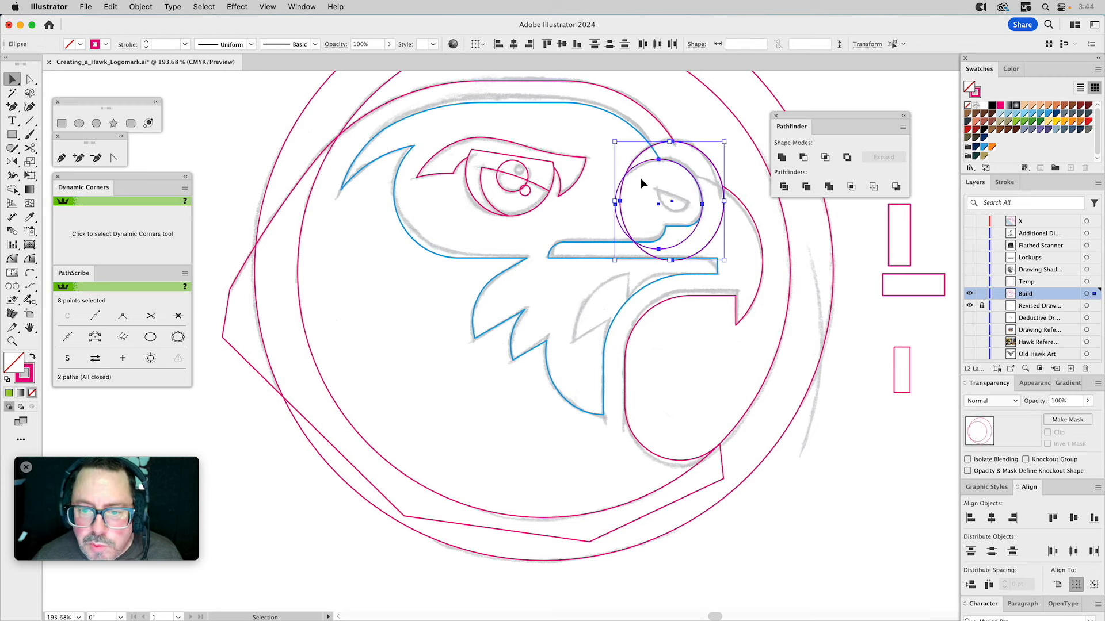
Step: Subtract one beak ellipse from the other with Minus Front to form a crescent
{"action": "left_click", "coordinate": [645, 167]}
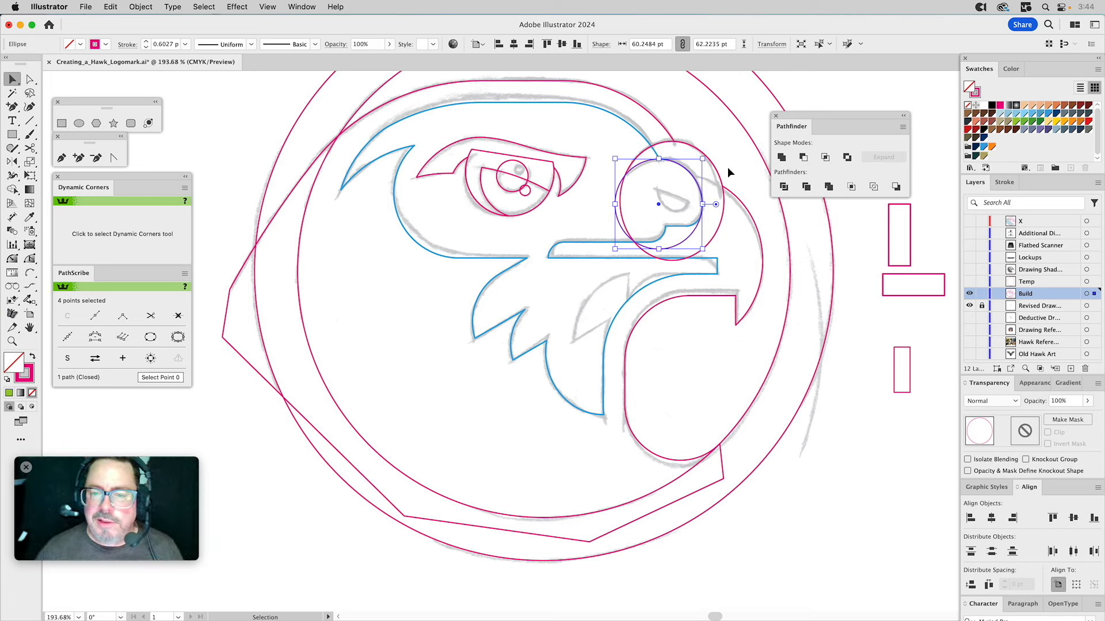
{"action": "left_click", "coordinate": [690, 148], "text": "shift"}
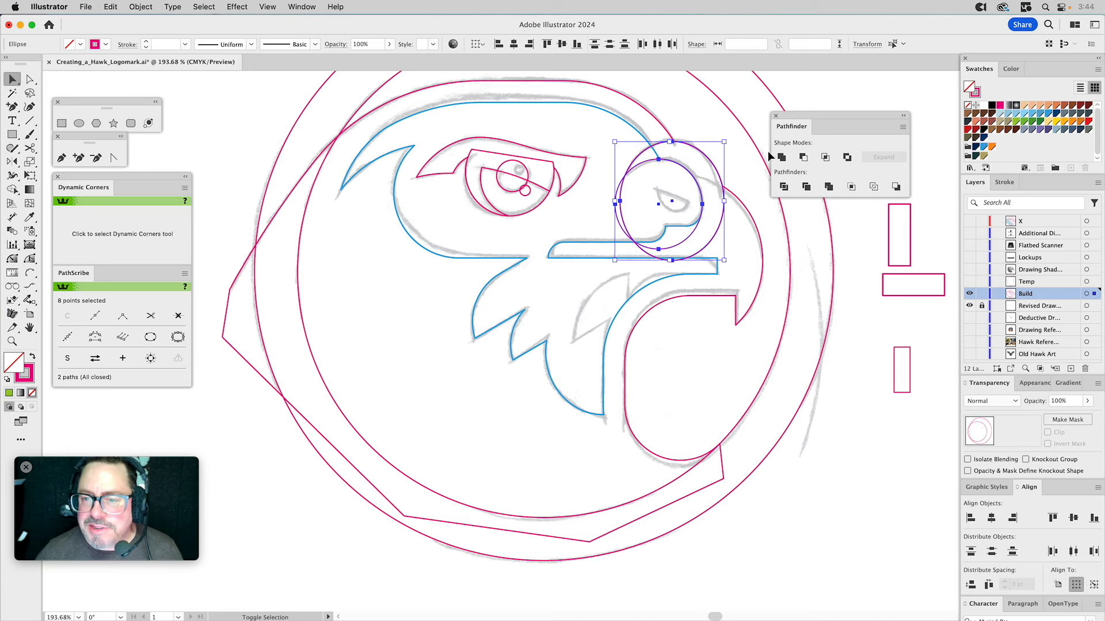
{"action": "left_click", "coordinate": [804, 157]}
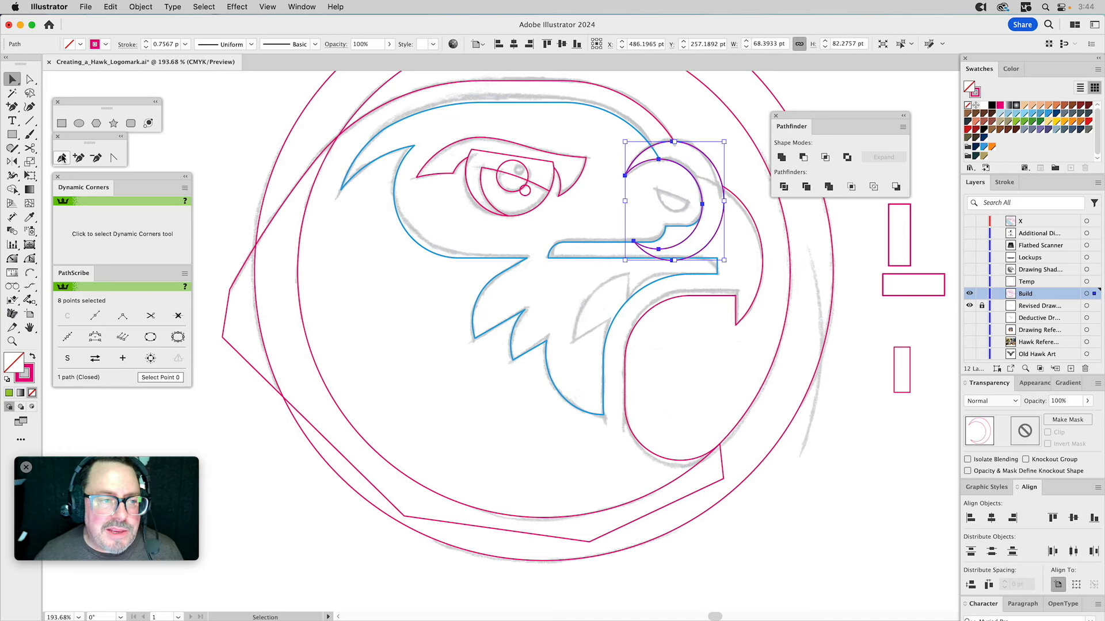
Step: Draw a closed six-point shape with the Pen tool around the crescent's upper tip, with one edge crossing the crescent
{"action": "left_click", "coordinate": [60, 159]}
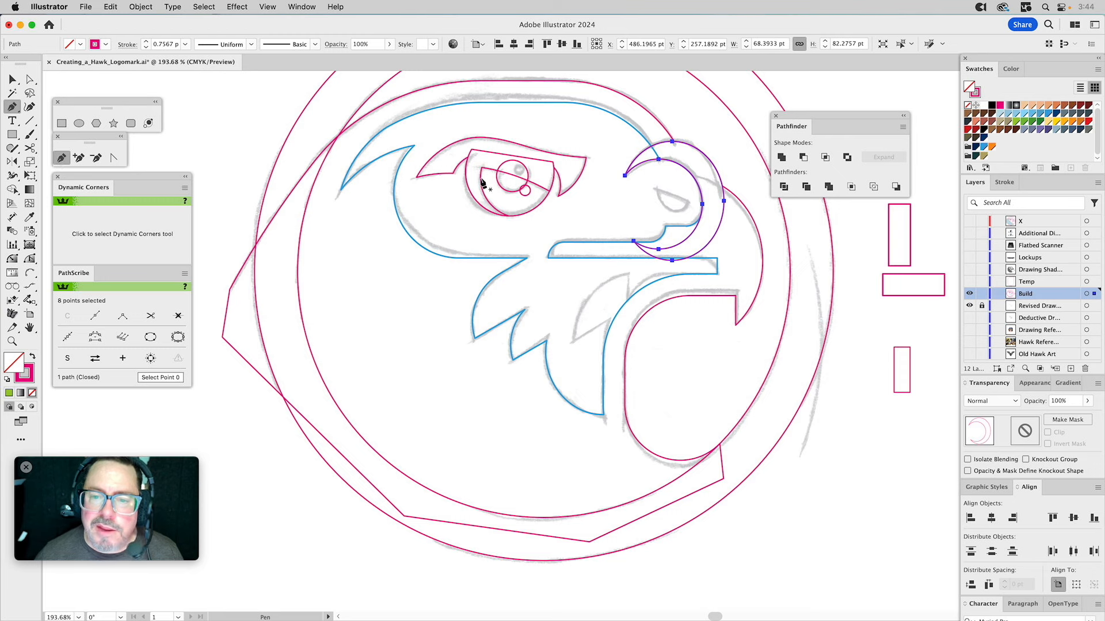
{"action": "left_click_drag", "start_coordinate": [649, 180], "coordinate": [664, 138]}
{"action": "left_click", "coordinate": [663, 135]}
{"action": "left_click", "coordinate": [616, 143]}
{"action": "left_click", "coordinate": [613, 194]}
{"action": "left_click", "coordinate": [649, 181]}
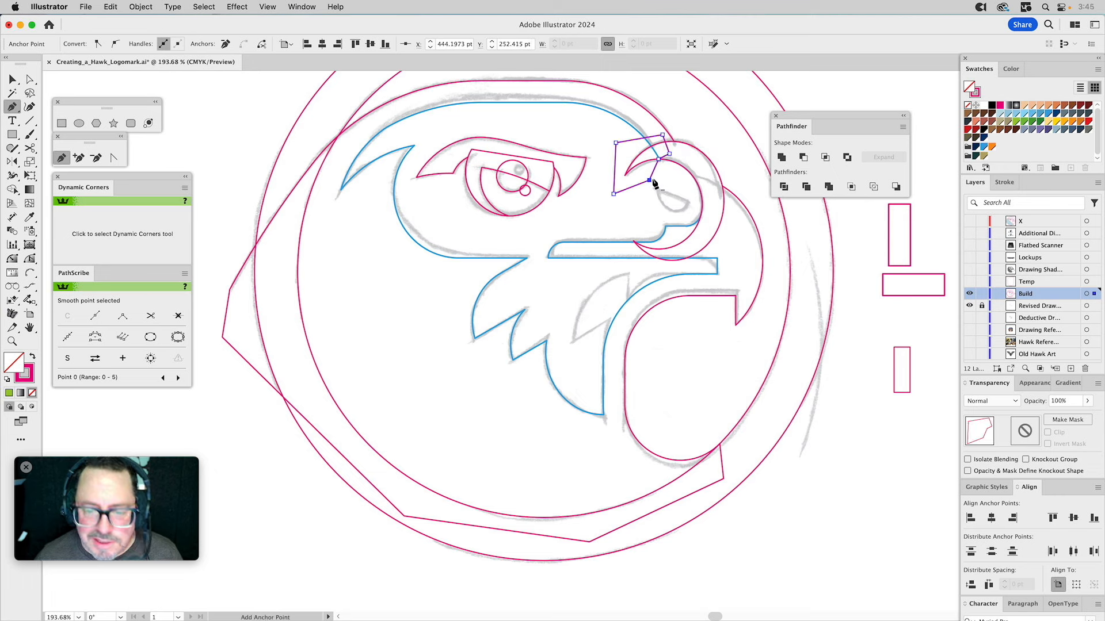
Step: Intersect the pen shape with the crescent to isolate the upper tip and fill it blue
{"action": "key", "text": "v"}
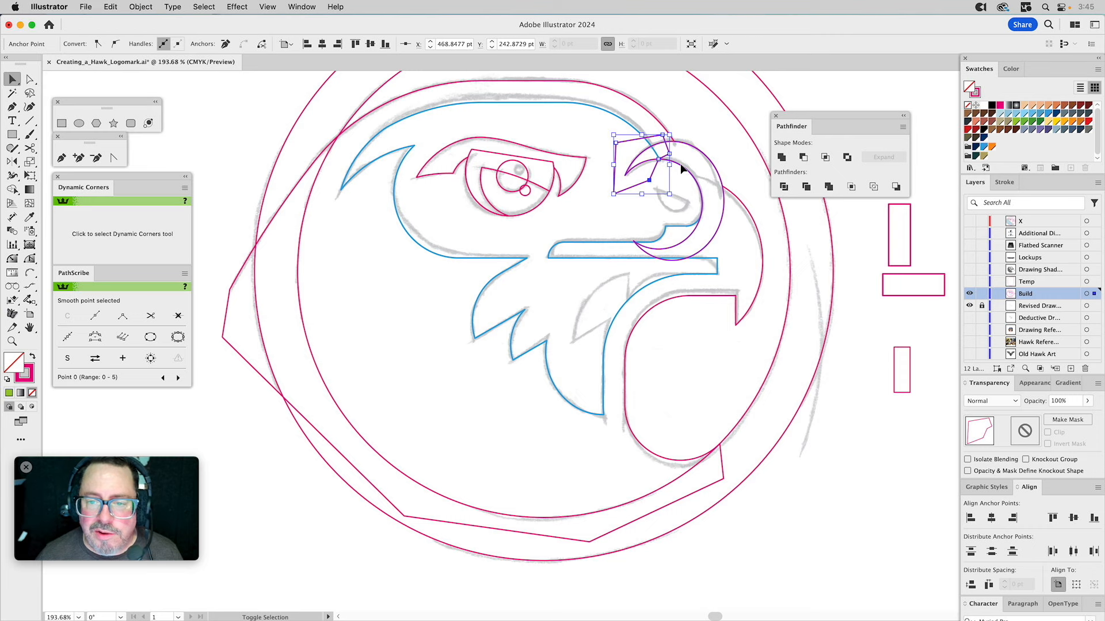
{"action": "left_click", "coordinate": [684, 167], "text": "shift"}
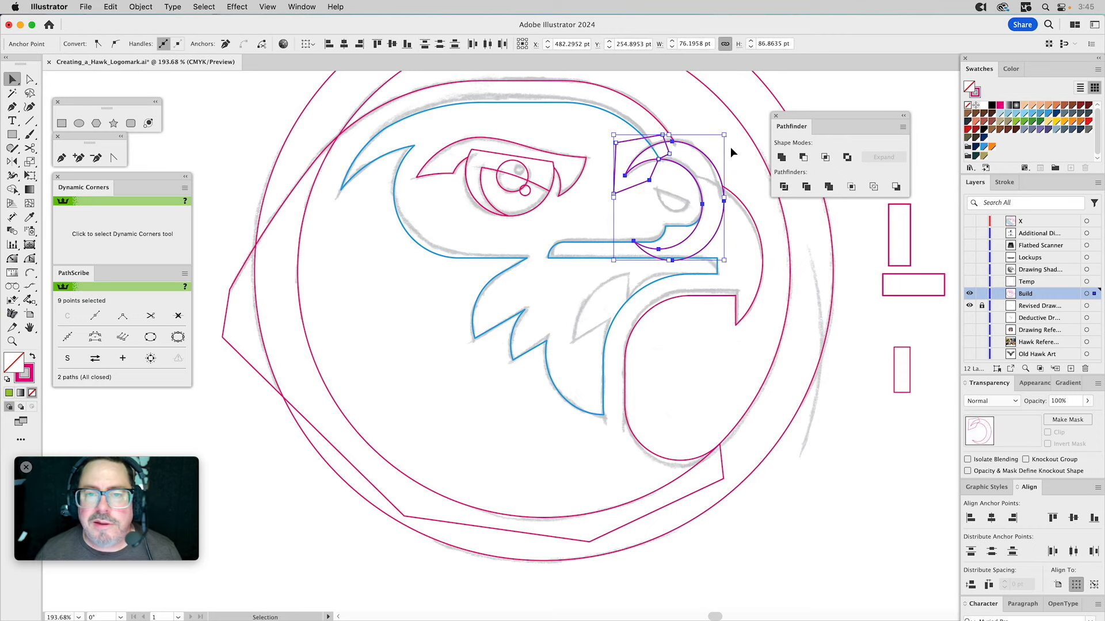
{"action": "left_click", "coordinate": [825, 158]}
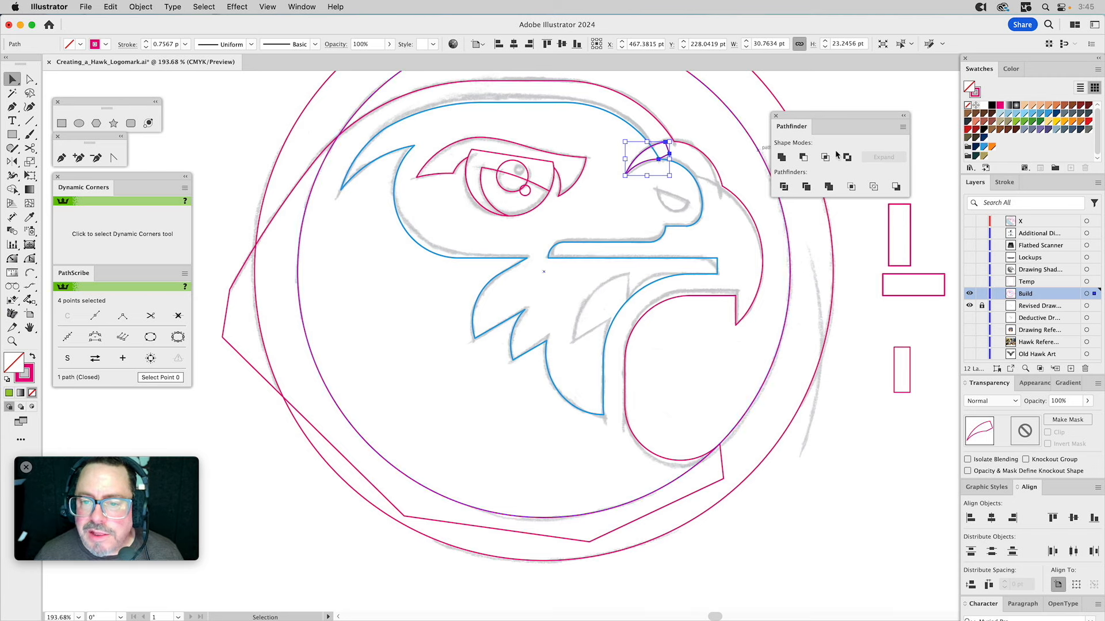
{"action": "left_click", "coordinate": [1048, 115]}
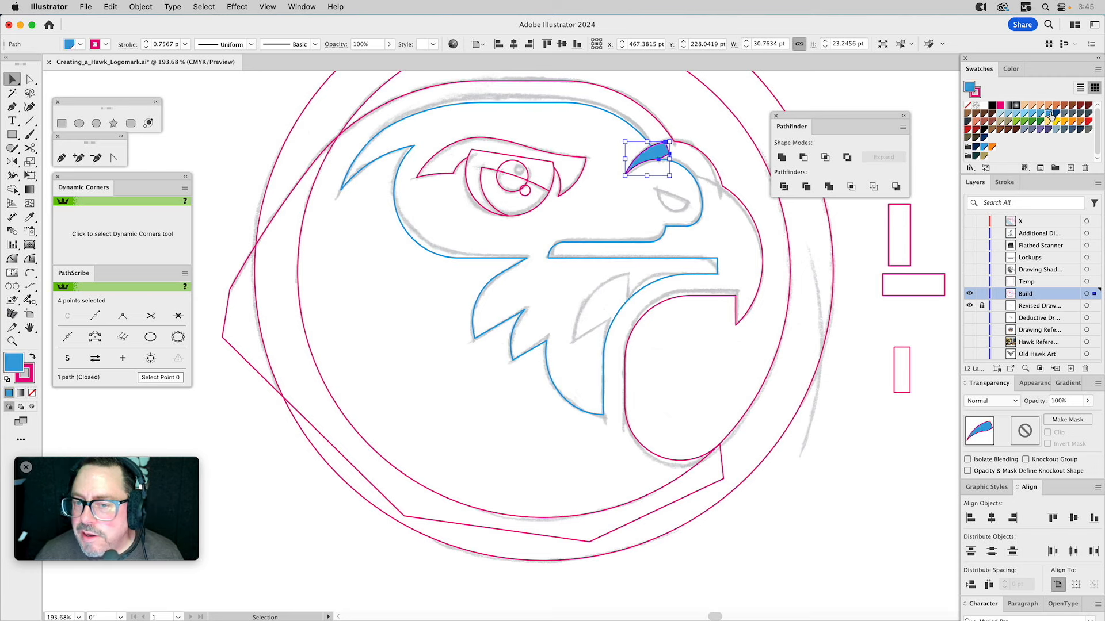
Step: Subtract the blue crescent tip from the hawk head outline with Minus Front
{"action": "left_click", "coordinate": [682, 163], "text": "shift"}
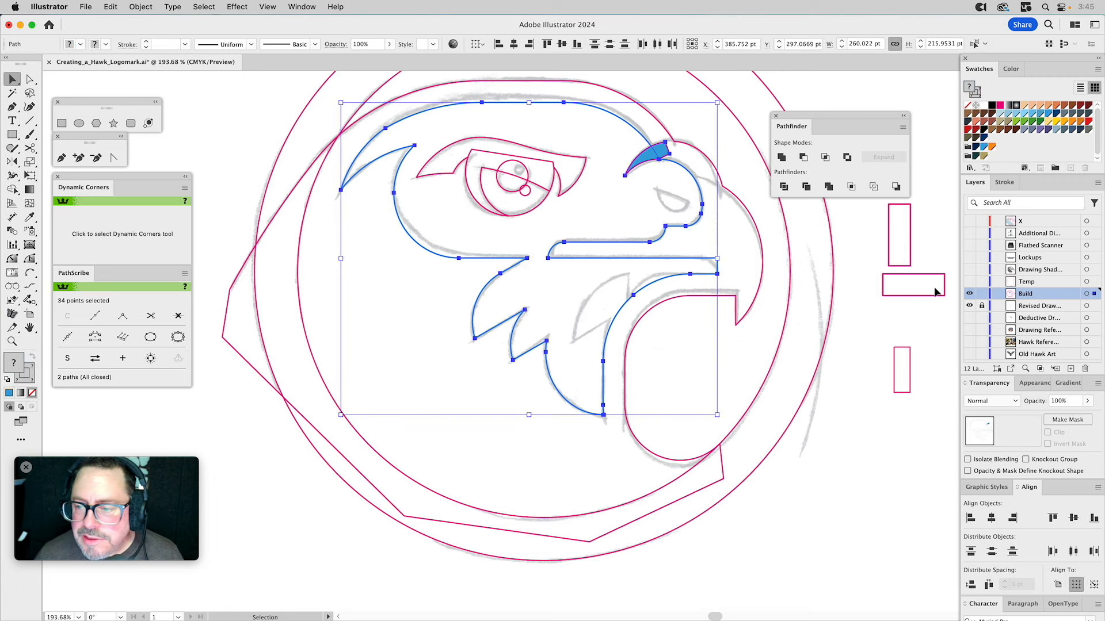
{"action": "left_click", "coordinate": [804, 157]}
{"action": "left_click", "coordinate": [799, 92]}
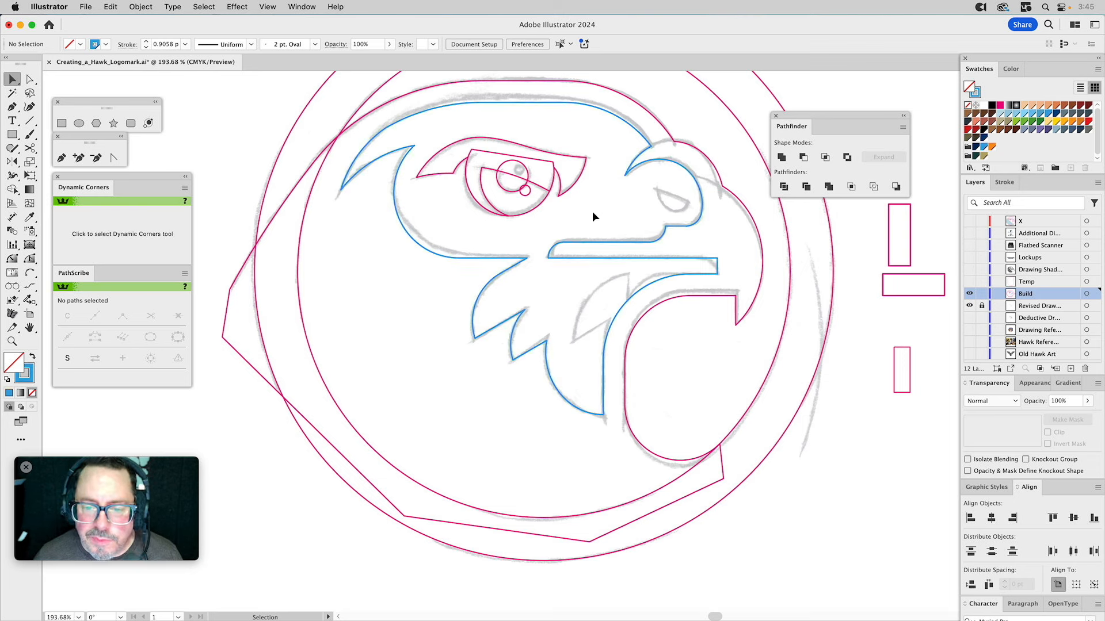
Step: Apply the magenta outline style of the outer beak path to the blue head path with the Eyedropper, leaving nothing selected
{"action": "left_click", "coordinate": [509, 257]}
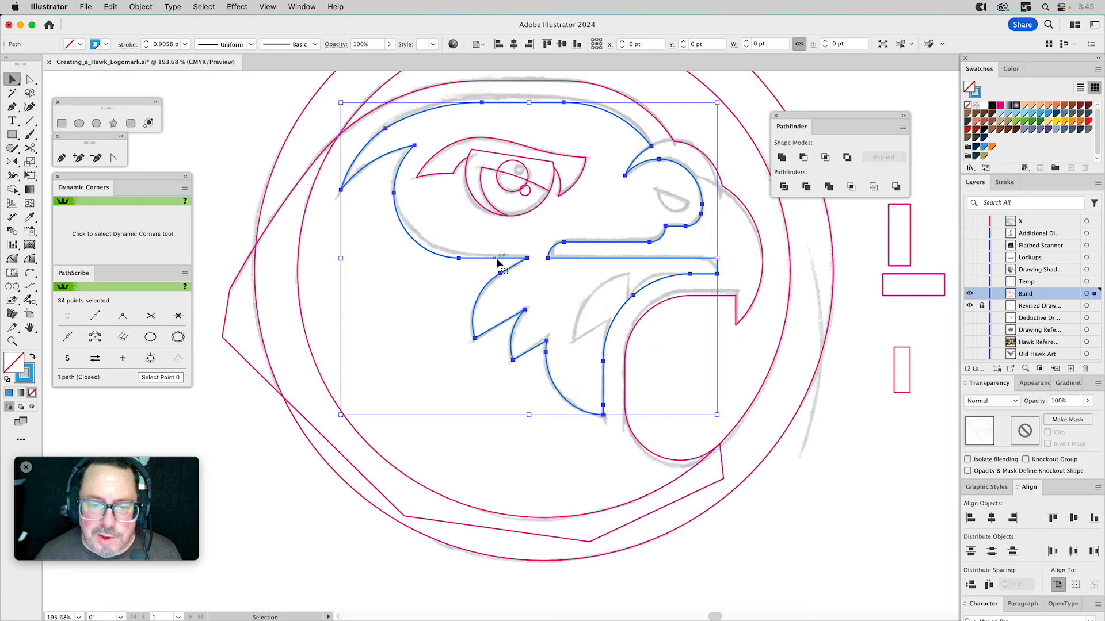
{"action": "key", "text": "i"}
{"action": "left_click", "coordinate": [747, 196]}
{"action": "key", "text": "super+shift+a"}
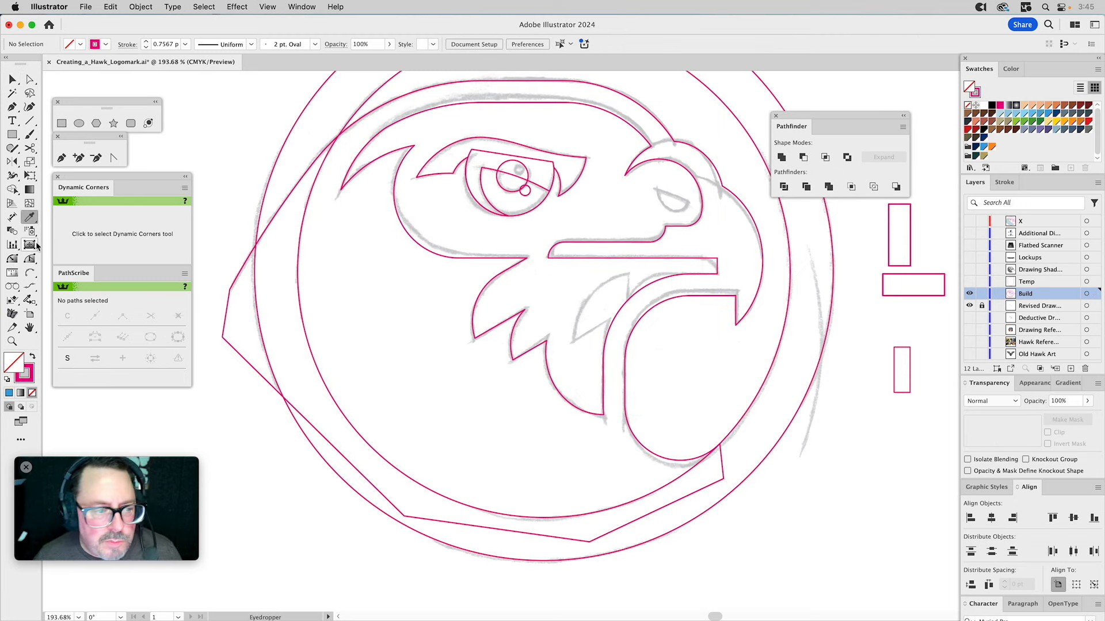
Step: Round the upper corner at the front end of the lower beak to 11 pt with Dynamic Corners
{"action": "left_click", "coordinate": [13, 259]}
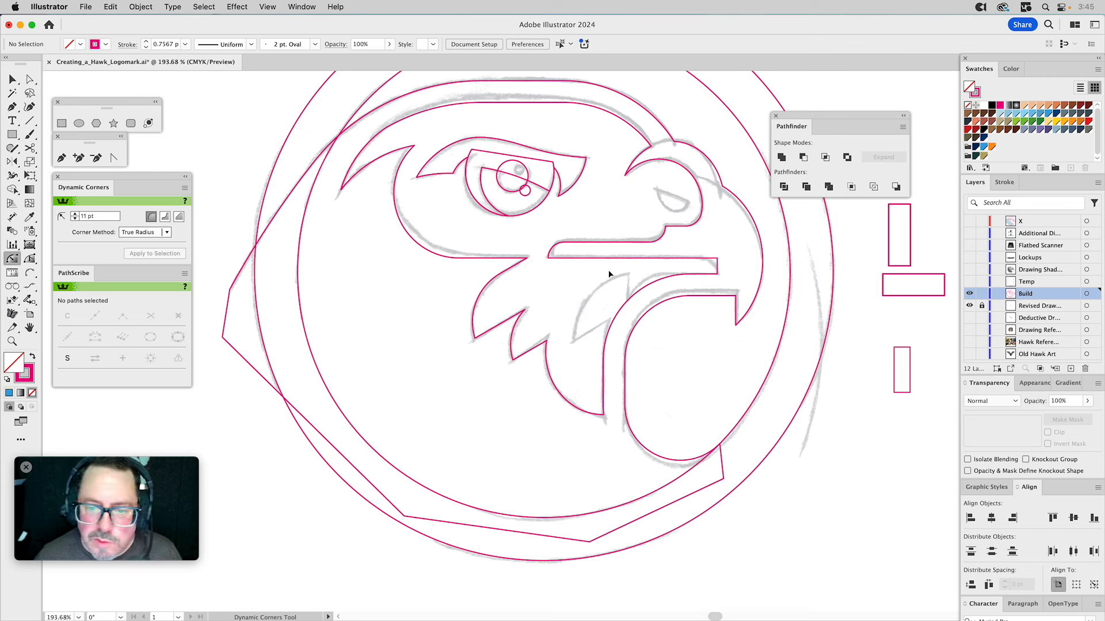
{"action": "left_click", "coordinate": [716, 266]}
{"action": "left_click", "coordinate": [726, 220]}
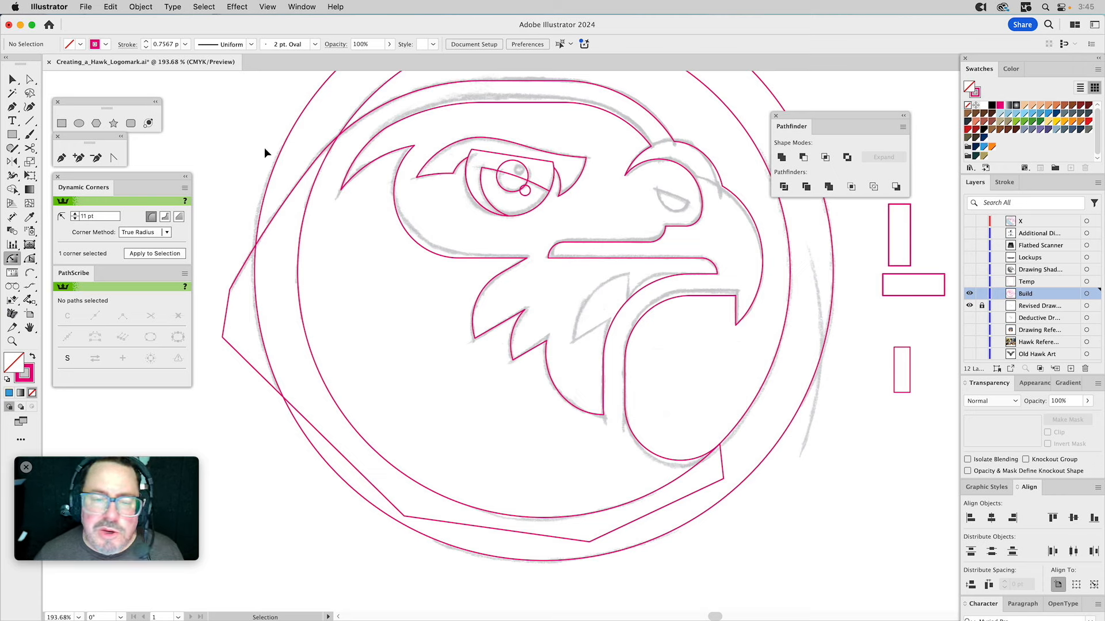
Step: Draw an upright ellipse about 25 × 31 pt over the sketched nostril and align its lower curve with the sketch
{"action": "key", "text": "l"}
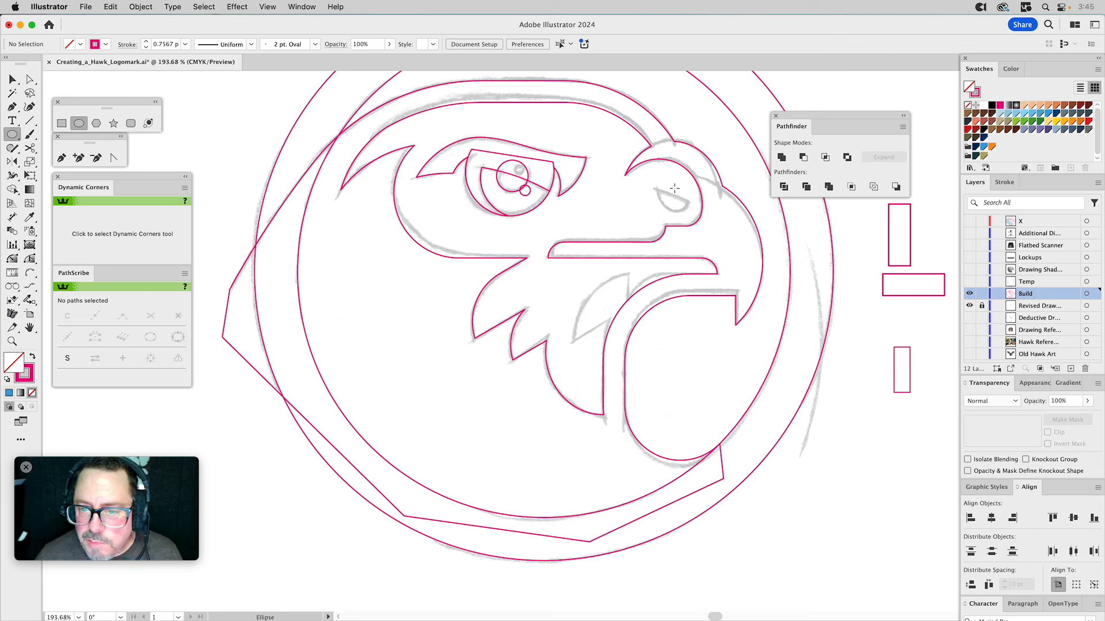
{"action": "left_click_drag", "start_coordinate": [674, 190], "coordinate": [693, 212]}
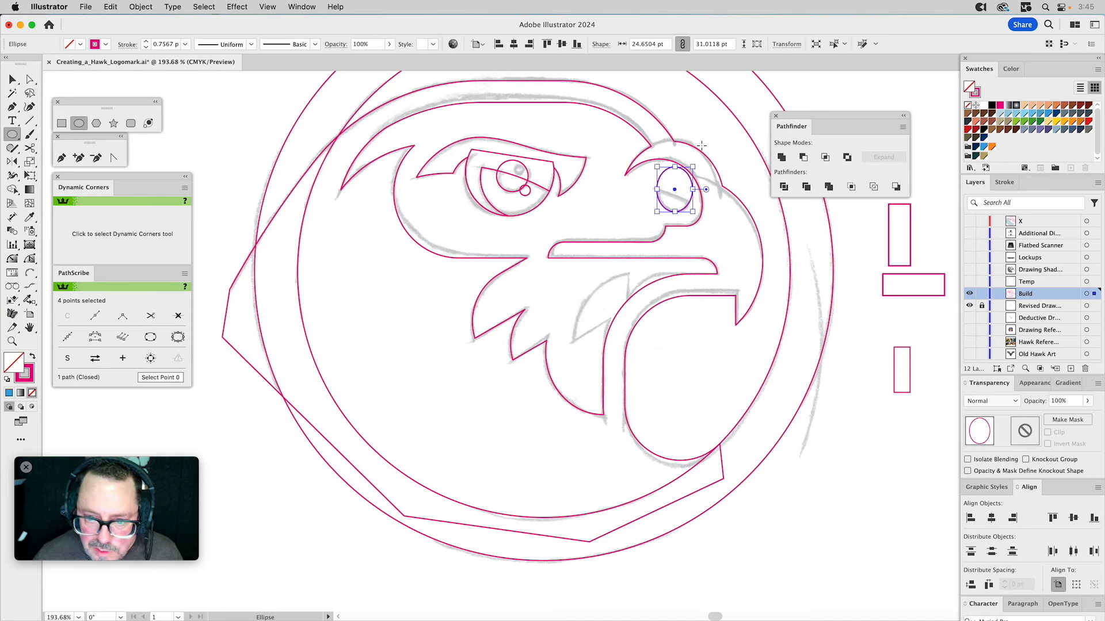
{"action": "key", "text": "v"}
{"action": "left_click", "coordinate": [702, 121]}
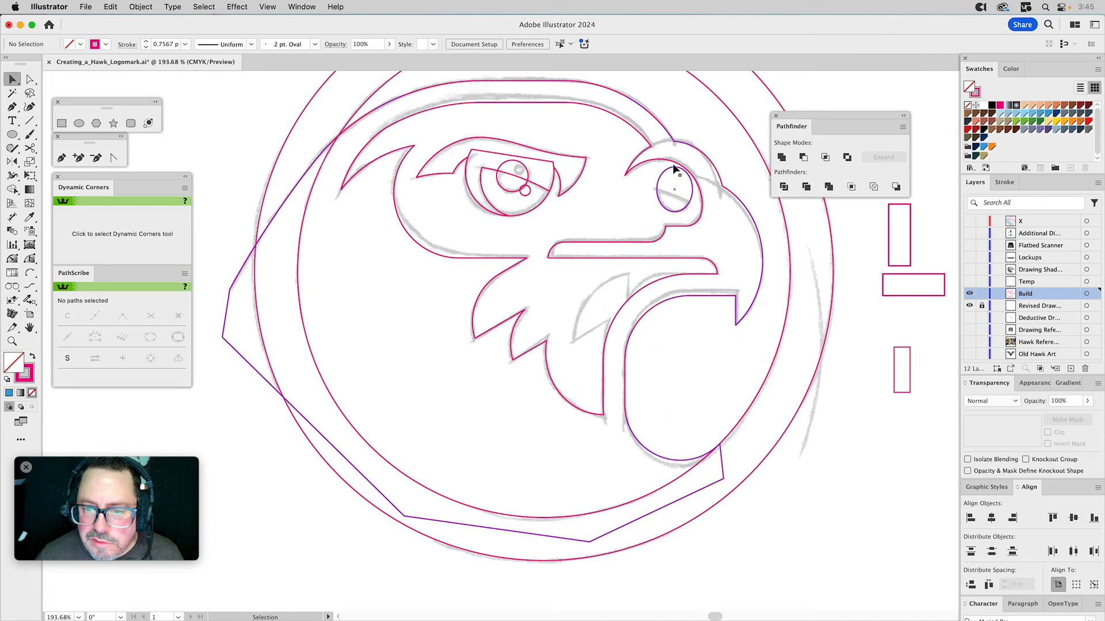
{"action": "left_click", "coordinate": [675, 168]}
{"action": "left_click_drag", "start_coordinate": [675, 166], "coordinate": [683, 168]}
{"action": "left_click", "coordinate": [712, 131]}
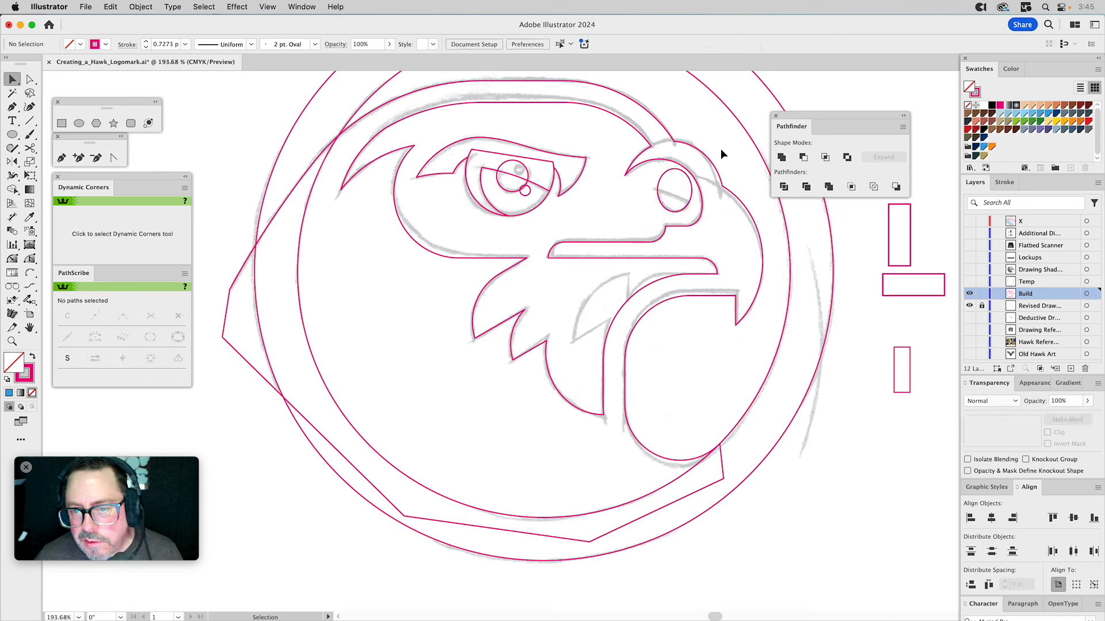
Step: Draw a rectangle about 62 × 35 pt over the nostril's lower part and rotate it to match the nostril's slanted upper edge
{"action": "left_click", "coordinate": [61, 123]}
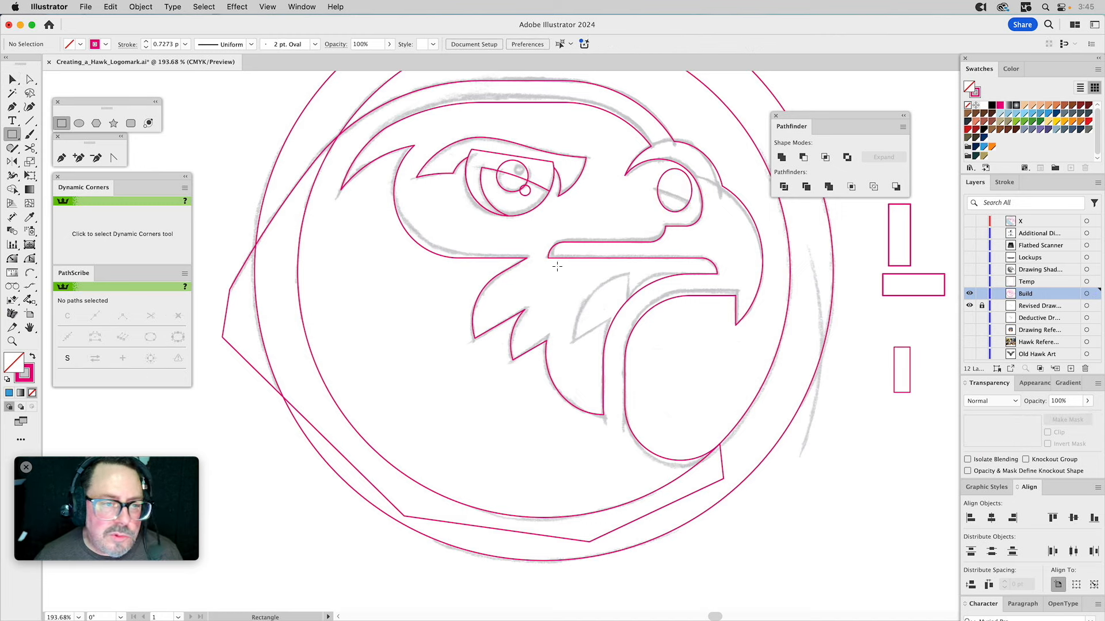
{"action": "left_click_drag", "start_coordinate": [616, 210], "coordinate": [707, 260]}
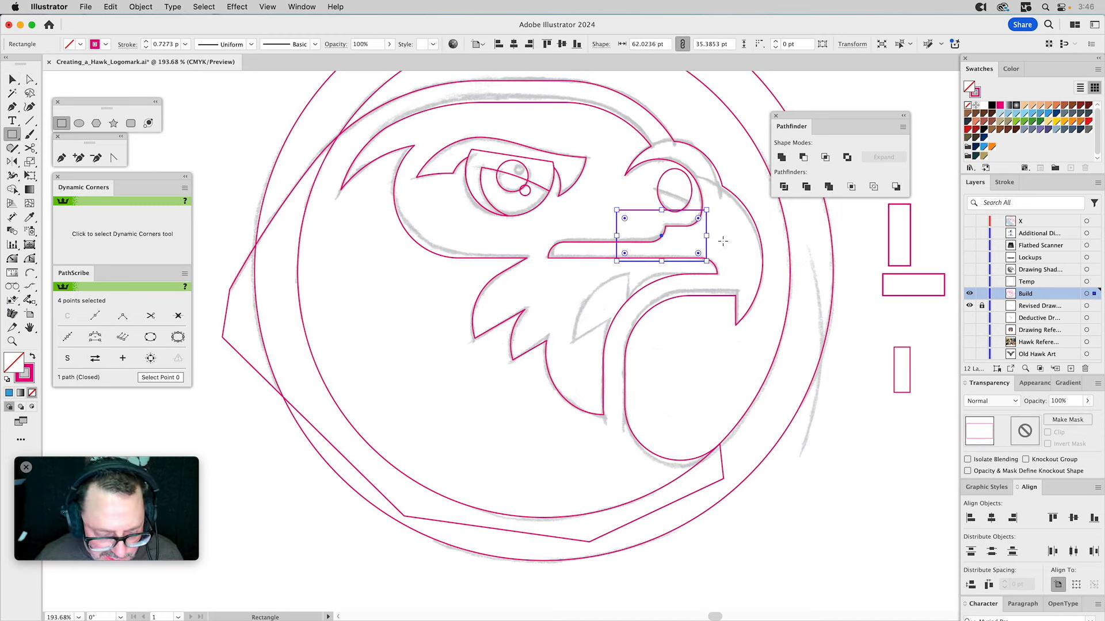
{"action": "key", "text": "v"}
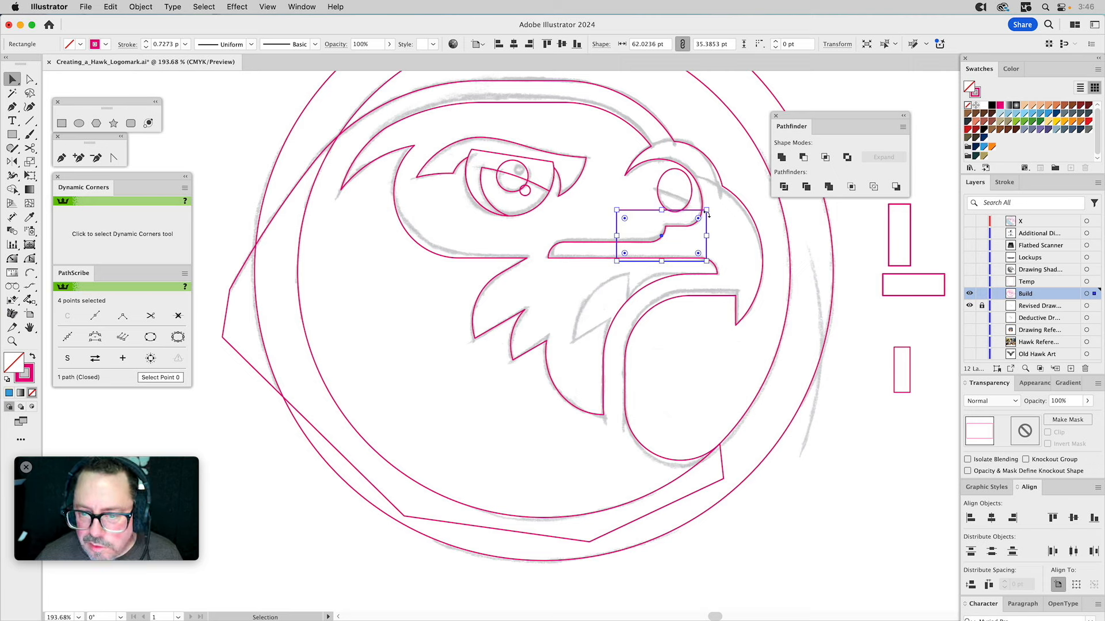
{"action": "mouse_move", "coordinate": [713, 208]}
{"action": "left_mouse_down"}
{"action": "mouse_move", "coordinate": [732, 231]}
{"action": "mouse_move", "coordinate": [734, 222]}
{"action": "mouse_move", "coordinate": [719, 226]}
{"action": "left_mouse_up"}
Step: Check the Smart Guides display options in the preferences
{"action": "left_click", "coordinate": [51, 6]}
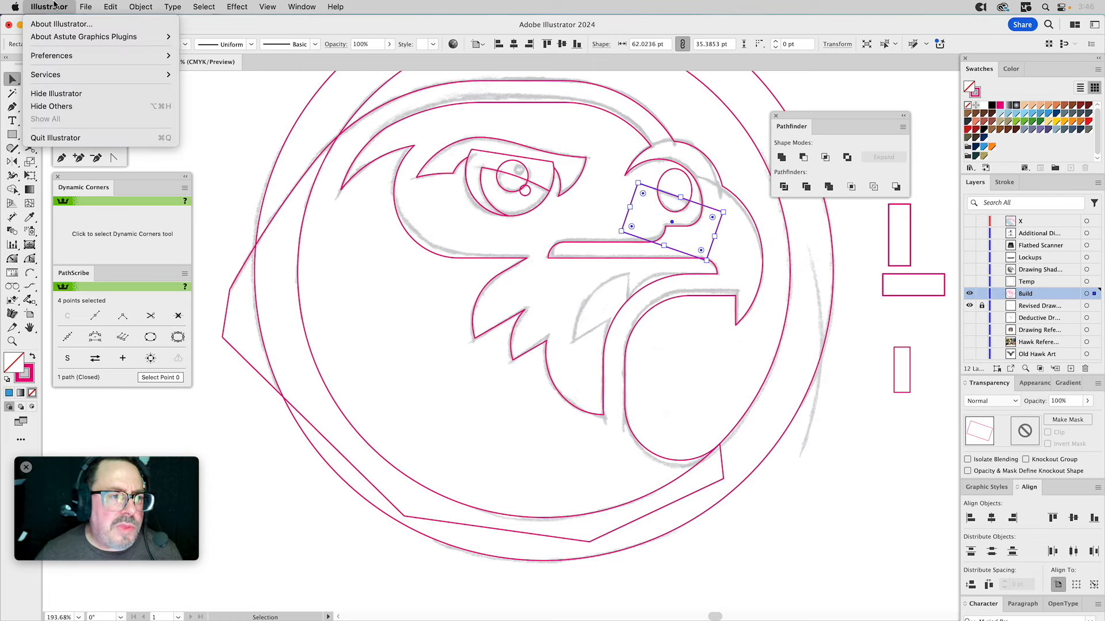
{"action": "mouse_move", "coordinate": [58, 56]}
{"action": "left_click", "coordinate": [211, 120]}
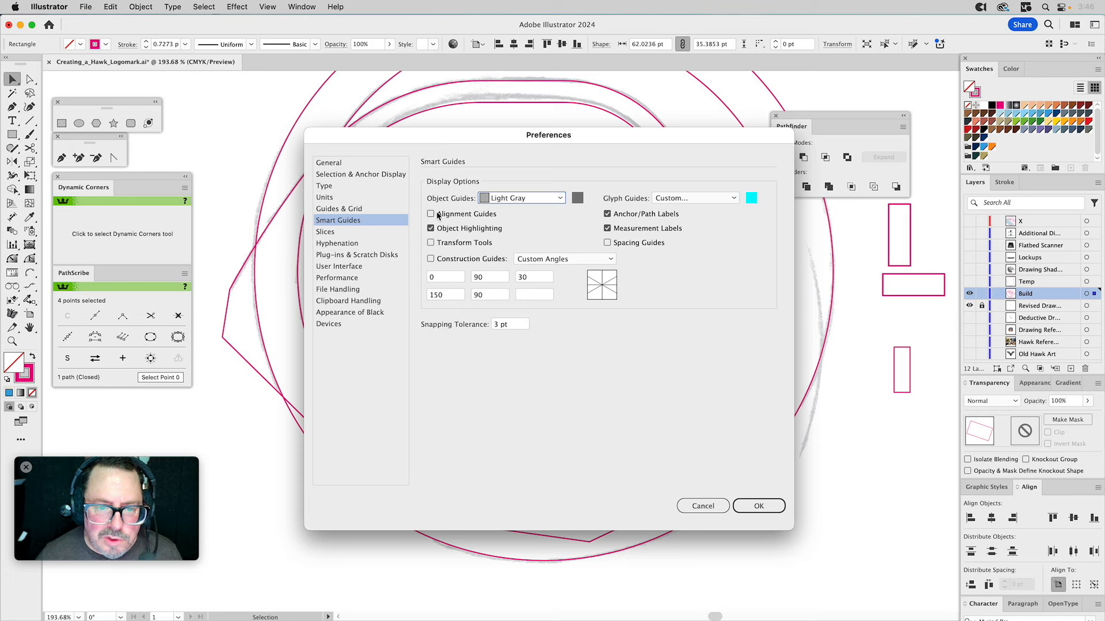
{"action": "left_click", "coordinate": [748, 509]}
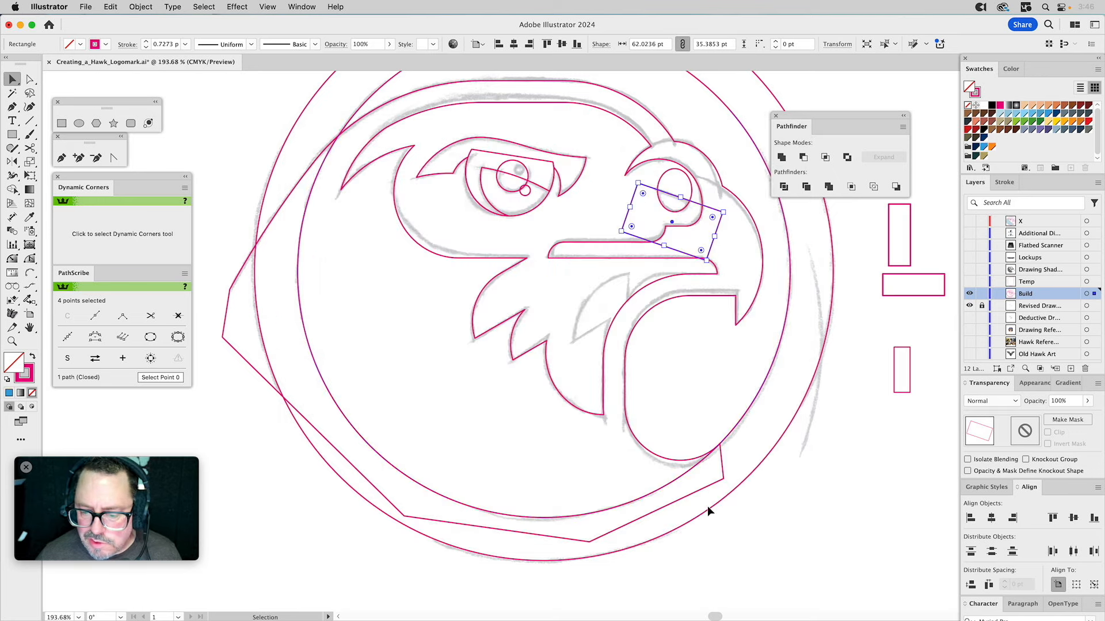
Step: Intersect the nostril ellipse with the rotated rectangle to form the nostril, leaving nothing selected
{"action": "left_click", "coordinate": [667, 169], "text": "shift"}
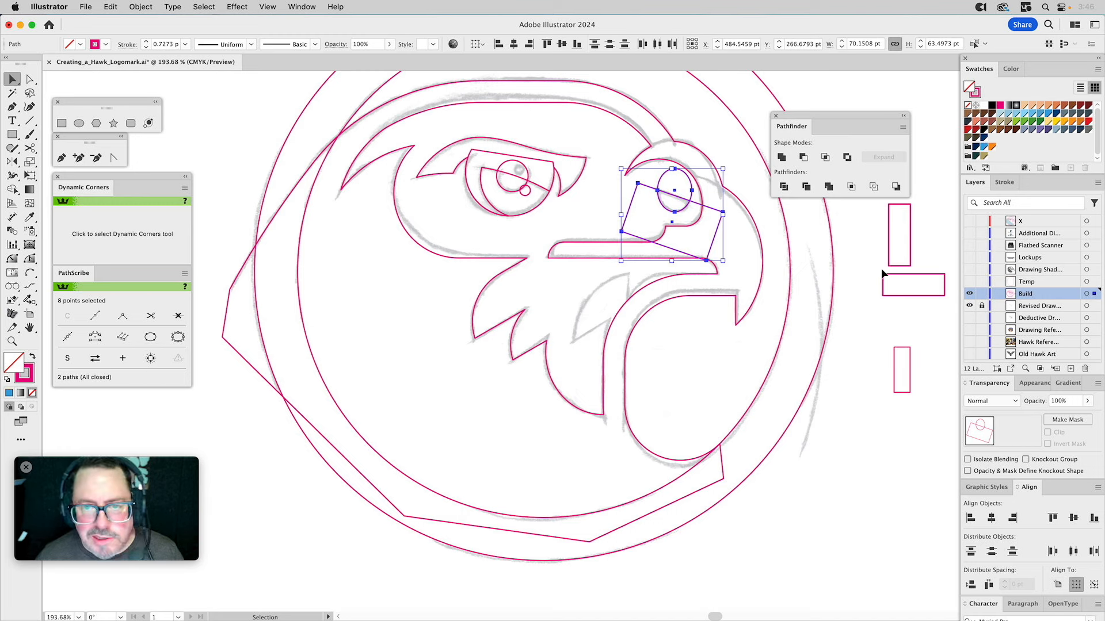
{"action": "left_click", "coordinate": [825, 157]}
{"action": "left_click", "coordinate": [823, 97]}
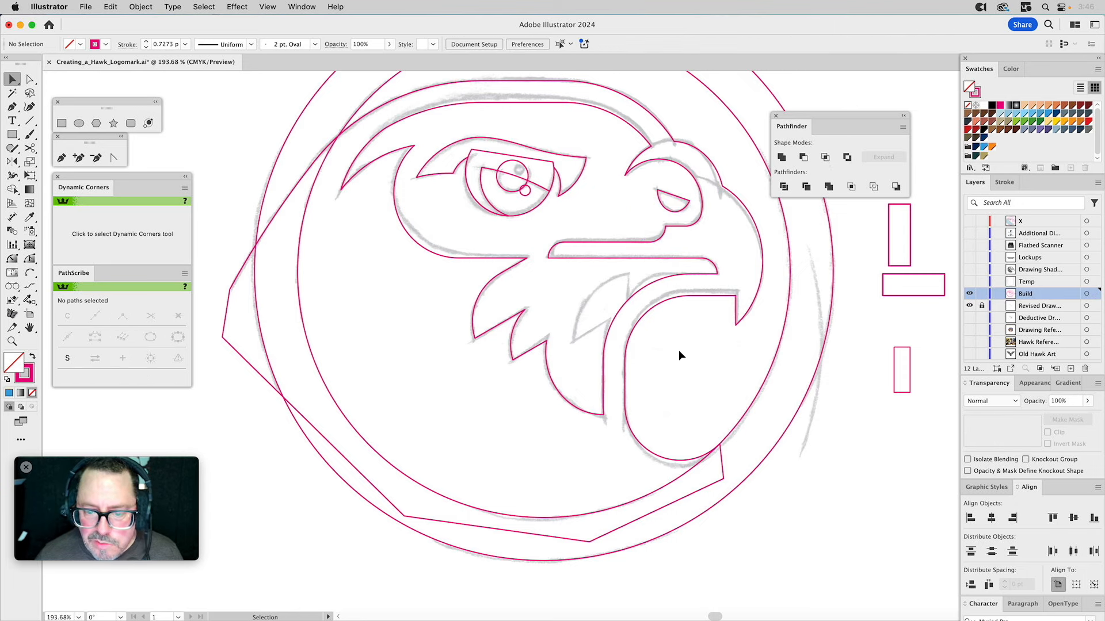
Step: Draw a closed Pen shape around the part of the rear head outline that extends beyond the outer circle
{"action": "key", "text": "space"}
{"action": "left_click_drag", "start_coordinate": [680, 340], "coordinate": [654, 416]}
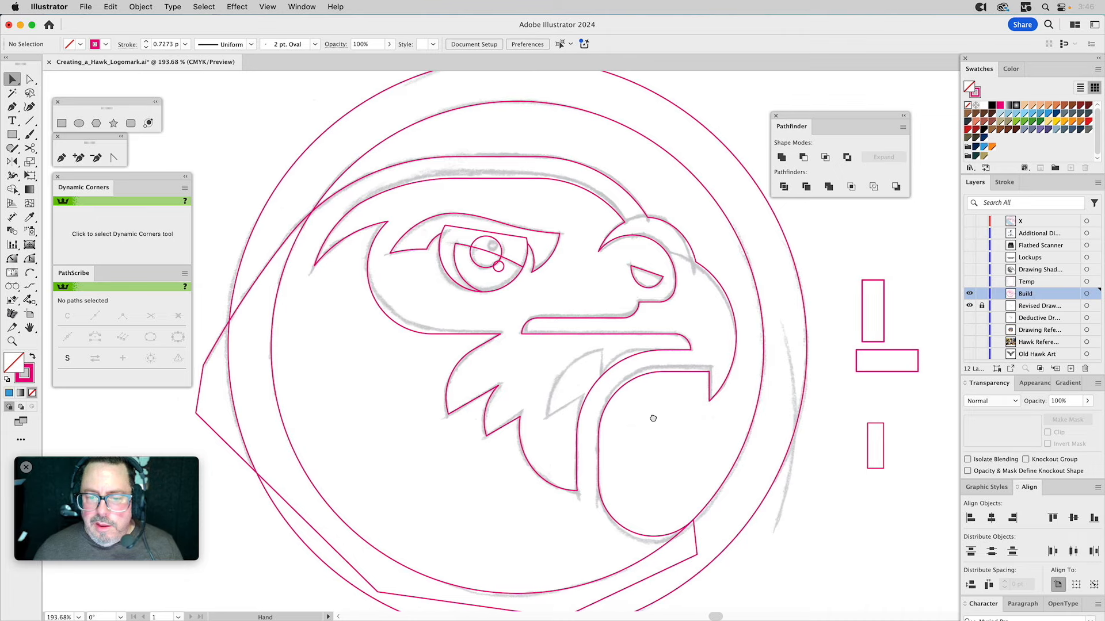
{"action": "left_click", "coordinate": [12, 341]}
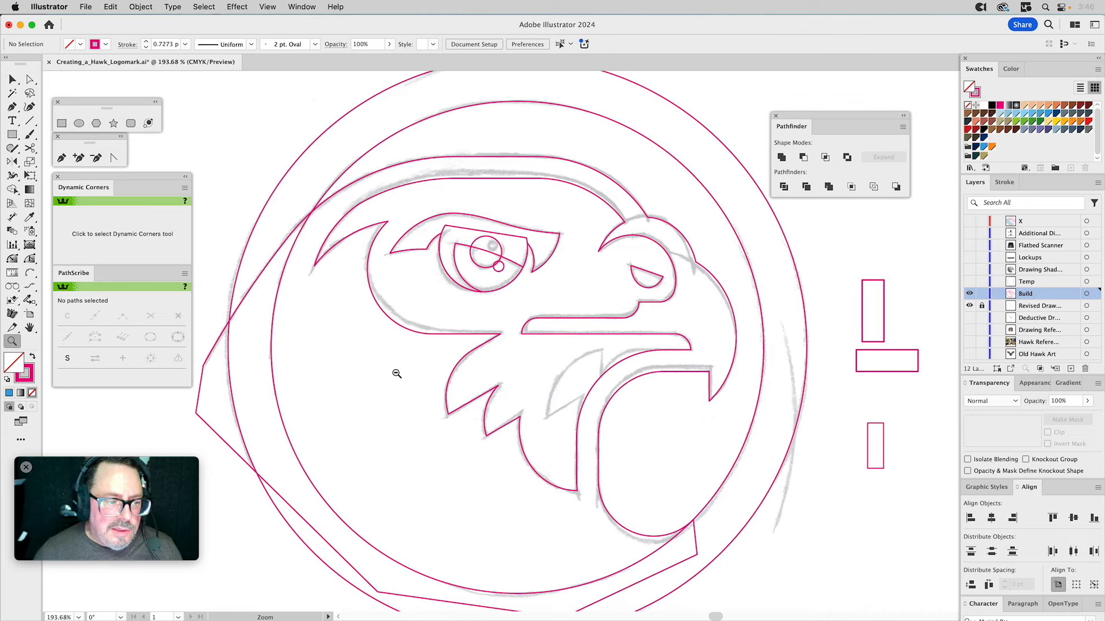
{"action": "left_click", "coordinate": [456, 375], "text": "alt"}
{"action": "left_click", "coordinate": [600, 366], "text": "alt"}
{"action": "scroll", "coordinate": [576, 364], "scroll_direction": "right", "scroll_amount": 5}
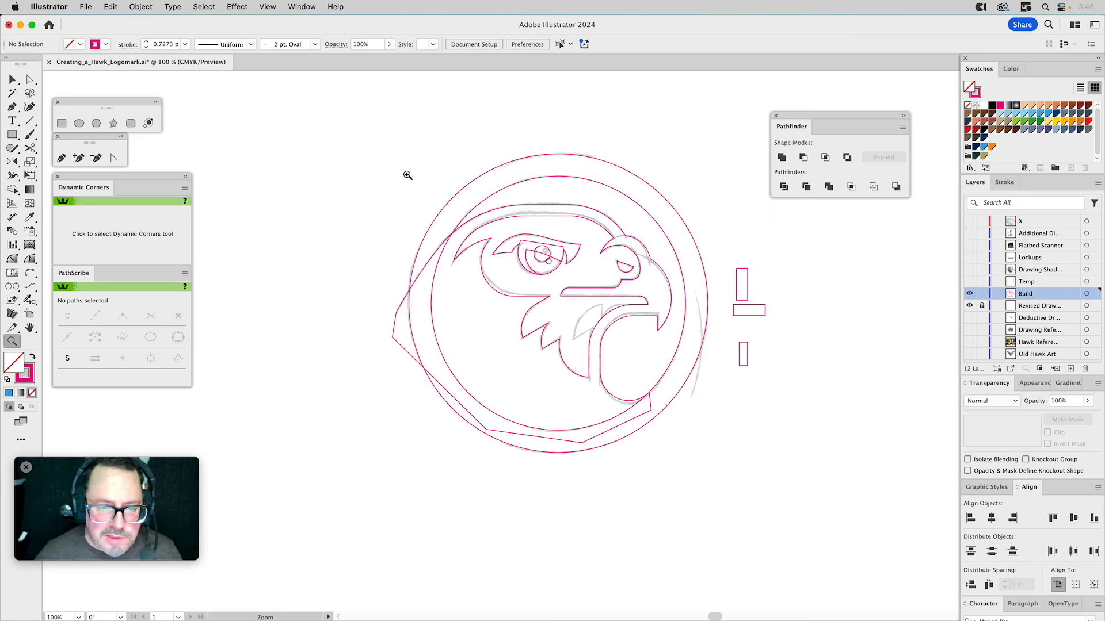
{"action": "key", "text": "v"}
{"action": "key", "text": "p"}
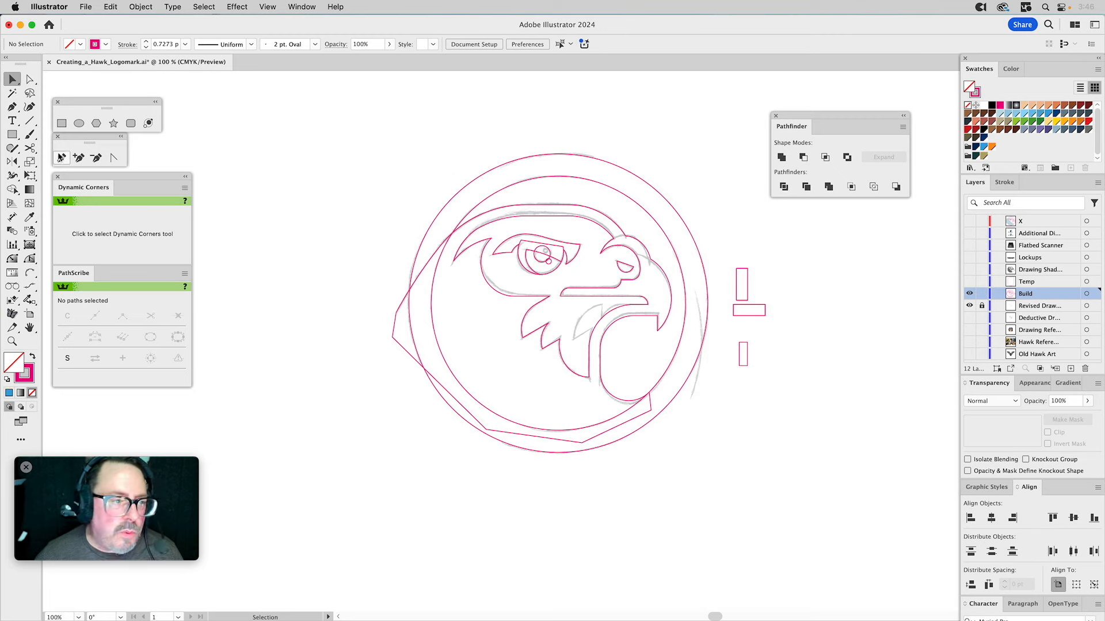
{"action": "left_click_drag", "start_coordinate": [419, 265], "coordinate": [424, 348]}
{"action": "left_click", "coordinate": [456, 405]}
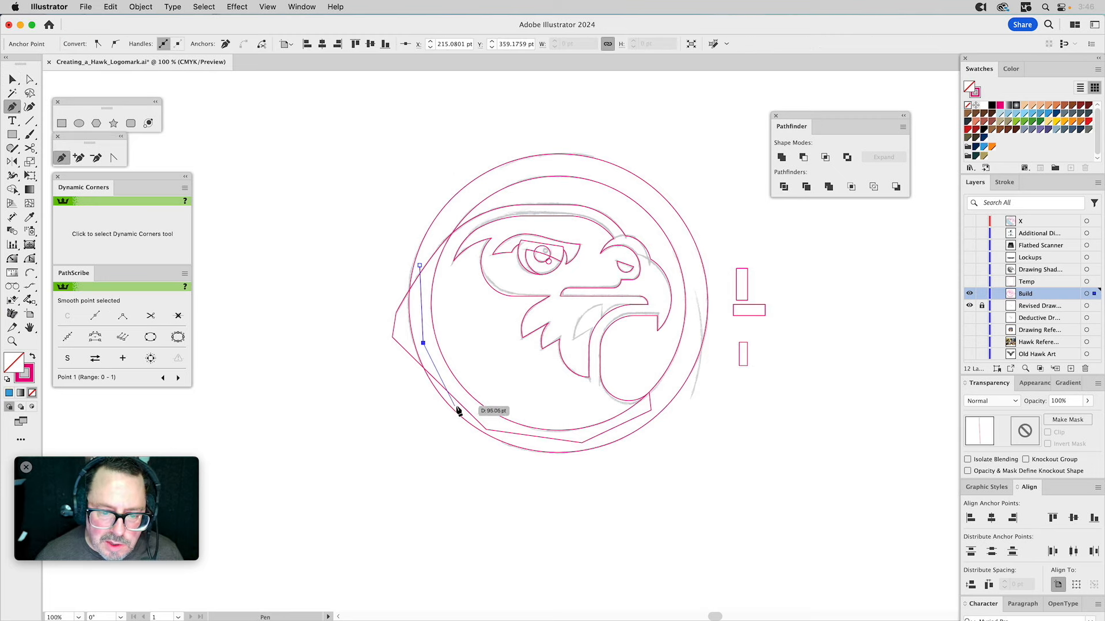
{"action": "left_click", "coordinate": [384, 409]}
{"action": "left_click", "coordinate": [372, 296]}
{"action": "left_click", "coordinate": [421, 267]}
{"action": "key", "text": "v"}
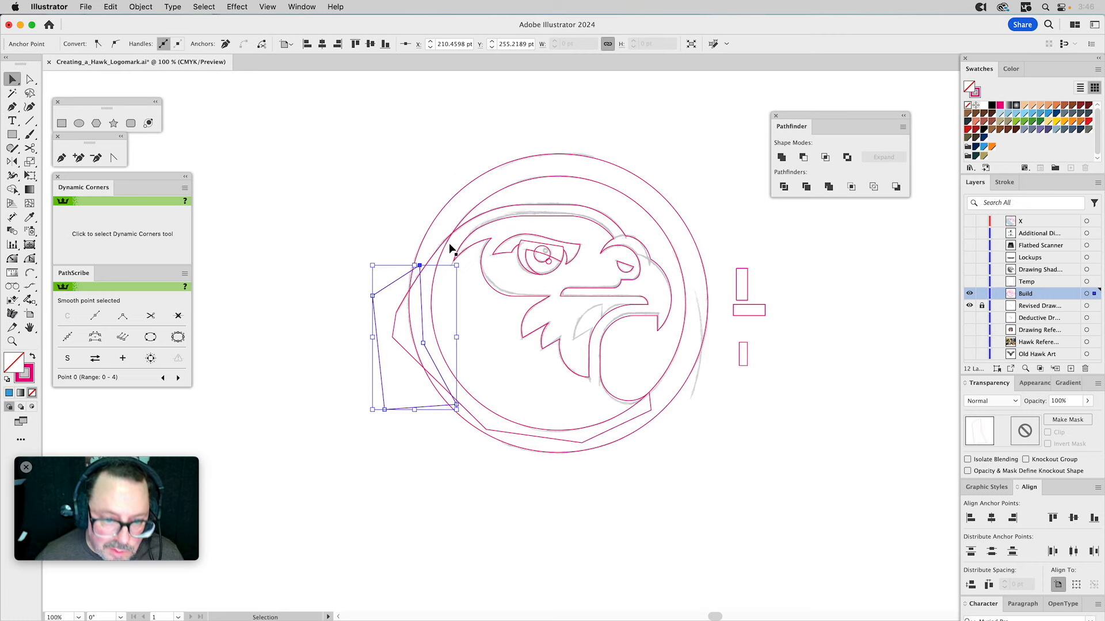
Step: Subtract the new Pen shape from the head outline with Minus Front, leaving nothing selected
{"action": "left_click", "coordinate": [436, 252], "text": "shift"}
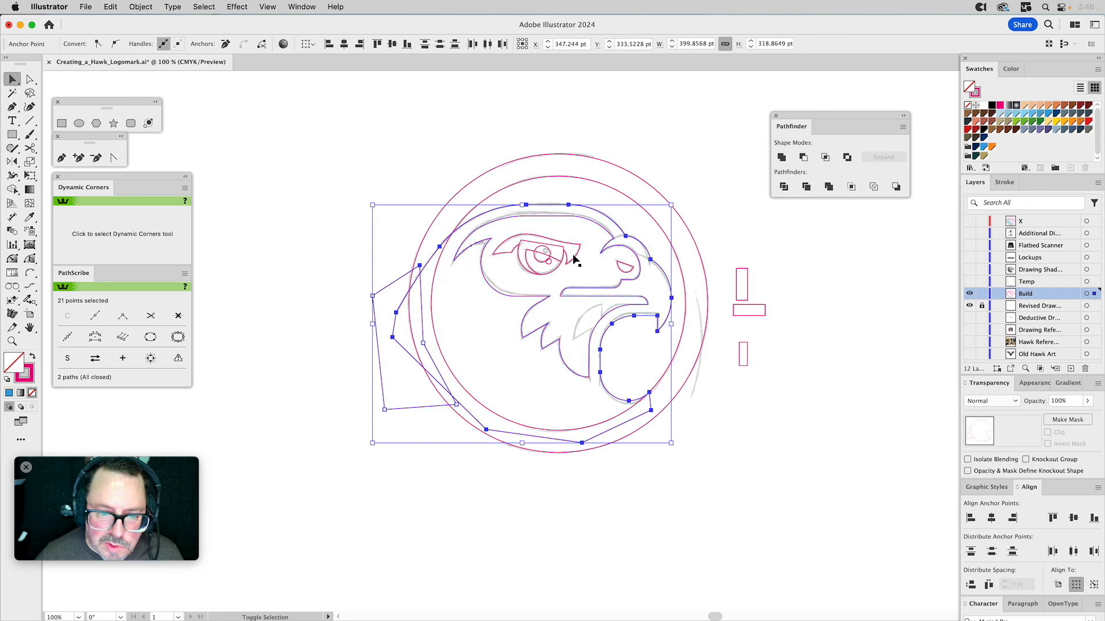
{"action": "left_click", "coordinate": [803, 157]}
{"action": "left_click", "coordinate": [649, 112]}
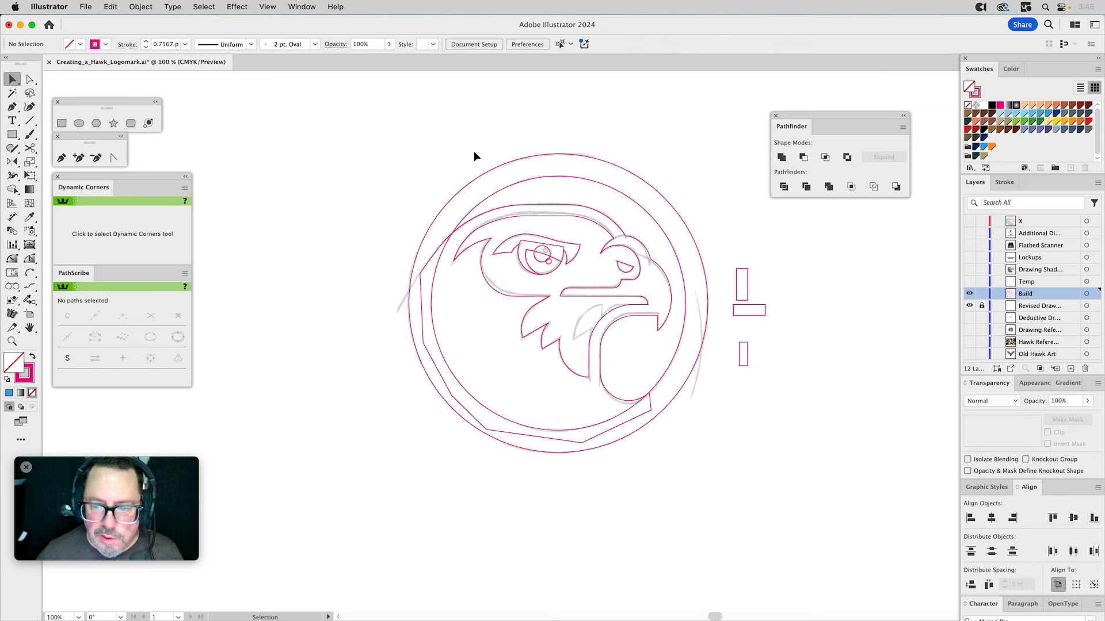
Step: Group all the magenta build paths and place a backup copy of them on the X layer
{"action": "left_click_drag", "start_coordinate": [378, 136], "coordinate": [759, 469]}
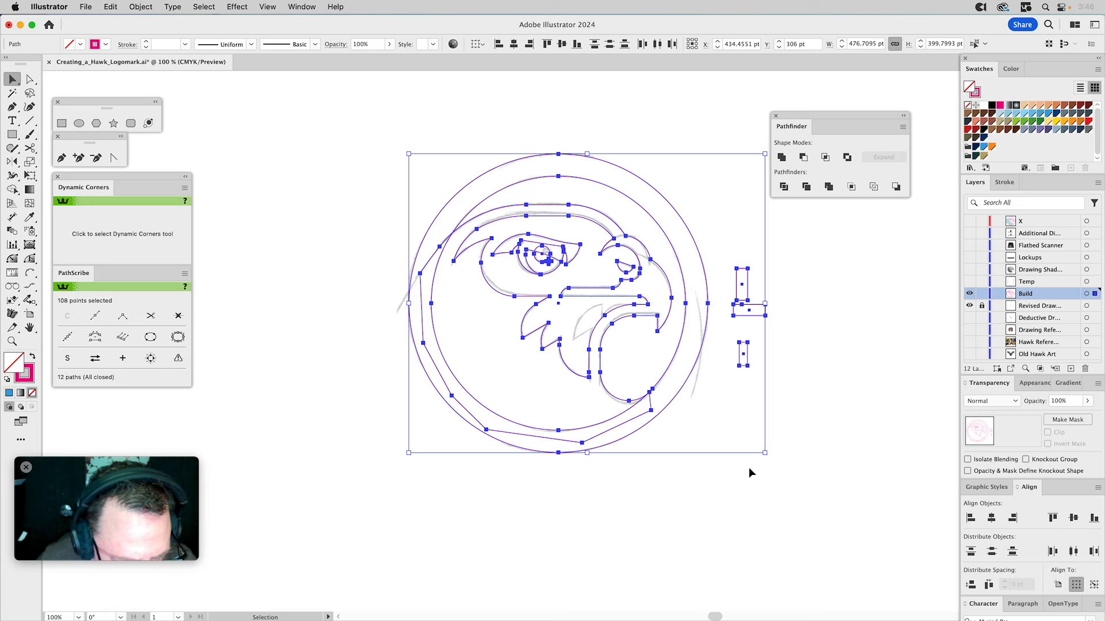
{"action": "key", "text": "ctrl+g"}
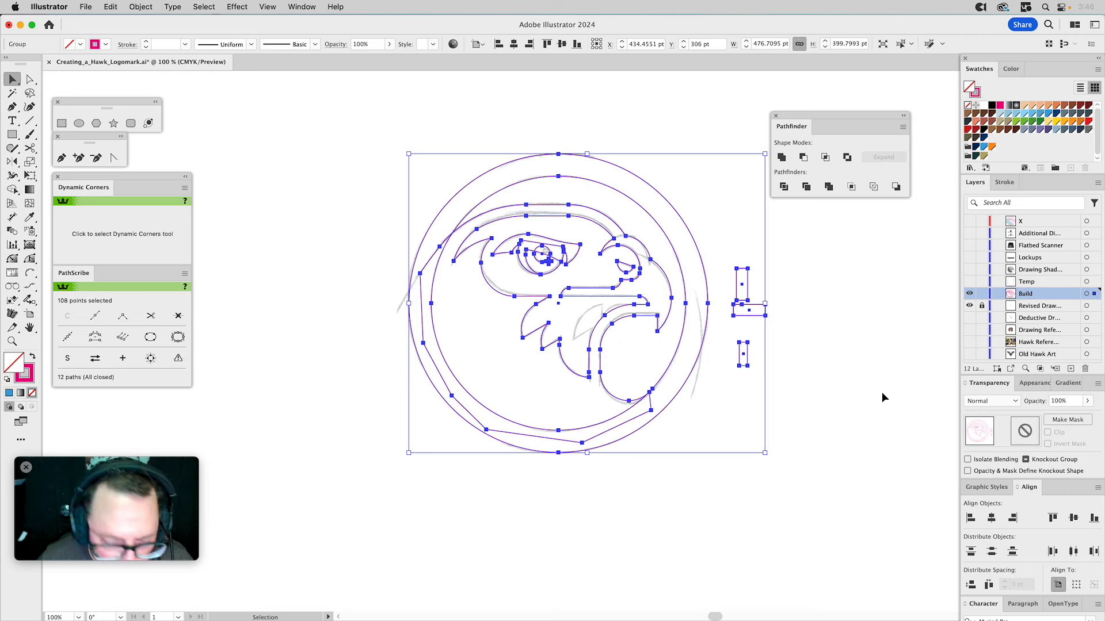
{"action": "left_click_drag", "start_coordinate": [1094, 293], "coordinate": [1091, 227]}
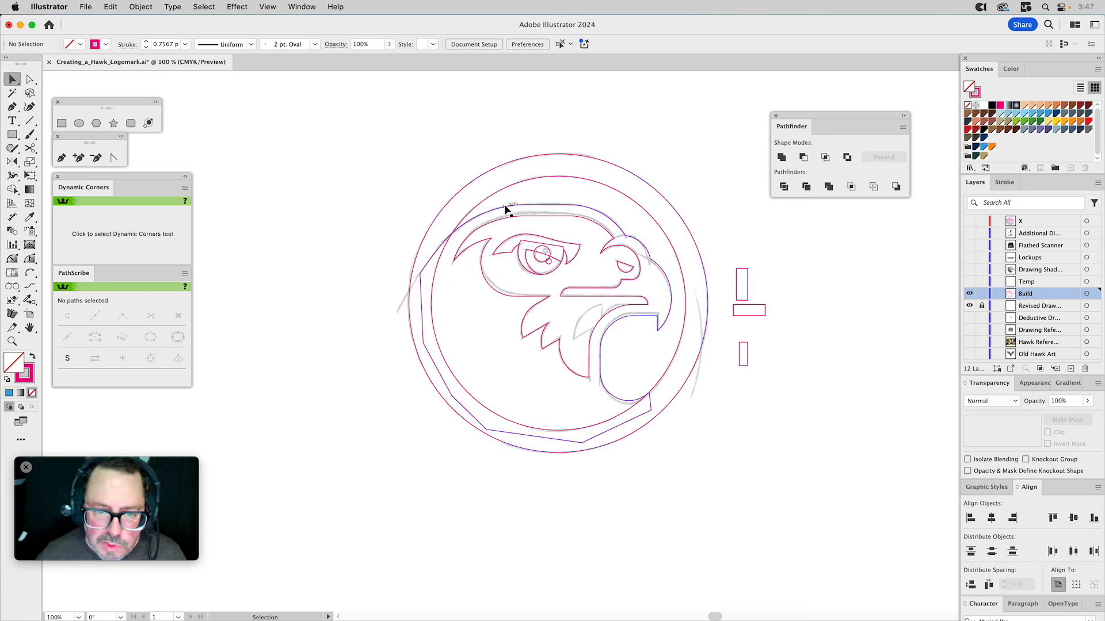
Step: Fill the head outline path blue and subtract it from the inner circle with Minus Front, leaving nothing selected
{"action": "left_click", "coordinate": [523, 163]}
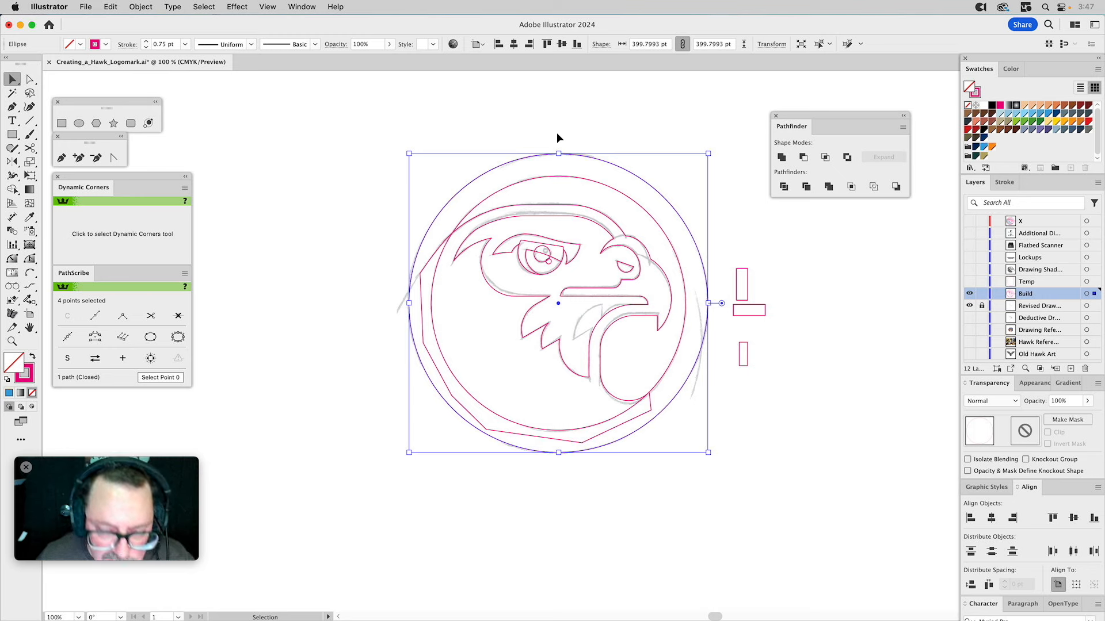
{"action": "left_click", "coordinate": [555, 113]}
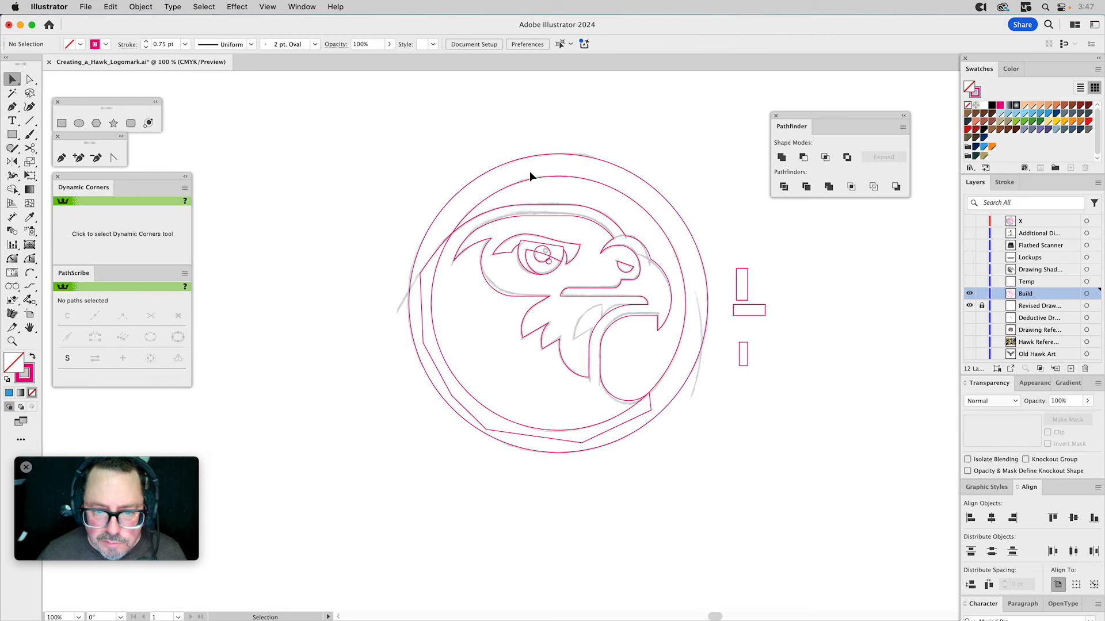
{"action": "left_click", "coordinate": [506, 213]}
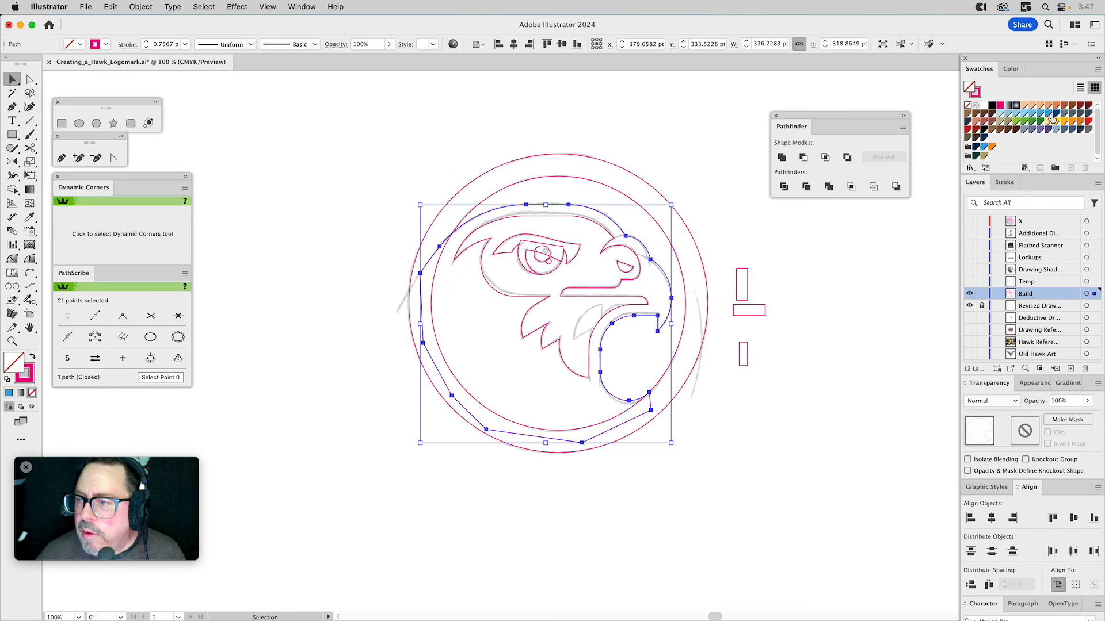
{"action": "left_click_drag", "start_coordinate": [1048, 116], "coordinate": [971, 88]}
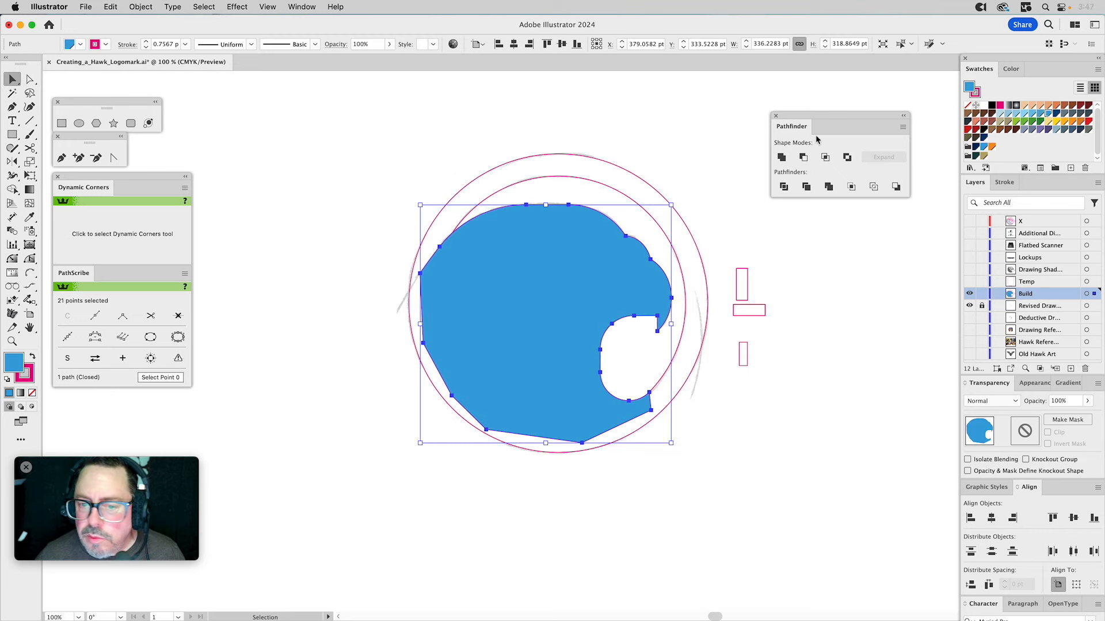
{"action": "left_click", "coordinate": [558, 178], "text": "shift"}
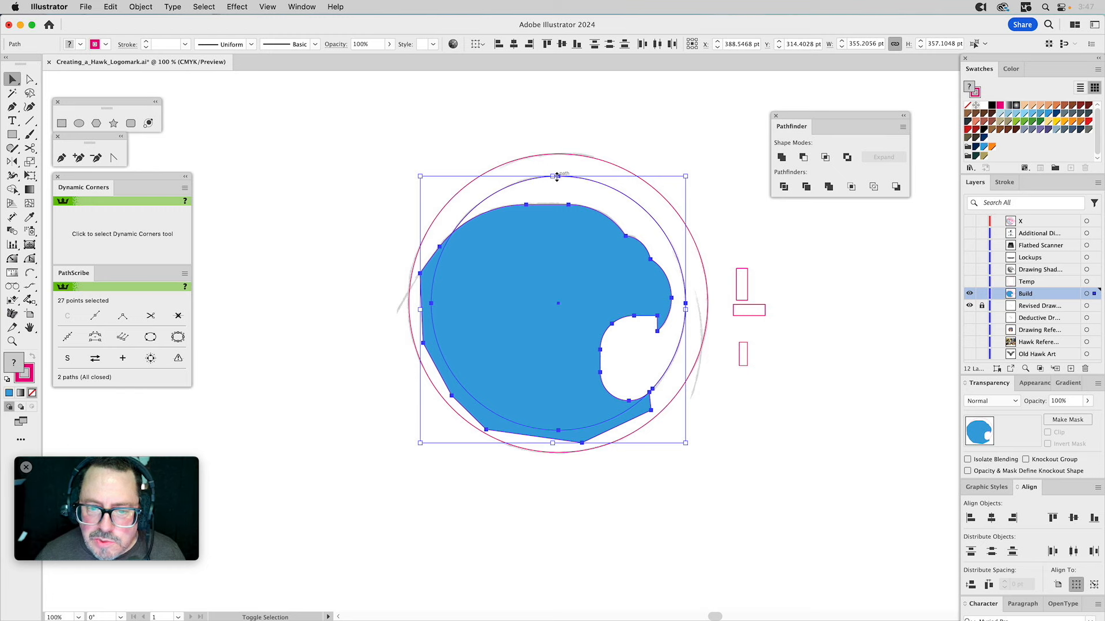
{"action": "left_click", "coordinate": [803, 157]}
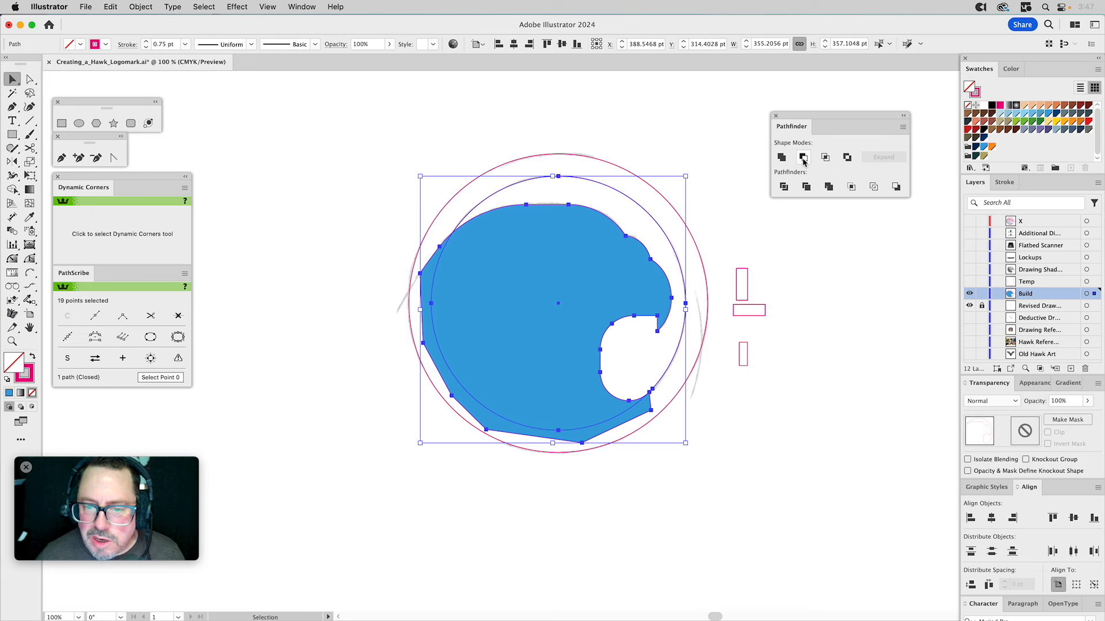
{"action": "left_click", "coordinate": [648, 130]}
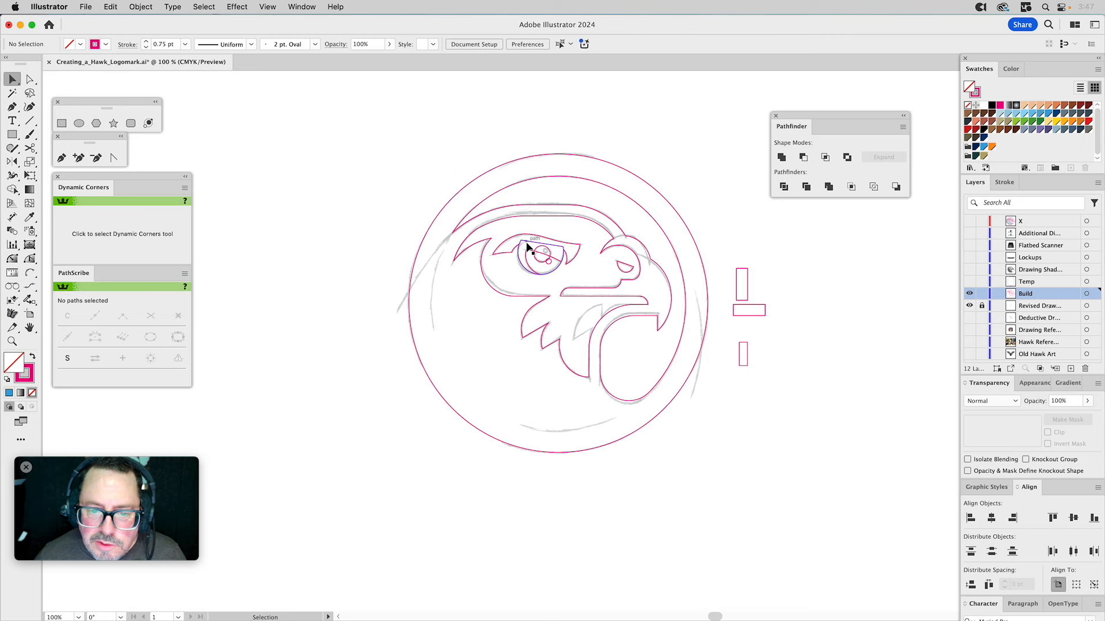
Step: Fill the outer circle black and remove its magenta stroke, leaving nothing selected
{"action": "left_click", "coordinate": [627, 171]}
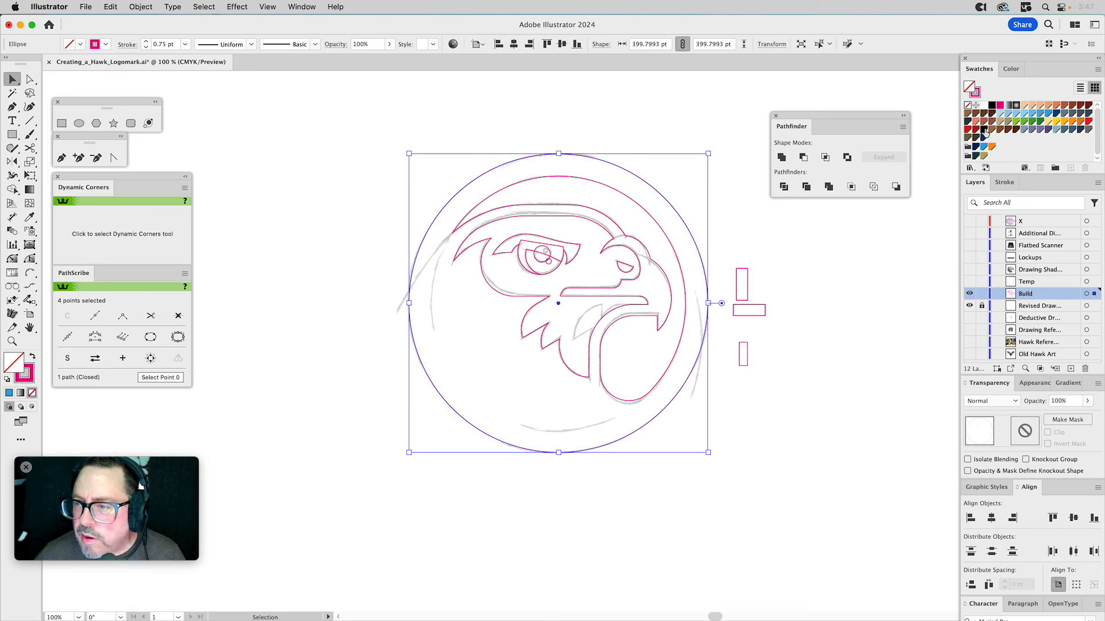
{"action": "left_click", "coordinate": [985, 132]}
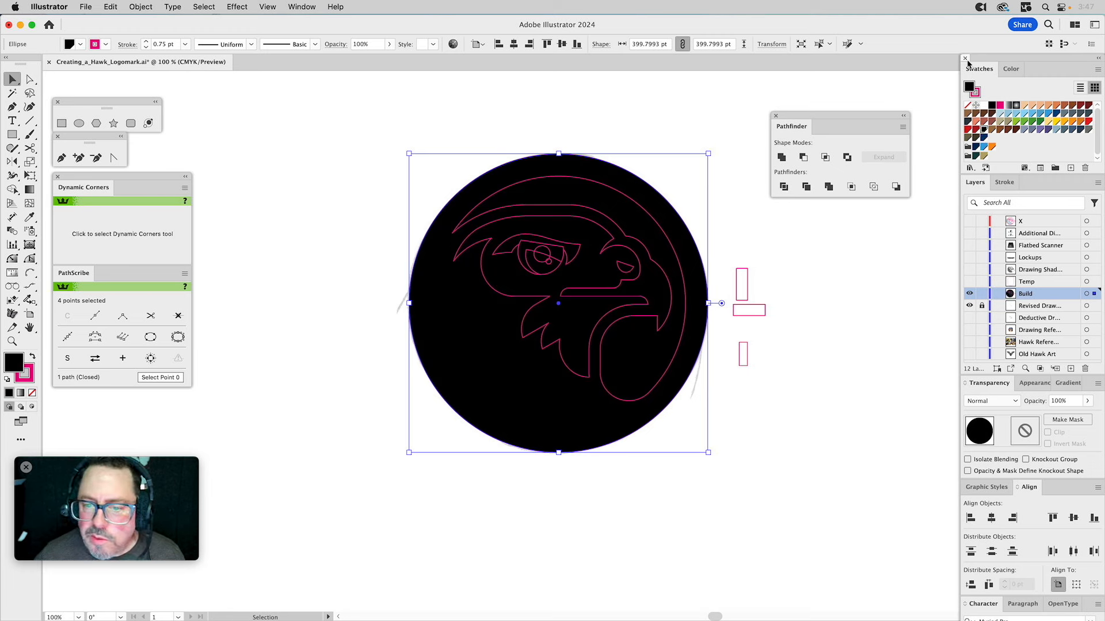
{"action": "left_click", "coordinate": [980, 94]}
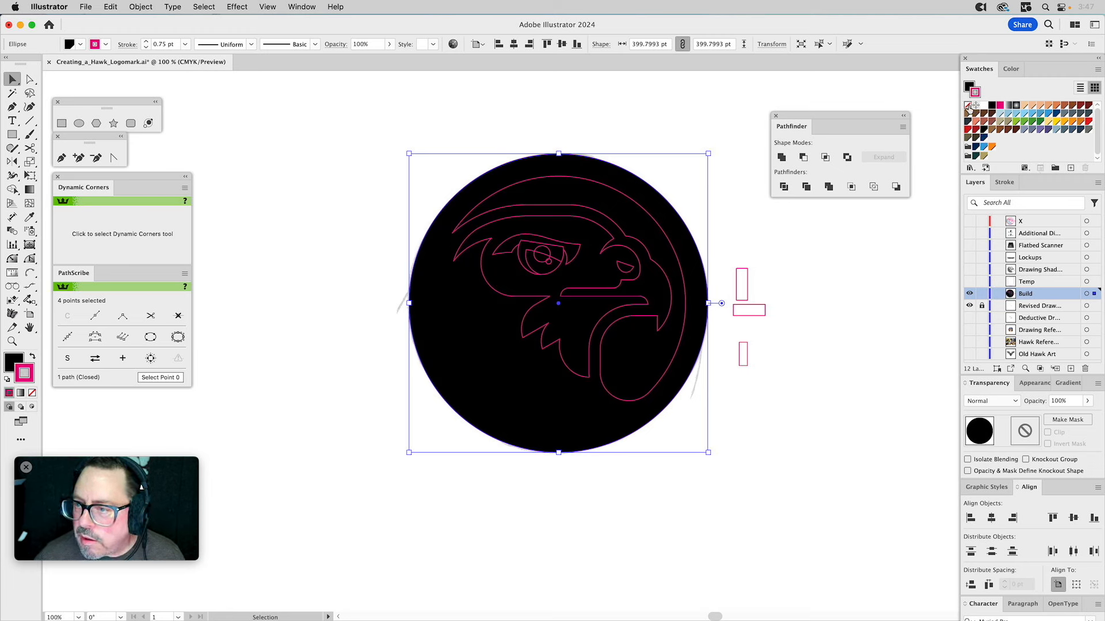
{"action": "left_click", "coordinate": [968, 105]}
{"action": "left_click", "coordinate": [700, 122]}
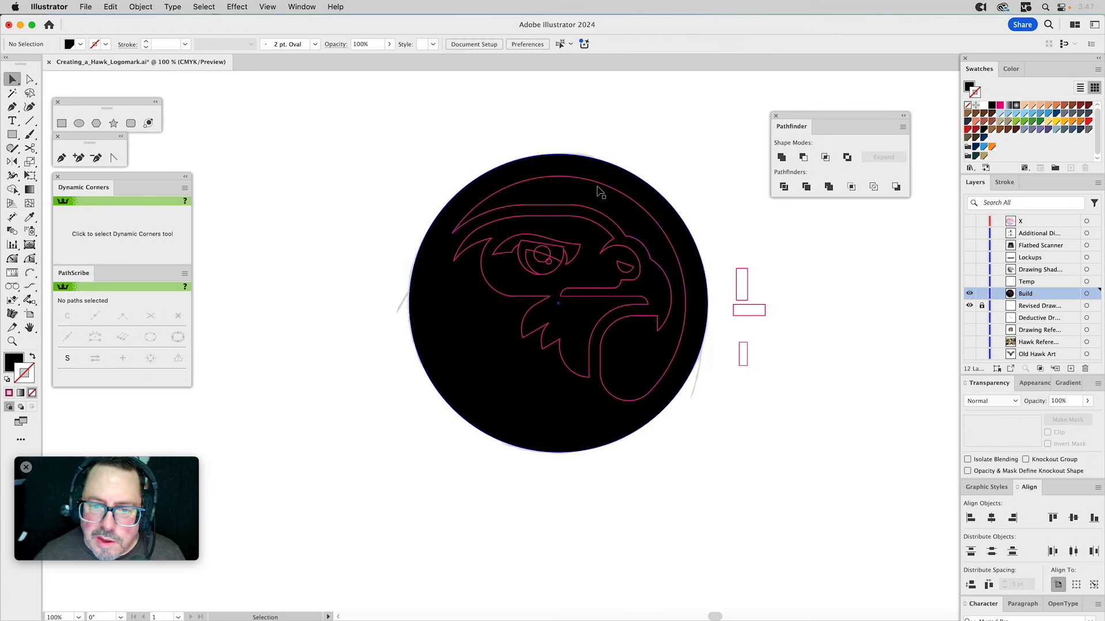
Step: Fill the crescent-shaped background path inside the circle white and remove its magenta stroke, leaving nothing selected
{"action": "left_click", "coordinate": [599, 185]}
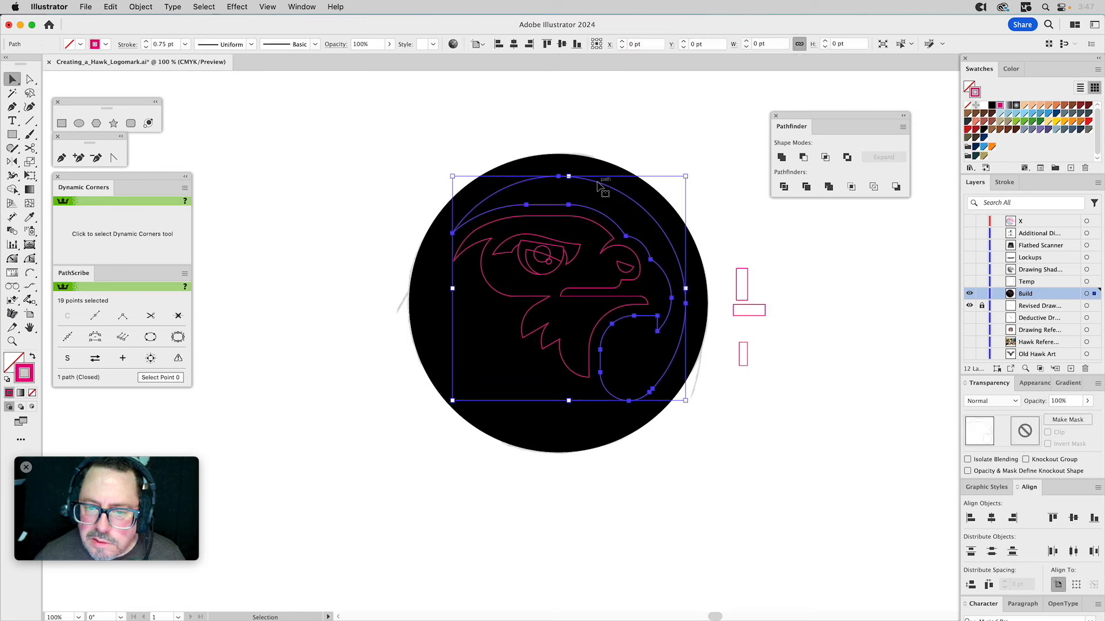
{"action": "left_click", "coordinate": [967, 106]}
{"action": "left_click", "coordinate": [968, 87]}
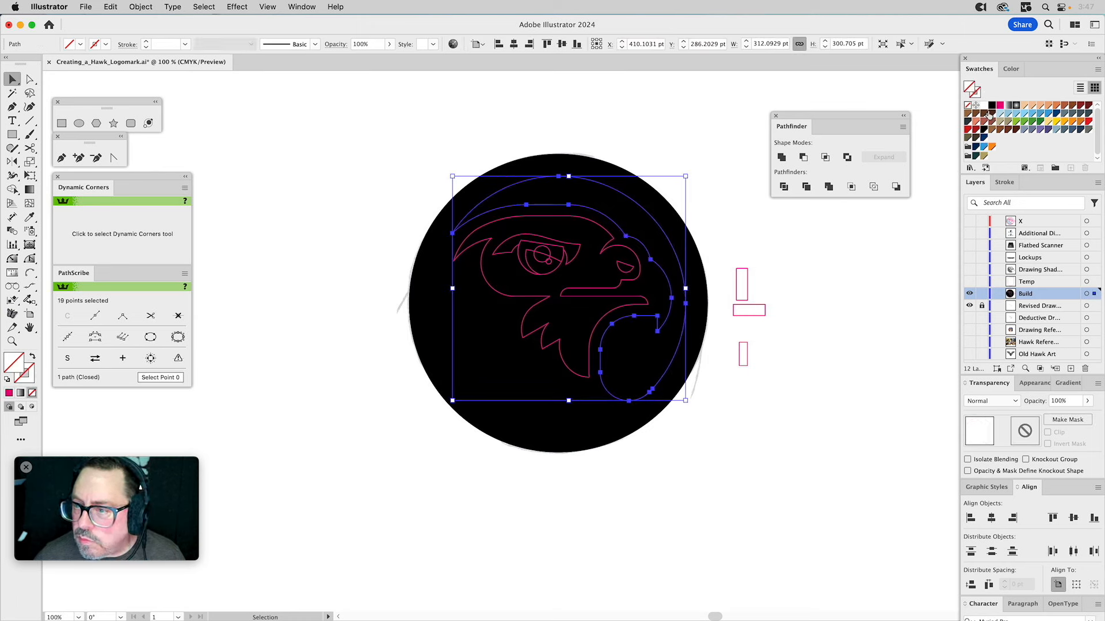
{"action": "left_click", "coordinate": [984, 105]}
{"action": "left_click", "coordinate": [698, 136]}
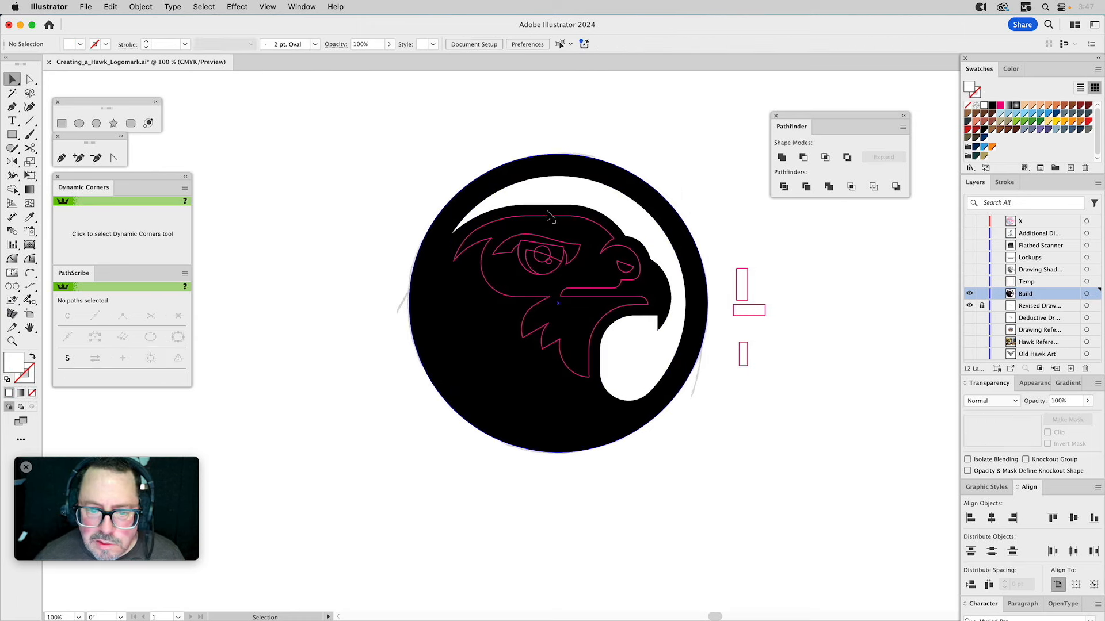
Step: Fill the hawk's inner face and neck path white and remove its magenta stroke
{"action": "left_click", "coordinate": [549, 217]}
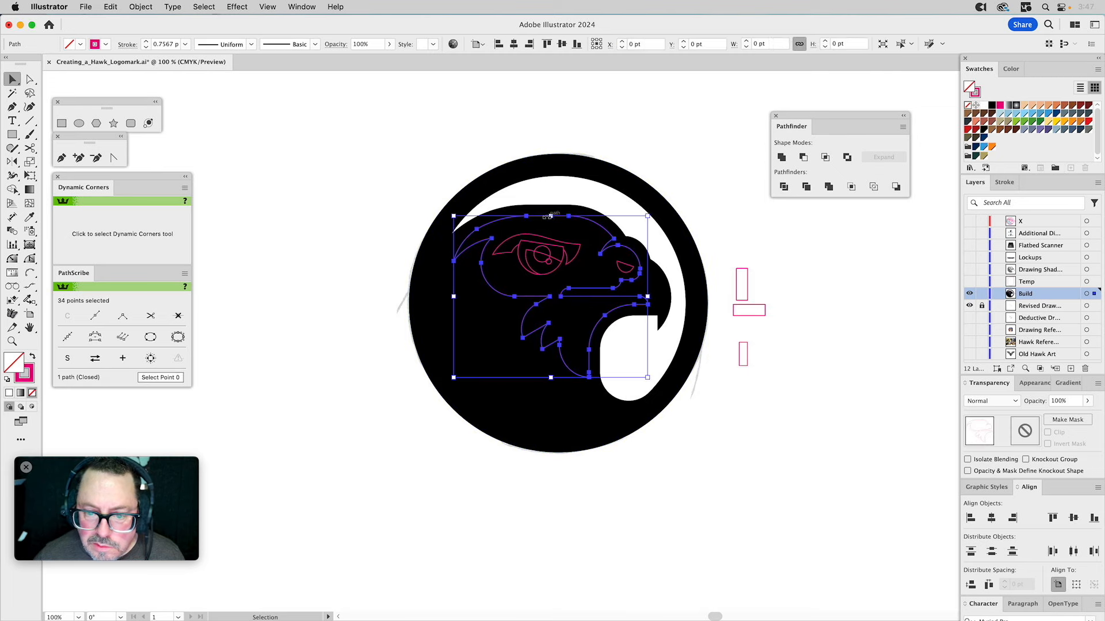
{"action": "left_click", "coordinate": [984, 105]}
{"action": "left_click", "coordinate": [980, 97]}
{"action": "left_click", "coordinate": [967, 105]}
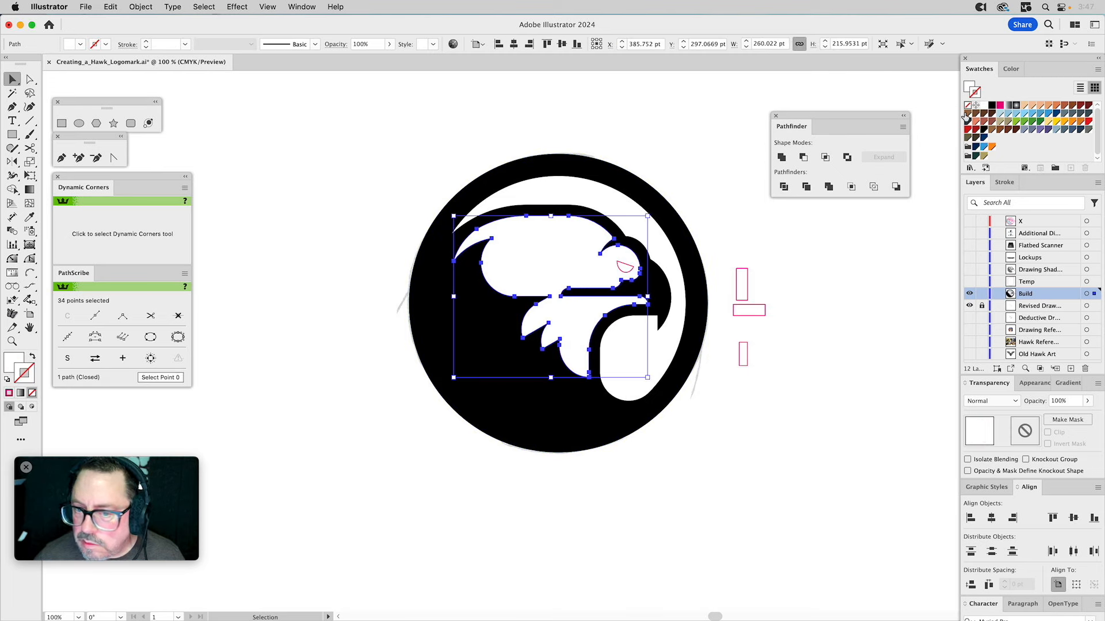
Step: Send the white face, the white background shape and the black circle to the back, leaving nothing selected
{"action": "left_click", "coordinate": [606, 164], "text": "shift"}
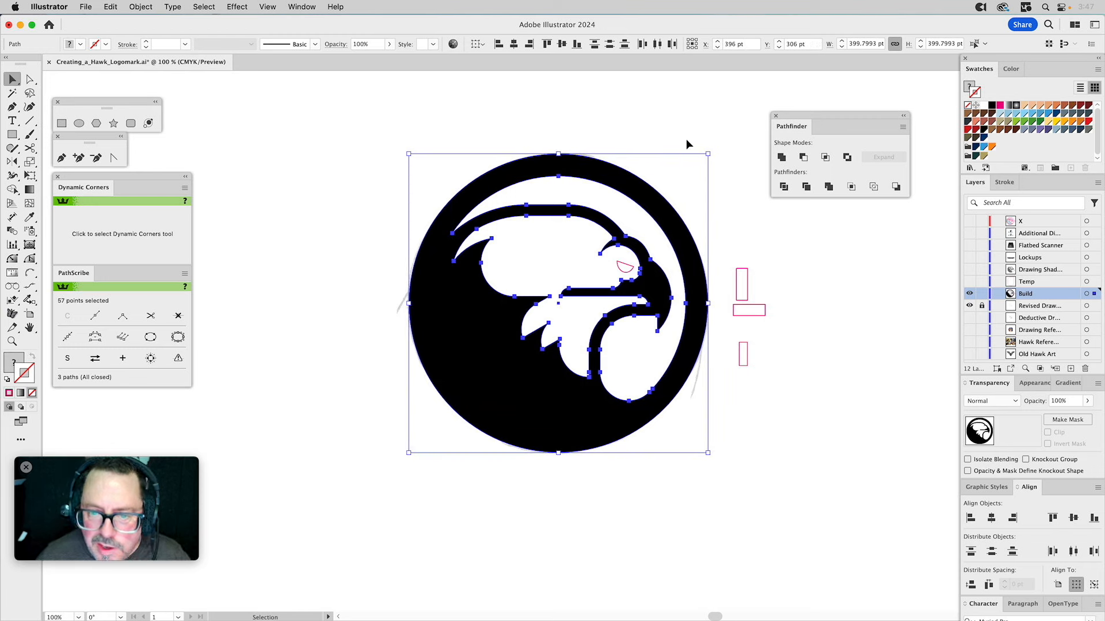
{"action": "key", "text": "super+shift+bracketleft"}
{"action": "left_click", "coordinate": [665, 153]}
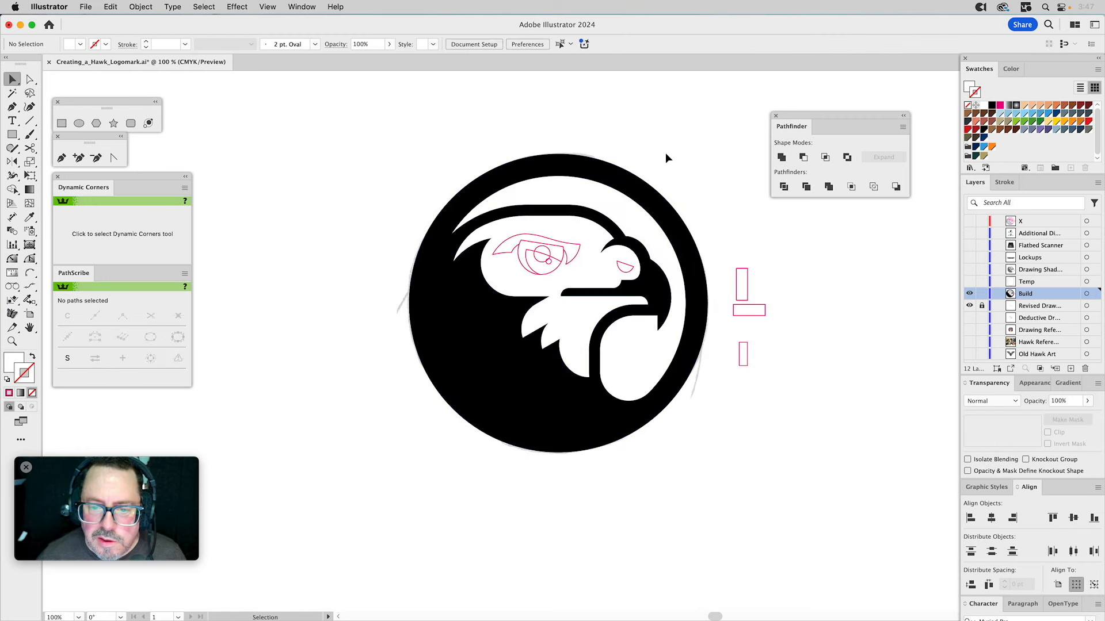
{"action": "left_click", "coordinate": [142, 7]}
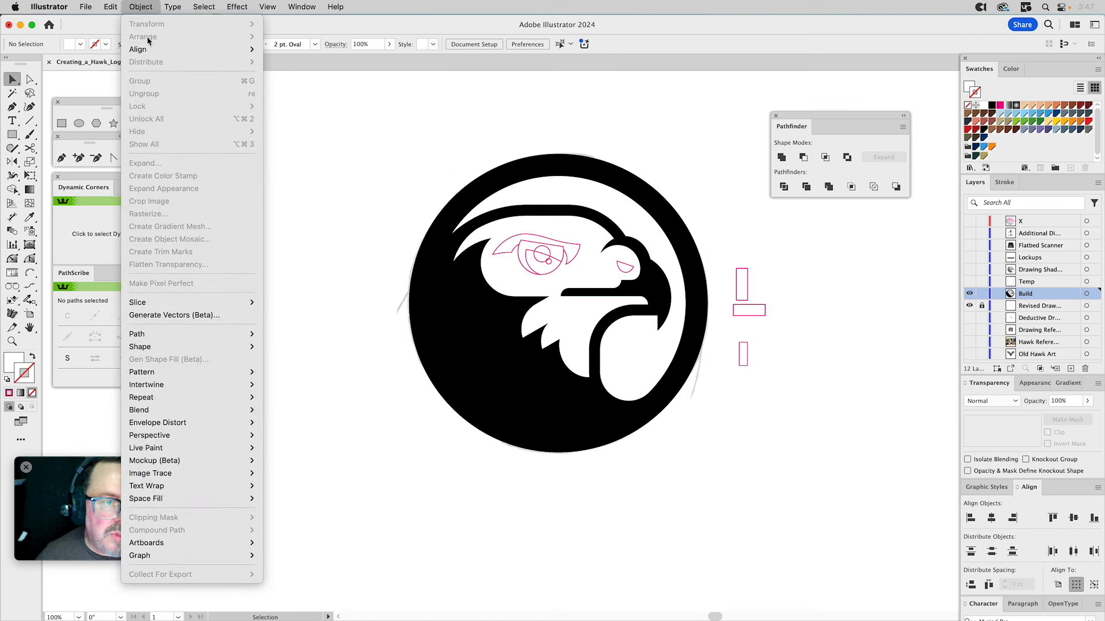
{"action": "left_click", "coordinate": [393, 102]}
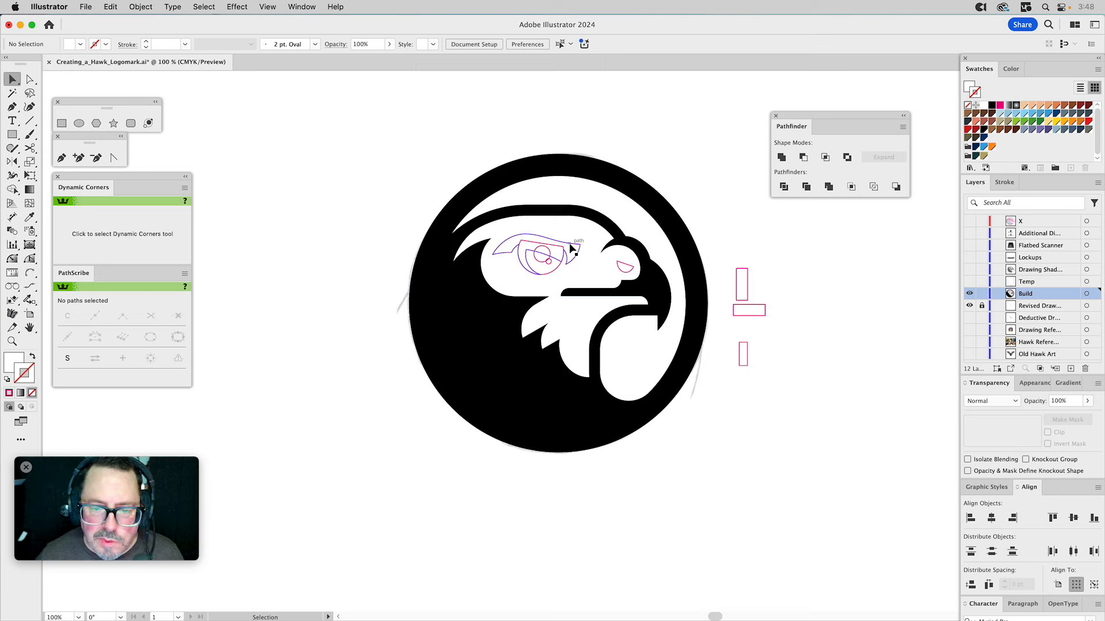
Step: Give the brow and eye outline path and the pupil circle the outer circle's black fill without stroke, leaving nothing selected
{"action": "left_click", "coordinate": [571, 247]}
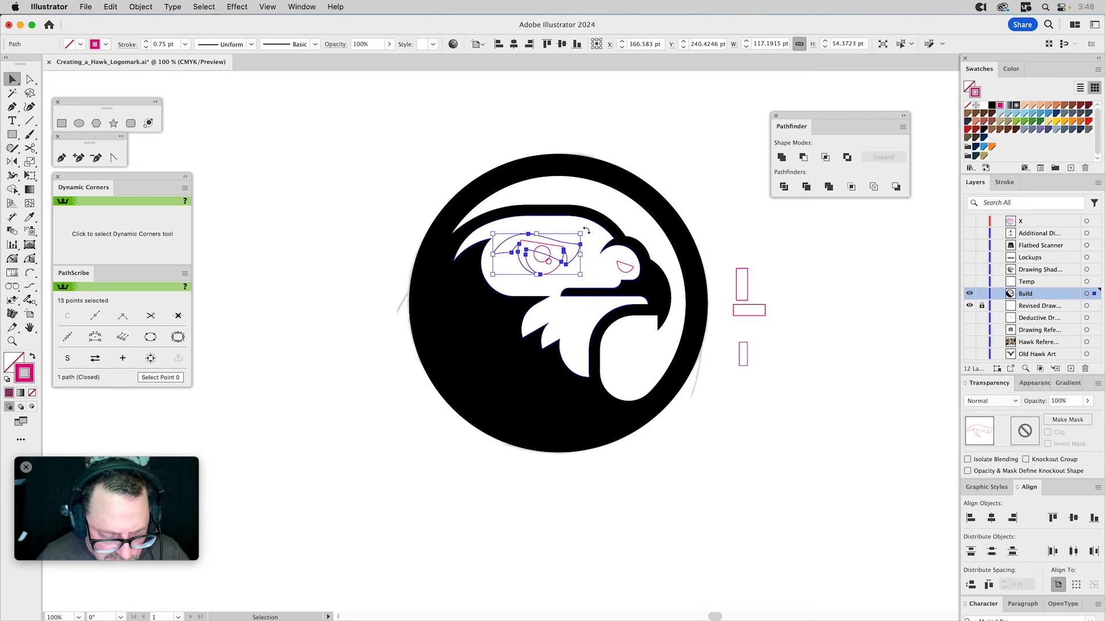
{"action": "key", "text": "i"}
{"action": "left_click", "coordinate": [586, 164]}
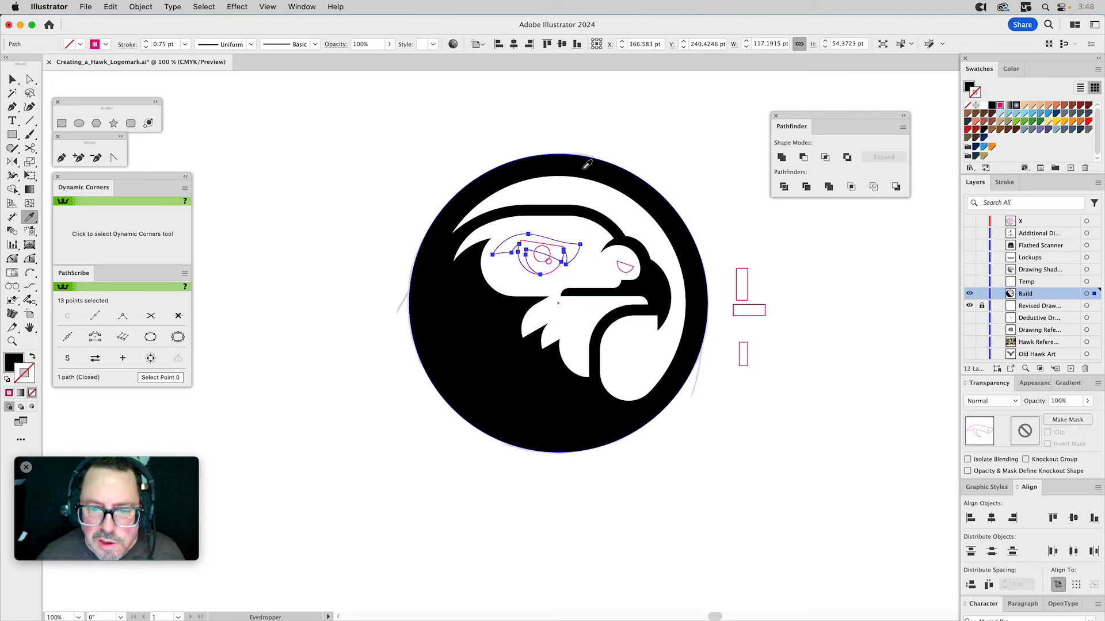
{"action": "key", "text": "v"}
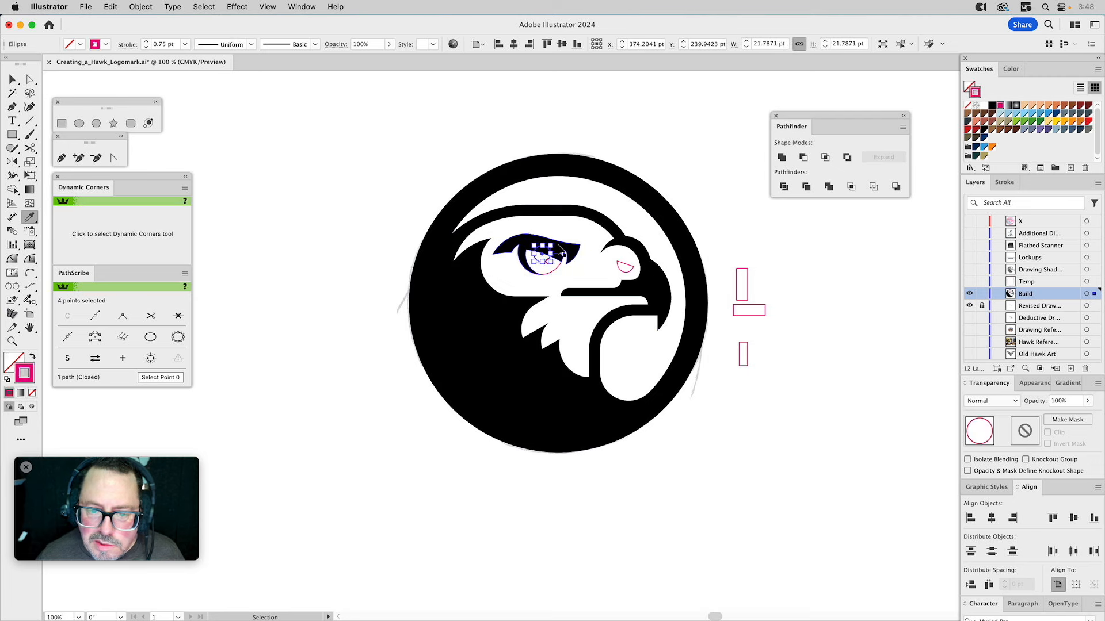
{"action": "left_click", "coordinate": [632, 137]}
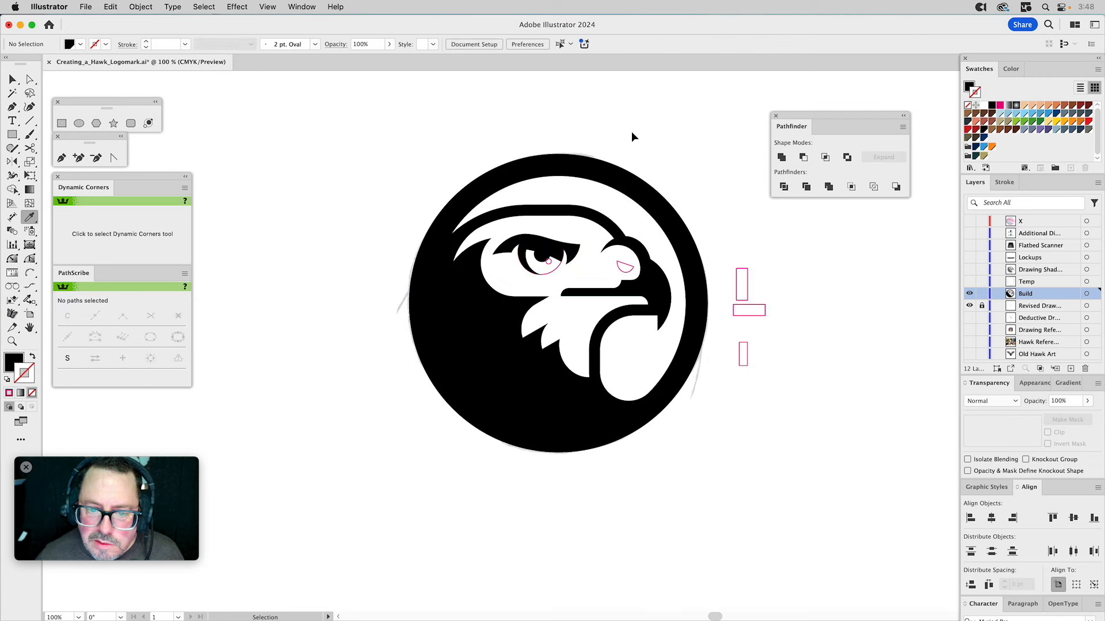
Step: Fill the iris path slate gray and remove its magenta stroke
{"action": "left_click", "coordinate": [556, 269], "text": "super"}
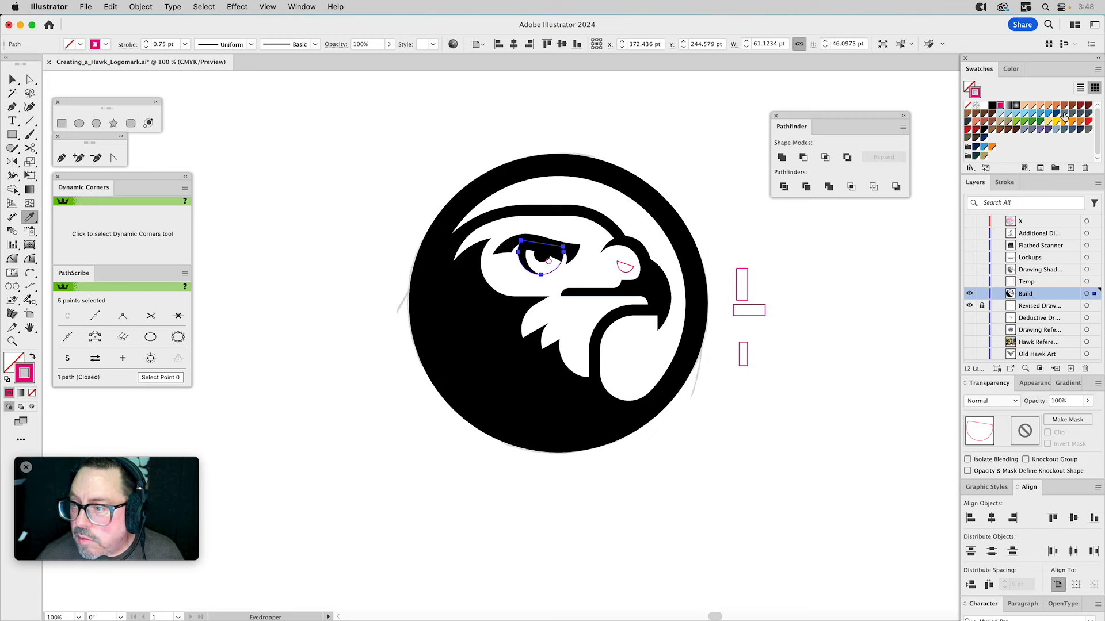
{"action": "left_click_drag", "start_coordinate": [1064, 115], "coordinate": [975, 90]}
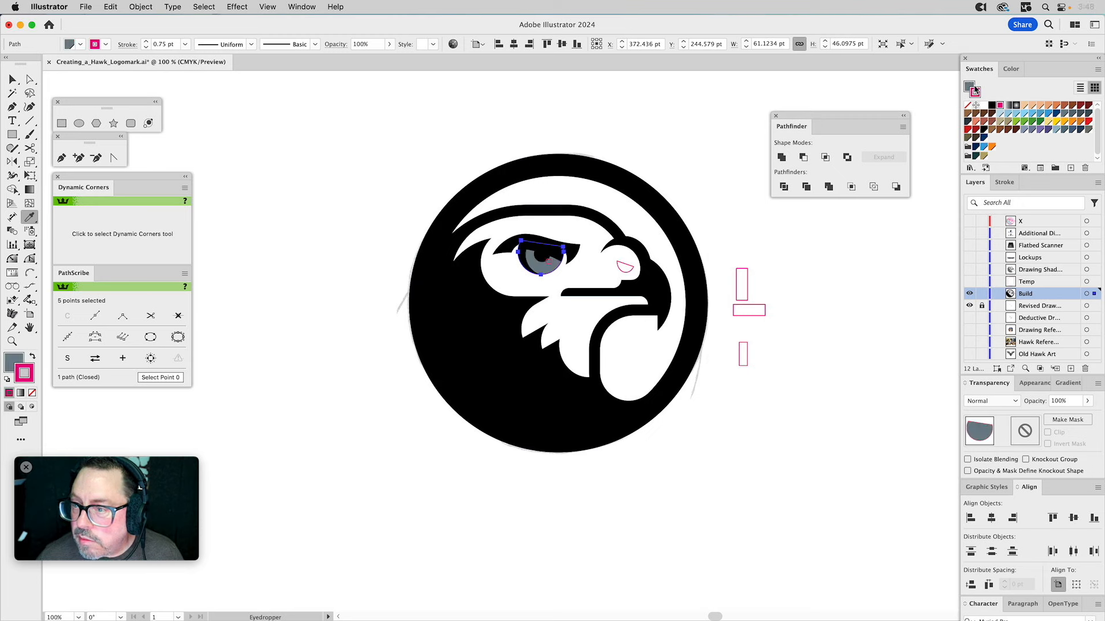
{"action": "left_click", "coordinate": [967, 105]}
{"action": "key", "text": "v"}
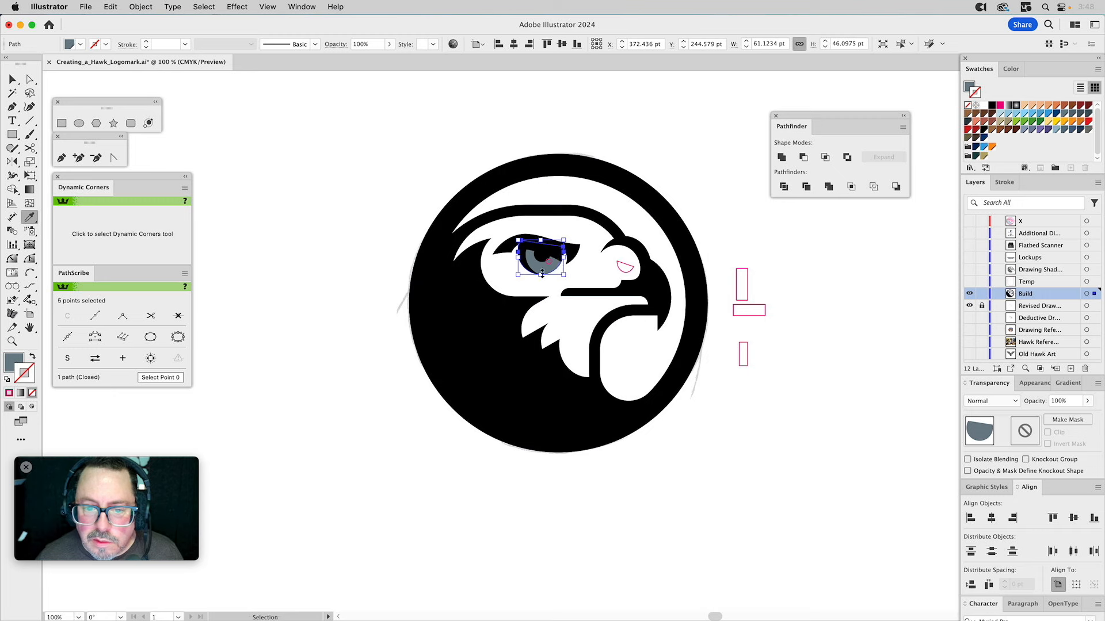
Step: Give the small highlight circle in the eye the face's white fill without stroke, leaving nothing selected
{"action": "left_click", "coordinate": [548, 264], "text": "super"}
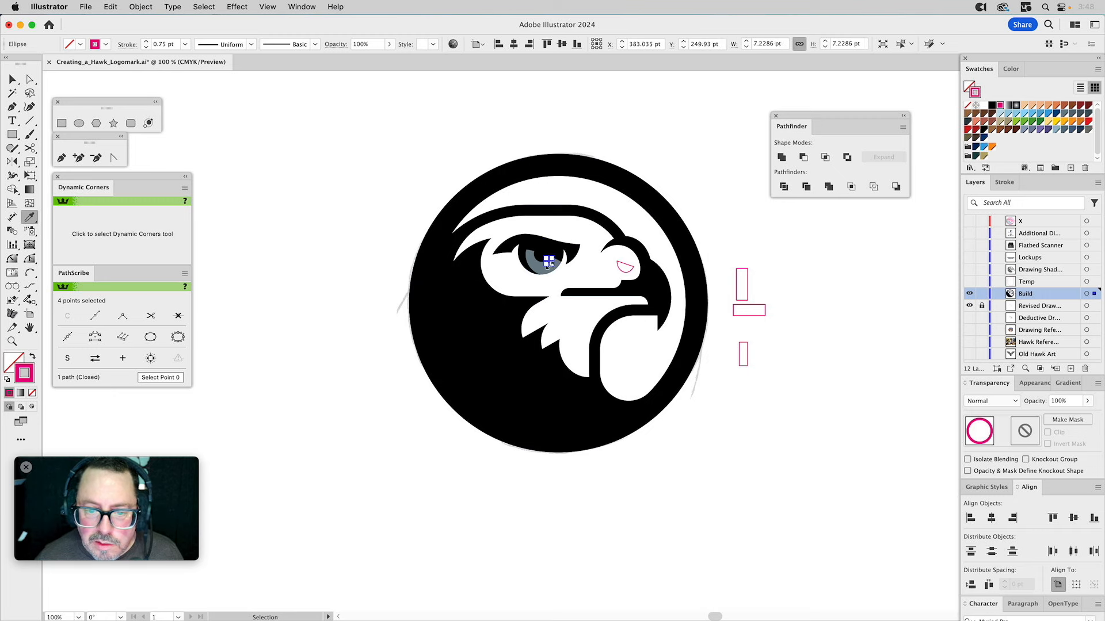
{"action": "left_click", "coordinate": [591, 262]}
{"action": "key", "text": "super+shift+a"}
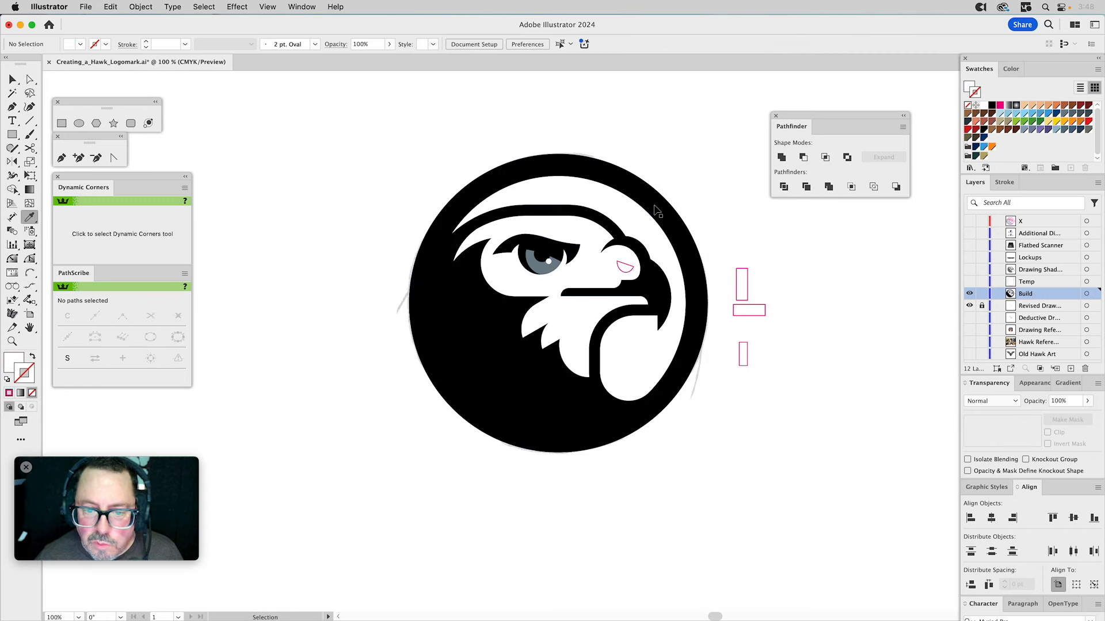
Step: Subtract the nostril path from the white face shape with Minus Front
{"action": "left_click", "coordinate": [621, 262]}
{"action": "left_click", "coordinate": [594, 263], "text": "shift"}
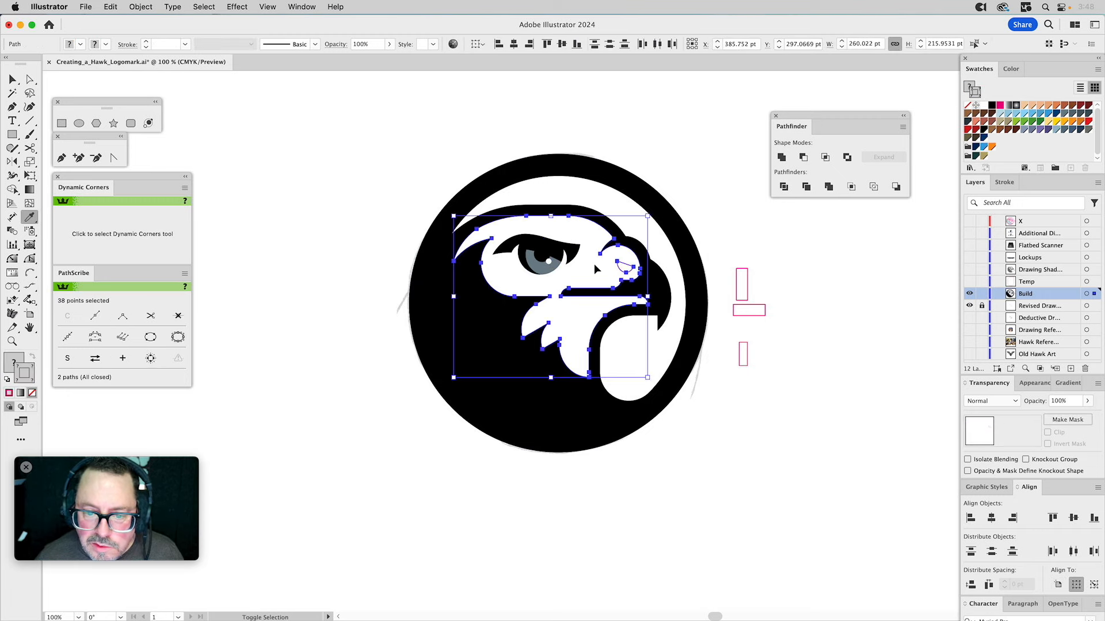
{"action": "left_click", "coordinate": [803, 157]}
Step: Send the face, background shape and outer circle behind the eye artwork, leaving nothing selected
{"action": "left_click", "coordinate": [605, 193], "text": "shift"}
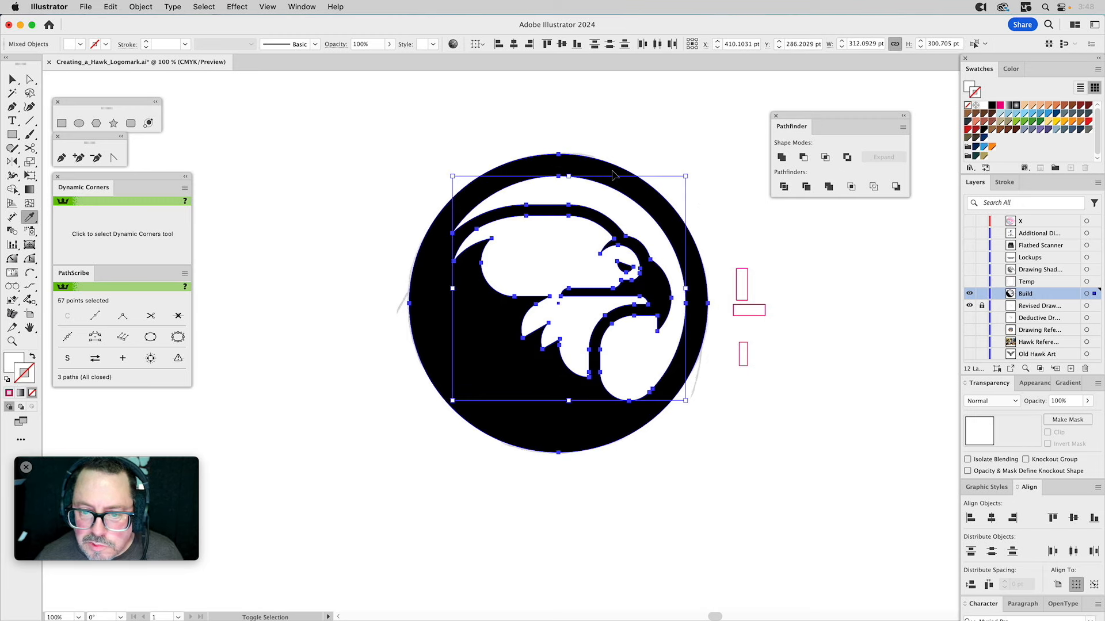
{"action": "key", "text": "i"}
{"action": "left_click", "coordinate": [615, 170]}
{"action": "key", "text": "v"}
{"action": "left_click", "coordinate": [672, 127]}
{"action": "key", "text": "i"}
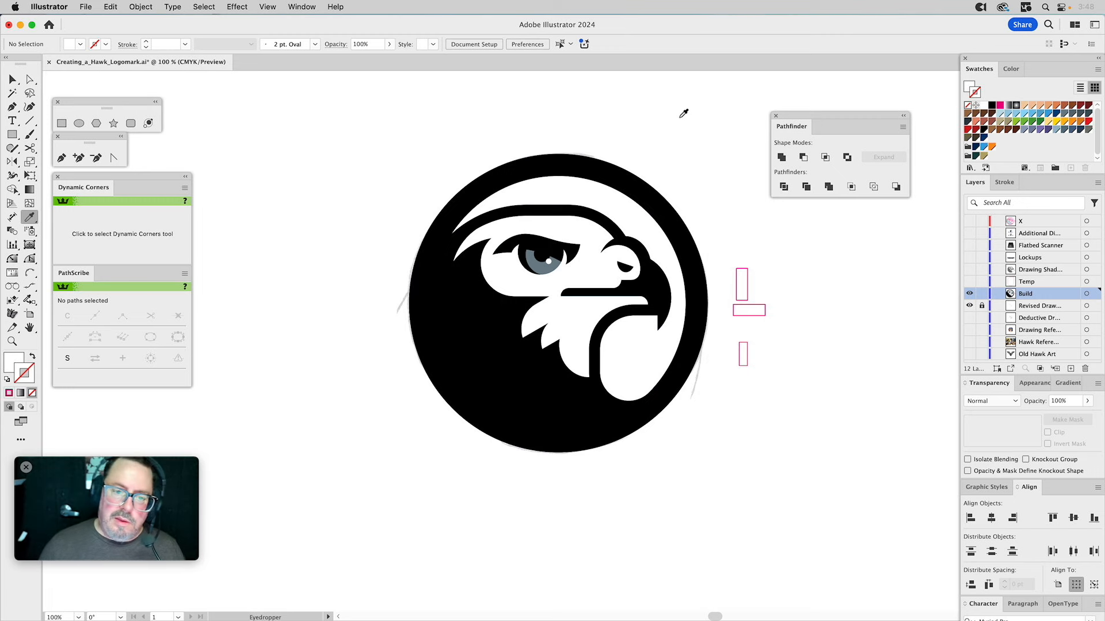
Step: Hide the revised drawing layer and delete the three leftover magenta rectangles beside the logomark
{"action": "left_click", "coordinate": [969, 306]}
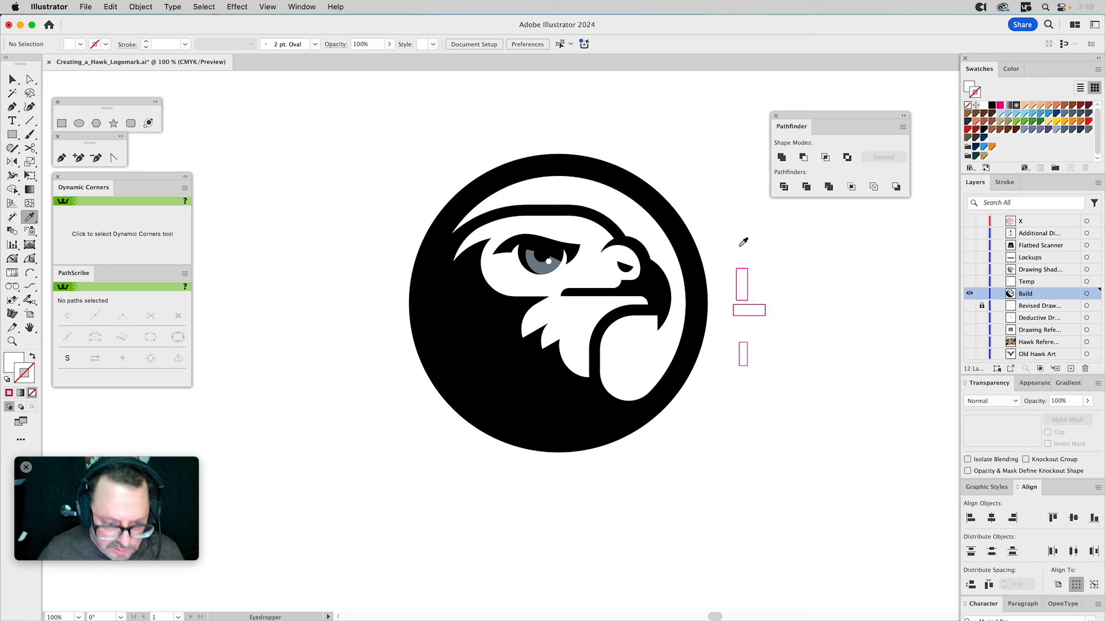
{"action": "key", "text": "v"}
{"action": "left_click_drag", "start_coordinate": [727, 246], "coordinate": [818, 405]}
{"action": "key", "text": "Delete"}
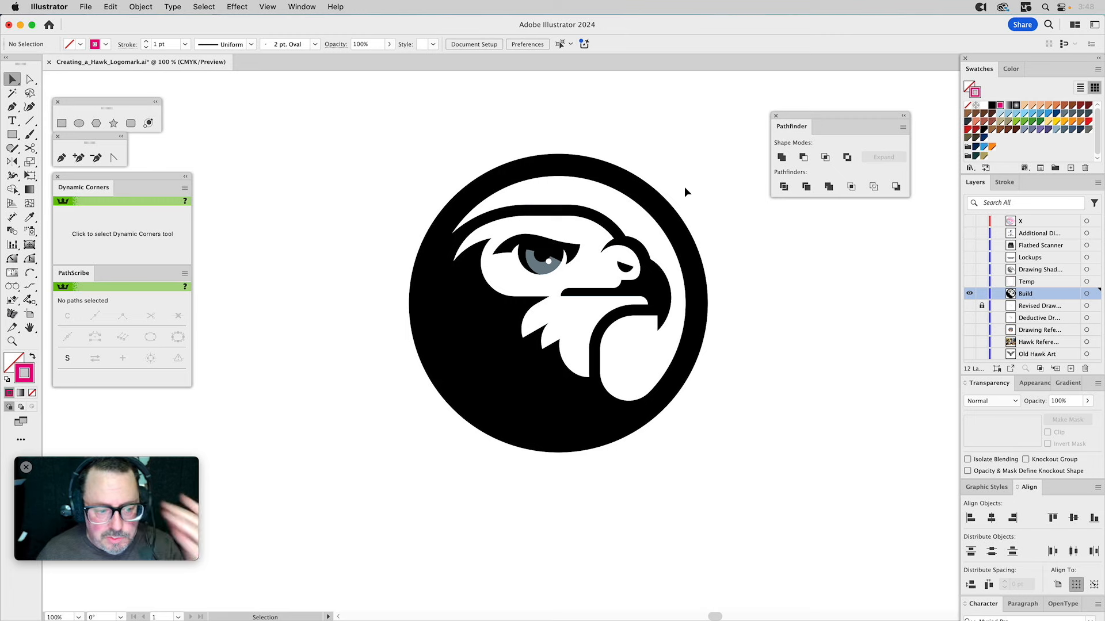
Step: Fill the outer circle, brow and eye outline, and pupil dark navy with no stroke, leaving nothing selected
{"action": "left_click", "coordinate": [614, 179]}
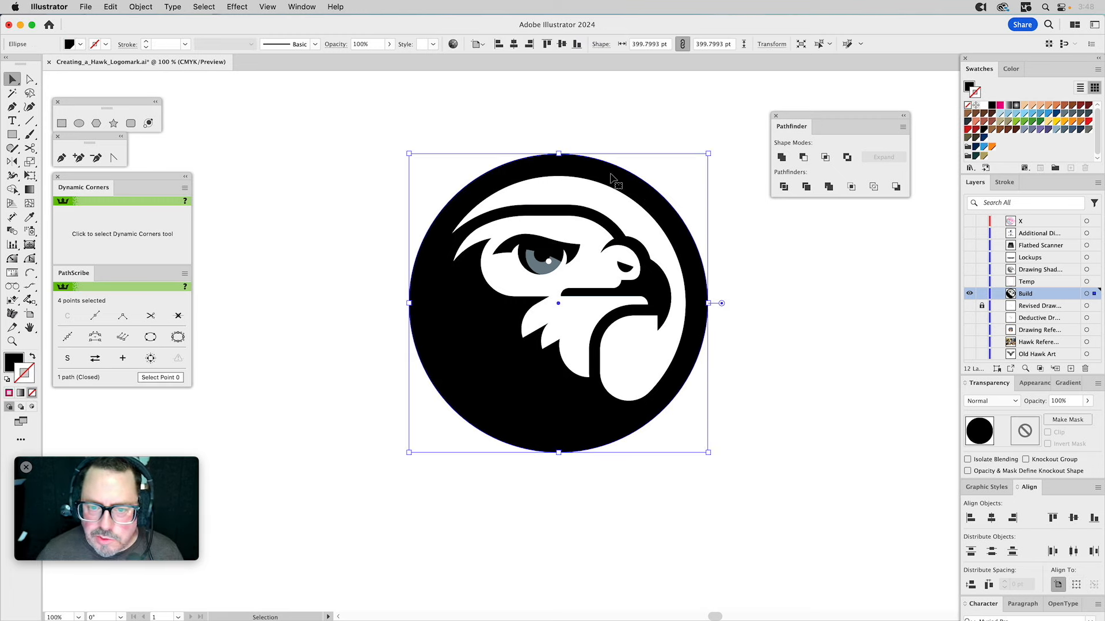
{"action": "left_click", "coordinate": [545, 248], "text": "shift"}
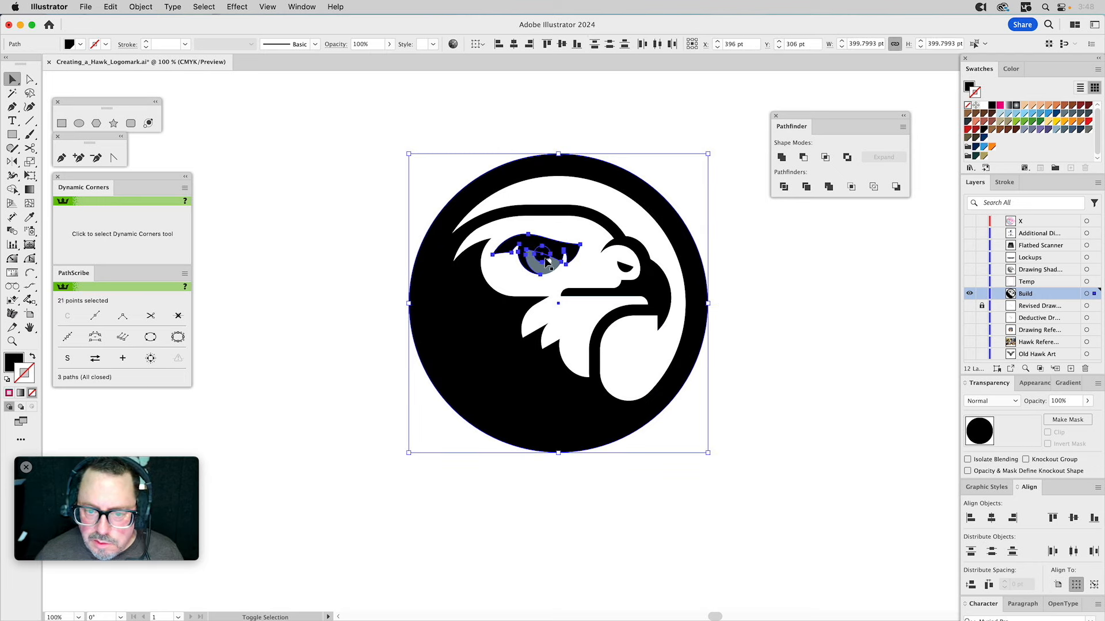
{"action": "left_click", "coordinate": [976, 147]}
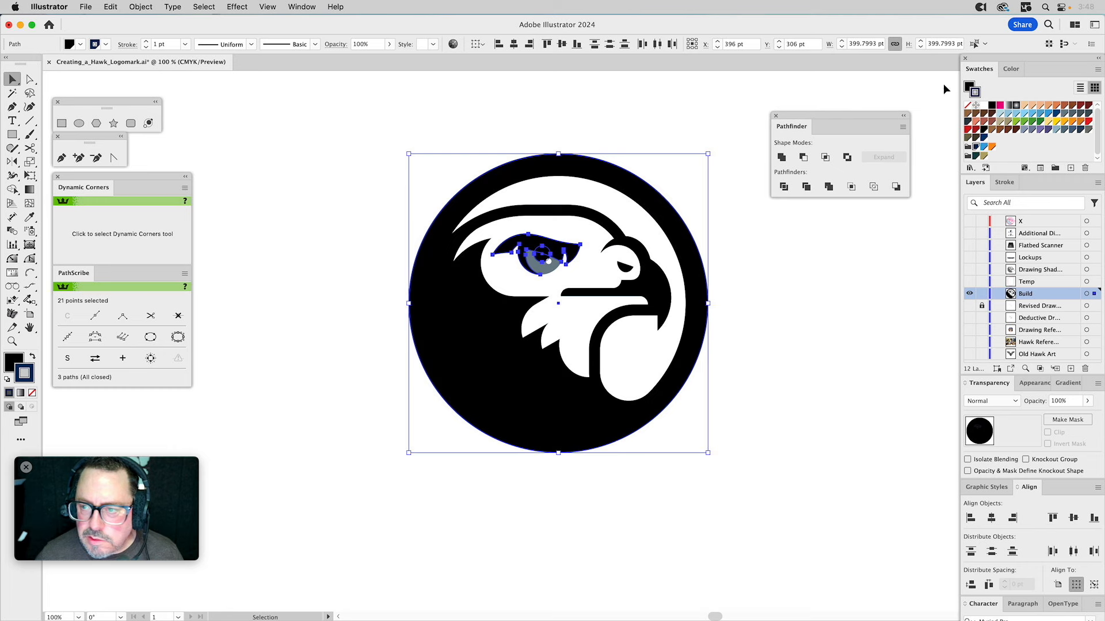
{"action": "left_click", "coordinate": [967, 106]}
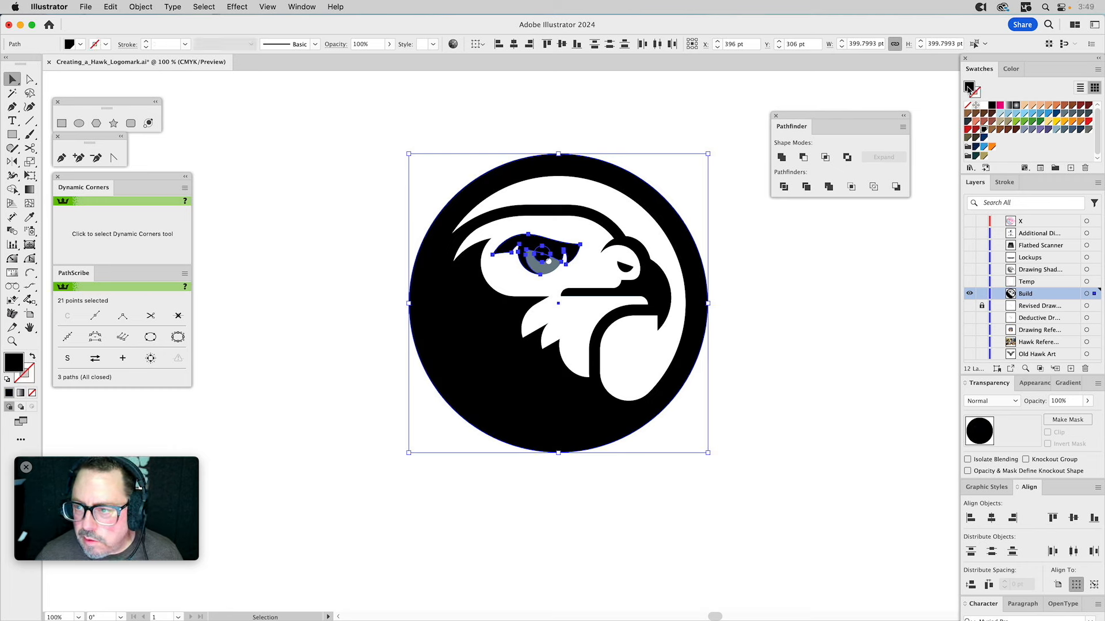
{"action": "left_click", "coordinate": [976, 147]}
{"action": "left_click", "coordinate": [653, 123]}
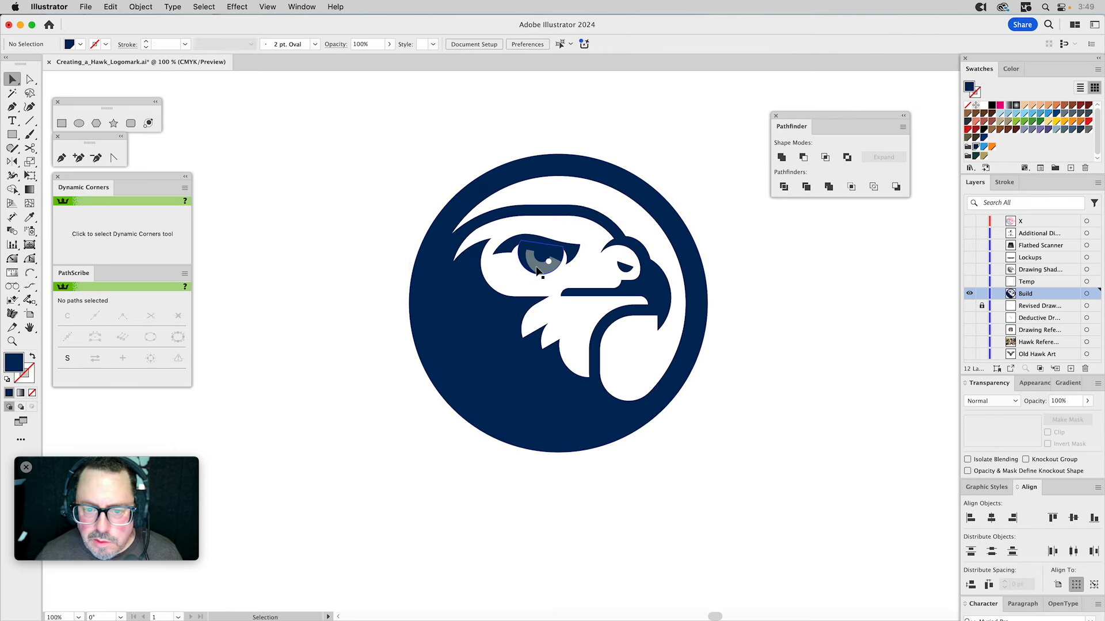
Step: Fill the white background shape around the hawk's head light blue, leaving nothing selected
{"action": "left_click", "coordinate": [623, 211]}
{"action": "left_click", "coordinate": [984, 148]}
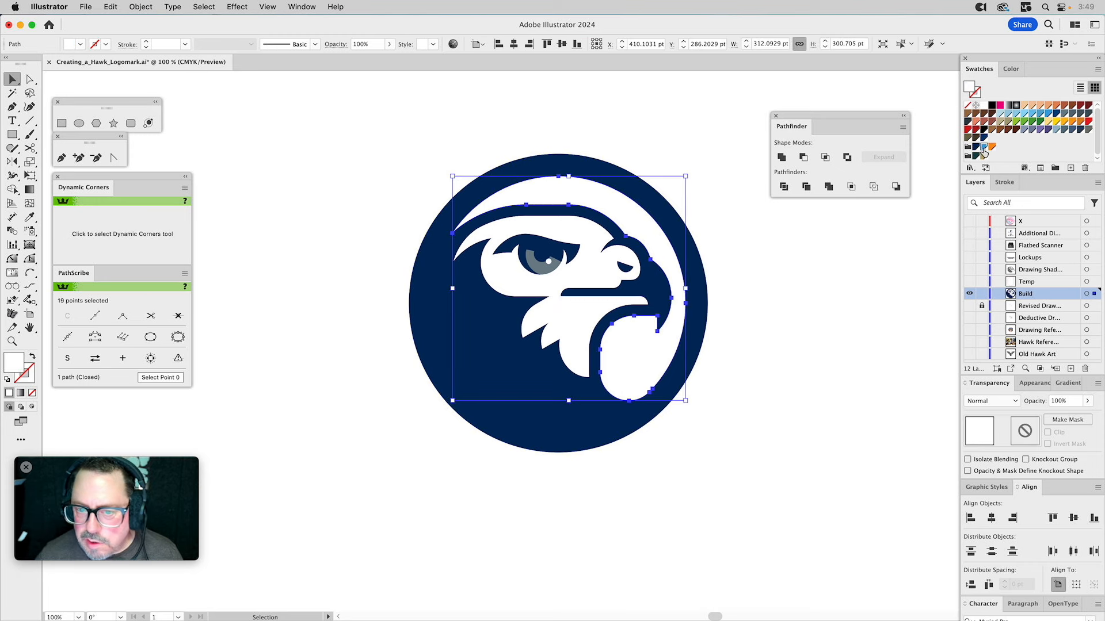
{"action": "left_click", "coordinate": [713, 117]}
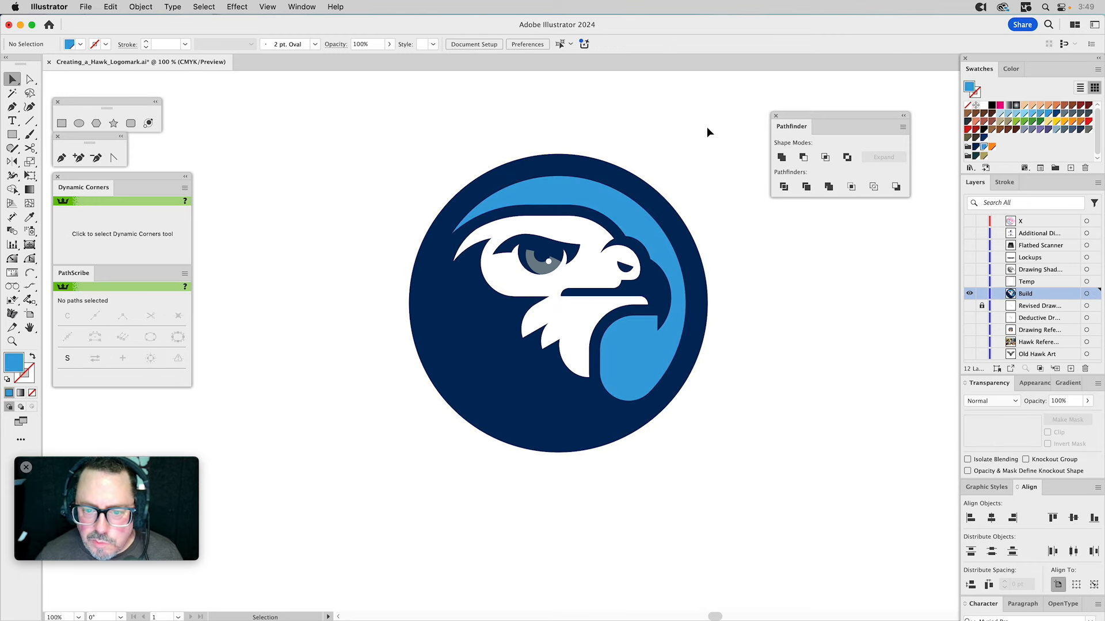
Step: Fill the hawk's iris orange, leaving nothing selected
{"action": "left_click", "coordinate": [546, 275]}
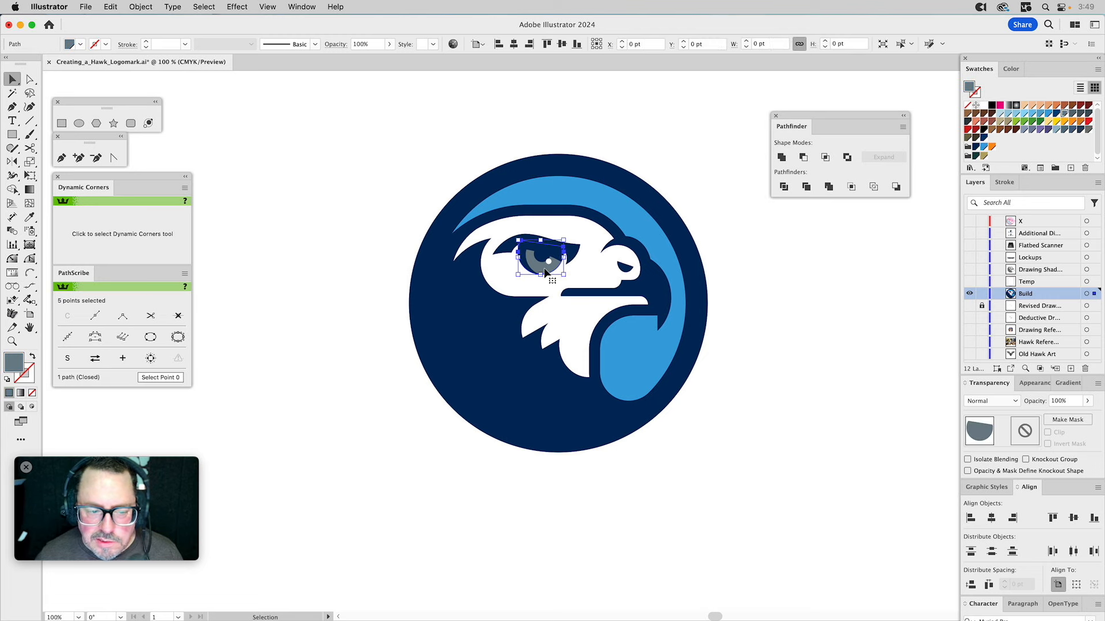
{"action": "left_click", "coordinate": [990, 148]}
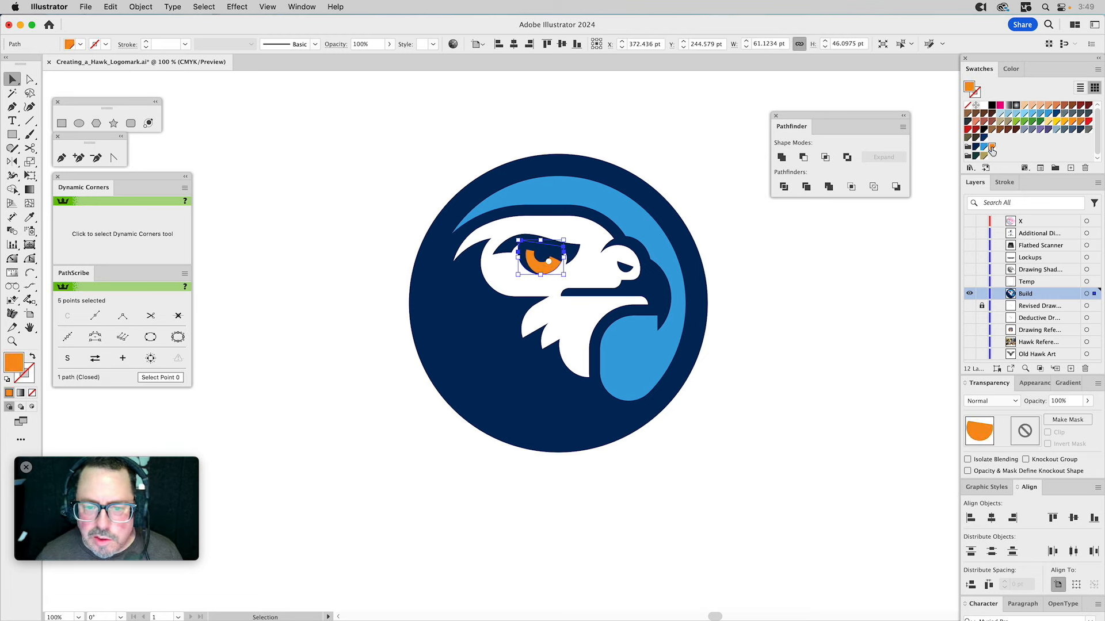
{"action": "left_click", "coordinate": [694, 131]}
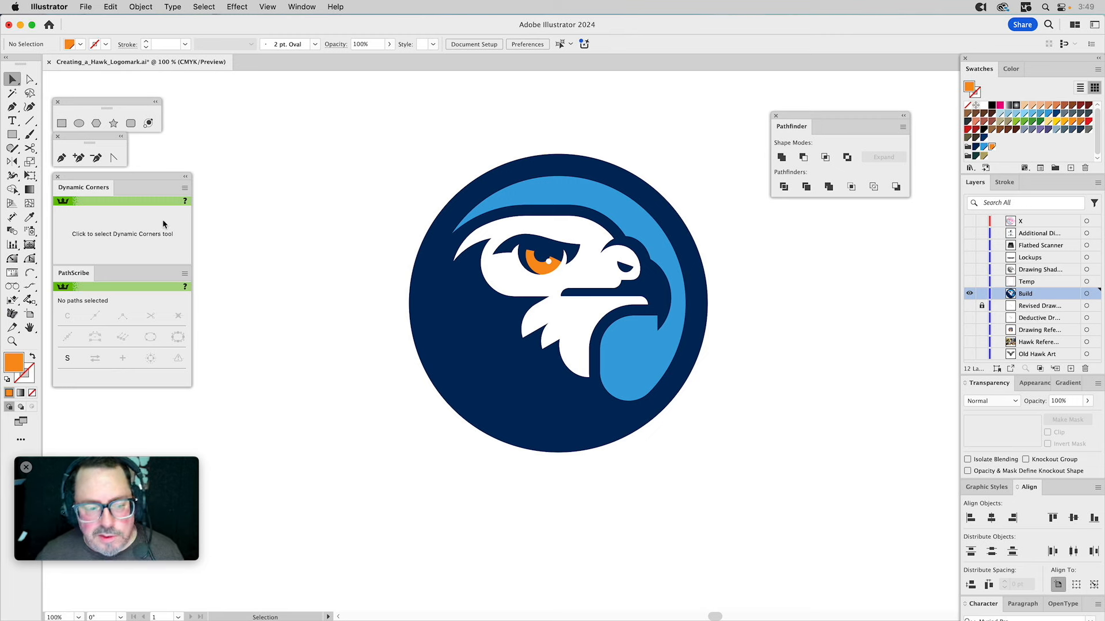
{"action": "left_click", "coordinate": [12, 341]}
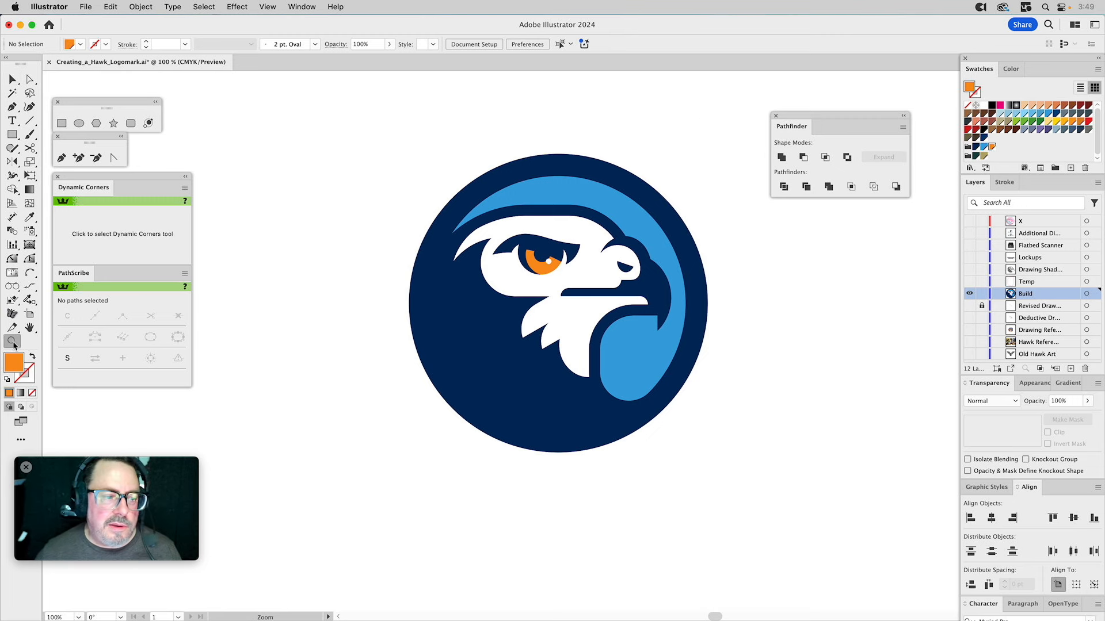
{"action": "left_click_drag", "start_coordinate": [346, 108], "coordinate": [809, 538]}
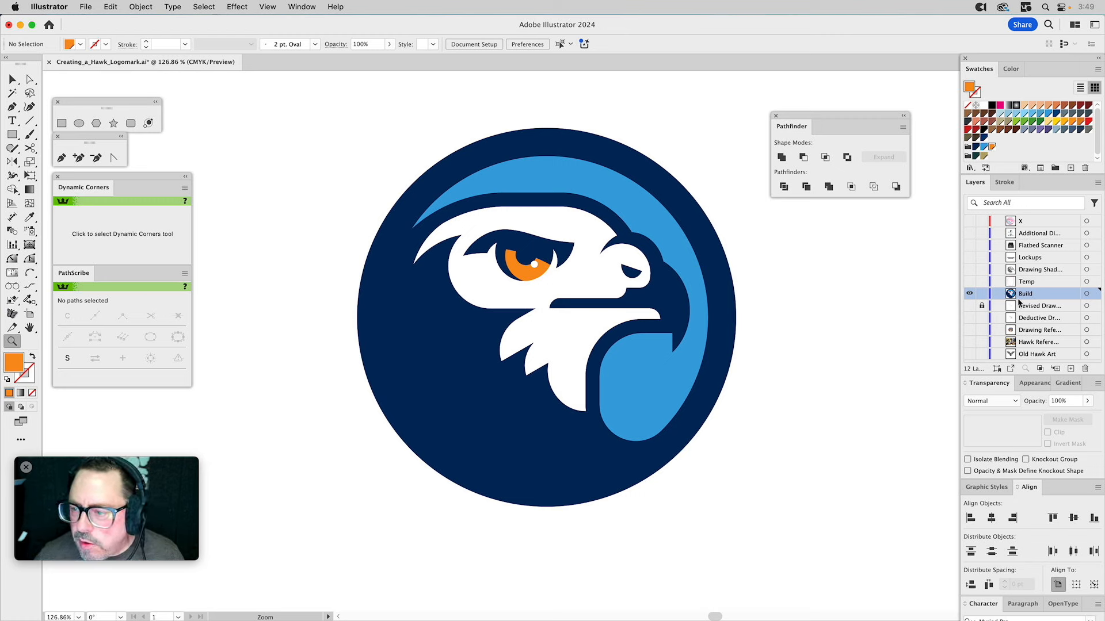
Step: Duplicate the Build layer and give the copy a name beginning with "Subtle Rou"
{"action": "left_click", "coordinate": [1097, 183]}
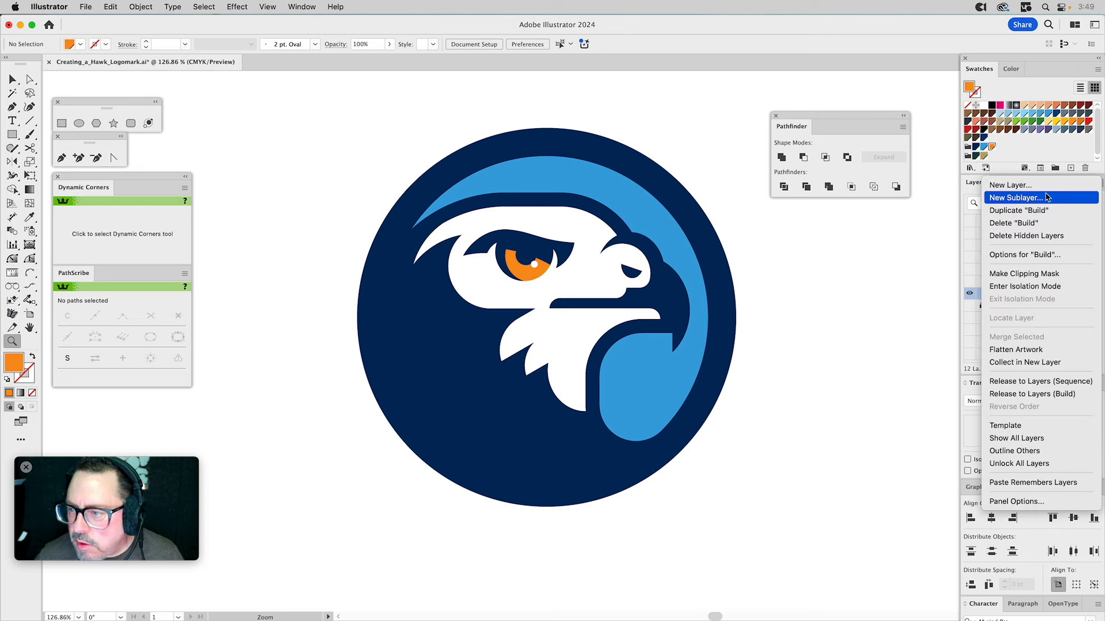
{"action": "left_click", "coordinate": [1027, 211]}
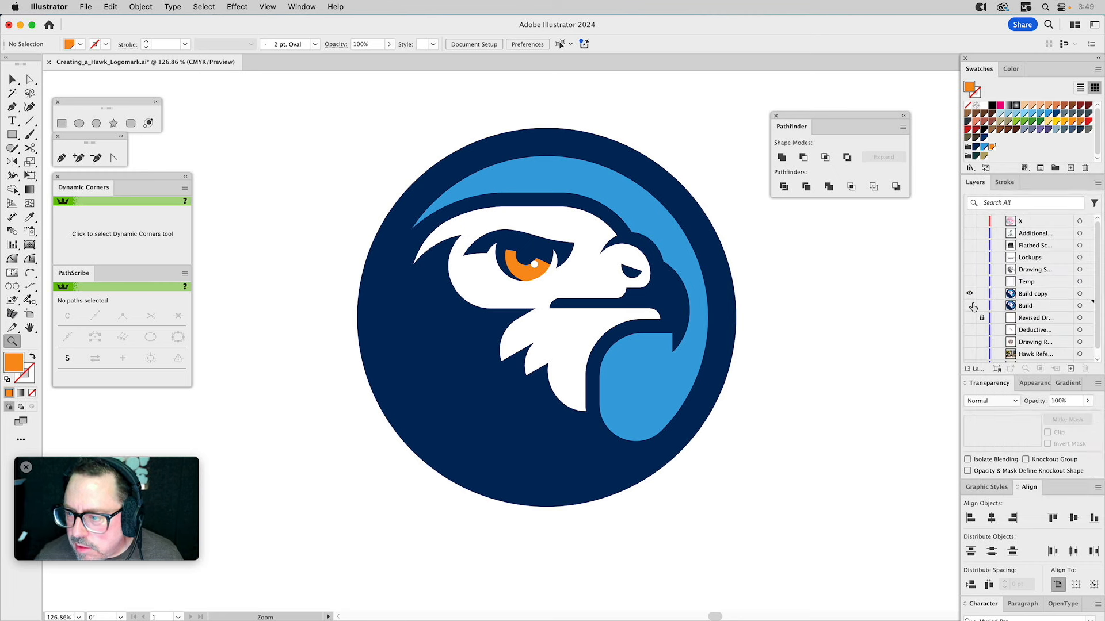
{"action": "double_click", "coordinate": [1033, 294]}
{"action": "type", "text": "S"}
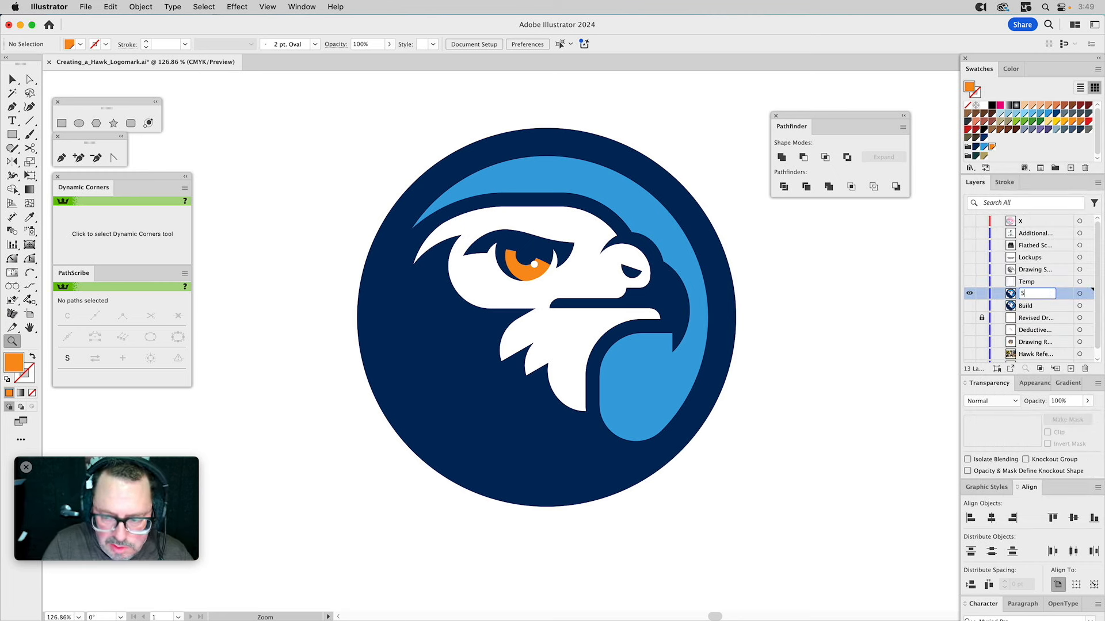
{"action": "type", "text": "ubtle S"}
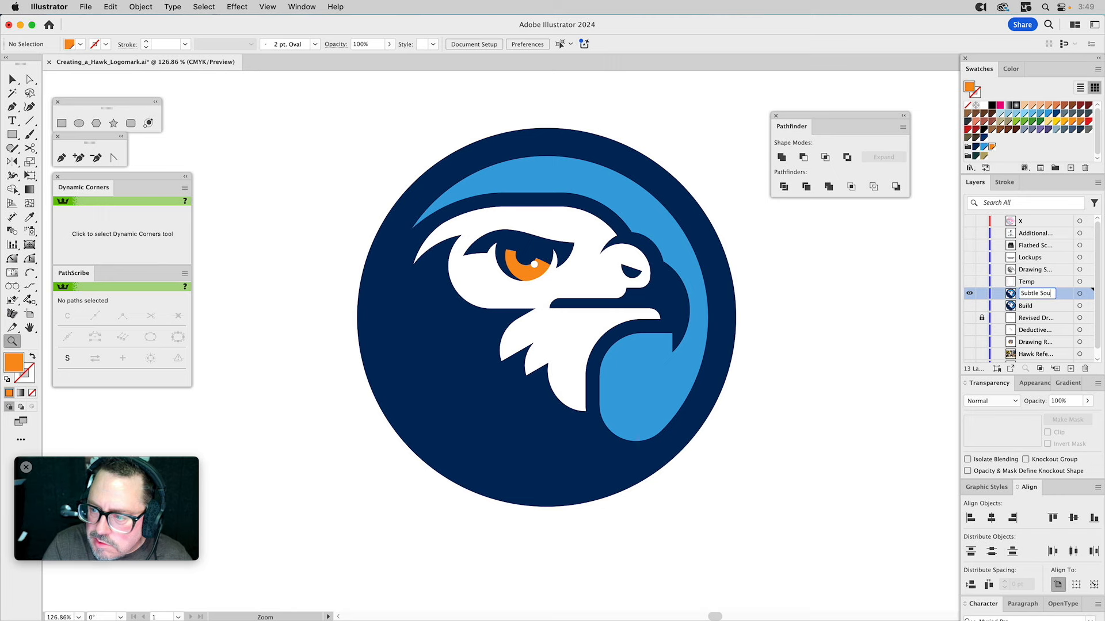
{"action": "type", "text": "ou..."}
{"action": "key", "text": "Return"}
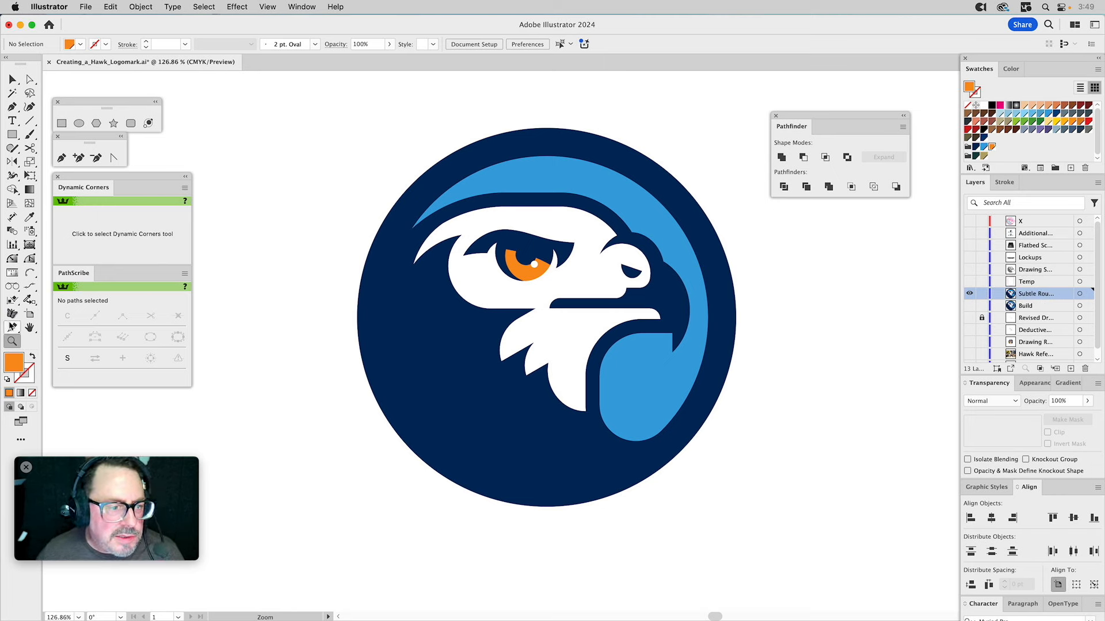
Step: Round the sharp notch between the hawk's forehead and nostril with the Dynamic Corners tool to 0.585 pt, leaving nothing selected
{"action": "left_click_drag", "start_coordinate": [335, 154], "coordinate": [822, 513]}
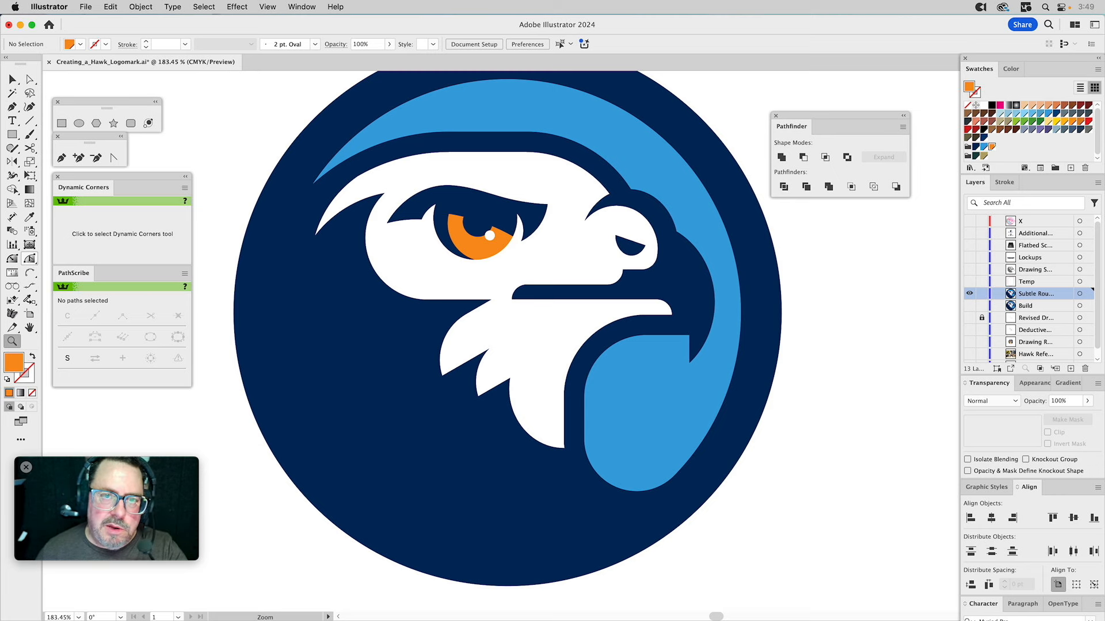
{"action": "left_click", "coordinate": [31, 260]}
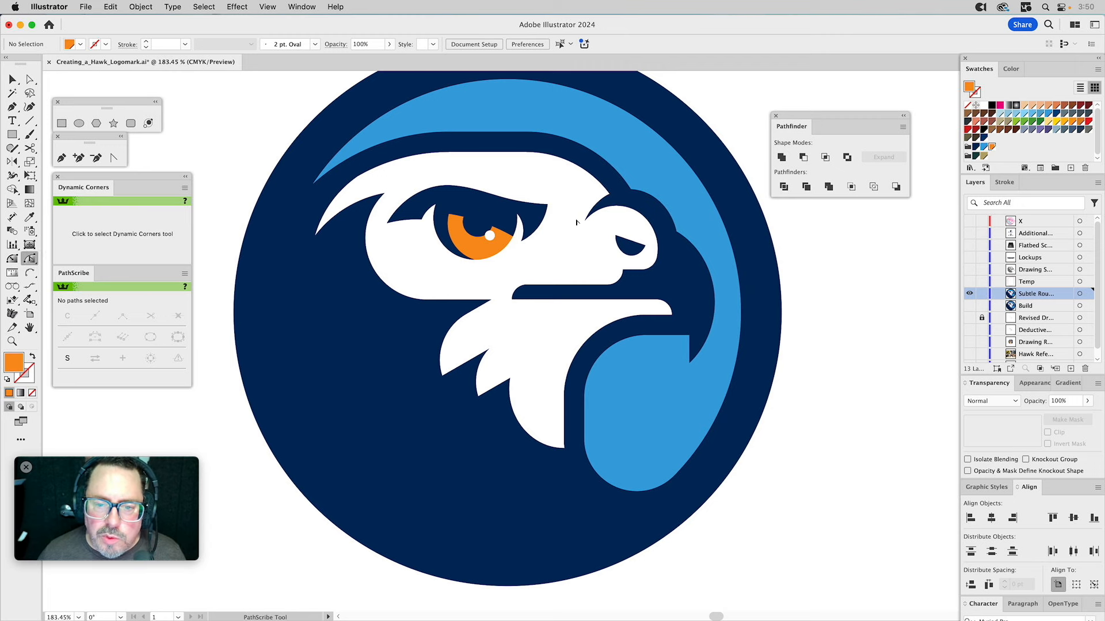
{"action": "left_click", "coordinate": [12, 259]}
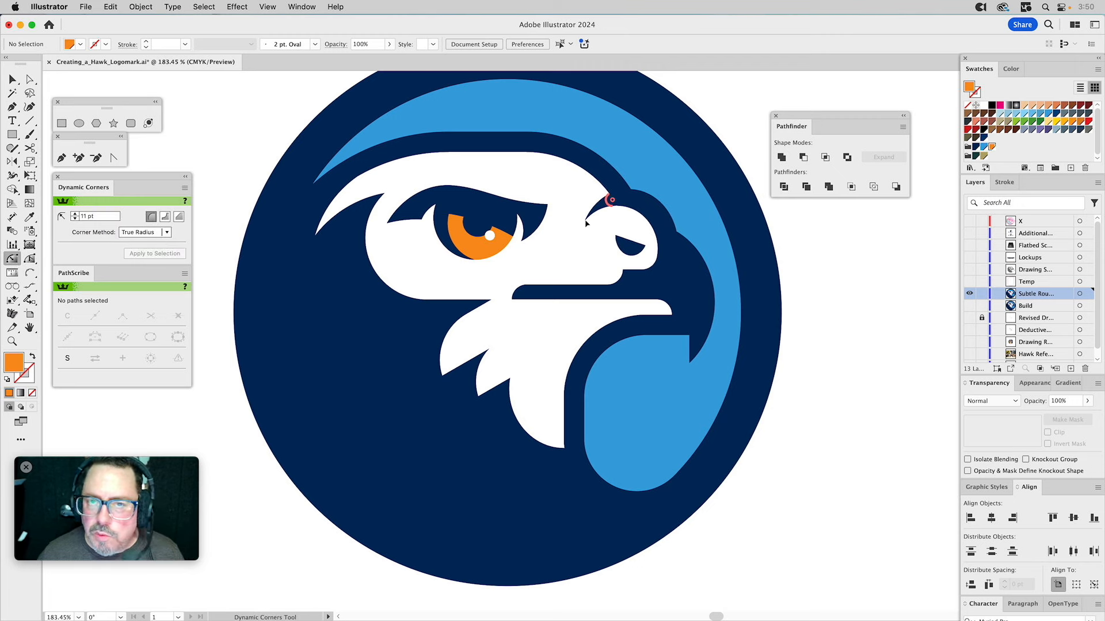
{"action": "left_click", "coordinate": [587, 220]}
{"action": "left_click_drag", "start_coordinate": [594, 225], "coordinate": [595, 225]}
{"action": "left_click", "coordinate": [820, 248], "text": "super"}
{"action": "left_click", "coordinate": [591, 237]}
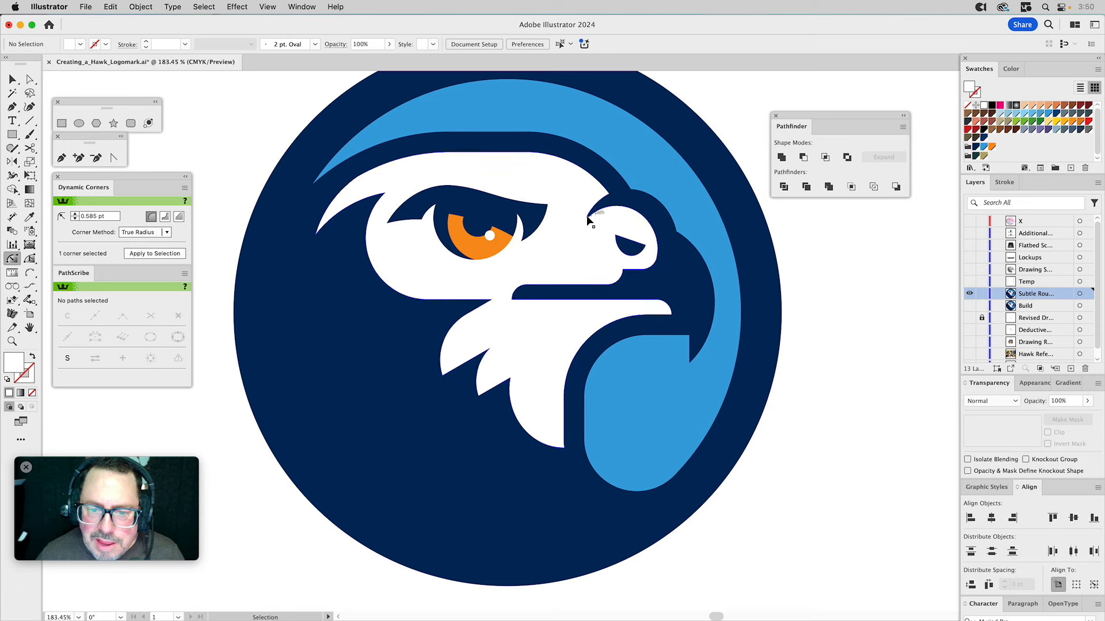
Step: Round the eye outline's front lower point, the brow's rear tip and the white head shape's two rear corners to 0.585 pt
{"action": "left_click", "coordinate": [523, 241]}
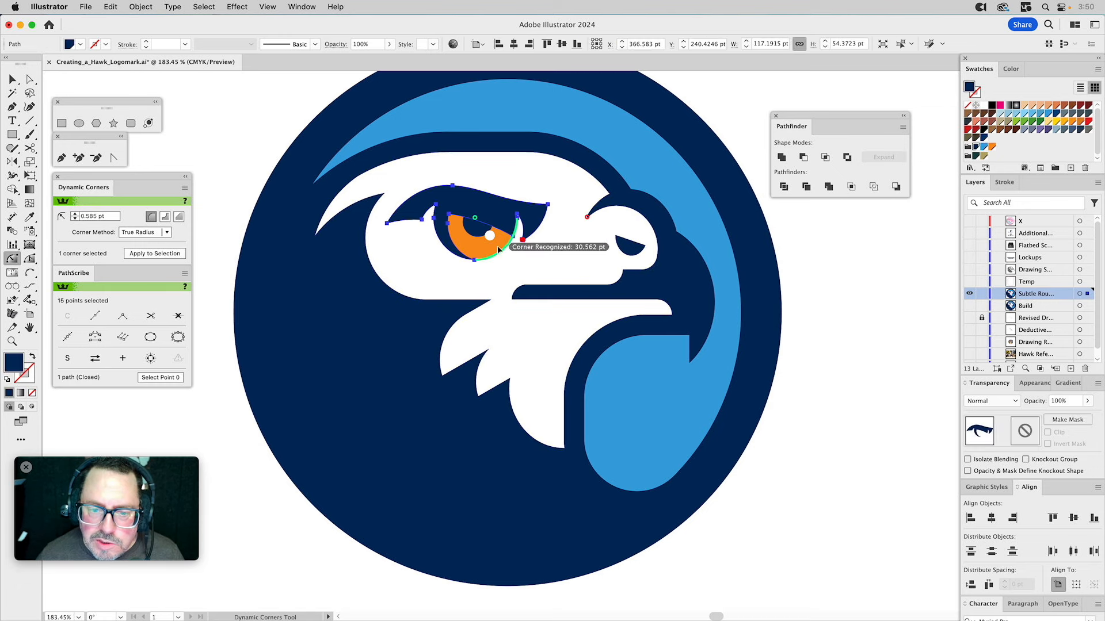
{"action": "left_click", "coordinate": [388, 224]}
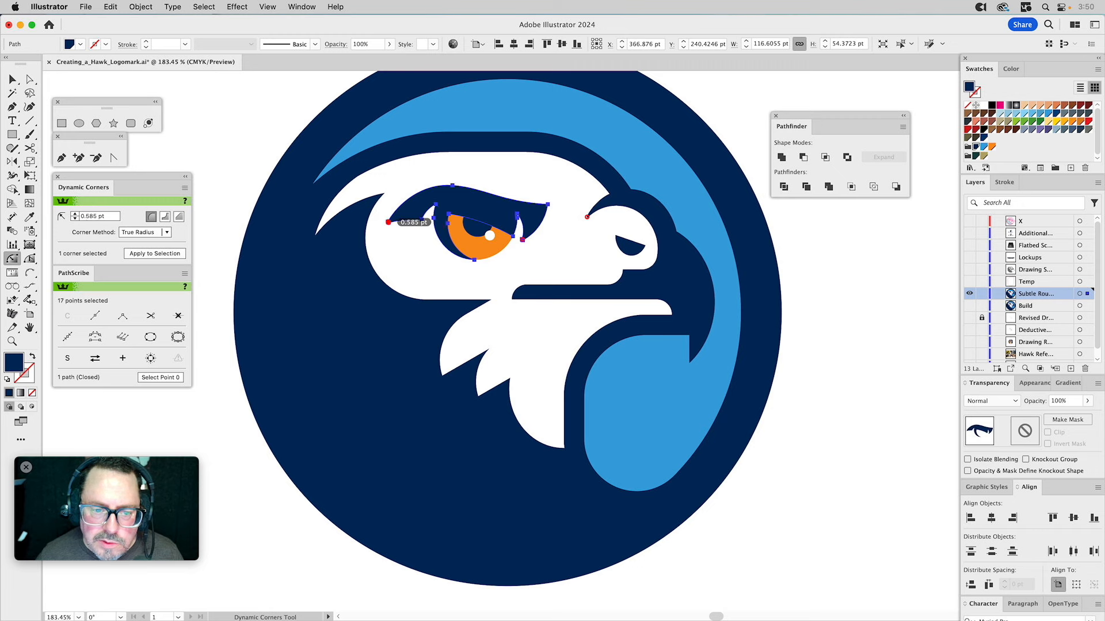
{"action": "left_click", "coordinate": [384, 197], "text": "shift"}
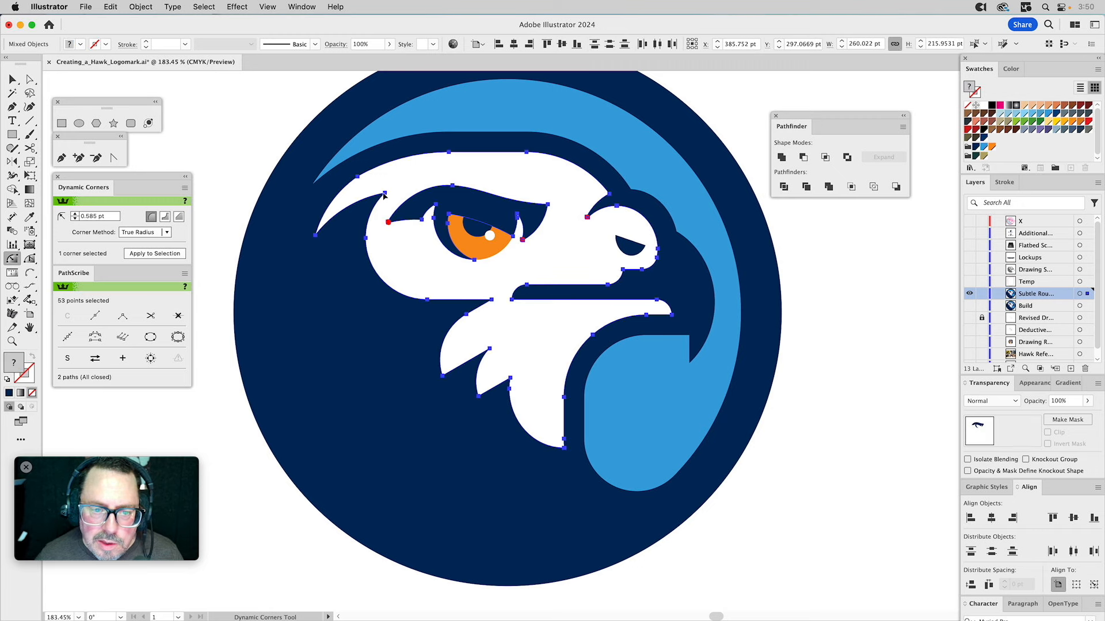
{"action": "left_click", "coordinate": [384, 195]}
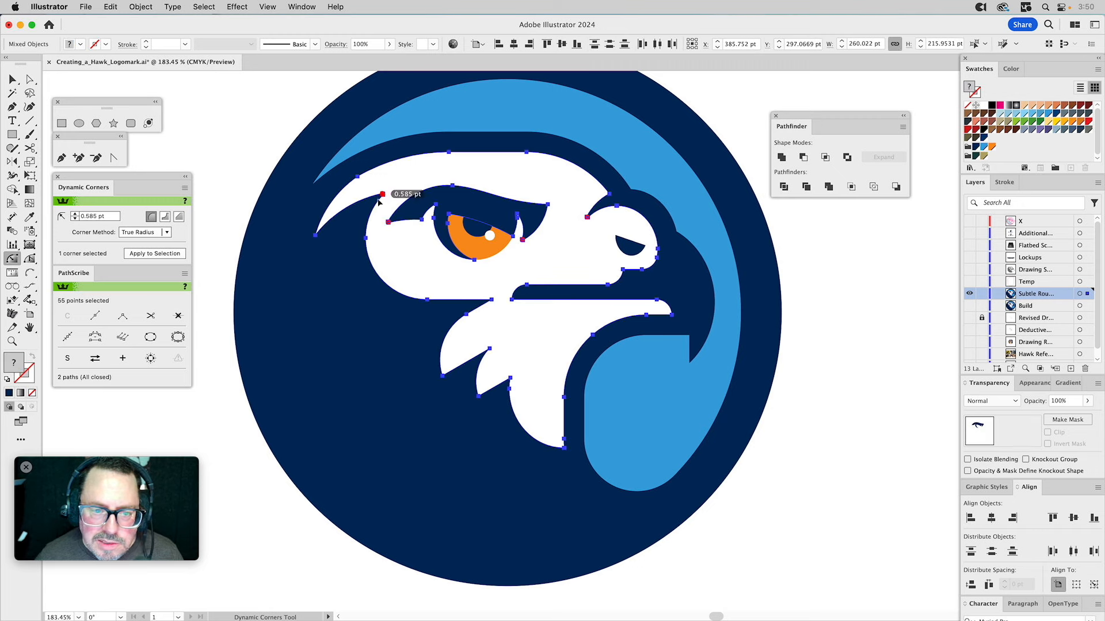
{"action": "left_click", "coordinate": [317, 232], "text": "shift"}
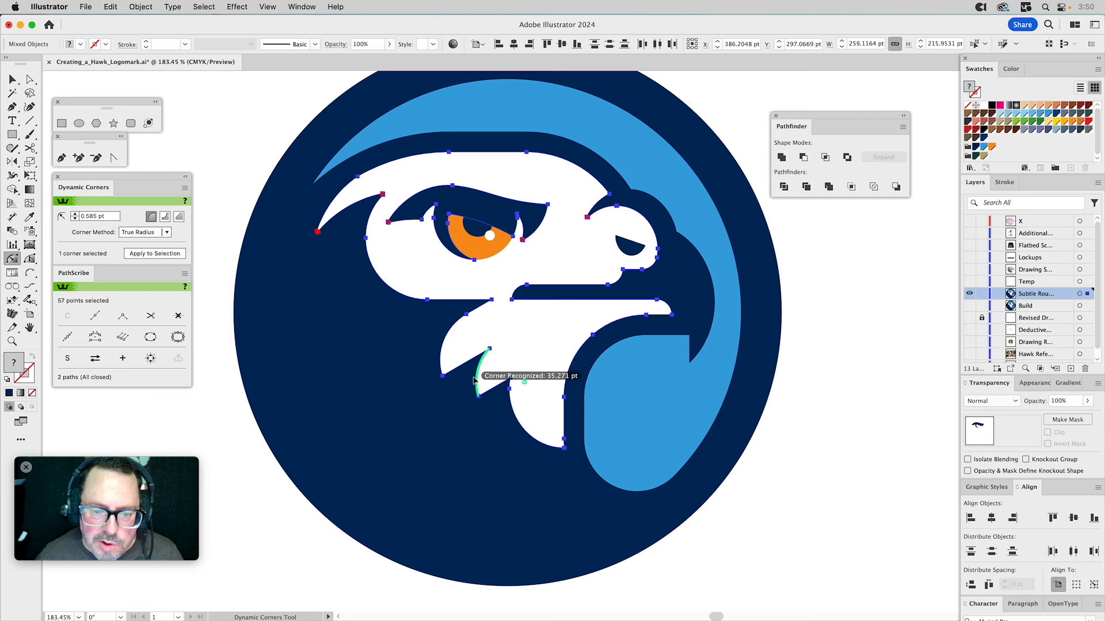
Step: Round the white corner where the jaw meets the cheek feathers and the notch in the light blue shape at the beak tip to 0.585 pt
{"action": "left_click", "coordinate": [491, 299]}
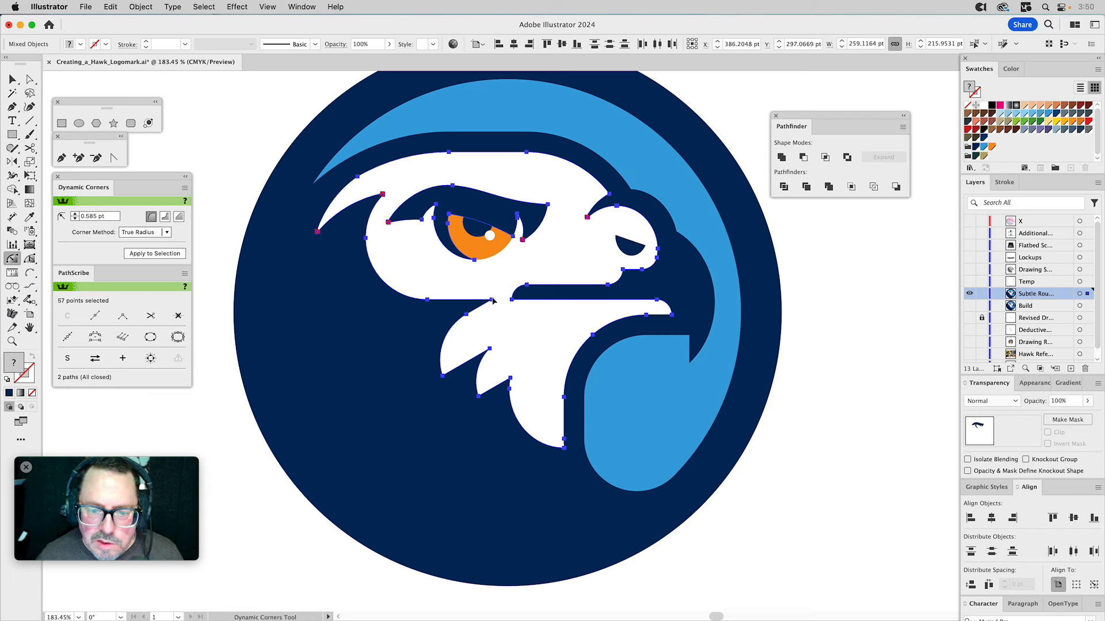
{"action": "left_click", "coordinate": [490, 300]}
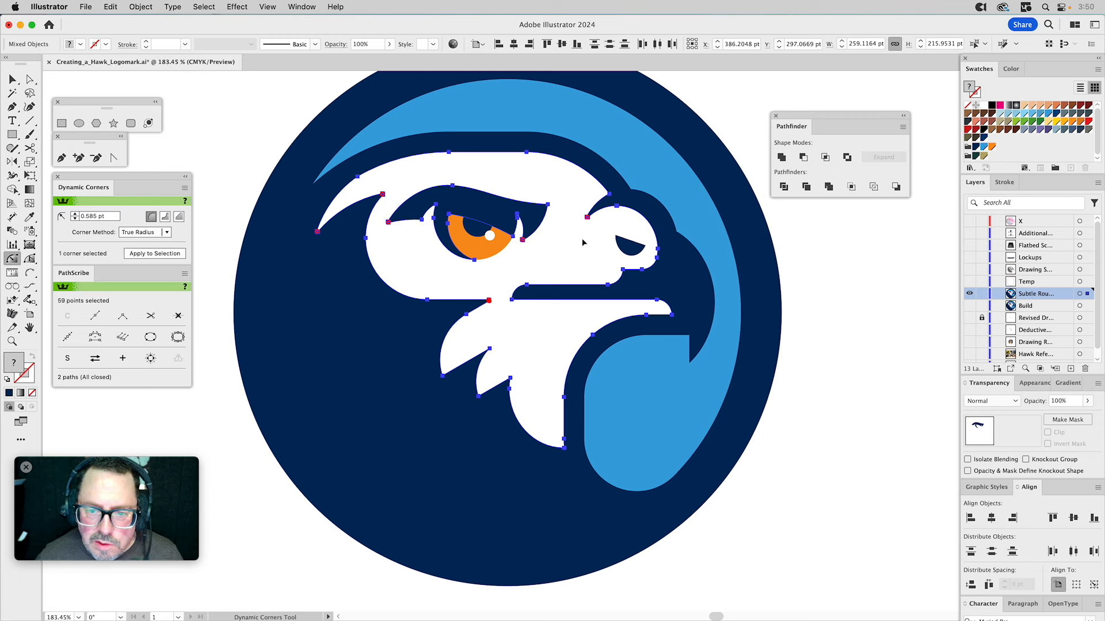
{"action": "left_click", "coordinate": [691, 362], "text": "shift"}
{"action": "left_click", "coordinate": [690, 363]}
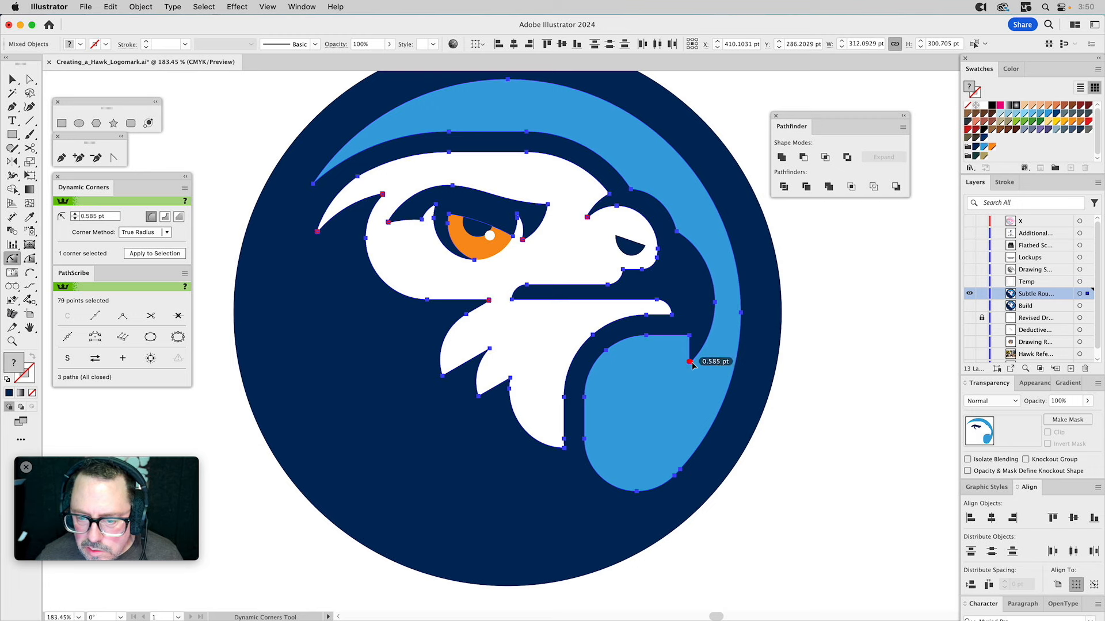
Step: Round the light blue shape's corner just below the beak to 2.413 pt, leaving nothing selected
{"action": "left_click_drag", "start_coordinate": [689, 336], "coordinate": [691, 341]}
{"action": "key", "text": "v"}
{"action": "left_click", "coordinate": [850, 352]}
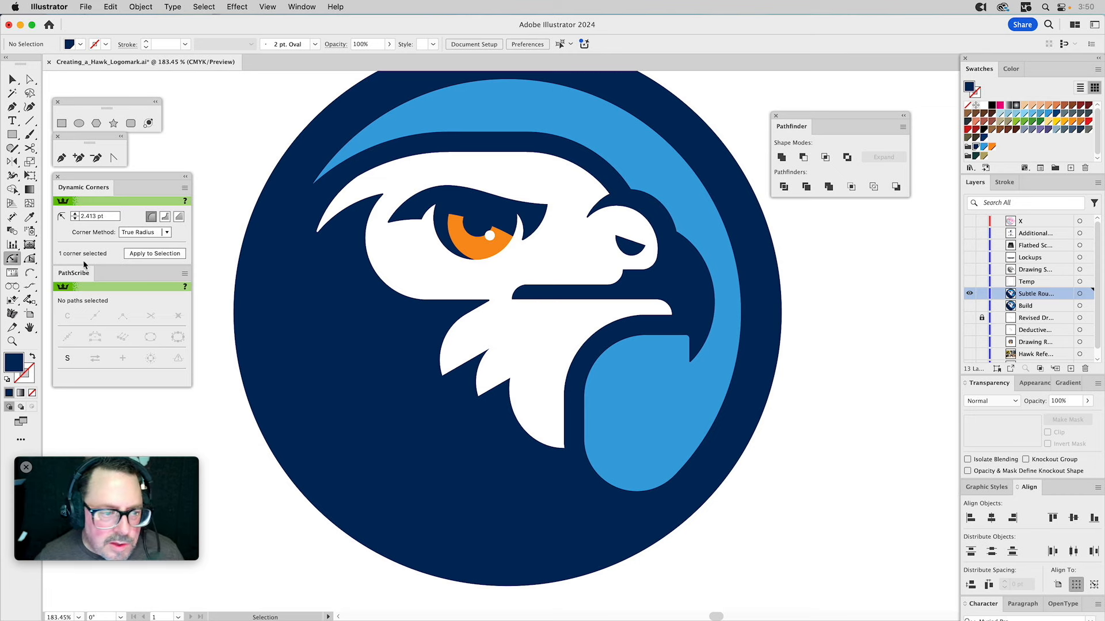
Step: Reuse the 0.585 pt radius of the notch beside the nostril to round the two pointed cheek feather tips
{"action": "left_click", "coordinate": [12, 341]}
{"action": "left_click_drag", "start_coordinate": [331, 131], "coordinate": [797, 502]}
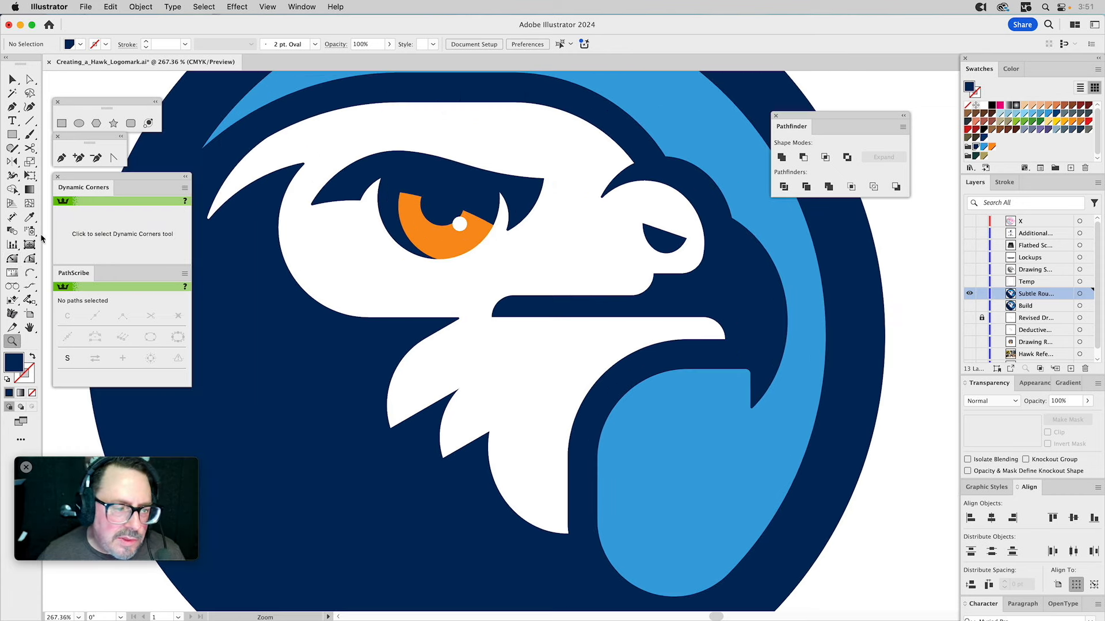
{"action": "left_click", "coordinate": [29, 258]}
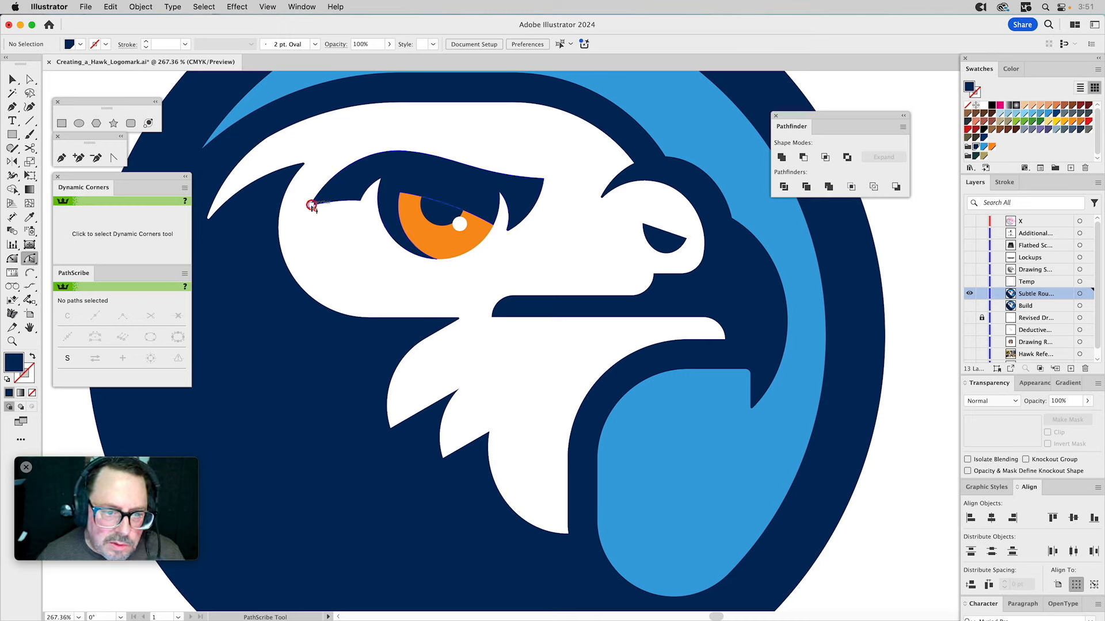
{"action": "left_click", "coordinate": [13, 259]}
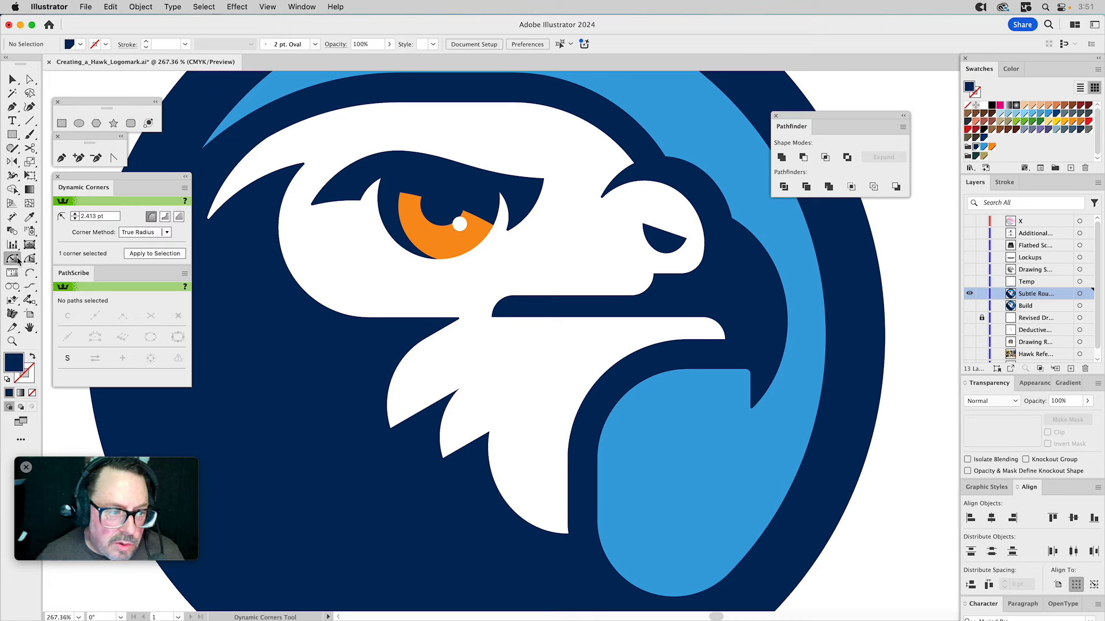
{"action": "left_click", "coordinate": [601, 197]}
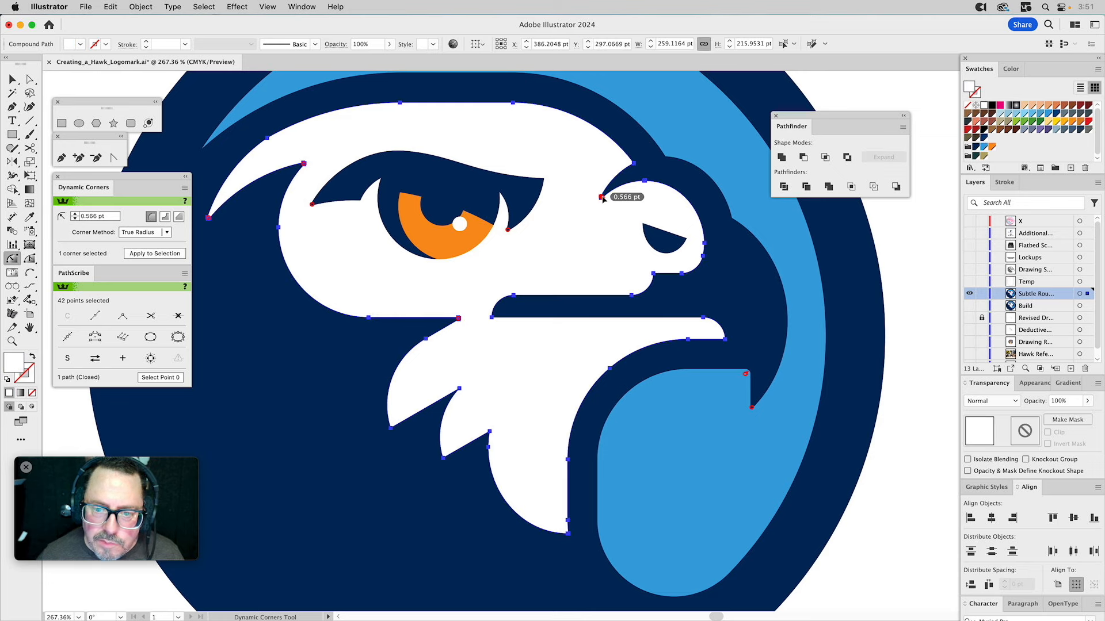
{"action": "key", "text": "super+shift+a"}
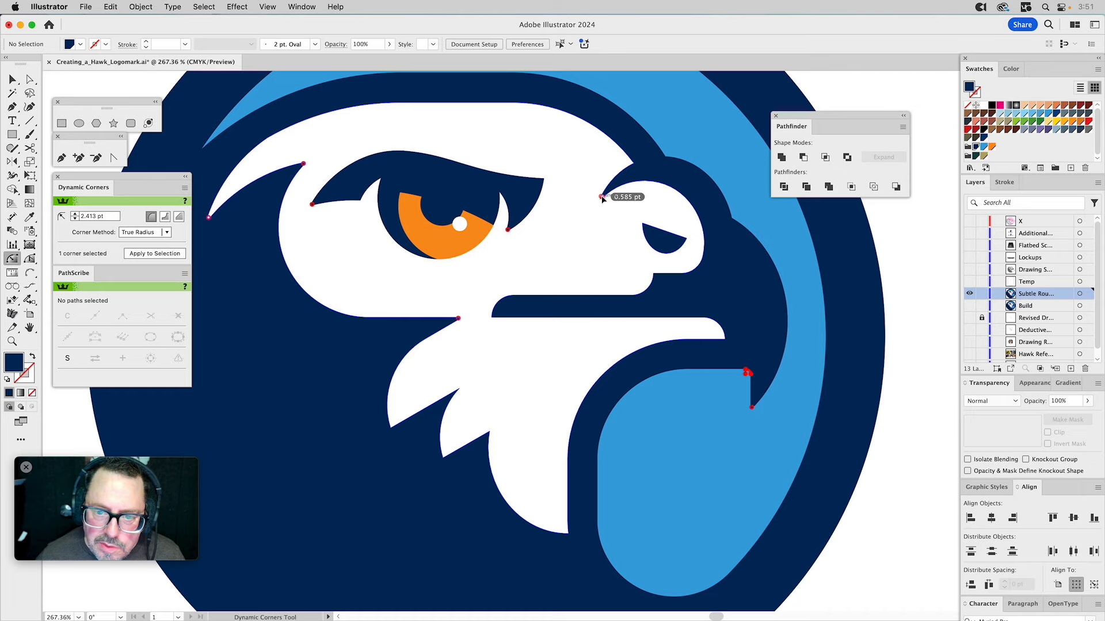
{"action": "left_click", "coordinate": [602, 198]}
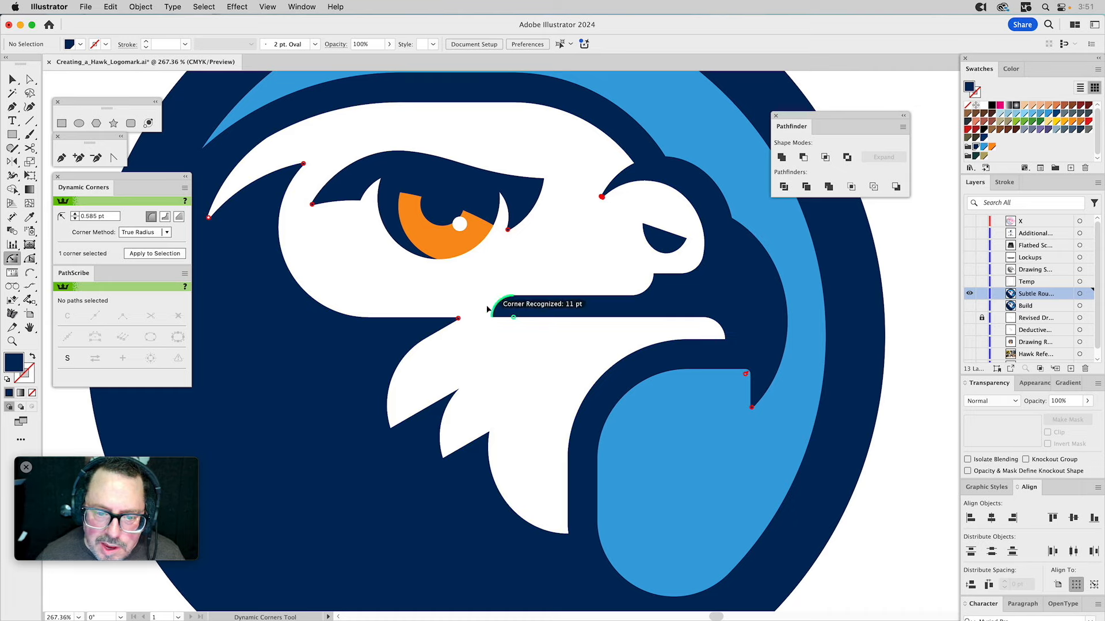
{"action": "left_click", "coordinate": [392, 428]}
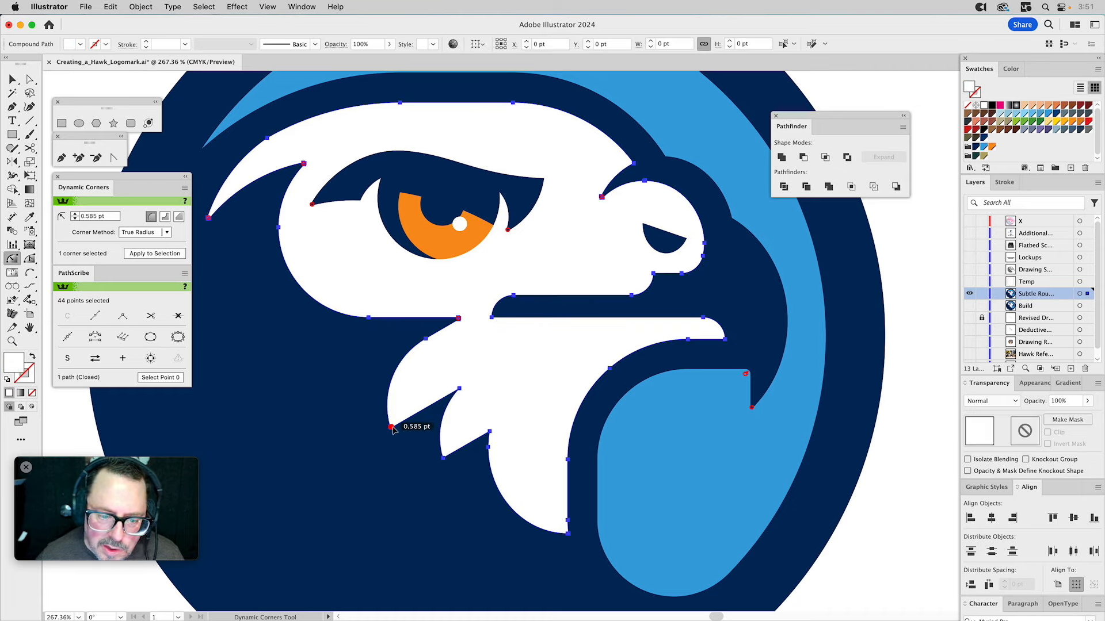
{"action": "left_click", "coordinate": [443, 458]}
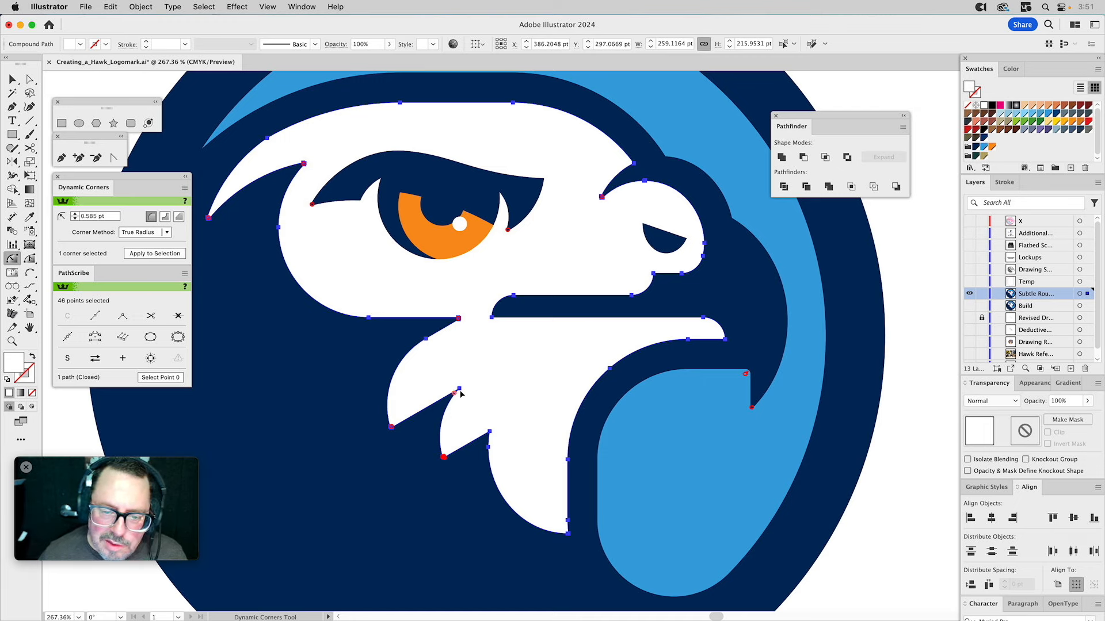
Step: Round the two notches between the cheek feathers and the upper points of the white slivers beside the eye to 0.41 pt
{"action": "left_click_drag", "start_coordinate": [460, 393], "coordinate": [464, 395]}
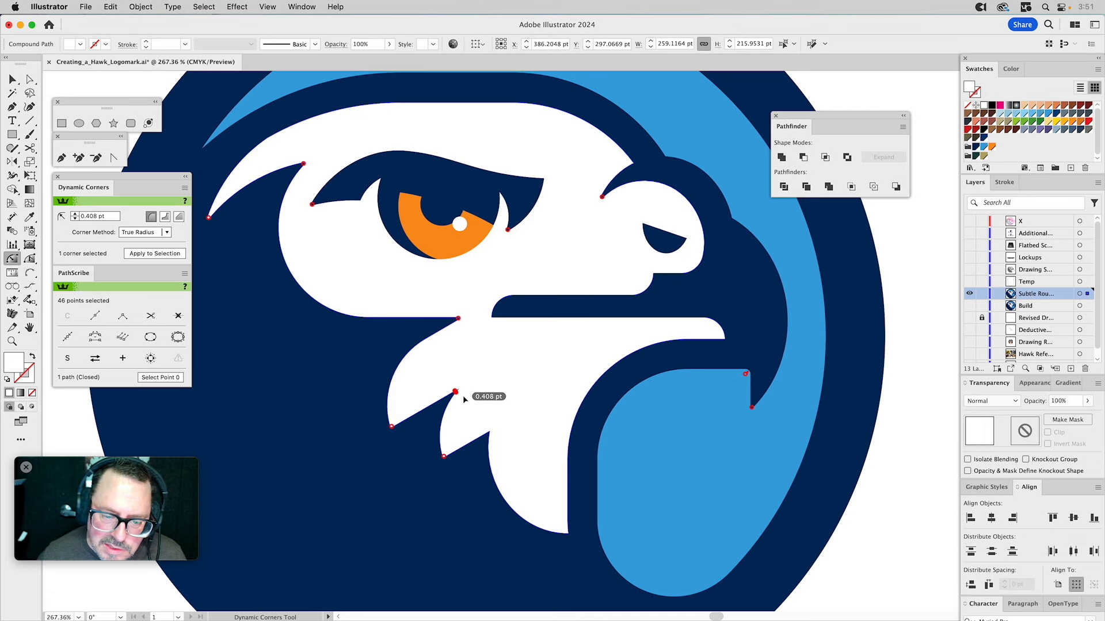
{"action": "left_click_drag", "start_coordinate": [462, 396], "coordinate": [464, 396]}
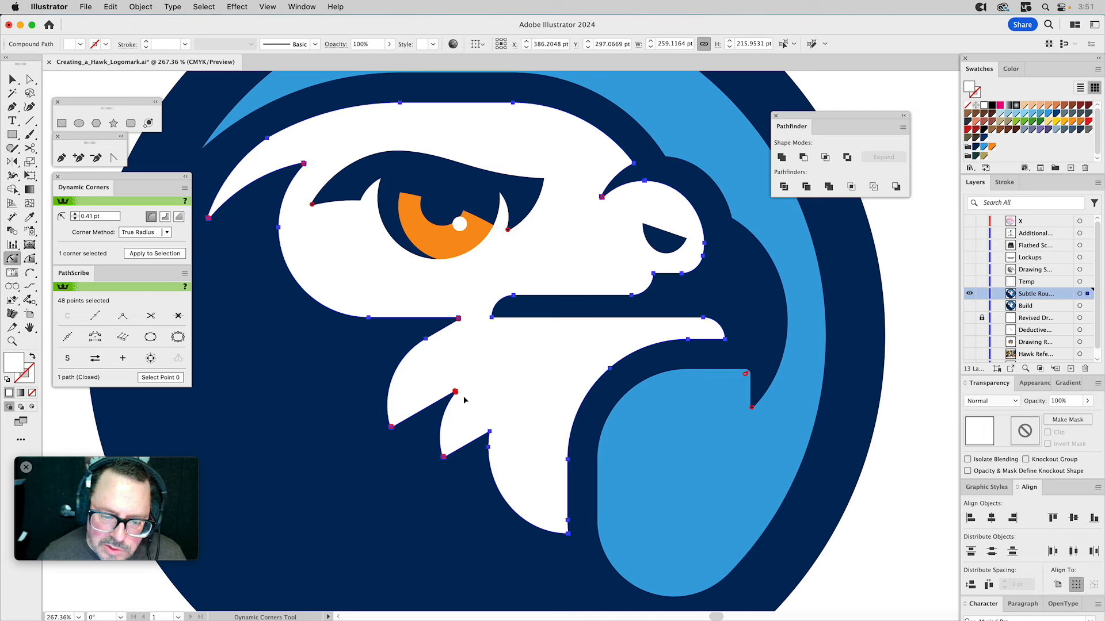
{"action": "left_click", "coordinate": [489, 433]}
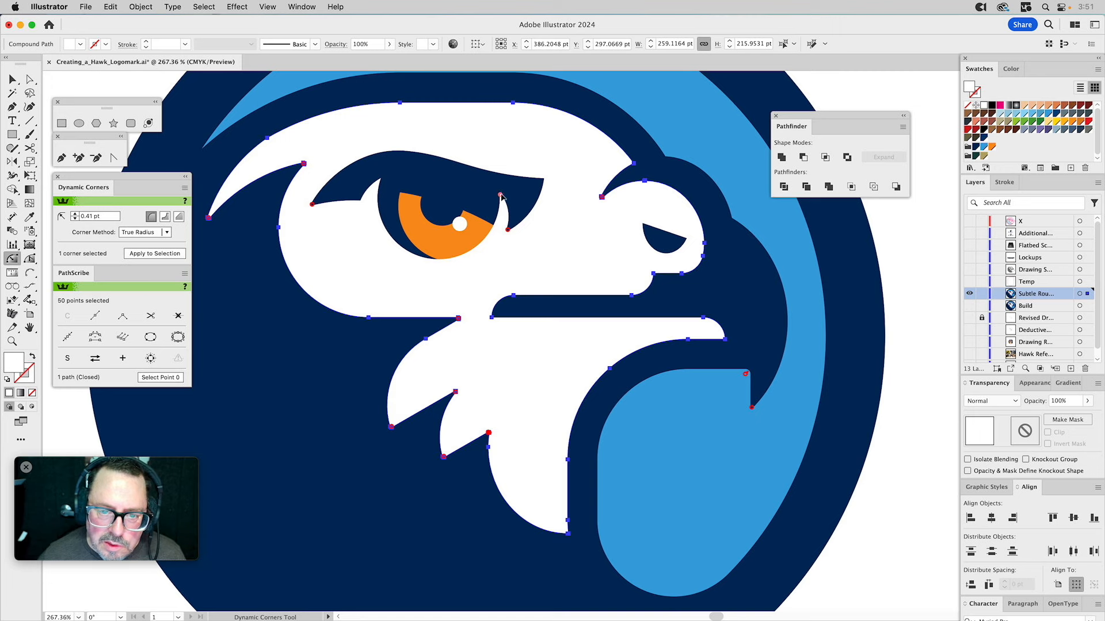
{"action": "left_click", "coordinate": [500, 195], "text": "shift"}
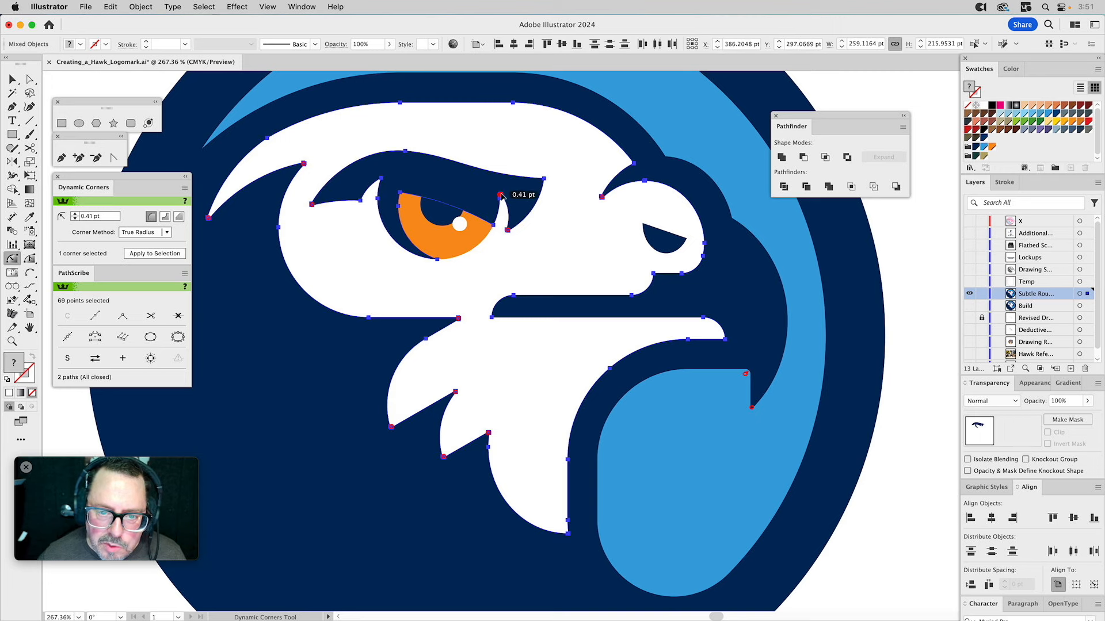
{"action": "left_click", "coordinate": [380, 180], "text": "shift"}
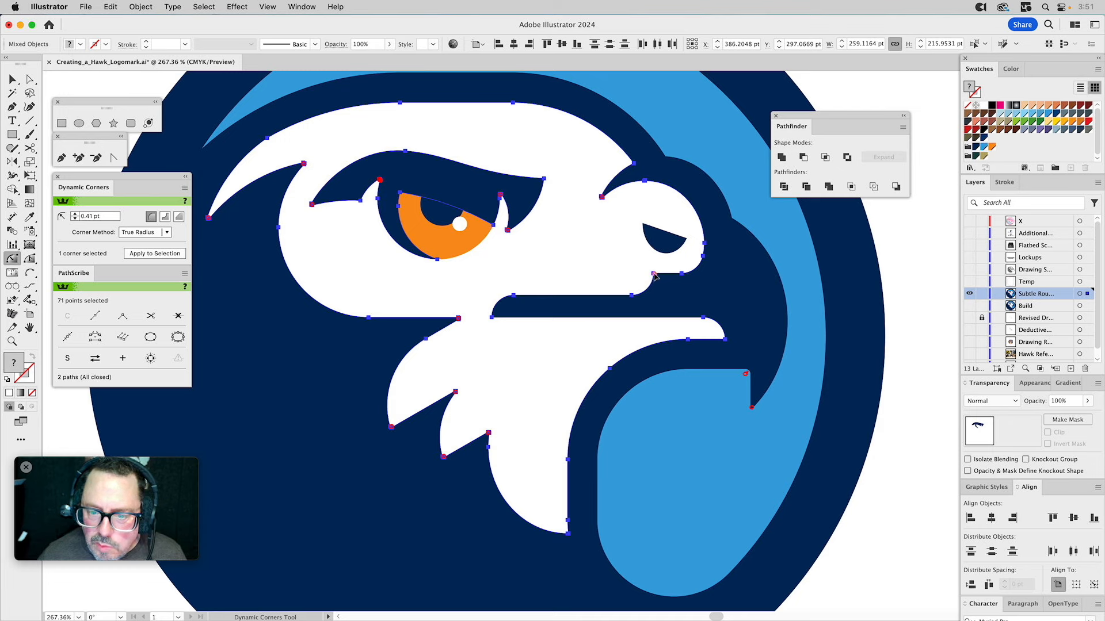
Step: Round the inner corner below the nostril to 2.413 pt, matching the light blue corner below the beak, and deselect everything
{"action": "left_click_drag", "start_coordinate": [654, 277], "coordinate": [664, 276]}
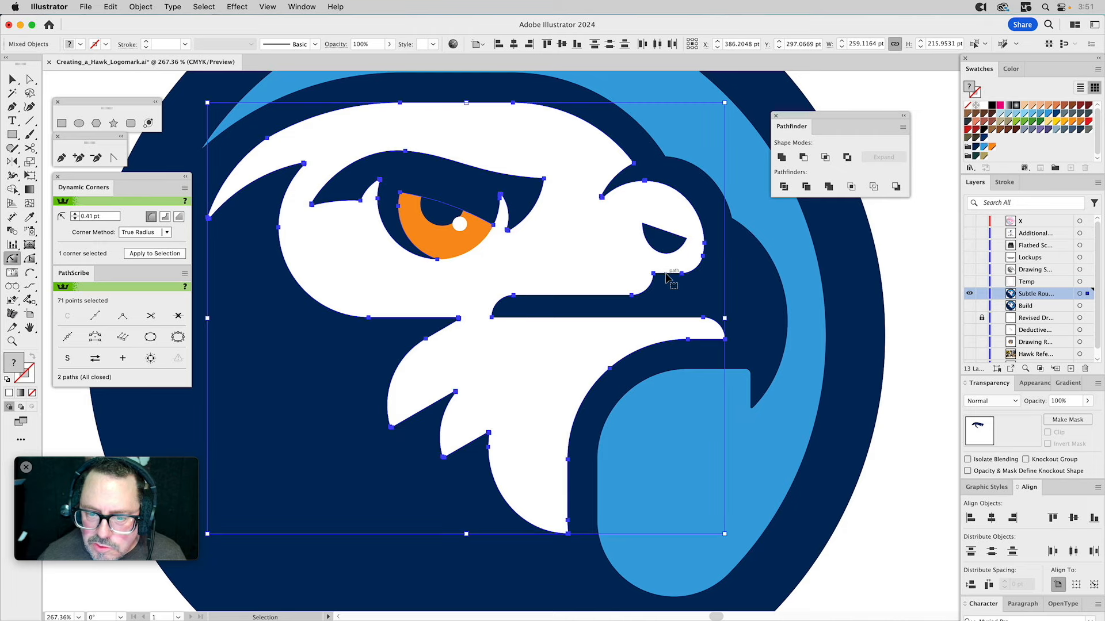
{"action": "left_click", "coordinate": [747, 374]}
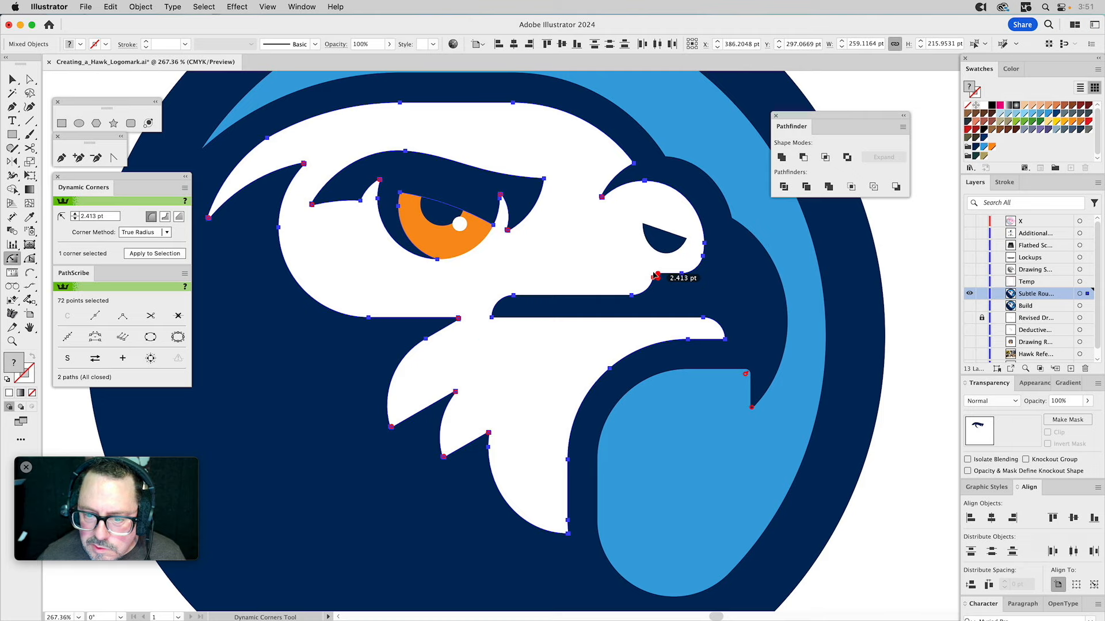
{"action": "left_click", "coordinate": [913, 318], "text": "super"}
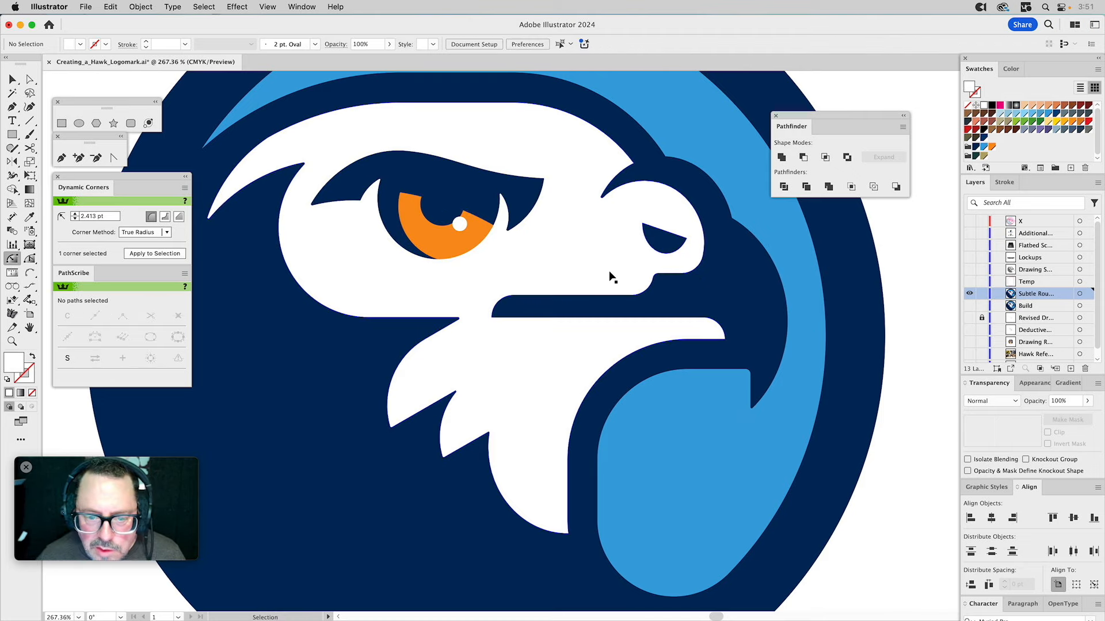
Step: Round the lower tip of the white sliver on the beak side of the eye to 0.585 pt
{"action": "left_click", "coordinate": [507, 231]}
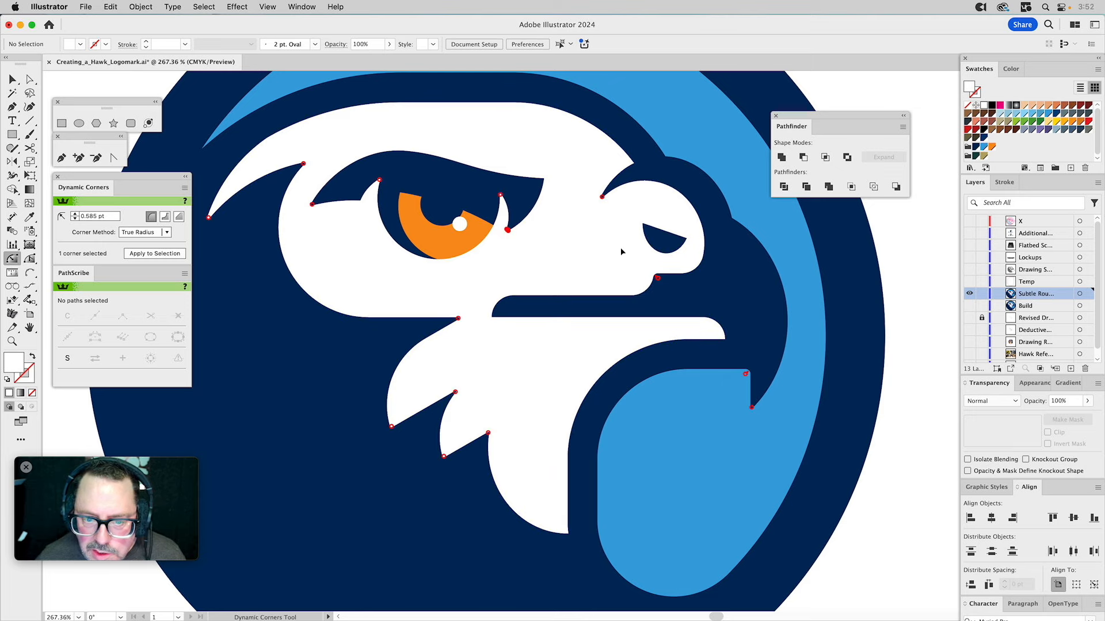
Step: Try rounding the two pointed corners of the nostril with a 0.259 pt radius
{"action": "left_click", "coordinate": [642, 224]}
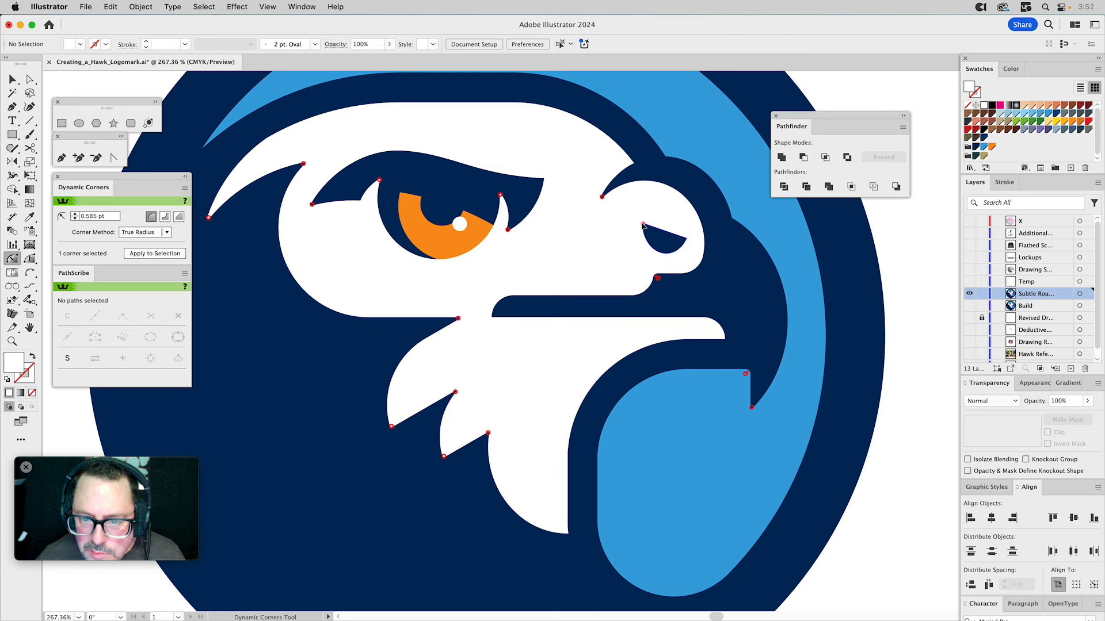
{"action": "left_click", "coordinate": [688, 239]}
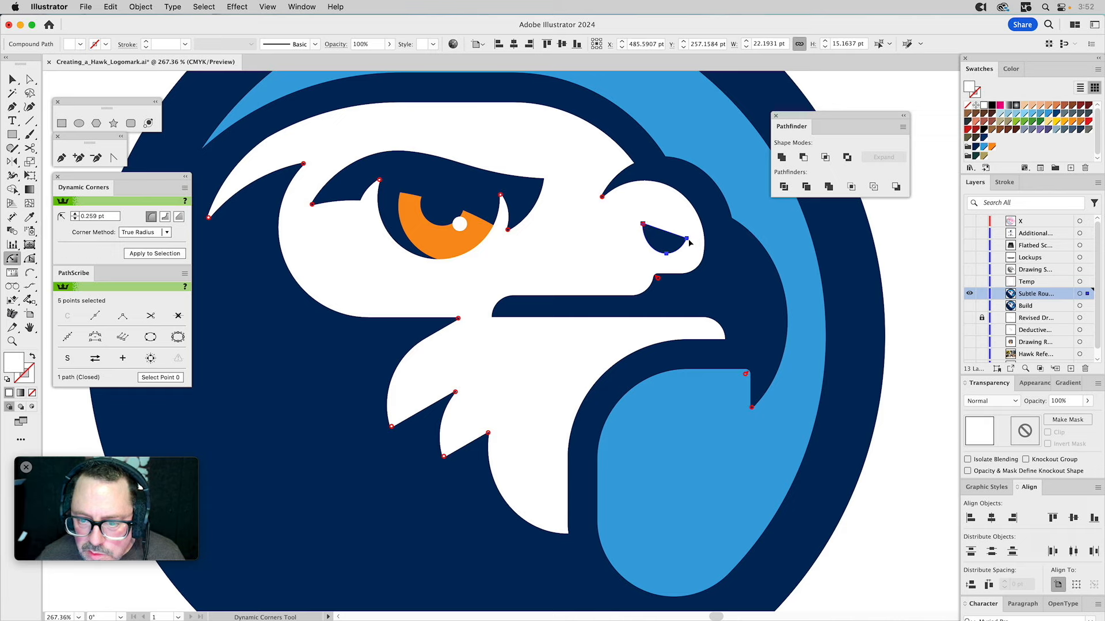
{"action": "key", "text": "v"}
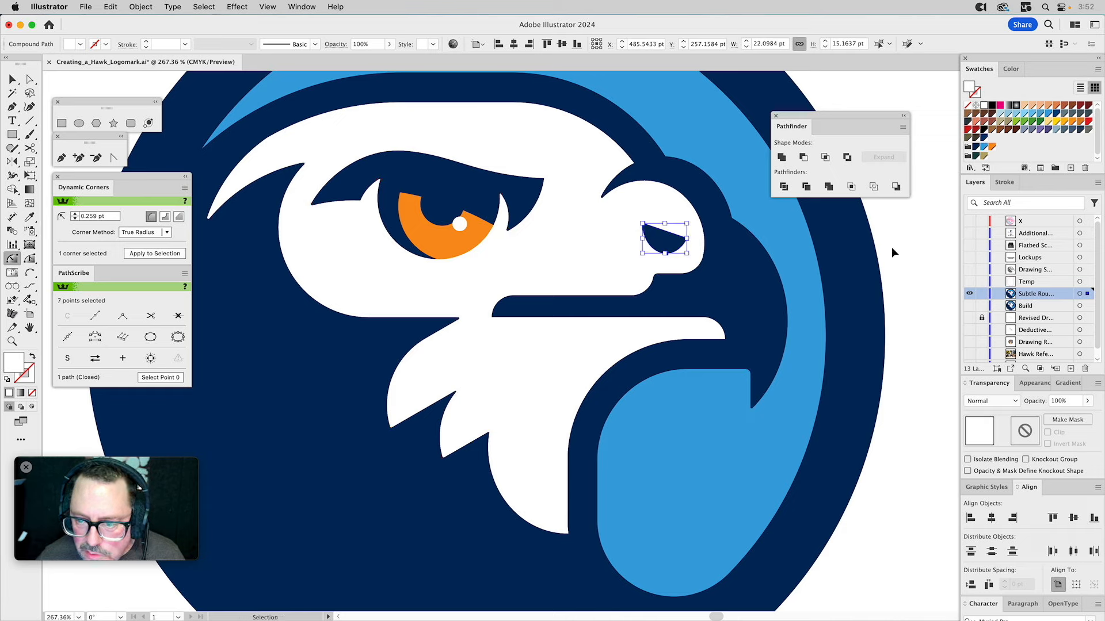
{"action": "left_click", "coordinate": [892, 247]}
{"action": "key", "text": "super+z"}
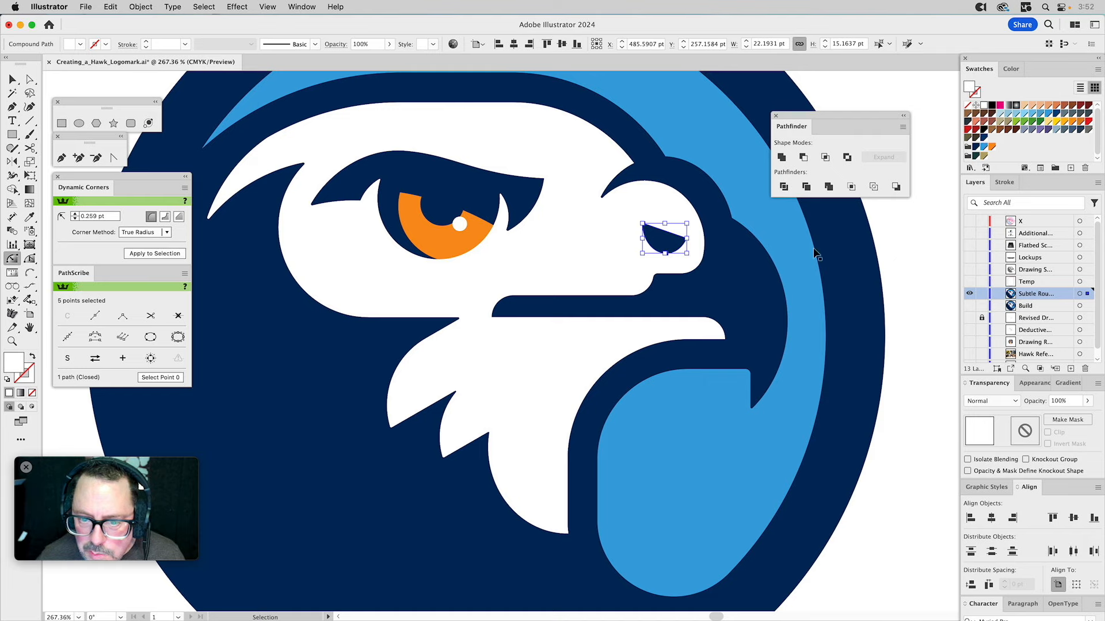
Step: Try removing the extra anchor point beside the nostril's upper tip with the Delete Anchor Point tool, then undo the removal
{"action": "left_click", "coordinate": [12, 341]}
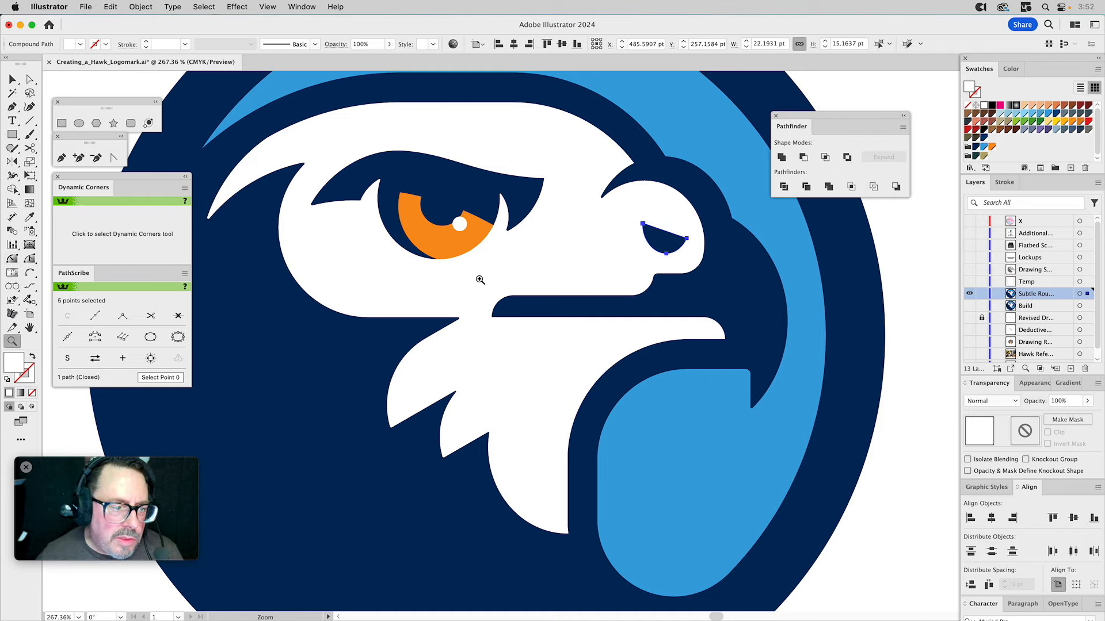
{"action": "left_click_drag", "start_coordinate": [628, 209], "coordinate": [714, 285]}
{"action": "key", "text": "super"}
{"action": "left_click", "coordinate": [399, 173], "text": "super"}
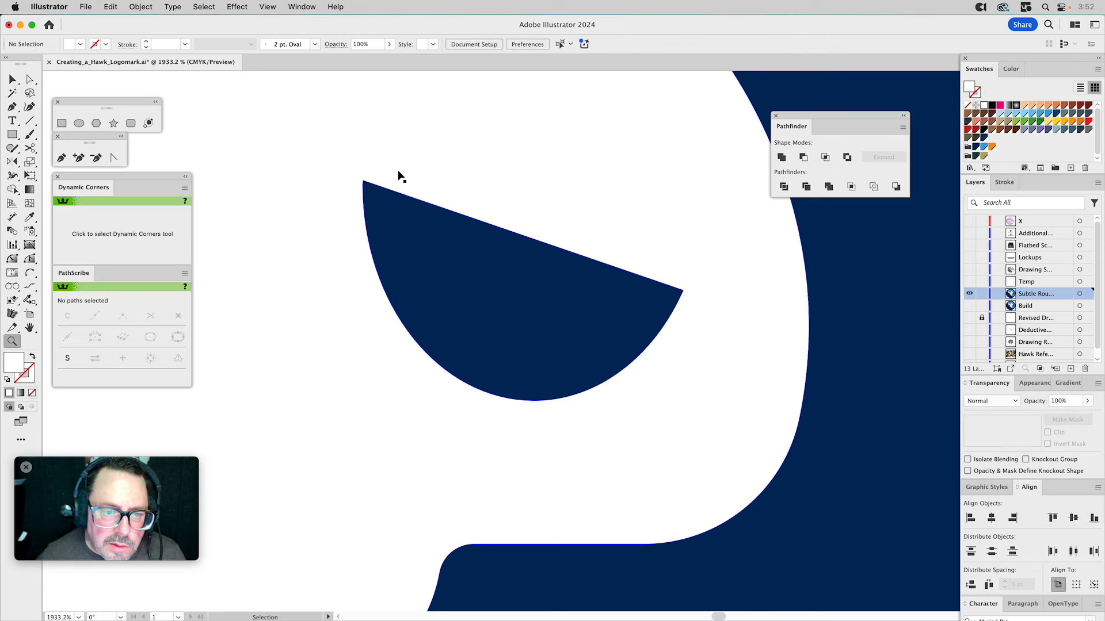
{"action": "key", "text": "a"}
{"action": "left_click", "coordinate": [363, 185]}
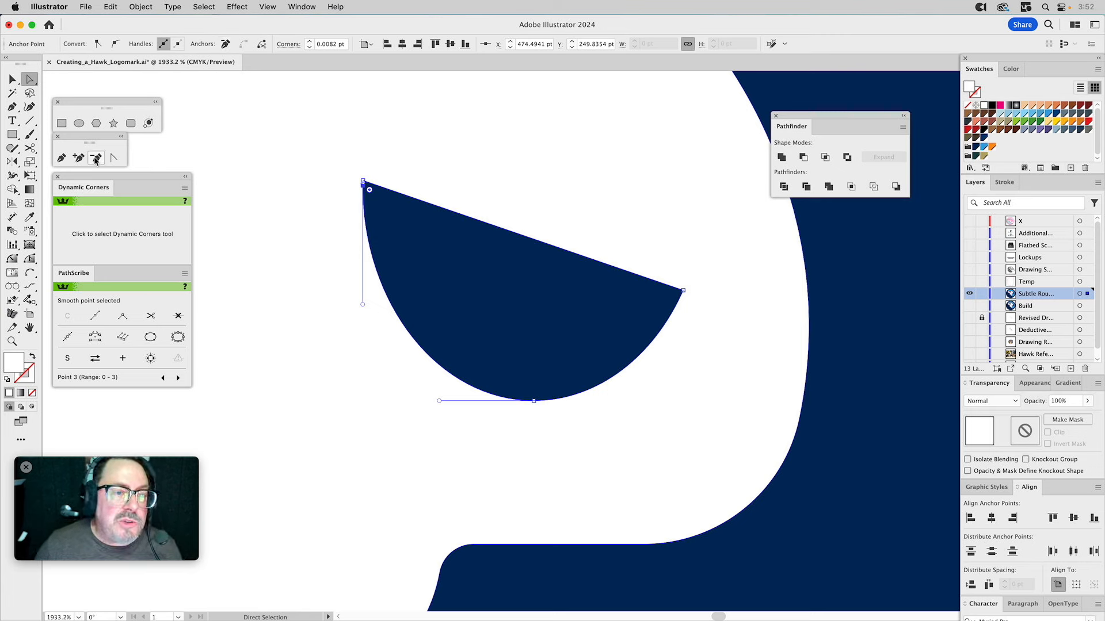
{"action": "left_click", "coordinate": [95, 159]}
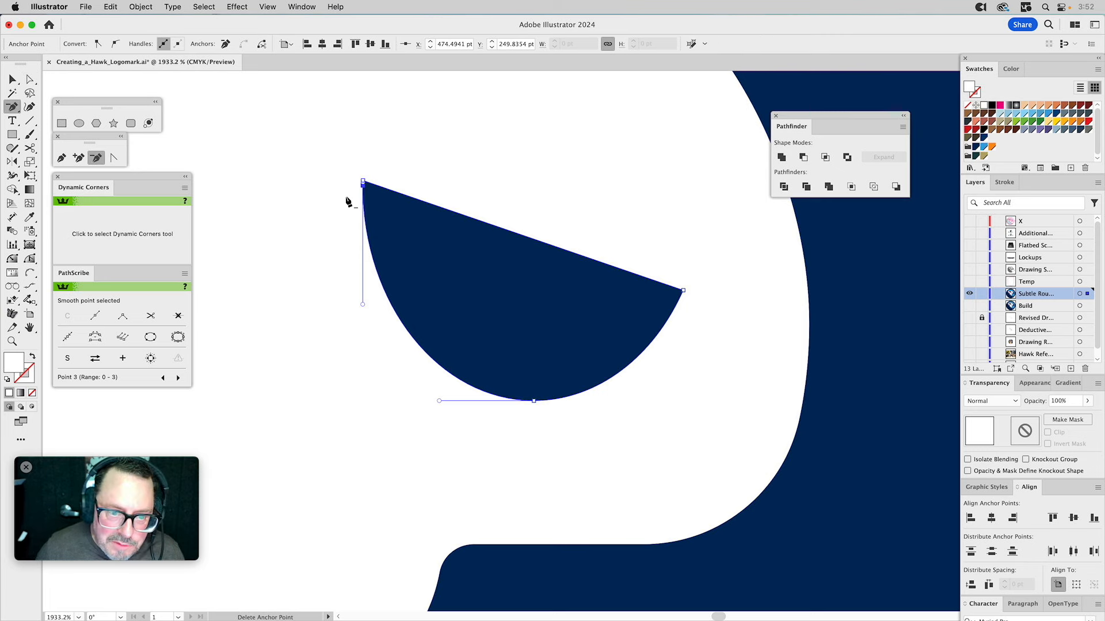
{"action": "left_click", "coordinate": [363, 185]}
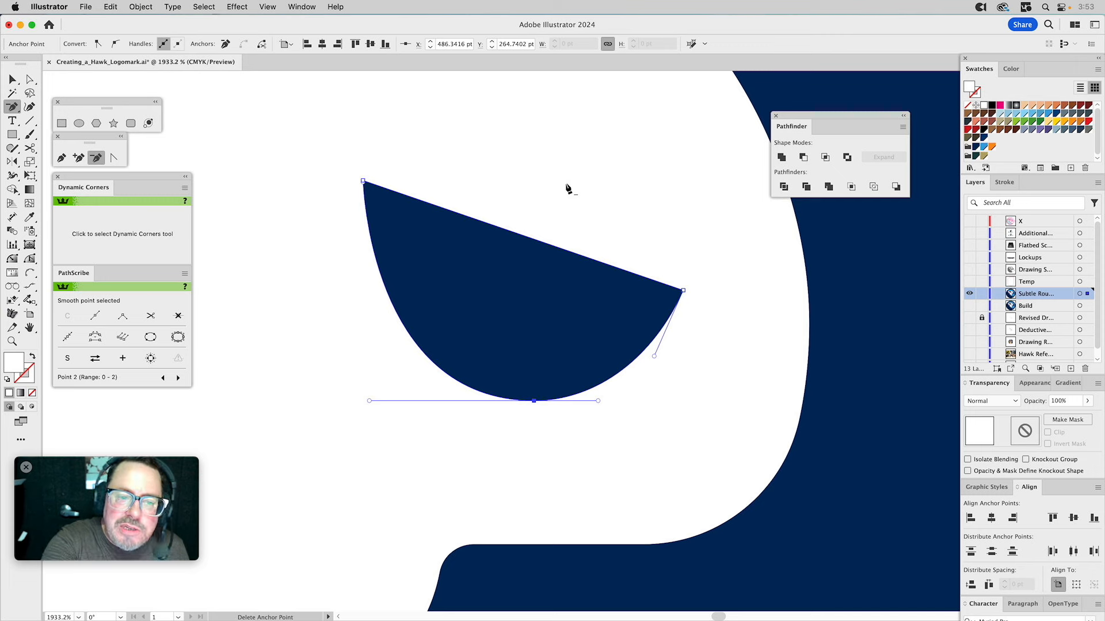
{"action": "key", "text": "super"}
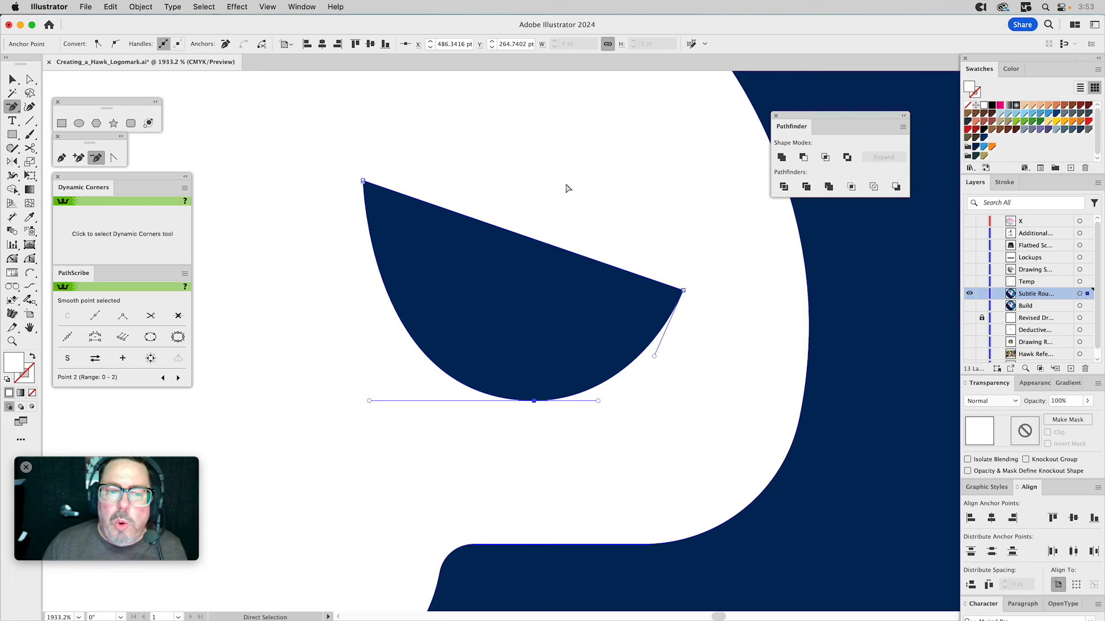
{"action": "key", "text": "super+a"}
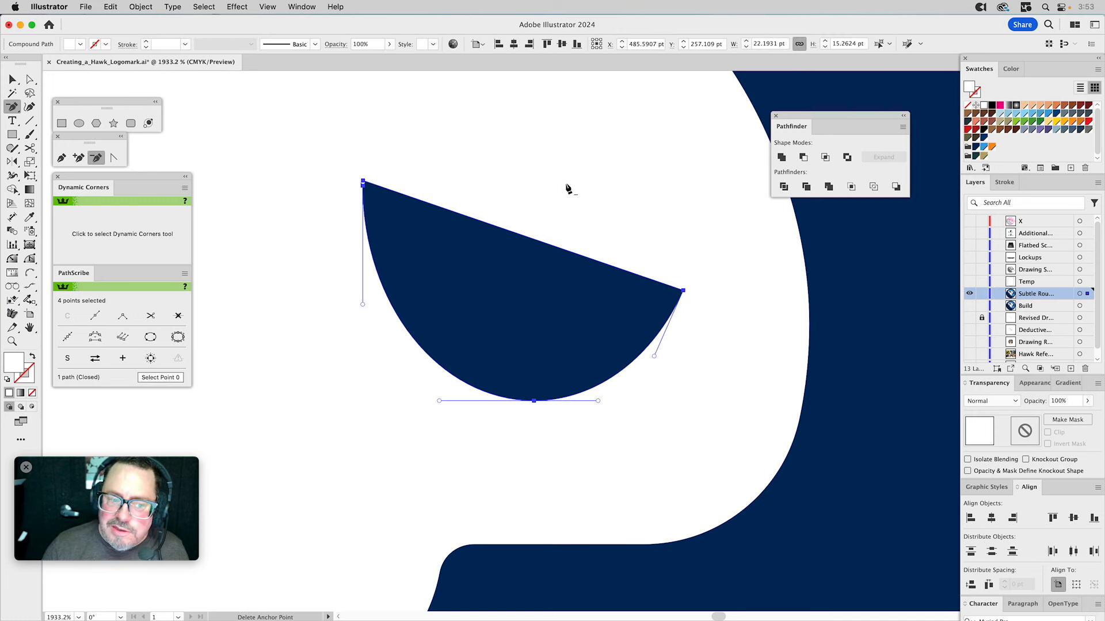
{"action": "key", "text": "a"}
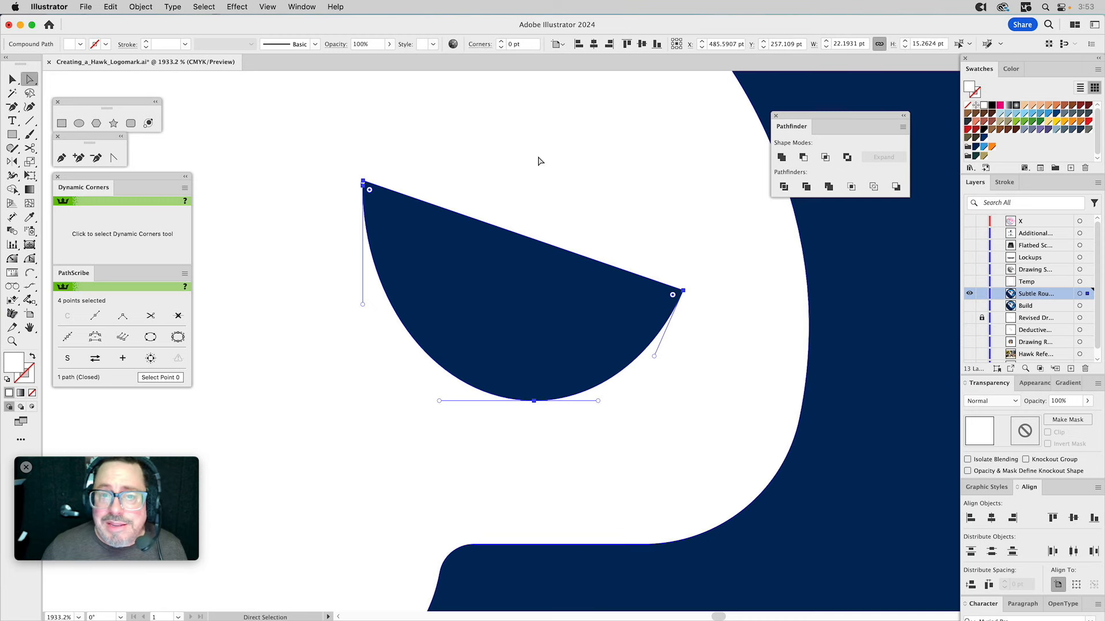
{"action": "key", "text": "super+a"}
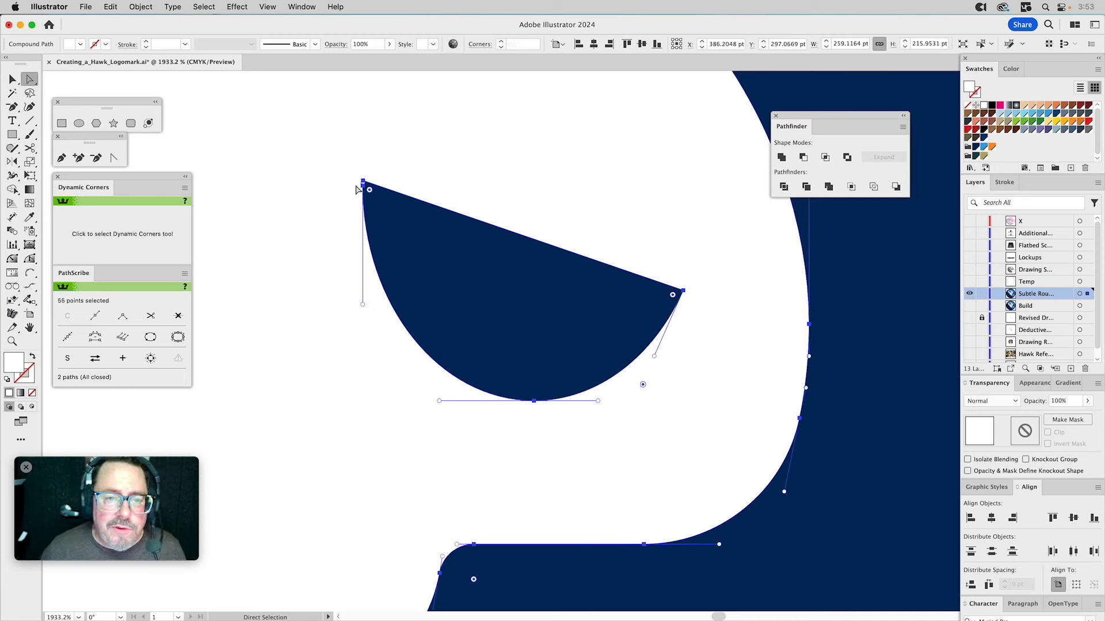
Step: Smart-remove the extra anchor point beside the nostril's upper tip with PathScribe and round both nostril corners to 0.152 pt
{"action": "left_click", "coordinate": [364, 184]}
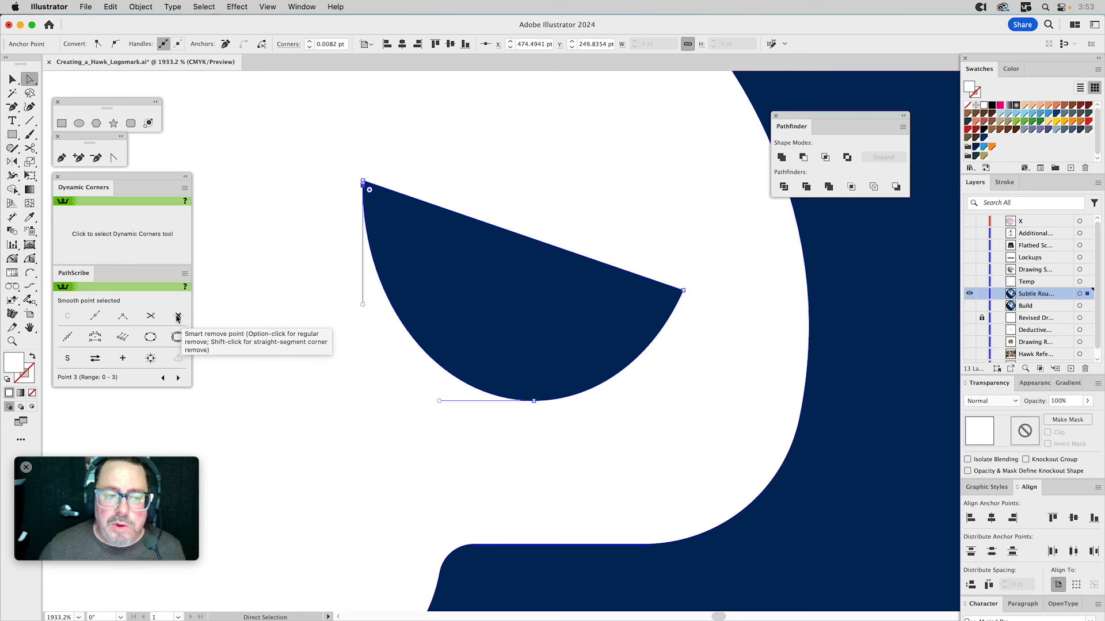
{"action": "left_click", "coordinate": [178, 317]}
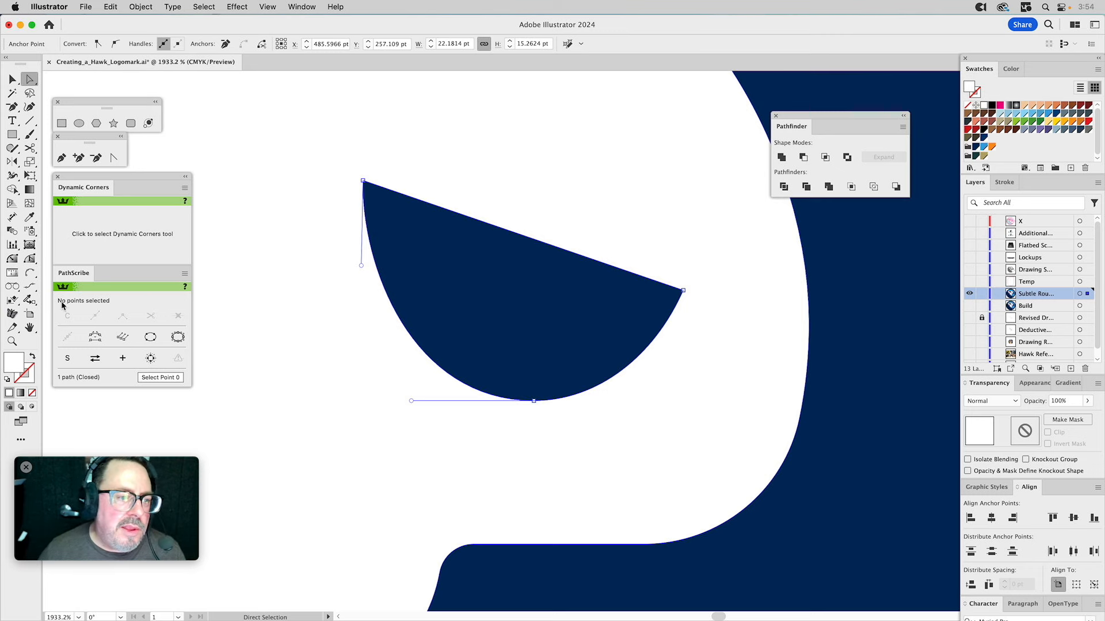
{"action": "left_click", "coordinate": [12, 258]}
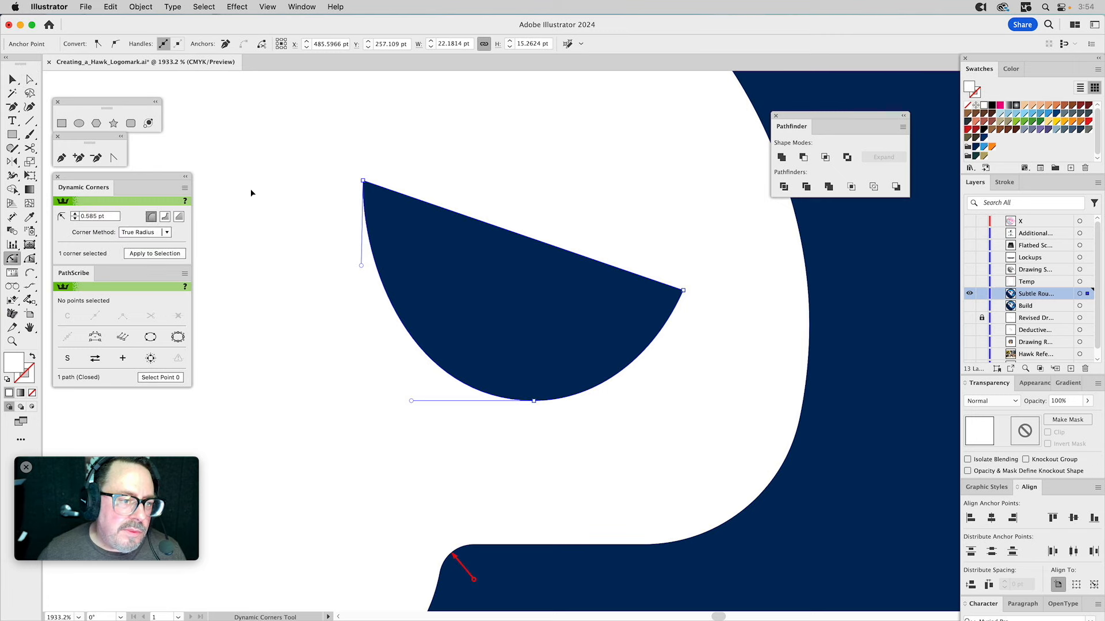
{"action": "left_click_drag", "start_coordinate": [363, 182], "coordinate": [374, 182]}
{"action": "left_click", "coordinate": [683, 292]}
{"action": "left_click", "coordinate": [364, 182]}
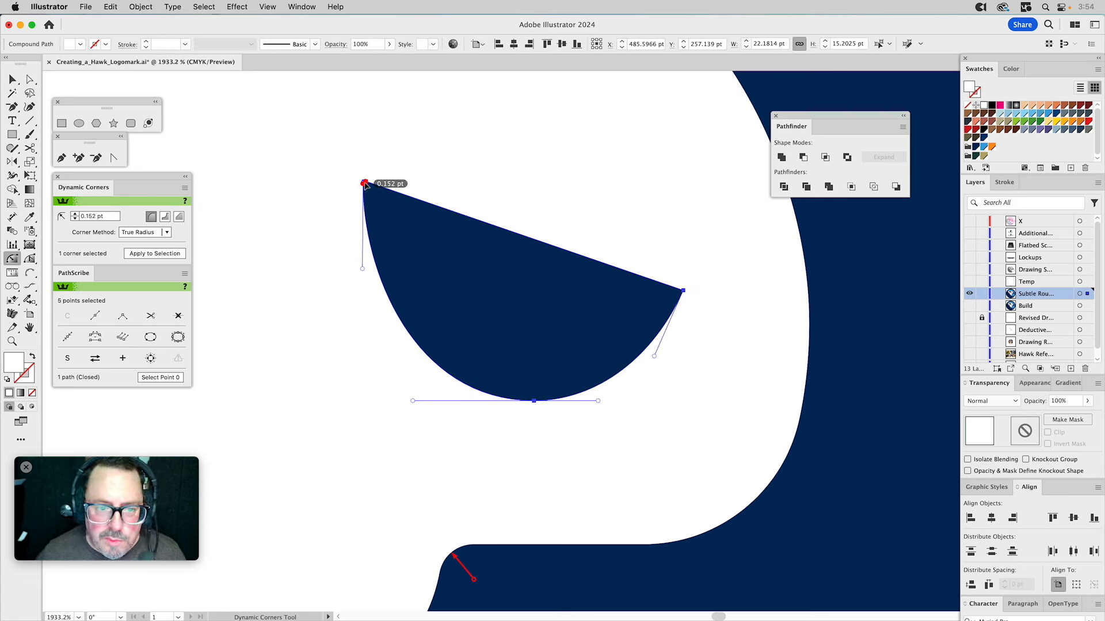
{"action": "left_click", "coordinate": [682, 292], "text": "shift"}
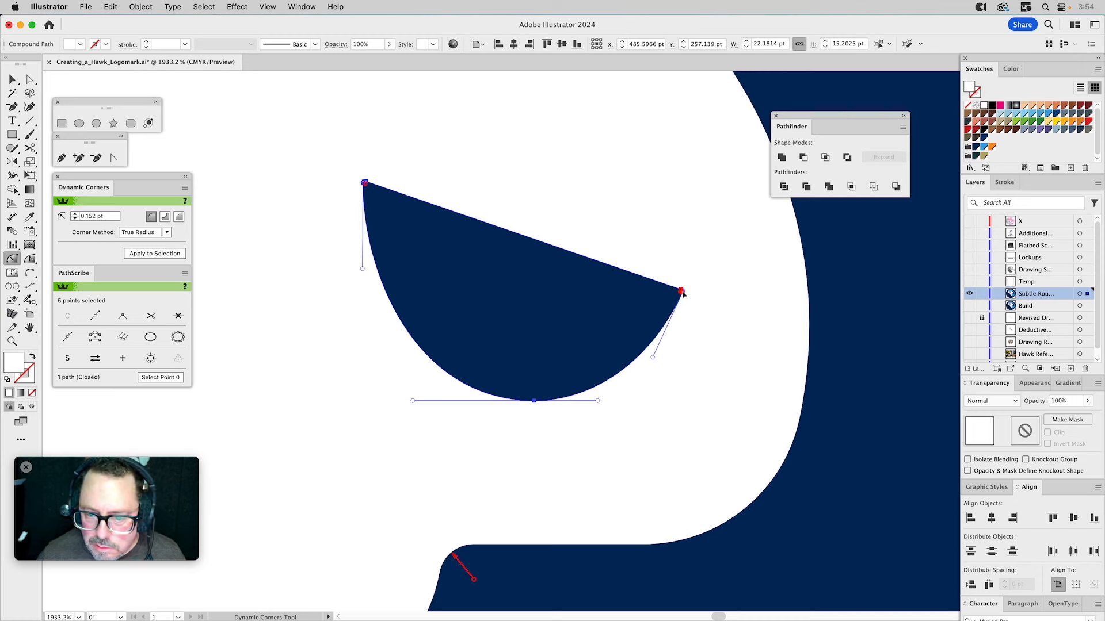
{"action": "left_click", "coordinate": [637, 205]}
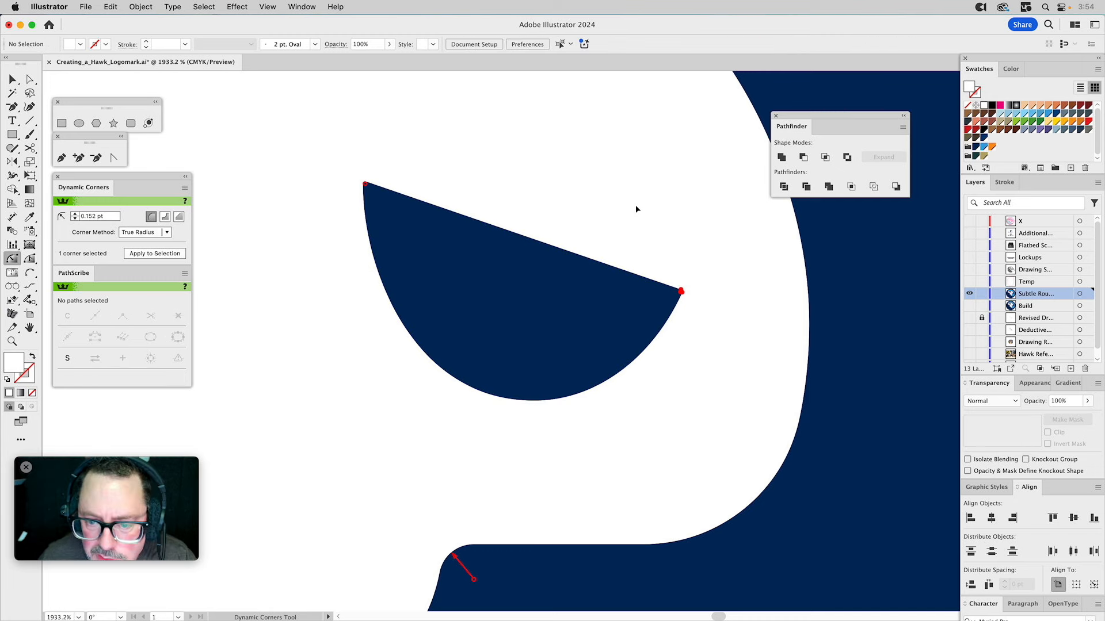
{"action": "key", "text": "v"}
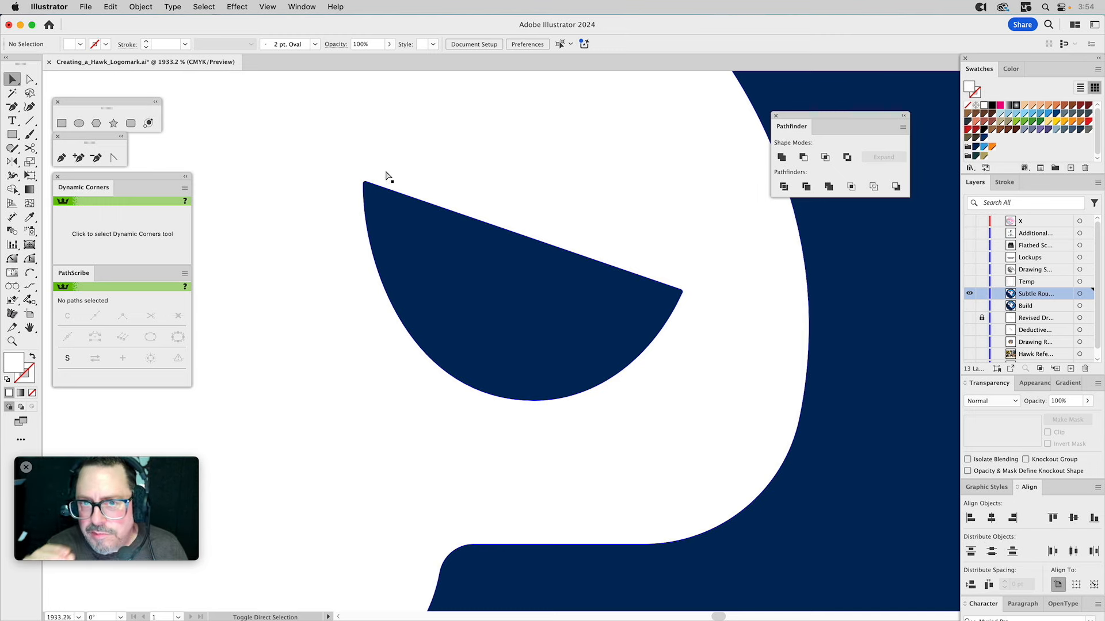
Step: Round the rear tip of the white brow to 0.567 pt and the light blue tip above it to 0.373 pt, leaving nothing selected
{"action": "key", "text": "super+0"}
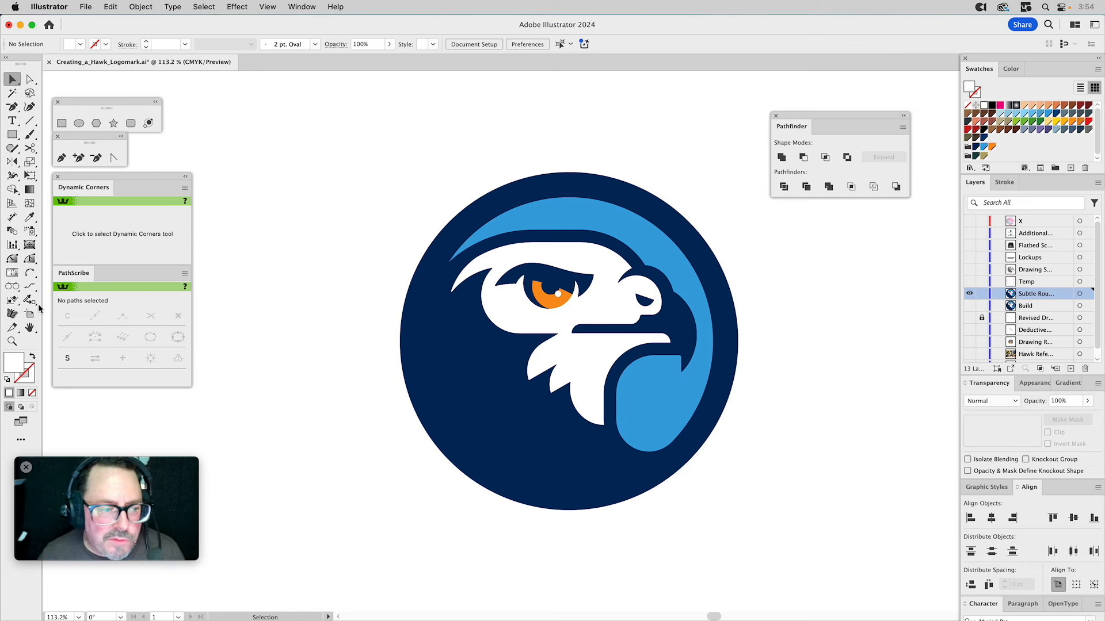
{"action": "left_click", "coordinate": [12, 341]}
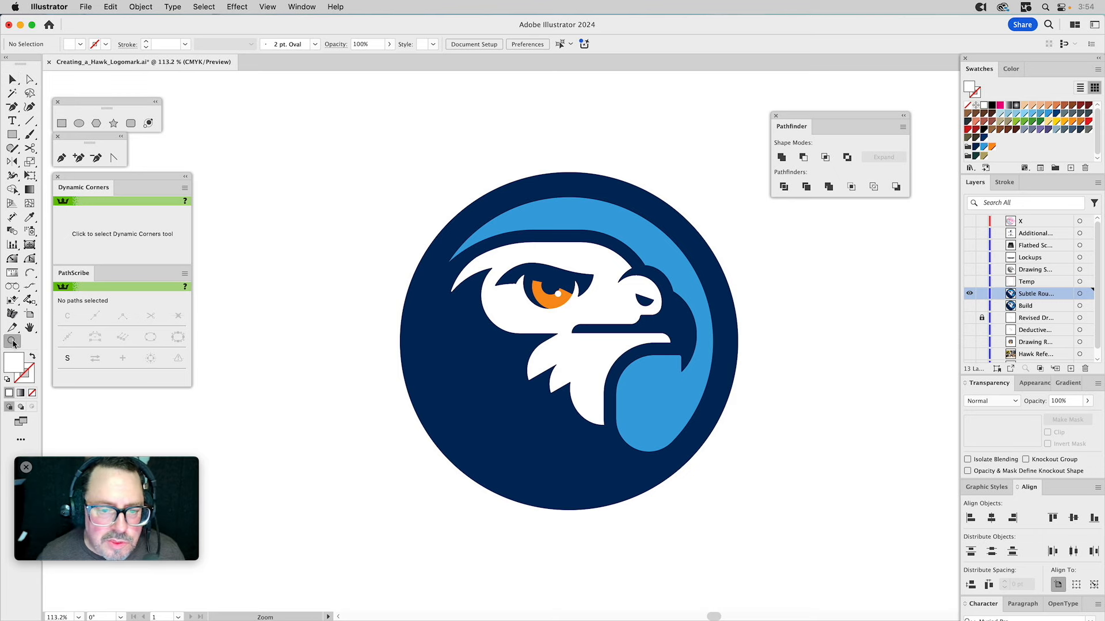
{"action": "left_click_drag", "start_coordinate": [408, 205], "coordinate": [595, 407]}
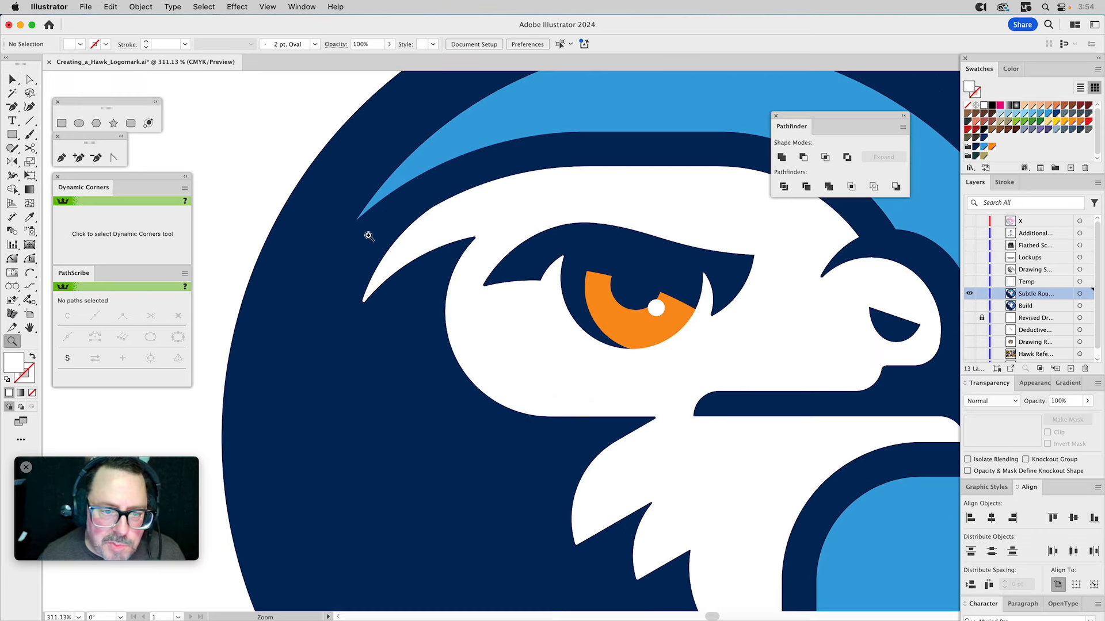
{"action": "left_click", "coordinate": [30, 259]}
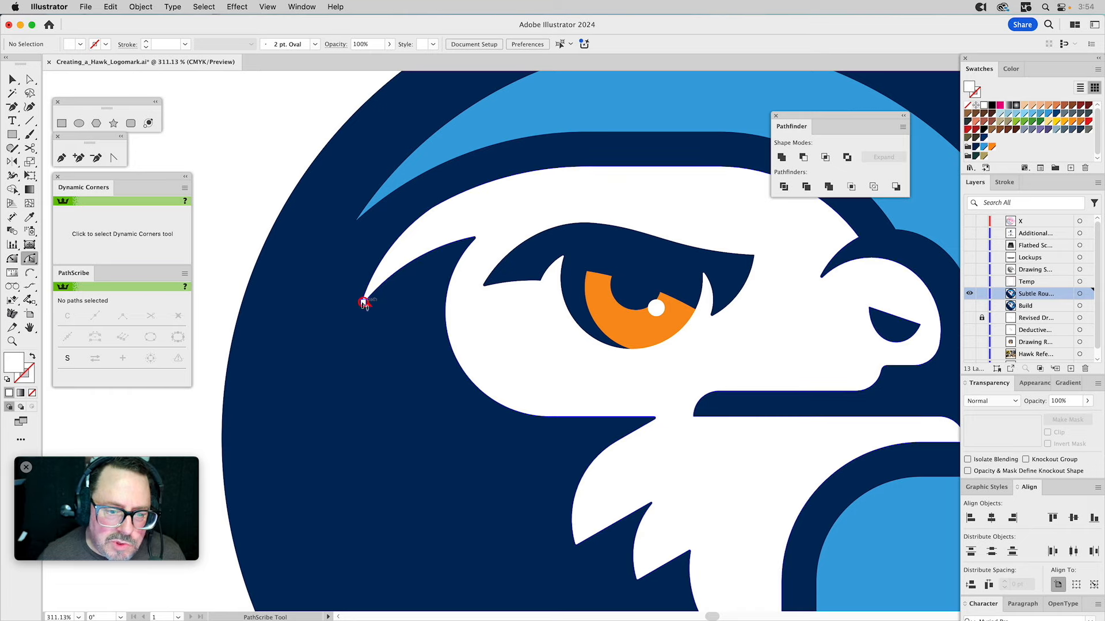
{"action": "left_click", "coordinate": [12, 259]}
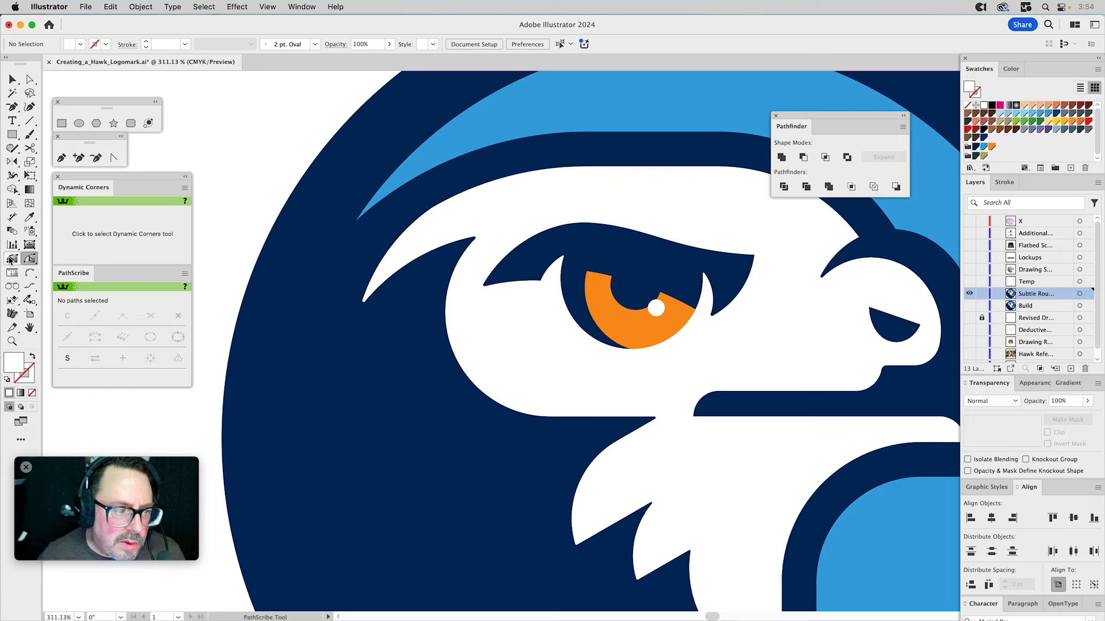
{"action": "left_click", "coordinate": [363, 302]}
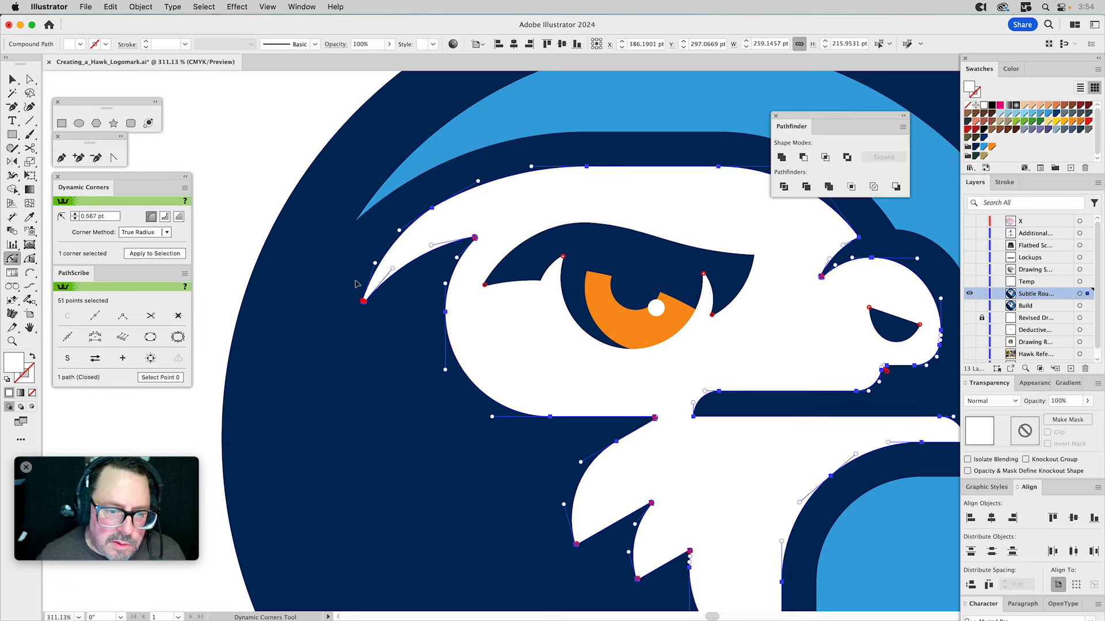
{"action": "left_click", "coordinate": [362, 218], "text": "shift"}
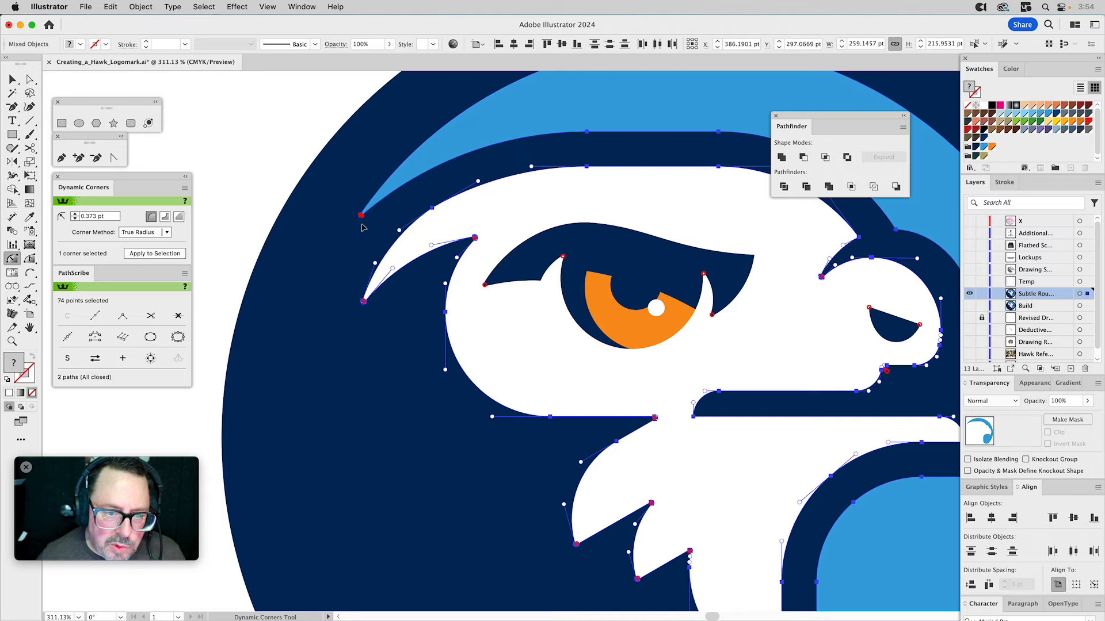
{"action": "left_click", "coordinate": [253, 162]}
Step: Round the white shape's point where the brow meets the top of the beak to 0.422 pt and deselect it
{"action": "left_click_drag", "start_coordinate": [750, 388], "coordinate": [564, 348]}
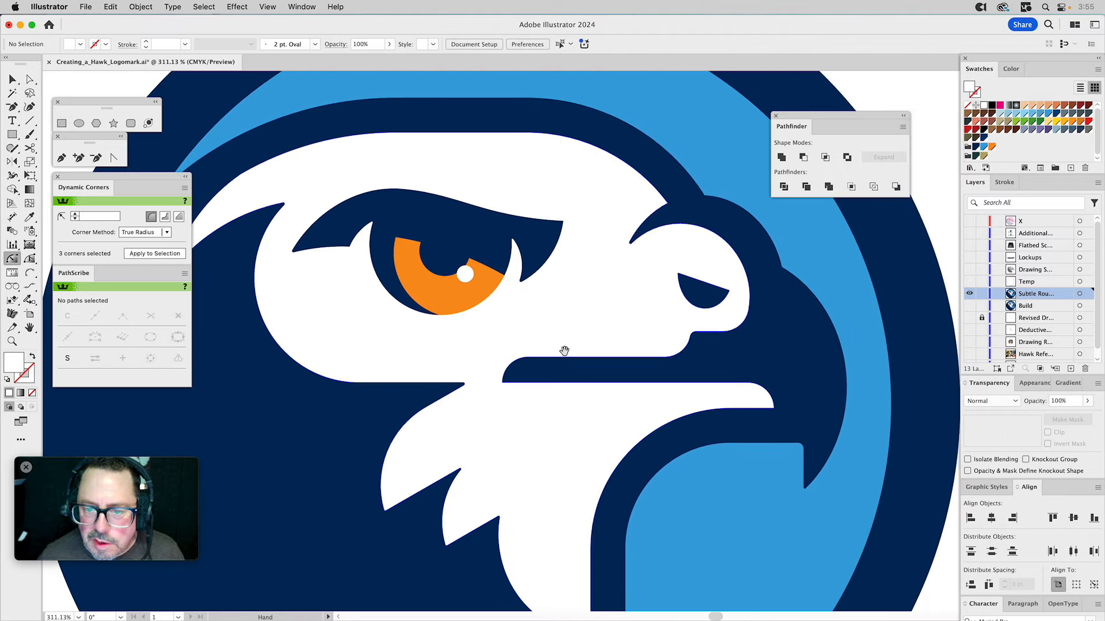
{"action": "left_click_drag", "start_coordinate": [667, 203], "coordinate": [665, 213]}
{"action": "key", "text": "v"}
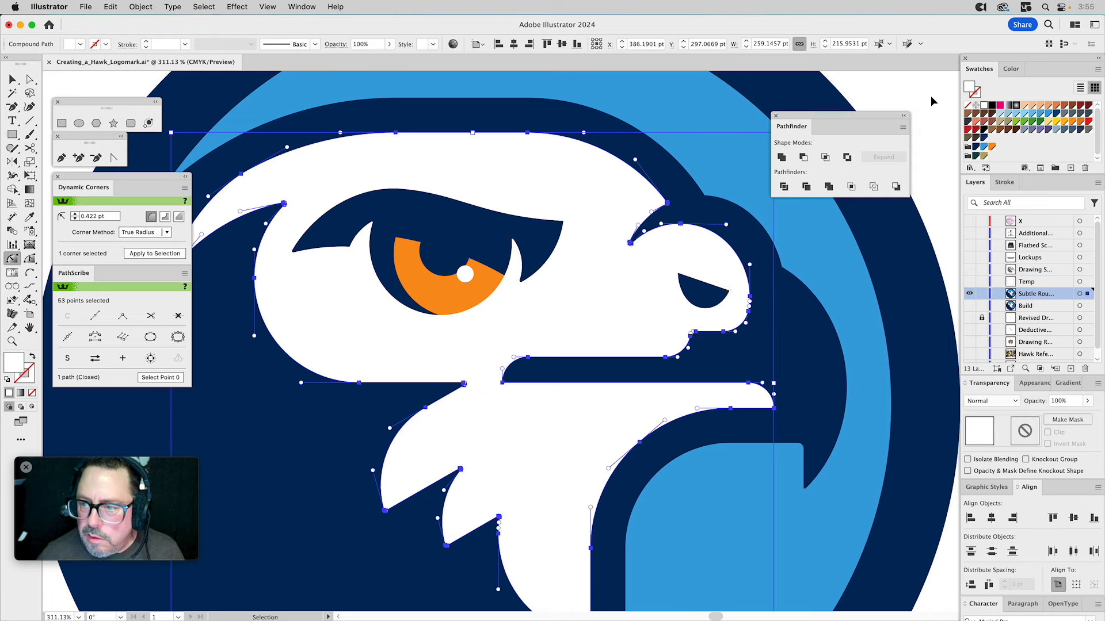
{"action": "left_click", "coordinate": [931, 95]}
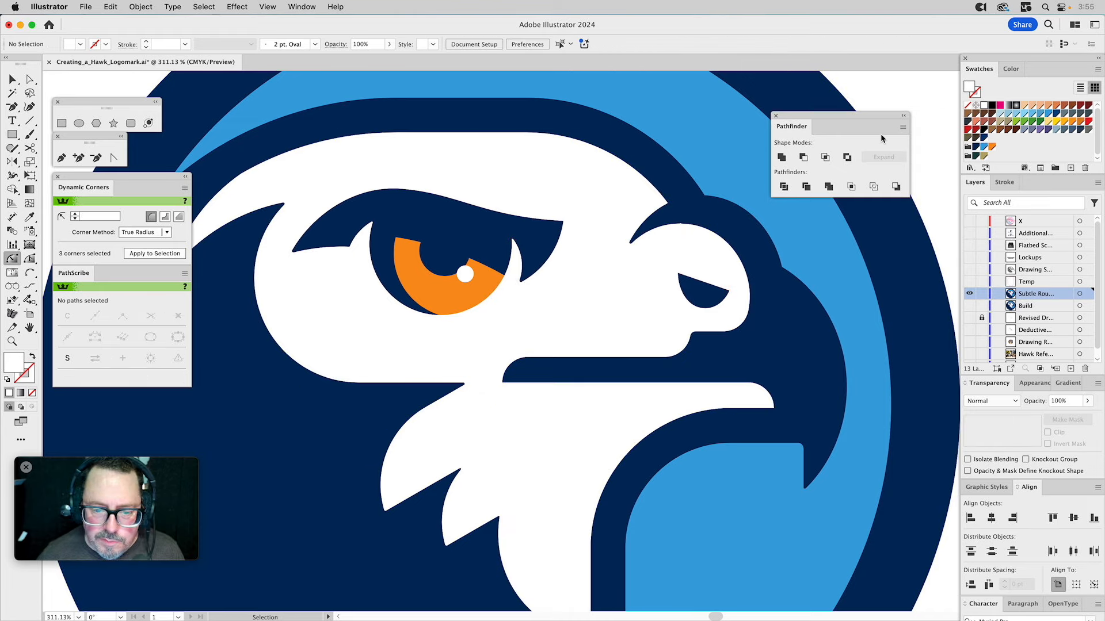
Step: Examine the whole hawk logomark at 100% to judge its rounded corners
{"action": "left_click", "coordinate": [777, 406]}
{"action": "key", "text": "shift+c"}
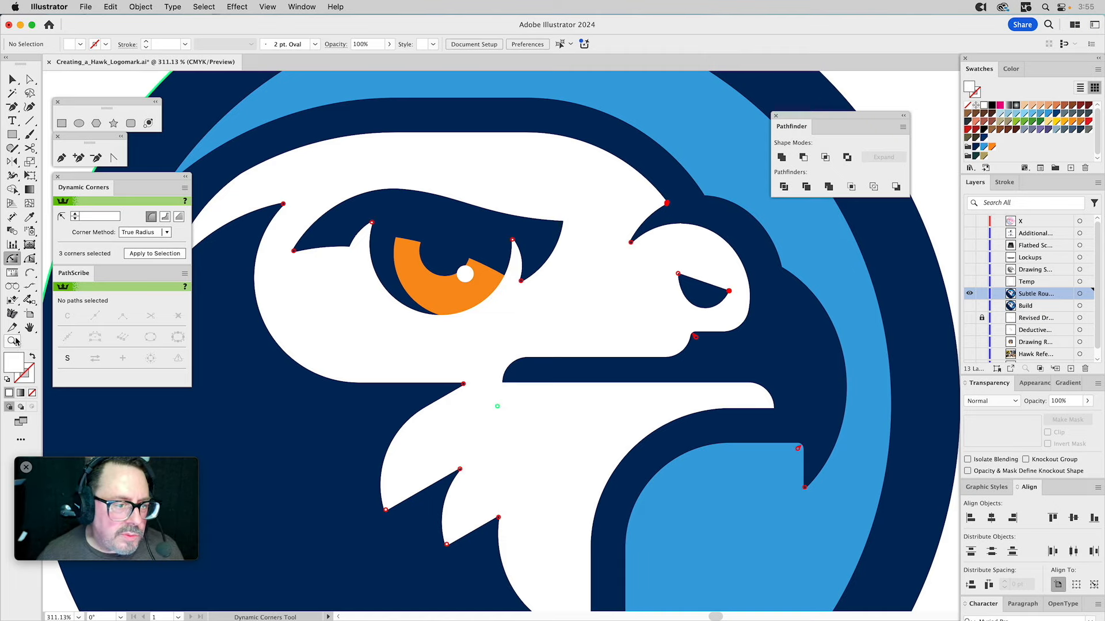
{"action": "left_click", "coordinate": [13, 341]}
{"action": "left_click", "coordinate": [517, 345], "text": "alt"}
{"action": "left_click", "coordinate": [568, 346], "text": "alt"}
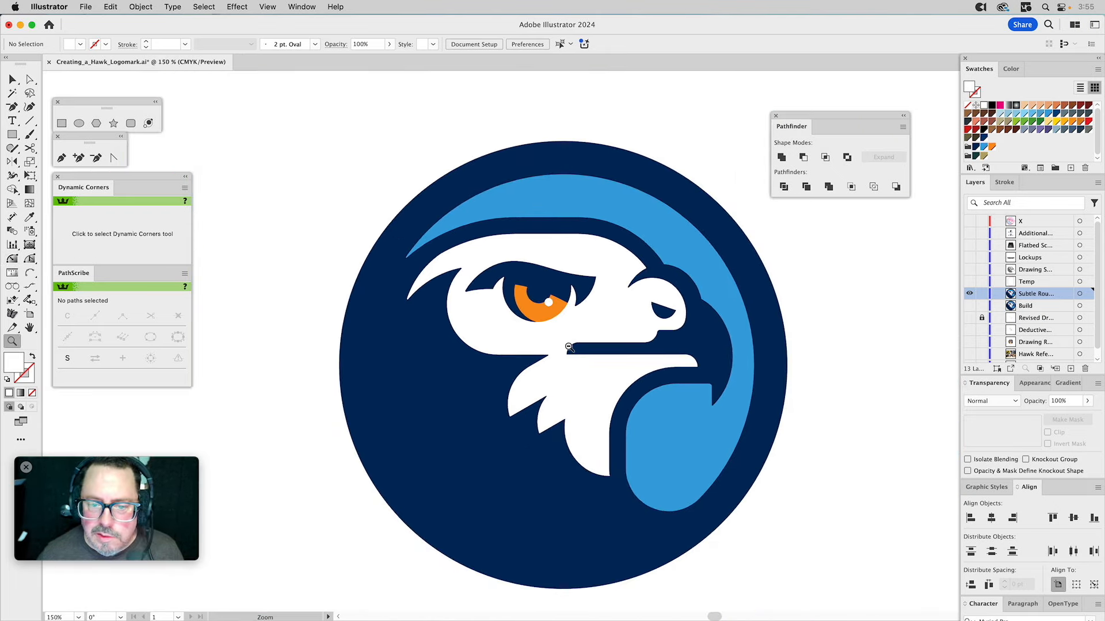
{"action": "left_click", "coordinate": [568, 347], "text": "alt"}
{"action": "key", "text": "v"}
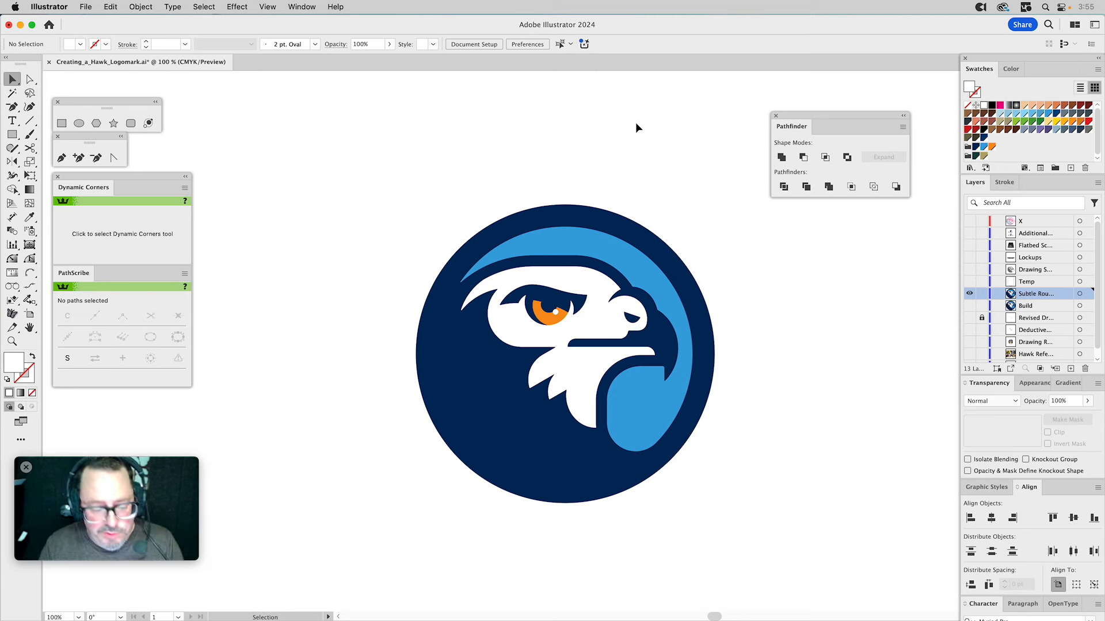
{"action": "key", "text": "a"}
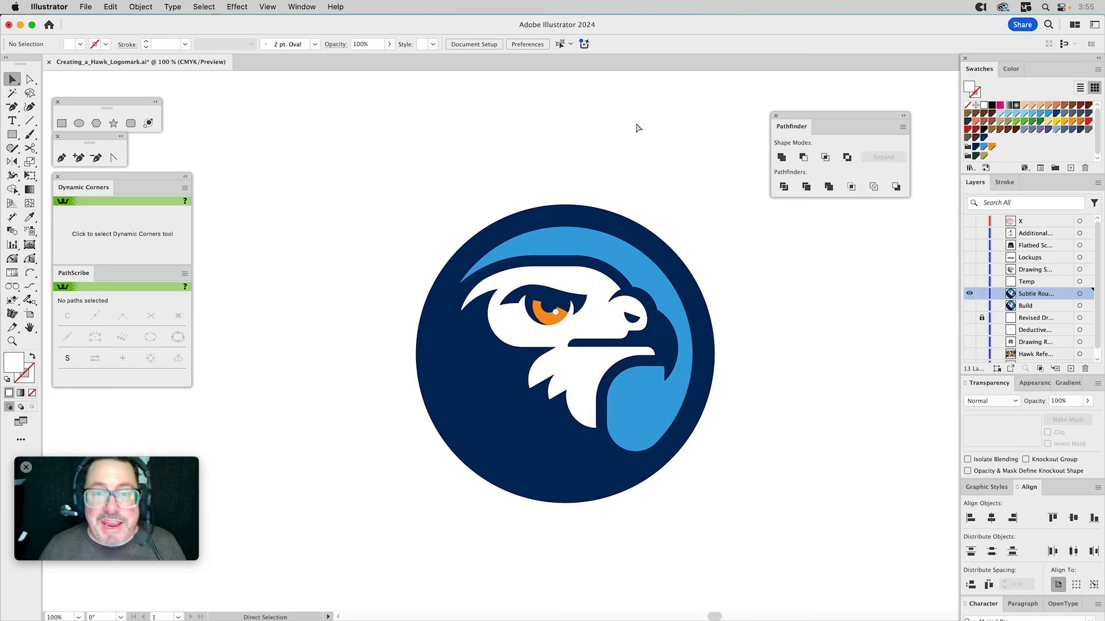
Step: Save the document, then show the pencil shading sketch layer over the hawk logomark and lock it
{"action": "key", "text": "super+s"}
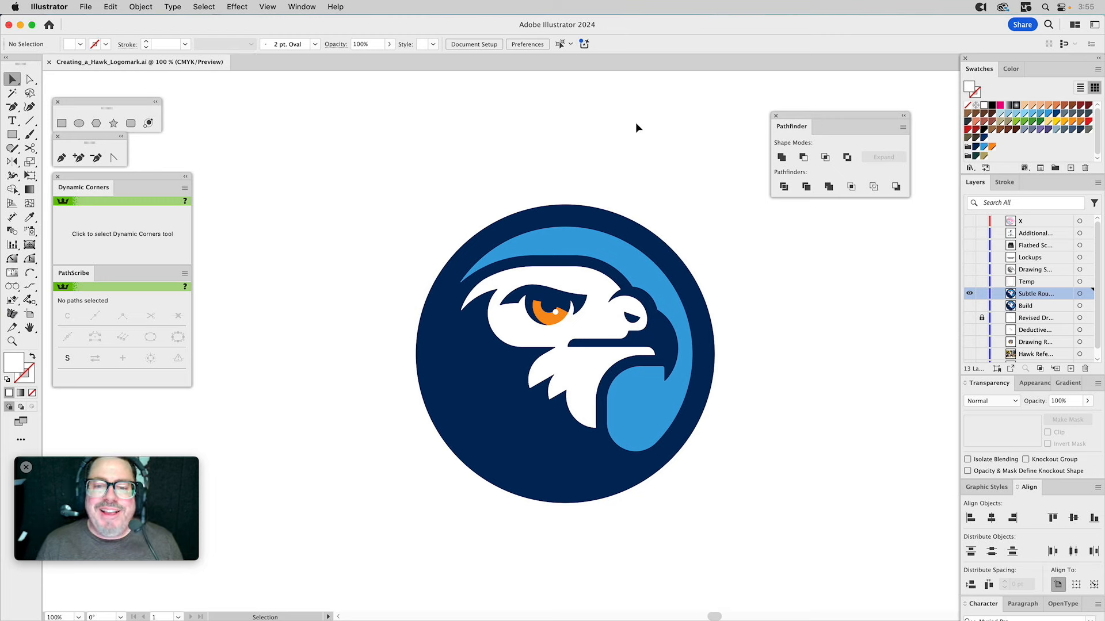
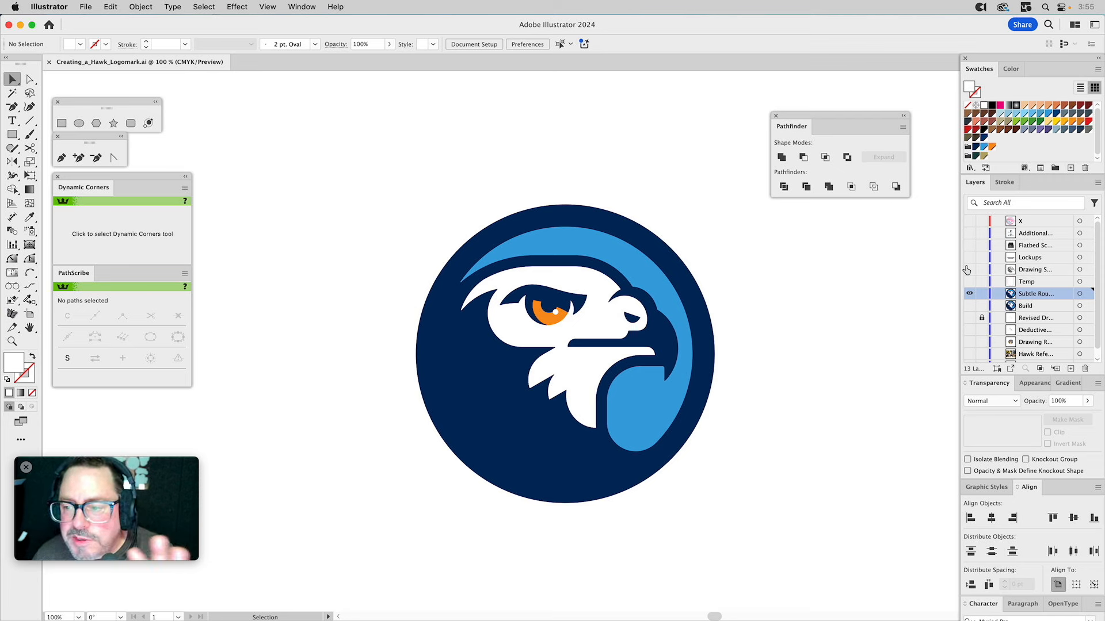
{"action": "left_click", "coordinate": [969, 270]}
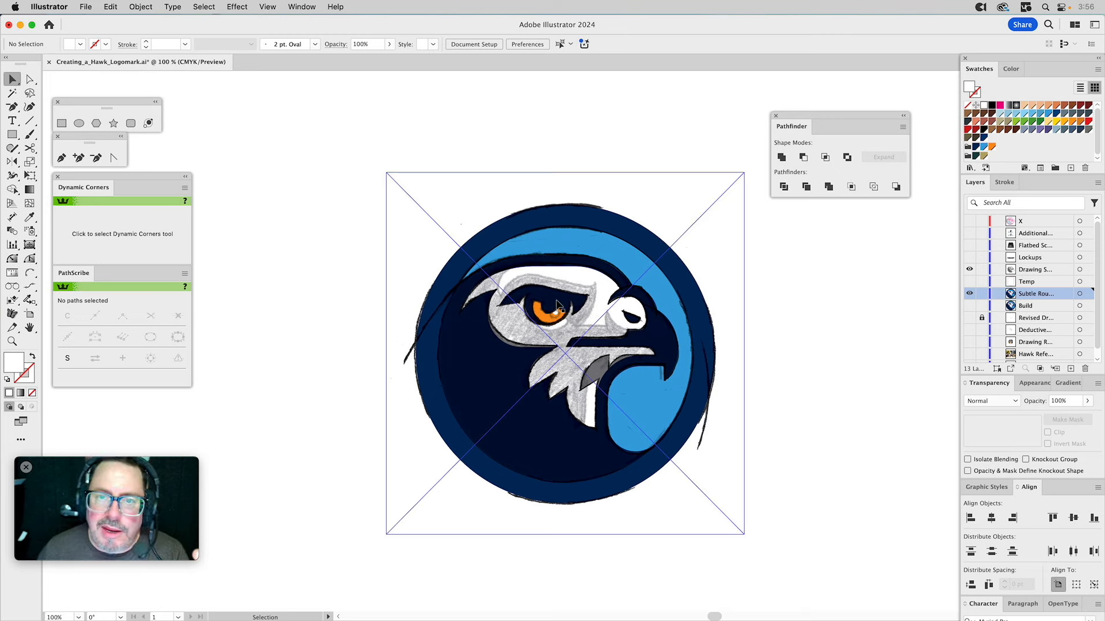
{"action": "left_click", "coordinate": [982, 270]}
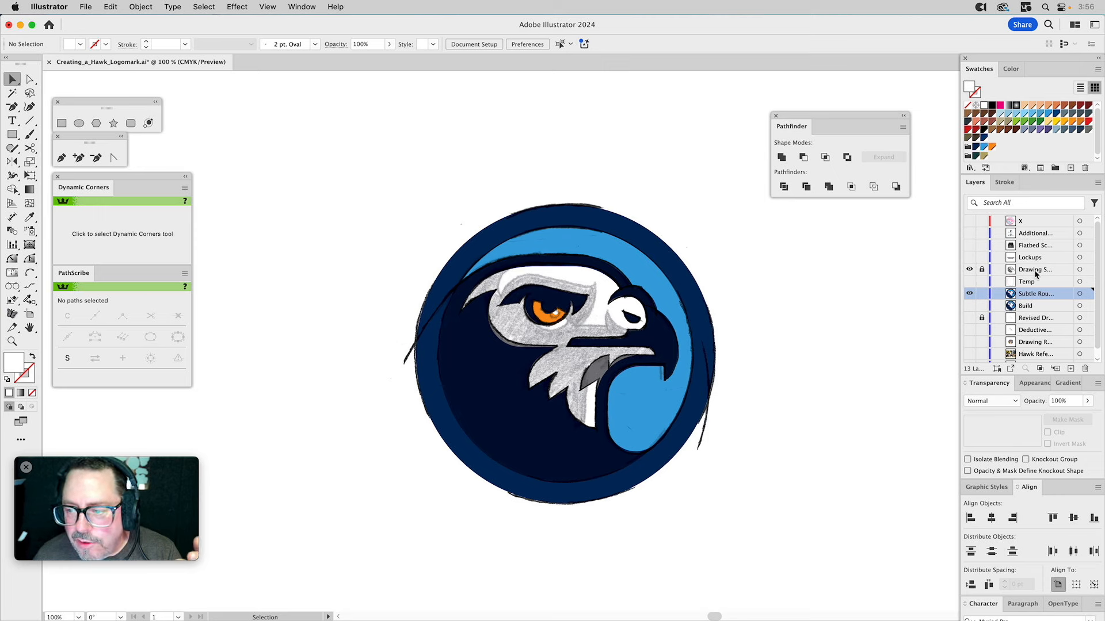
Step: Create a new layer directly above the shading sketch layer and set its layer color to Medium Blue
{"action": "left_click", "coordinate": [1030, 271]}
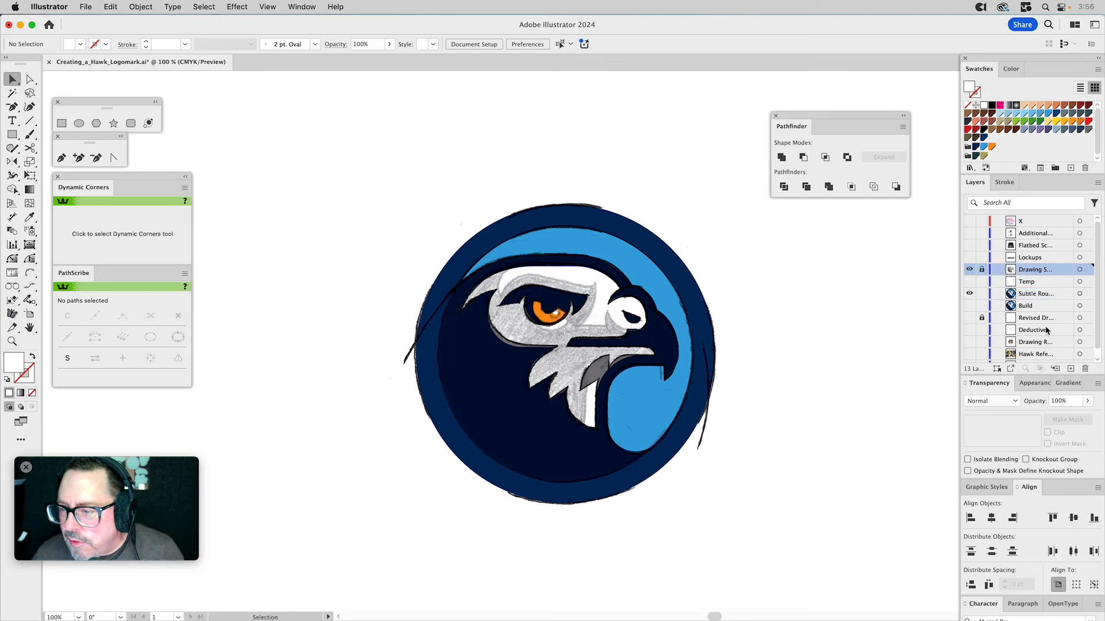
{"action": "left_click", "coordinate": [1071, 369]}
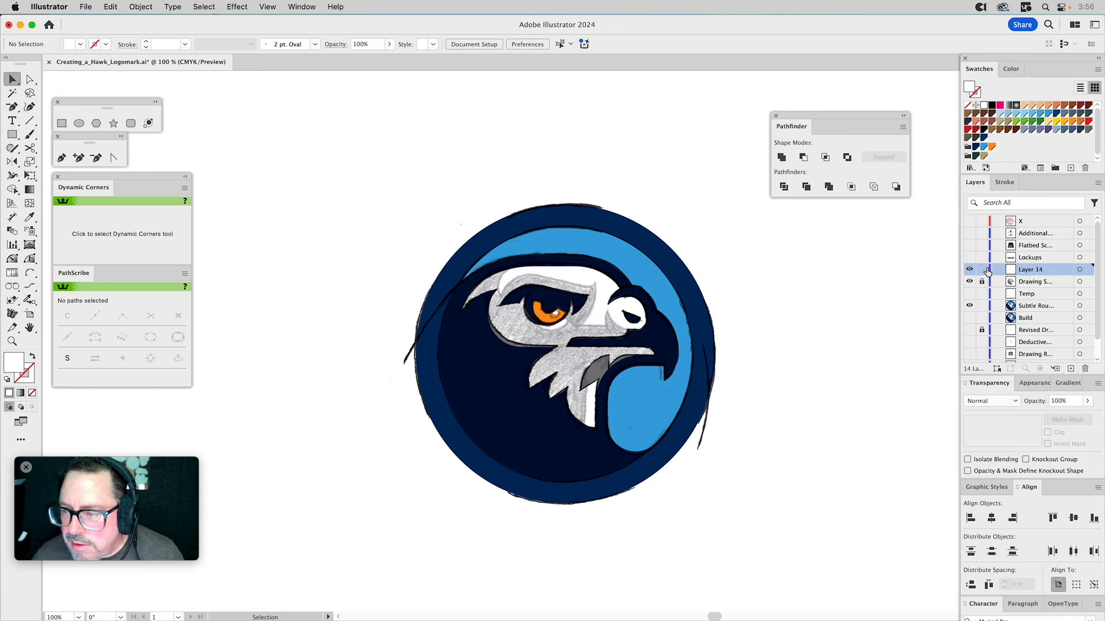
{"action": "double_click", "coordinate": [1061, 273]}
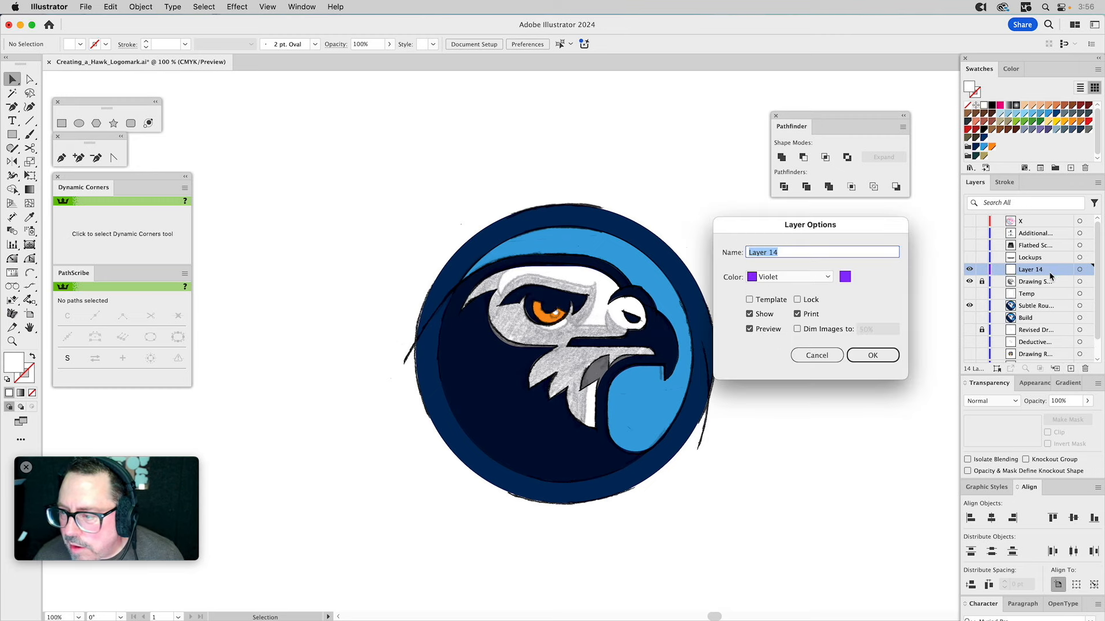
{"action": "left_click", "coordinate": [796, 279]}
{"action": "left_click", "coordinate": [792, 321]}
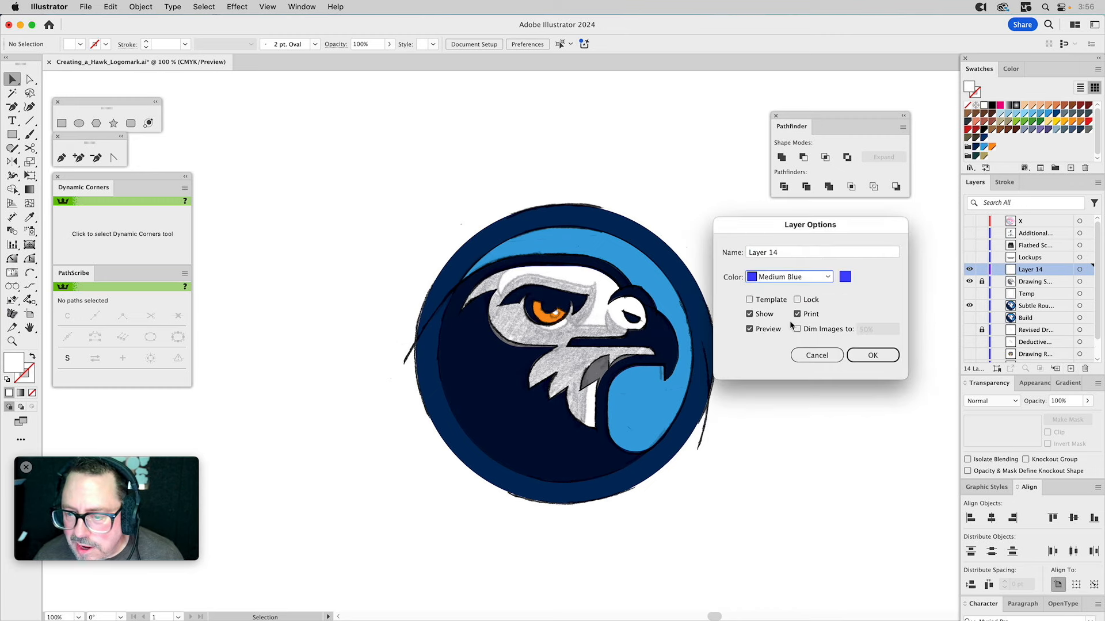
{"action": "left_click", "coordinate": [873, 355]}
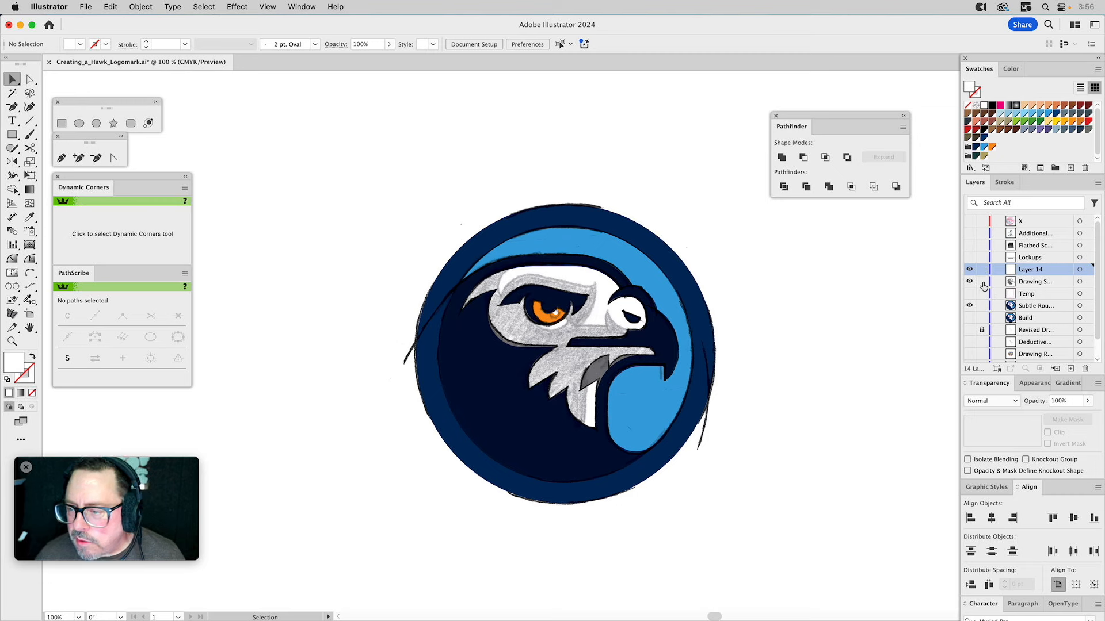
Step: Reduce the linked shading sketch's opacity to 40%, lock its layer, and make the new empty layer active
{"action": "left_click", "coordinate": [591, 285]}
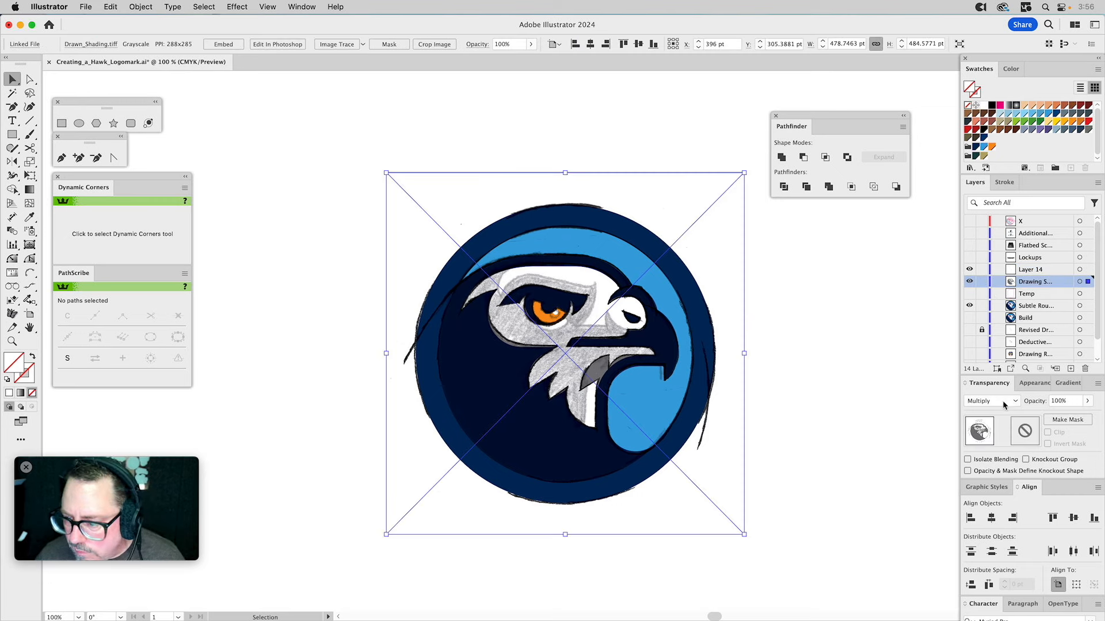
{"action": "left_click", "coordinate": [1064, 399]}
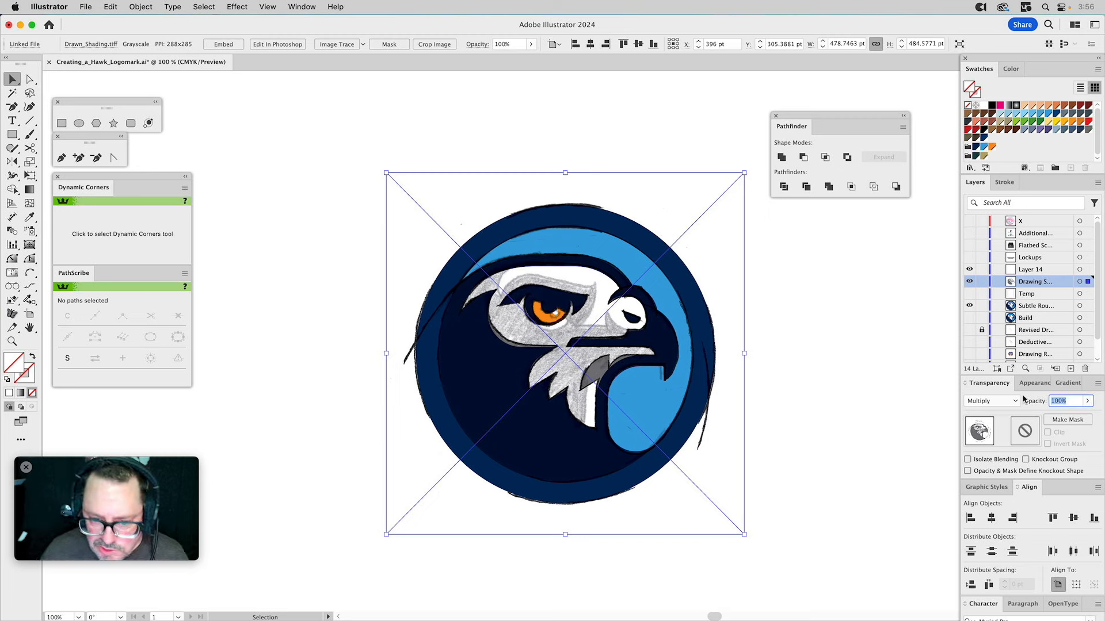
{"action": "type", "text": "40"}
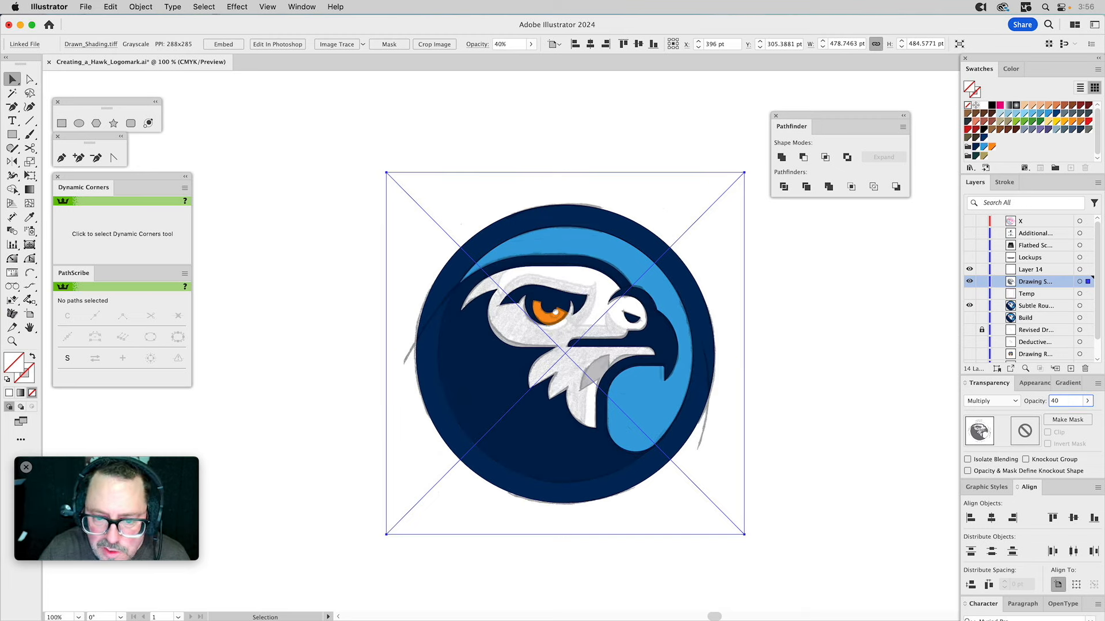
{"action": "left_click", "coordinate": [981, 282]}
{"action": "left_click", "coordinate": [1028, 270]}
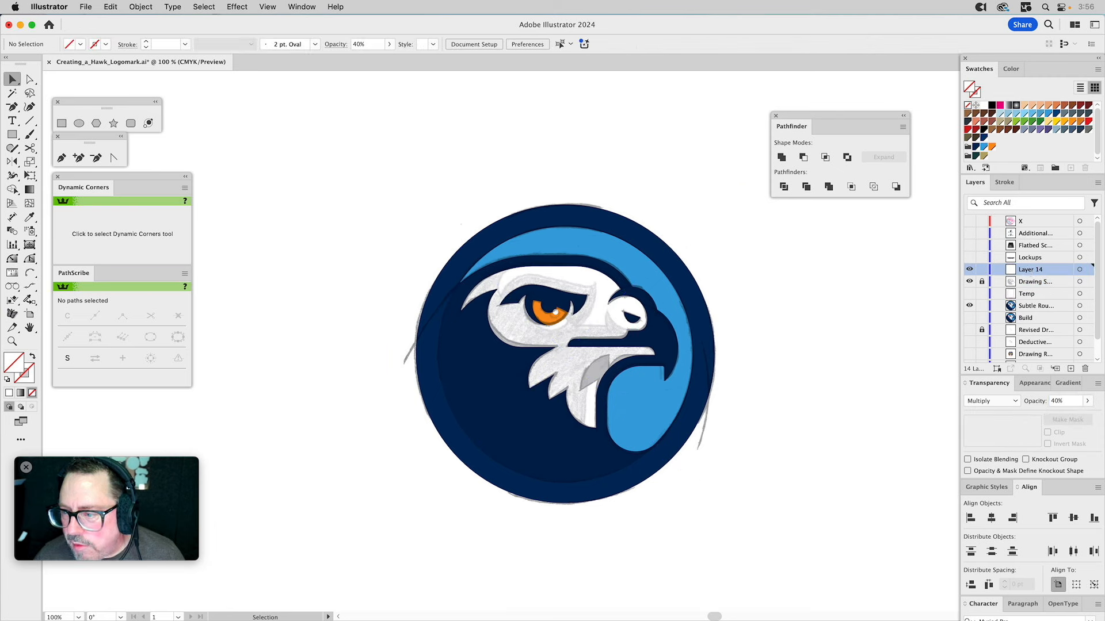
Step: Isolate the navy eye and eyelid shape in the Subtle Rounds artwork, copy it, and exit isolation mode
{"action": "left_click", "coordinate": [12, 342]}
{"action": "left_click_drag", "start_coordinate": [434, 218], "coordinate": [762, 463]}
{"action": "left_click_drag", "start_coordinate": [653, 374], "coordinate": [738, 379]}
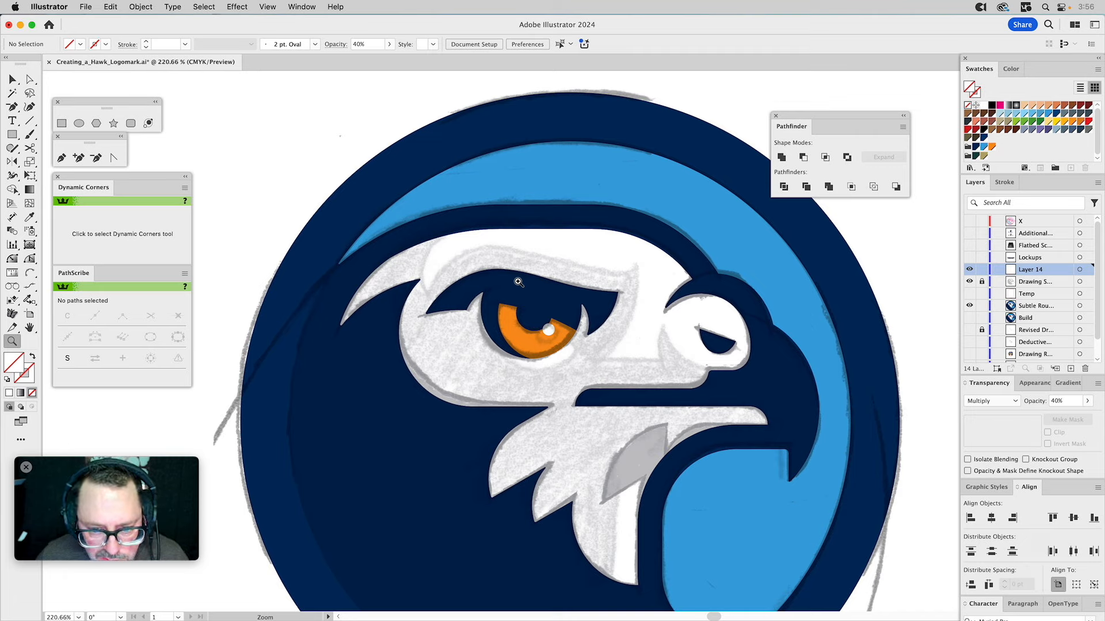
{"action": "key", "text": "v"}
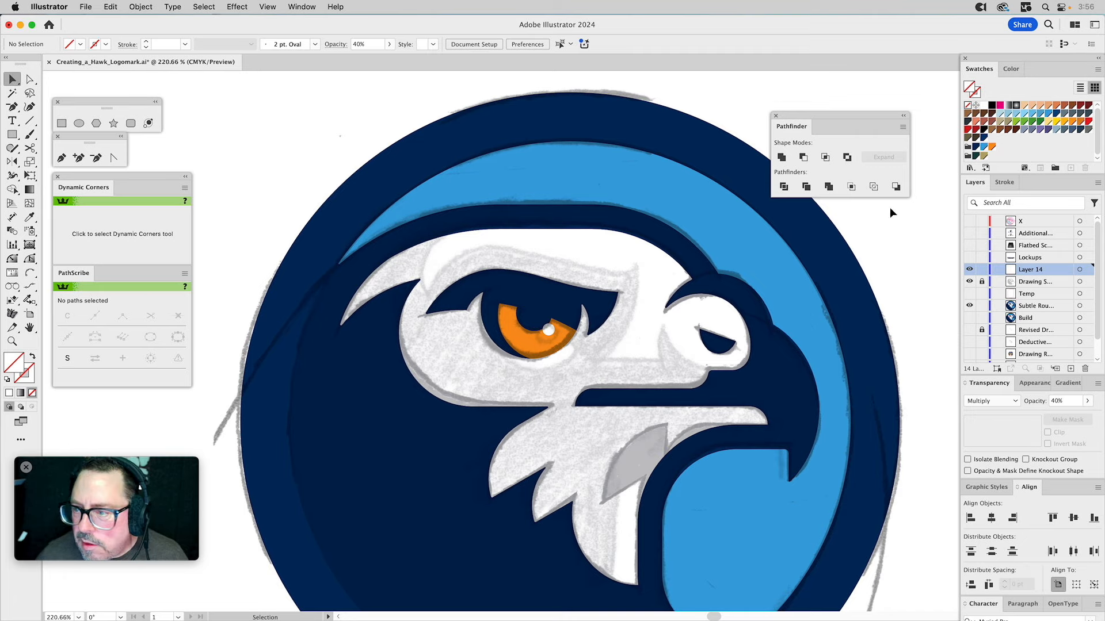
{"action": "left_click", "coordinate": [501, 293]}
{"action": "double_click", "coordinate": [501, 292]}
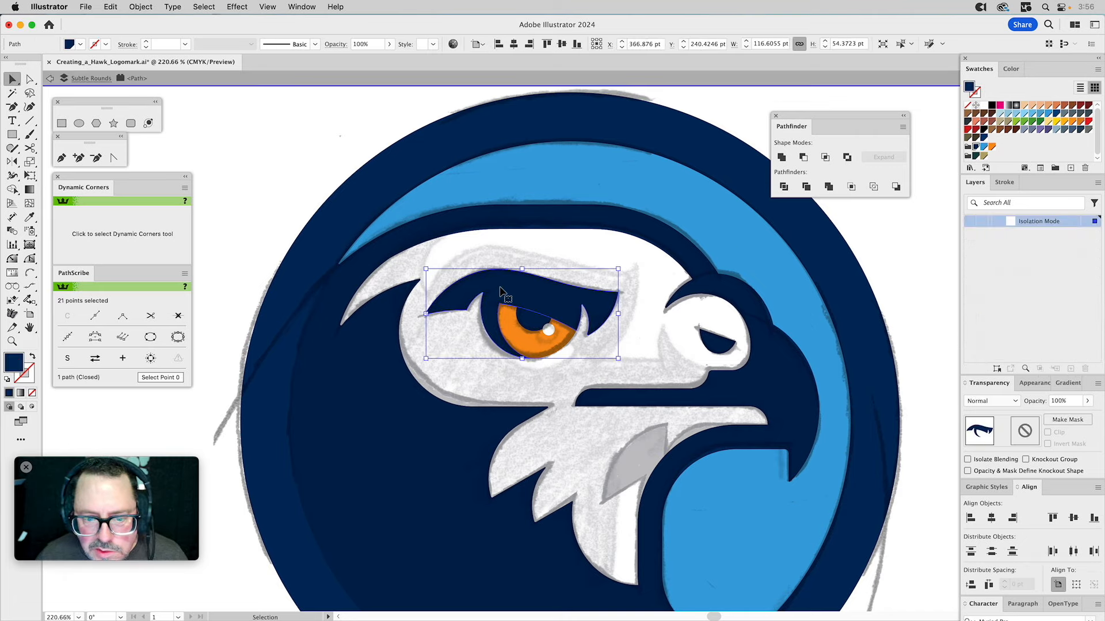
{"action": "key", "text": "a"}
{"action": "key", "text": "v"}
{"action": "left_click", "coordinate": [304, 139]}
{"action": "double_click", "coordinate": [306, 130]}
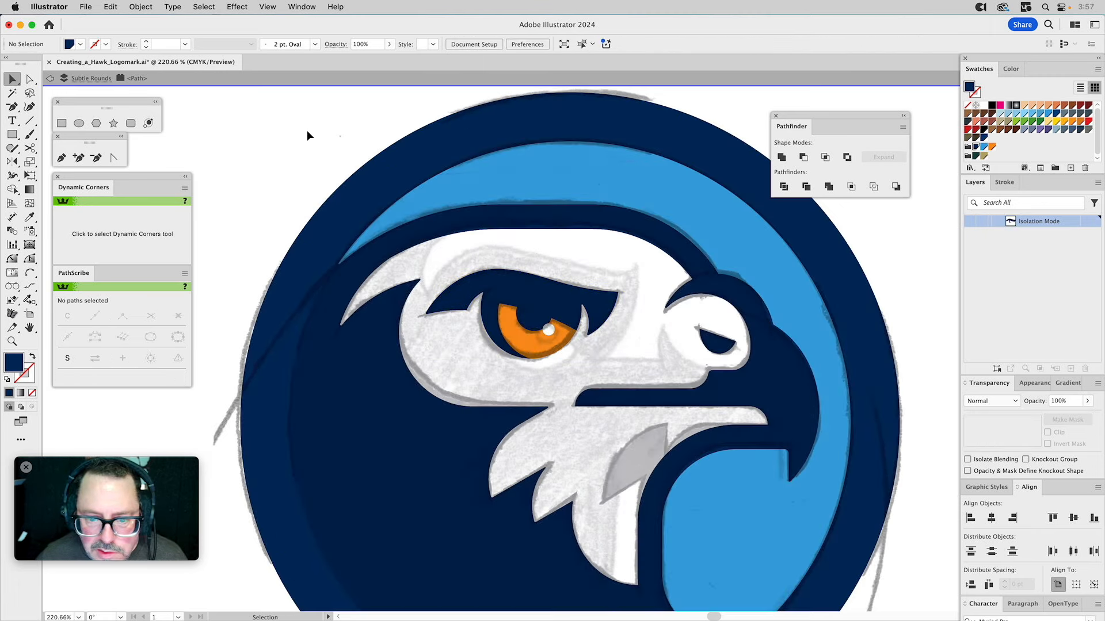
Step: Paste the eye shape in place on the new layer and apply the unfilled 0.5 pt magenta stroke graphic style
{"action": "left_click", "coordinate": [1039, 271]}
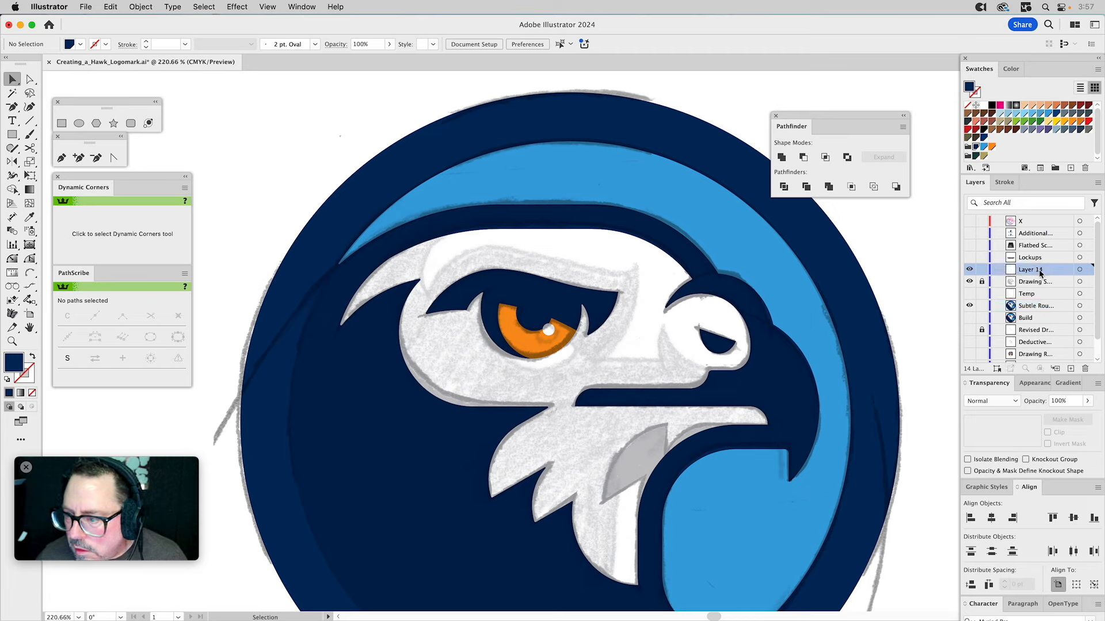
{"action": "key", "text": "a"}
{"action": "key", "text": "super+a"}
{"action": "key", "text": "v"}
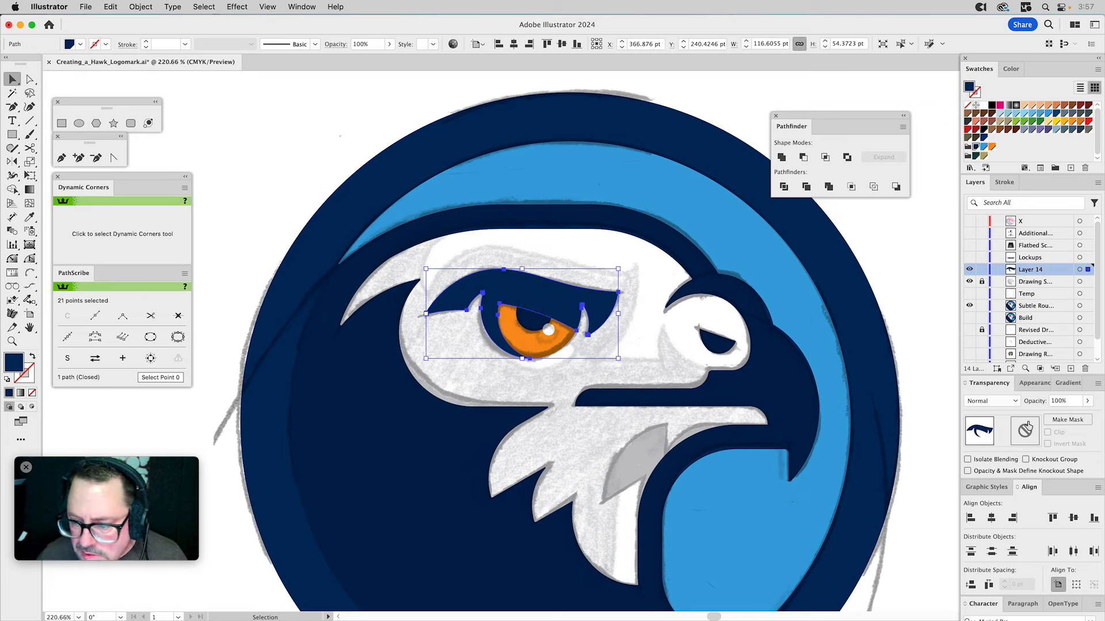
{"action": "left_click", "coordinate": [991, 489]}
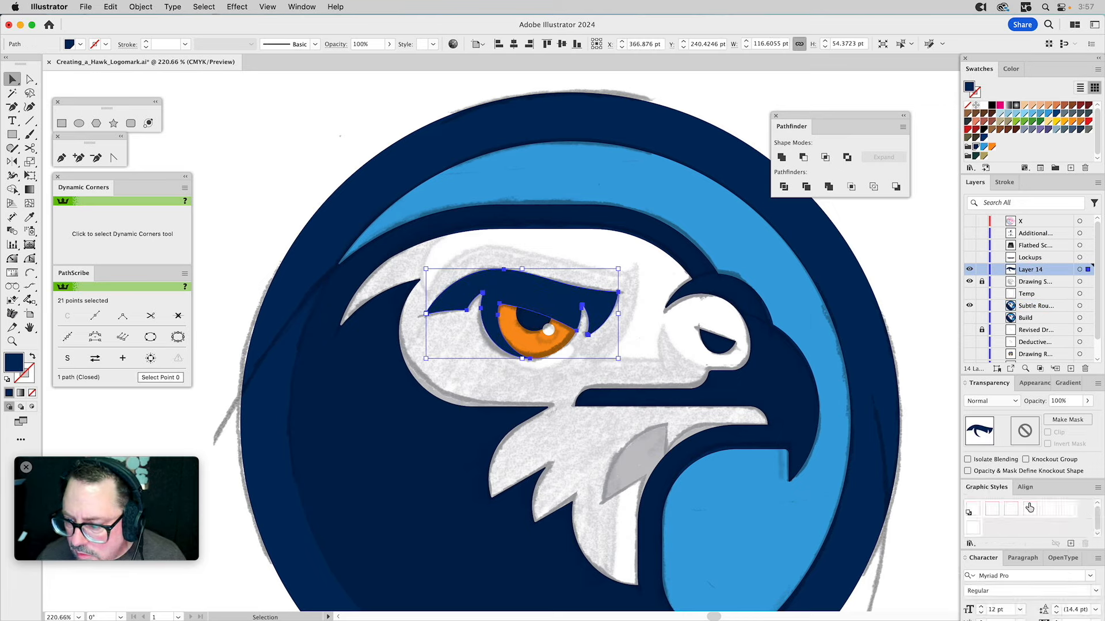
{"action": "left_click", "coordinate": [1034, 509]}
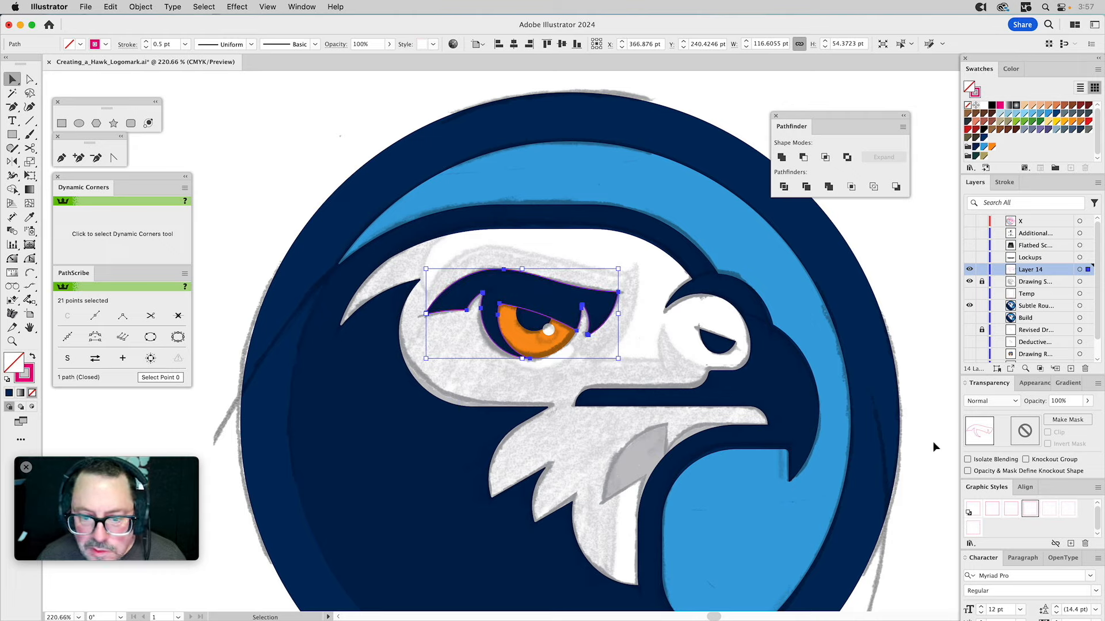
Step: Offset the pasted eye outline outward by 11 pt with Miter joins and a miter limit of 4, leaving nothing selected
{"action": "left_click", "coordinate": [148, 7]}
{"action": "mouse_move", "coordinate": [145, 337]}
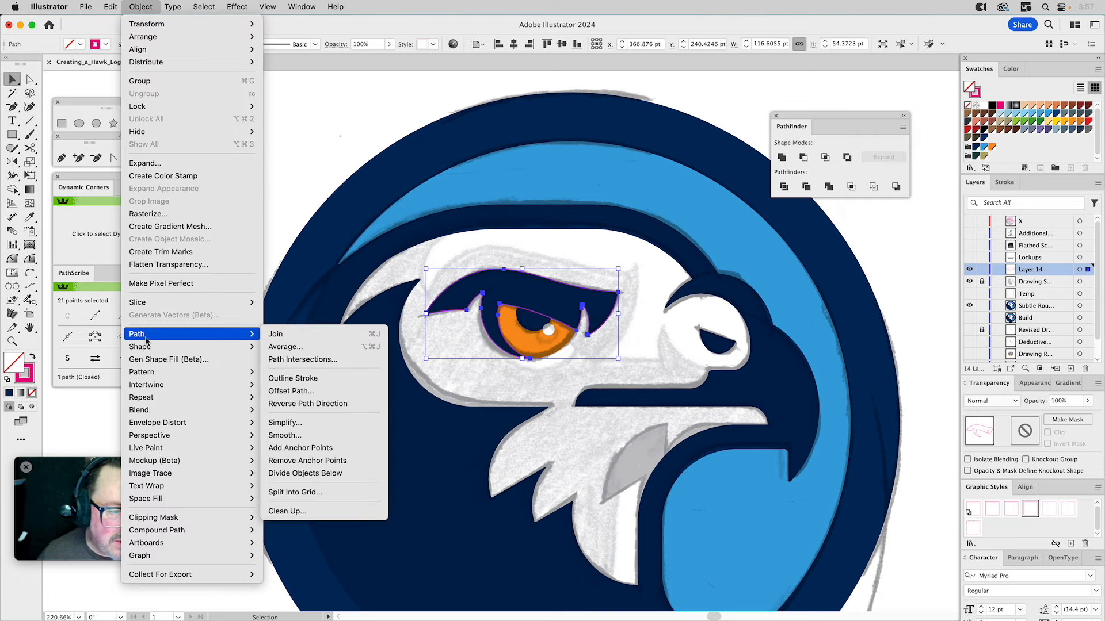
{"action": "left_click", "coordinate": [309, 391]}
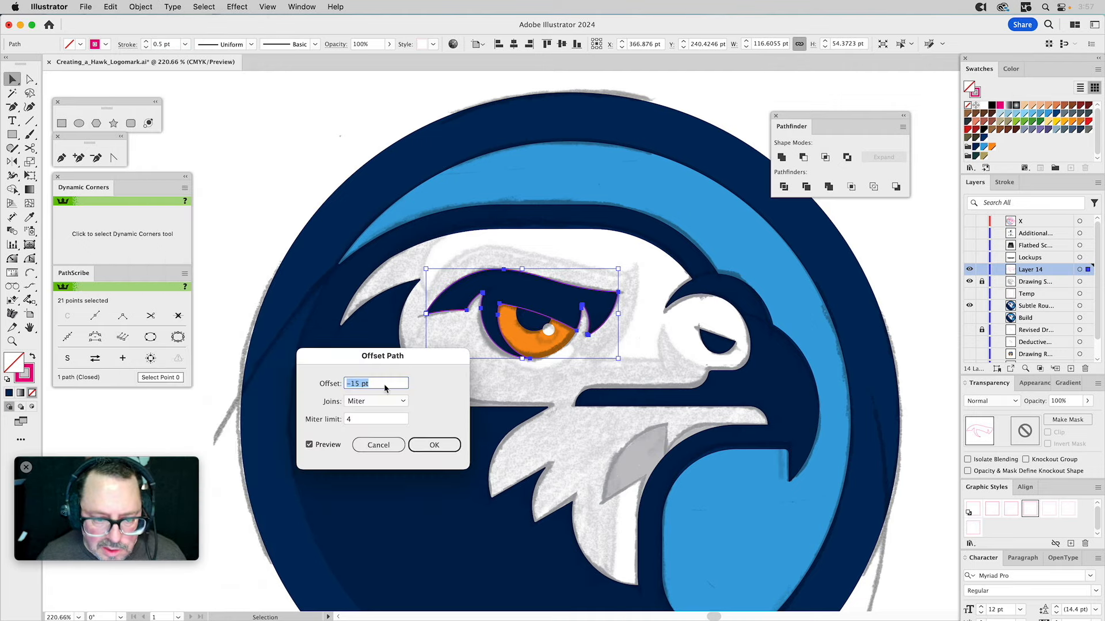
{"action": "type", "text": "11"}
{"action": "left_click", "coordinate": [327, 447]}
{"action": "left_click", "coordinate": [328, 448]}
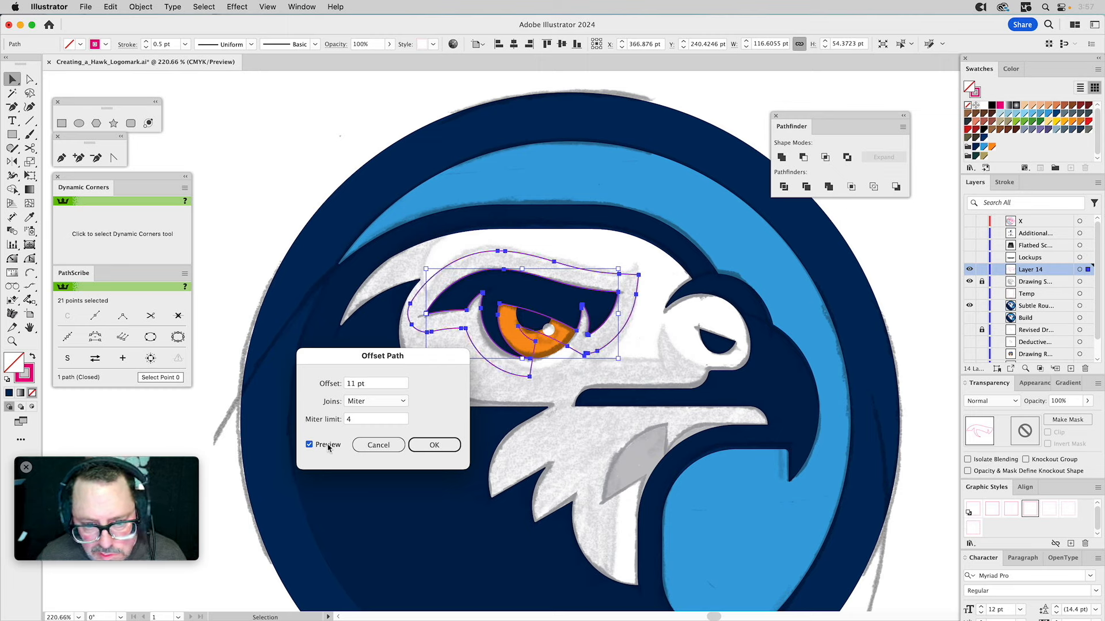
{"action": "left_click", "coordinate": [420, 448]}
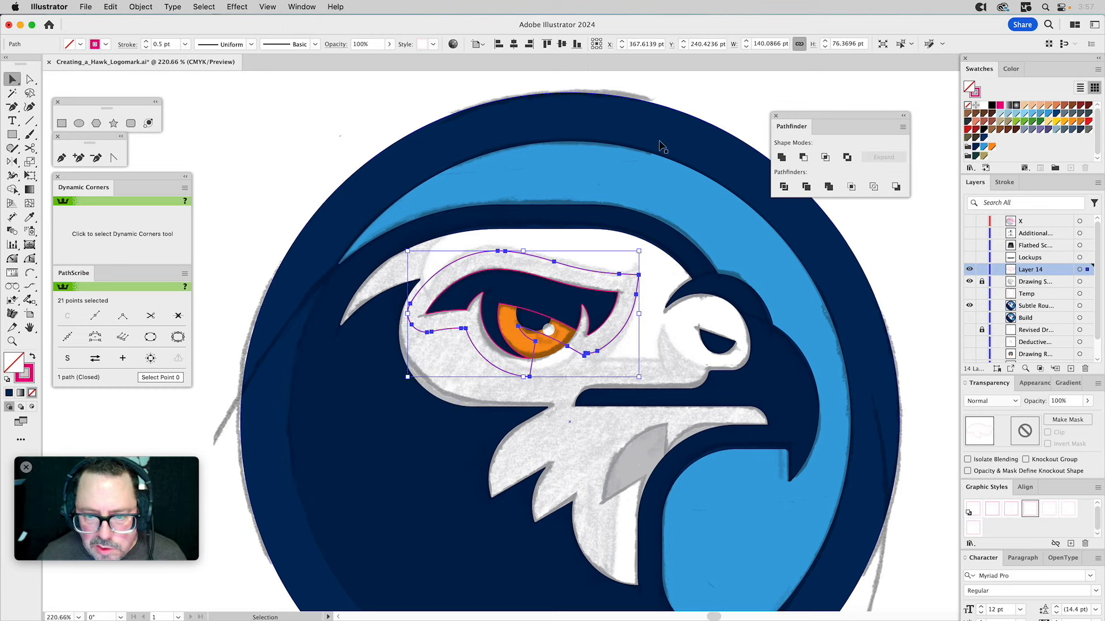
{"action": "left_click", "coordinate": [697, 88]}
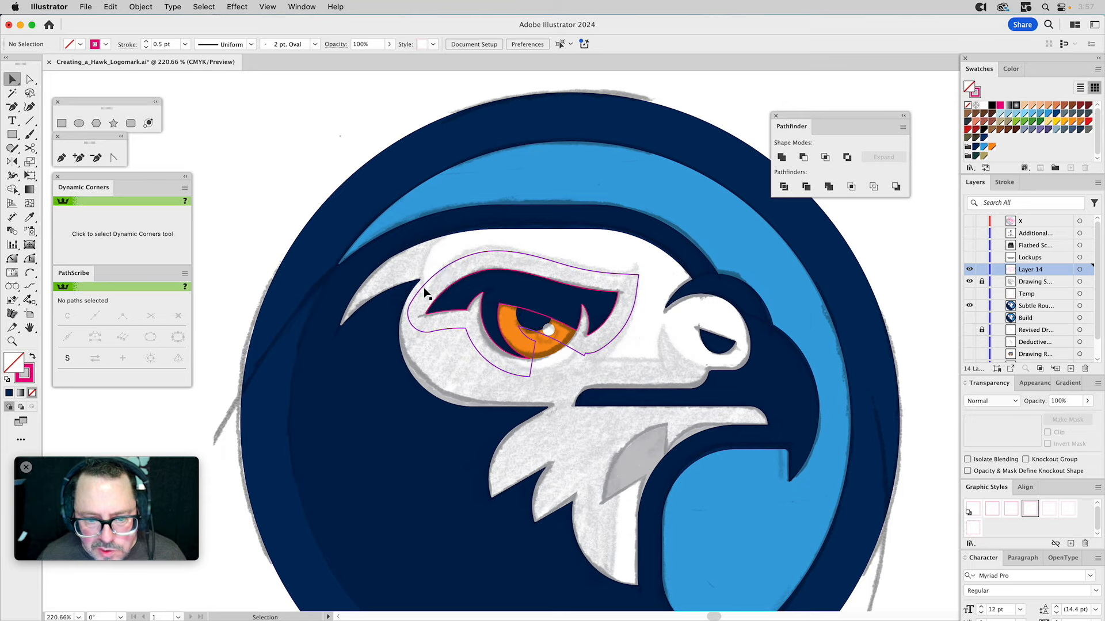
Step: Cut the offset path at its upper front anchor and its rear anchor, and delete everything except the arc above the eye
{"action": "left_click", "coordinate": [632, 275]}
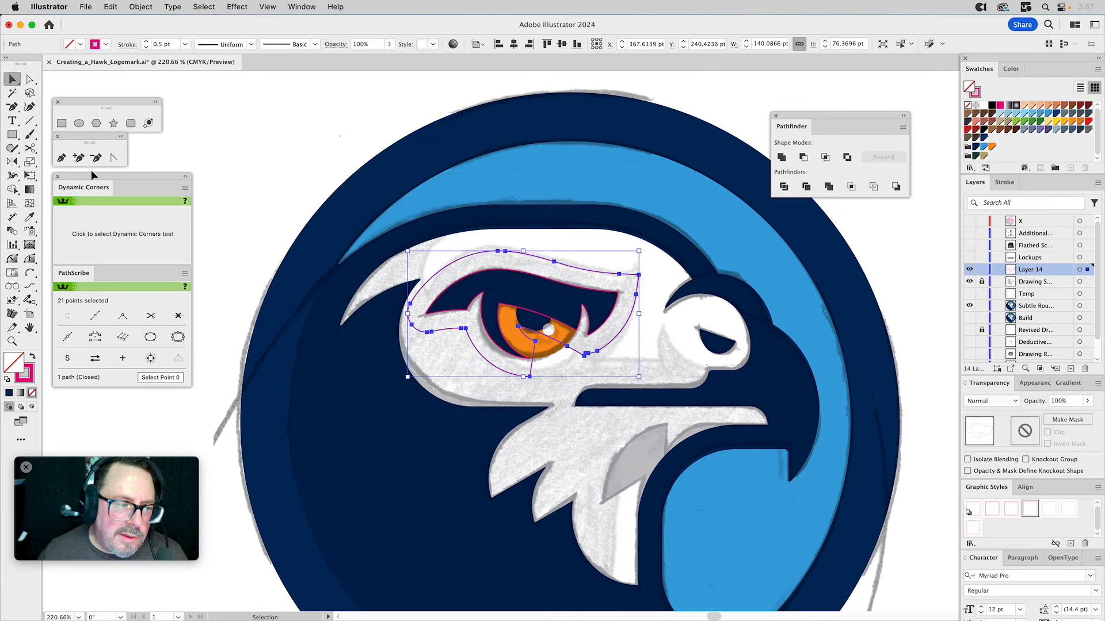
{"action": "key", "text": "c"}
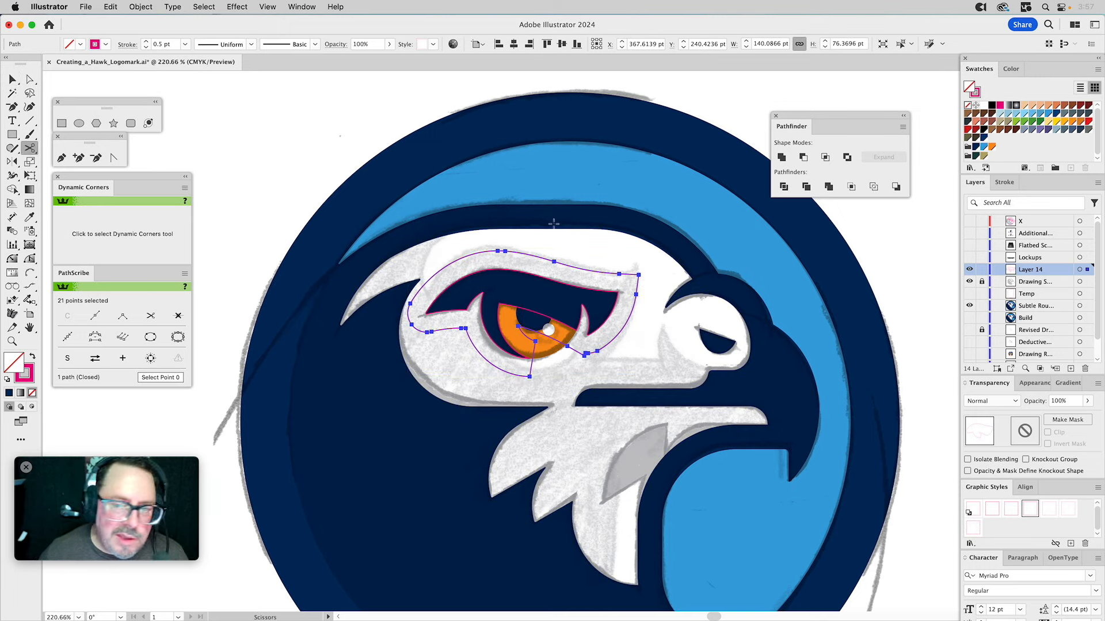
{"action": "left_click", "coordinate": [619, 274]}
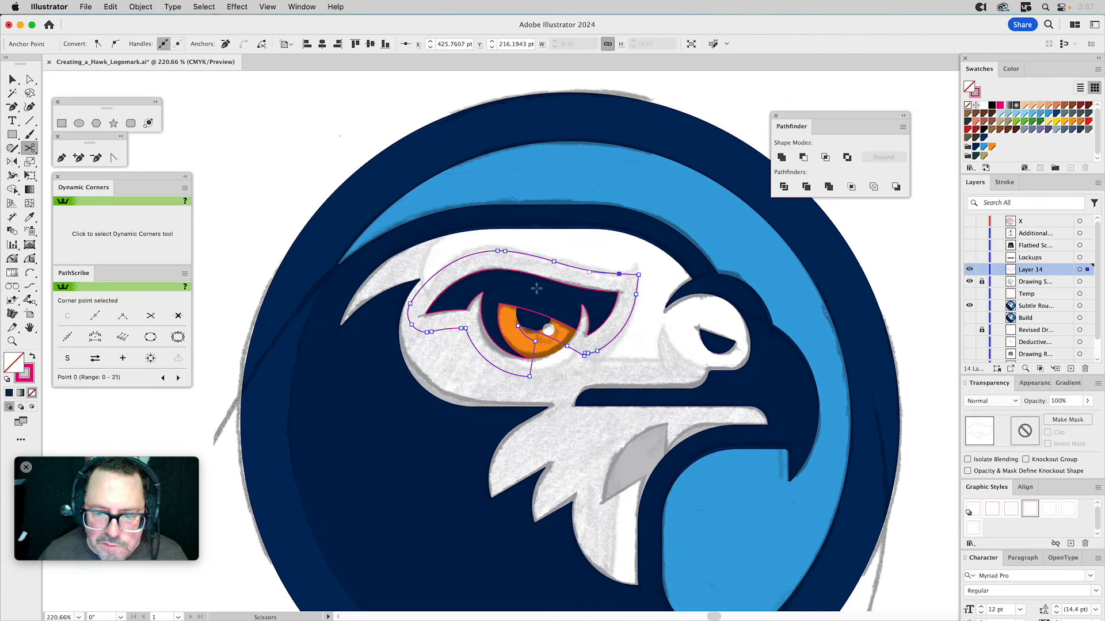
{"action": "left_click", "coordinate": [410, 303]}
{"action": "key", "text": "a"}
{"action": "left_click", "coordinate": [325, 133]}
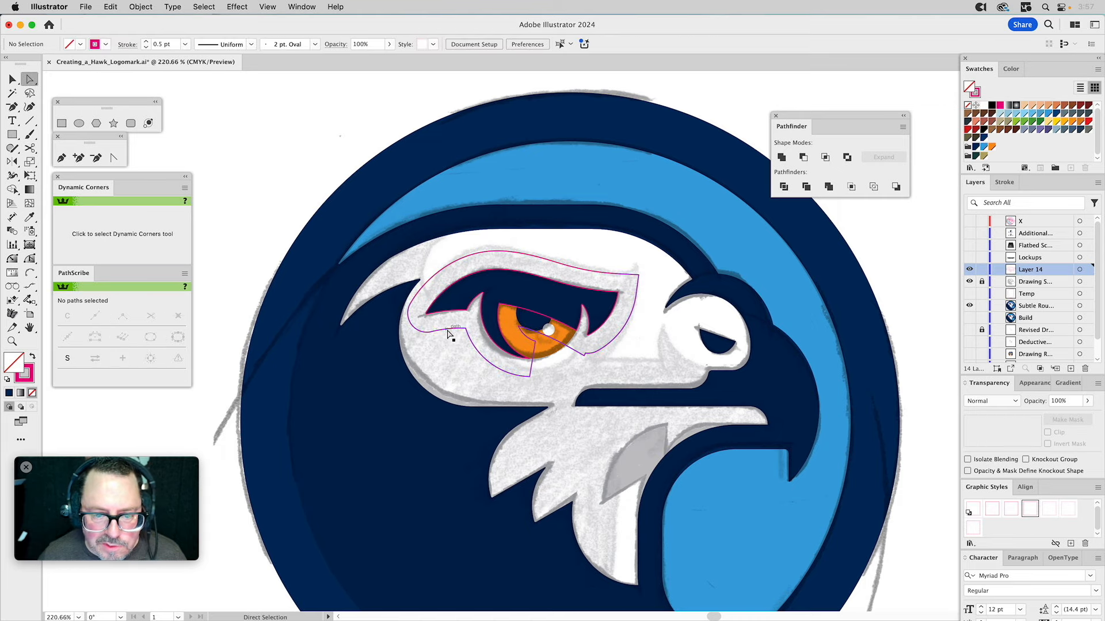
{"action": "left_click", "coordinate": [449, 332]}
{"action": "key", "text": "Delete"}
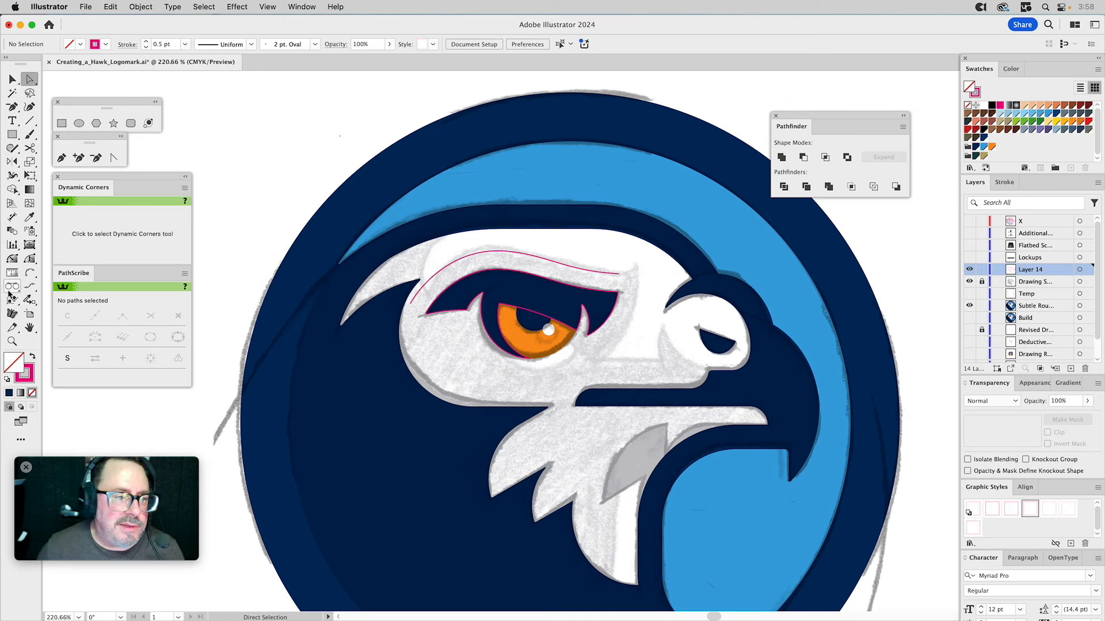
Step: Extend the brow arc's front end toward the beak with the Extend Path tool to meet the sketched shading edge, and deselect it
{"action": "left_click", "coordinate": [30, 258]}
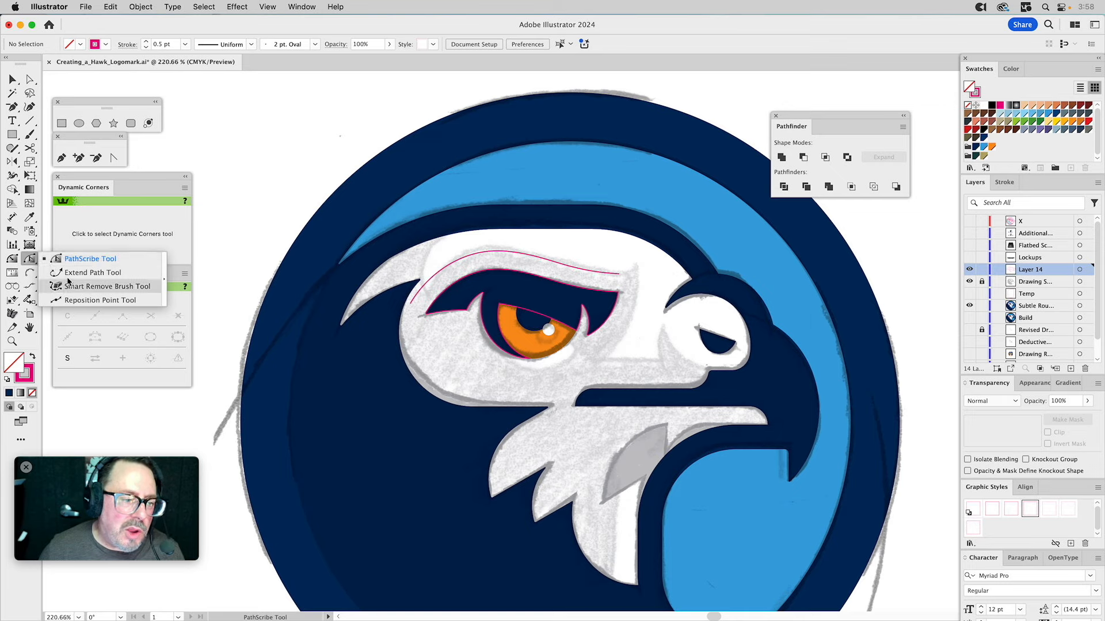
{"action": "left_click", "coordinate": [68, 275]}
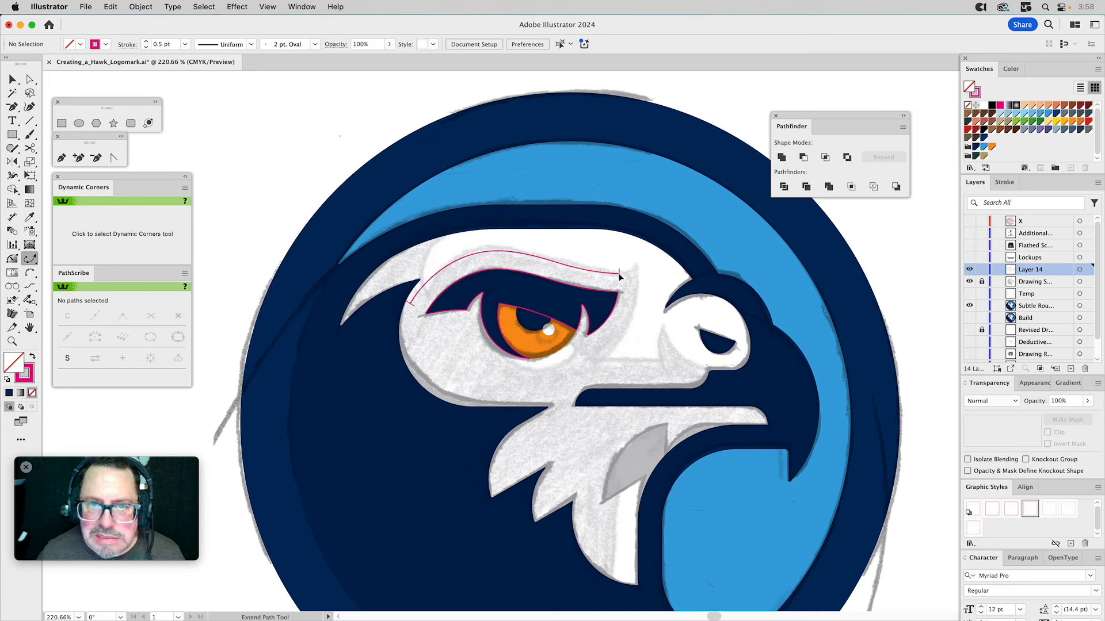
{"action": "left_click_drag", "start_coordinate": [619, 273], "coordinate": [639, 274]}
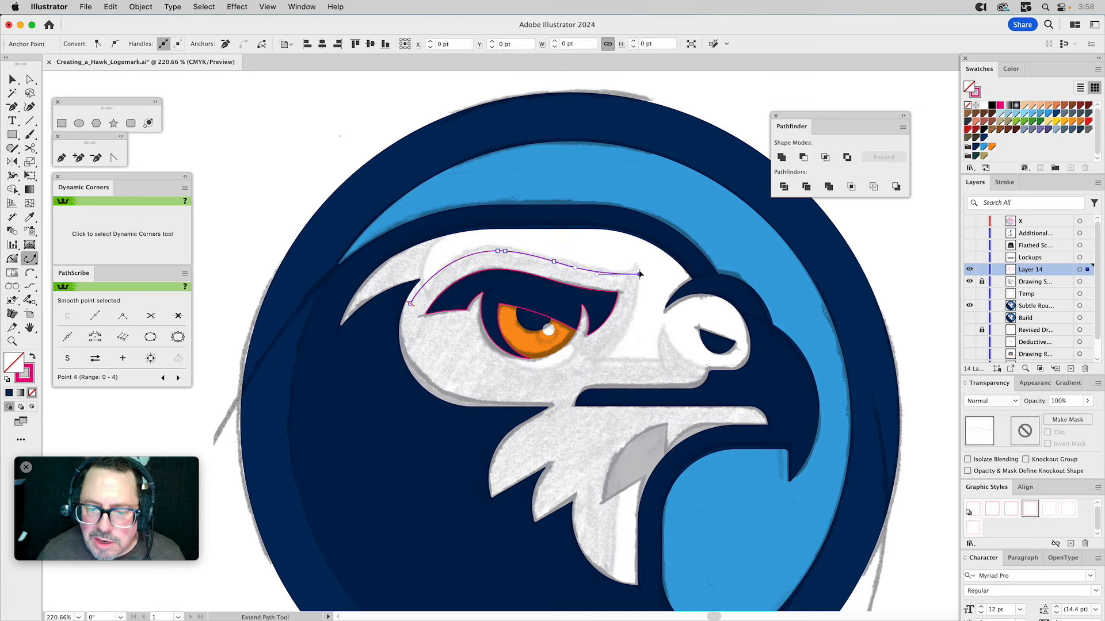
{"action": "left_click", "coordinate": [379, 120], "text": "super"}
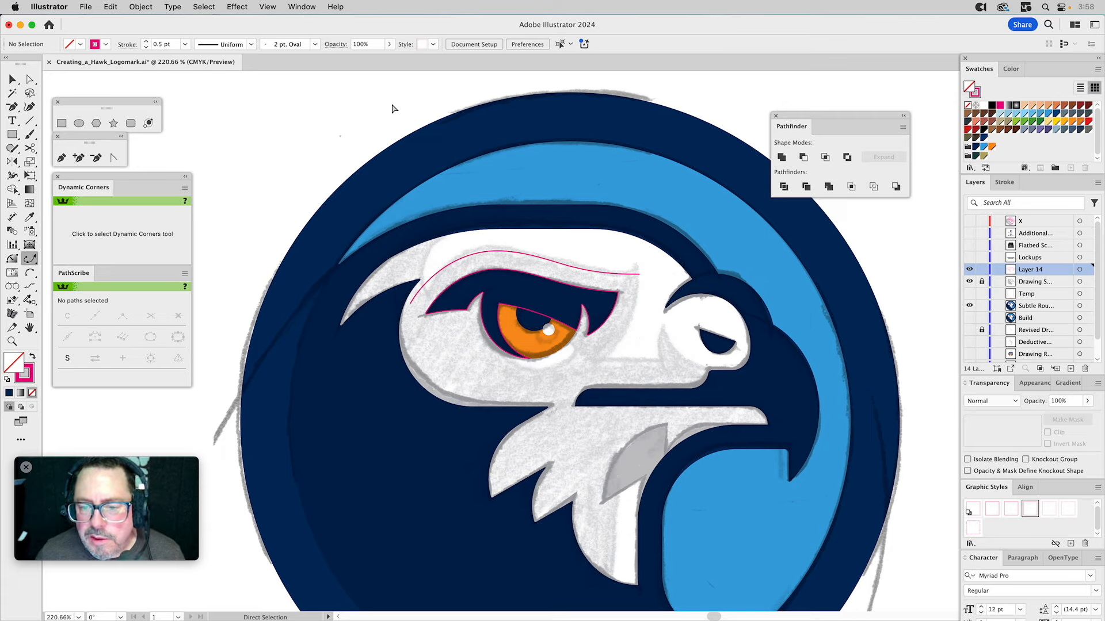
Step: Add an anchor point near the brow curve's front end and bend the end anchor upward to meet the sketched shading tip
{"action": "key", "text": "a"}
{"action": "left_click", "coordinate": [618, 274]}
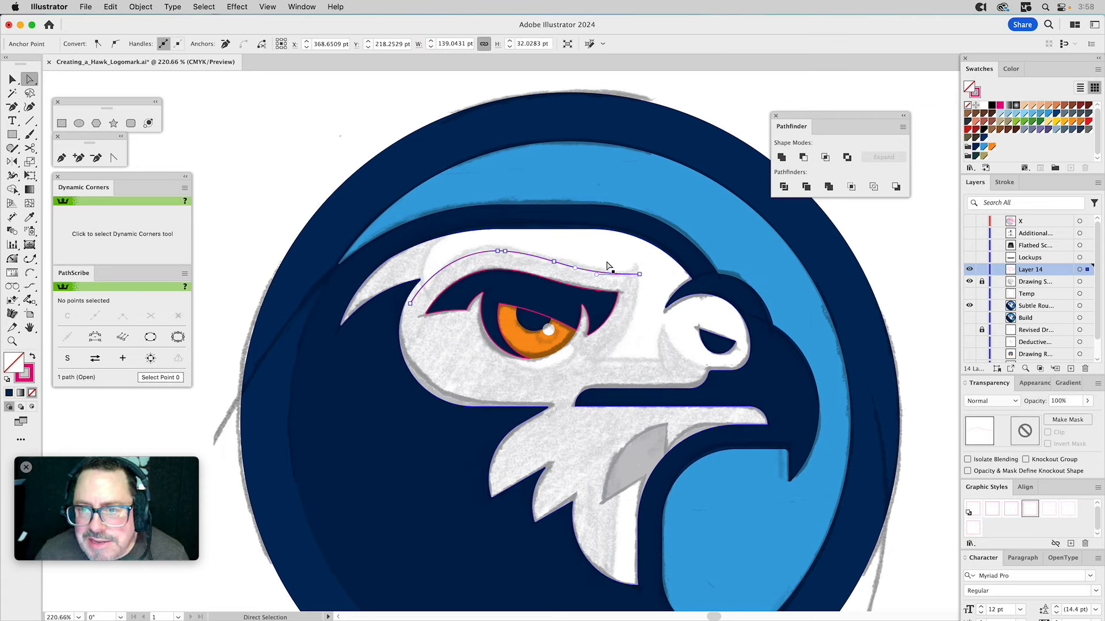
{"action": "left_click", "coordinate": [79, 157]}
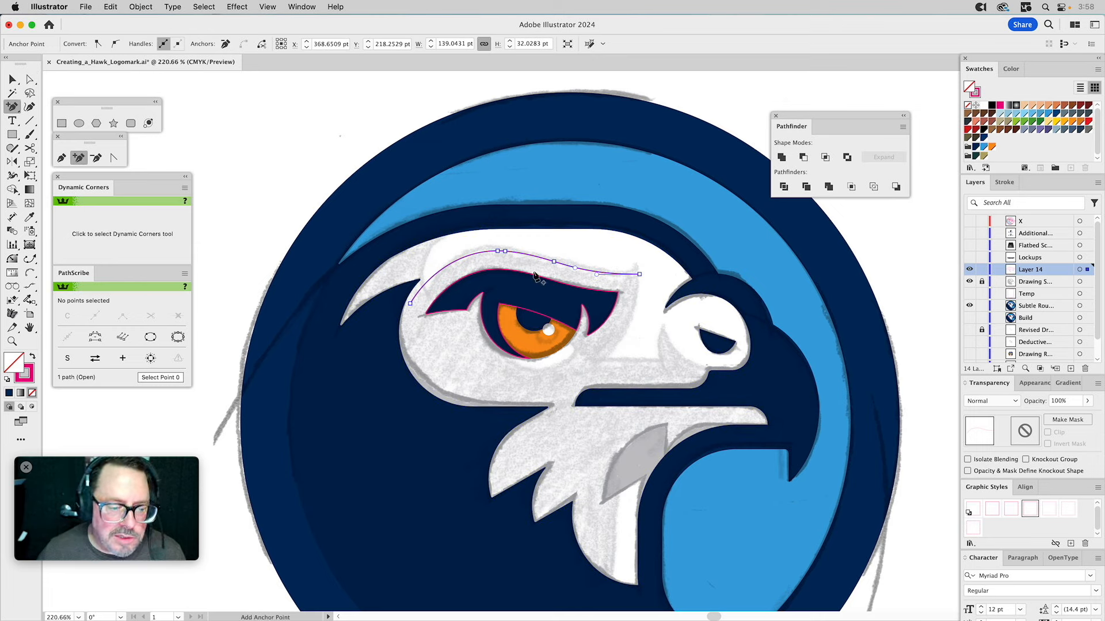
{"action": "left_click", "coordinate": [608, 274]}
{"action": "key", "text": "a"}
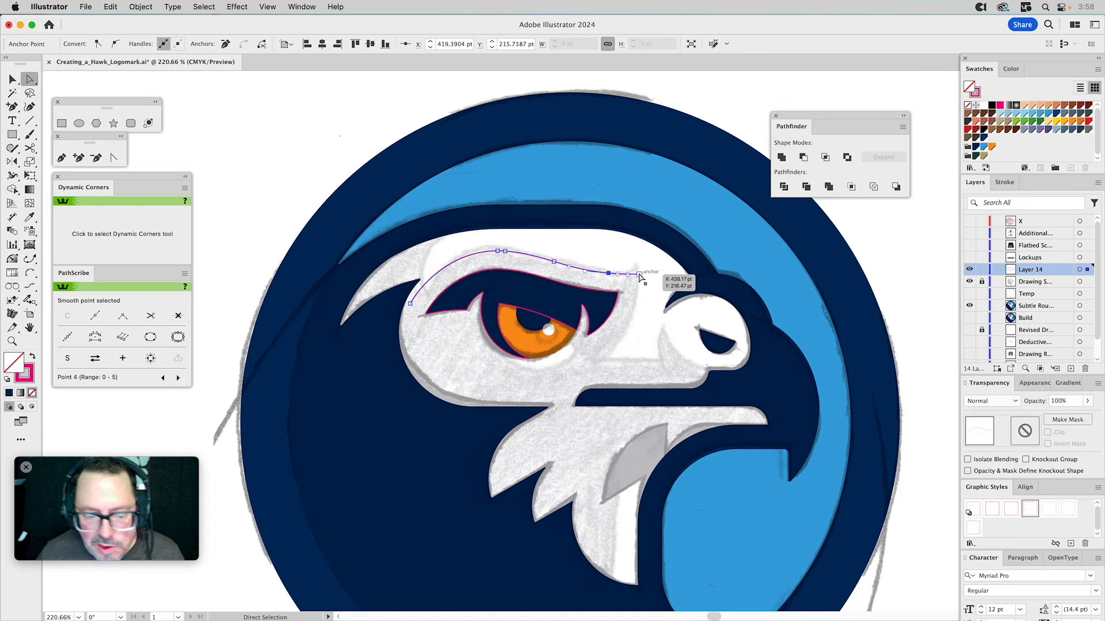
{"action": "scroll", "coordinate": [619, 258], "scroll_direction": "up", "scroll_amount": 5}
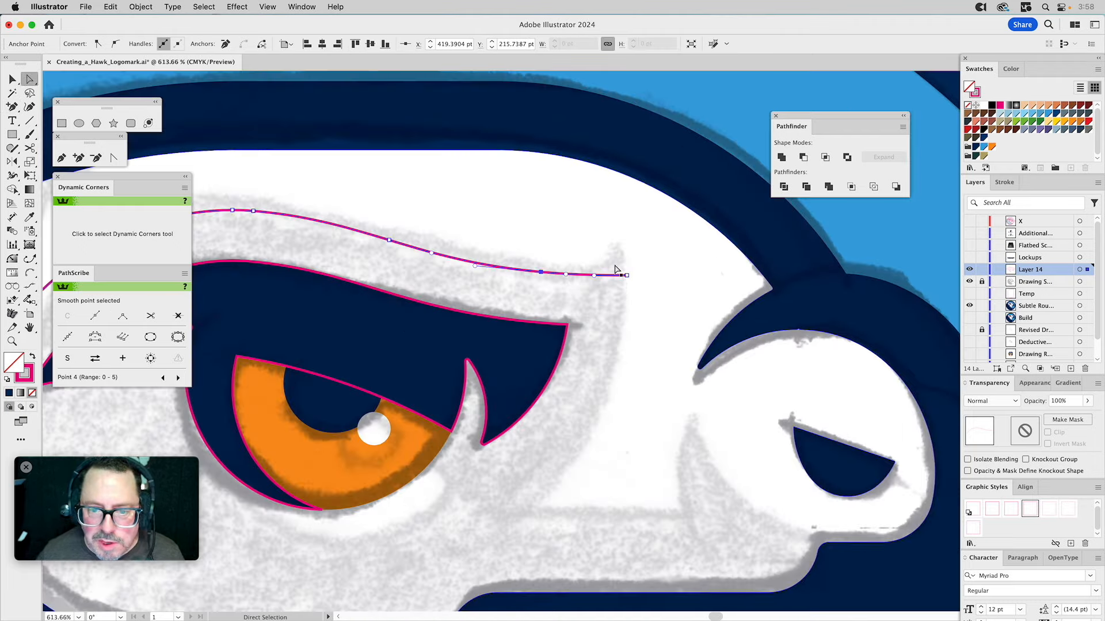
{"action": "left_click_drag", "start_coordinate": [627, 275], "coordinate": [587, 270]}
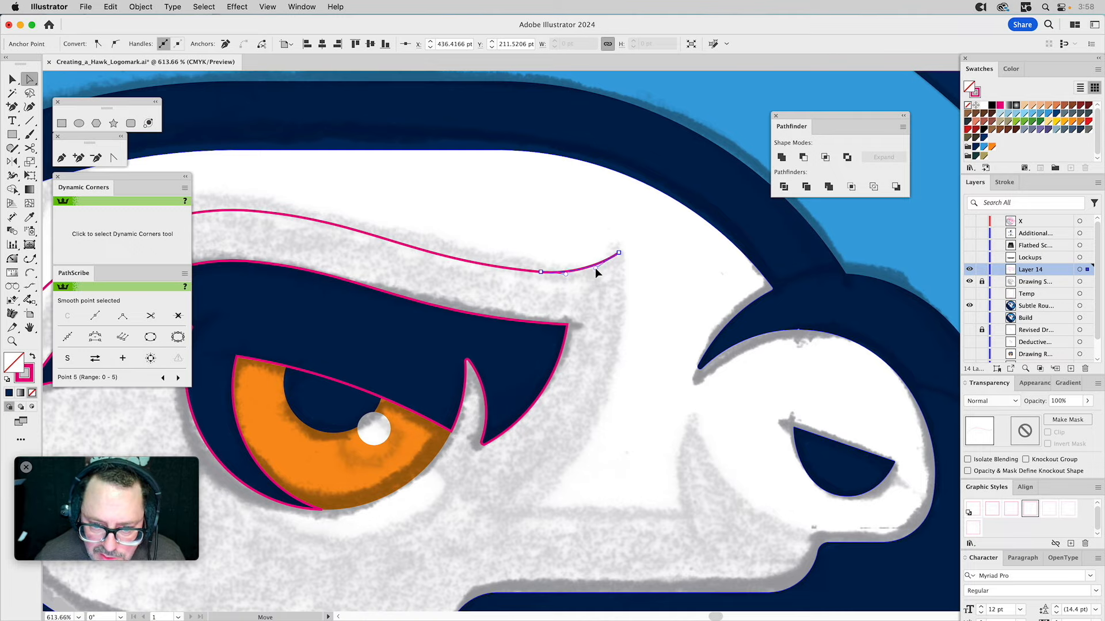
Step: Remove the two surplus smooth anchors between the brow curve's crest and dip, then adjust the dip anchor's rear handle to fit the sketch
{"action": "left_click_drag", "start_coordinate": [592, 251], "coordinate": [782, 270]}
{"action": "left_click_drag", "start_coordinate": [568, 238], "coordinate": [659, 253]}
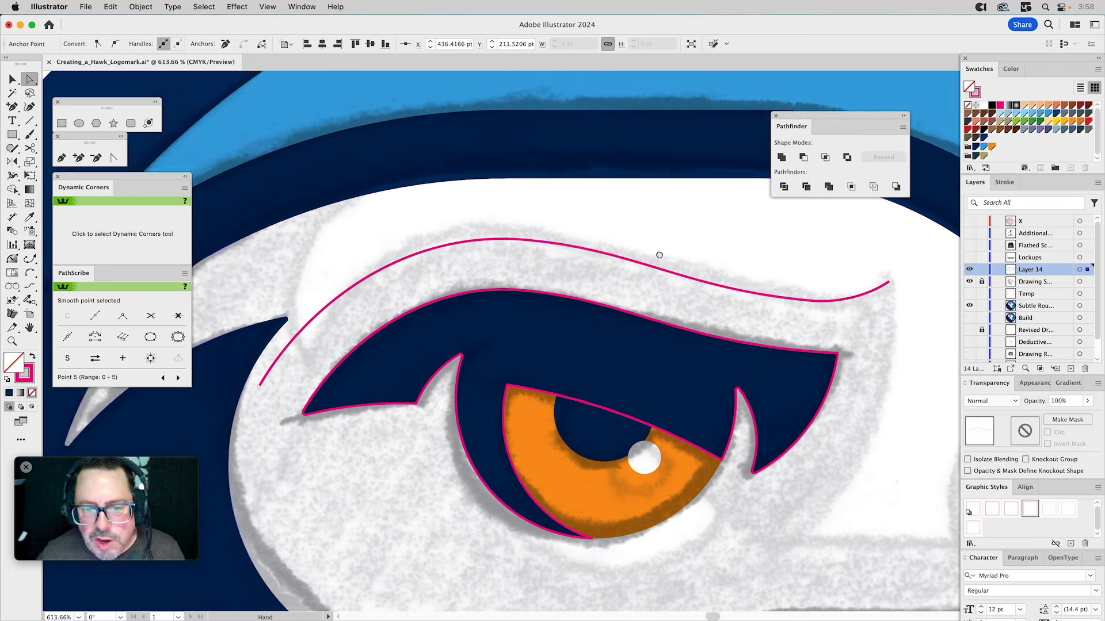
{"action": "left_click", "coordinate": [524, 240]}
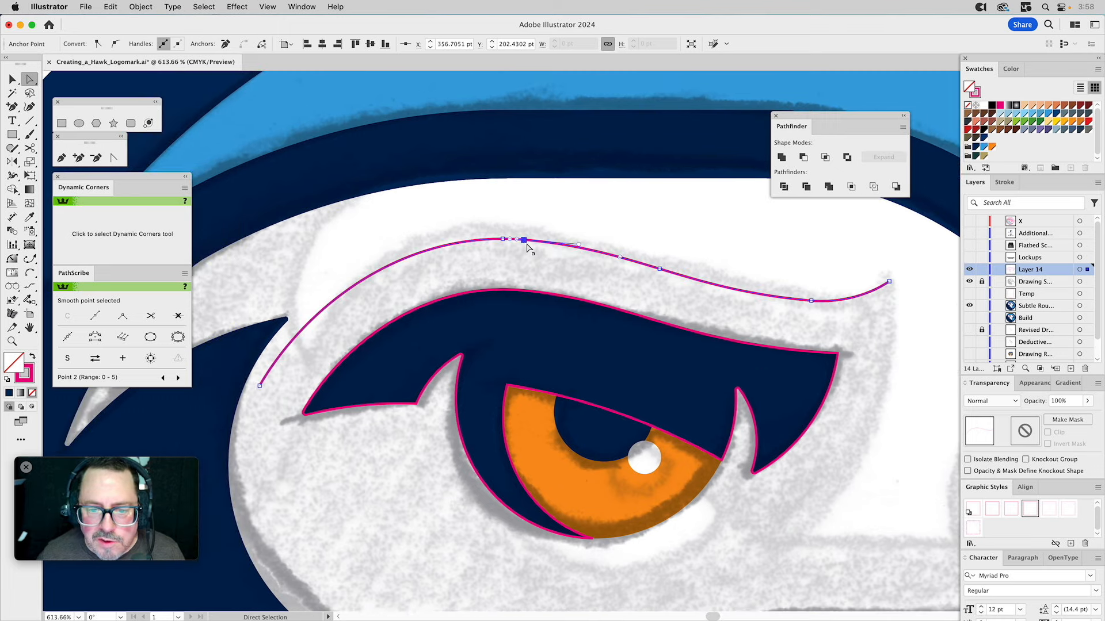
{"action": "left_click", "coordinate": [179, 317]}
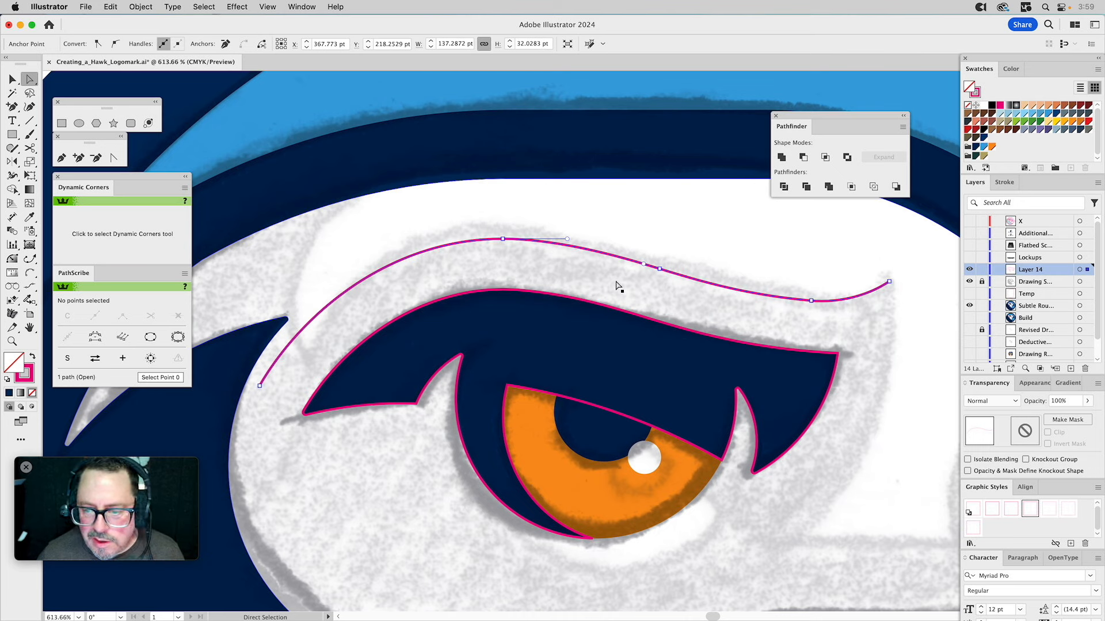
{"action": "left_click", "coordinate": [659, 269]}
{"action": "left_click", "coordinate": [179, 317]}
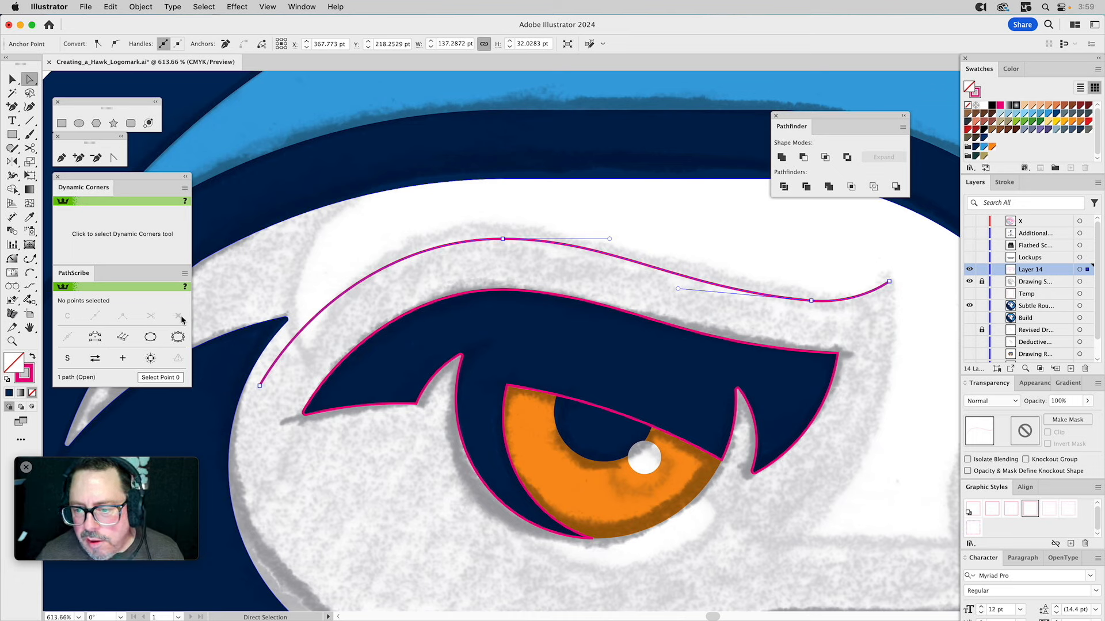
{"action": "left_click", "coordinate": [811, 301]}
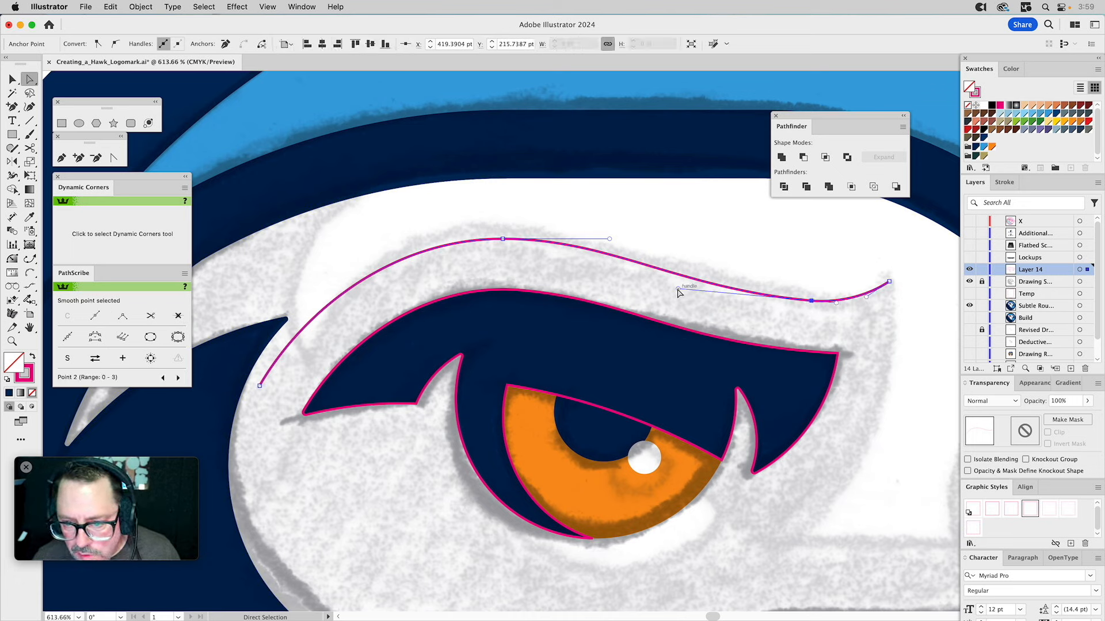
{"action": "left_click_drag", "start_coordinate": [678, 290], "coordinate": [691, 296]}
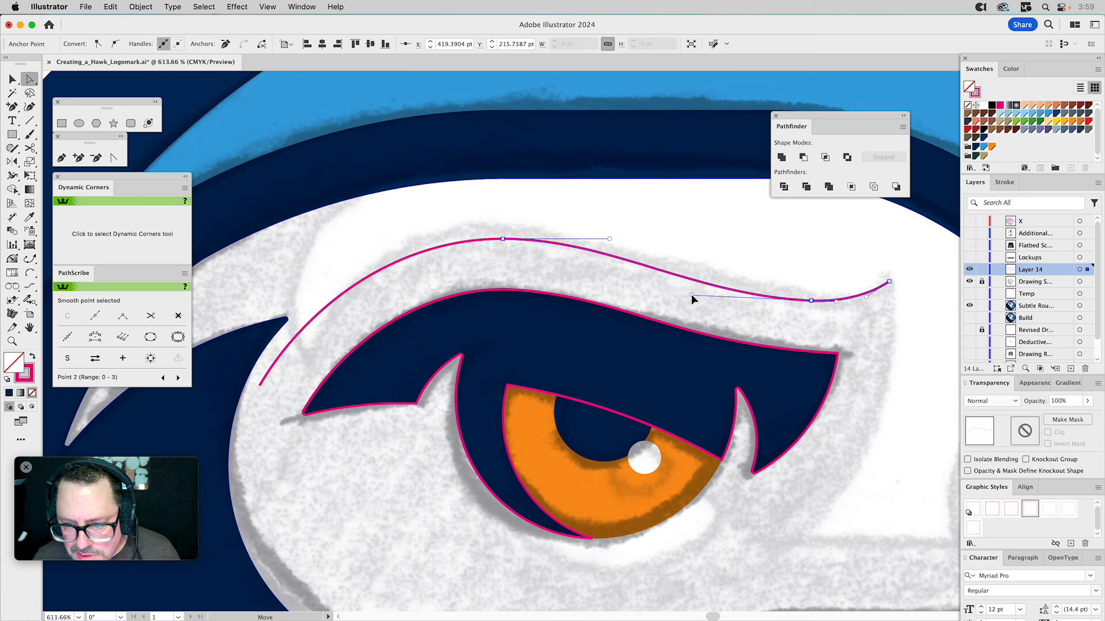
Step: Draw an arc about 17 × 36 pt from the white head's upper edge down behind the eye with the Arc by Points tool
{"action": "left_click_drag", "start_coordinate": [538, 292], "coordinate": [667, 286]}
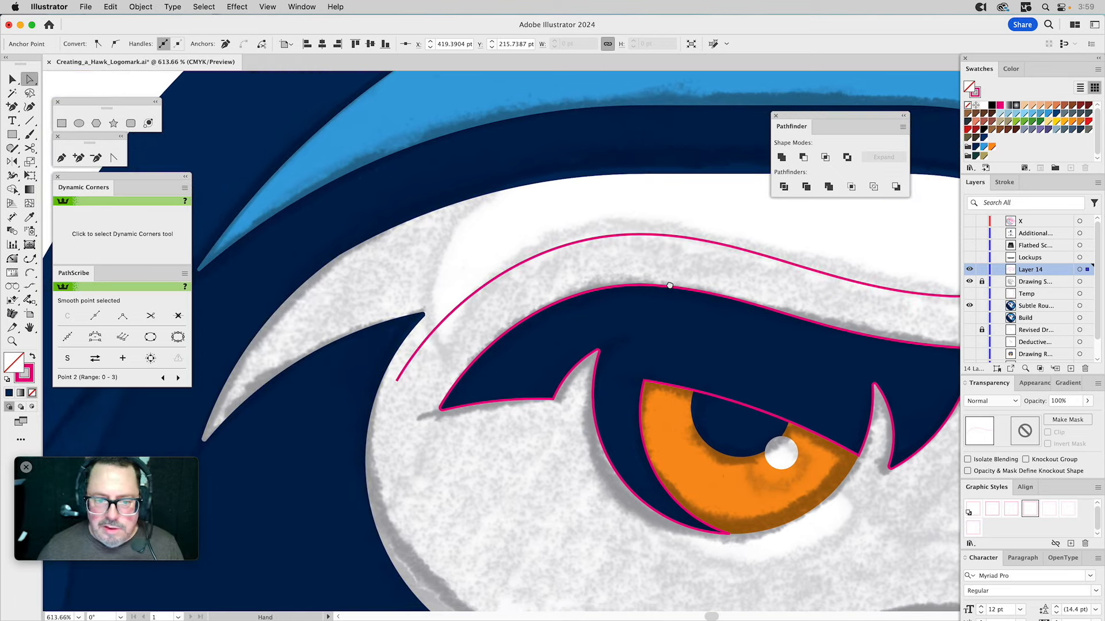
{"action": "left_click", "coordinate": [31, 271]}
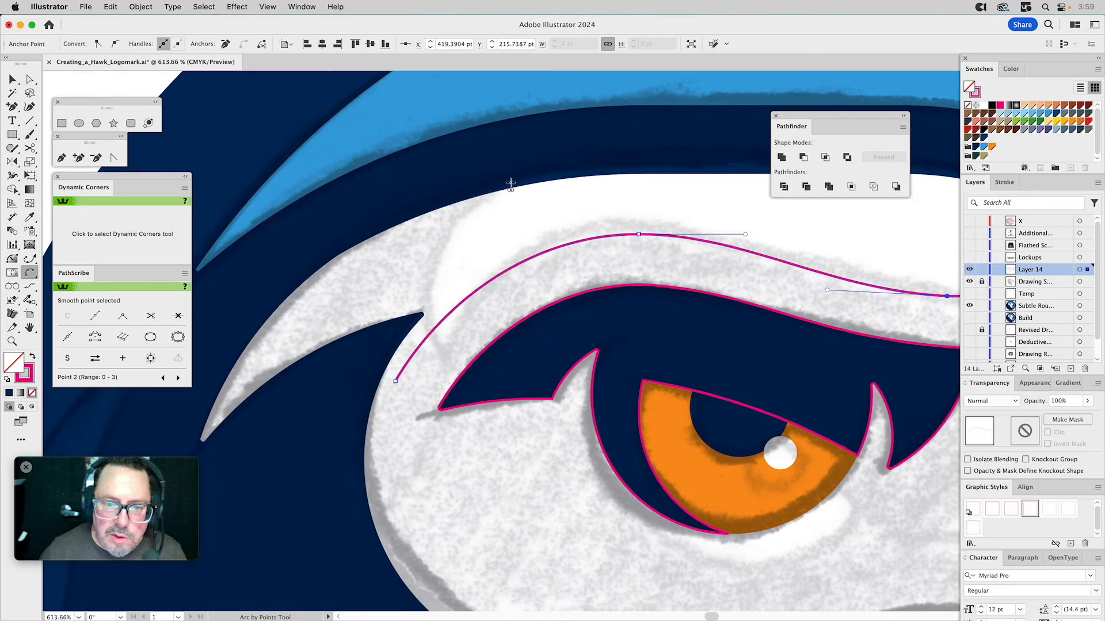
{"action": "left_click_drag", "start_coordinate": [509, 184], "coordinate": [440, 351]}
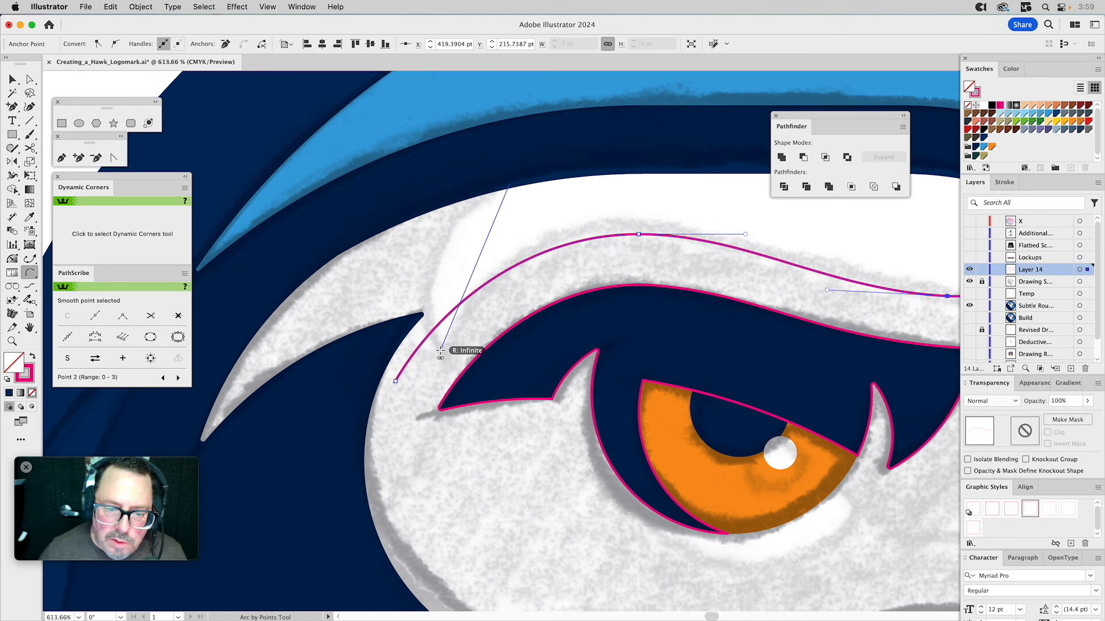
{"action": "left_click", "coordinate": [434, 294]}
{"action": "key", "text": "space"}
Step: Connect the new arc's lower end to the brow curve's rear end with the Pen tool
{"action": "left_click_drag", "start_coordinate": [454, 343], "coordinate": [476, 242]}
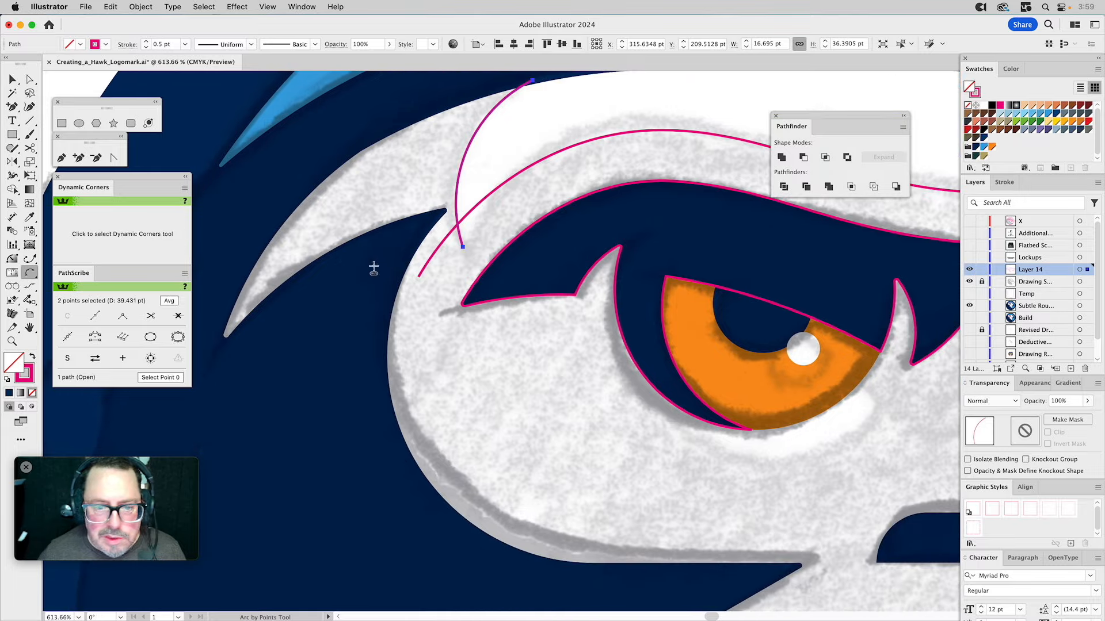
{"action": "left_click", "coordinate": [62, 157]}
{"action": "left_click_drag", "start_coordinate": [463, 246], "coordinate": [419, 279]}
{"action": "key", "text": "space"}
{"action": "left_click_drag", "start_coordinate": [533, 239], "coordinate": [217, 263]}
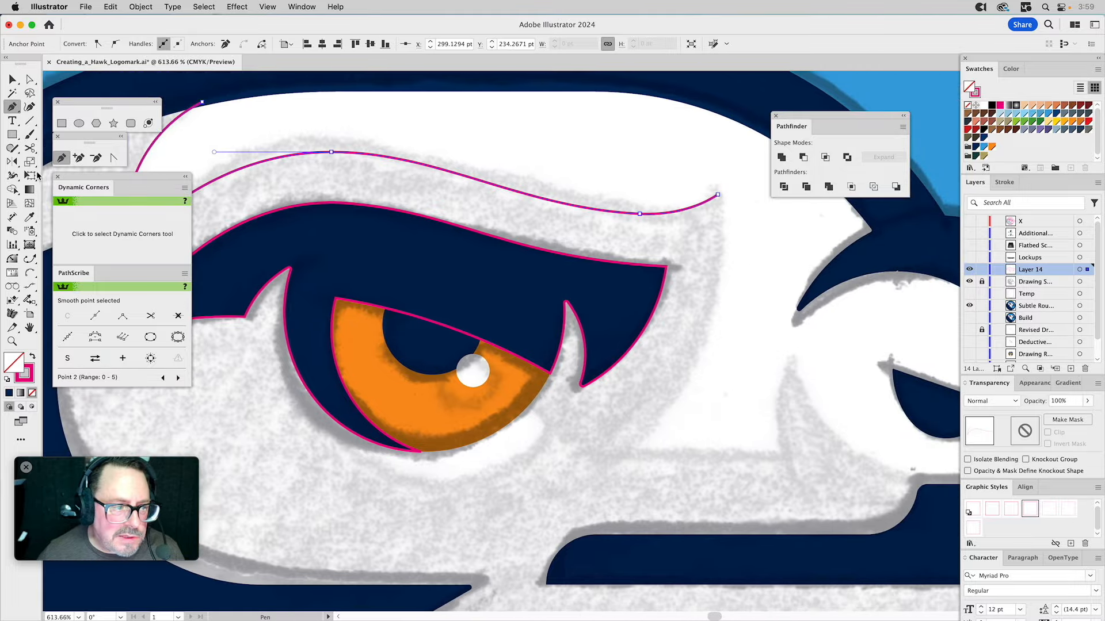
{"action": "left_click", "coordinate": [30, 272]}
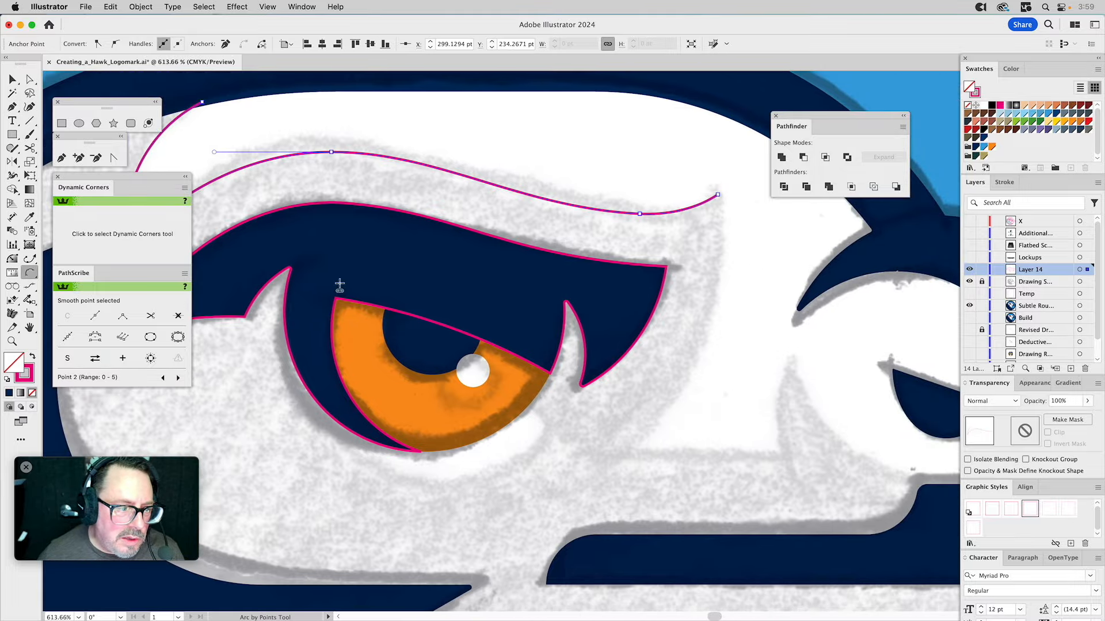
{"action": "left_click", "coordinate": [717, 195]}
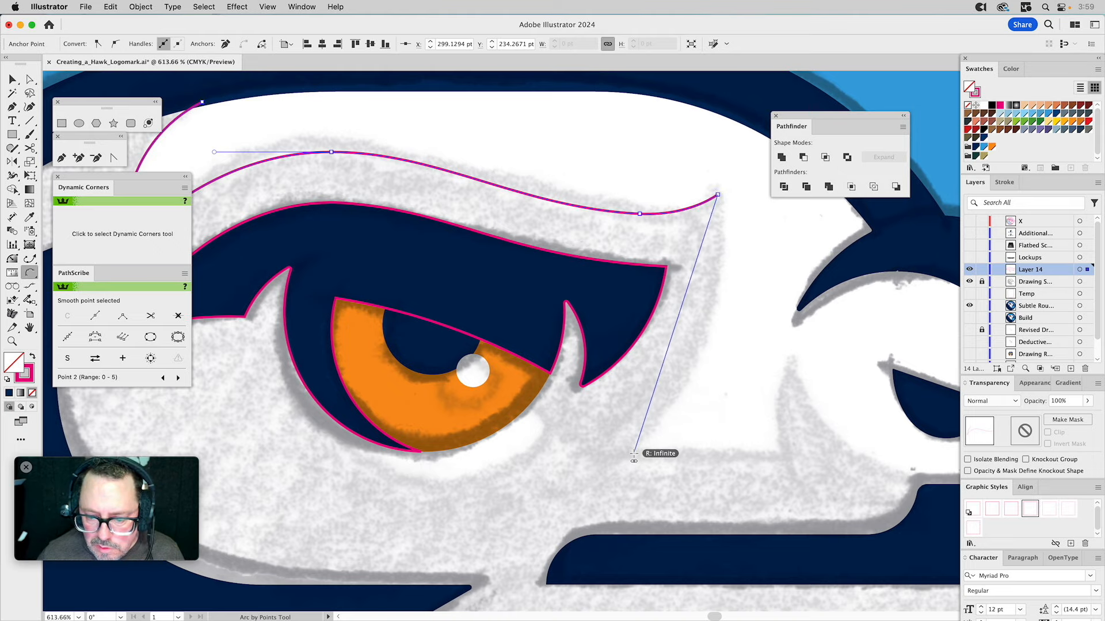
{"action": "key", "text": "space"}
{"action": "left_click_drag", "start_coordinate": [639, 451], "coordinate": [491, 239]}
{"action": "left_click", "coordinate": [13, 79]}
Step: Draw a guide rectangle above the beak's mouth line and set its height to 15 pt with proportions constrained
{"action": "left_click", "coordinate": [61, 123]}
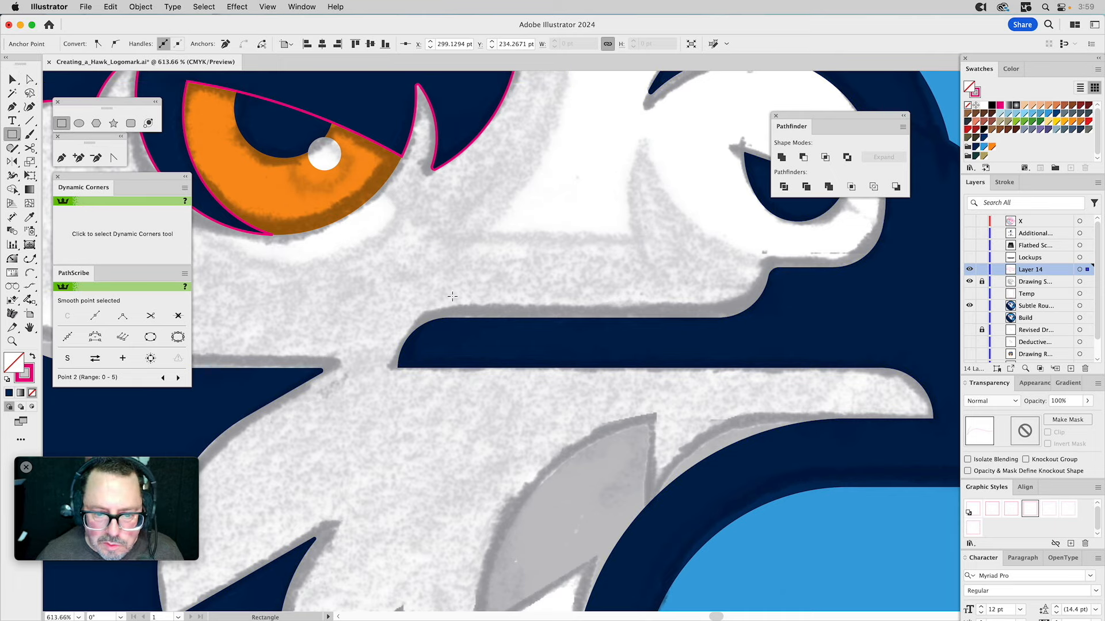
{"action": "mouse_move", "coordinate": [461, 316]}
{"action": "left_mouse_down"}
{"action": "mouse_move", "coordinate": [668, 252]}
{"action": "mouse_move", "coordinate": [681, 237]}
{"action": "left_mouse_up"}
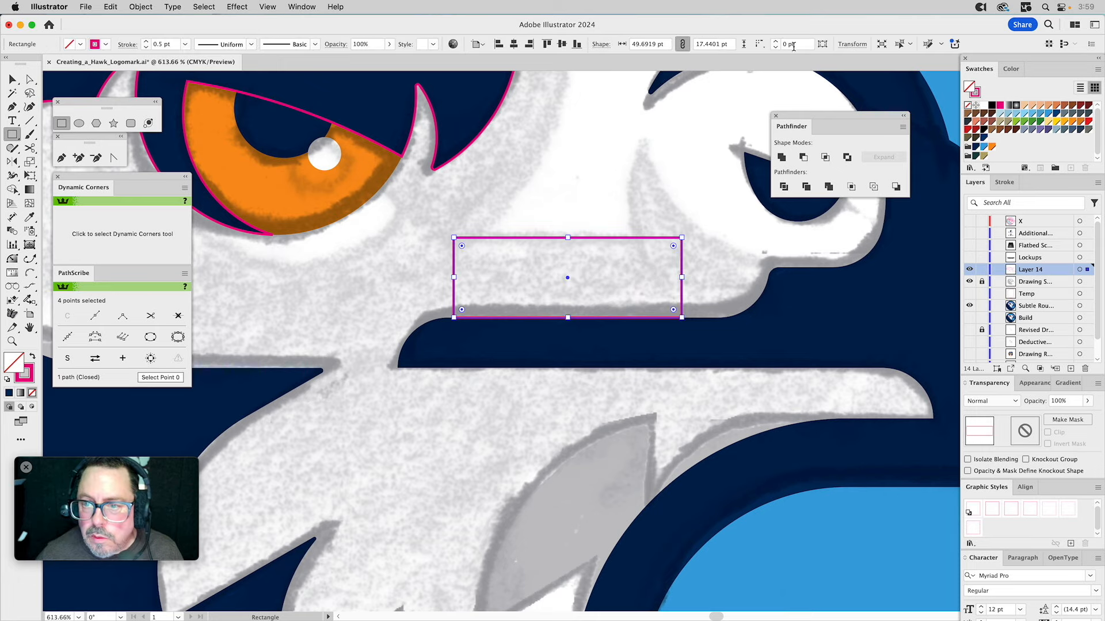
{"action": "left_click", "coordinate": [725, 45]}
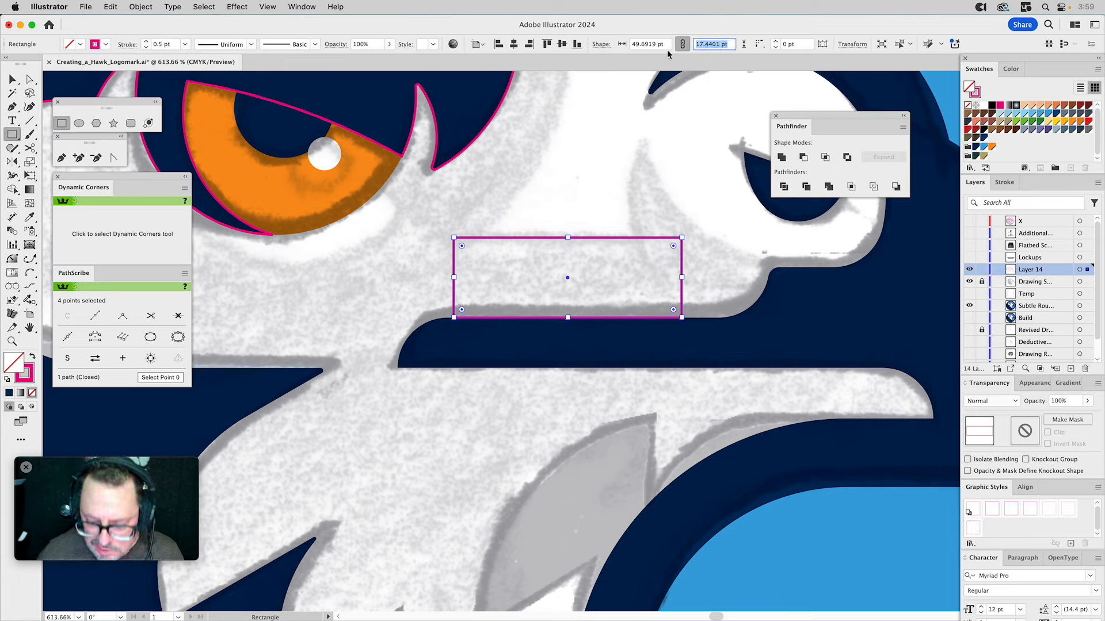
{"action": "type", "text": "15"}
{"action": "key", "text": "Return"}
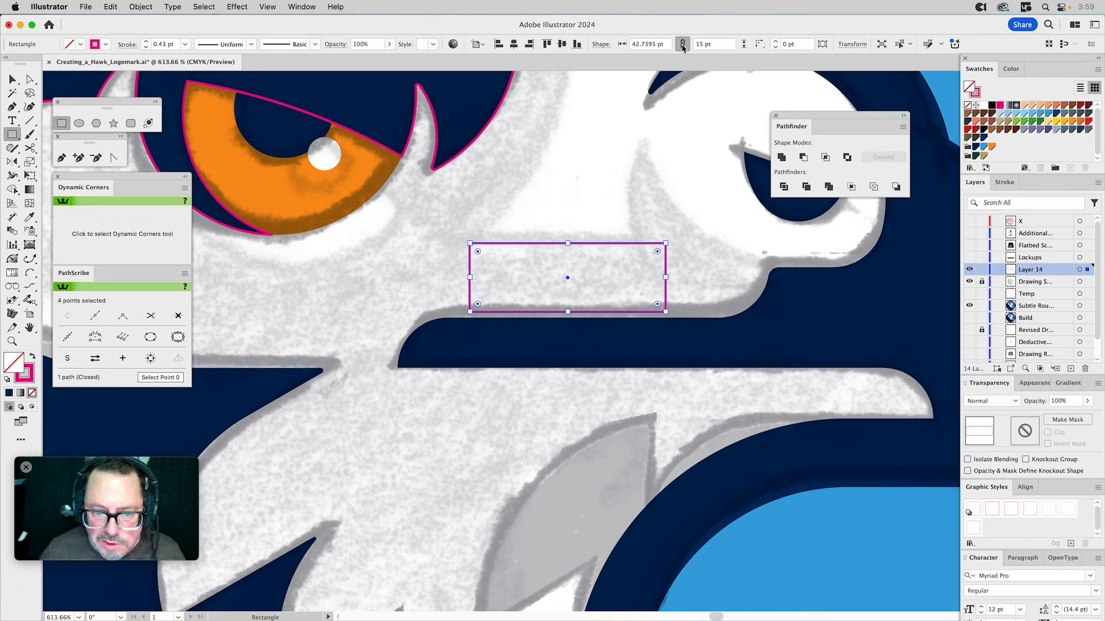
Step: Move the guide rectangle down onto the beak's mouth edge and stretch it toward the cheek to about 56 pt wide
{"action": "key", "text": "v"}
{"action": "left_click", "coordinate": [679, 296]}
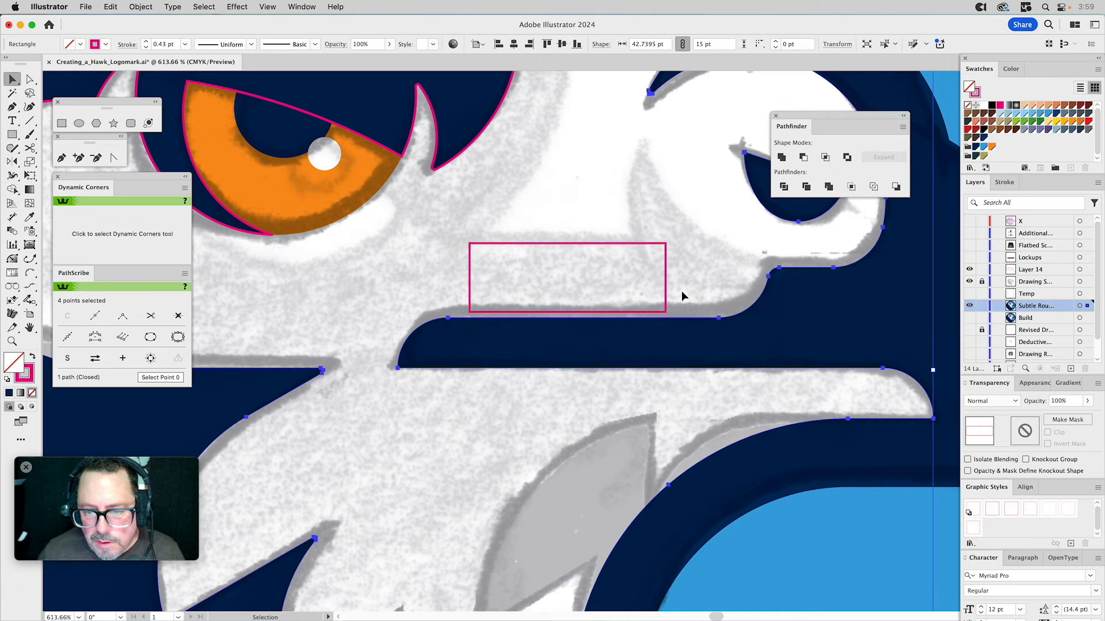
{"action": "left_click_drag", "start_coordinate": [666, 313], "coordinate": [666, 316]}
{"action": "left_click_drag", "start_coordinate": [469, 282], "coordinate": [407, 276]}
Step: Draw an arc with a radius of about 65 pt from the brow curve's front tip down to the guide rectangle's upper edge
{"action": "left_click_drag", "start_coordinate": [577, 160], "coordinate": [567, 304]}
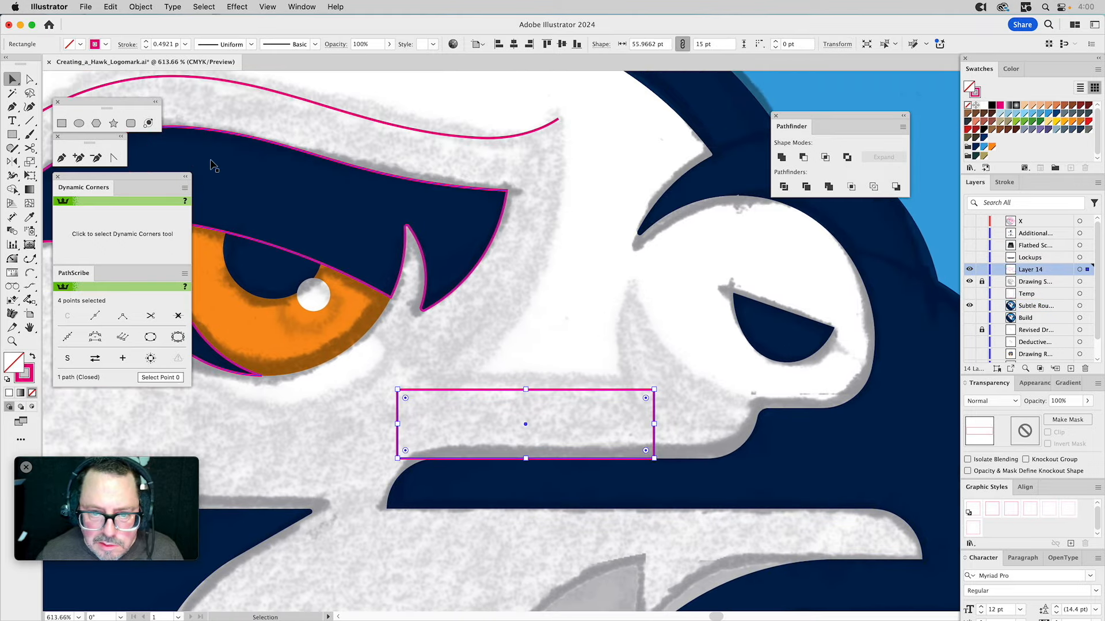
{"action": "left_click", "coordinate": [30, 273]}
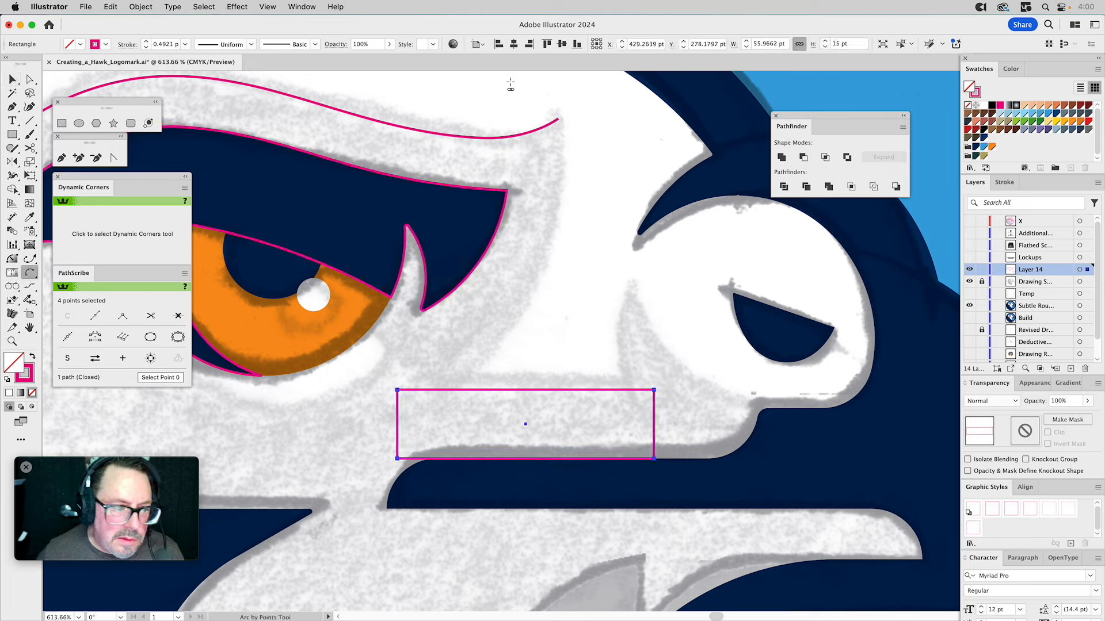
{"action": "left_click", "coordinate": [557, 120]}
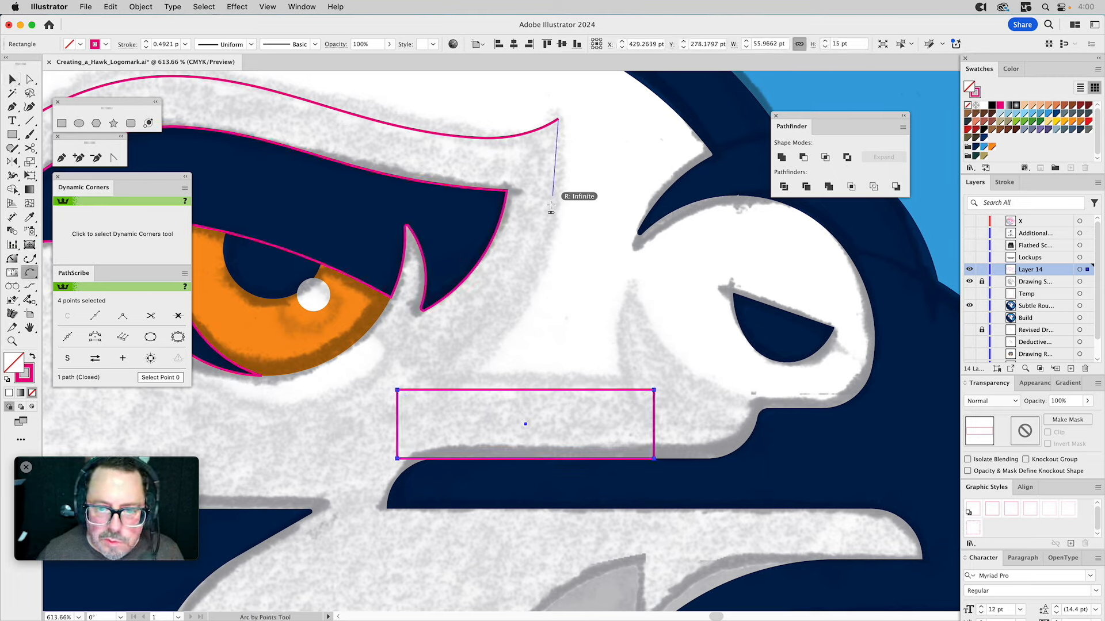
{"action": "left_click", "coordinate": [458, 390]}
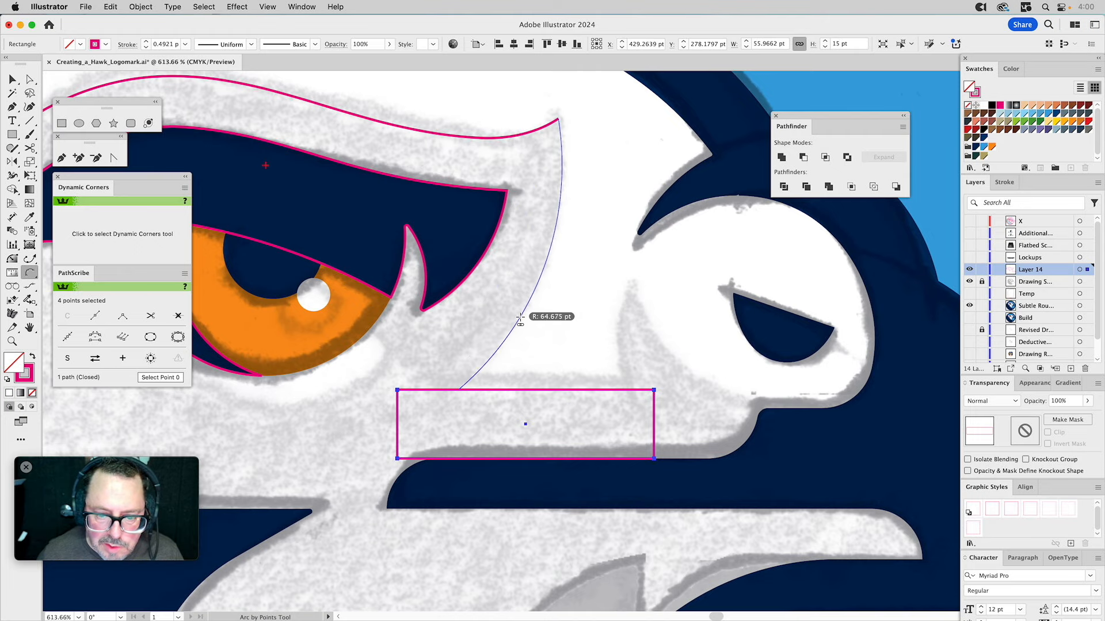
{"action": "left_click", "coordinate": [520, 318]}
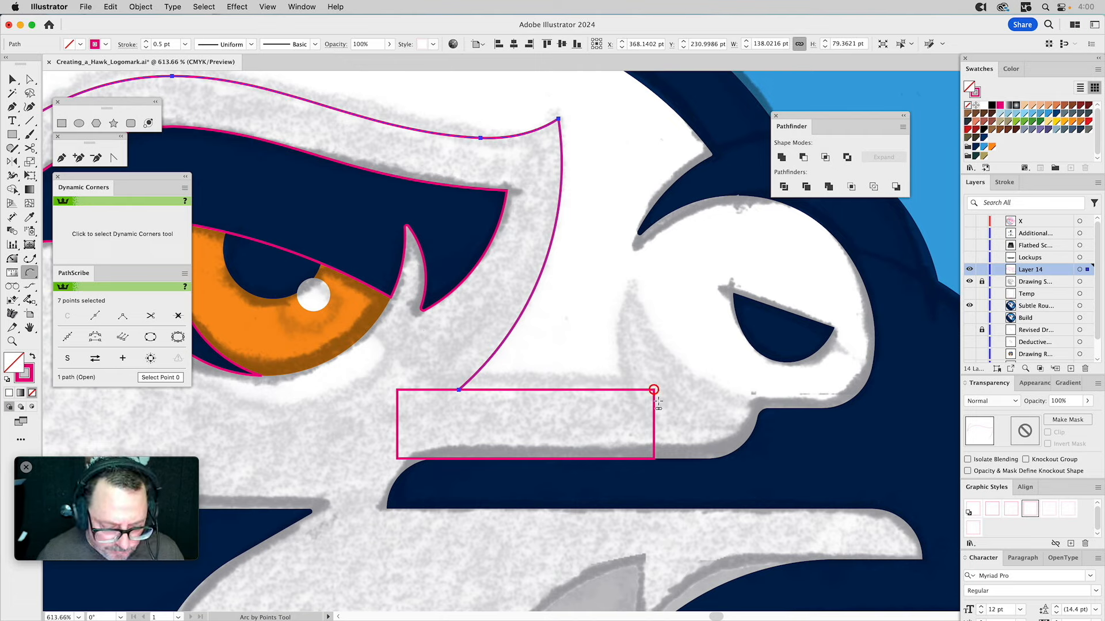
Step: Delete the guide rectangle and extend the shading path with a straight horizontal Pen segment from the arc's lower end toward the nostril
{"action": "key", "text": "v"}
{"action": "left_click", "coordinate": [627, 390]}
{"action": "key", "text": "Delete"}
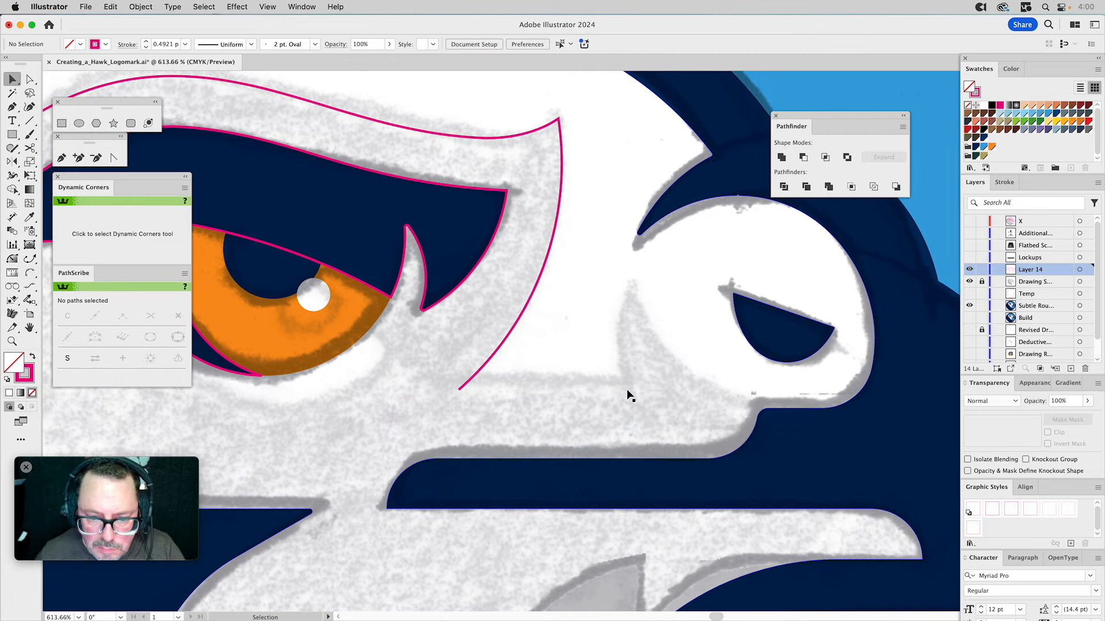
{"action": "left_click", "coordinate": [62, 159]}
{"action": "left_click", "coordinate": [460, 390]}
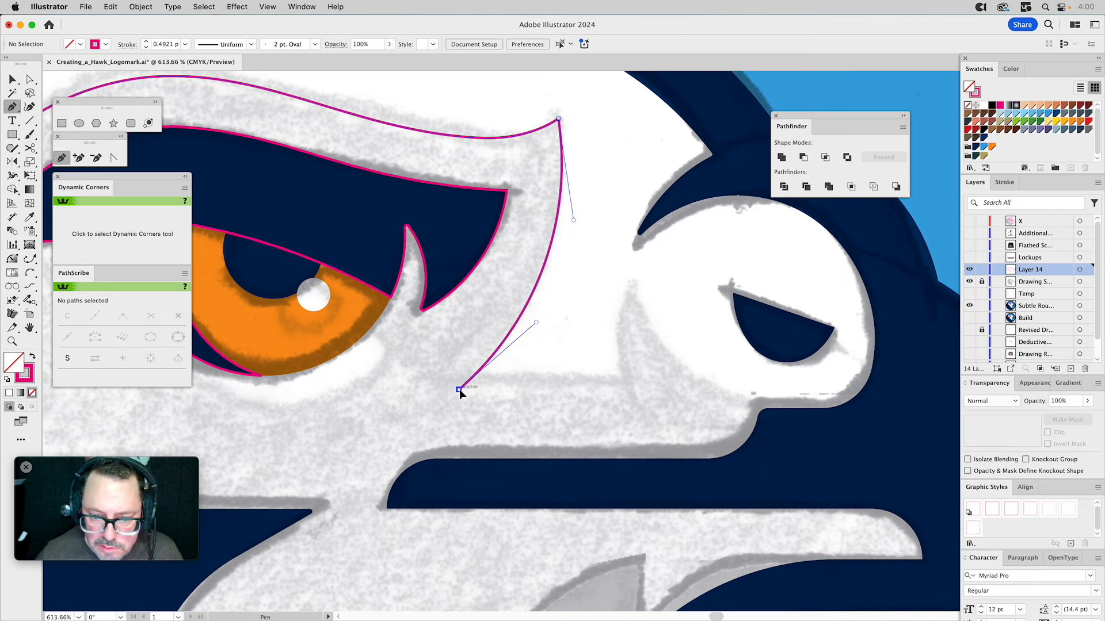
{"action": "left_click", "coordinate": [652, 390]}
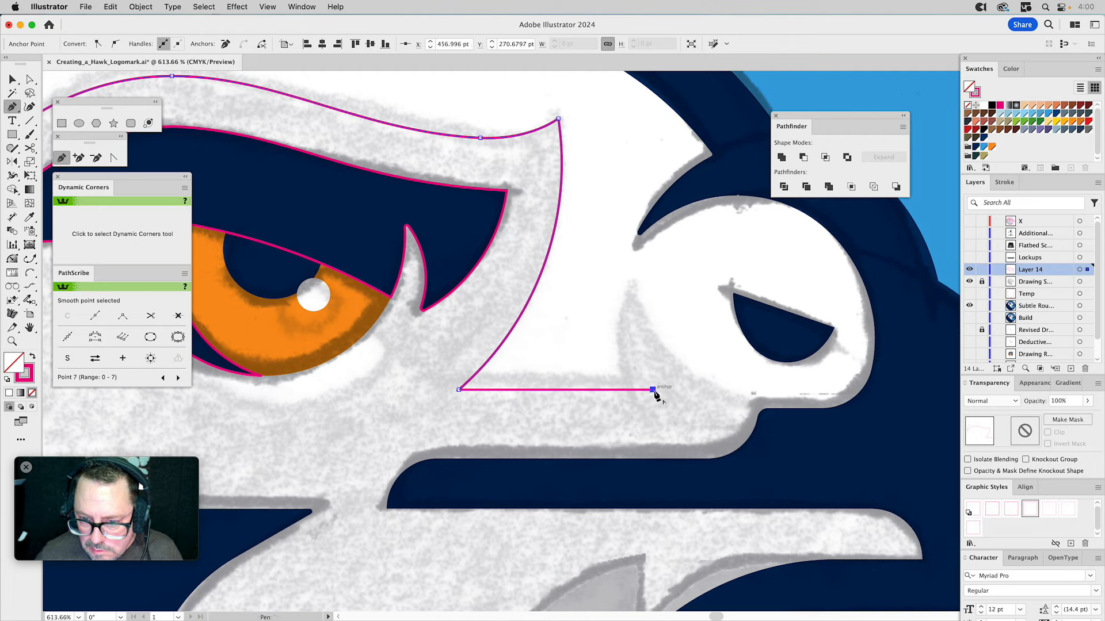
Step: Draw a circle about 50 pt in diameter around the nostril and position it over the sketched beak shading edge
{"action": "left_click", "coordinate": [80, 125]}
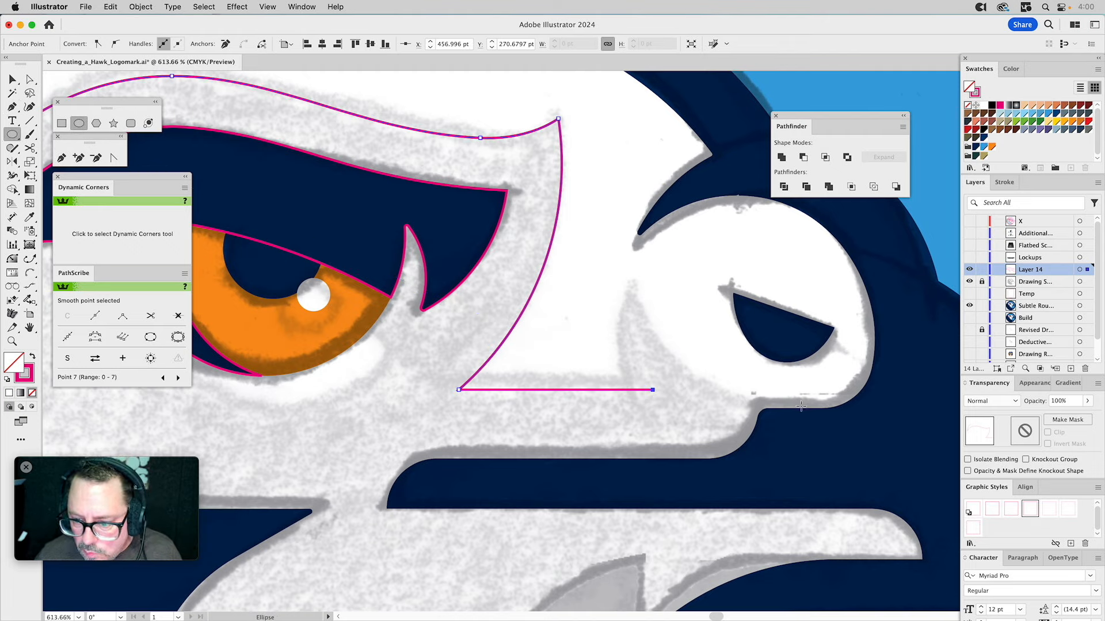
{"action": "left_click_drag", "start_coordinate": [802, 407], "coordinate": [573, 178]}
{"action": "key", "text": "v"}
{"action": "left_click_drag", "start_coordinate": [576, 324], "coordinate": [641, 305]}
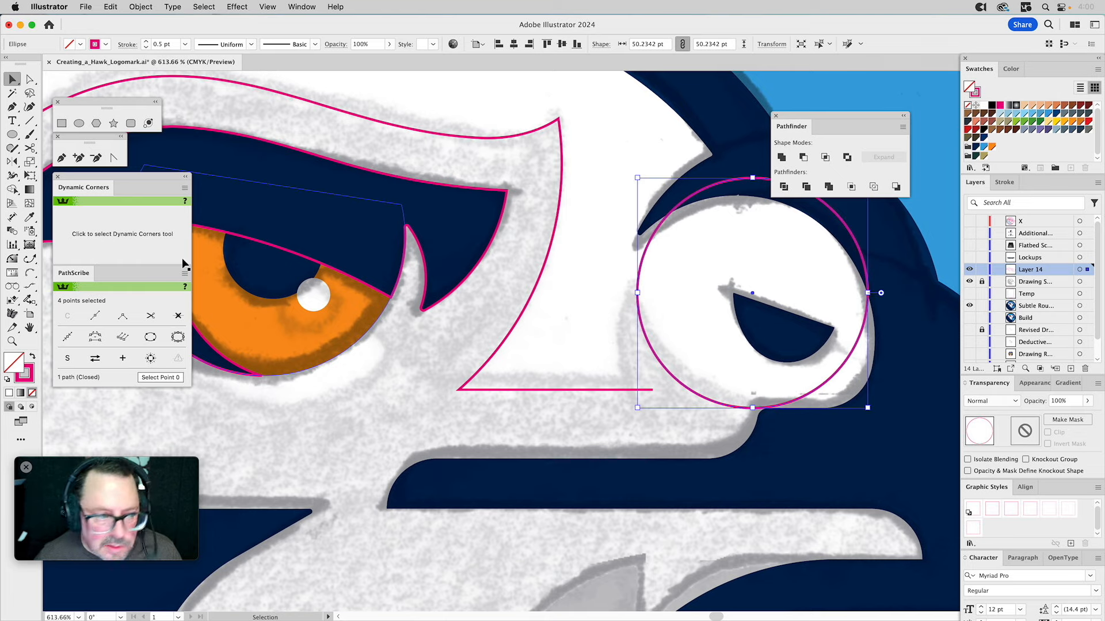
Step: Square off the nostril circle's upper and lower rounded corners on the beak side with the Dynamic Corners tool
{"action": "left_click", "coordinate": [12, 260]}
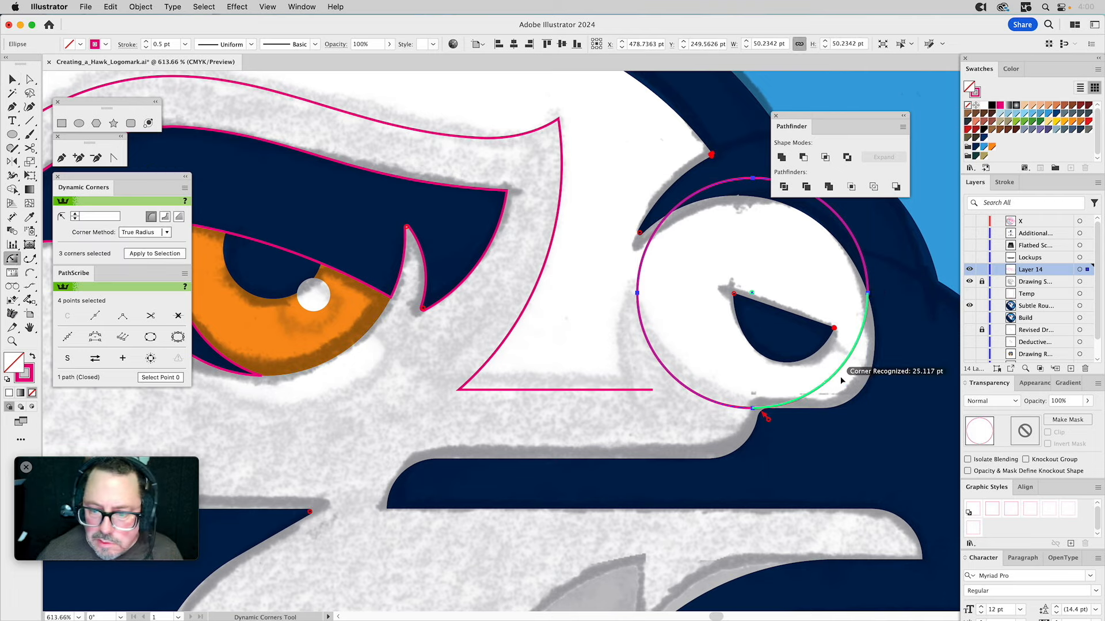
{"action": "left_click_drag", "start_coordinate": [832, 377], "coordinate": [912, 441]}
{"action": "left_click_drag", "start_coordinate": [863, 251], "coordinate": [894, 213]}
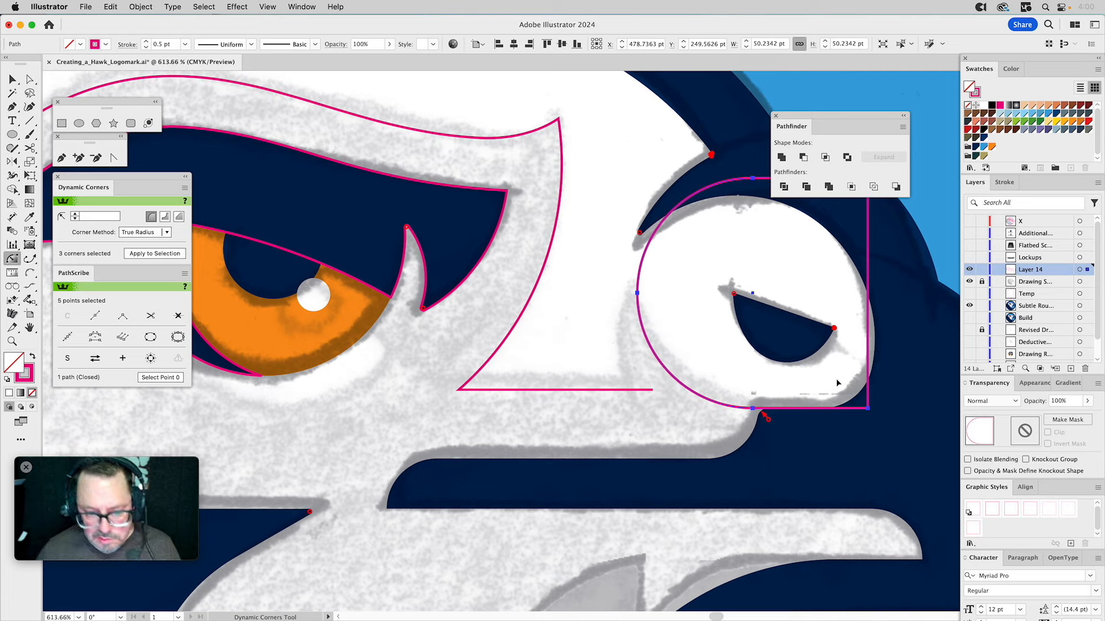
Step: Shift the nostril shape toward the beak tip and enlarge it proportionally to about 53.8 pt, keeping its lower edge on the sketched line
{"action": "key", "text": "v"}
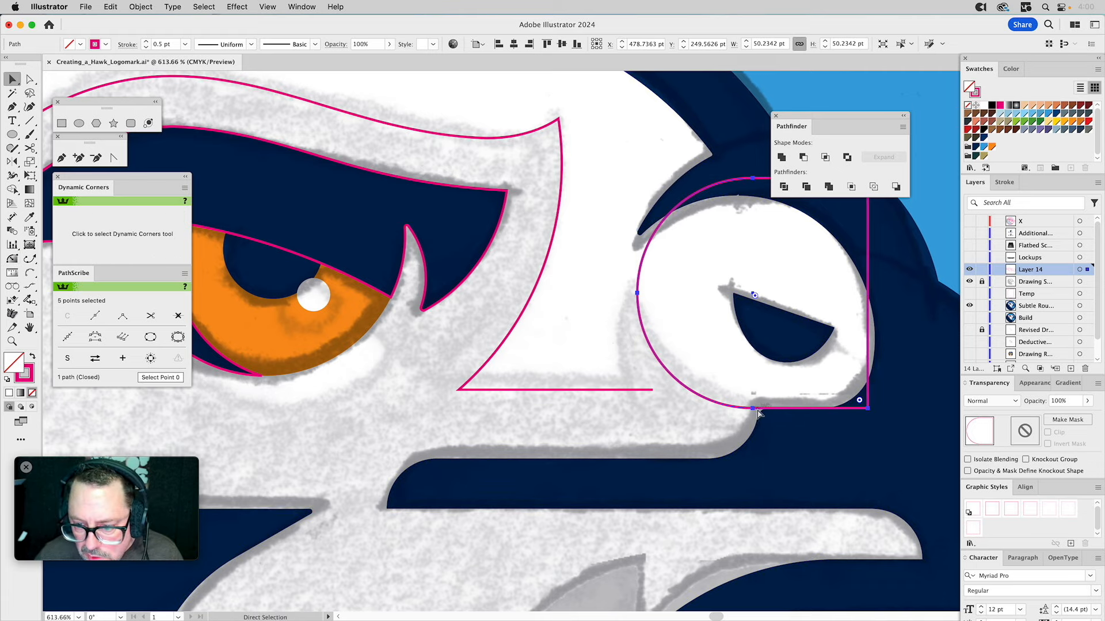
{"action": "left_click_drag", "start_coordinate": [753, 411], "coordinate": [769, 411]}
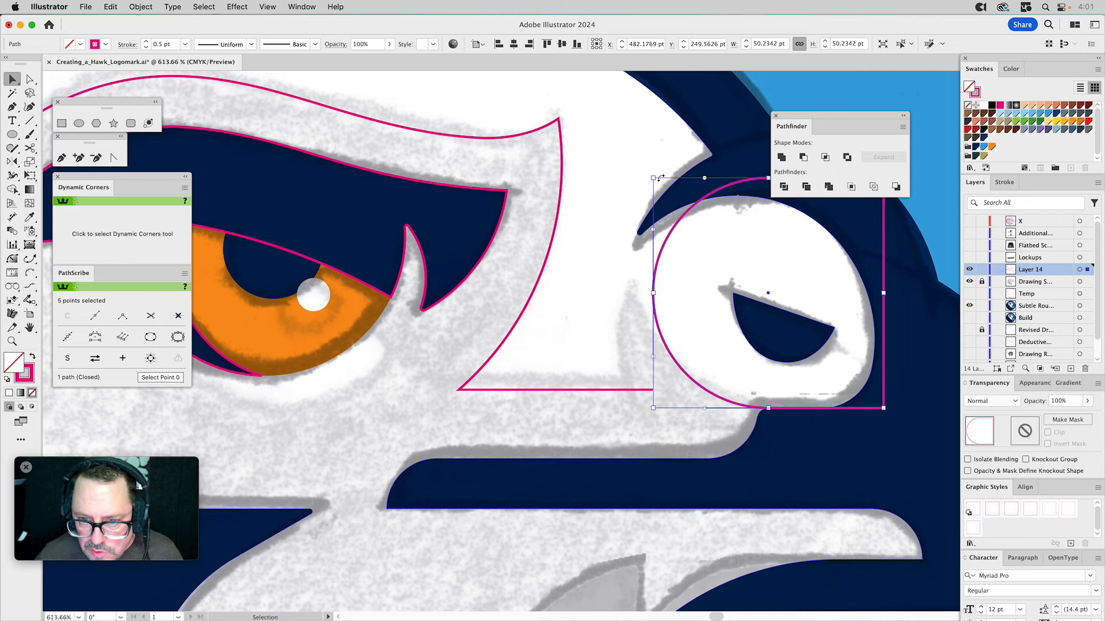
{"action": "left_click_drag", "start_coordinate": [653, 177], "coordinate": [636, 160]}
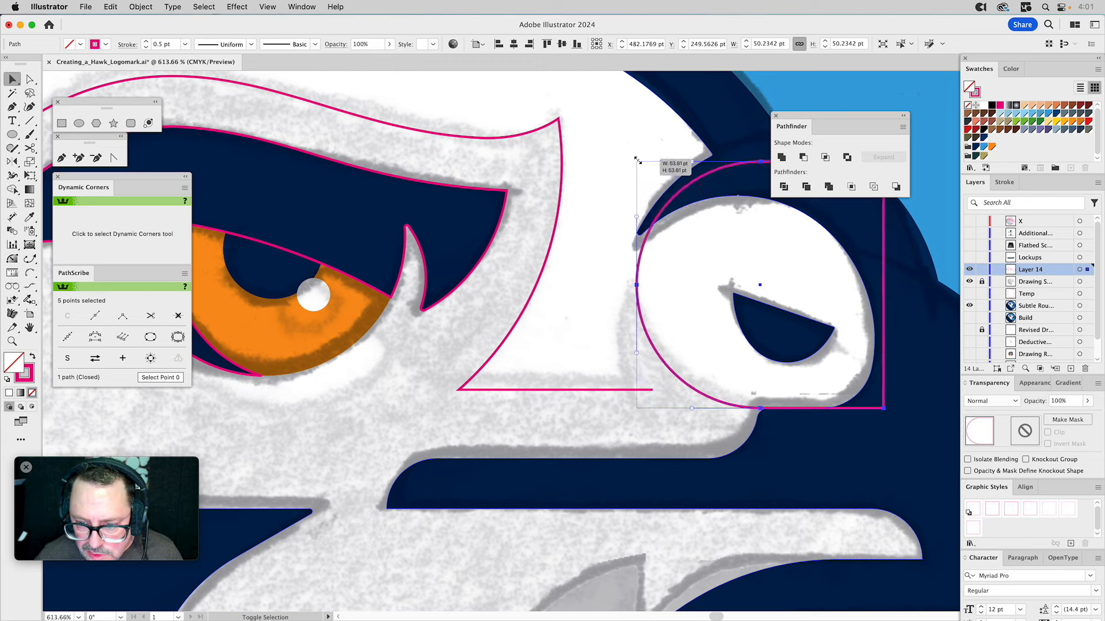
{"action": "left_click_drag", "start_coordinate": [638, 162], "coordinate": [637, 162]}
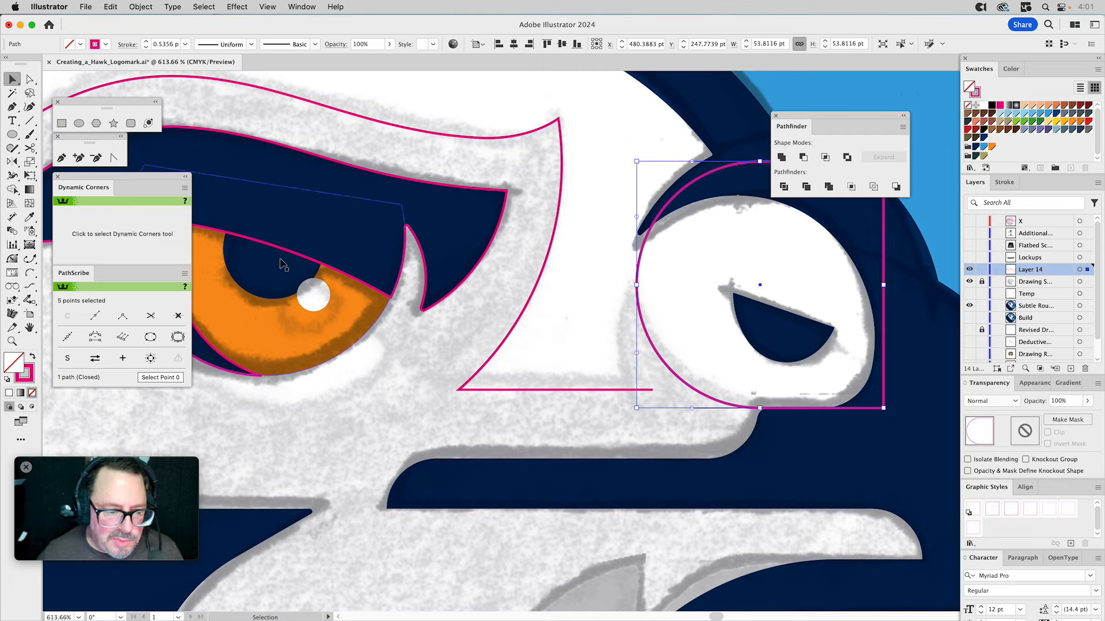
Step: Cut the nostril shape with the Scissors at its eye-side anchor and on its lower edge, and delete everything except the lower curve
{"action": "left_click", "coordinate": [30, 148]}
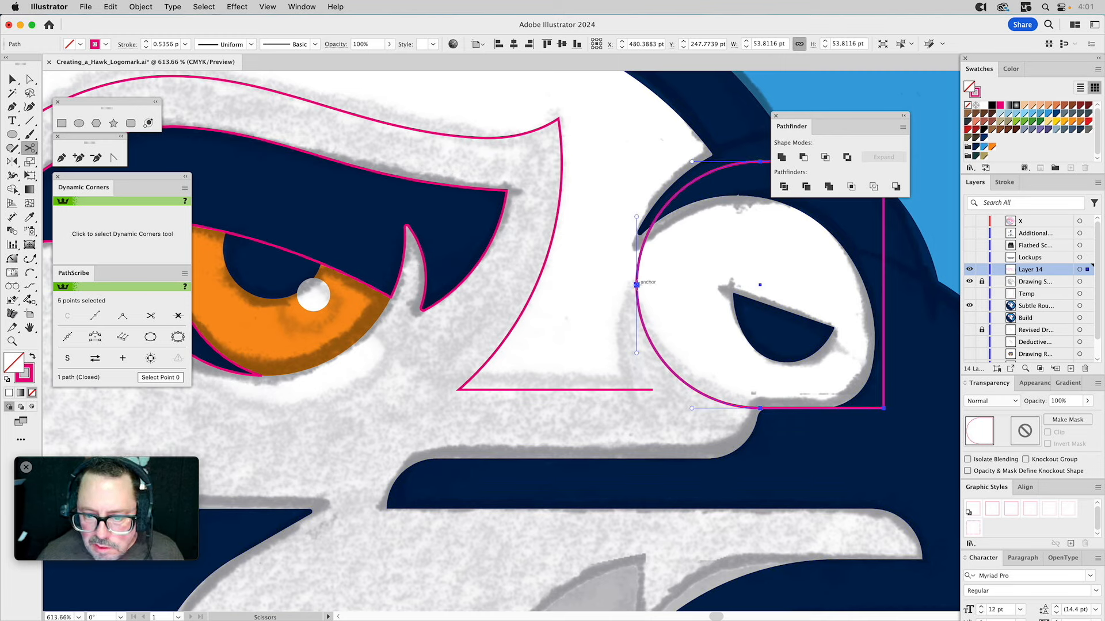
{"action": "left_click", "coordinate": [637, 284]}
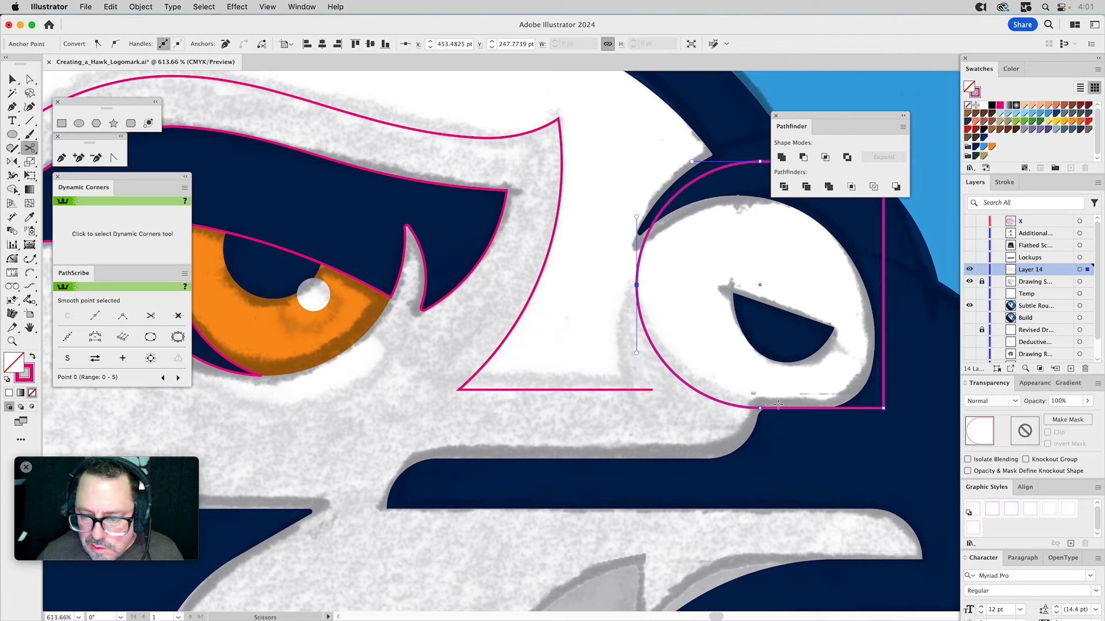
{"action": "left_click", "coordinate": [784, 409]}
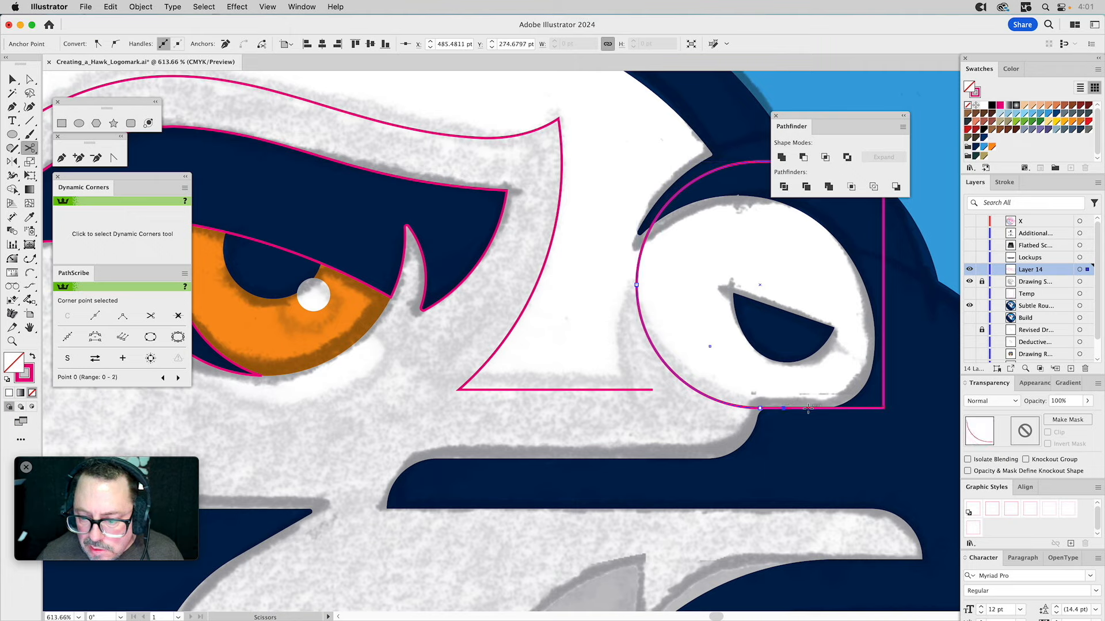
{"action": "key", "text": "a"}
{"action": "key", "text": "Delete"}
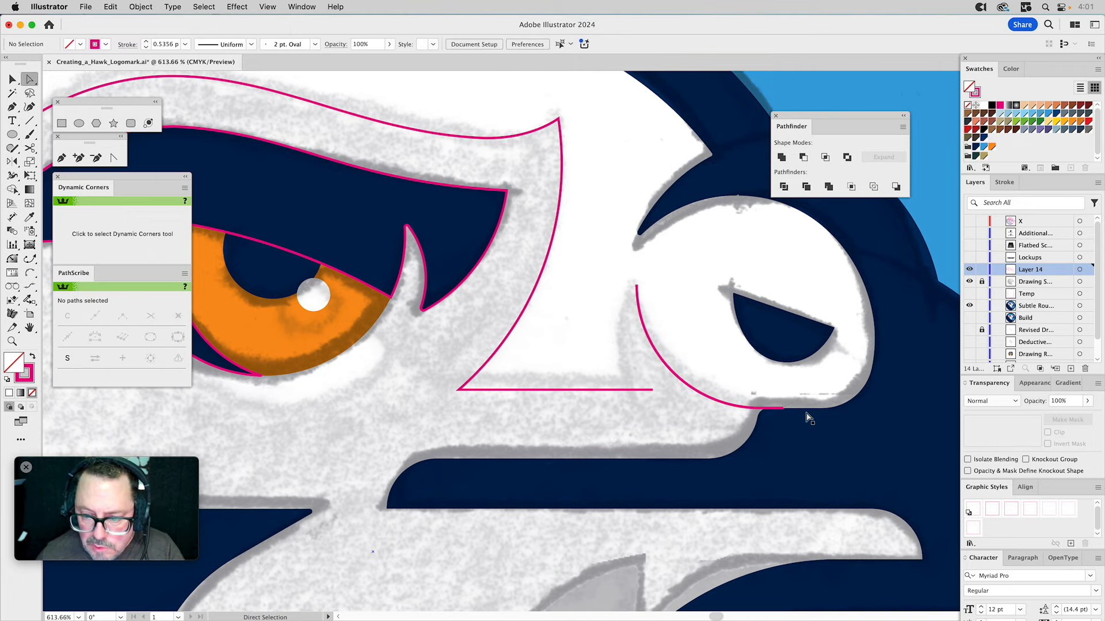
Step: Draw an arc from the nostril curve's upper end down past the horizontal brow segment, and join its lower end to that segment
{"action": "left_click", "coordinate": [30, 272]}
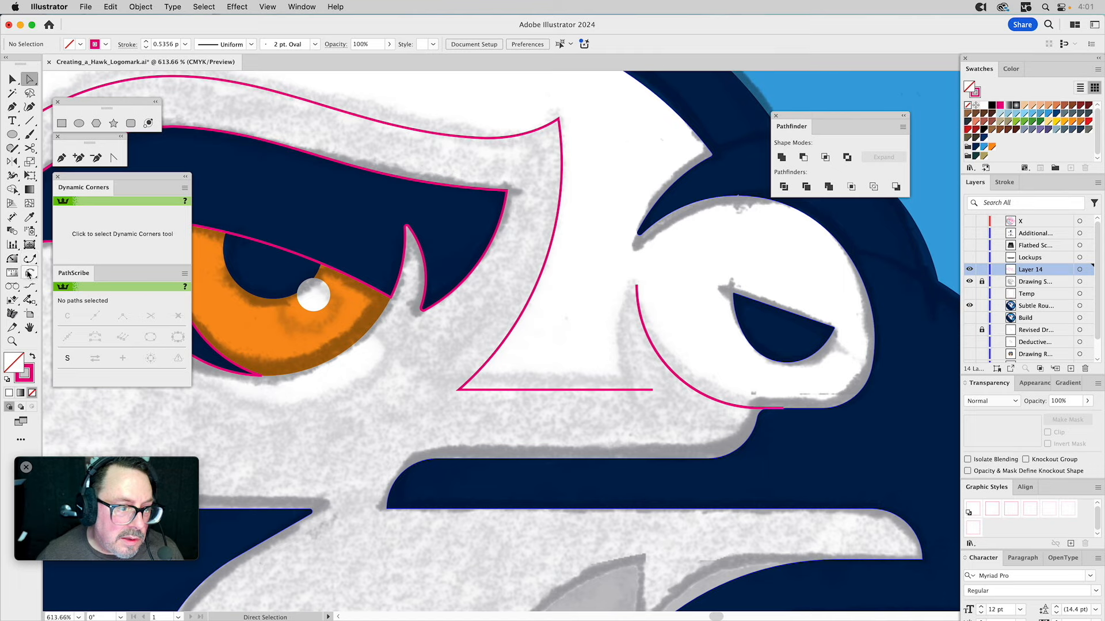
{"action": "left_click", "coordinate": [637, 285]}
{"action": "left_click", "coordinate": [630, 394]}
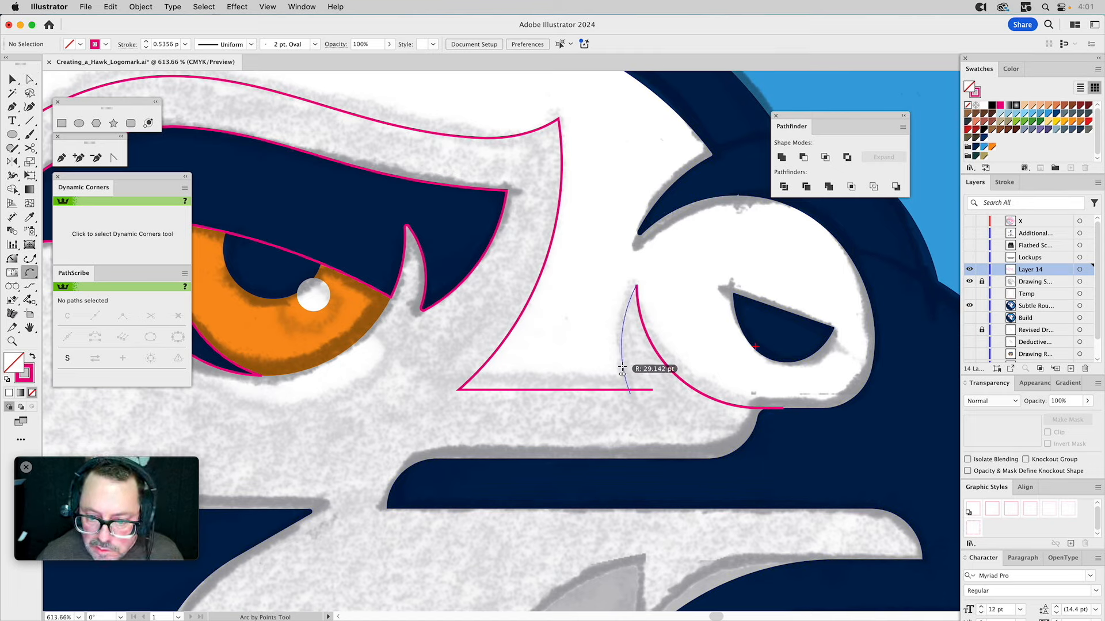
{"action": "left_click", "coordinate": [618, 357]}
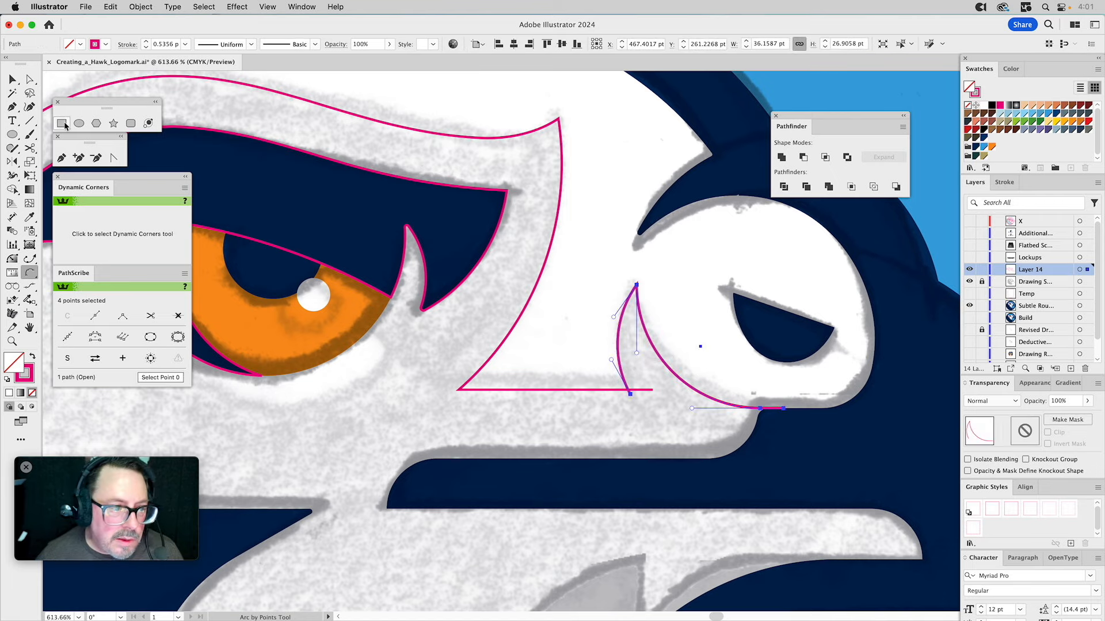
{"action": "left_click", "coordinate": [62, 157]}
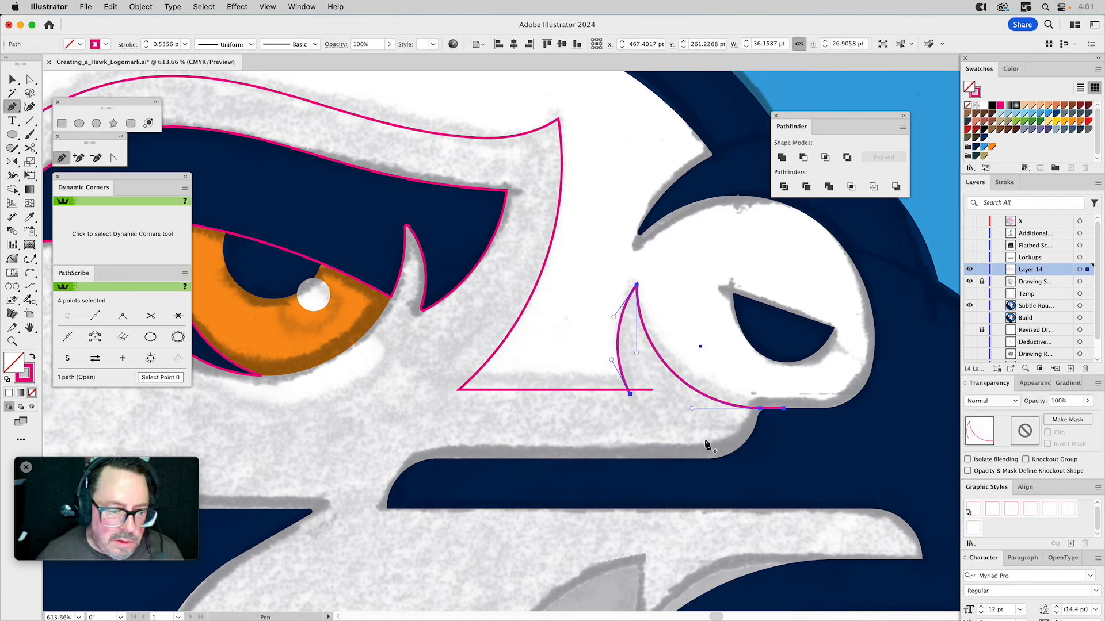
{"action": "left_click", "coordinate": [653, 393]}
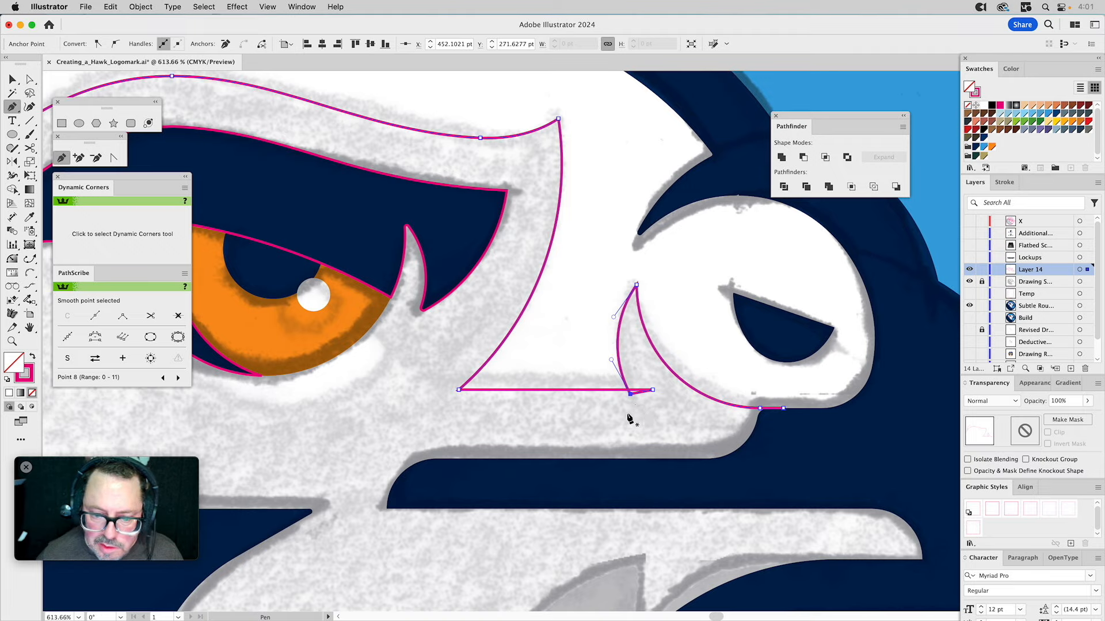
Step: Draw a narrow vertical rectangle in the empty area beside the emblem and set its width proportionally to 11 pt
{"action": "left_click", "coordinate": [12, 342]}
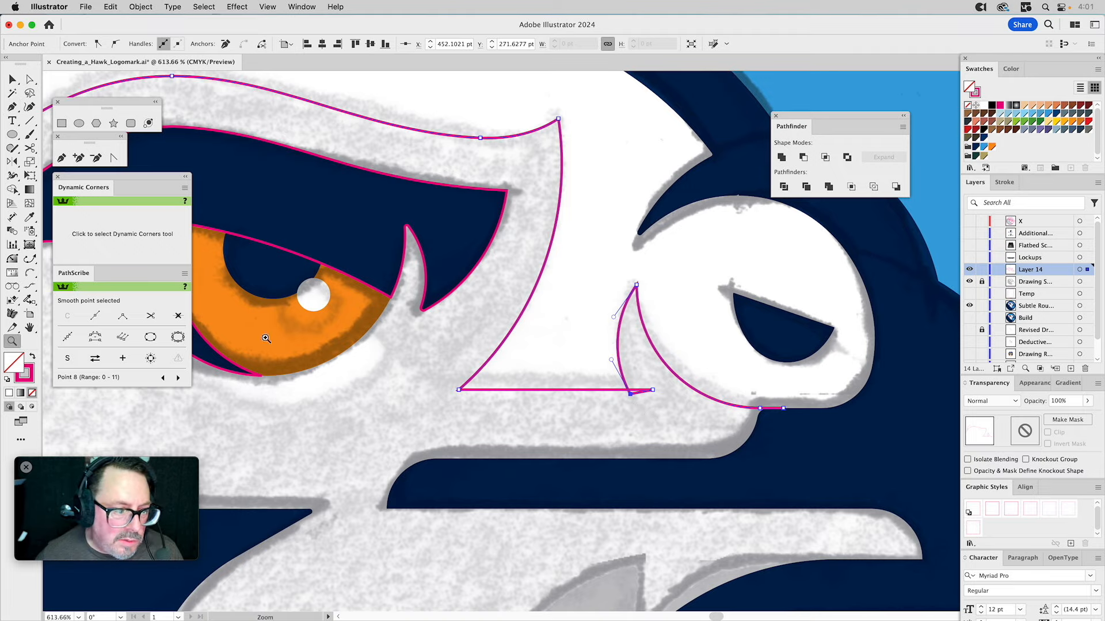
{"action": "left_click", "coordinate": [474, 356], "text": "alt"}
{"action": "left_click", "coordinate": [478, 357], "text": "alt"}
{"action": "left_click", "coordinate": [480, 356], "text": "alt"}
{"action": "left_click", "coordinate": [482, 356], "text": "alt"}
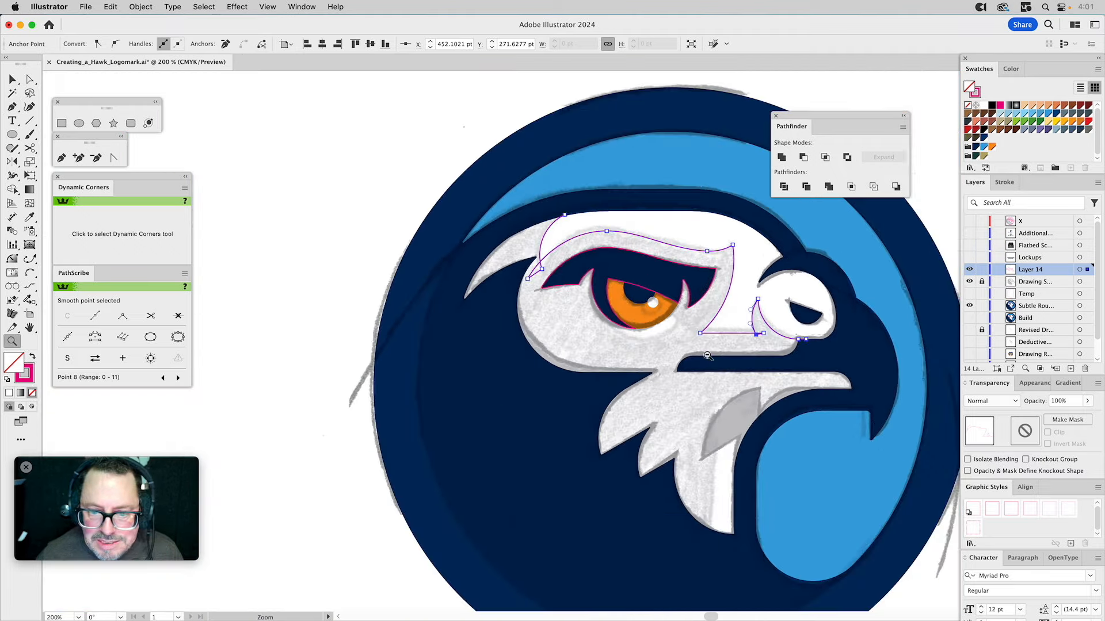
{"action": "left_click_drag", "start_coordinate": [719, 353], "coordinate": [545, 335]}
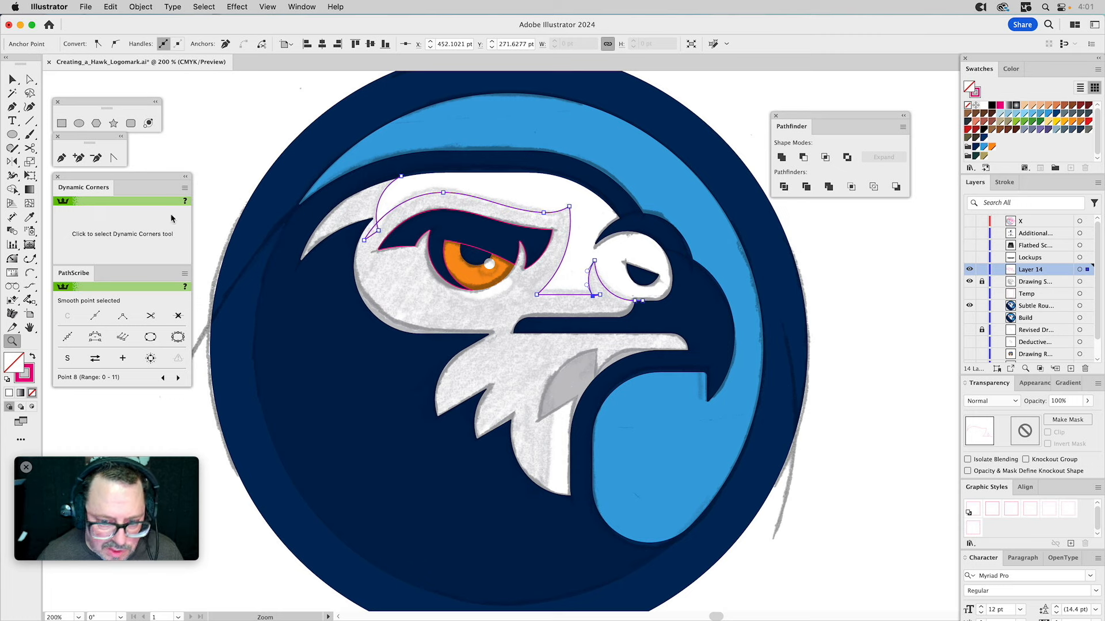
{"action": "left_click", "coordinate": [61, 124]}
{"action": "mouse_move", "coordinate": [852, 331]}
{"action": "left_mouse_down"}
{"action": "mouse_move", "coordinate": [897, 454]}
{"action": "mouse_move", "coordinate": [882, 483]}
{"action": "left_mouse_up"}
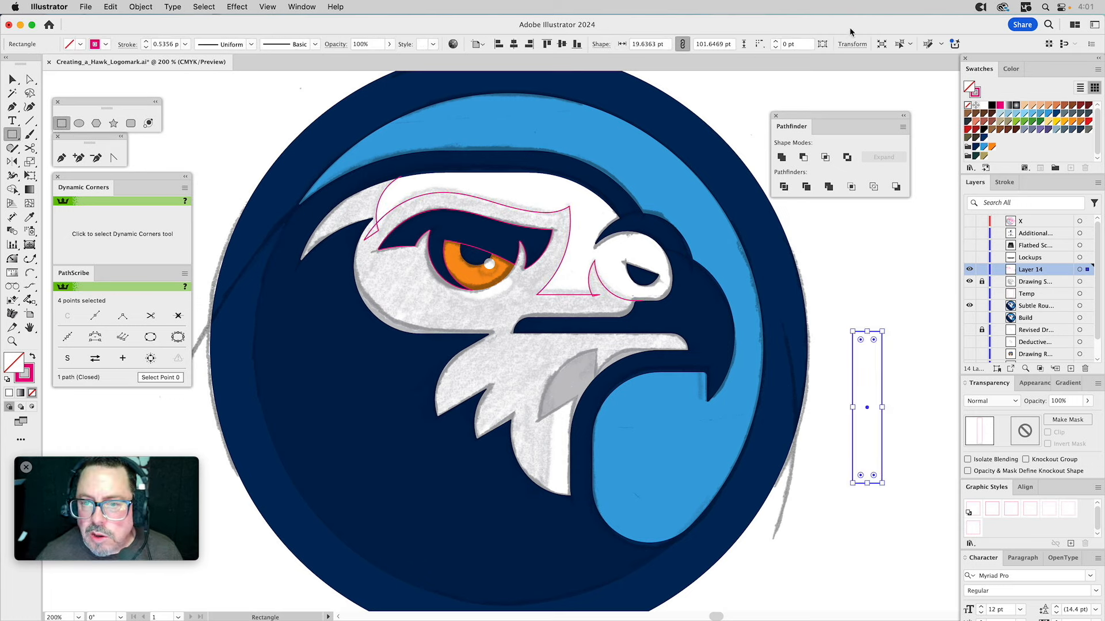
{"action": "double_click", "coordinate": [642, 43]}
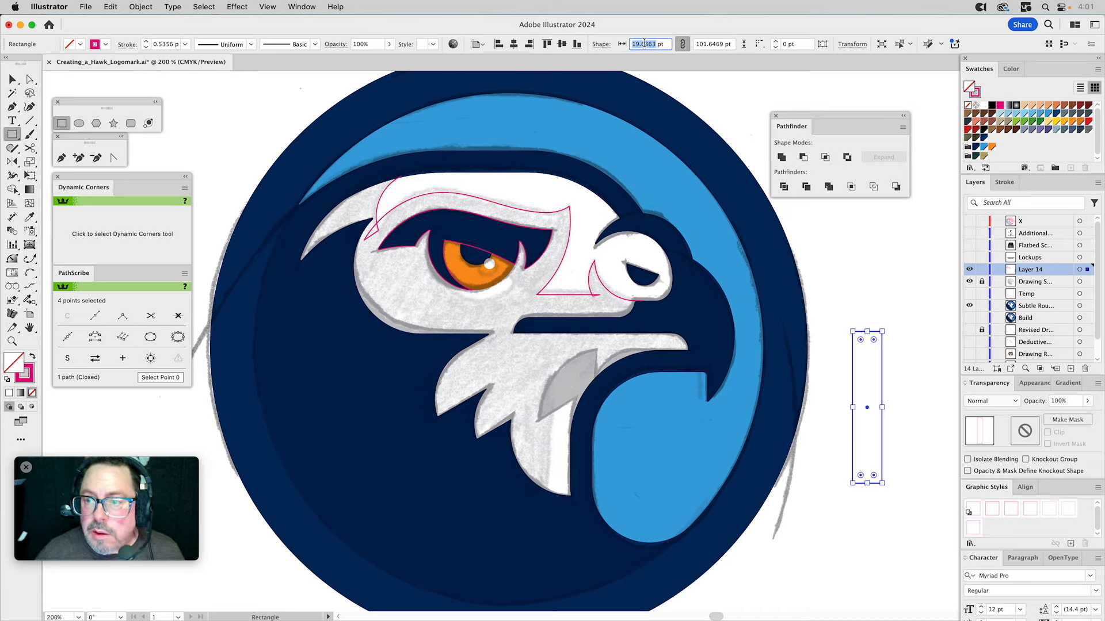
{"action": "type", "text": "11"}
{"action": "key", "text": "Return"}
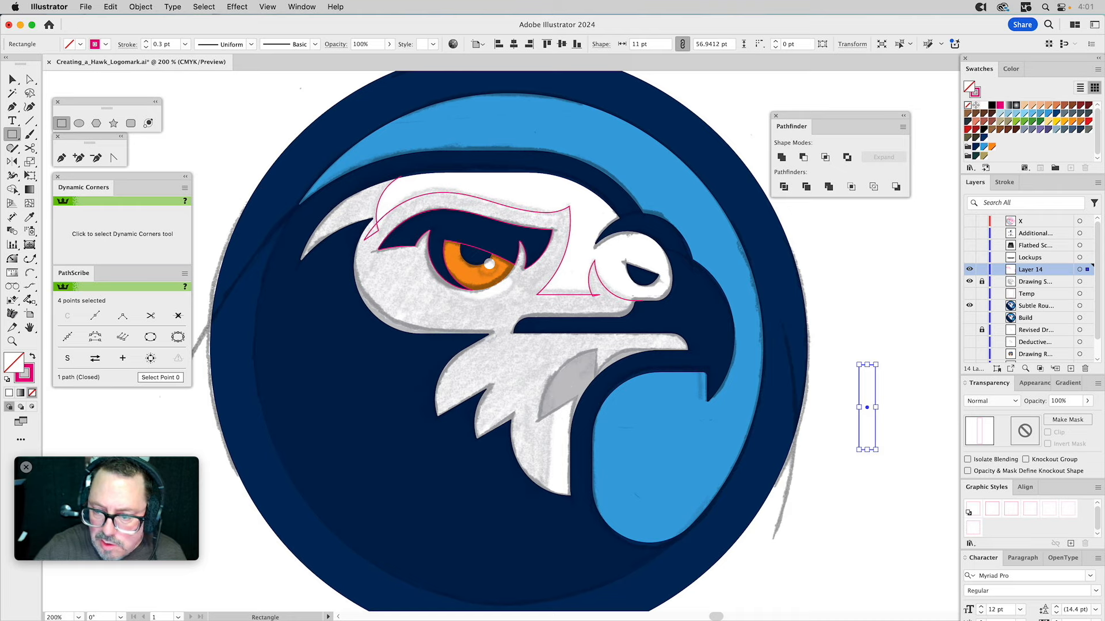
{"action": "key", "text": "v"}
{"action": "left_click", "coordinate": [882, 352]}
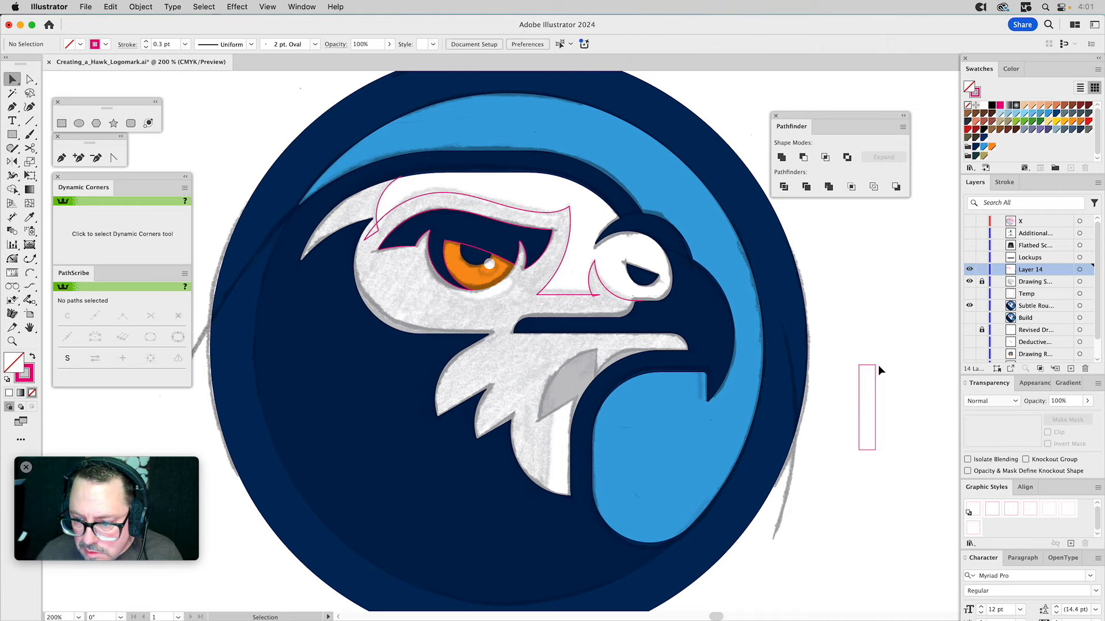
Step: Place the rectangle over the neck feathers and blue throat area, sized to about 86 by 136 pt
{"action": "left_click_drag", "start_coordinate": [876, 367], "coordinate": [647, 439]}
{"action": "left_click_drag", "start_coordinate": [599, 471], "coordinate": [591, 553]}
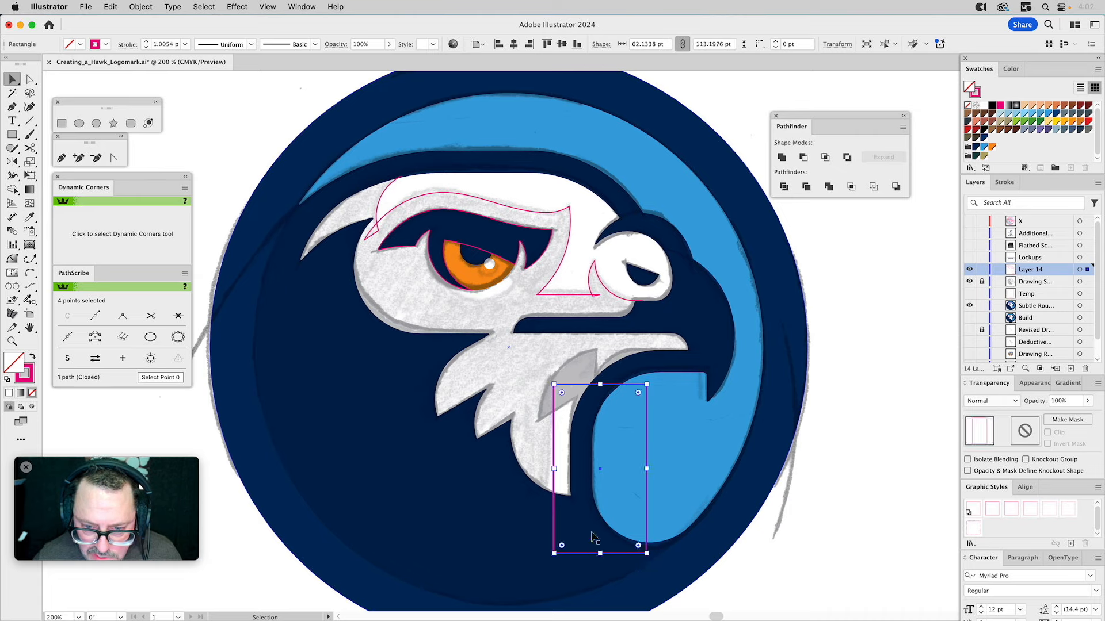
{"action": "left_click_drag", "start_coordinate": [600, 384], "coordinate": [668, 351]}
{"action": "left_click_drag", "start_coordinate": [646, 451], "coordinate": [683, 455]}
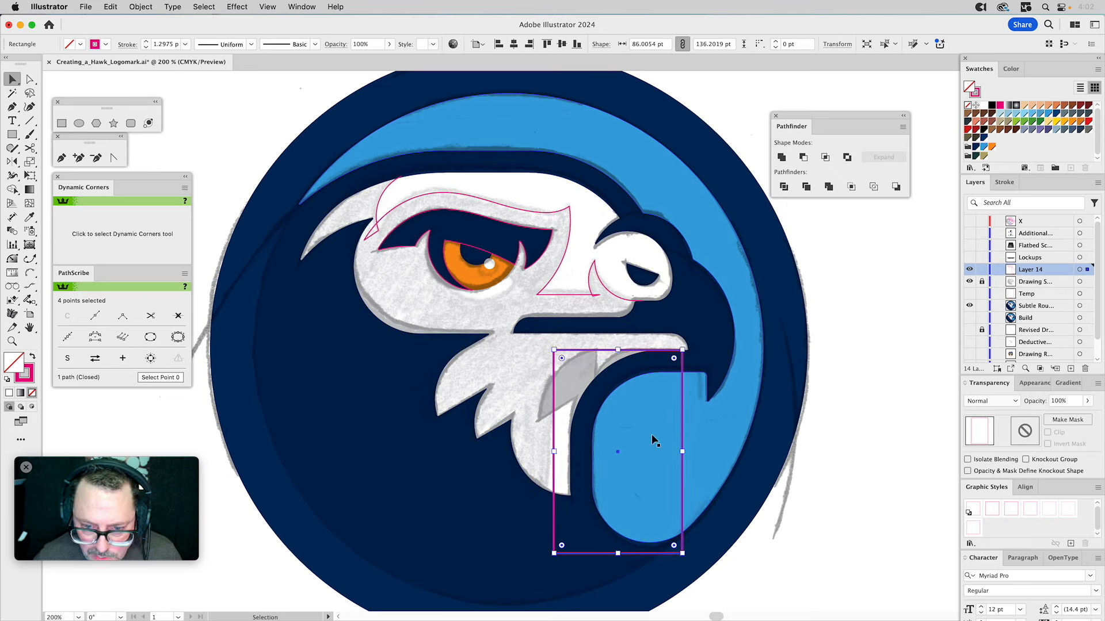
{"action": "left_click_drag", "start_coordinate": [562, 357], "coordinate": [613, 417]}
{"action": "key", "text": "super+z"}
{"action": "key", "text": "a"}
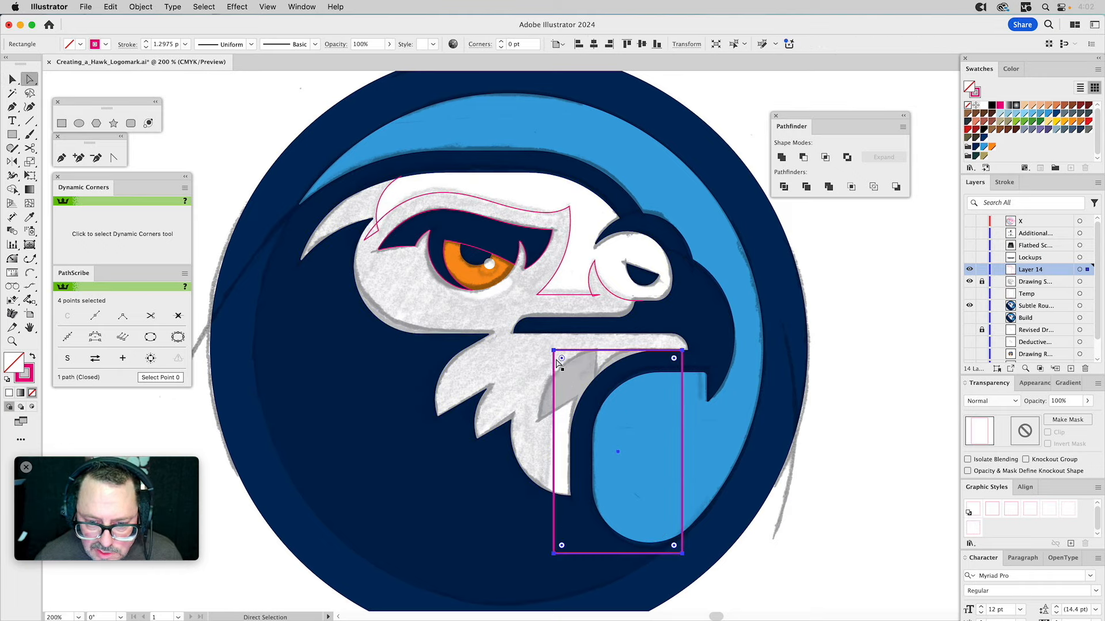
{"action": "left_click", "coordinate": [554, 350]}
{"action": "left_click_drag", "start_coordinate": [563, 361], "coordinate": [629, 450]}
{"action": "key", "text": "super+z"}
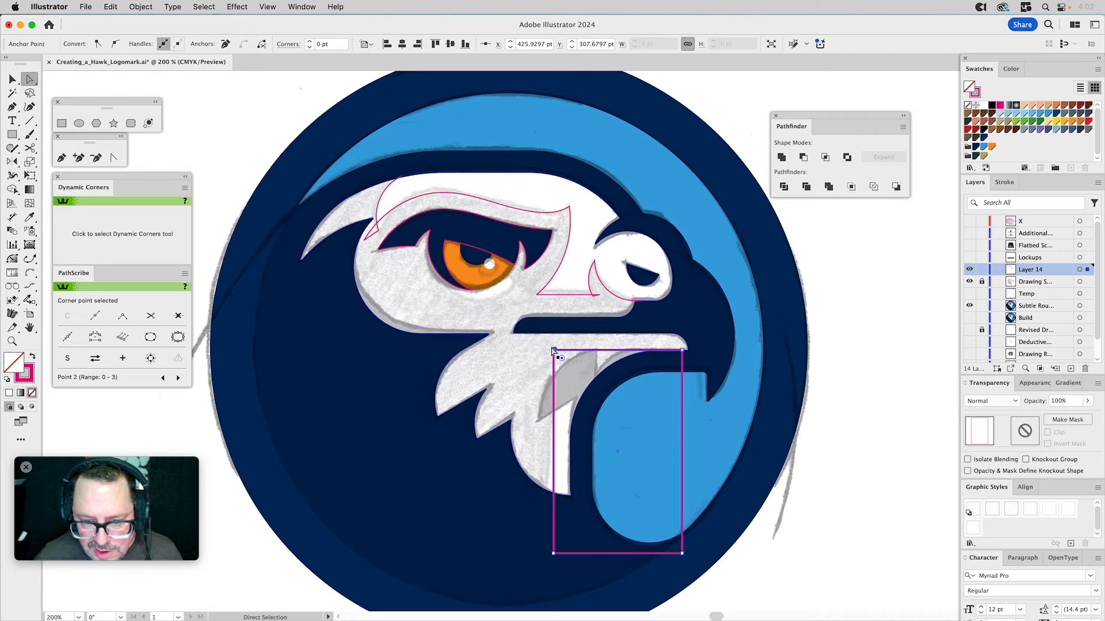
Step: Lower the throat rectangle's upper edge to a height of about 130.5 pt and round its upper neck-side corner to about 53.6 pt
{"action": "left_click_drag", "start_coordinate": [687, 355], "coordinate": [683, 359]}
{"action": "left_click", "coordinate": [682, 360]}
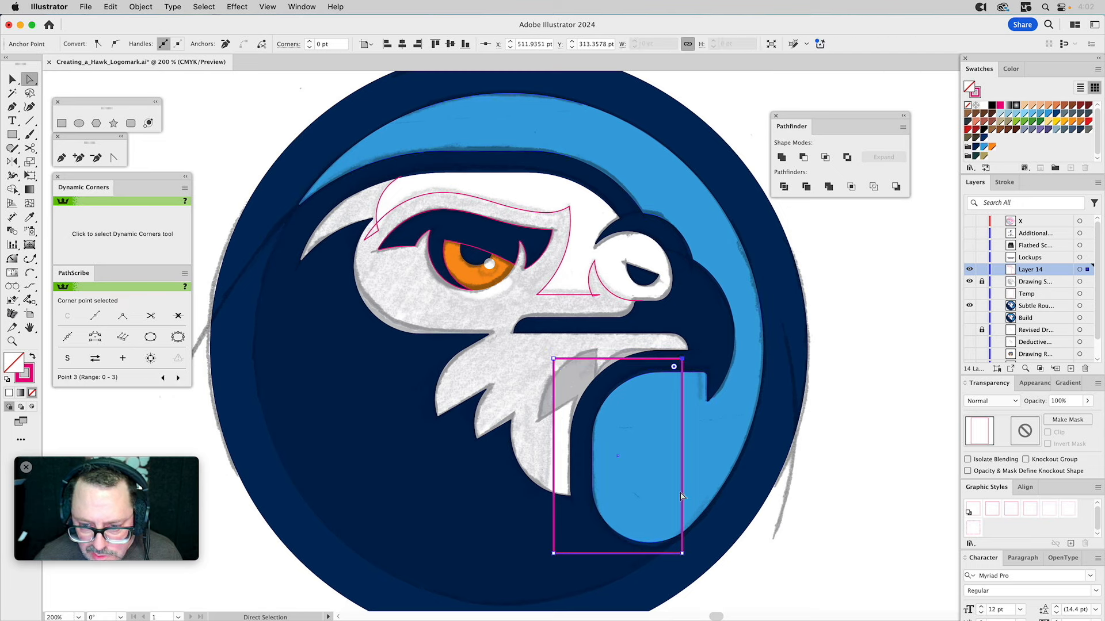
{"action": "left_click", "coordinate": [554, 361]}
{"action": "left_click_drag", "start_coordinate": [561, 366], "coordinate": [630, 449]}
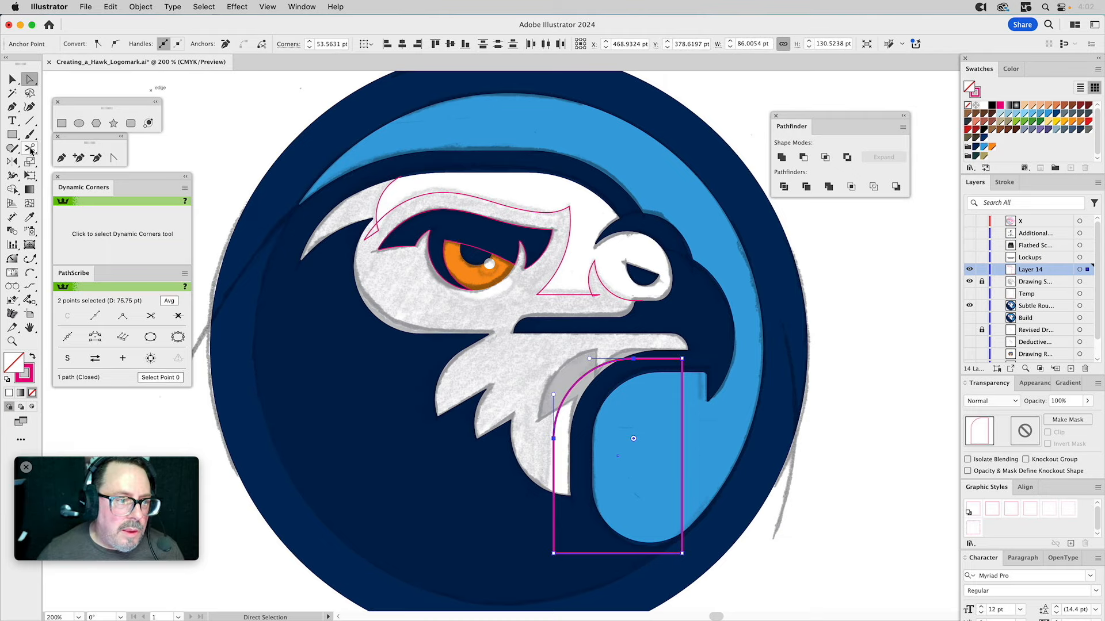
Step: Cut the throat rectangle at the rounded corner's upper end and just below the neck feathers, then delete the remaining outline
{"action": "left_click", "coordinate": [29, 148]}
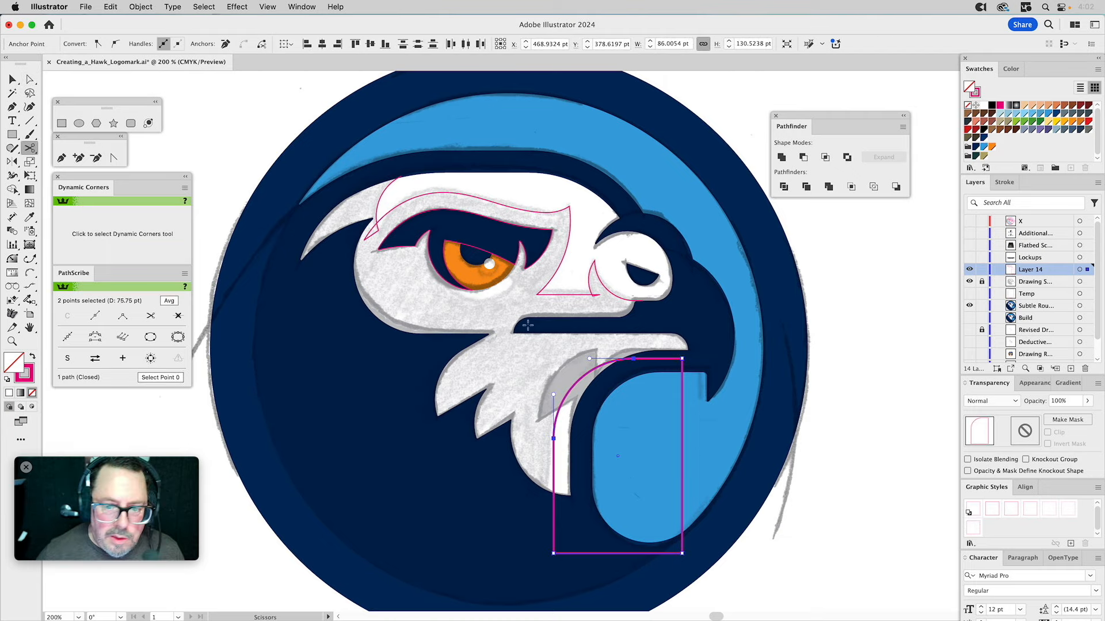
{"action": "left_click", "coordinate": [633, 358]}
{"action": "left_click", "coordinate": [554, 505]}
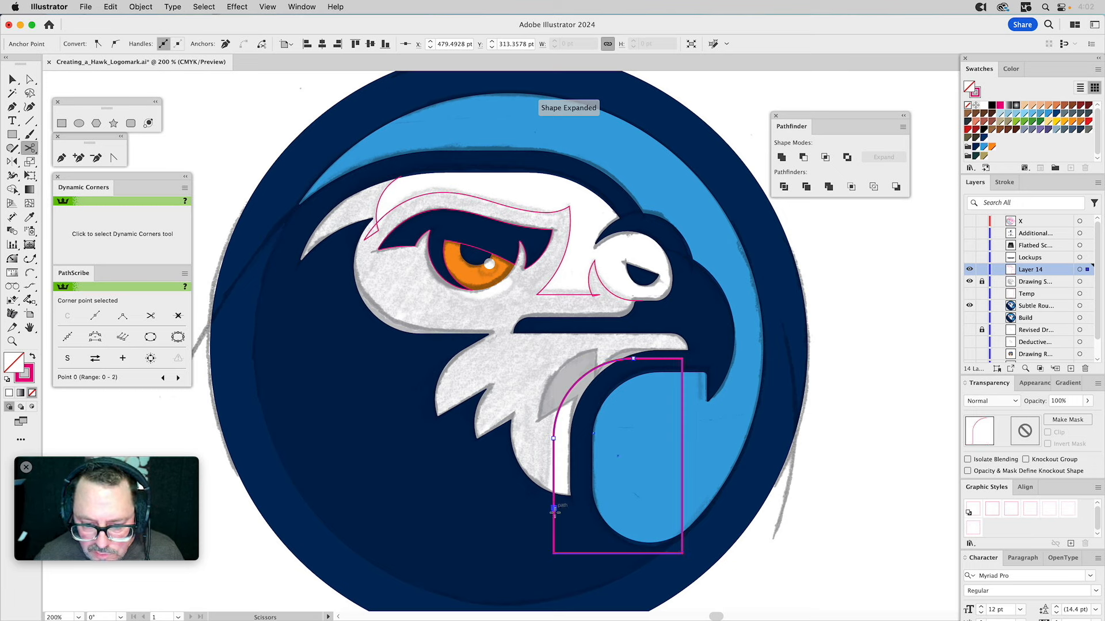
{"action": "key", "text": "a"}
{"action": "key", "text": "Delete"}
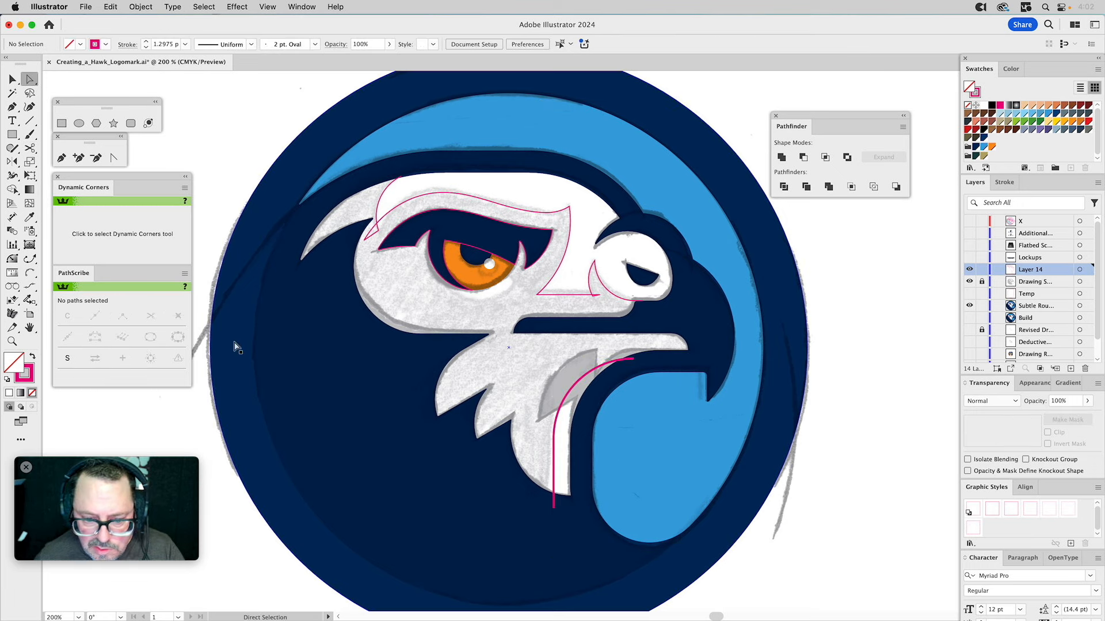
Step: Extend the nostril curve's lower end with Pen segments around the beak tip and connect it to the throat curve's upper end
{"action": "left_click", "coordinate": [61, 158]}
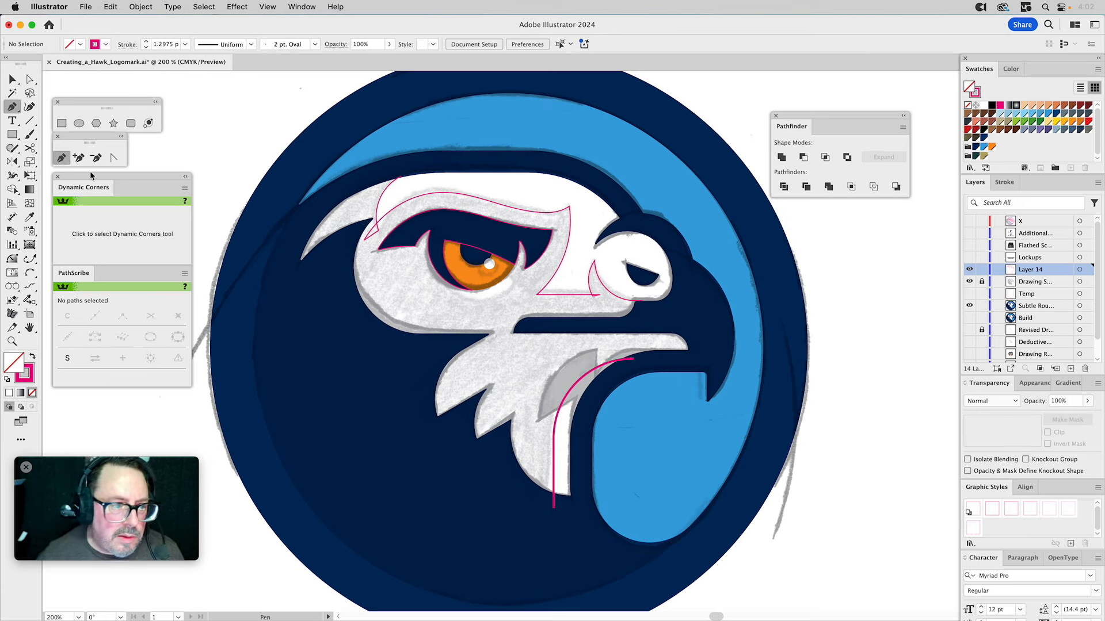
{"action": "left_click", "coordinate": [643, 302]}
{"action": "left_click", "coordinate": [709, 330]}
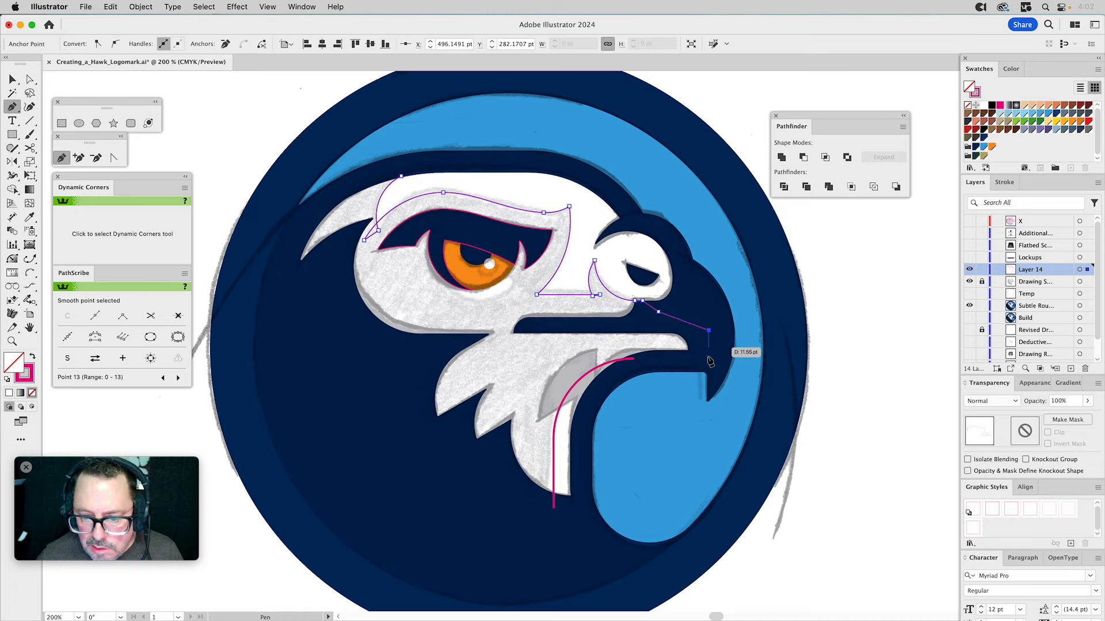
{"action": "left_click", "coordinate": [706, 358]}
{"action": "left_click", "coordinate": [633, 360]}
Step: Close the shading path from the throat line's lower end around the feathers and back of the head to the brow, and unite it
{"action": "left_click", "coordinate": [553, 508]}
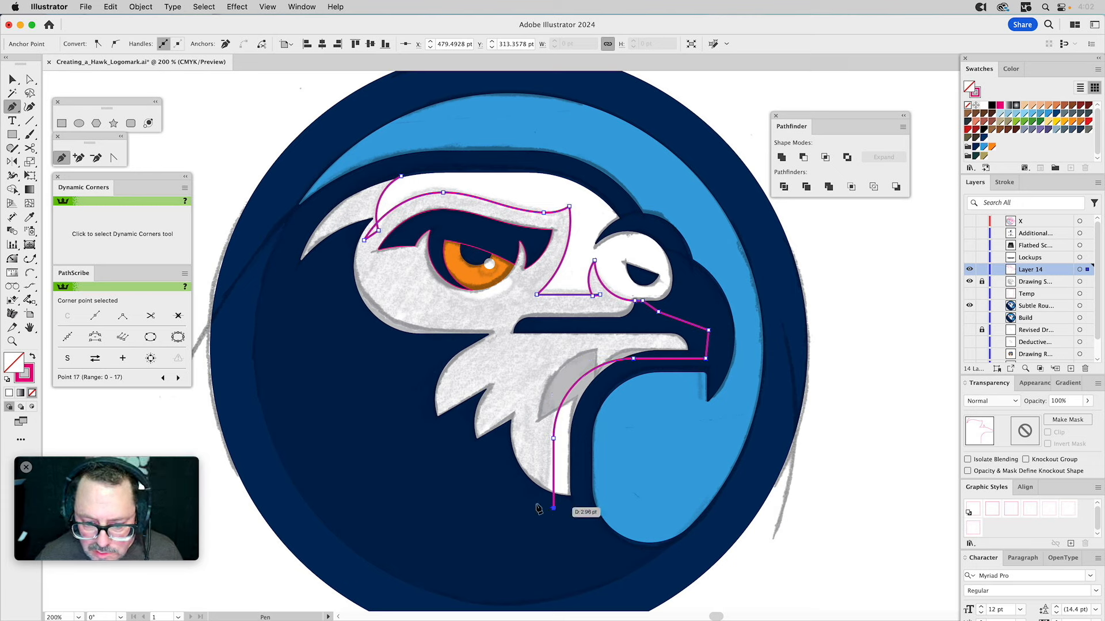
{"action": "left_click", "coordinate": [412, 457]}
{"action": "left_click", "coordinate": [286, 259]}
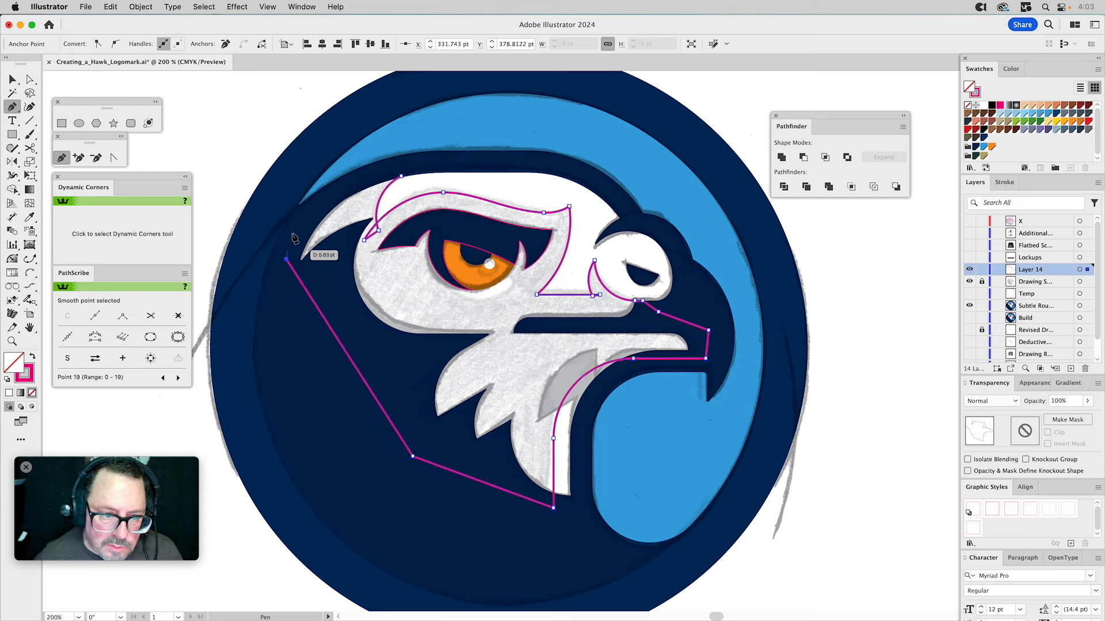
{"action": "left_click", "coordinate": [331, 190]}
{"action": "left_click", "coordinate": [390, 169]}
{"action": "left_click", "coordinate": [401, 176]}
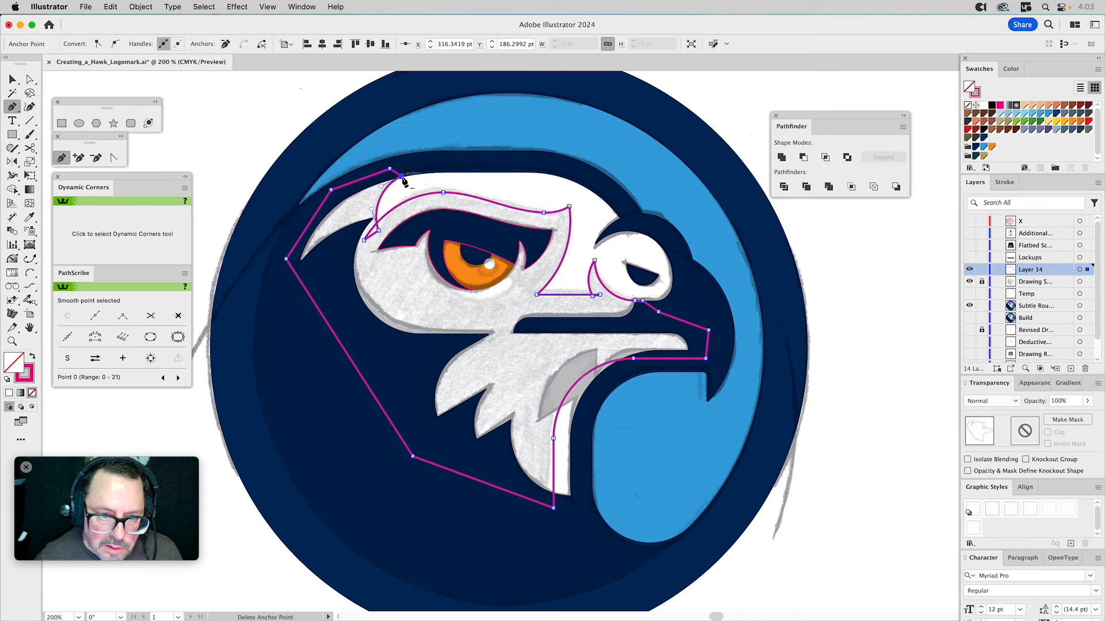
{"action": "left_click", "coordinate": [781, 159]}
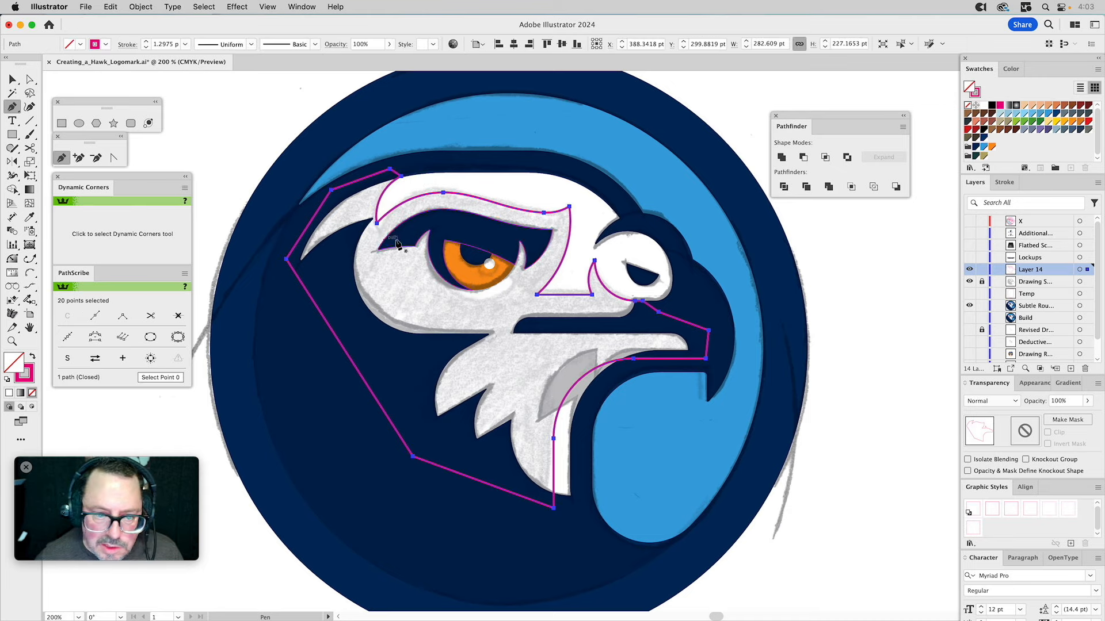
Step: Shift the shading path's anchor point below the nostril about 8.5 pt horizontally towards the beak tip
{"action": "key", "text": "shift+super+a"}
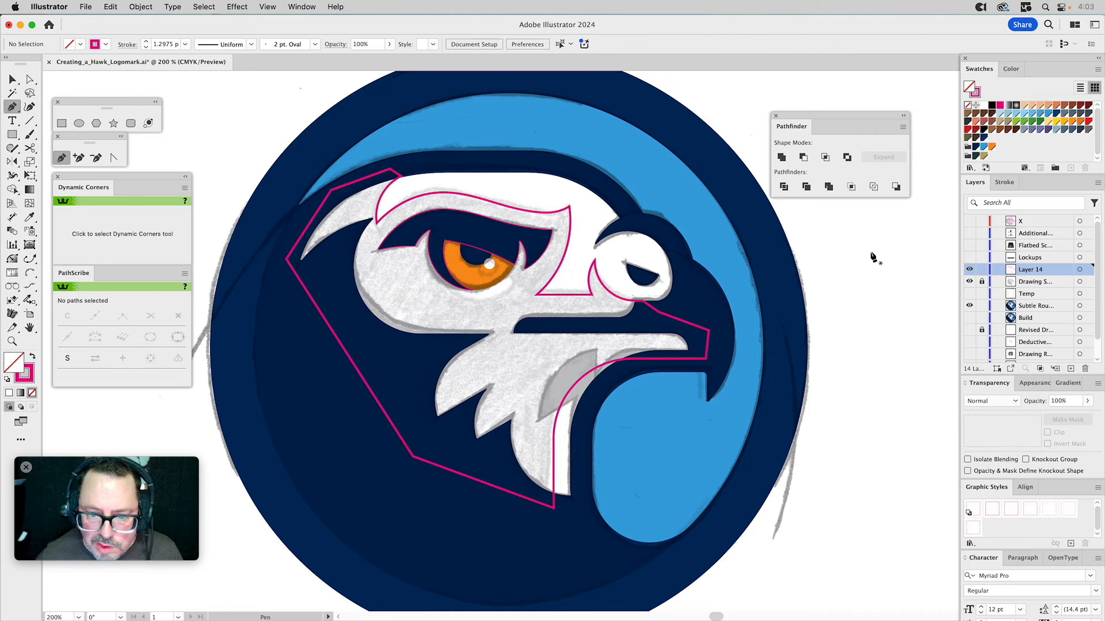
{"action": "key", "text": "v"}
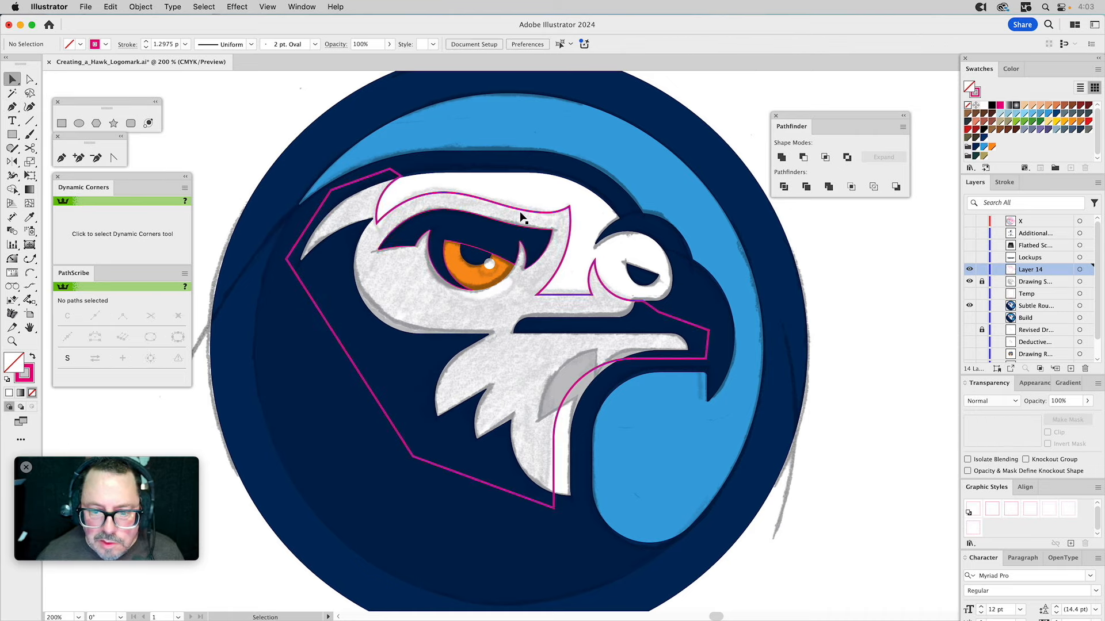
{"action": "key", "text": "a"}
{"action": "left_click_drag", "start_coordinate": [643, 304], "coordinate": [656, 305]}
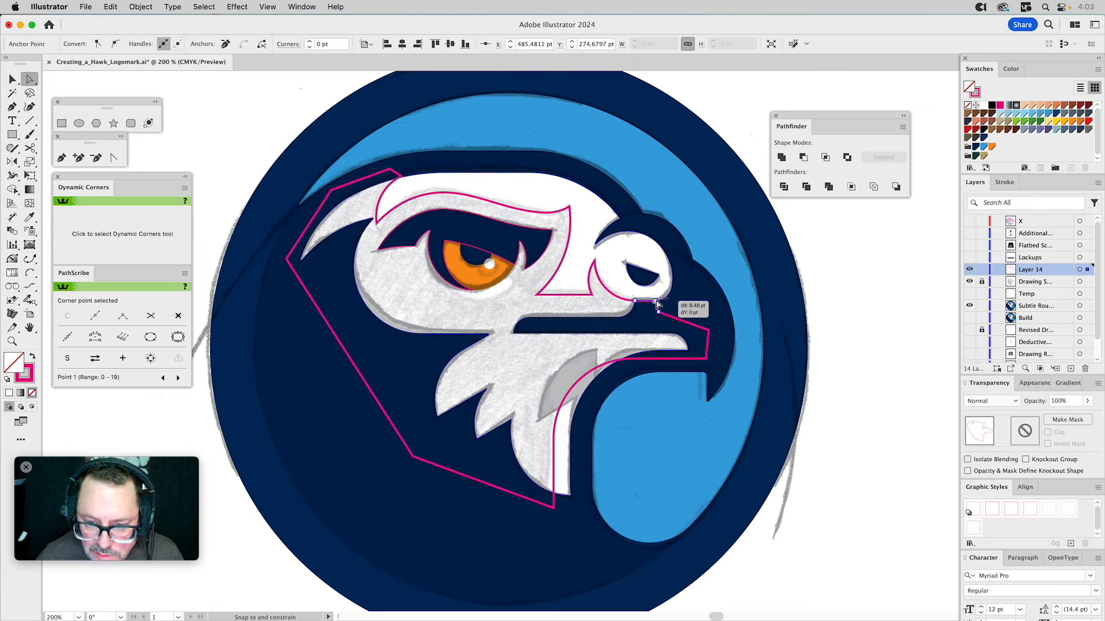
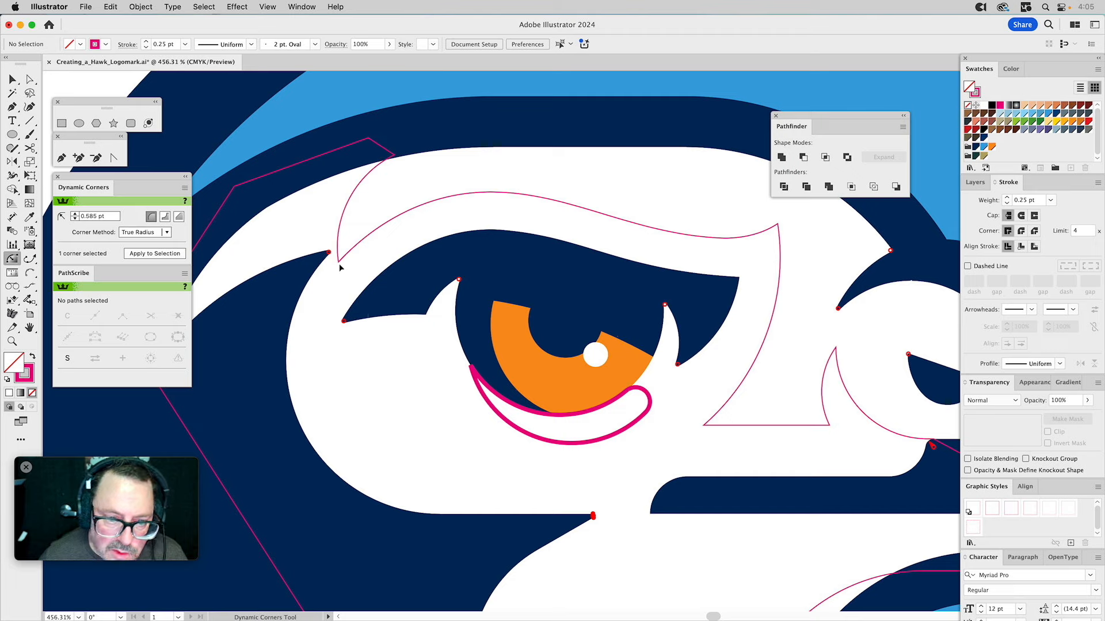
Step: Round the shading outline's sharp corners at the brow, beak base and nostril with tiny radii of about 0.16 to 0.59 pt
{"action": "left_click", "coordinate": [340, 263]}
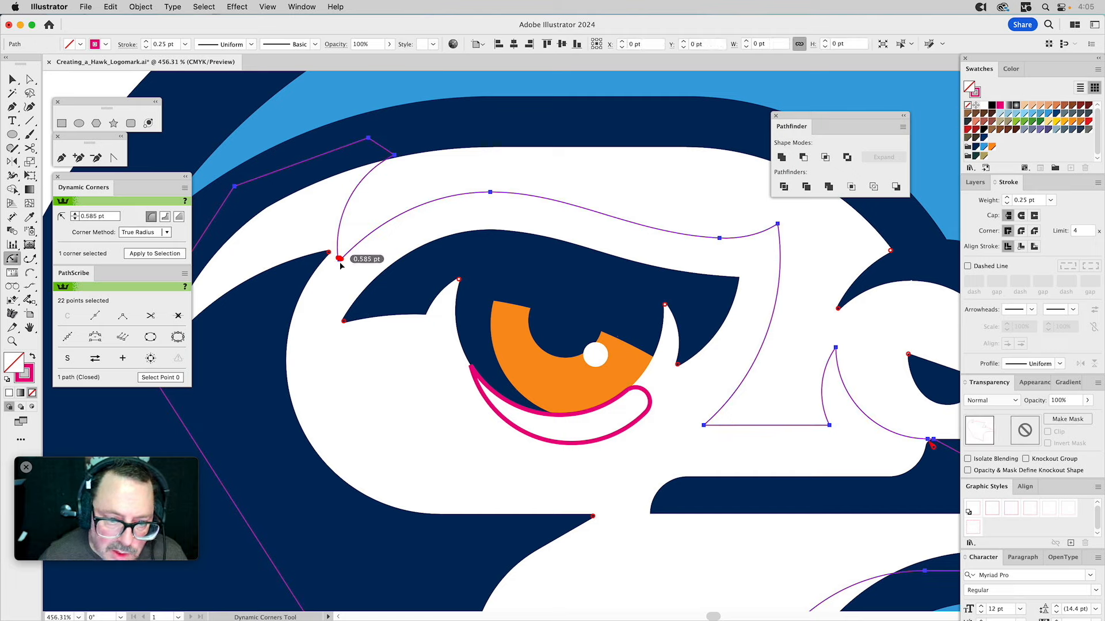
{"action": "left_click", "coordinate": [778, 226]}
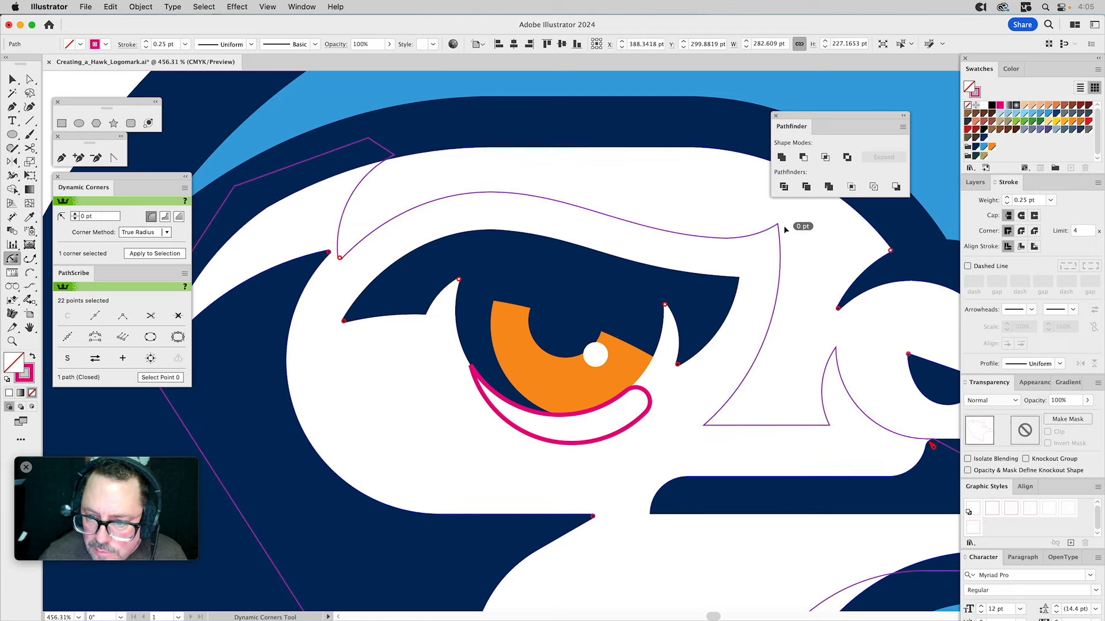
{"action": "left_click_drag", "start_coordinate": [785, 230], "coordinate": [784, 228]}
{"action": "left_click", "coordinate": [836, 350]}
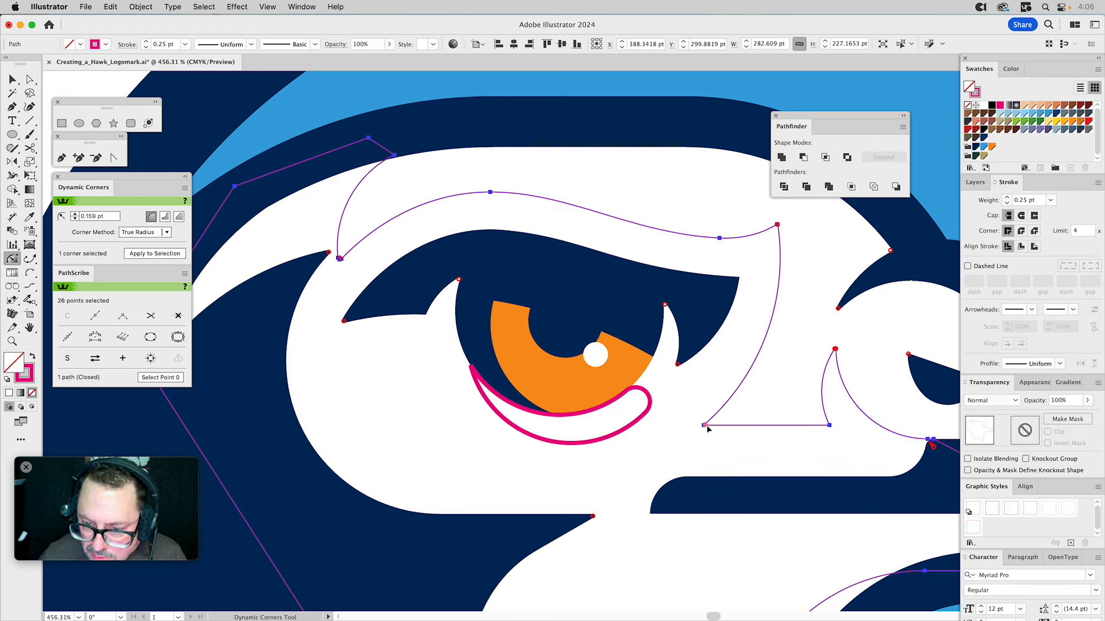
{"action": "left_click", "coordinate": [708, 426]}
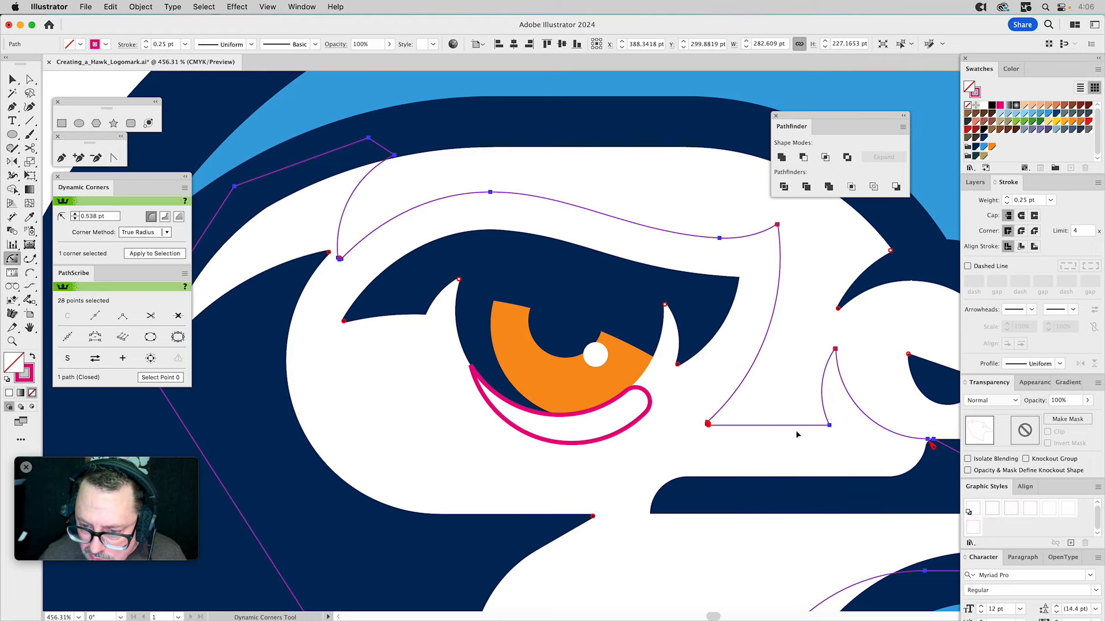
{"action": "left_click", "coordinate": [828, 426]}
{"action": "mouse_move", "coordinate": [850, 437]}
{"action": "left_mouse_down"}
{"action": "mouse_move", "coordinate": [735, 419]}
{"action": "mouse_move", "coordinate": [836, 426]}
{"action": "left_mouse_up"}
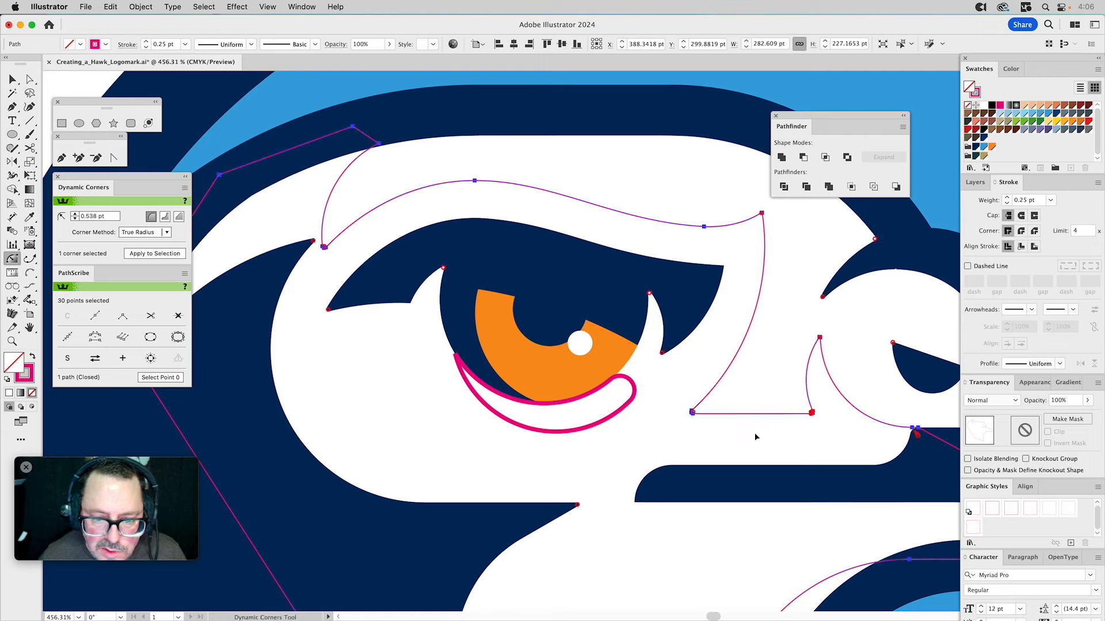
Step: Match the crescent below the eye to the shading outline's 0.25 pt magenta stroke, then clear the selection
{"action": "left_click", "coordinate": [633, 387]}
{"action": "key", "text": "i"}
{"action": "left_click", "coordinate": [734, 366]}
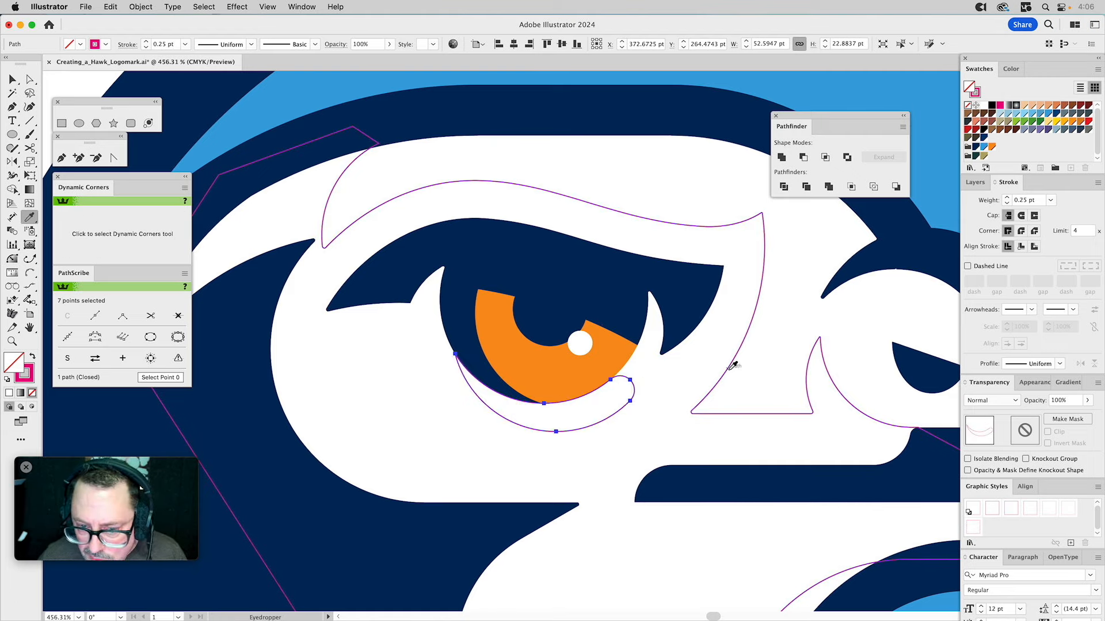
{"action": "key", "text": "z"}
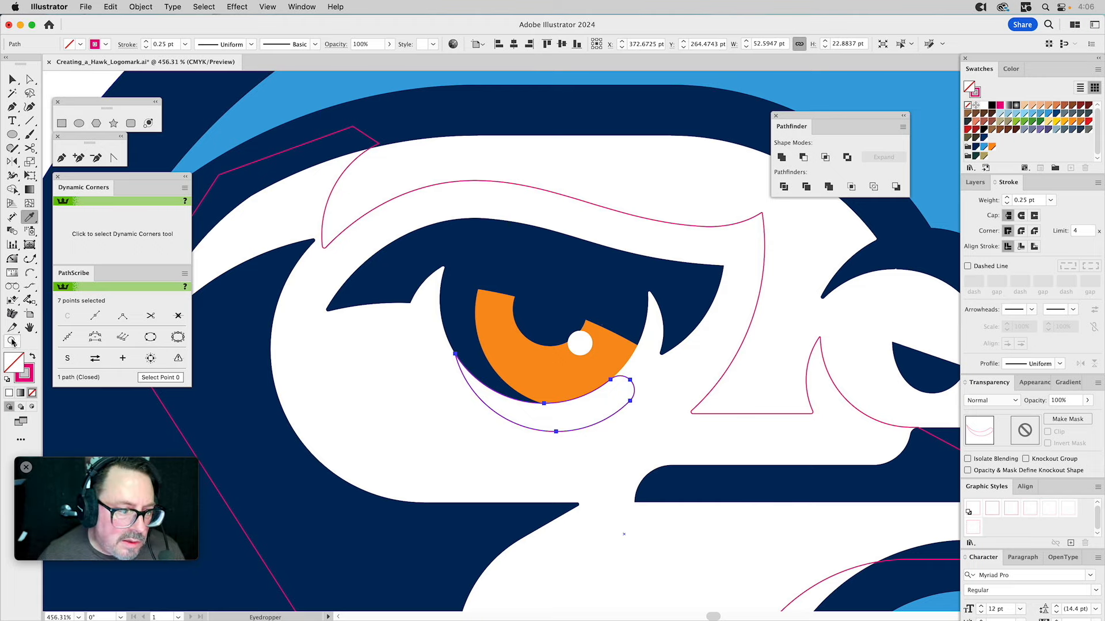
{"action": "left_click", "coordinate": [514, 314], "text": "alt"}
{"action": "left_click", "coordinate": [515, 314], "text": "alt"}
{"action": "left_click", "coordinate": [515, 314], "text": "alt"}
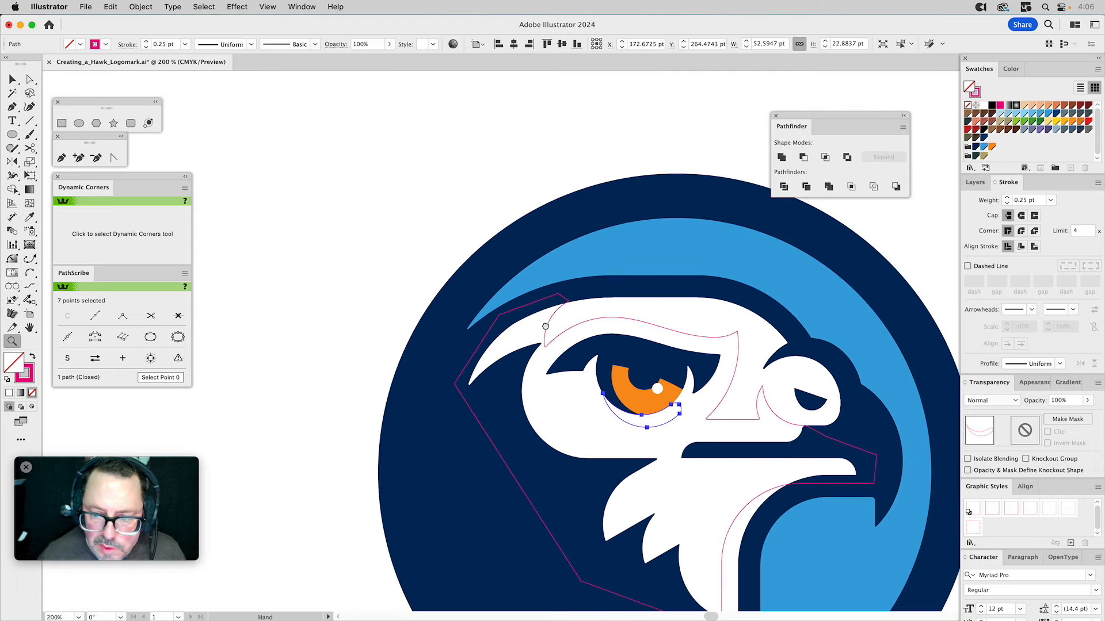
{"action": "left_click_drag", "start_coordinate": [547, 324], "coordinate": [462, 216]}
{"action": "key", "text": "v"}
{"action": "left_click", "coordinate": [892, 255]}
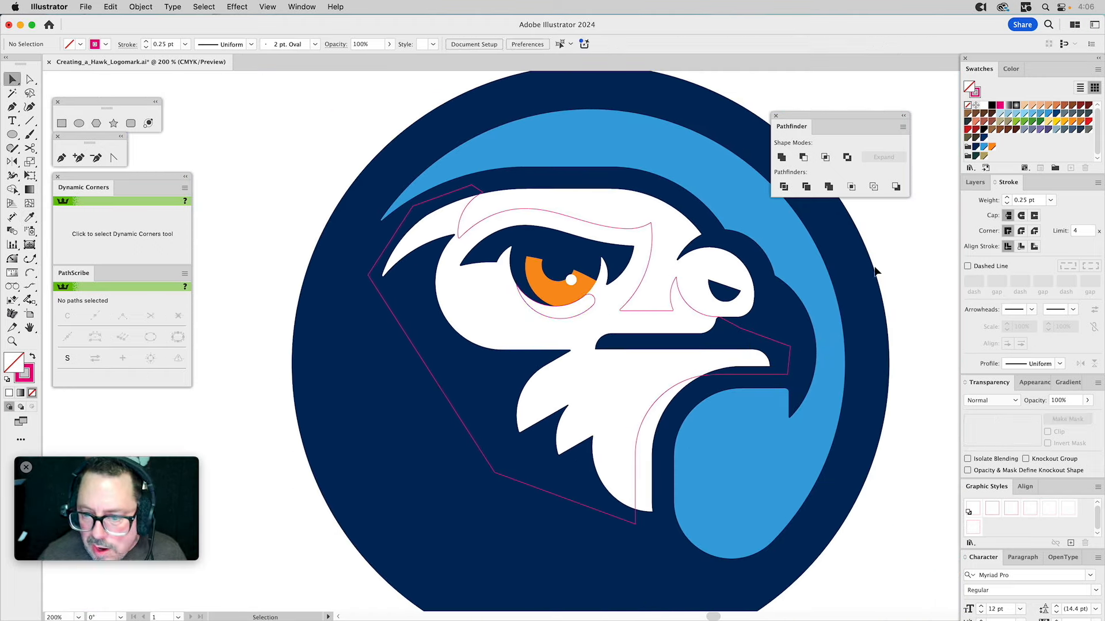
Step: Place a copy of the white head shape in front of the eye artwork and deselect it
{"action": "left_click", "coordinate": [689, 268]}
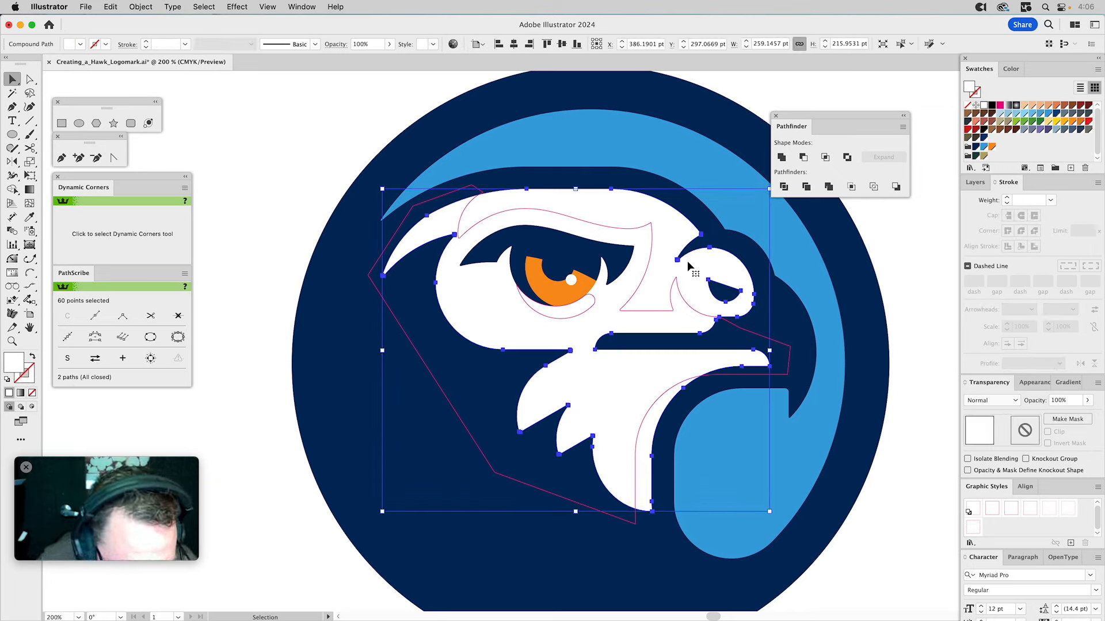
{"action": "key", "text": "super+shift+bracketright"}
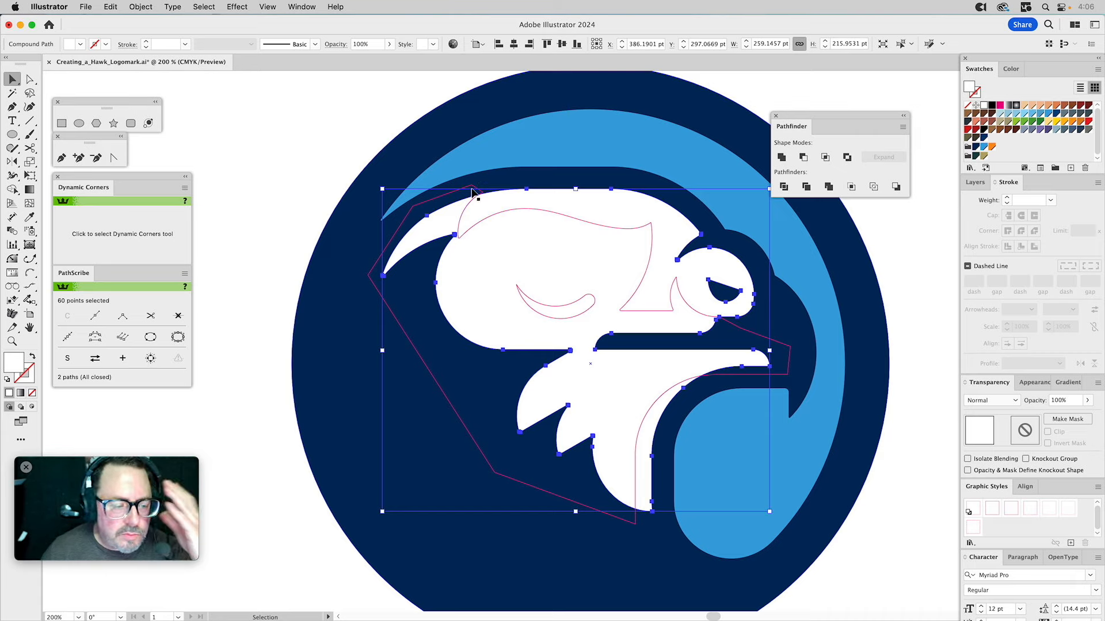
{"action": "left_click", "coordinate": [294, 7]}
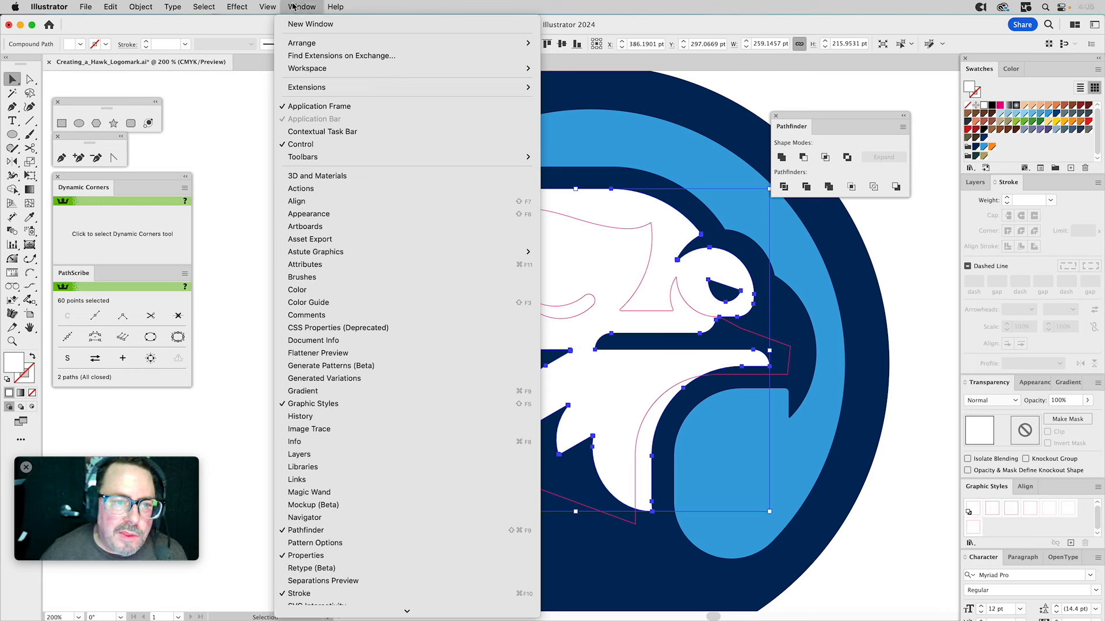
{"action": "left_click", "coordinate": [294, 7]}
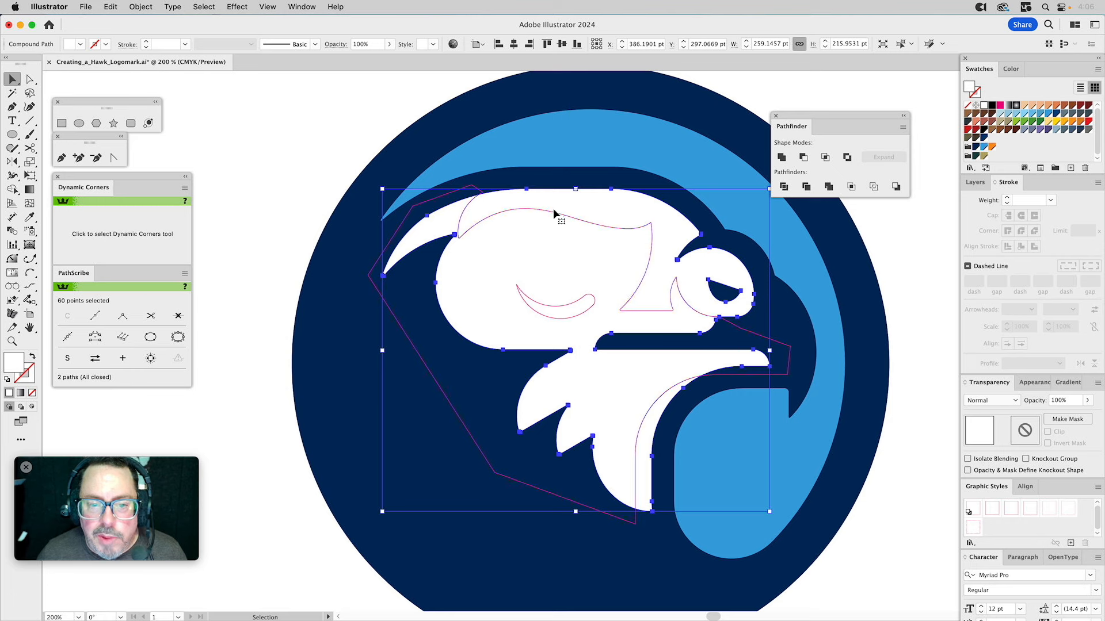
{"action": "left_click", "coordinate": [439, 167]}
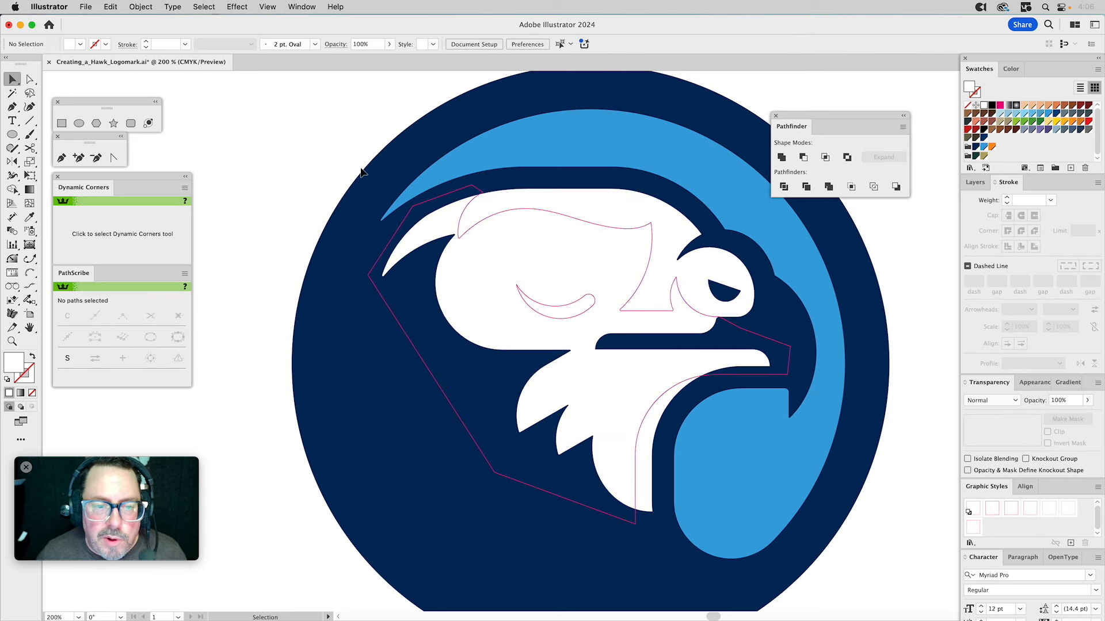
Step: Try to group the large shading outline with the crescent below the eye
{"action": "left_click", "coordinate": [511, 216]}
{"action": "left_click", "coordinate": [530, 303], "text": "shift"}
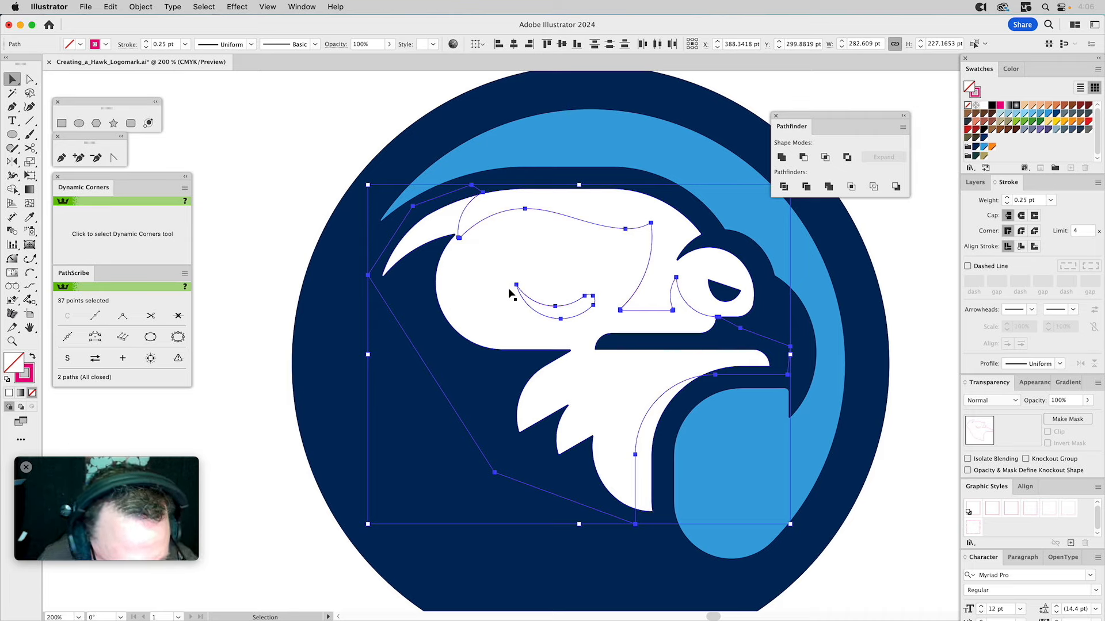
{"action": "key", "text": "super+g"}
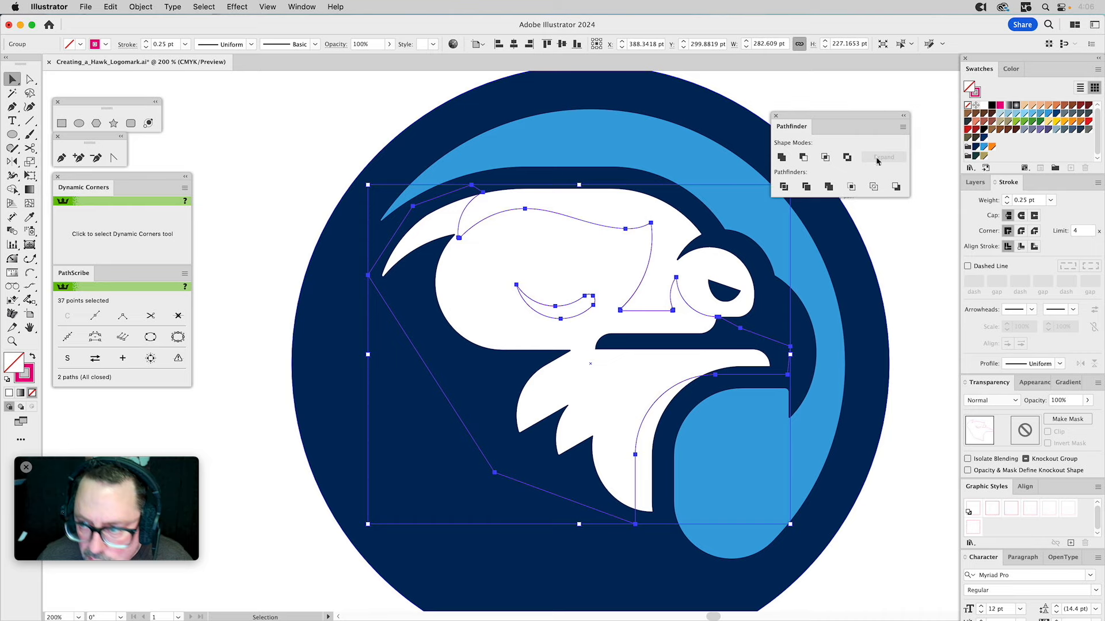
{"action": "left_click", "coordinate": [972, 183]}
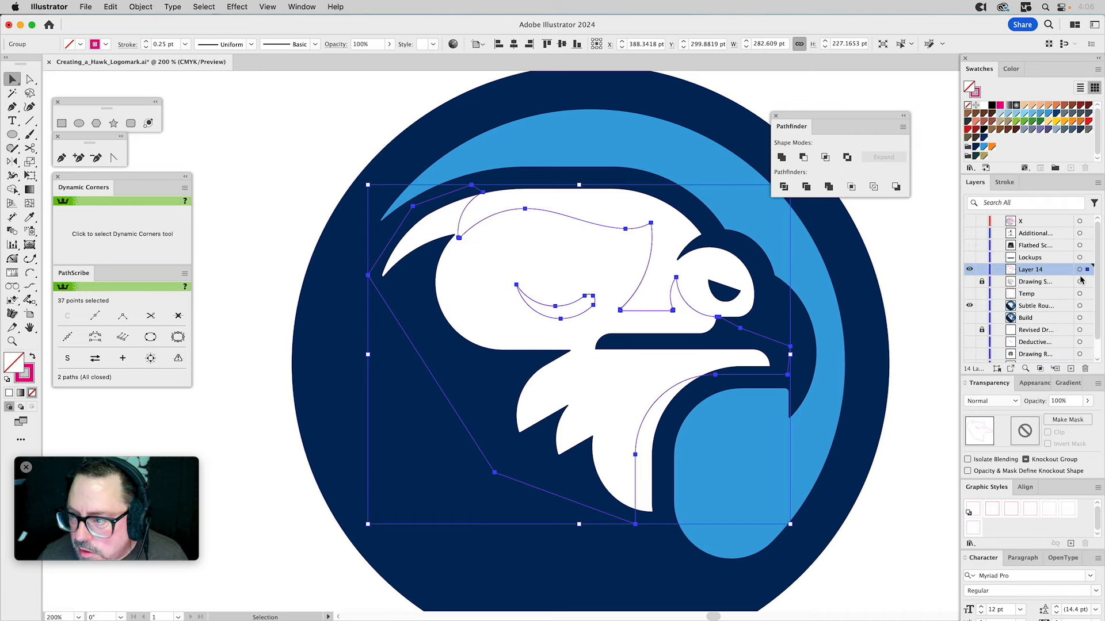
{"action": "key", "text": "super+shift+a"}
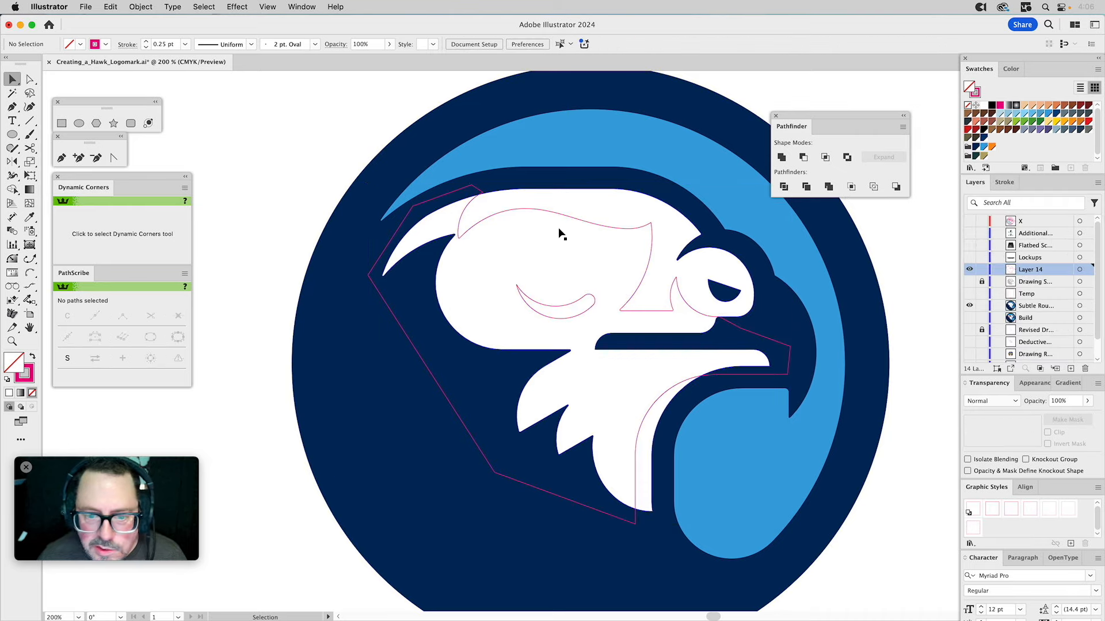
Step: Intersect the large shading outline with the white head copy and make the result a compound path
{"action": "left_click", "coordinate": [535, 209]}
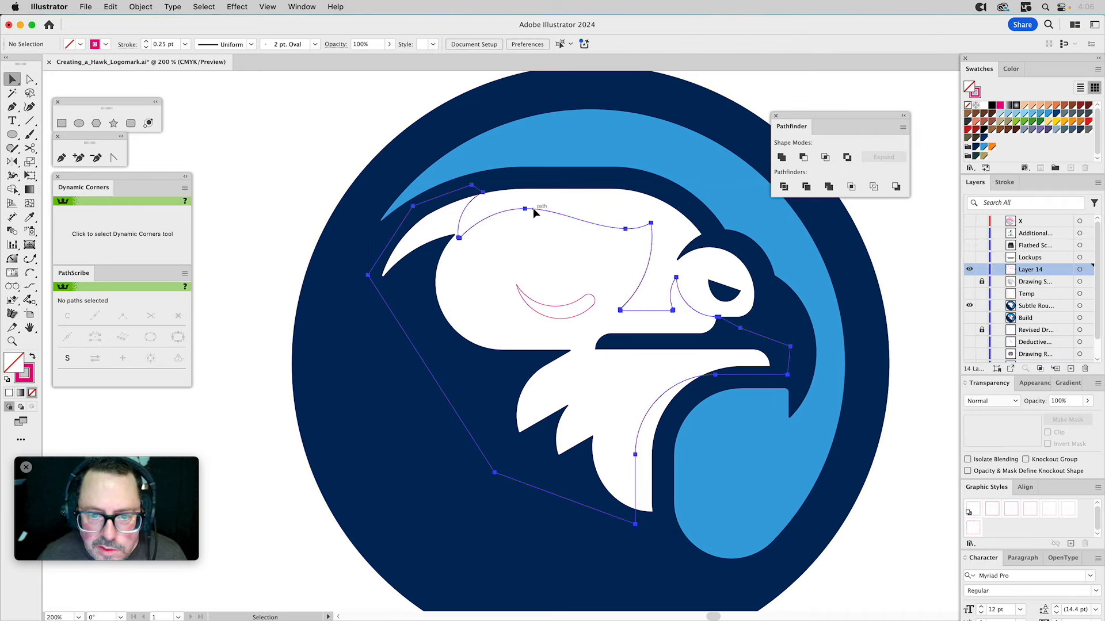
{"action": "left_click", "coordinate": [565, 203], "text": "shift"}
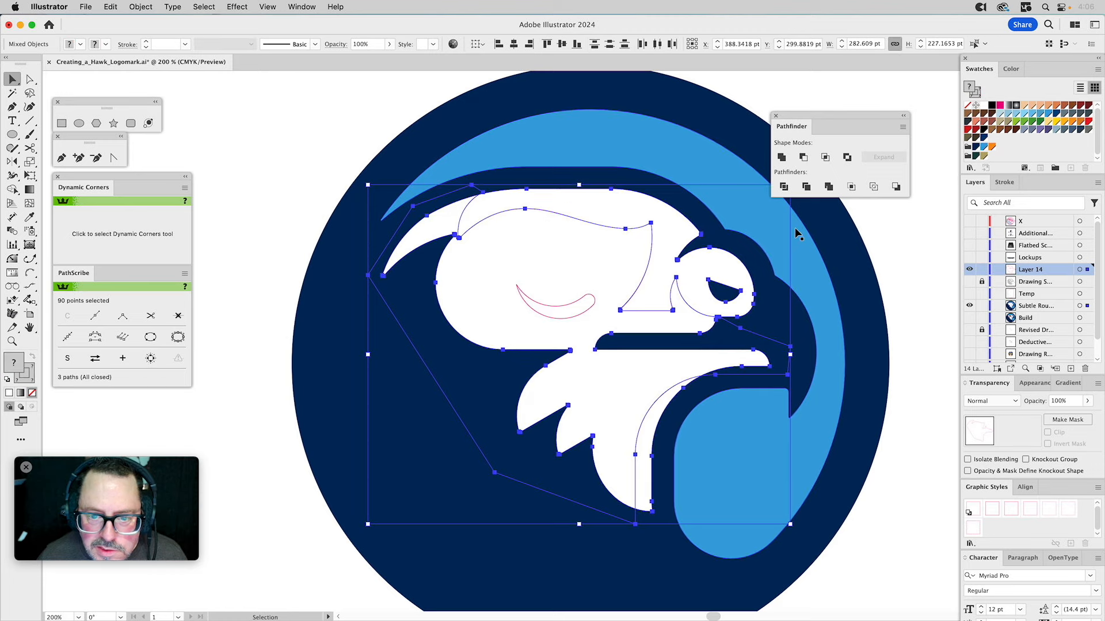
{"action": "left_click", "coordinate": [825, 158]}
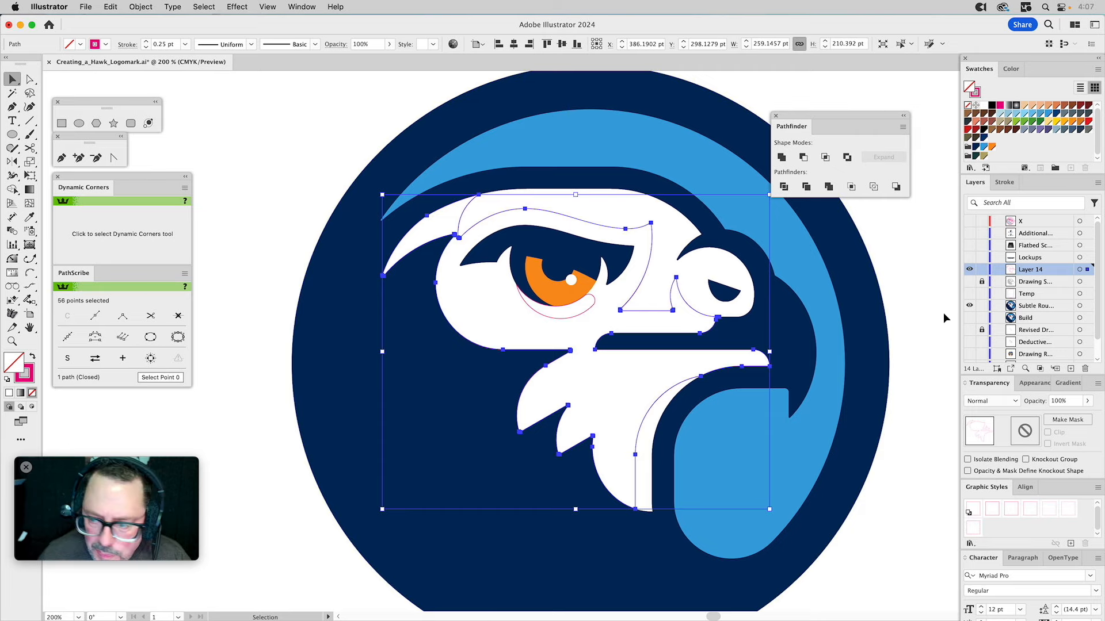
{"action": "left_click", "coordinate": [1034, 384]}
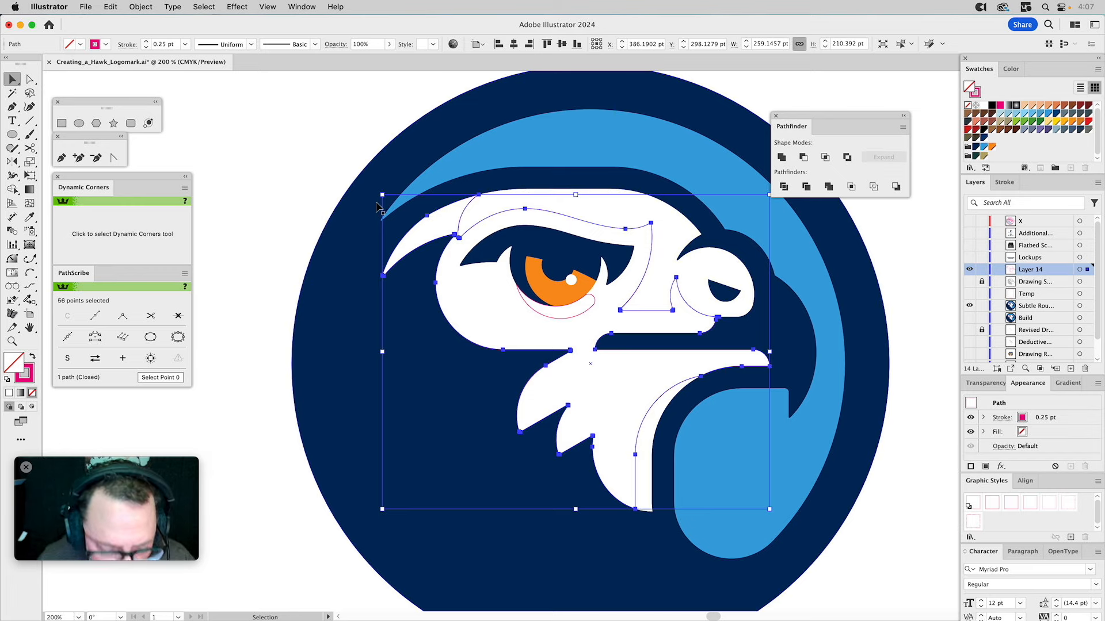
{"action": "key", "text": "super+8"}
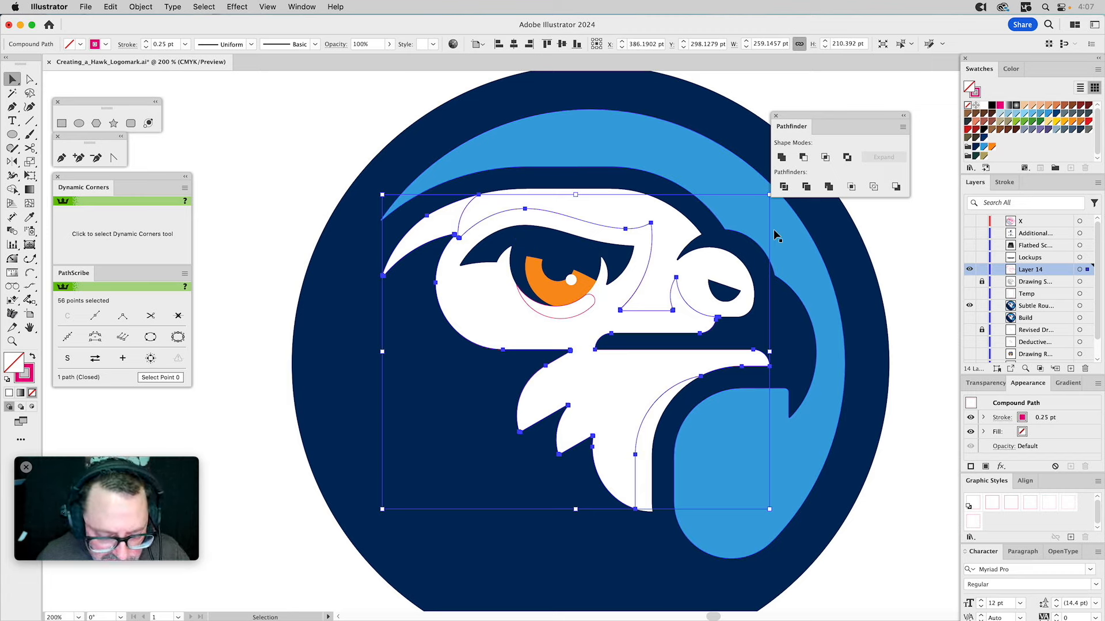
Step: Fill the compound shading shape with the badge's dark navy, without a stroke, and set its tint to 15%
{"action": "key", "text": "i"}
{"action": "left_click", "coordinate": [839, 230]}
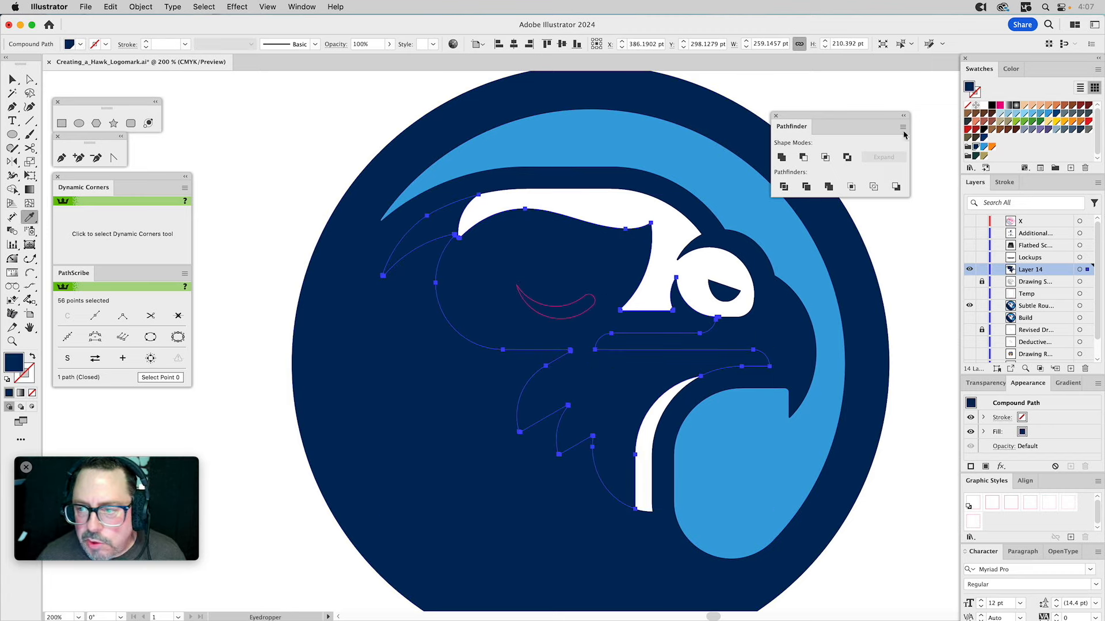
{"action": "left_click", "coordinate": [1014, 70]}
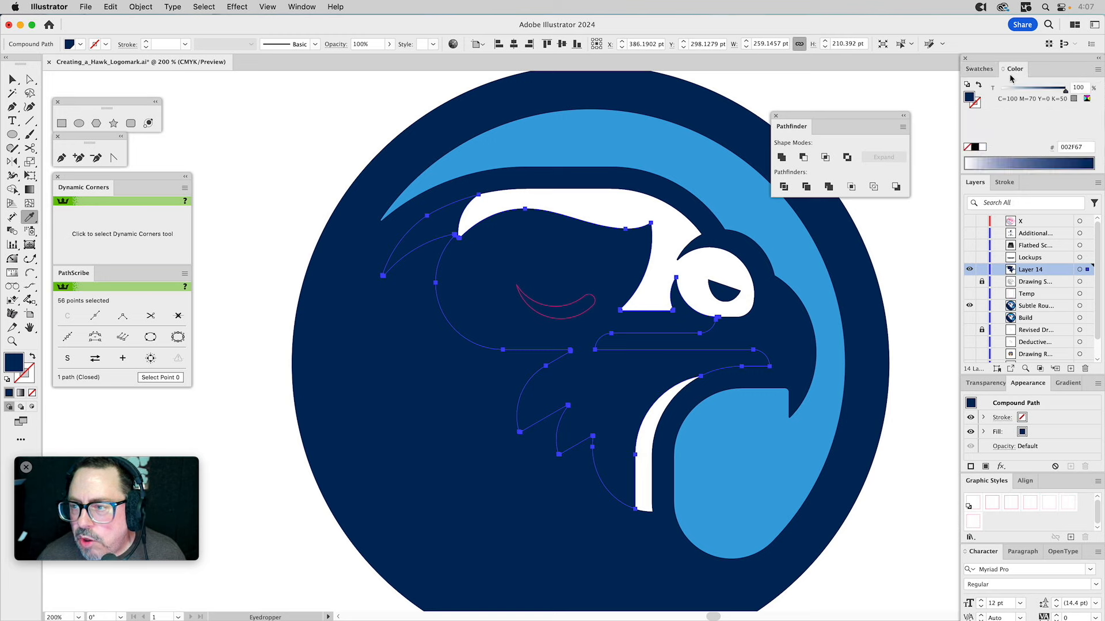
{"action": "left_click", "coordinate": [986, 73]}
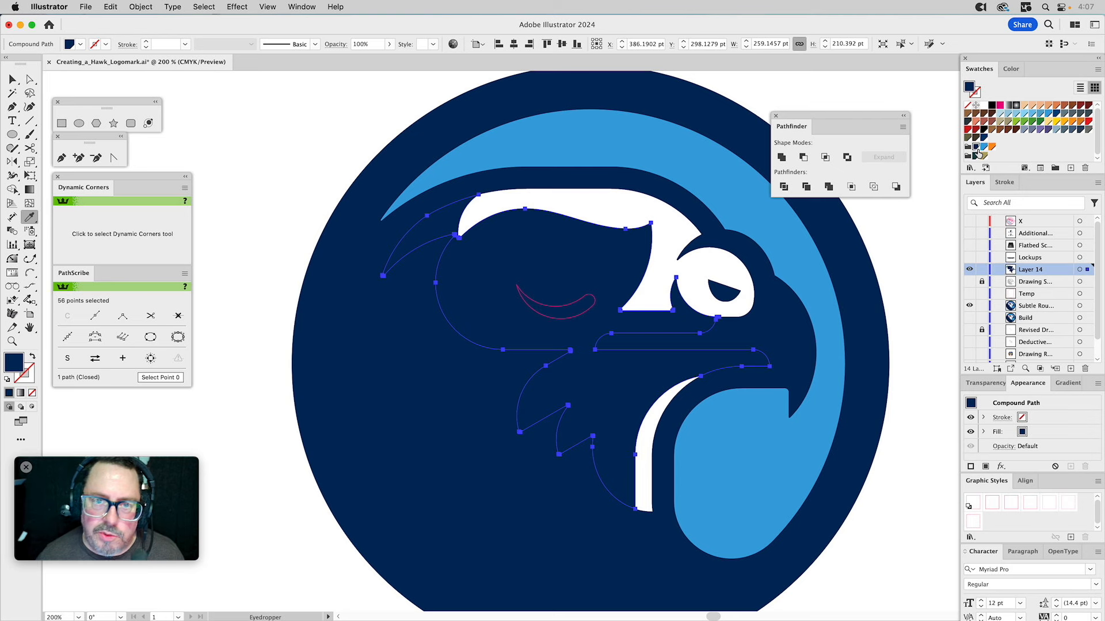
{"action": "left_click", "coordinate": [1013, 70]}
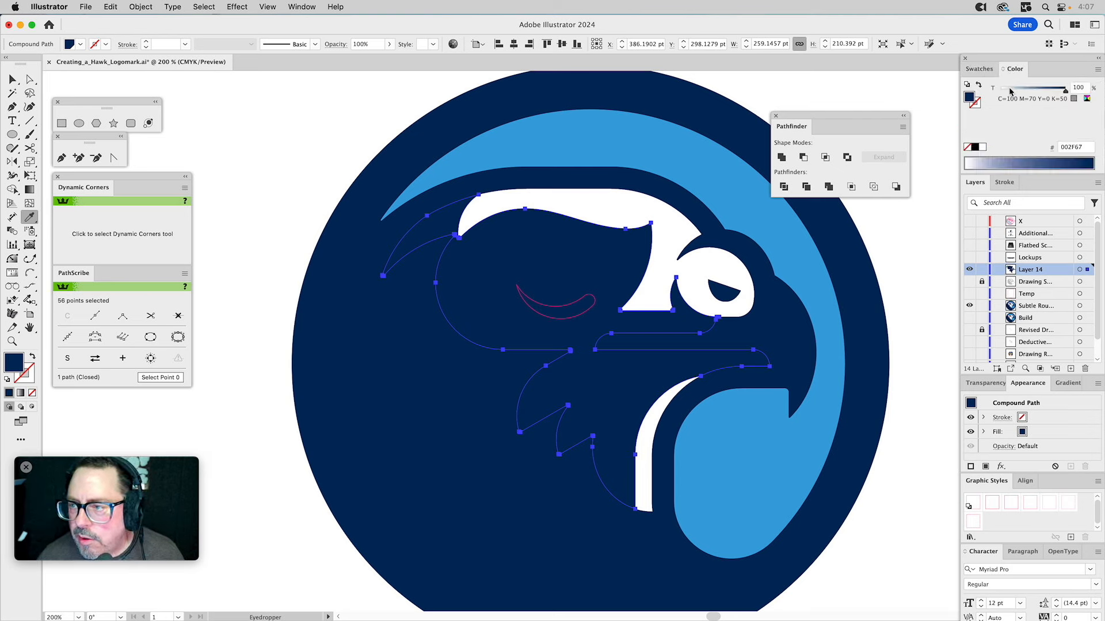
{"action": "left_click", "coordinate": [1010, 89]}
{"action": "left_click_drag", "start_coordinate": [1010, 91], "coordinate": [1014, 92]}
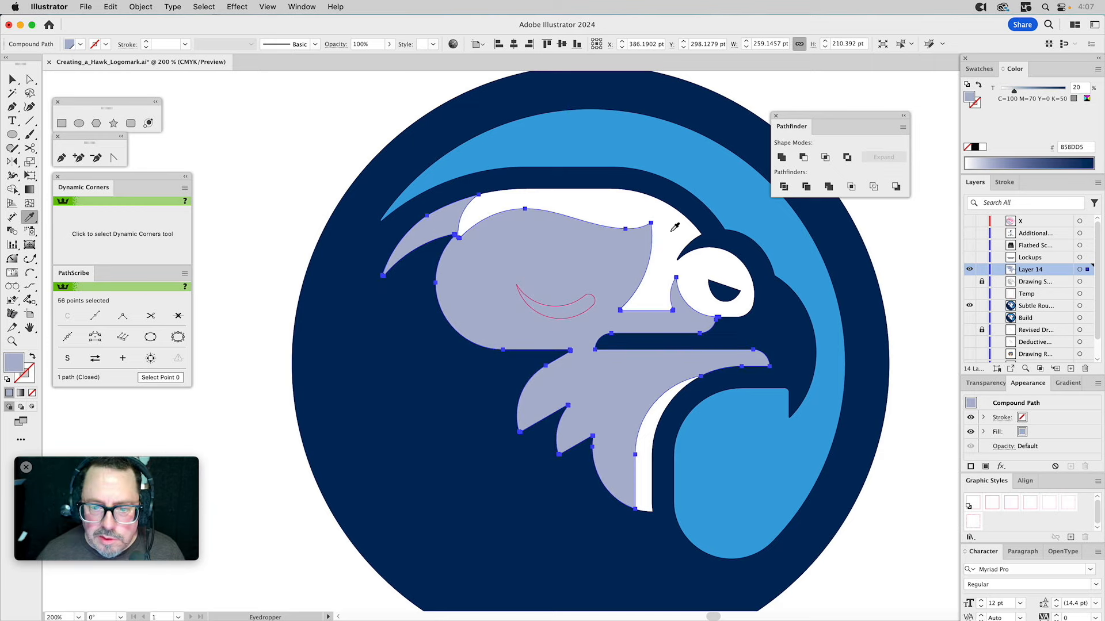
{"action": "left_click_drag", "start_coordinate": [1014, 92], "coordinate": [1011, 92]}
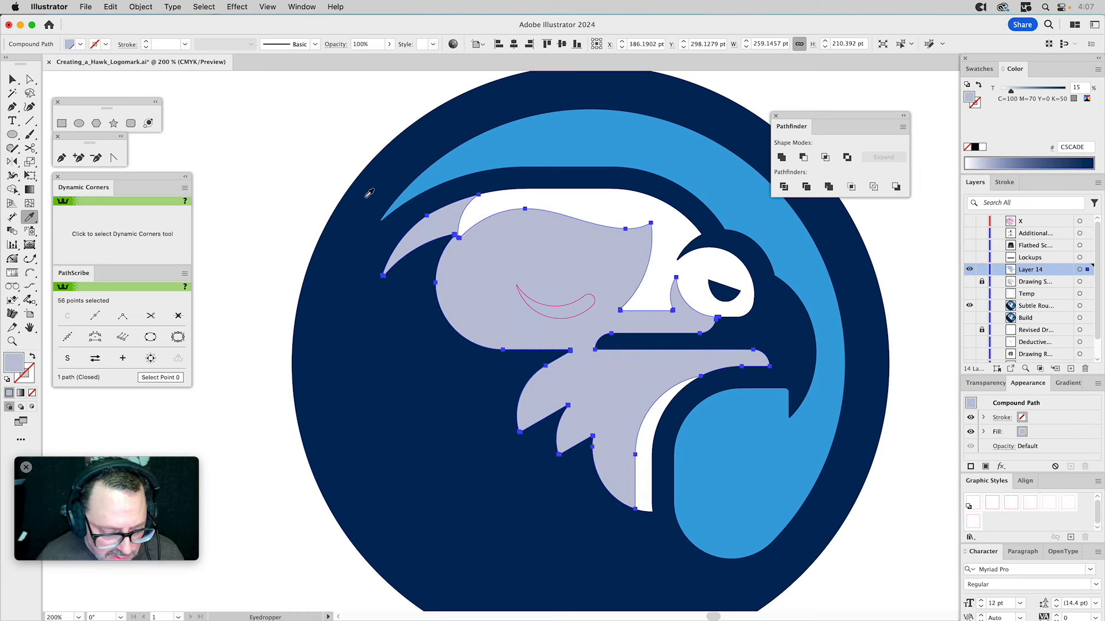
Step: Cut the tinted shading shape and try pasting it behind the selected eye artwork and the crescent outline below the eye
{"action": "key", "text": "v"}
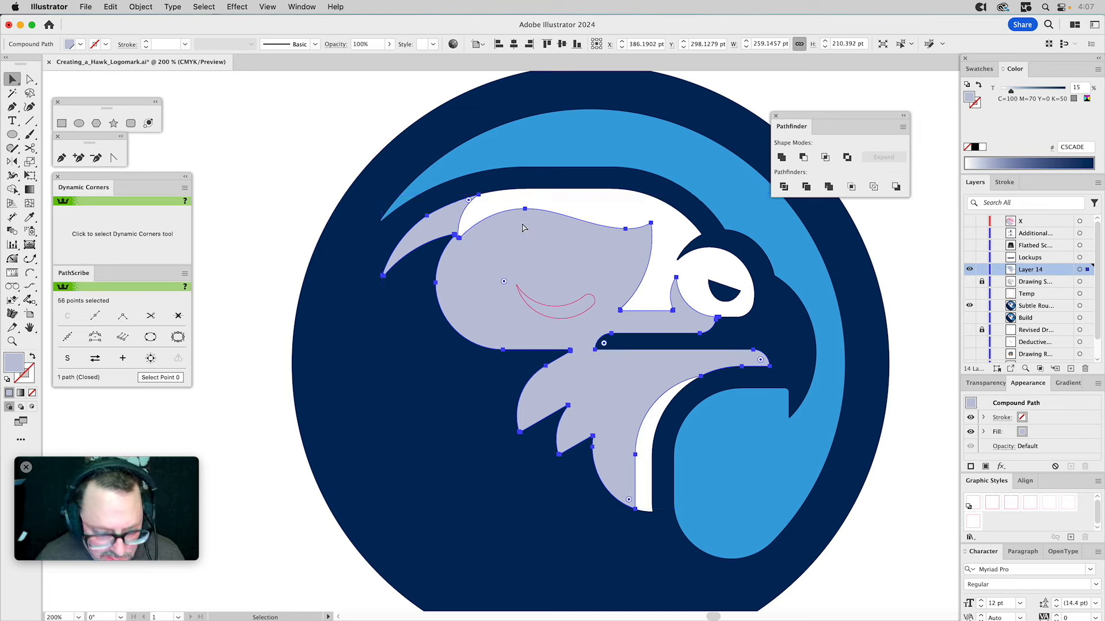
{"action": "key", "text": "Delete"}
{"action": "left_click", "coordinate": [540, 244]}
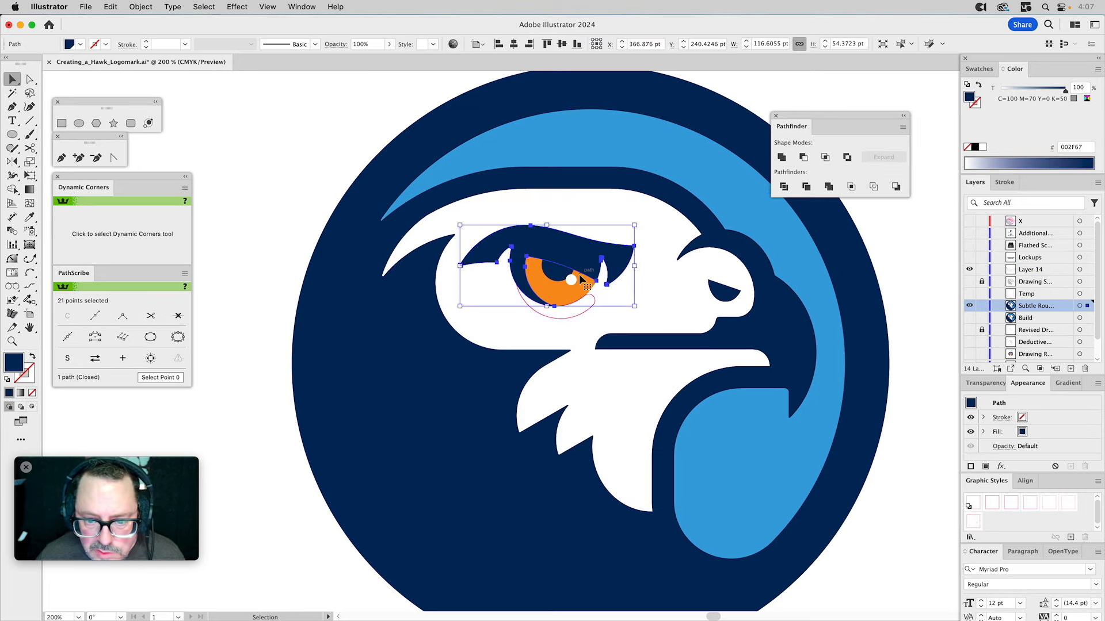
{"action": "left_click", "coordinate": [573, 280], "text": "shift"}
{"action": "left_click", "coordinate": [561, 298], "text": "shift"}
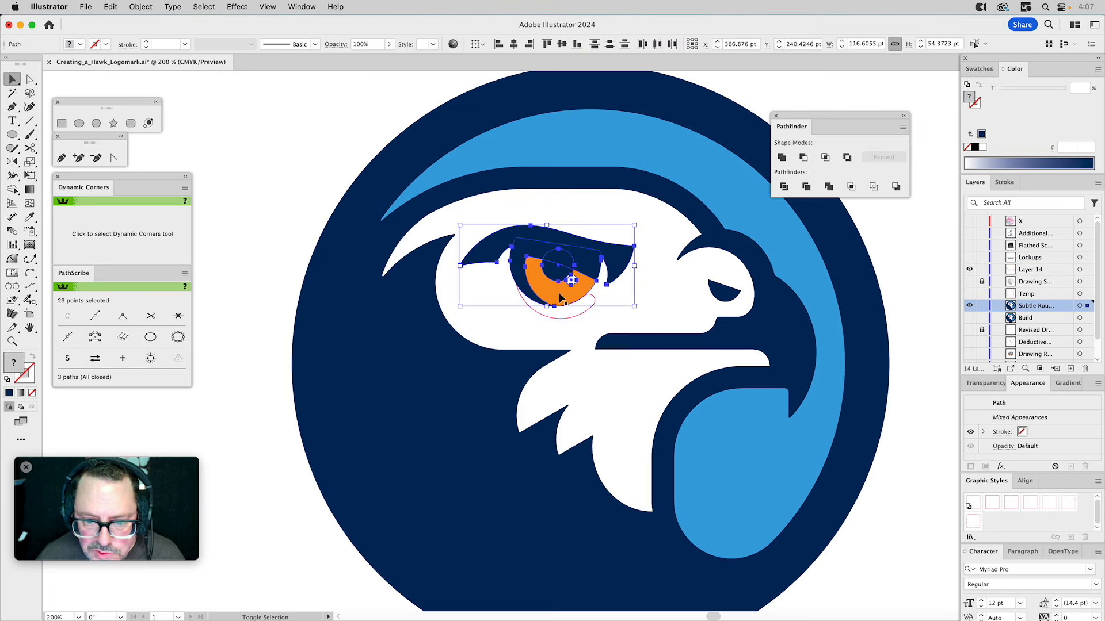
{"action": "left_click", "coordinate": [592, 300], "text": "shift"}
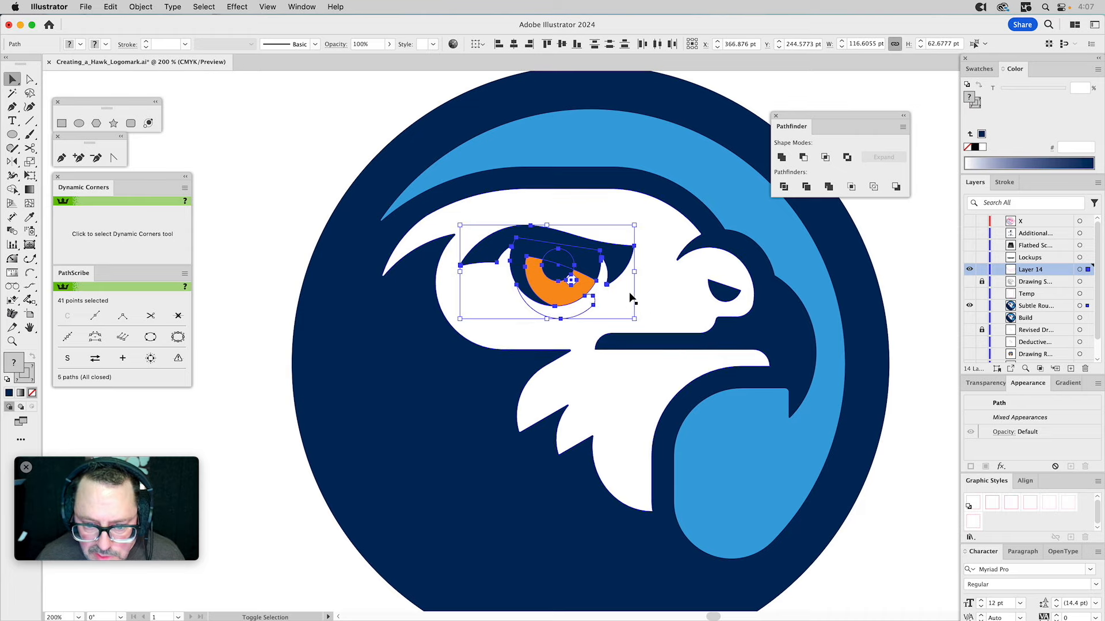
{"action": "key", "text": "super+c"}
{"action": "key", "text": "super+alt+3"}
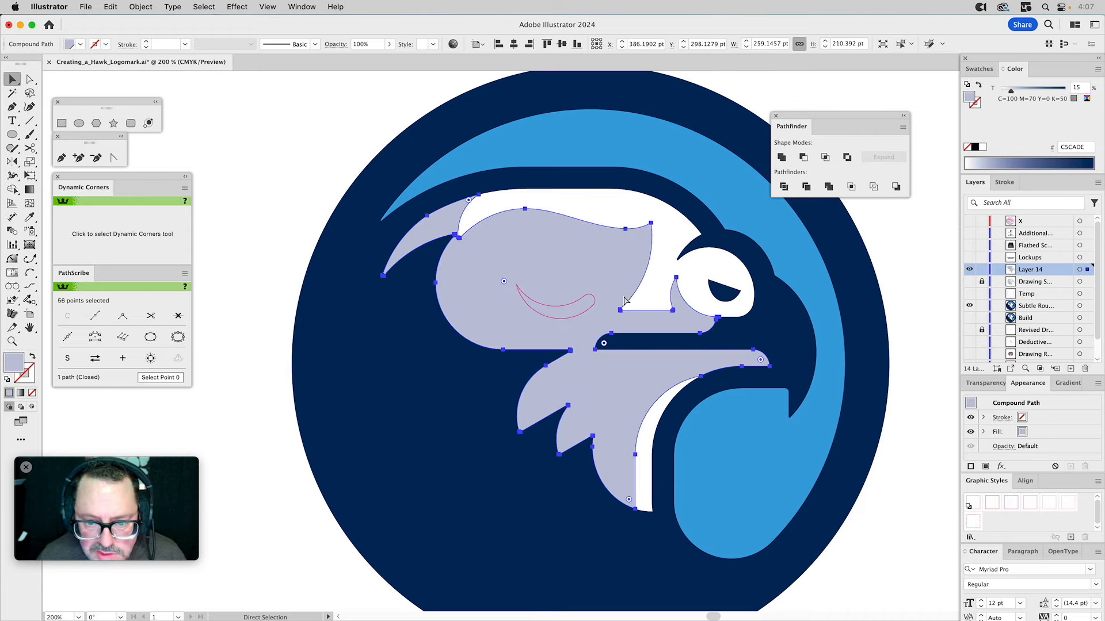
{"action": "key", "text": "super+z"}
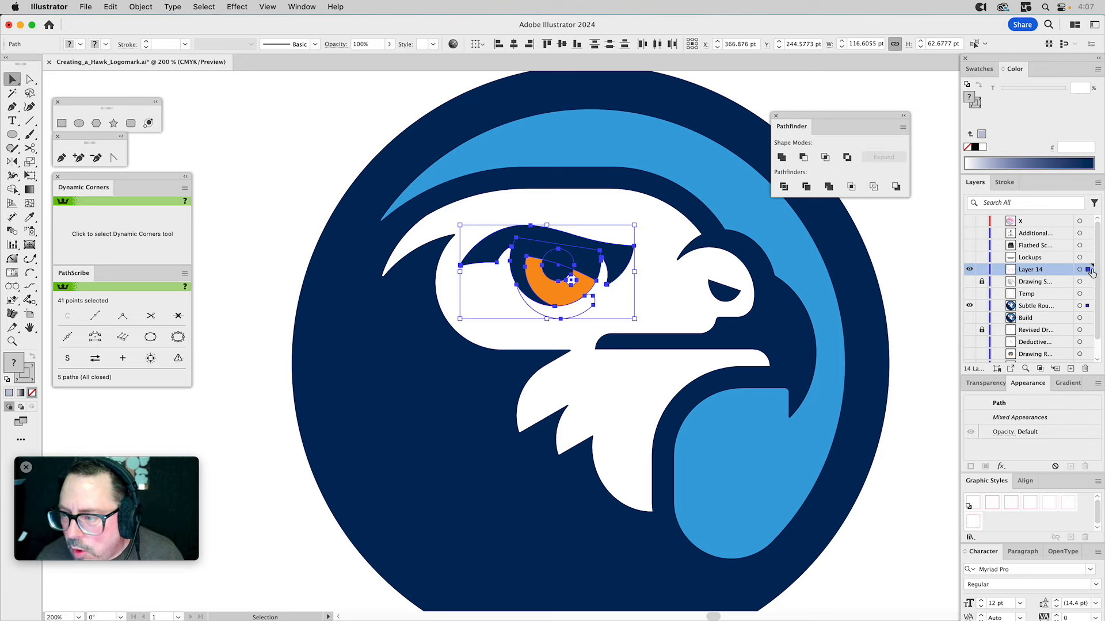
Step: Move the crescent outline from Layer 14 to the eye artwork's layer and paste the shading shape behind the eye
{"action": "left_click_drag", "start_coordinate": [1088, 272], "coordinate": [1088, 307]}
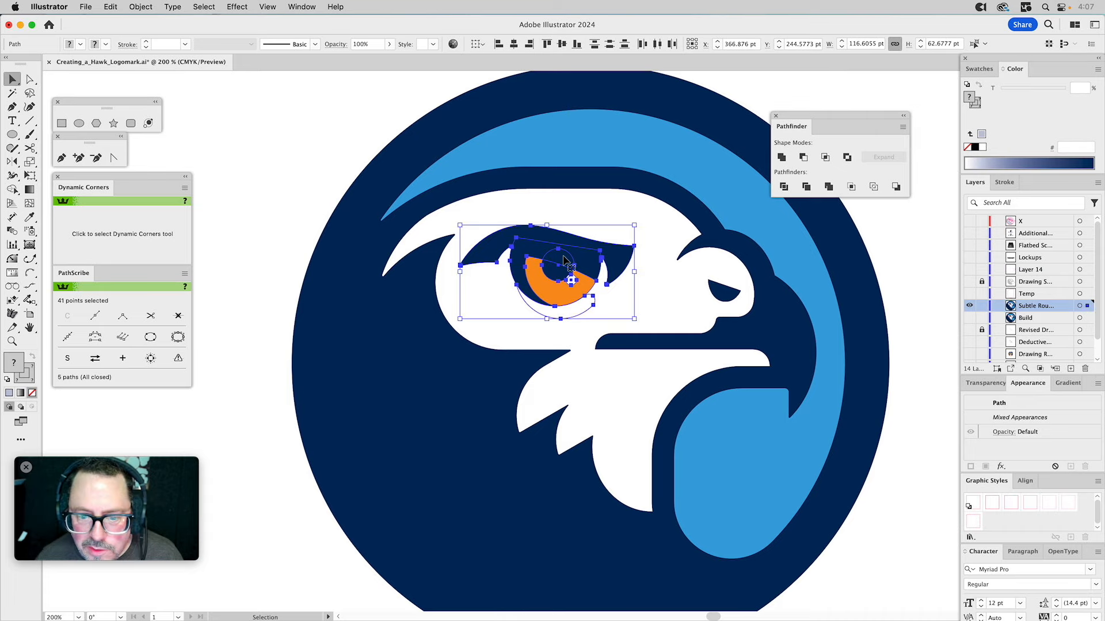
{"action": "key", "text": "ctrl+b"}
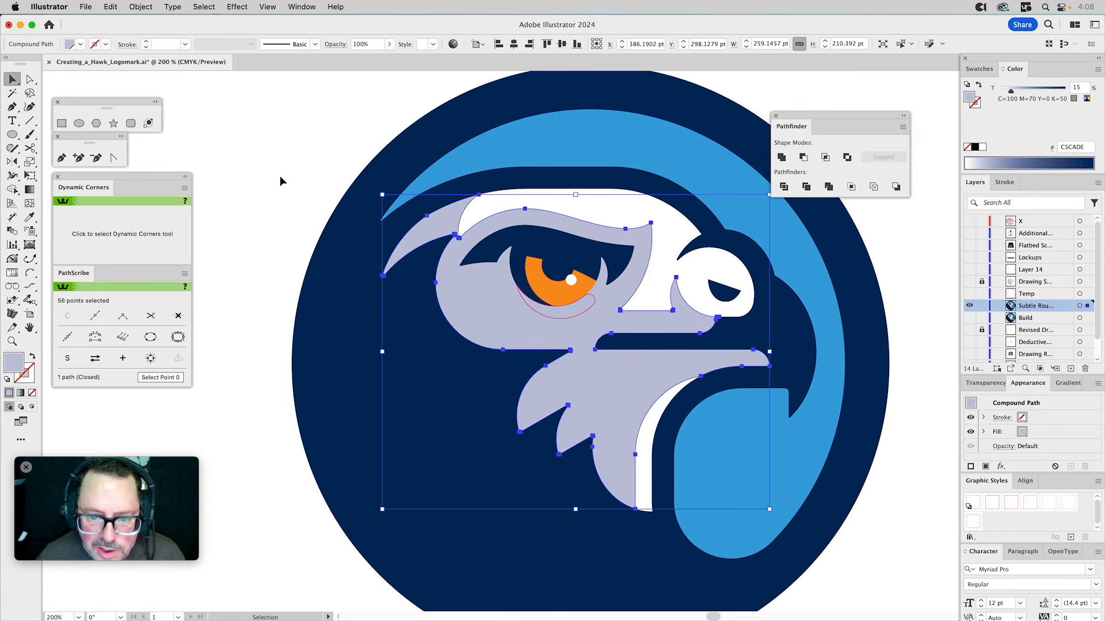
{"action": "left_click", "coordinate": [281, 178]}
Step: Fill the crescent below the eye with the head's white, without a stroke, and dock Pathfinder beside Align
{"action": "left_click", "coordinate": [593, 296]}
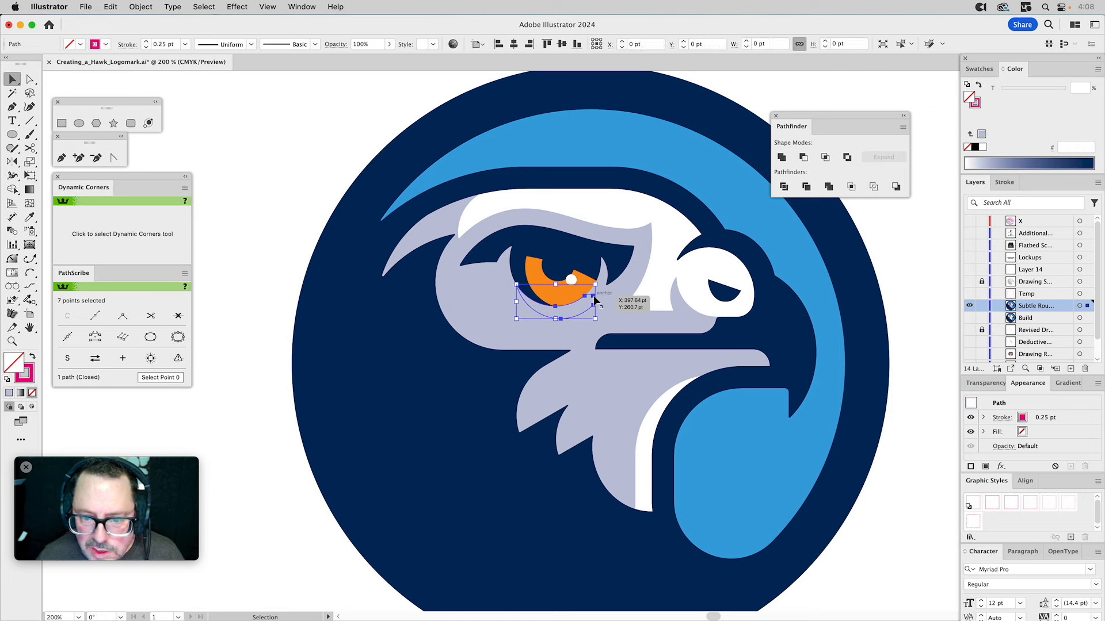
{"action": "key", "text": "i"}
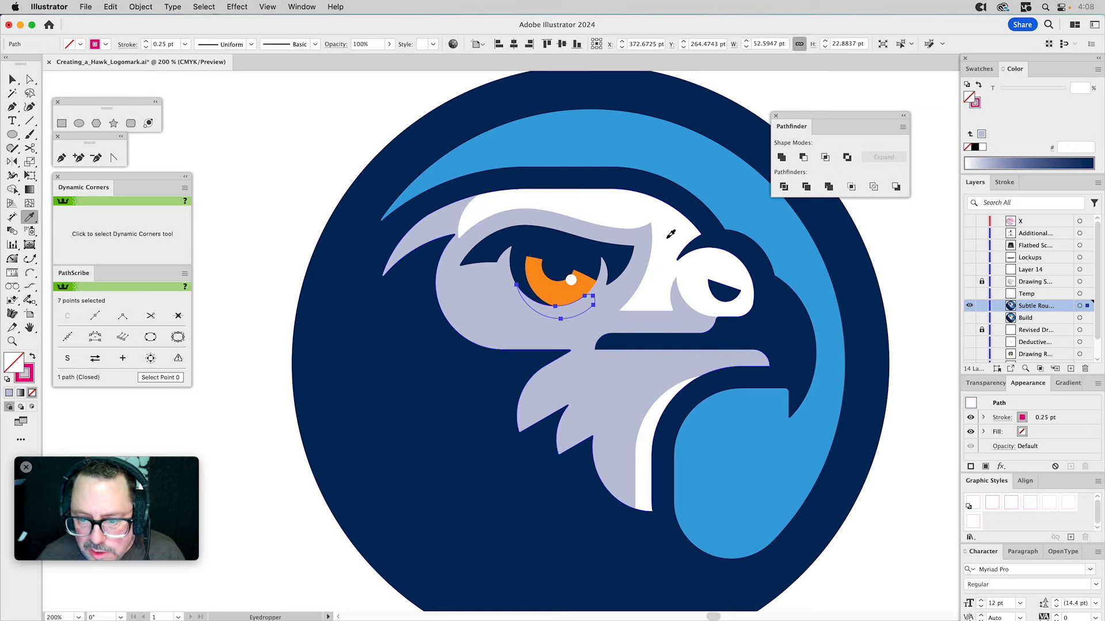
{"action": "left_click", "coordinate": [667, 233]}
{"action": "key", "text": "ctrl+shift+a"}
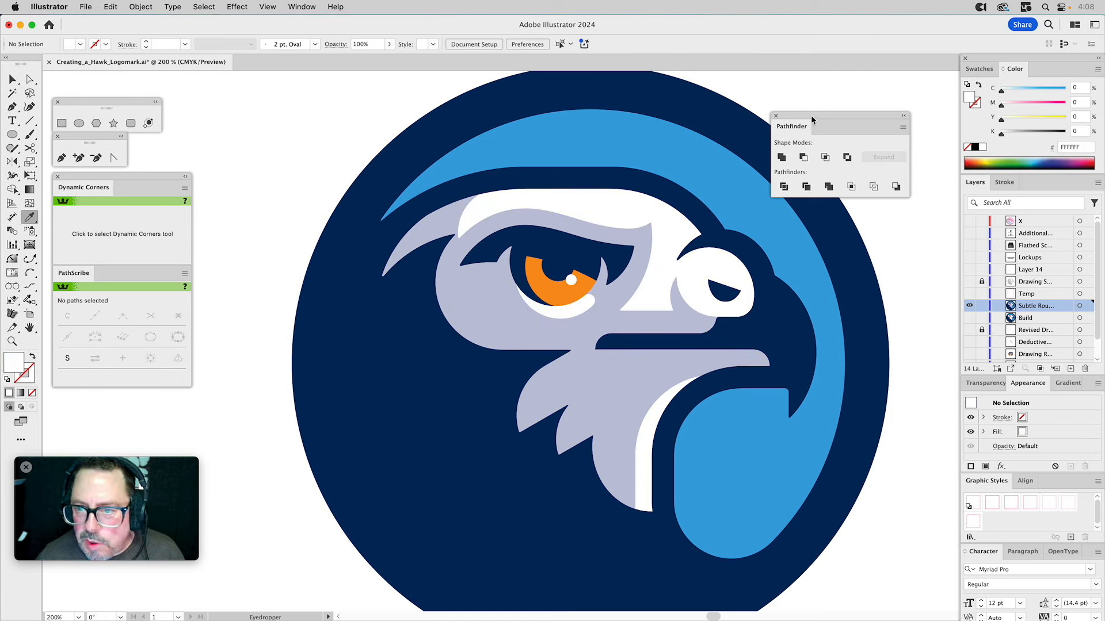
{"action": "left_click_drag", "start_coordinate": [792, 127], "coordinate": [1055, 486]}
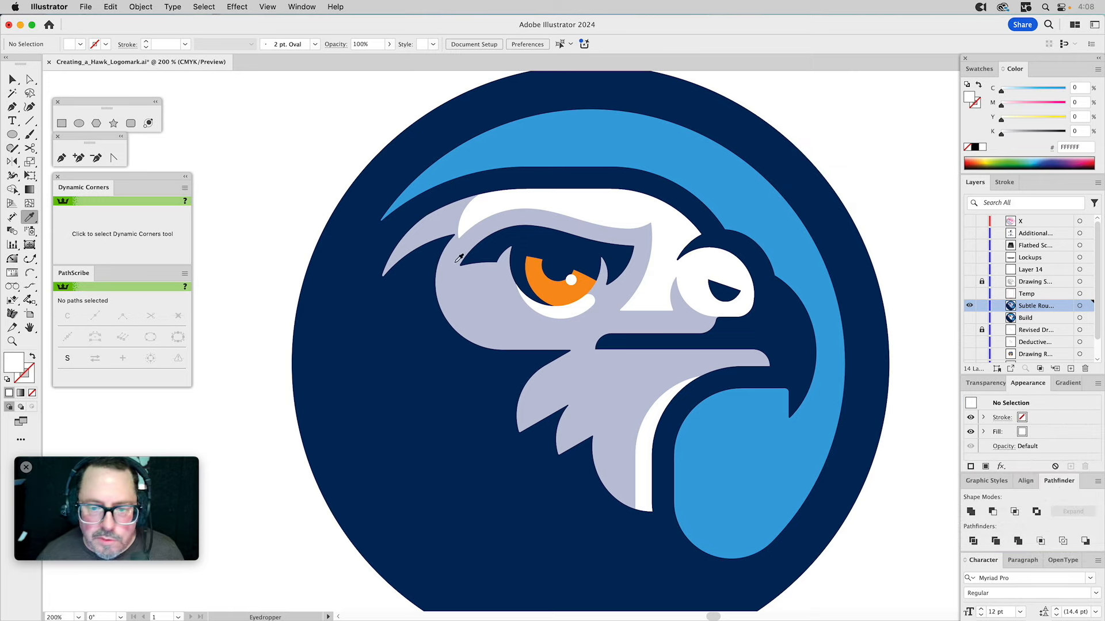
Step: Group the complete hawk badge artwork and place a copy of the group on layer X
{"action": "key", "text": "ctrl+0"}
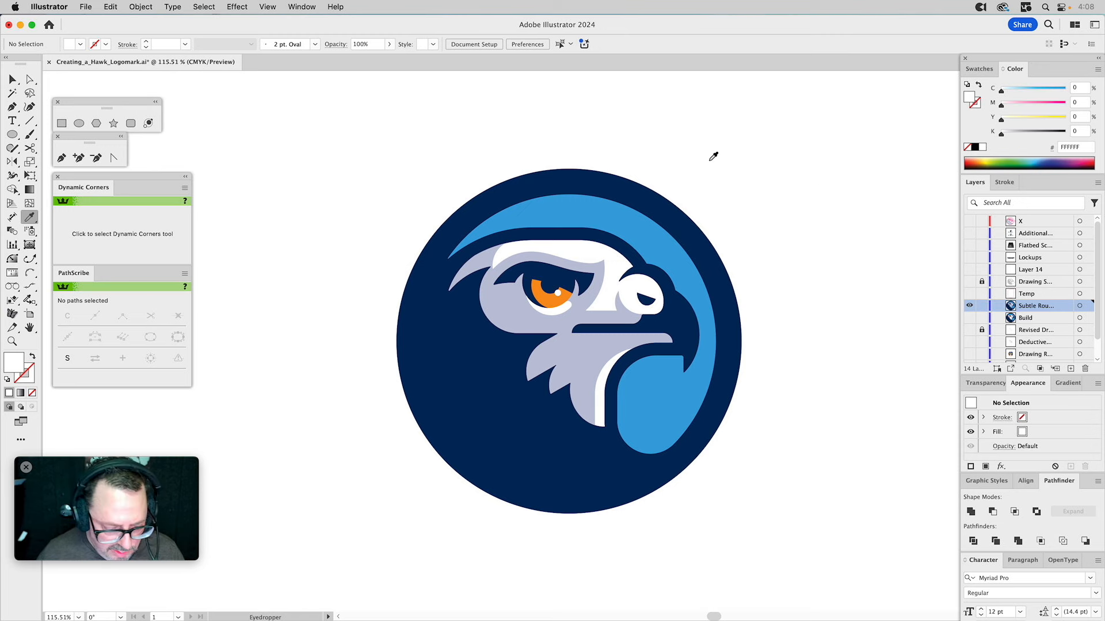
{"action": "key", "text": "v"}
{"action": "left_click_drag", "start_coordinate": [343, 141], "coordinate": [779, 512]}
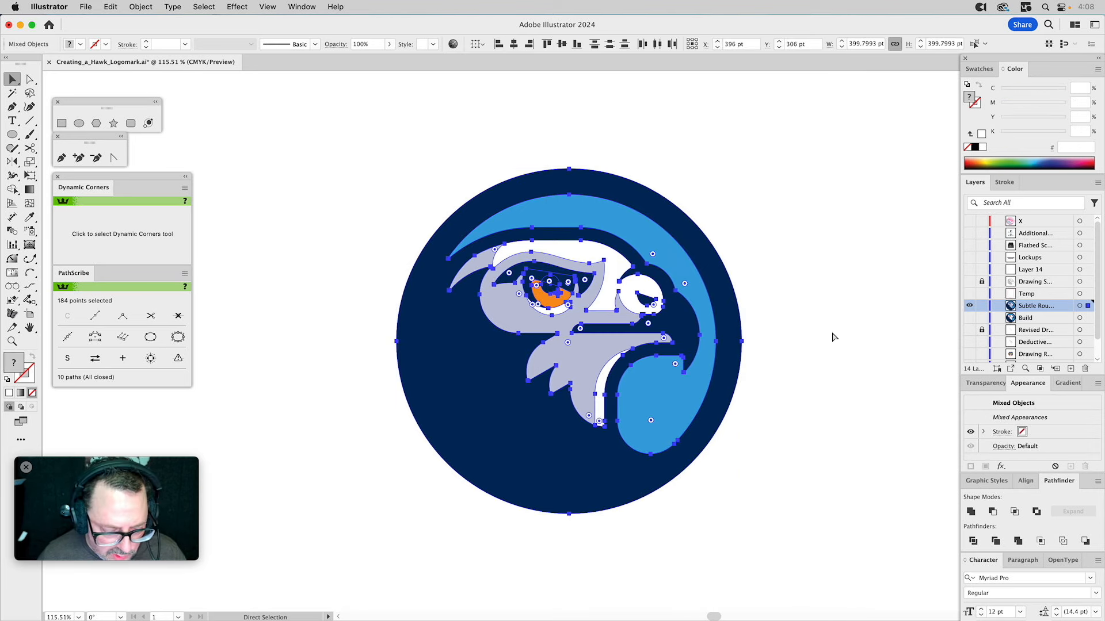
{"action": "key", "text": "a"}
{"action": "key", "text": "v"}
{"action": "left_click", "coordinate": [803, 306]}
{"action": "left_click", "coordinate": [716, 297]}
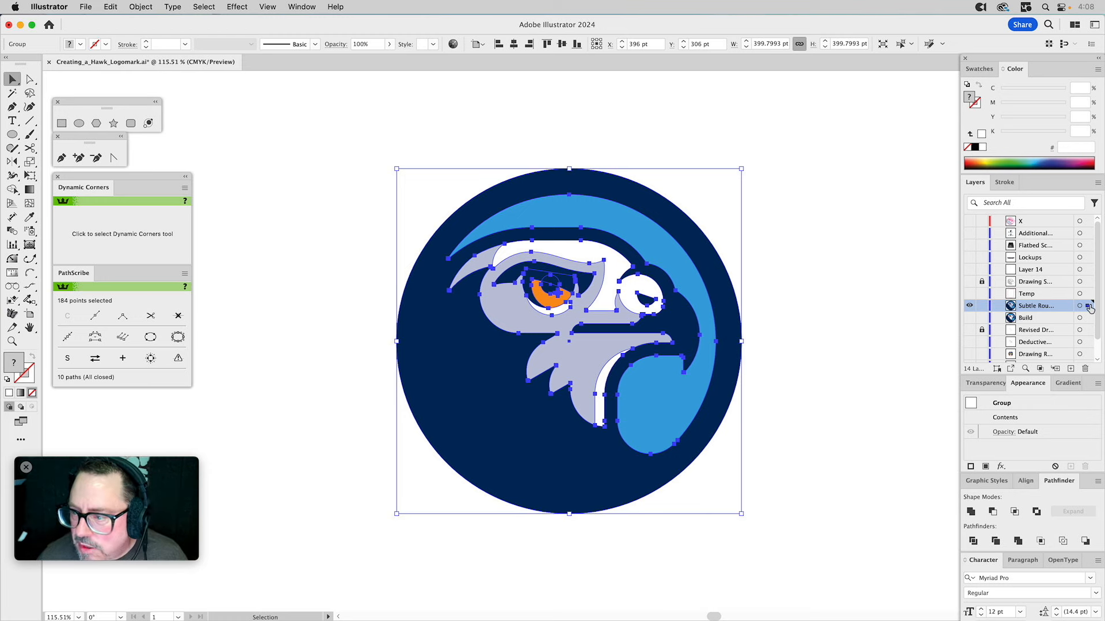
{"action": "key", "text": "super+shift+a"}
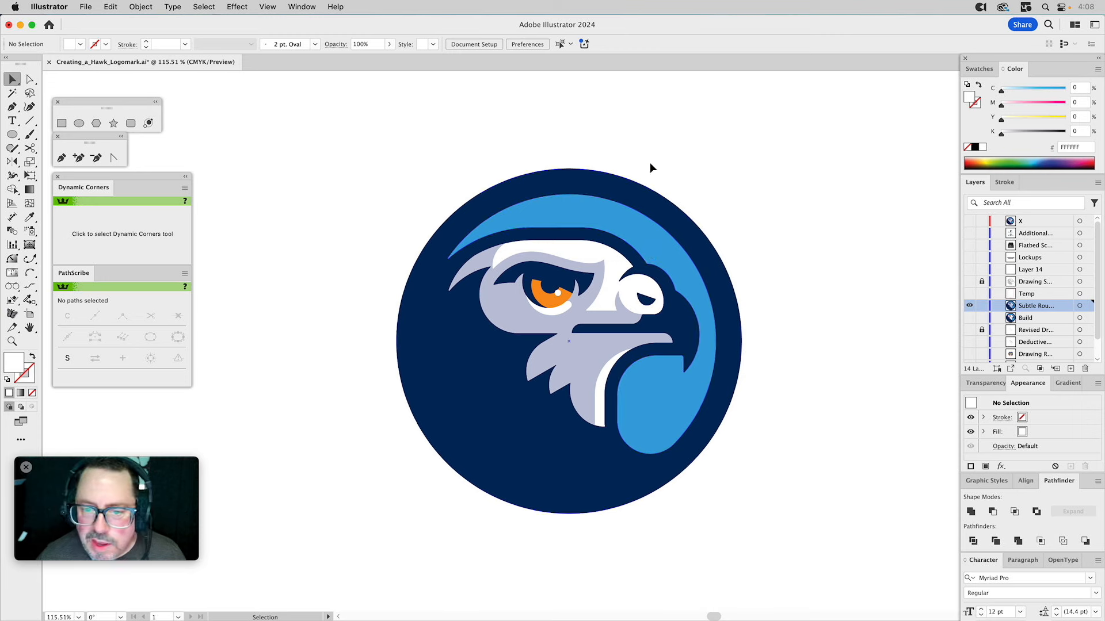
Step: Copy the grouped hawk badge to the clipboard and deselect it
{"action": "left_click", "coordinate": [613, 203]}
{"action": "key", "text": "a"}
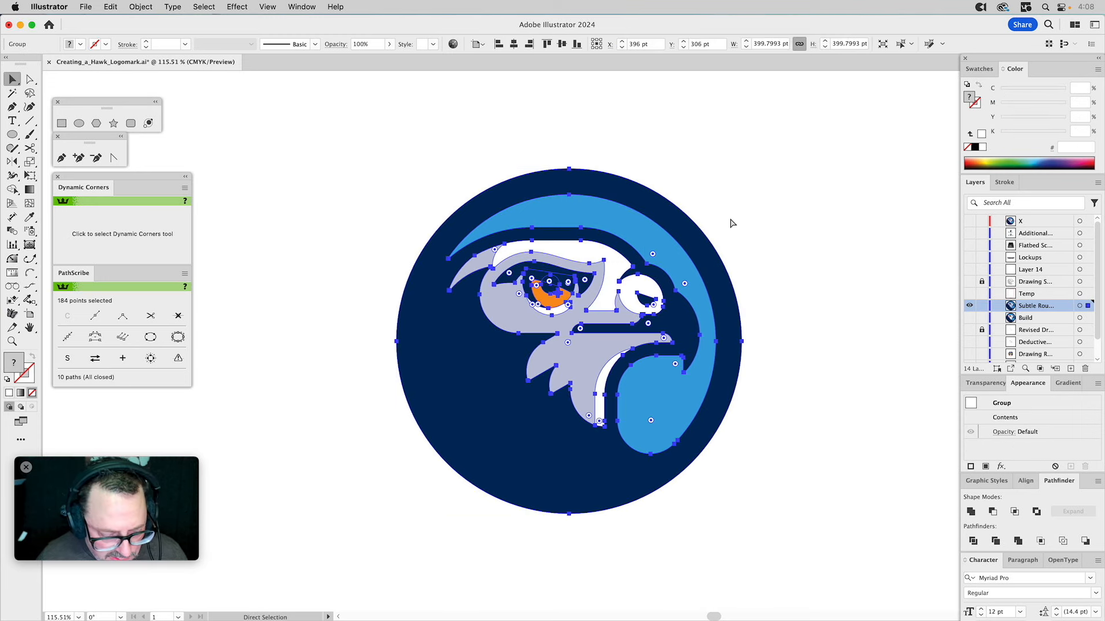
{"action": "key", "text": "v"}
{"action": "left_click", "coordinate": [823, 241]}
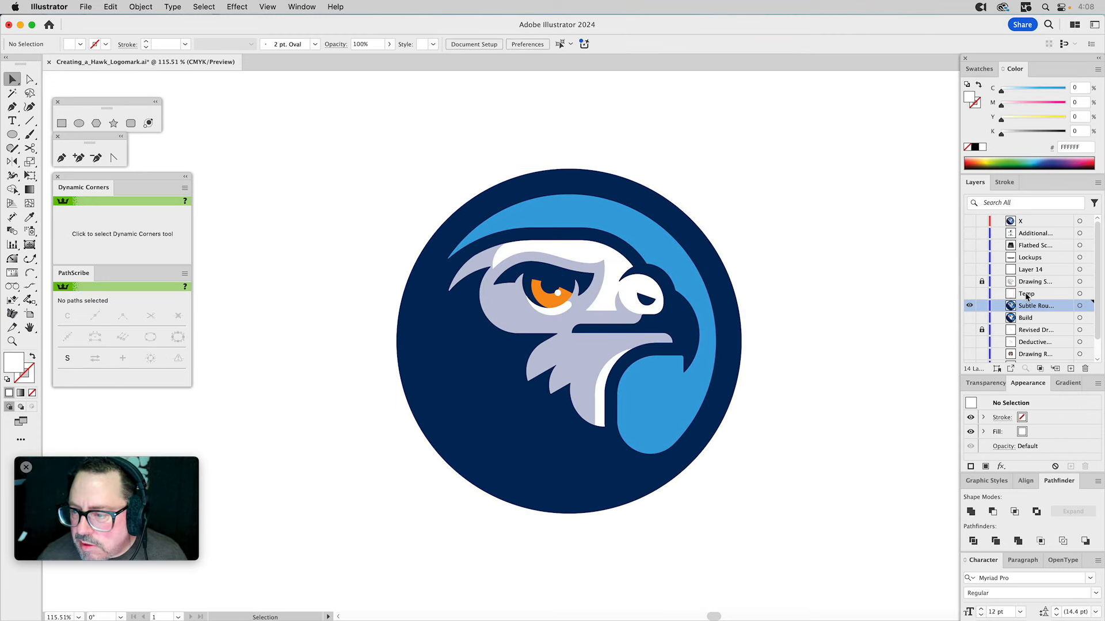
Step: Hide the badge artwork's layer, show the Lockups layer, and paste the hawk badge onto it
{"action": "left_click", "coordinate": [970, 307]}
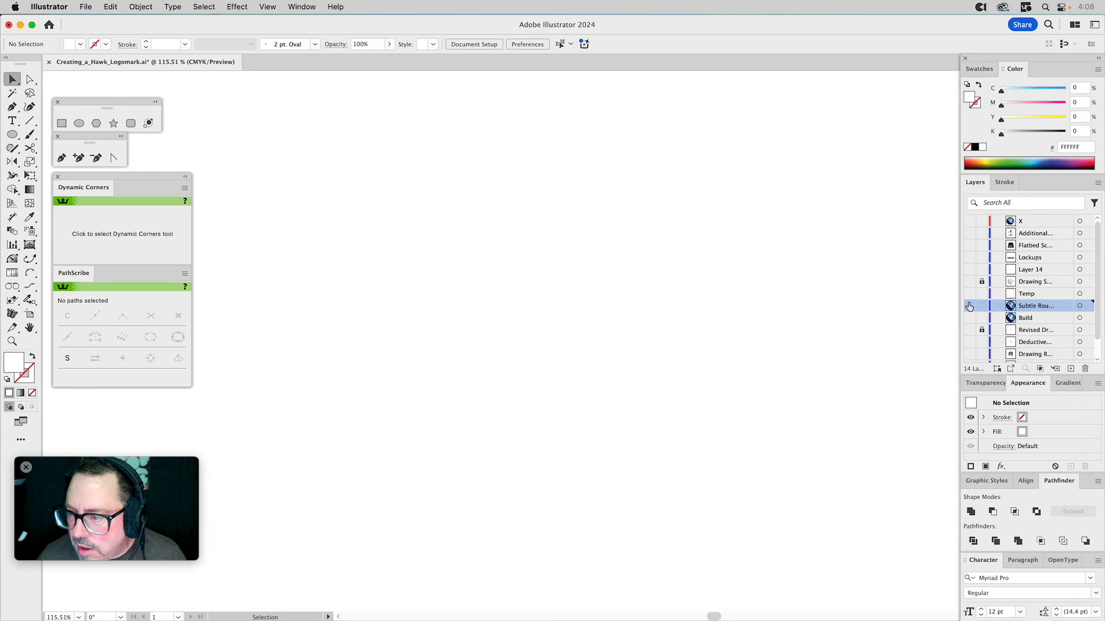
{"action": "left_click", "coordinate": [971, 258]}
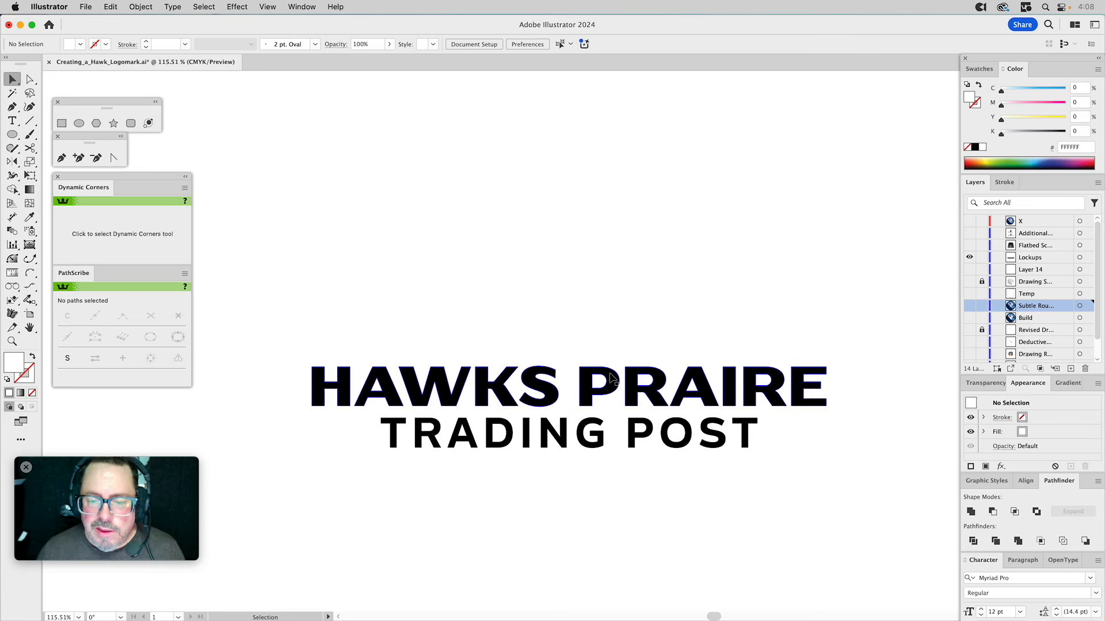
{"action": "left_click", "coordinate": [596, 391]}
{"action": "key", "text": "cmd+v"}
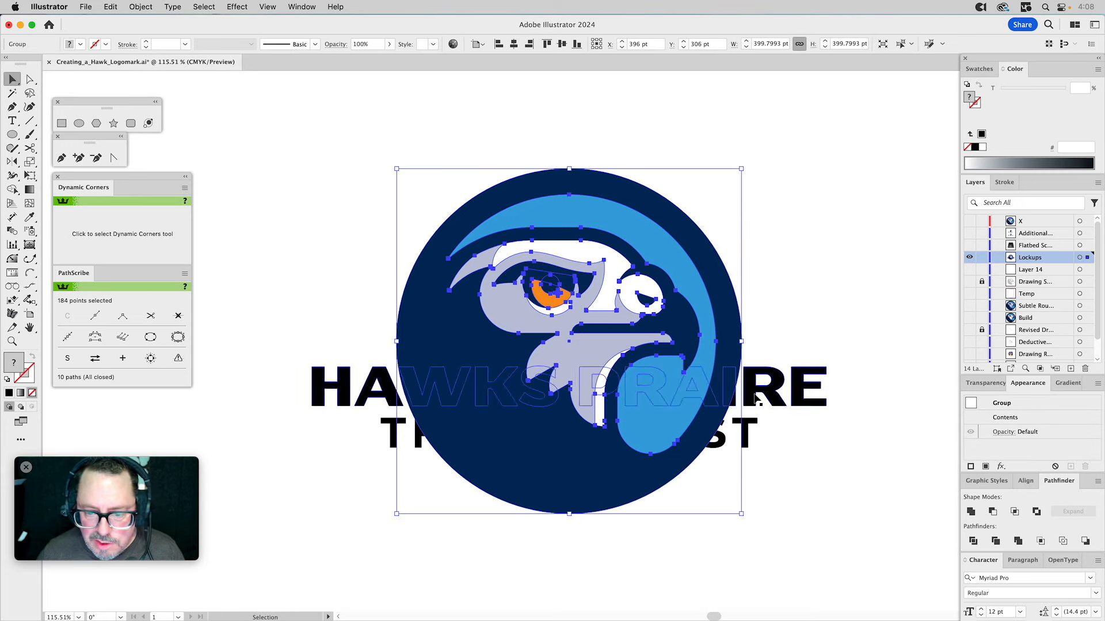
Step: Scale the badge to about 251 pt wide above the HAWKS PRAIRE text and center the two horizontally
{"action": "left_click_drag", "start_coordinate": [570, 512], "coordinate": [578, 332]}
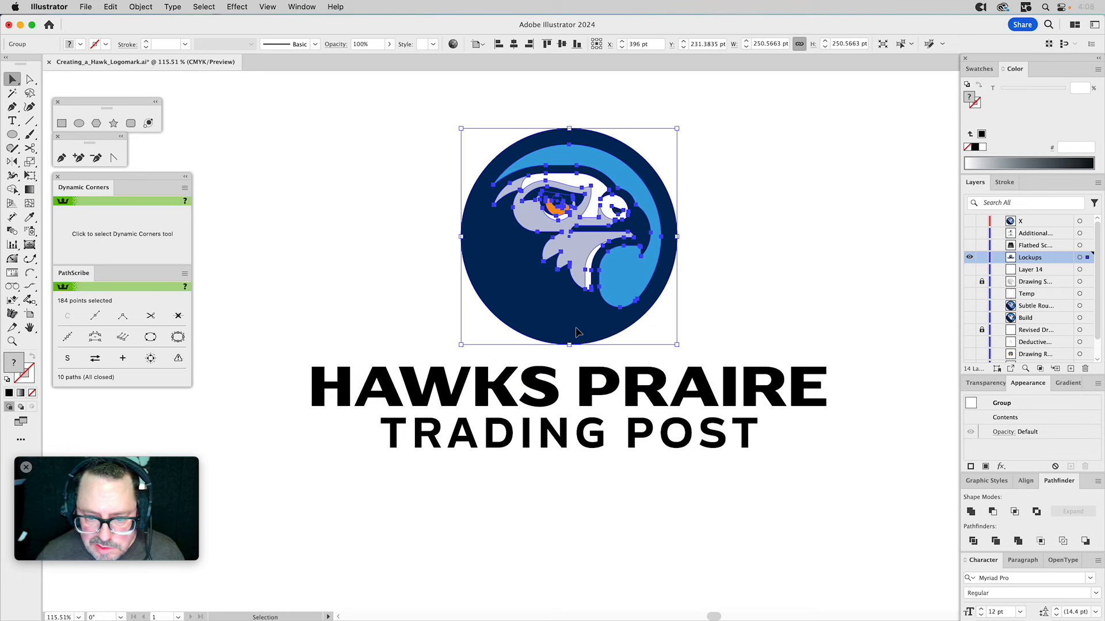
{"action": "left_click", "coordinate": [590, 386], "text": "shift"}
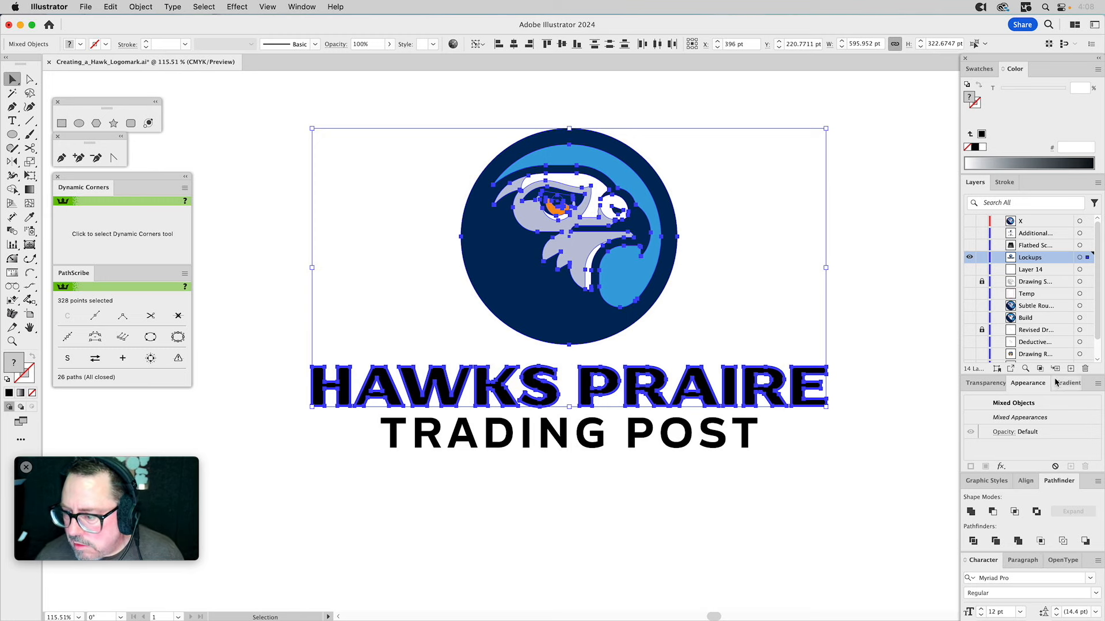
{"action": "left_click", "coordinate": [1025, 481]}
{"action": "left_click", "coordinate": [992, 512]}
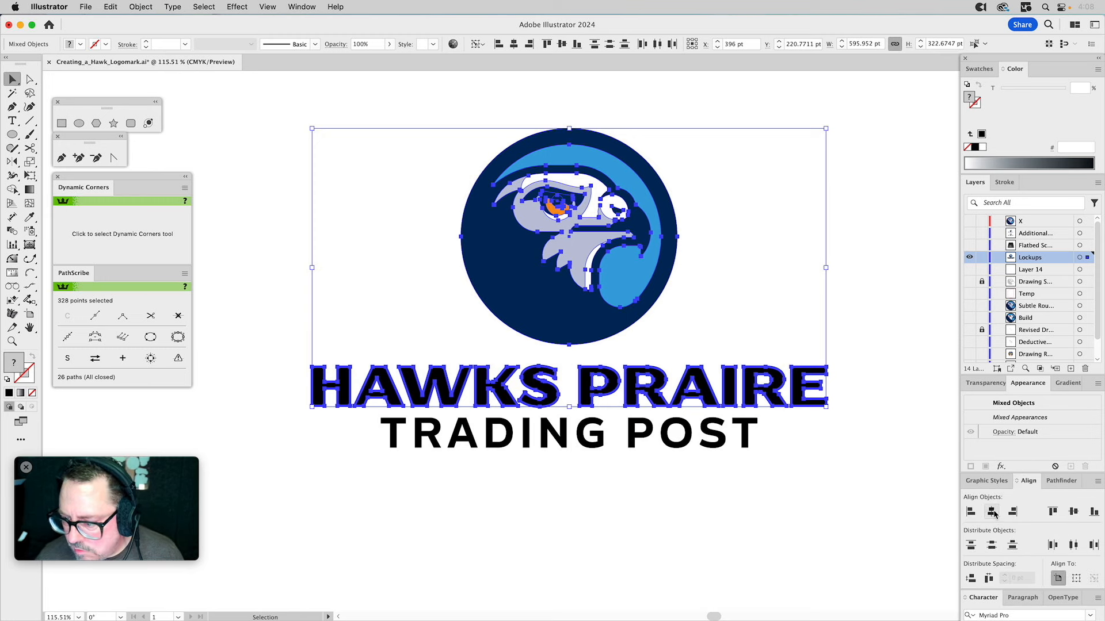
{"action": "left_click", "coordinate": [712, 295]}
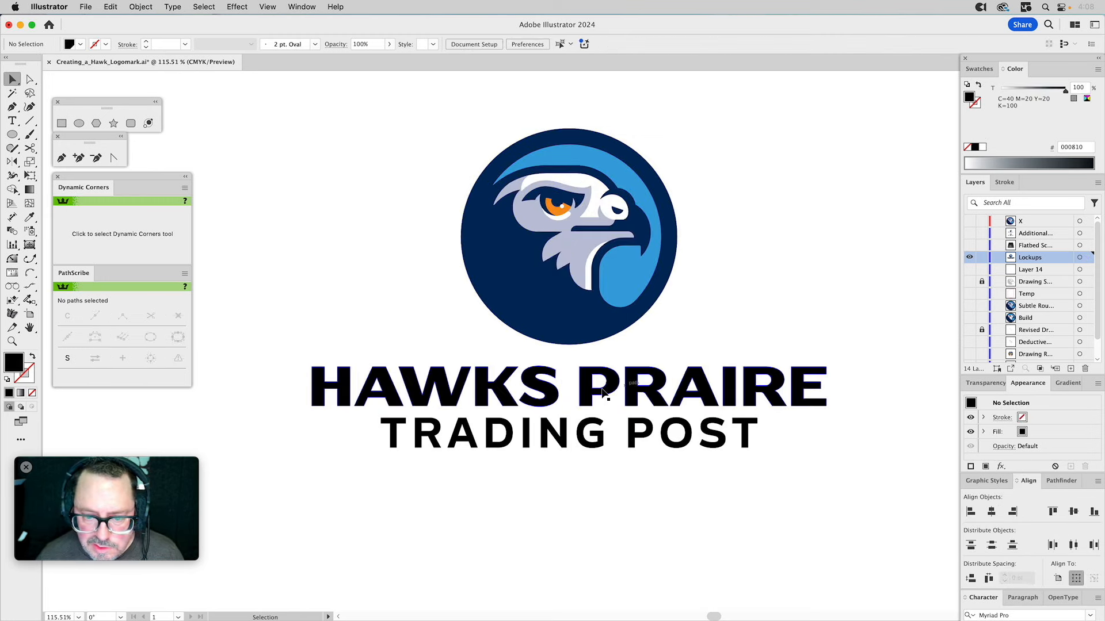
Step: Color the HAWKS PRAIRE text with the badge's dark navy and the TRADING POST text with its light blue
{"action": "left_click", "coordinate": [551, 392]}
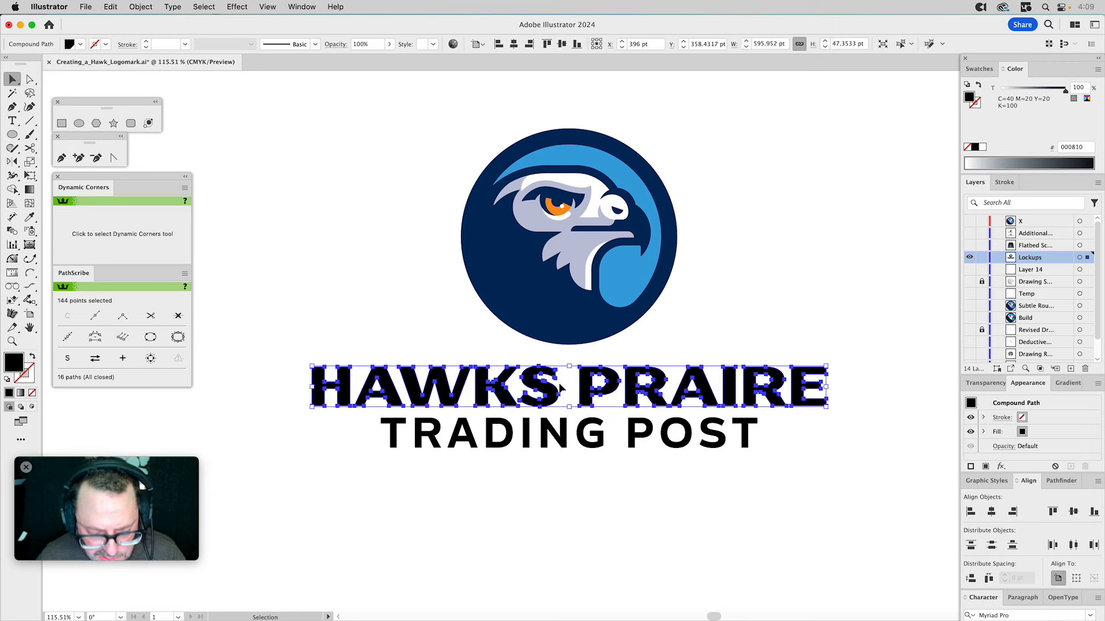
{"action": "key", "text": "i"}
{"action": "left_click", "coordinate": [556, 330]}
{"action": "left_click", "coordinate": [598, 427], "text": "super"}
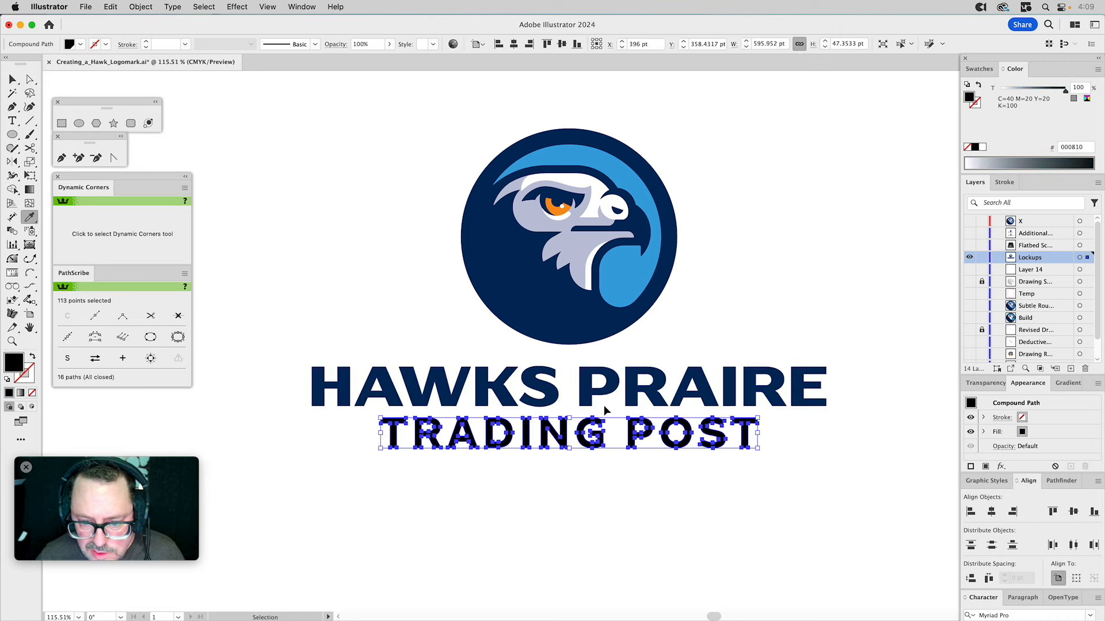
{"action": "left_click", "coordinate": [629, 277]}
{"action": "left_click", "coordinate": [787, 271], "text": "super"}
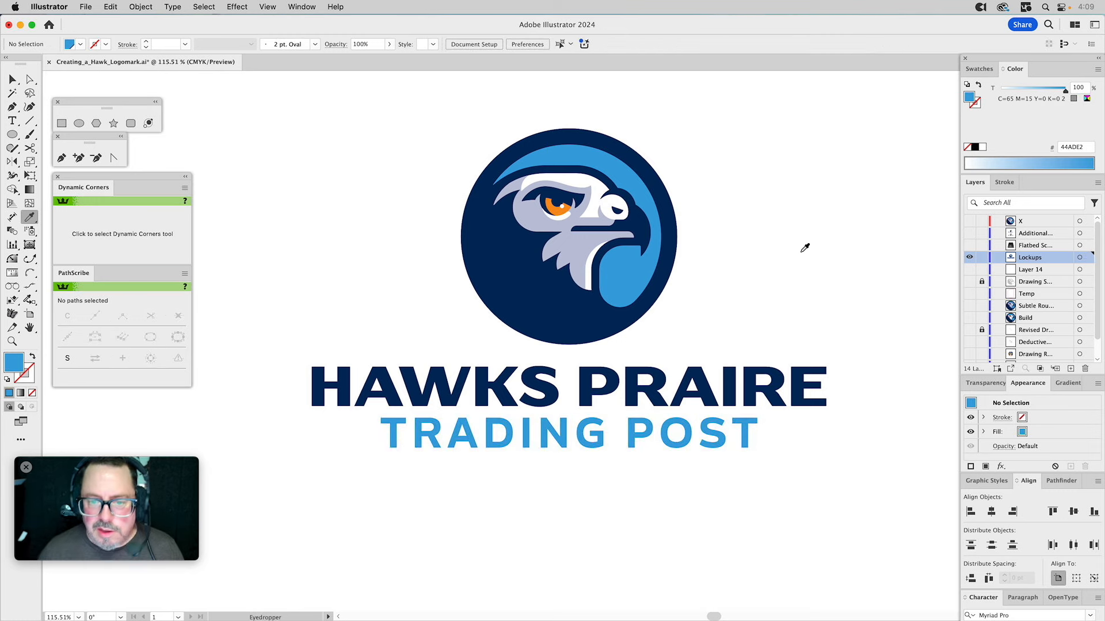
Step: Move the badge slightly down, closer to the HAWKS PRAIRE text
{"action": "key", "text": "v"}
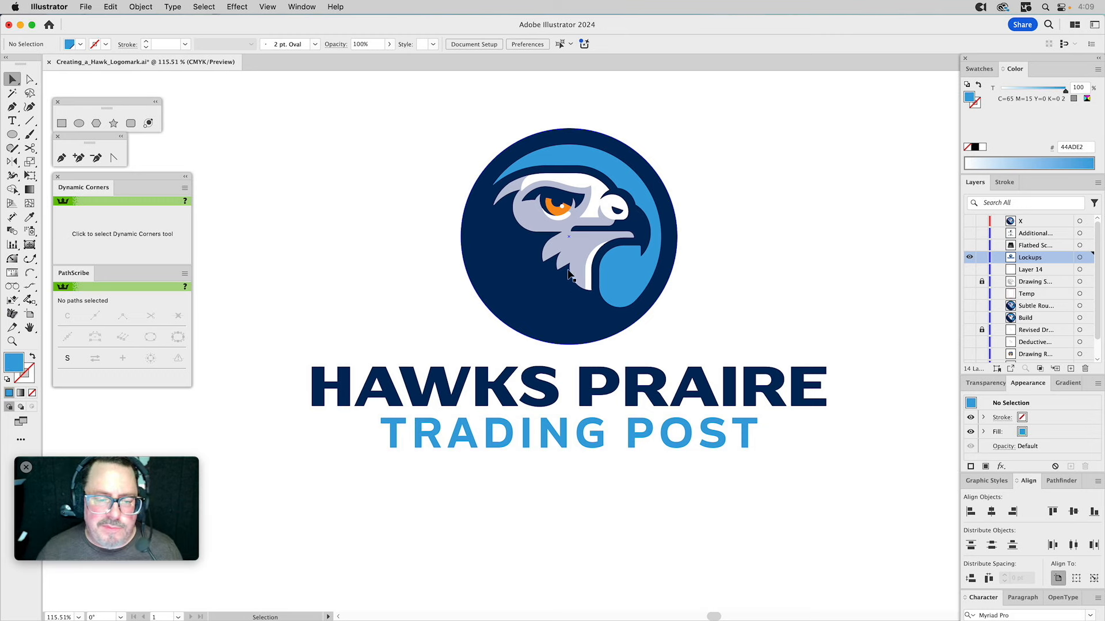
{"action": "left_click_drag", "start_coordinate": [559, 295], "coordinate": [559, 301]}
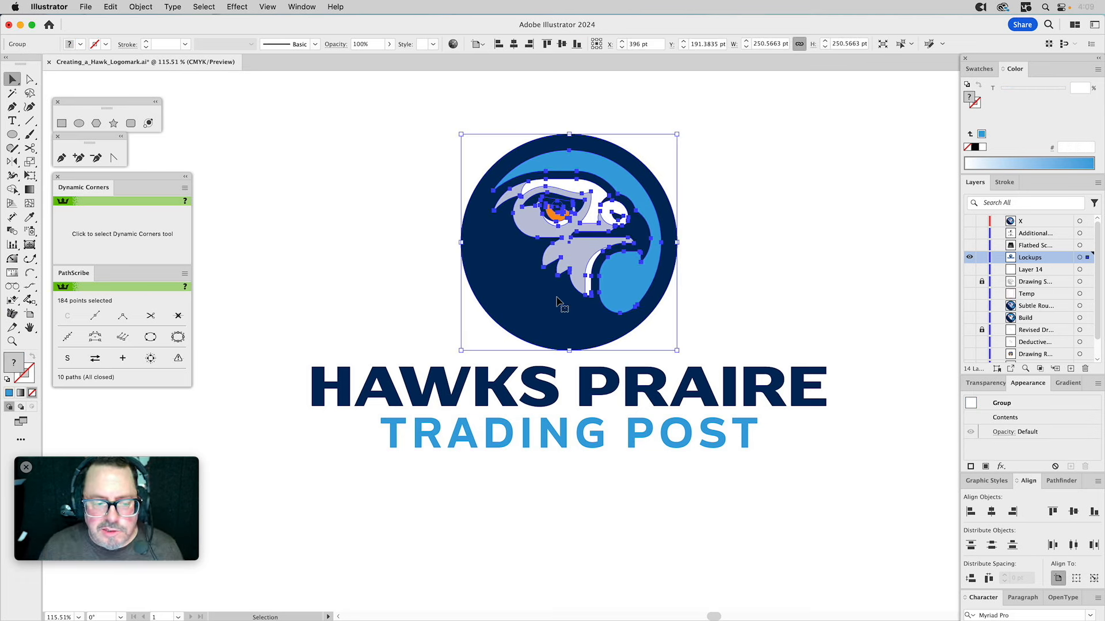
{"action": "left_click", "coordinate": [709, 229]}
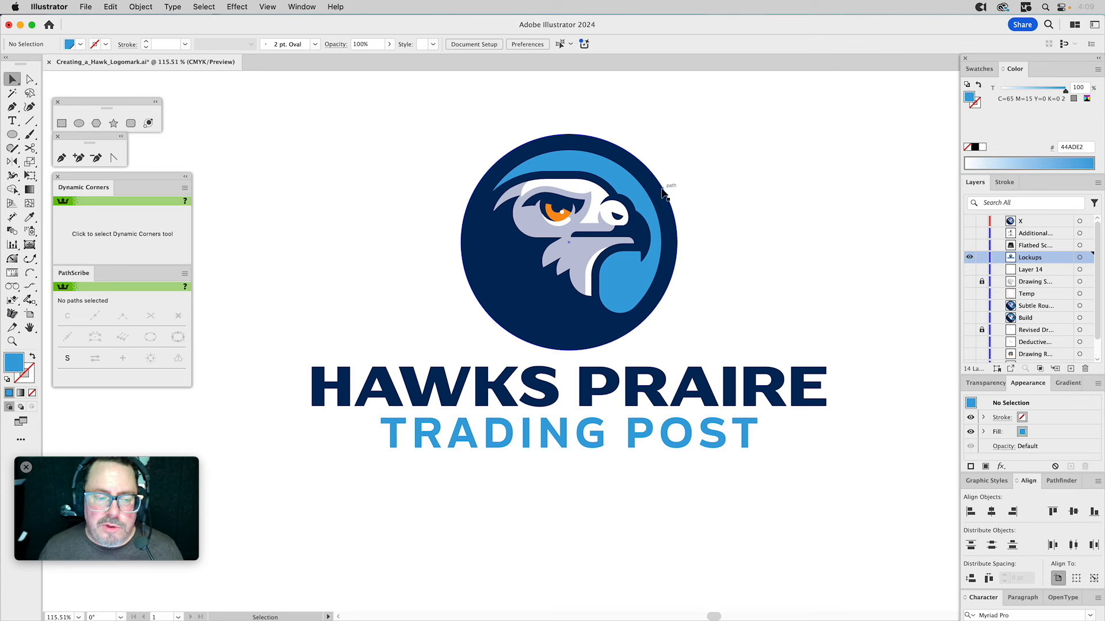
Step: Duplicate the Lockups layer and hide the original
{"action": "left_click", "coordinate": [1098, 183]}
{"action": "left_click", "coordinate": [1047, 212]}
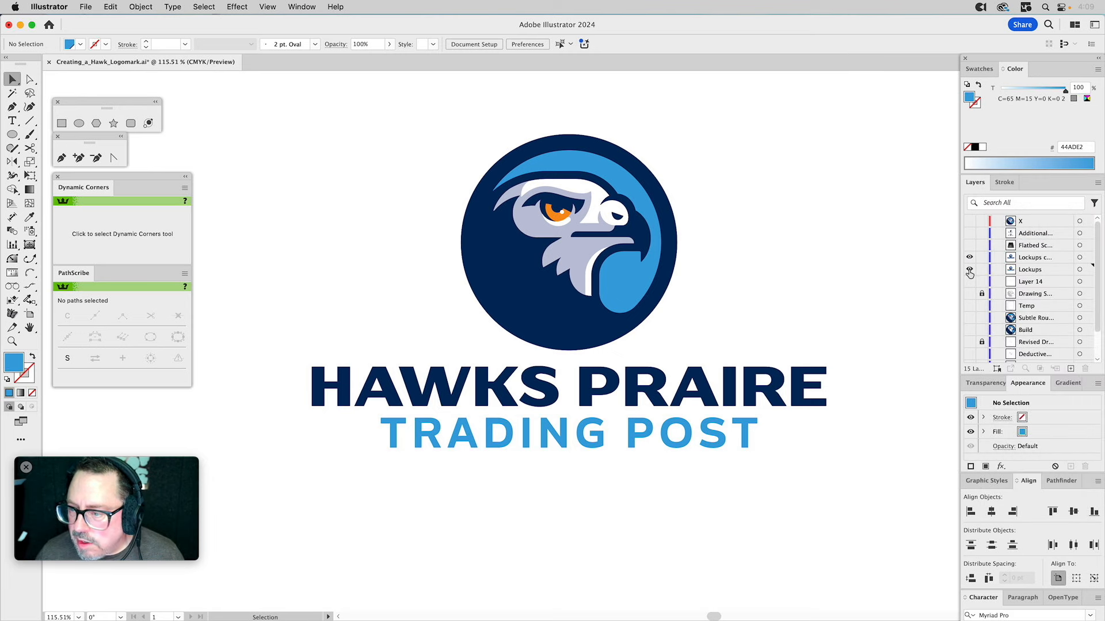
Step: Recolor the badge circle, the HAWKS PRAIRE text, the hawk's dark eye area and its pupil with the dark green swatch
{"action": "key", "text": "a"}
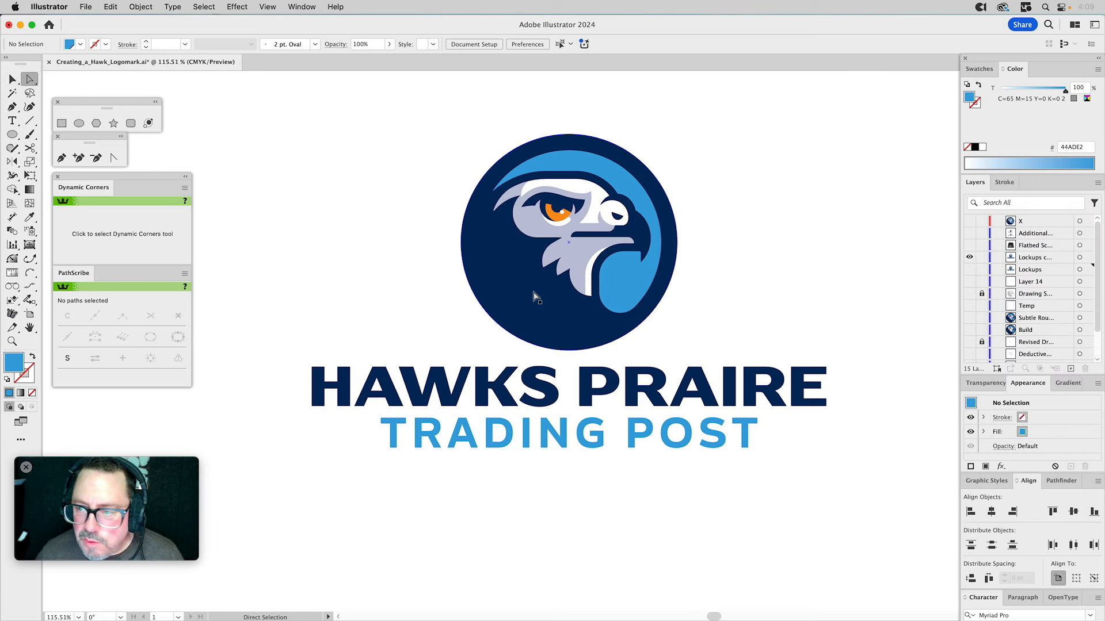
{"action": "left_click", "coordinate": [979, 69]}
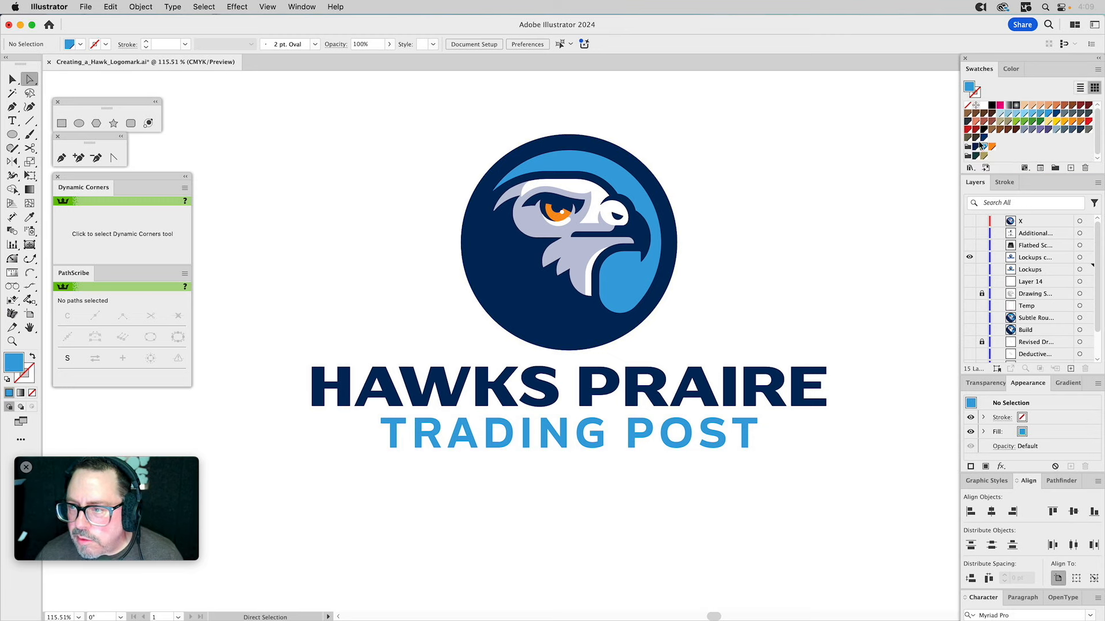
{"action": "left_click", "coordinate": [525, 307]}
{"action": "left_click", "coordinate": [509, 377], "text": "shift"}
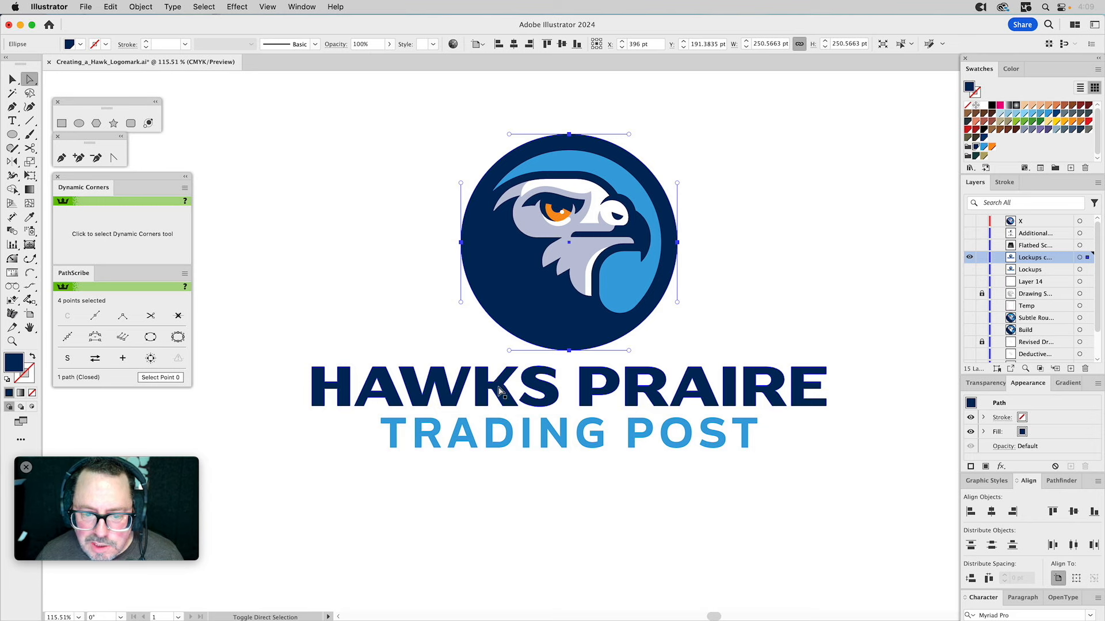
{"action": "left_click", "coordinate": [564, 208], "text": "shift"}
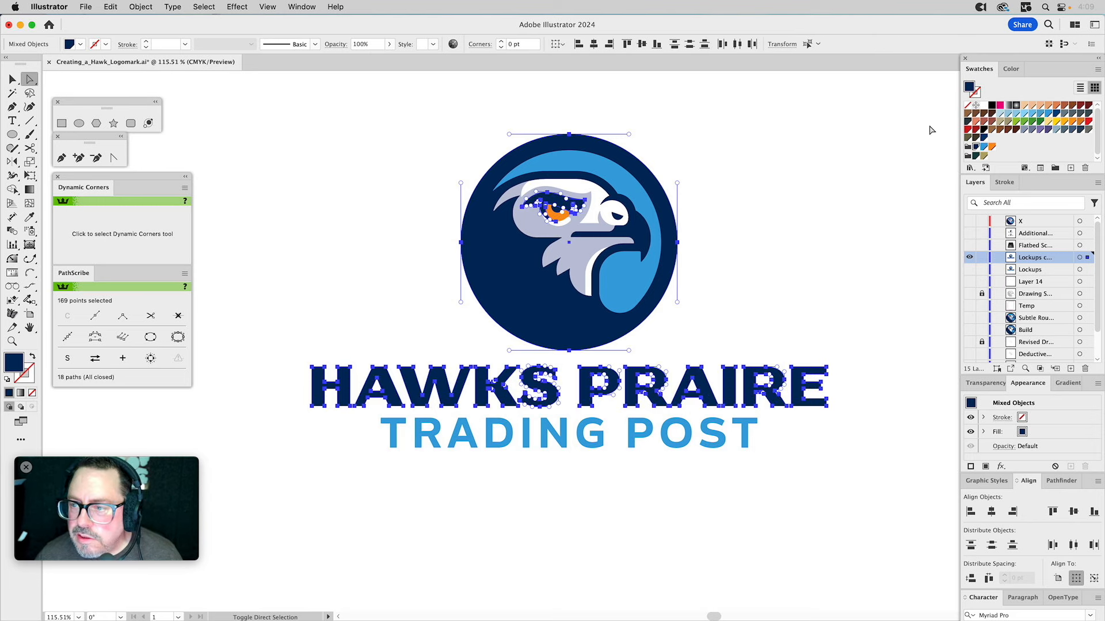
{"action": "left_click", "coordinate": [975, 147]}
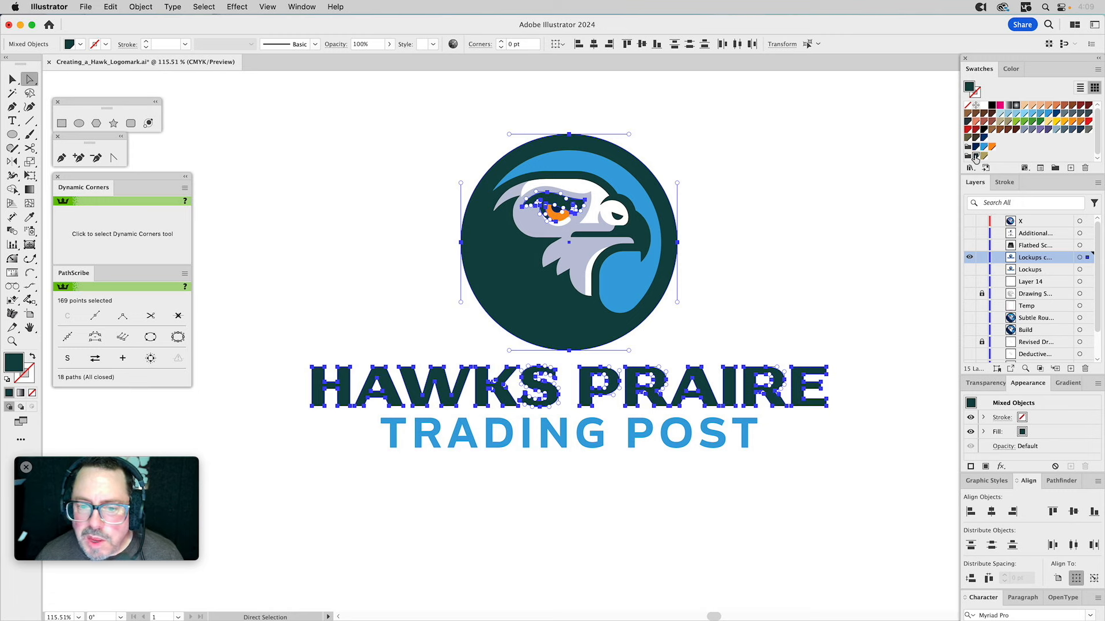
{"action": "left_click", "coordinate": [833, 166]}
{"action": "left_click", "coordinate": [556, 207]}
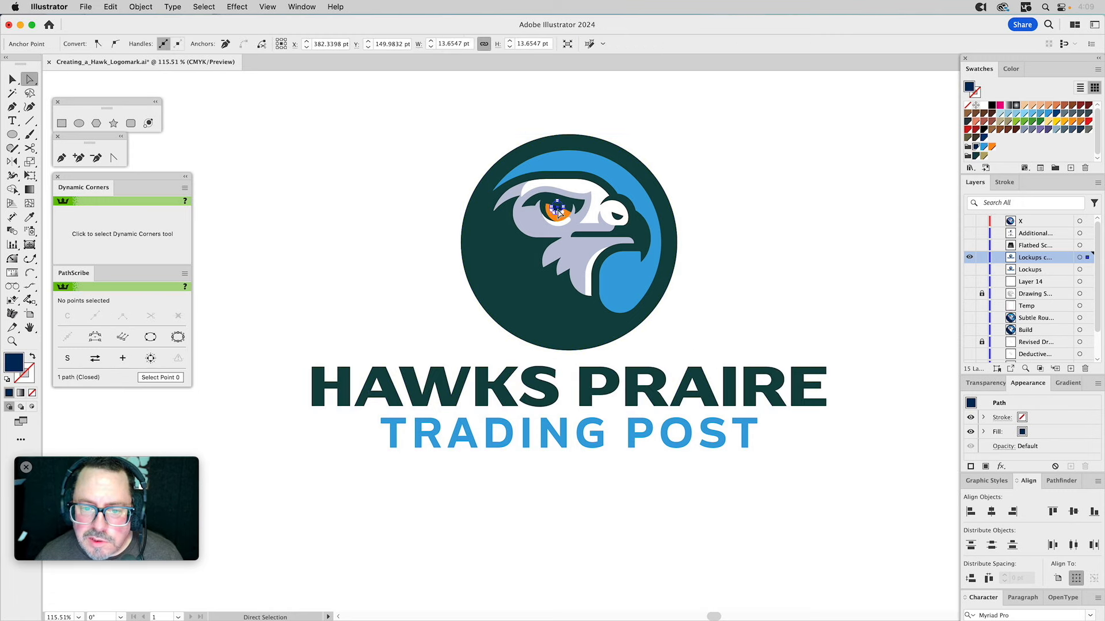
{"action": "left_click", "coordinate": [976, 147]}
{"action": "left_click", "coordinate": [806, 173]}
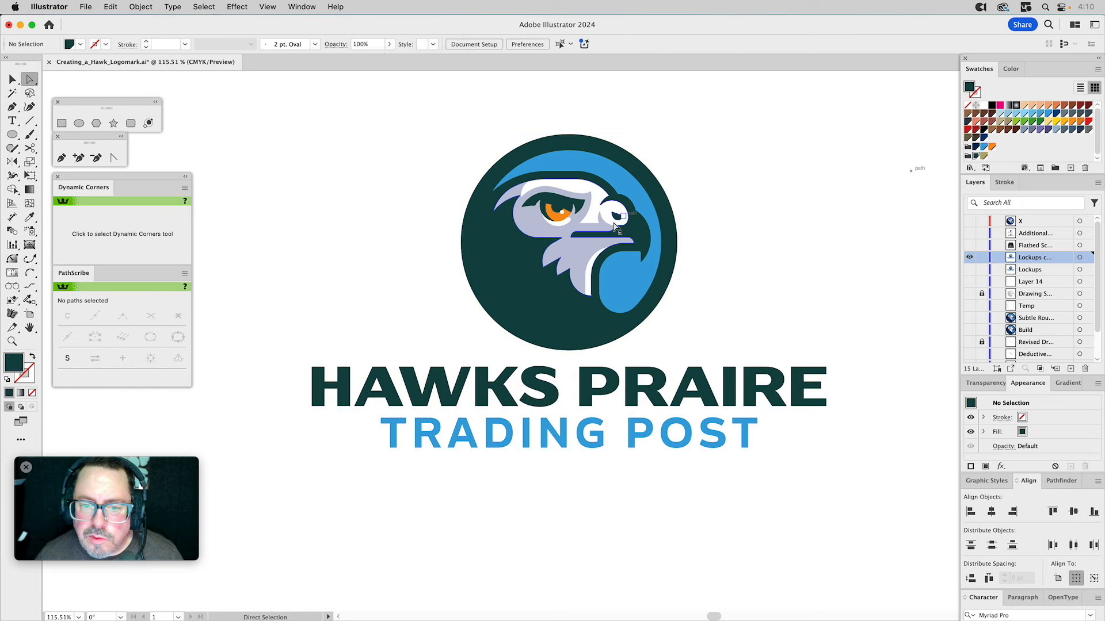
Step: Recolor the lavender shading on the hawk's head and neck as a light tint of the dark green swatch
{"action": "left_click", "coordinate": [580, 252]}
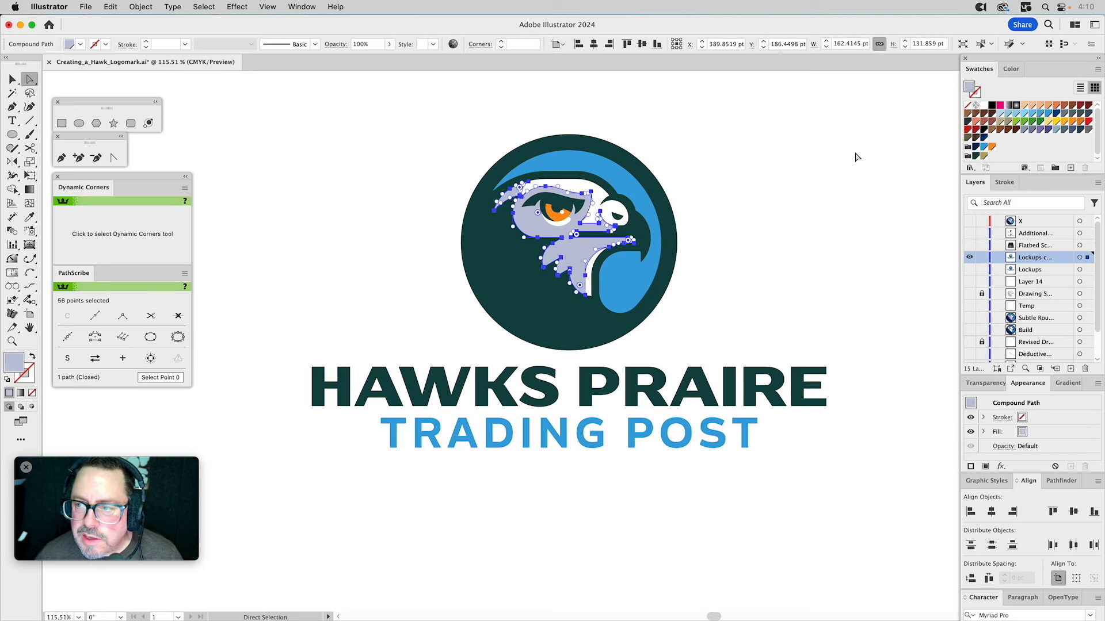
{"action": "left_click", "coordinate": [976, 157]}
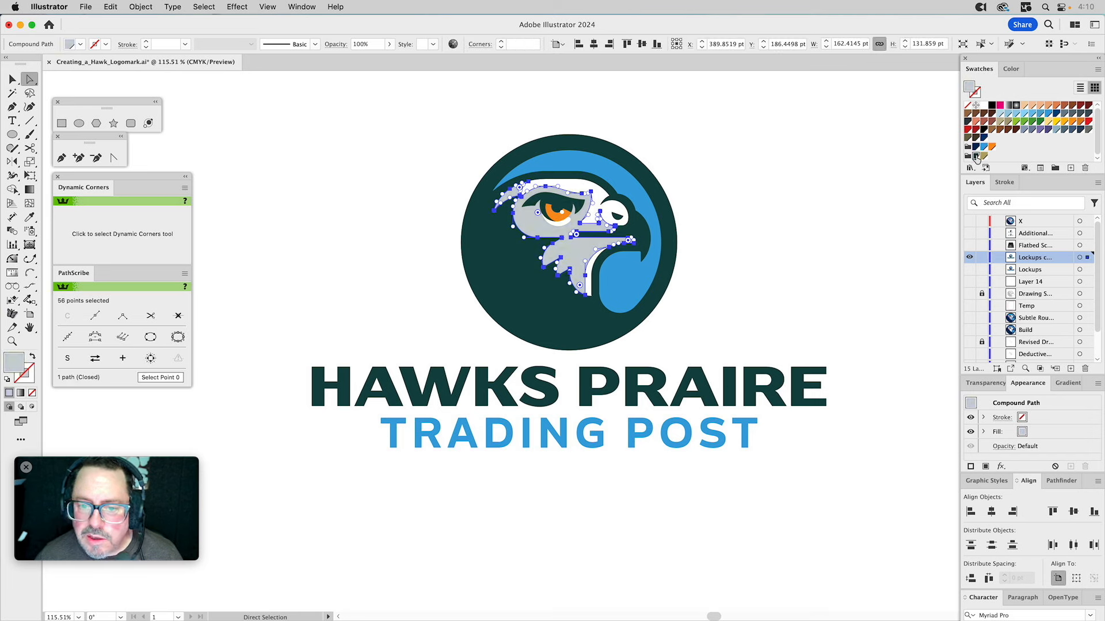
{"action": "left_click", "coordinate": [790, 196]}
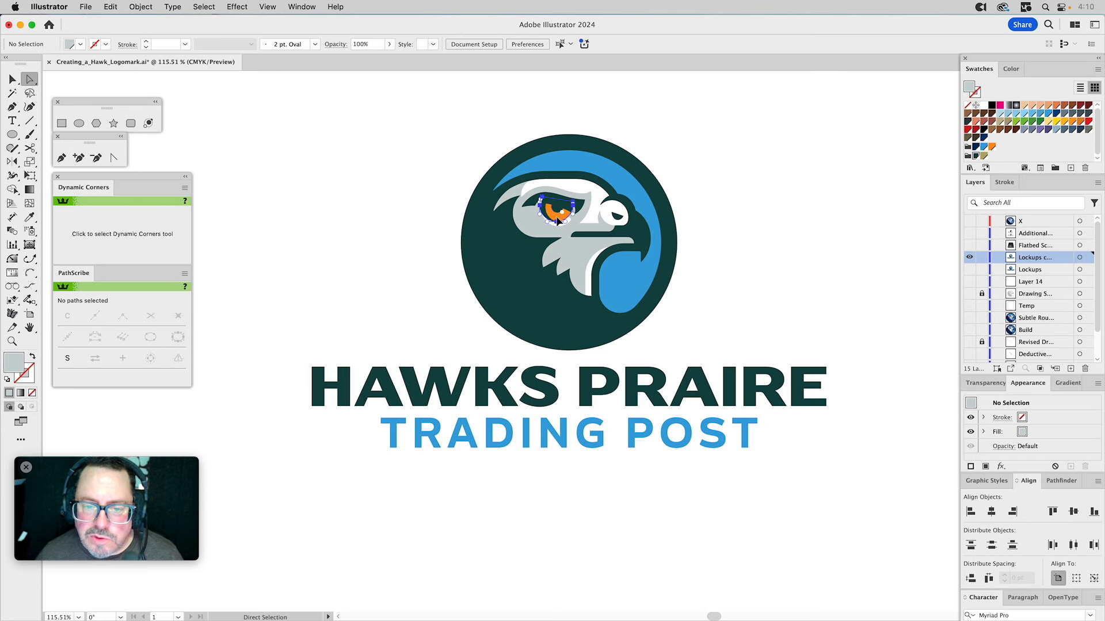
Step: Fill the hawk's orange iris and the light blue crescent behind its head with the gold swatch
{"action": "left_click", "coordinate": [557, 221]}
{"action": "left_click", "coordinate": [984, 157]}
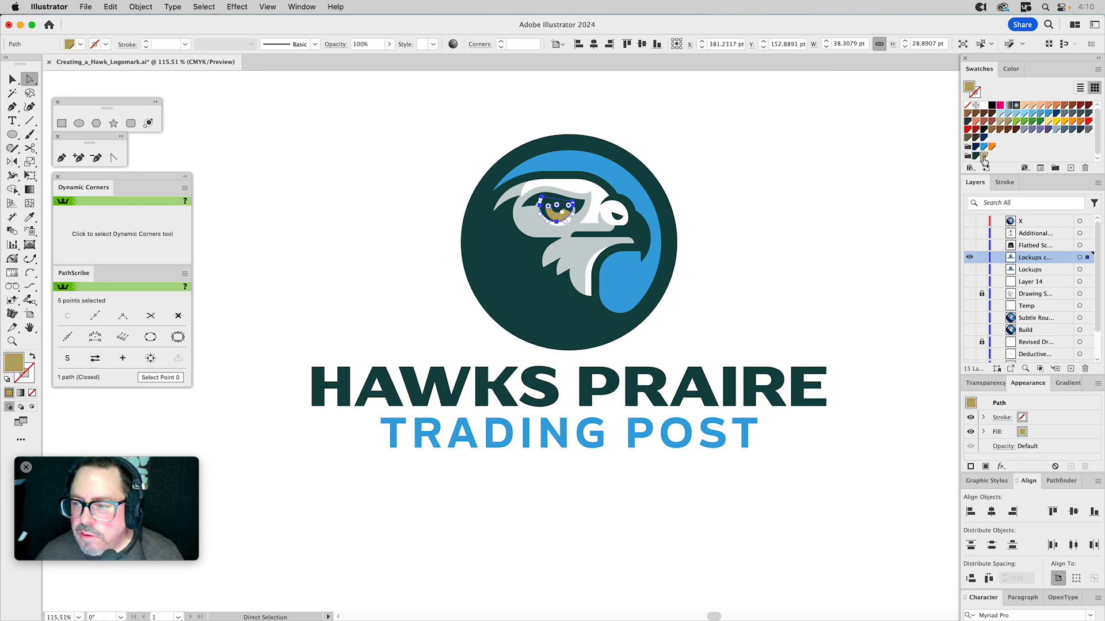
{"action": "left_click", "coordinate": [633, 191]}
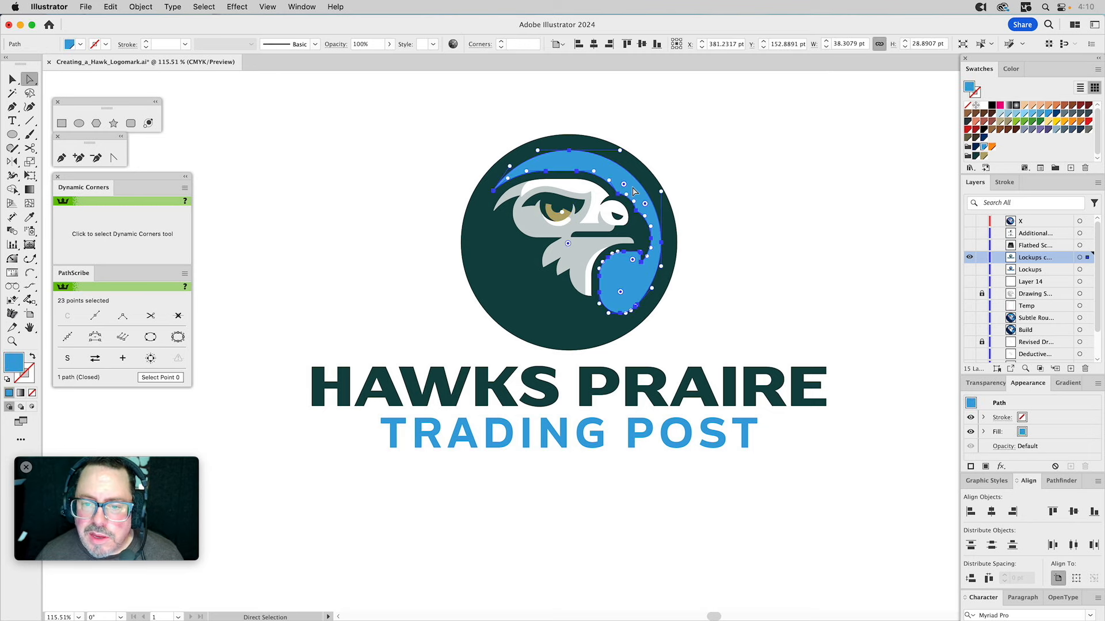
{"action": "left_click", "coordinate": [983, 156]}
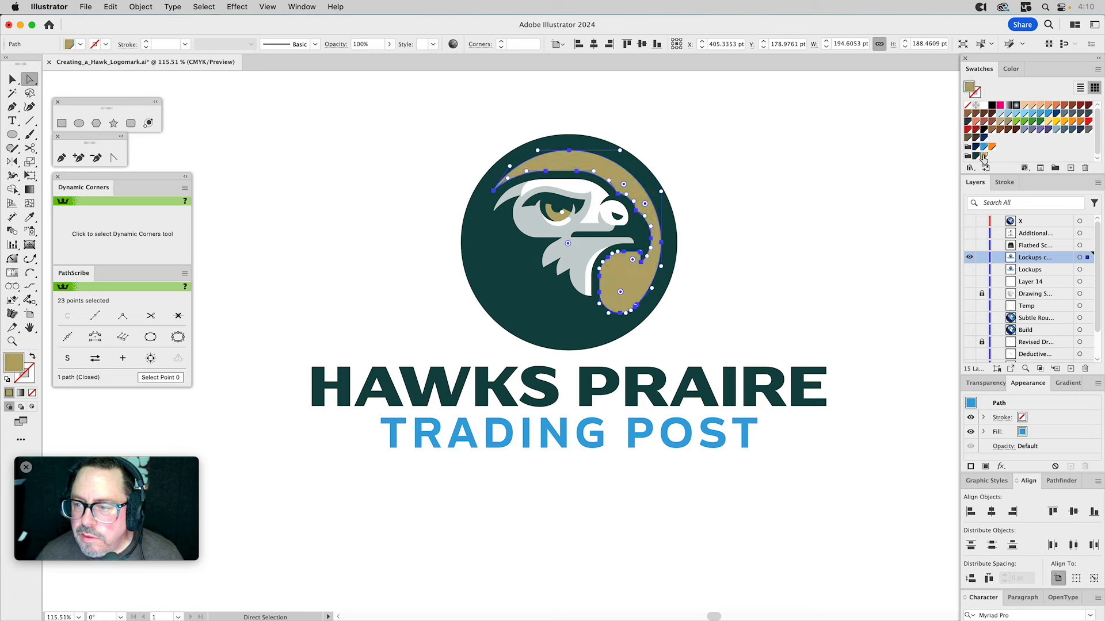
{"action": "left_click", "coordinate": [789, 182]}
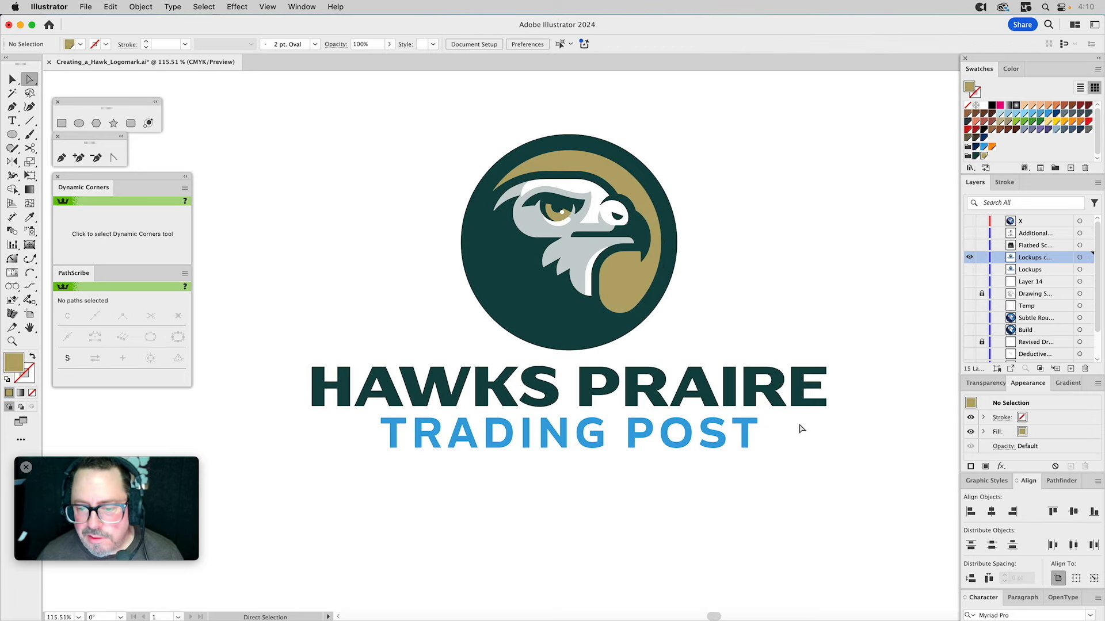
Step: Color the TRADING POST text with the gold sampled from the badge's crescent, and save the document
{"action": "left_click_drag", "start_coordinate": [778, 418], "coordinate": [408, 456]}
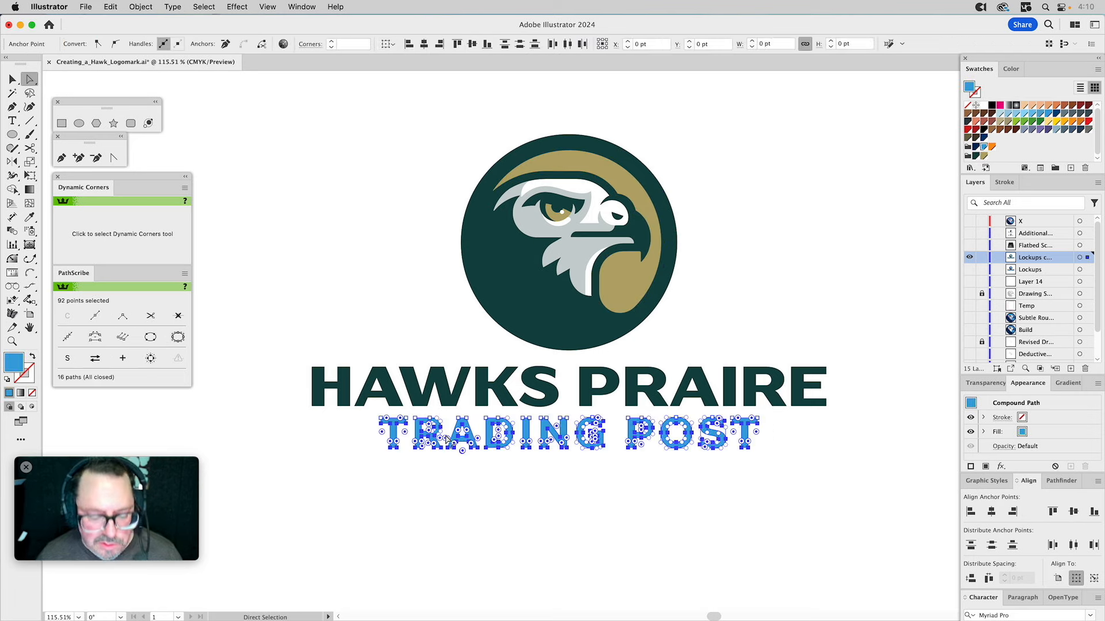
{"action": "key", "text": "i"}
{"action": "left_click", "coordinate": [654, 256]}
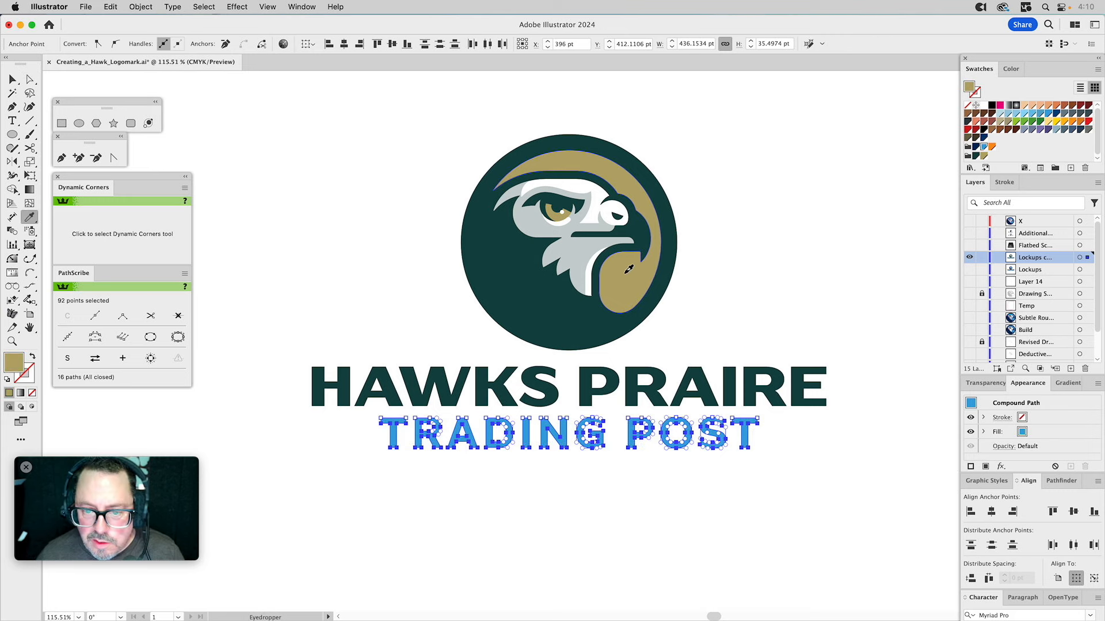
{"action": "left_click", "coordinate": [780, 243], "text": "super"}
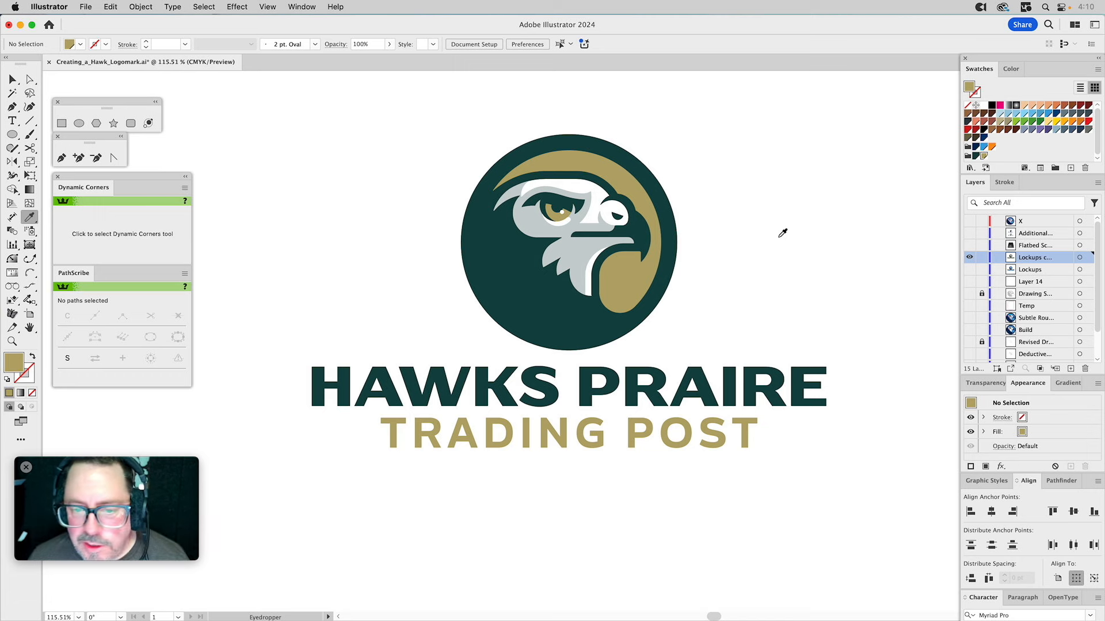
{"action": "key", "text": "super"}
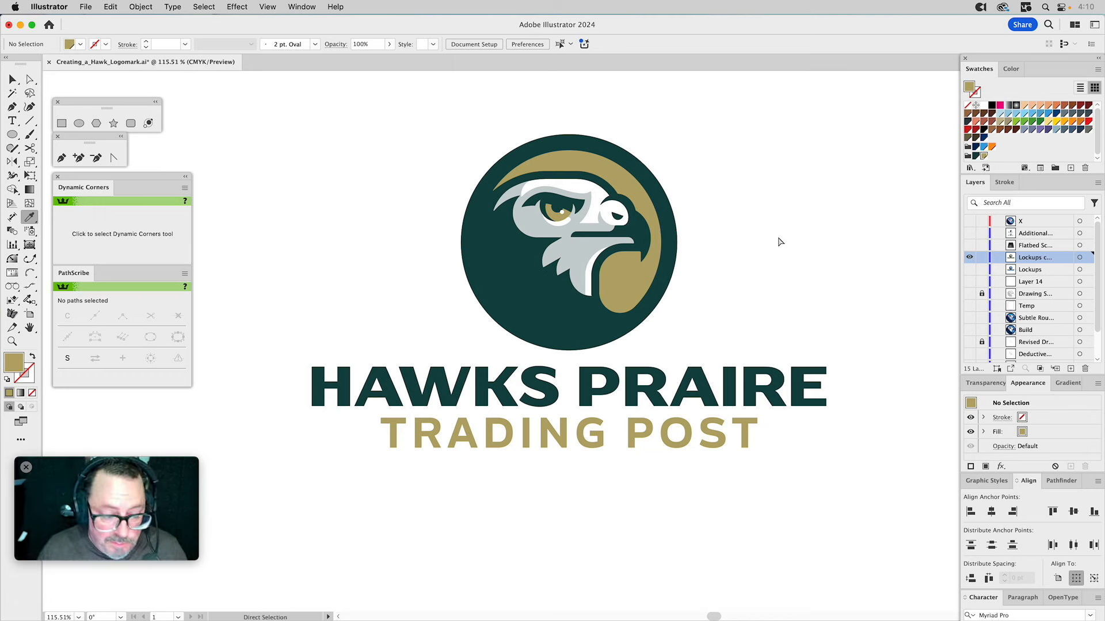
{"action": "key", "text": "super+s"}
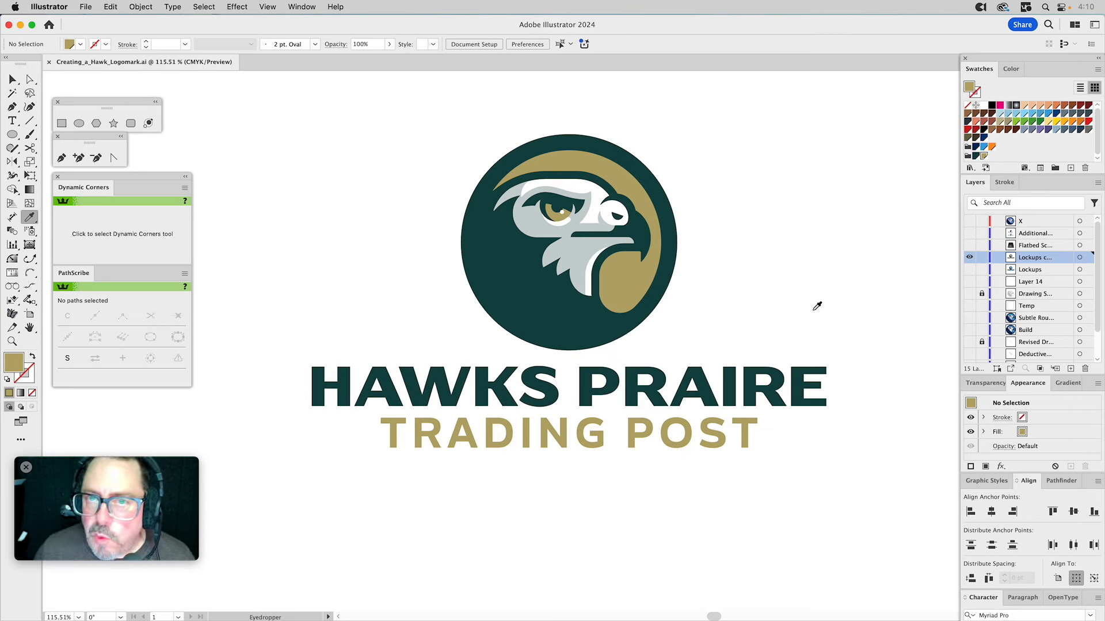
Step: View the flatbed scanner layer, hide it and the duplicated Lockups layer, and show the Additional layer as the active one
{"action": "left_click", "coordinate": [970, 245]}
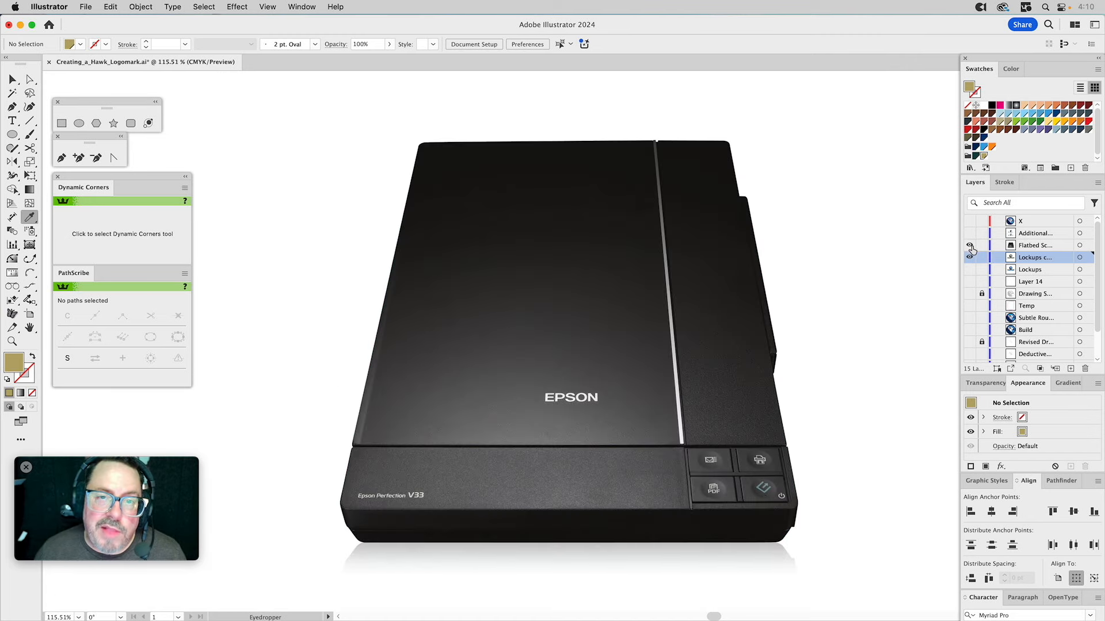
{"action": "left_click", "coordinate": [970, 257]}
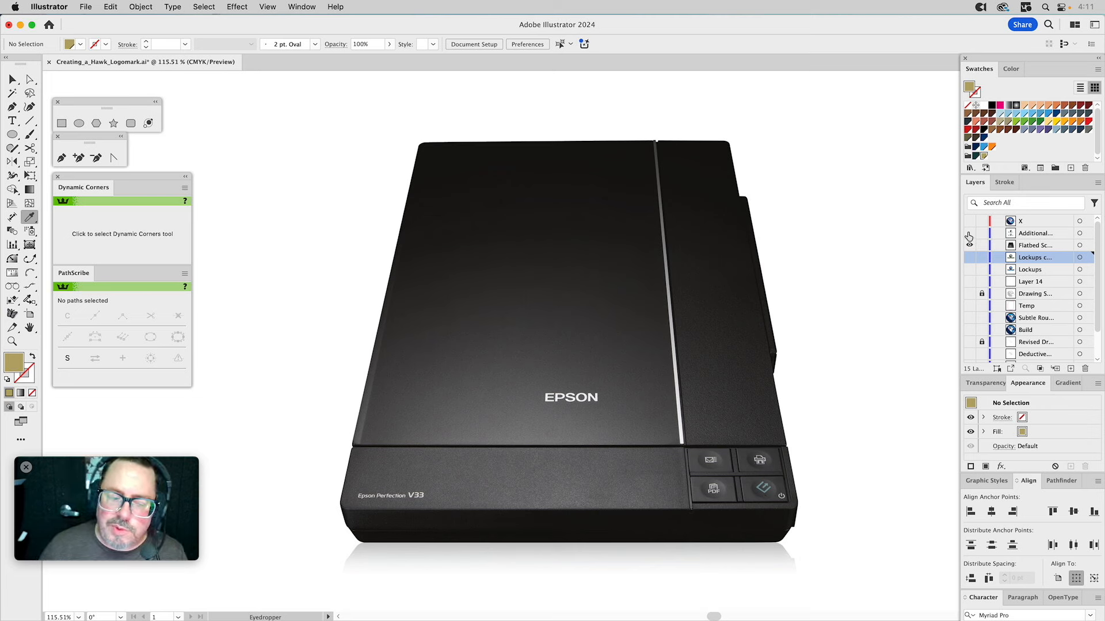
{"action": "left_click_drag", "start_coordinate": [969, 234], "coordinate": [970, 246]}
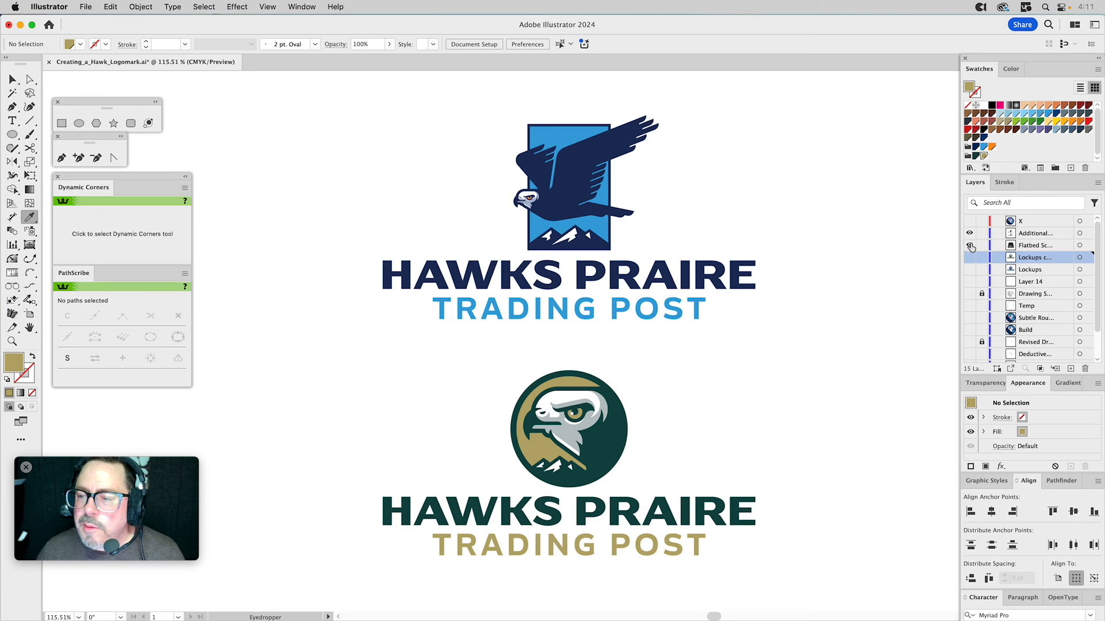
{"action": "left_click", "coordinate": [1031, 235]}
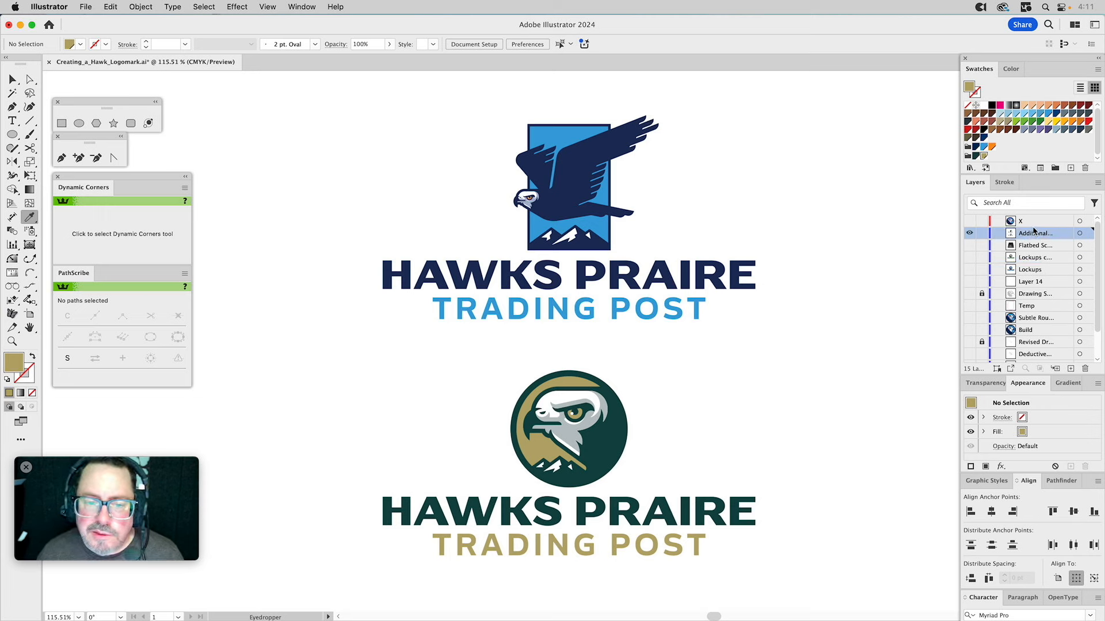